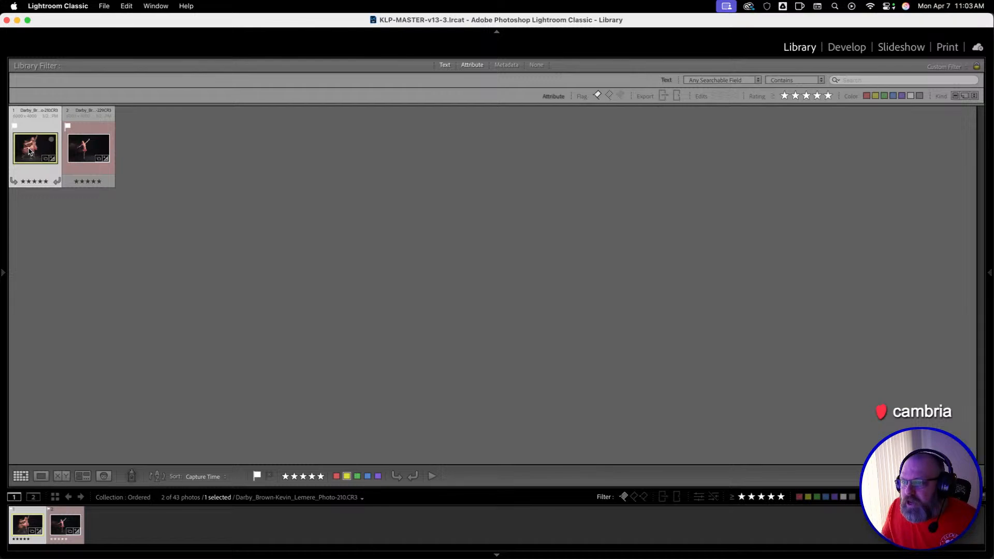
Create a virtual copy of each of the two dance photos in the Ordered collection.
{"action": "right_click", "coordinate": [29, 151]}
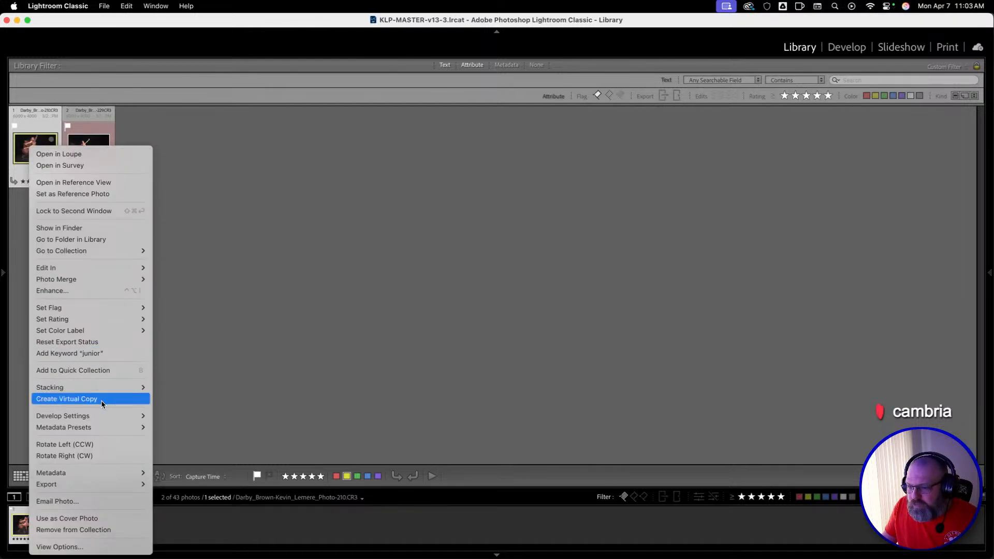
{"action": "left_click", "coordinate": [102, 400]}
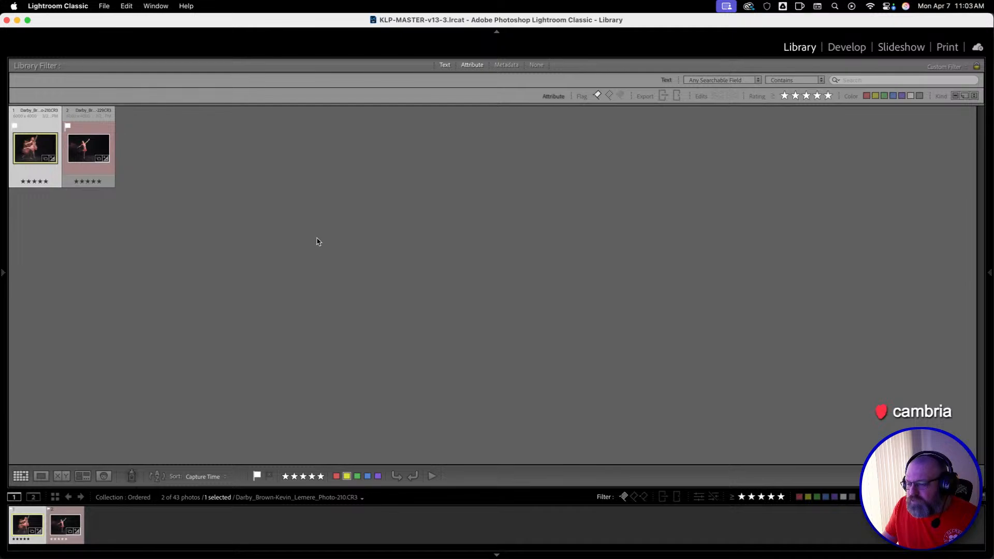
{"action": "right_click", "coordinate": [135, 148]}
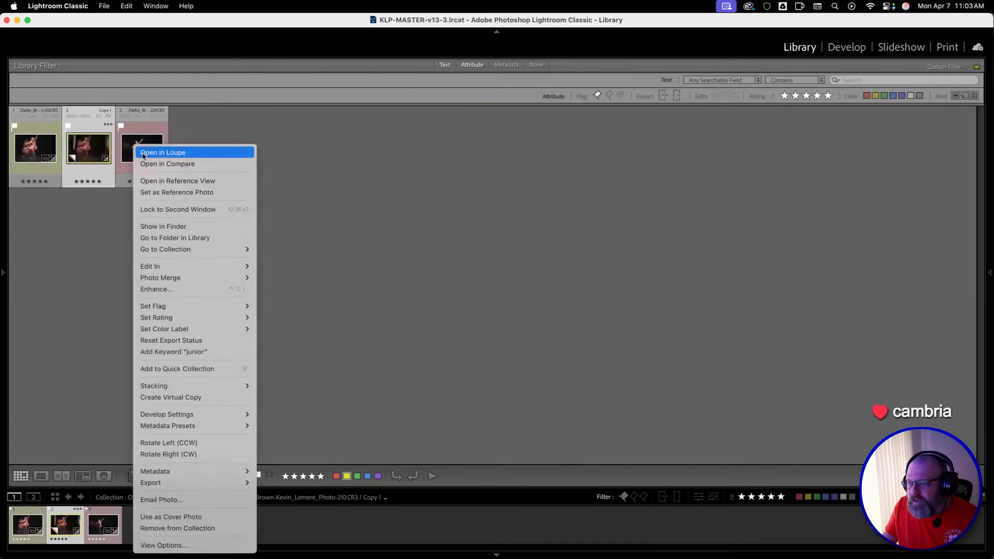
{"action": "left_click", "coordinate": [186, 397]}
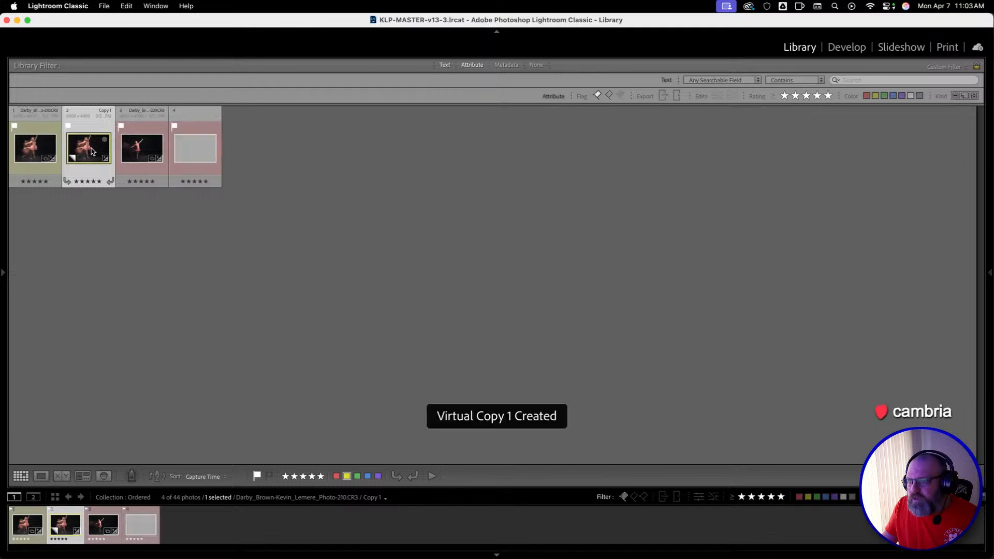
{"action": "right_click", "coordinate": [93, 151]}
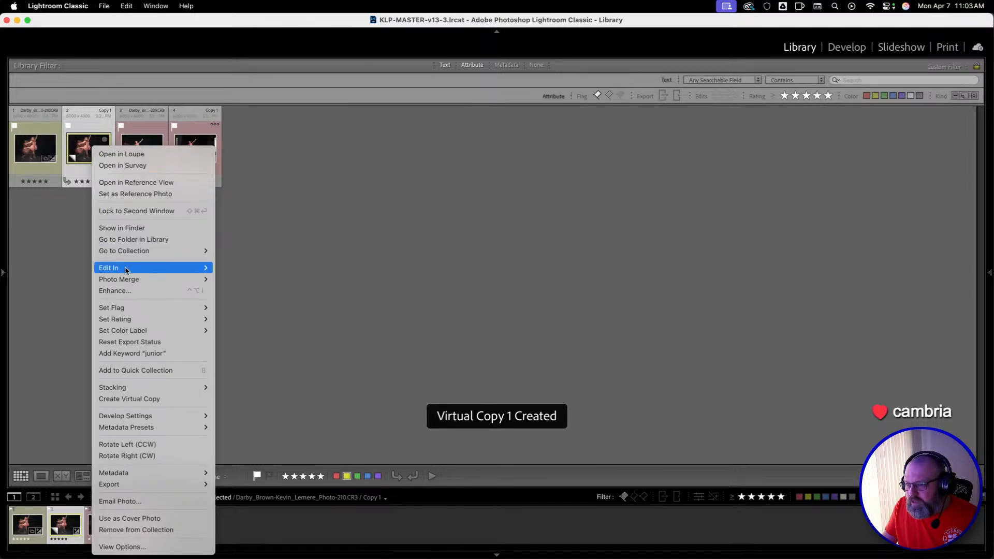
{"action": "mouse_move", "coordinate": [126, 271]}
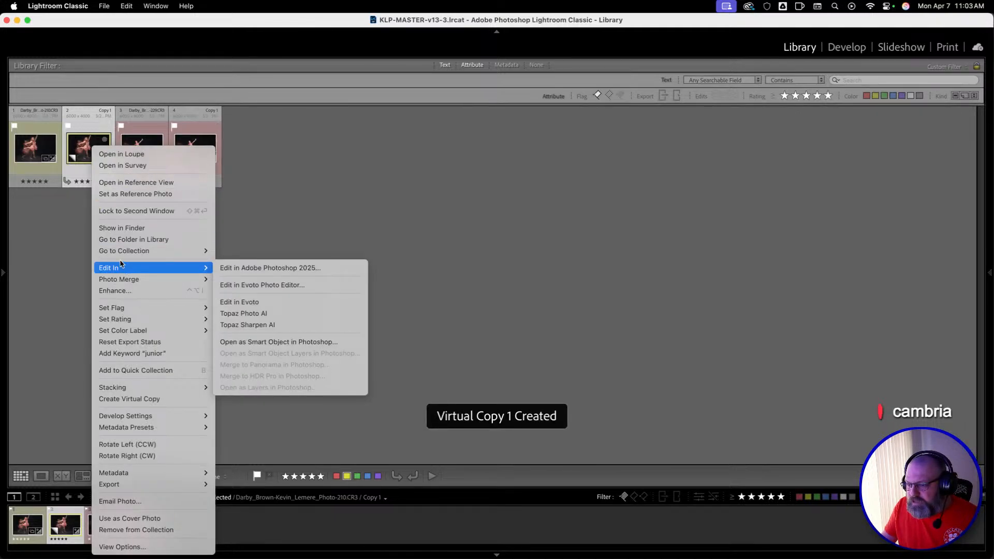
{"action": "left_click", "coordinate": [84, 133]}
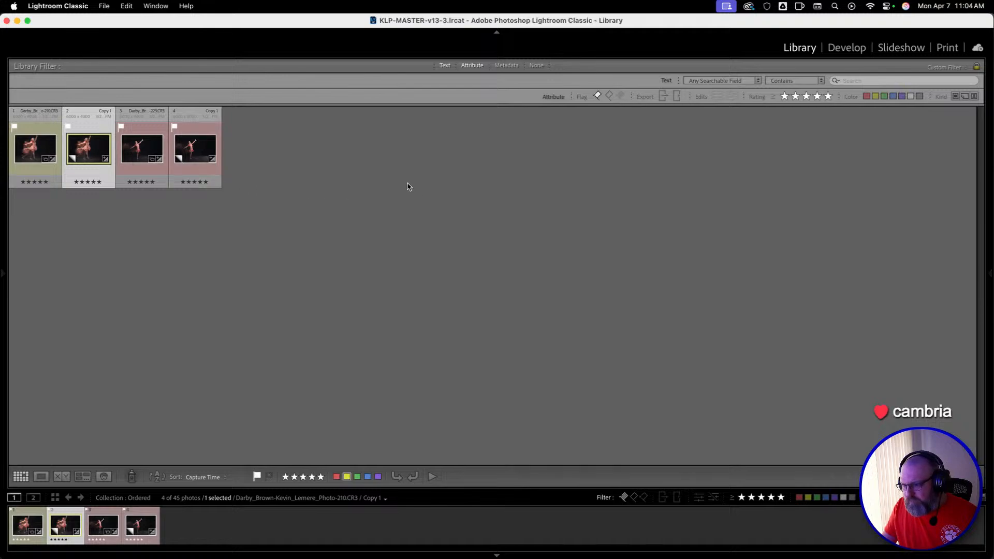
{"action": "right_click", "coordinate": [89, 150]}
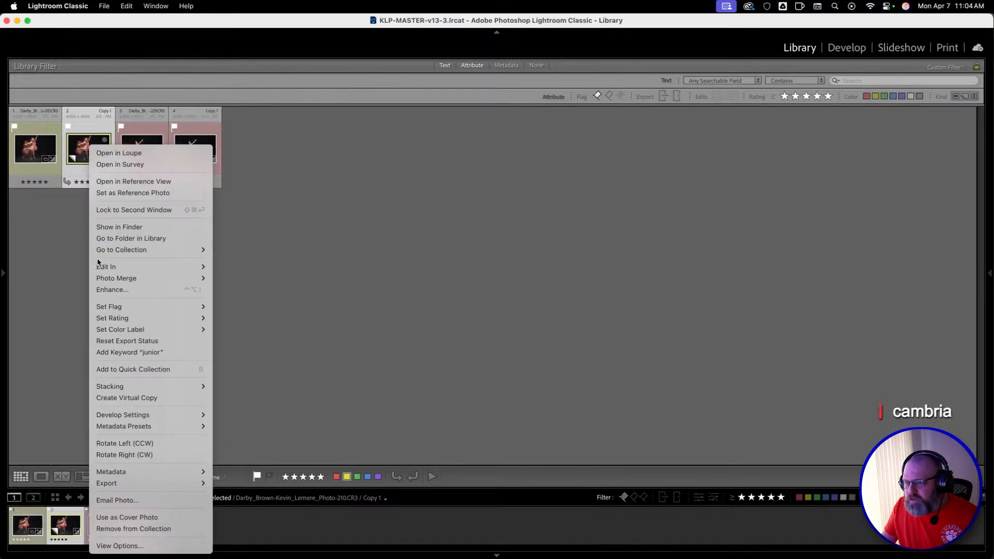
{"action": "left_click", "coordinate": [91, 119]}
{"action": "left_click", "coordinate": [988, 273]}
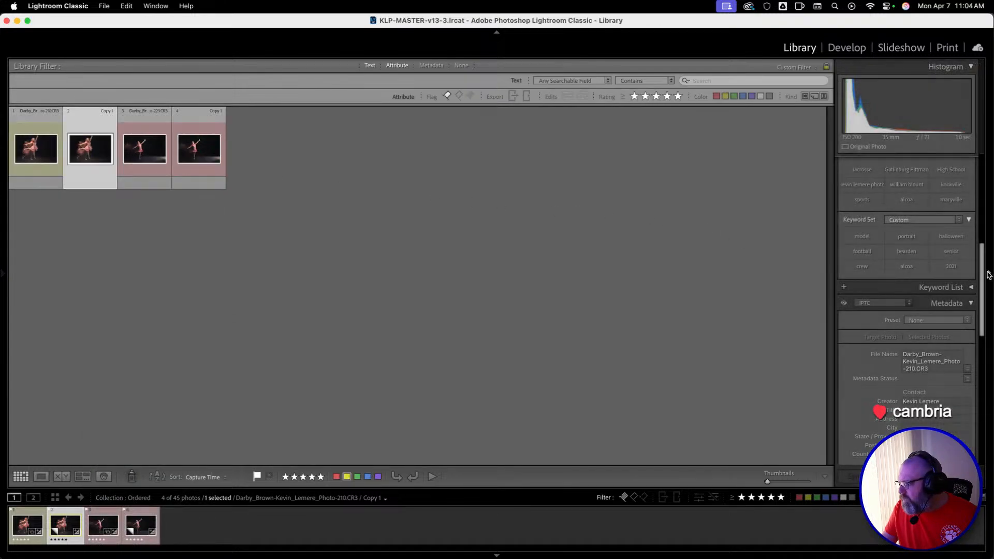
{"action": "left_click", "coordinate": [969, 304]}
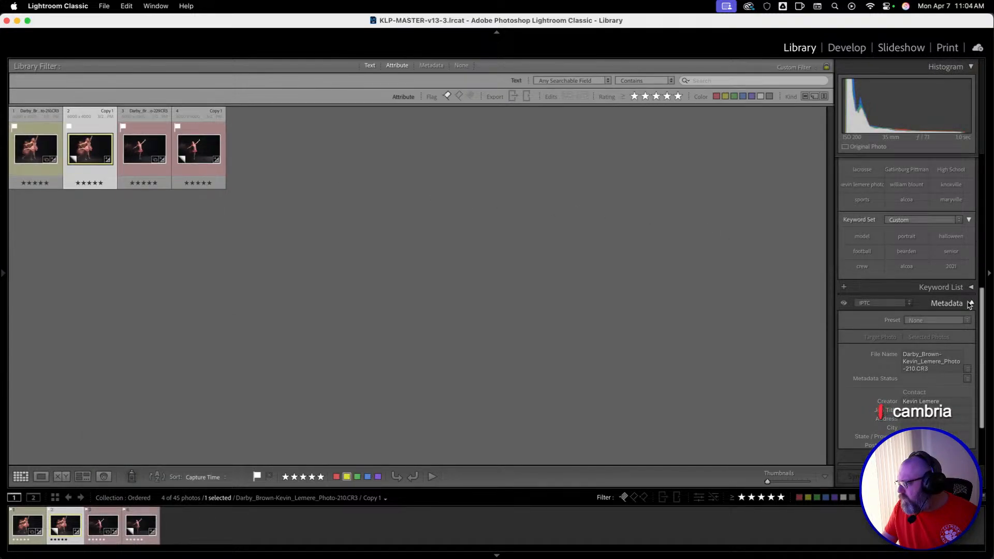
{"action": "scroll", "coordinate": [915, 299], "scroll_direction": "up", "scroll_amount": 8}
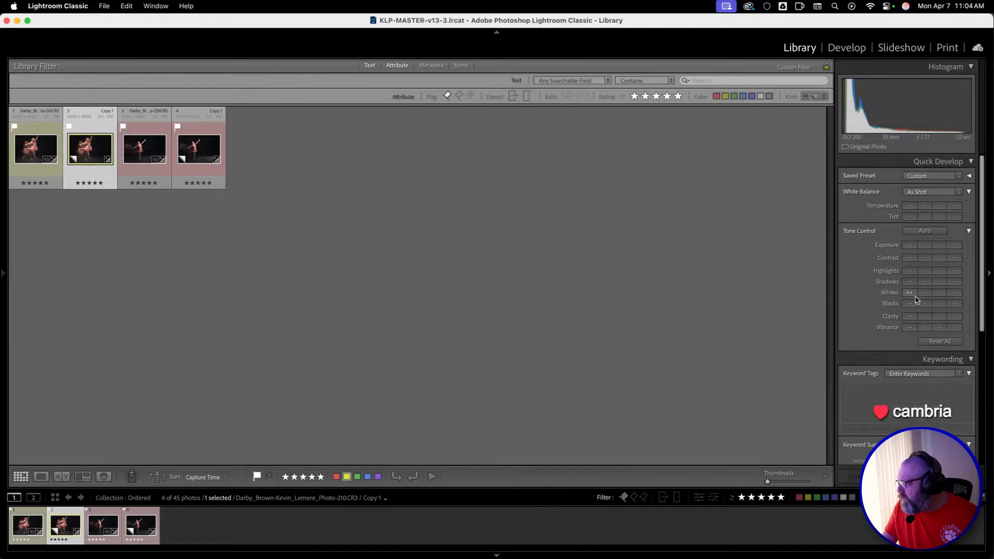
{"action": "left_click", "coordinate": [934, 177]}
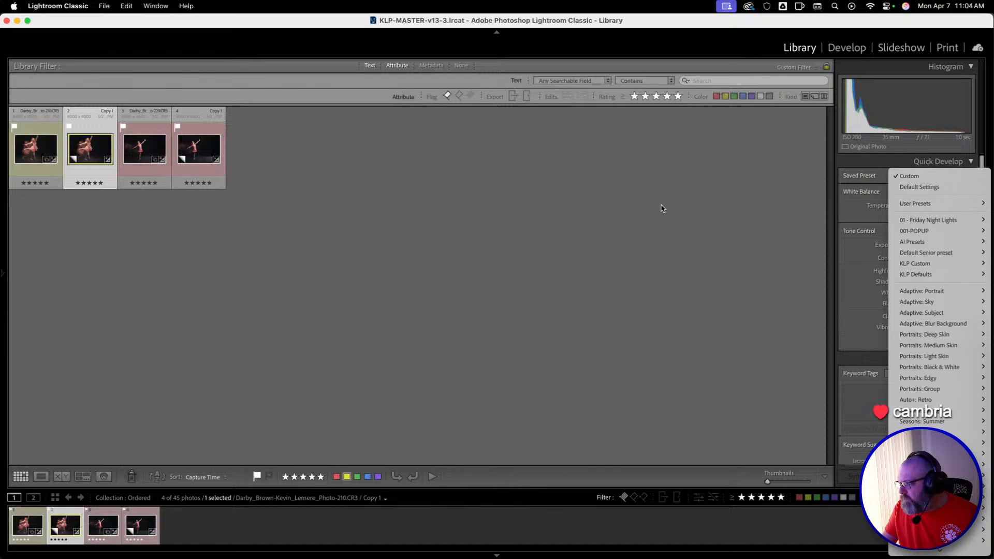
{"action": "left_click", "coordinate": [661, 209]}
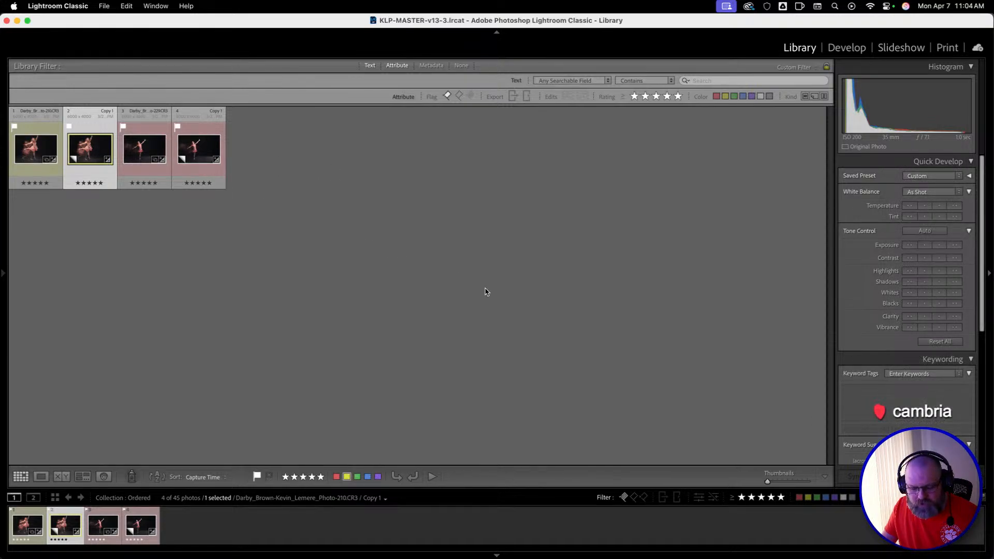
Open the first photo's virtual copy in Develop and apply the ">> 00 // Master Reset //" preset from KLP Defaults.
{"action": "key", "text": "d"}
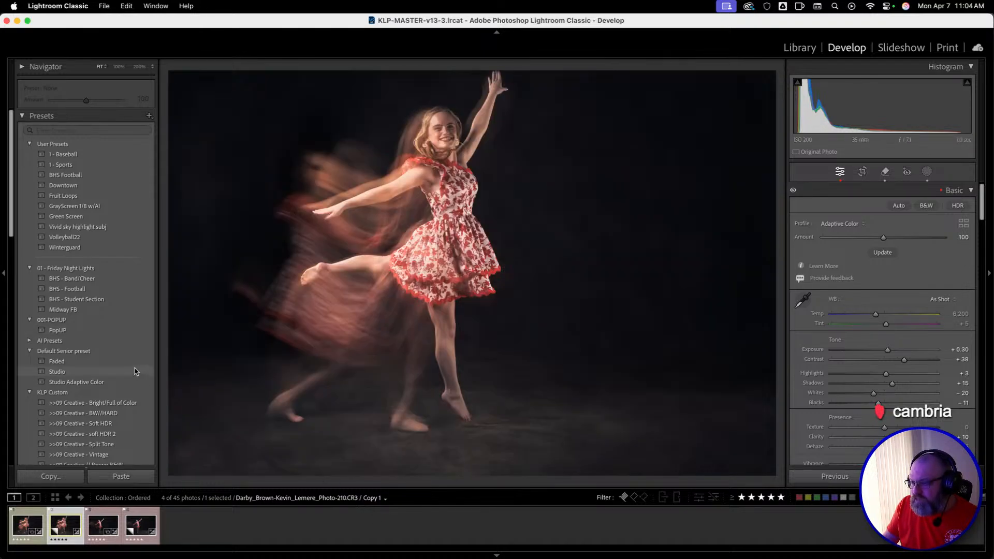
{"action": "scroll", "coordinate": [78, 347], "scroll_direction": "down", "scroll_amount": 10}
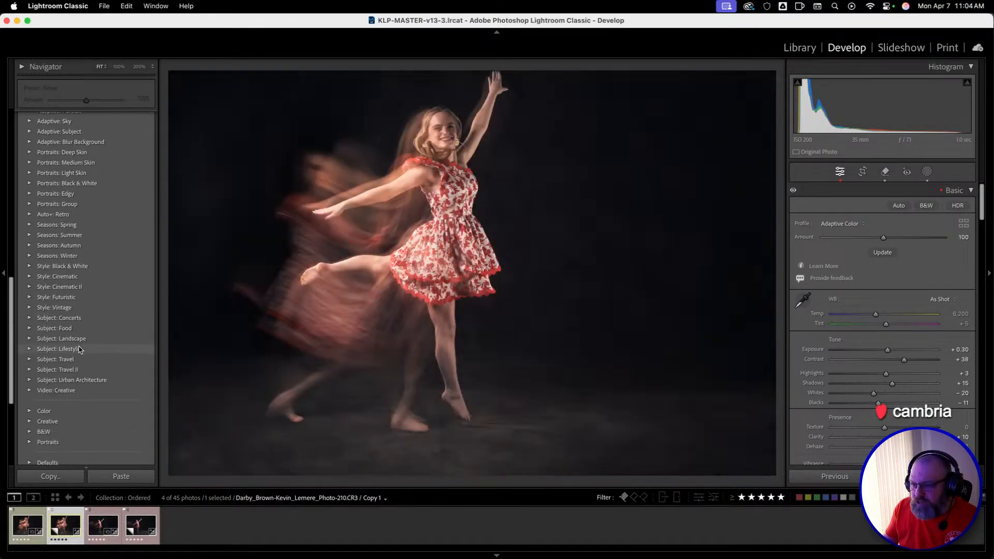
{"action": "scroll", "coordinate": [80, 349], "scroll_direction": "down", "scroll_amount": 4}
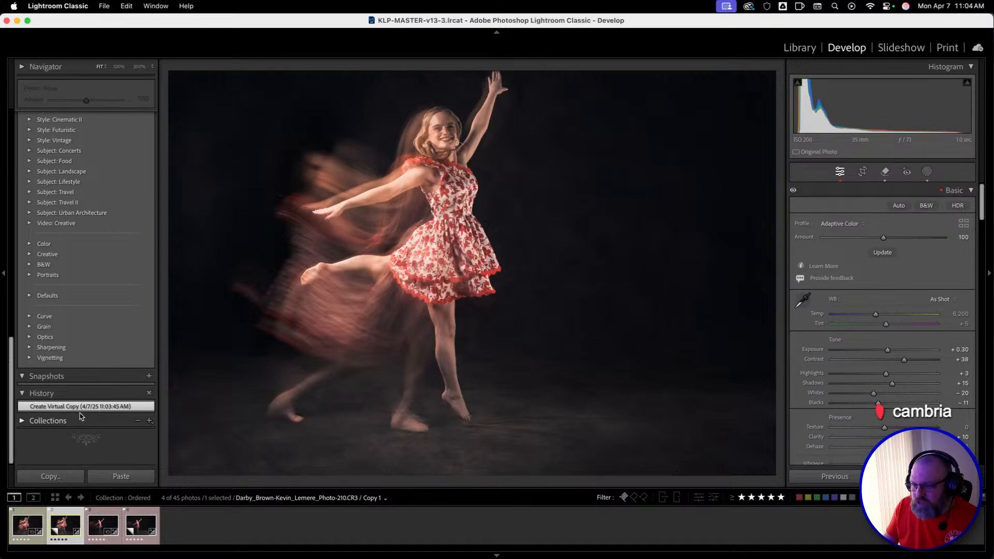
{"action": "left_click", "coordinate": [22, 421]}
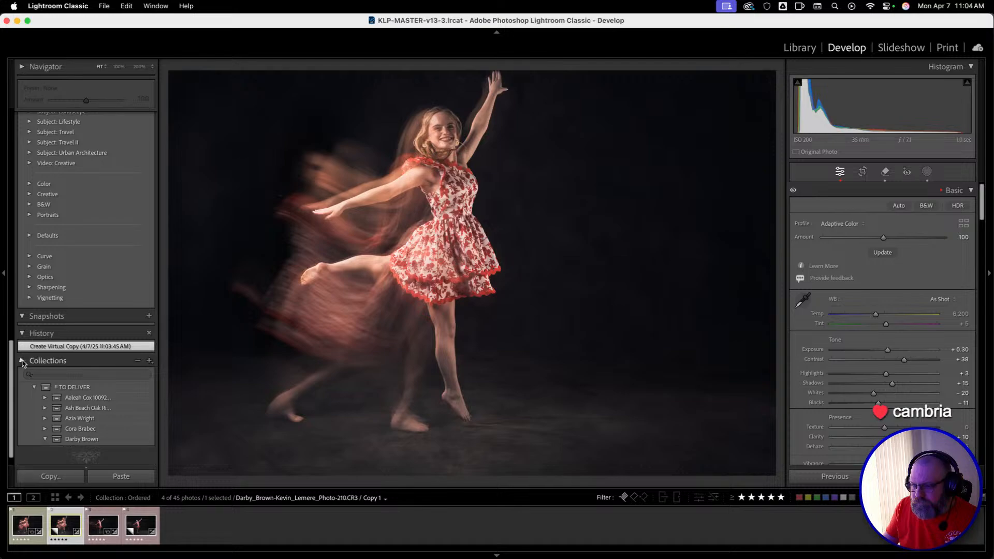
{"action": "left_click", "coordinate": [22, 362]}
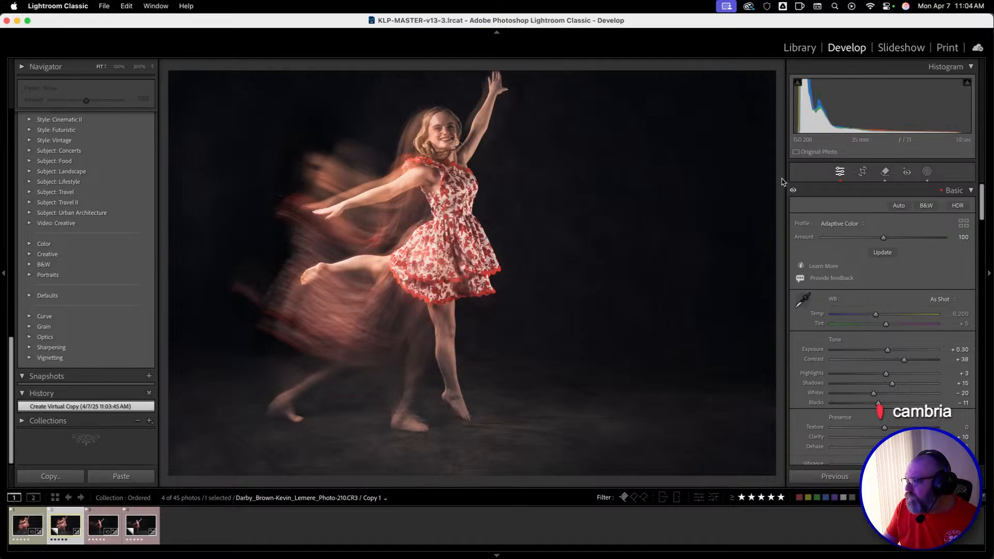
{"action": "scroll", "coordinate": [108, 225], "scroll_direction": "up", "scroll_amount": 15}
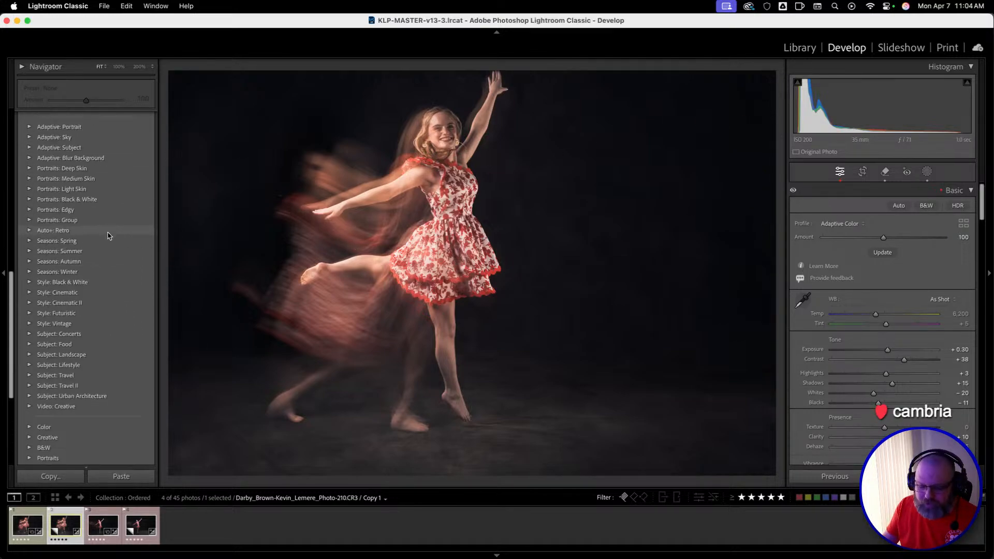
{"action": "scroll", "coordinate": [108, 228], "scroll_direction": "up", "scroll_amount": 5}
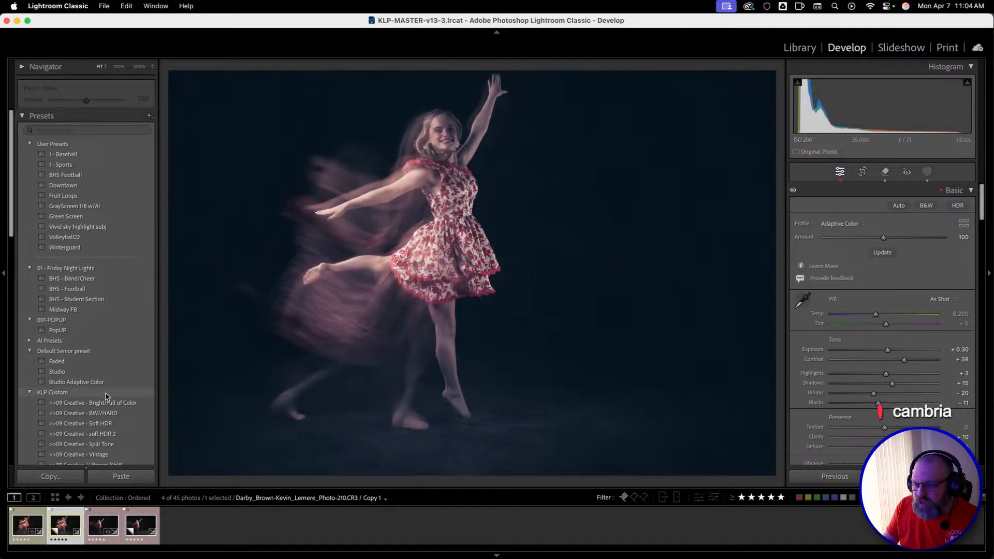
{"action": "scroll", "coordinate": [109, 404], "scroll_direction": "down", "scroll_amount": 6}
{"action": "scroll", "coordinate": [108, 407], "scroll_direction": "down", "scroll_amount": 2}
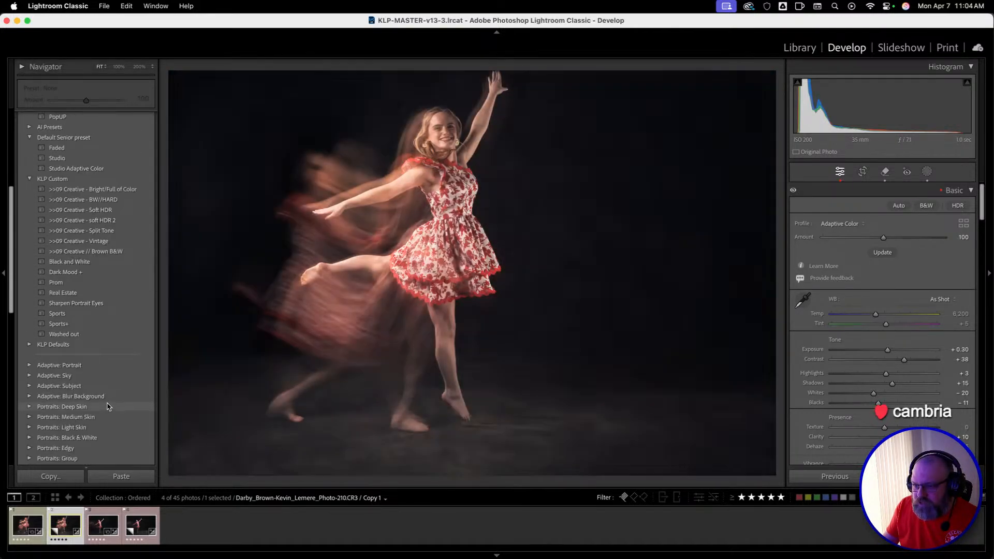
{"action": "left_click", "coordinate": [29, 345]}
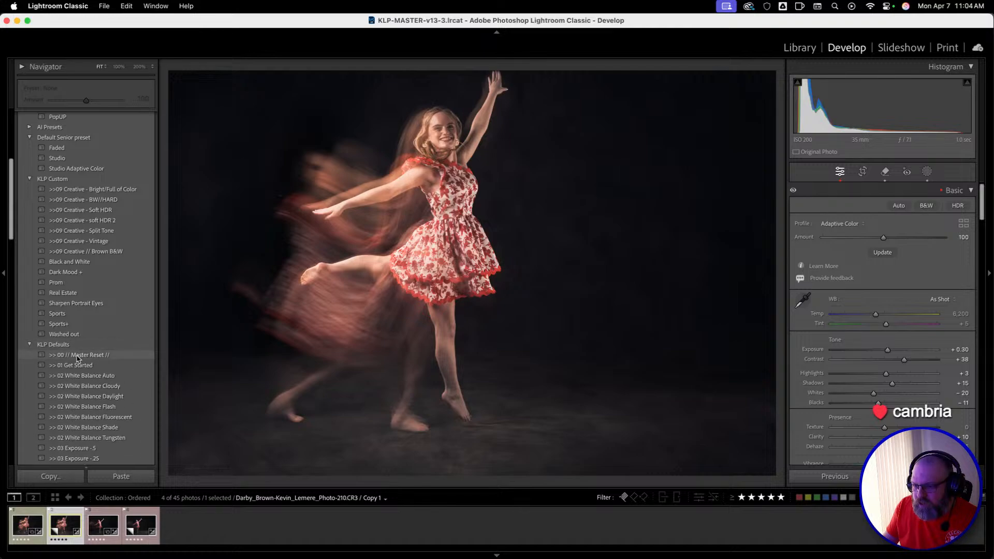
{"action": "left_click", "coordinate": [72, 354]}
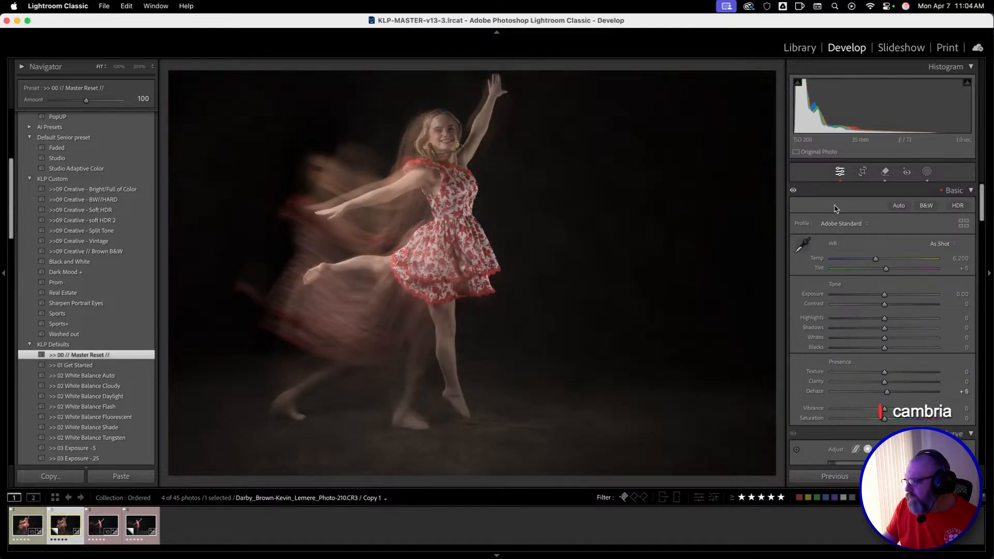
Delete the background mask, Mask 1, from the virtual copy.
{"action": "left_click", "coordinate": [929, 175]}
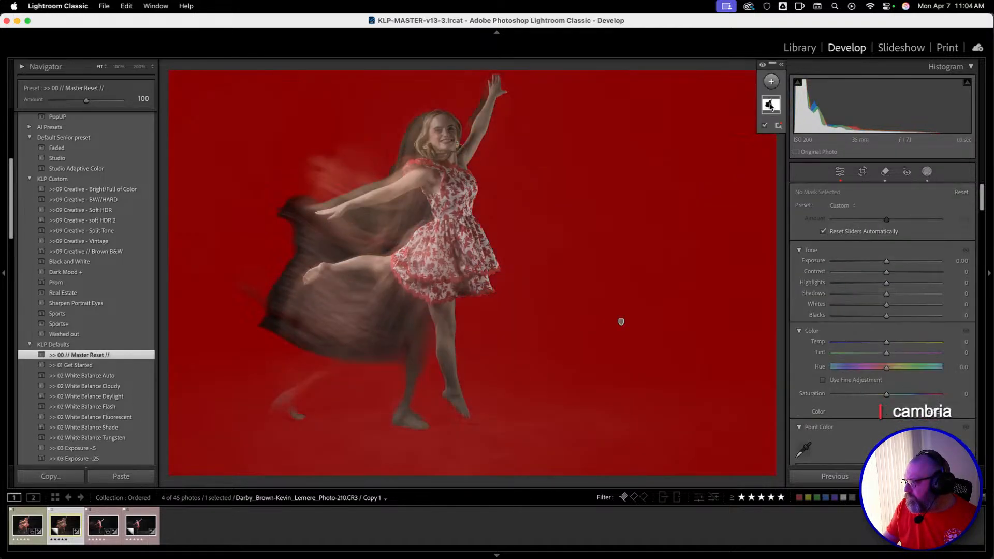
{"action": "right_click", "coordinate": [771, 105]}
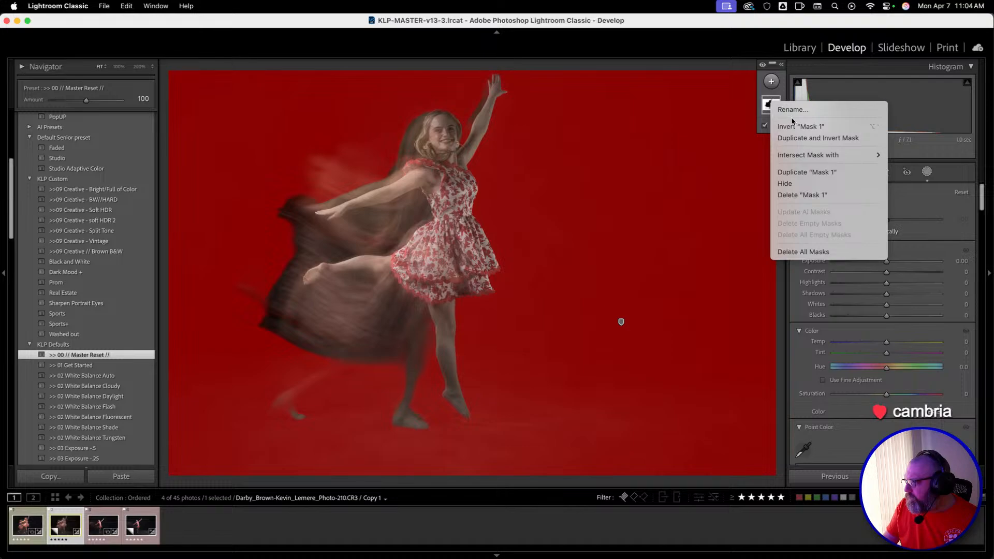
{"action": "left_click", "coordinate": [814, 196]}
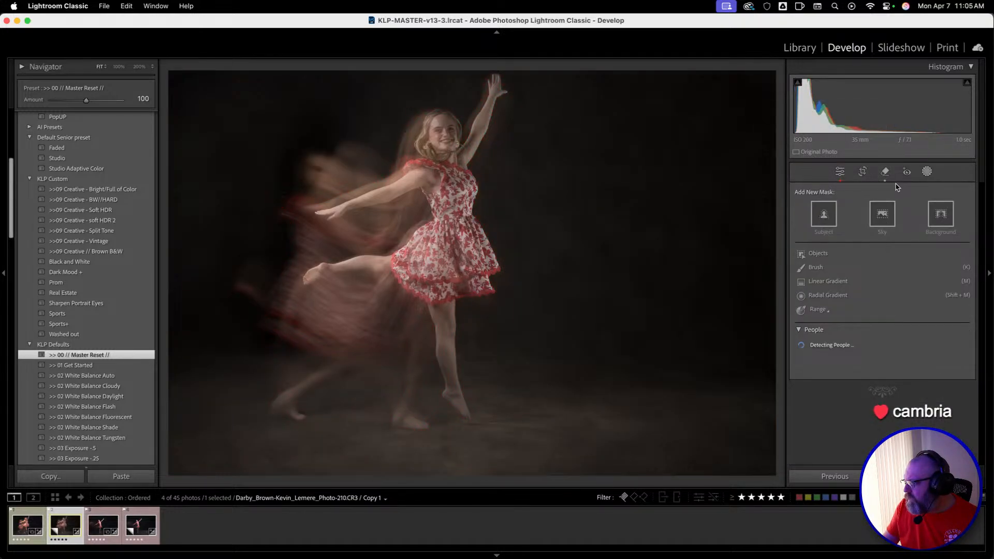
Delete the two large Generative Remove edits covering the right and left edges of the backdrop.
{"action": "left_click", "coordinate": [885, 171]}
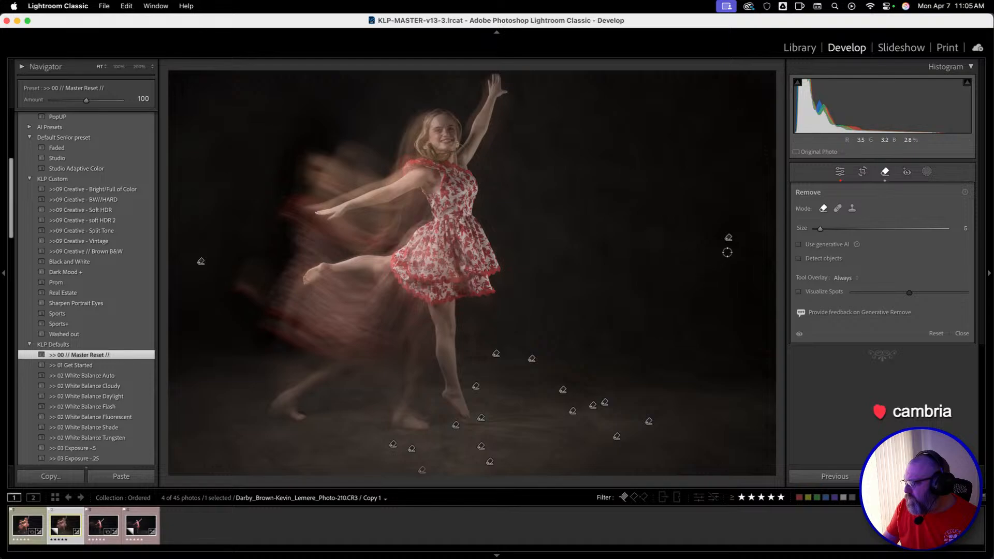
{"action": "left_click", "coordinate": [729, 238]}
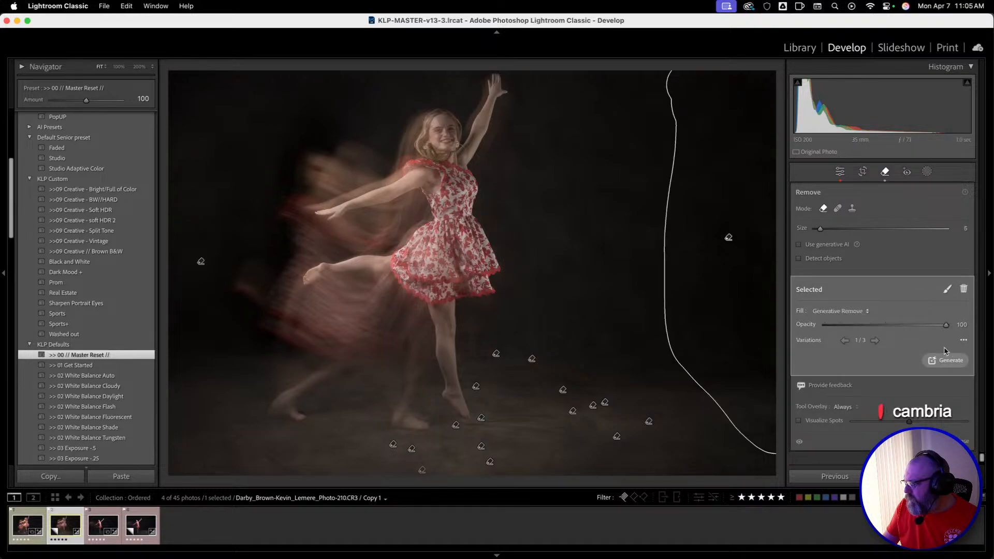
{"action": "left_click", "coordinate": [964, 289]}
{"action": "left_click", "coordinate": [201, 262]}
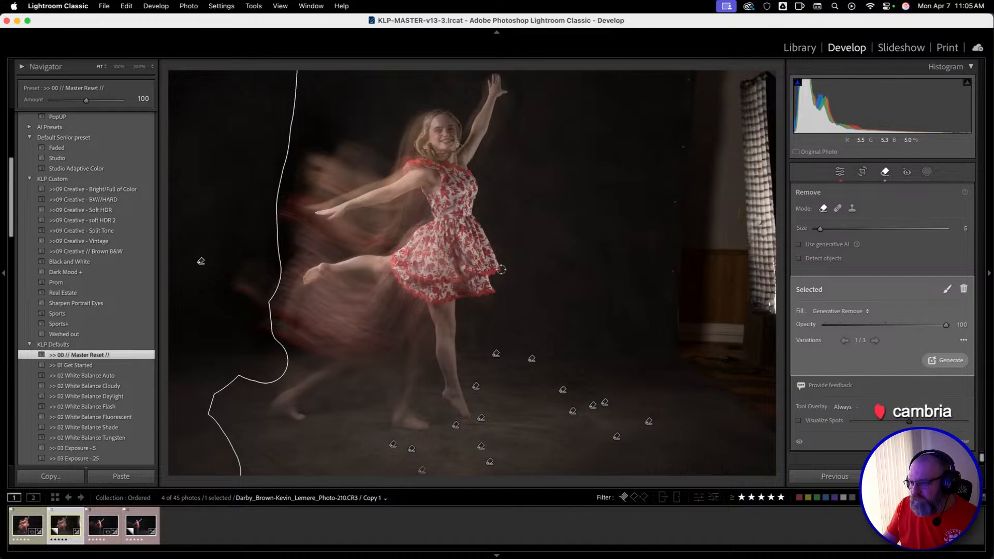
{"action": "left_click", "coordinate": [964, 288]}
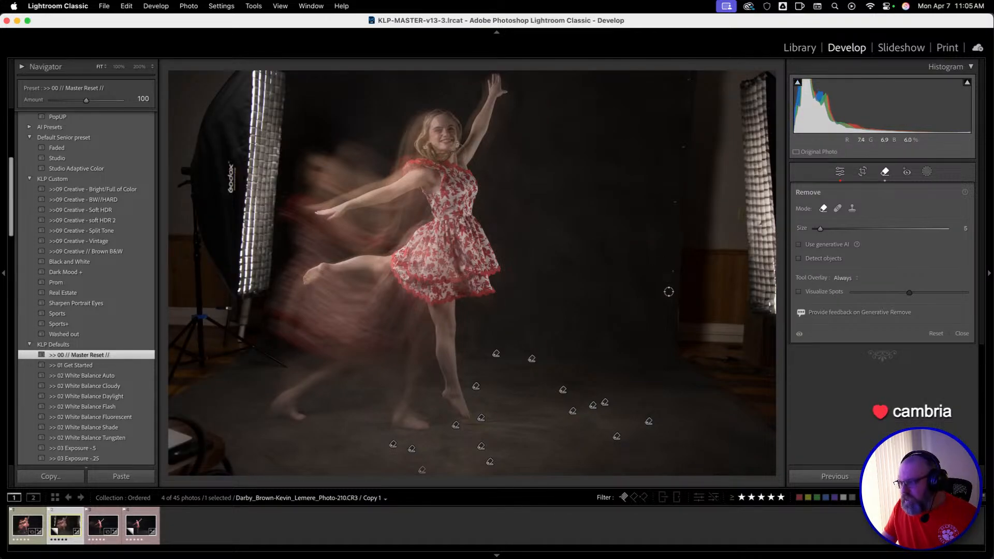
{"action": "key", "text": "Tab"}
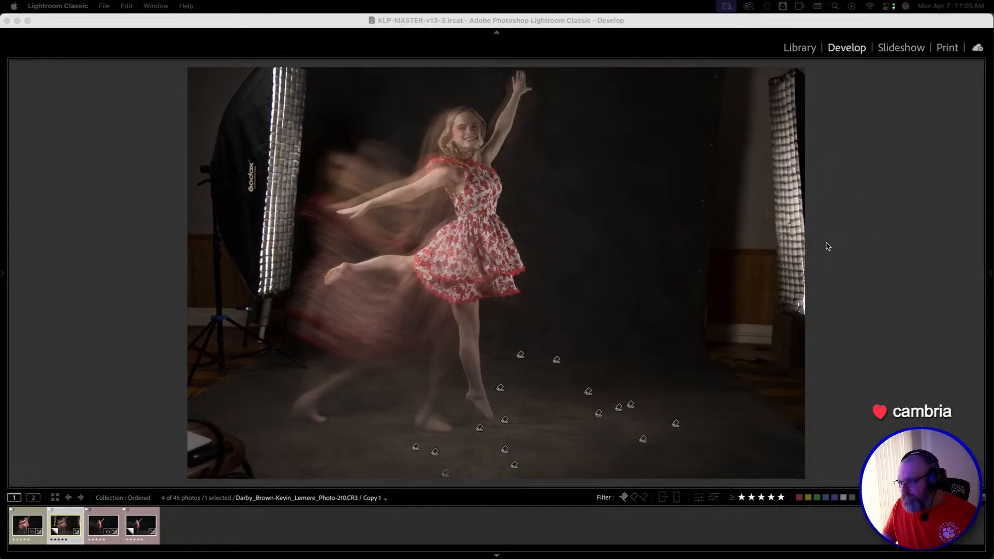
{"action": "left_click", "coordinate": [582, 24]}
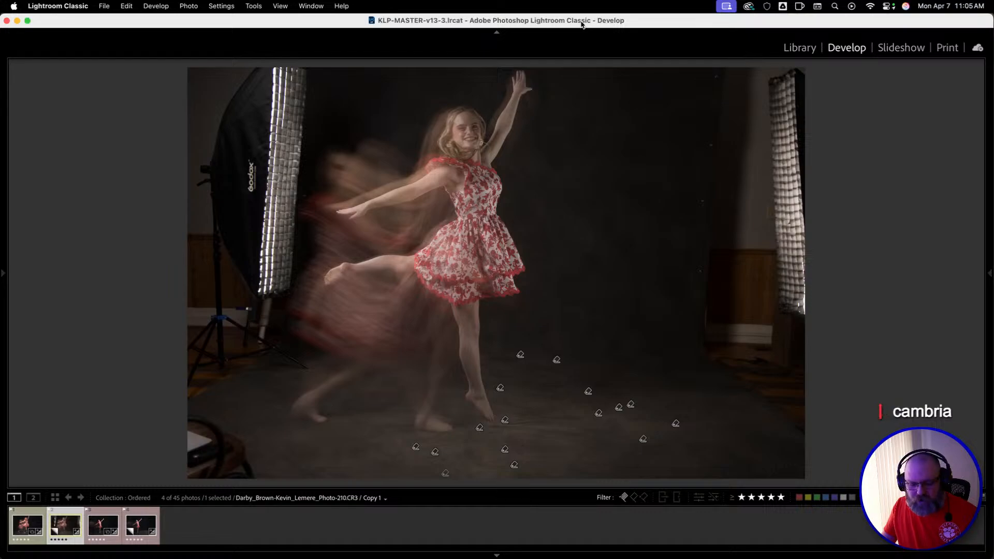
{"action": "key", "text": "Tab"}
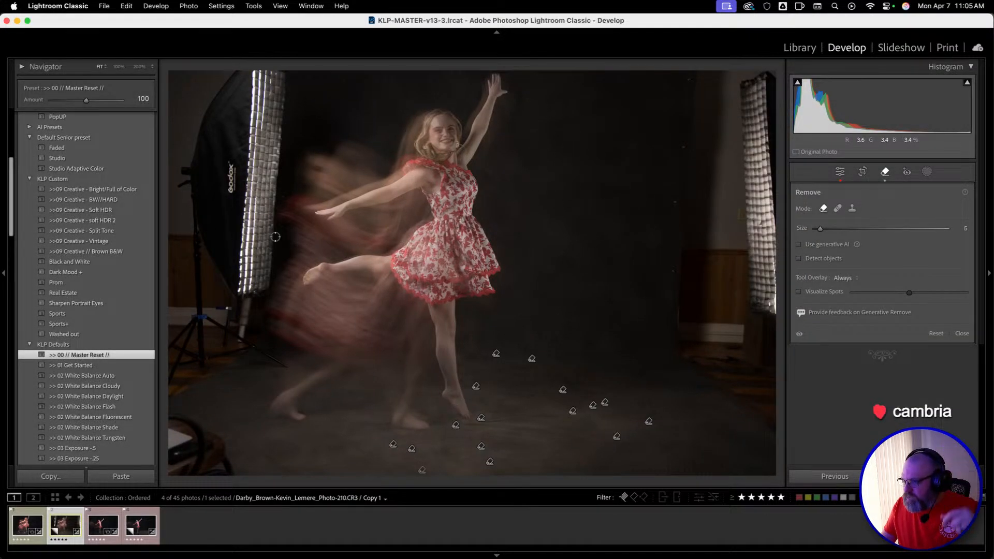
Hide the Navigator and Presets area to give the photo more room while keeping the Remove settings open.
{"action": "scroll", "coordinate": [124, 267], "scroll_direction": "up", "scroll_amount": 5}
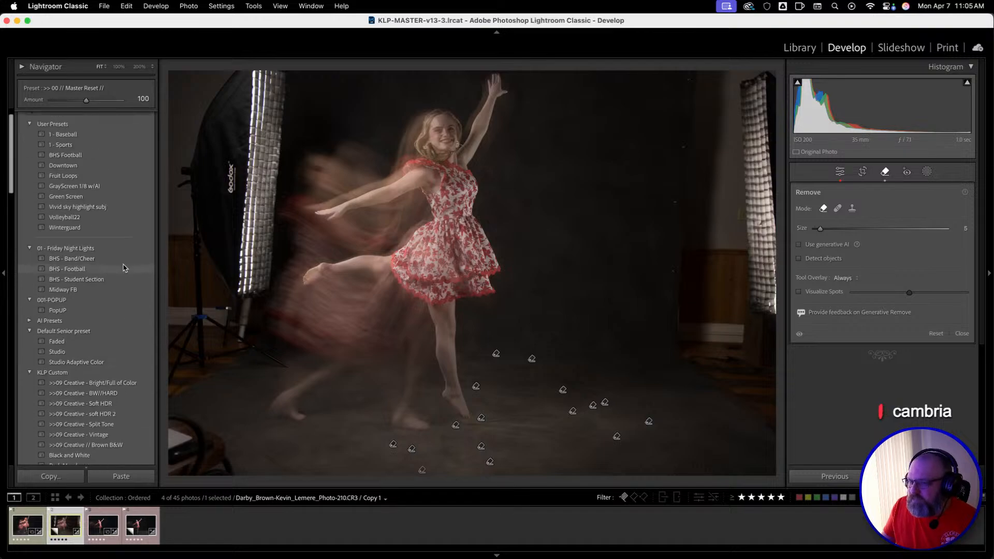
{"action": "scroll", "coordinate": [124, 268], "scroll_direction": "up", "scroll_amount": 2}
{"action": "left_click", "coordinate": [4, 276]}
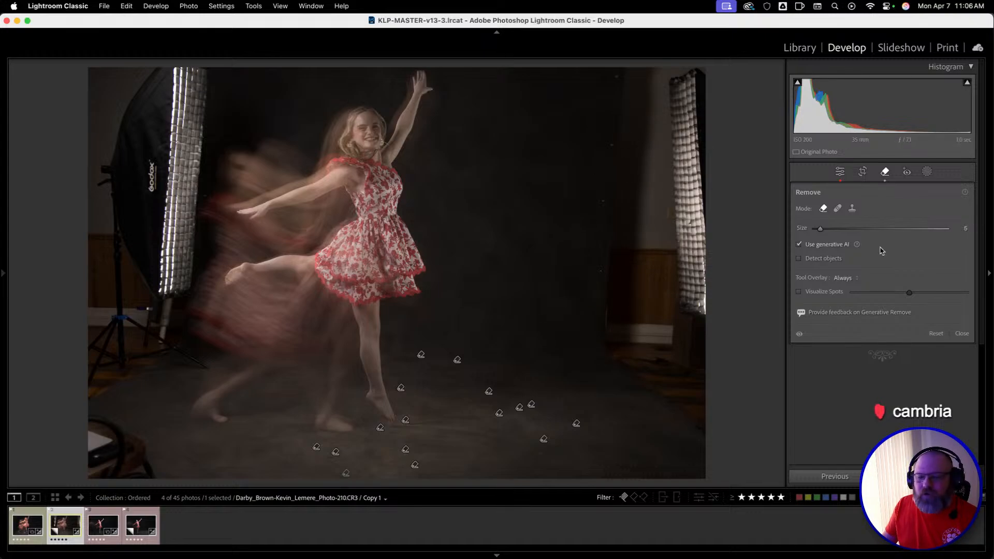
Compare the Heal settings with the Remove settings, and close and reopen the Remove tool with generative AI enabled.
{"action": "left_click", "coordinate": [837, 209]}
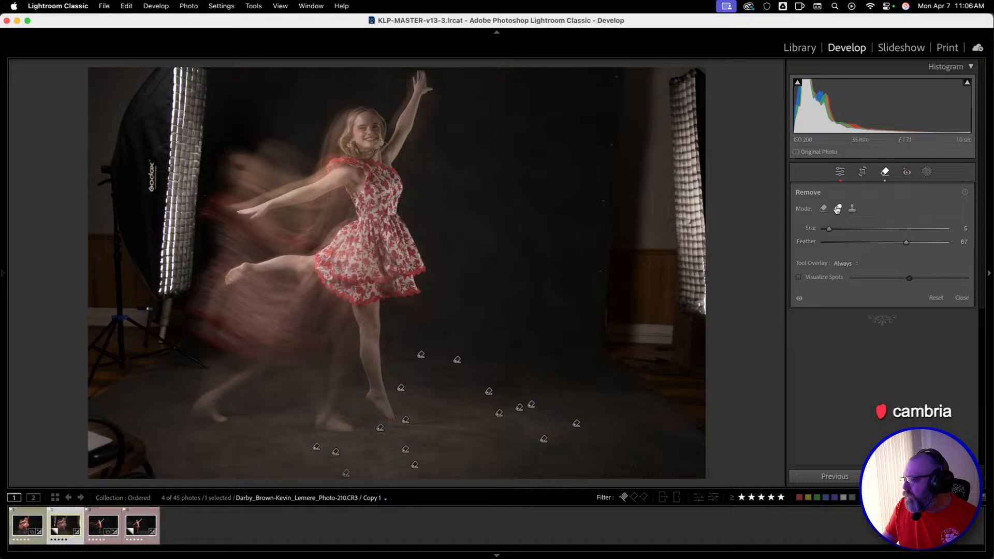
{"action": "left_click", "coordinate": [823, 209]}
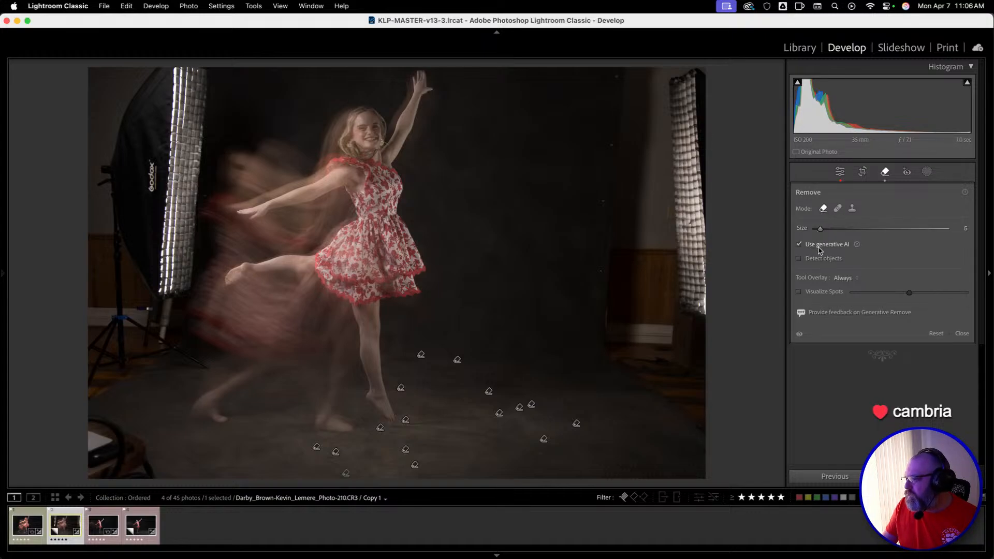
{"action": "scroll", "coordinate": [595, 235], "scroll_direction": "up", "scroll_amount": 8}
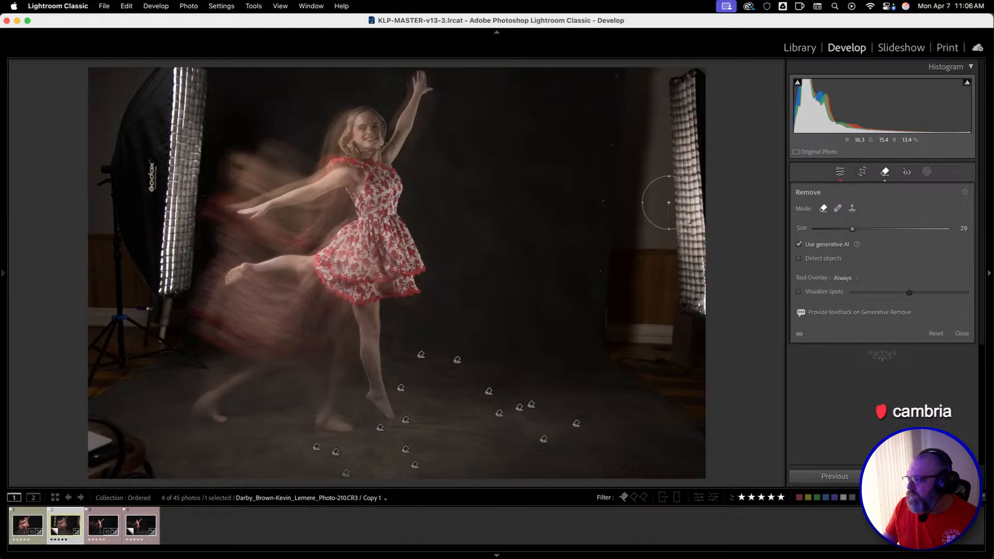
{"action": "left_click", "coordinate": [886, 175]}
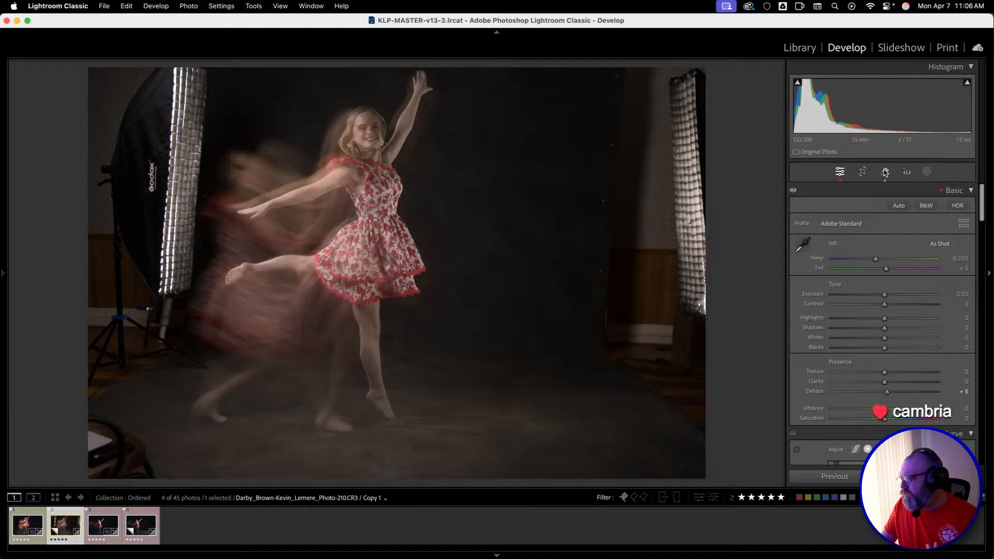
{"action": "left_click", "coordinate": [886, 173]}
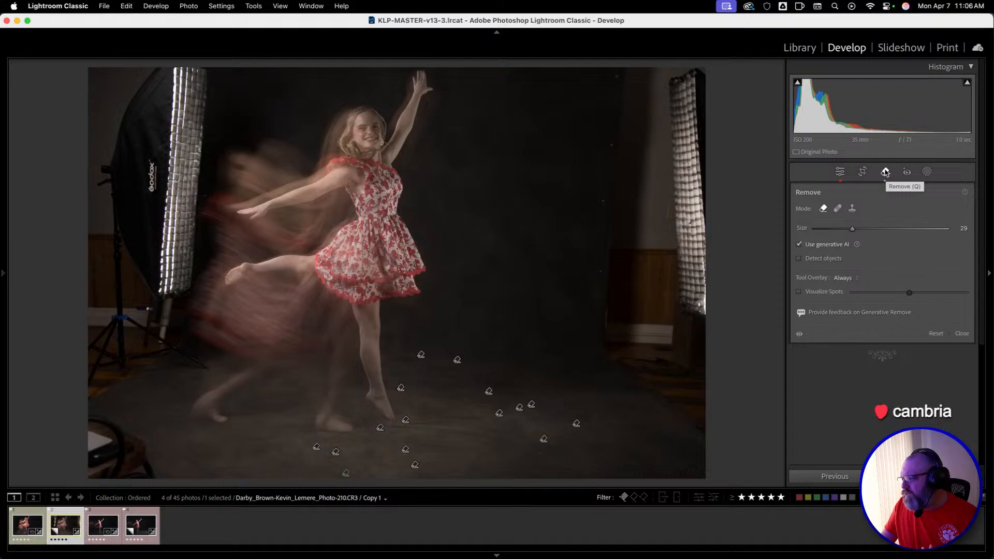
{"action": "key", "text": "q"}
{"action": "key", "text": "q"}
{"action": "key", "text": "q"}
{"action": "key", "text": "q"}
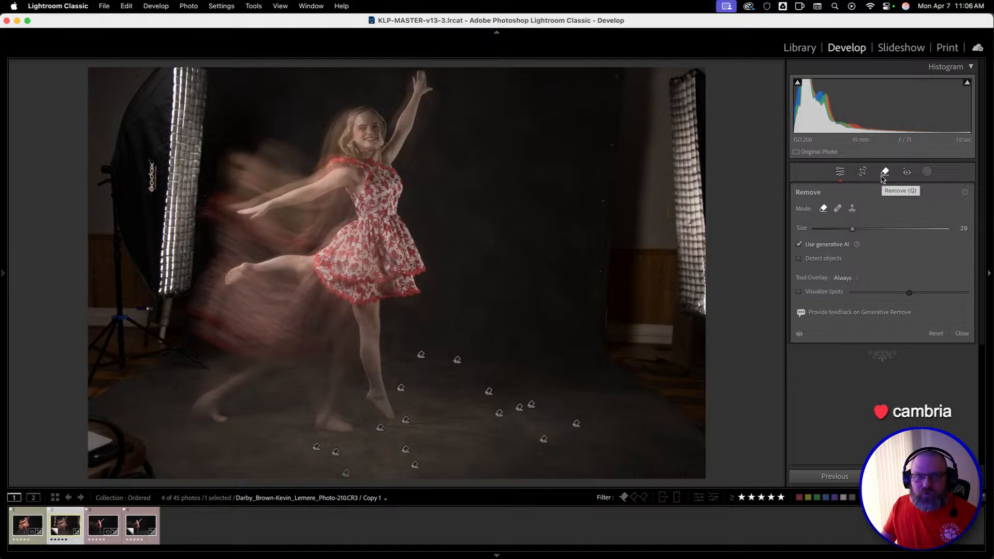
Examine the options of the Heal and Clone modes, and return to Remove mode.
{"action": "left_click", "coordinate": [837, 208]}
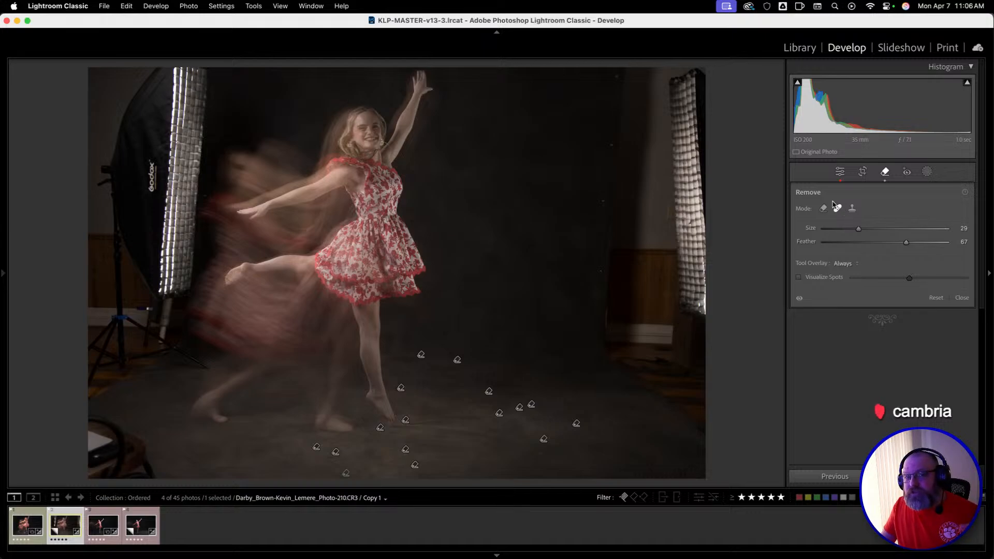
{"action": "left_click", "coordinate": [823, 208]}
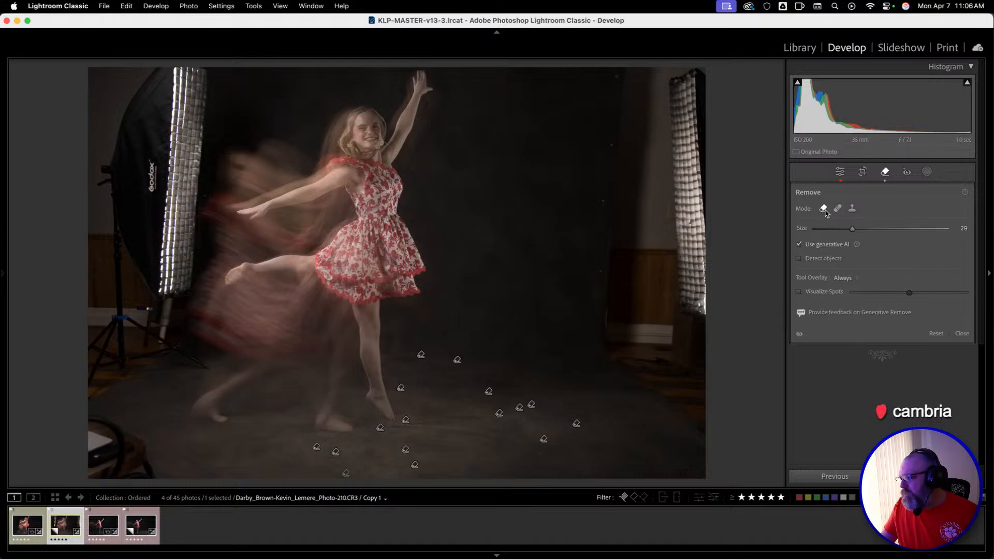
{"action": "left_click", "coordinate": [838, 209]}
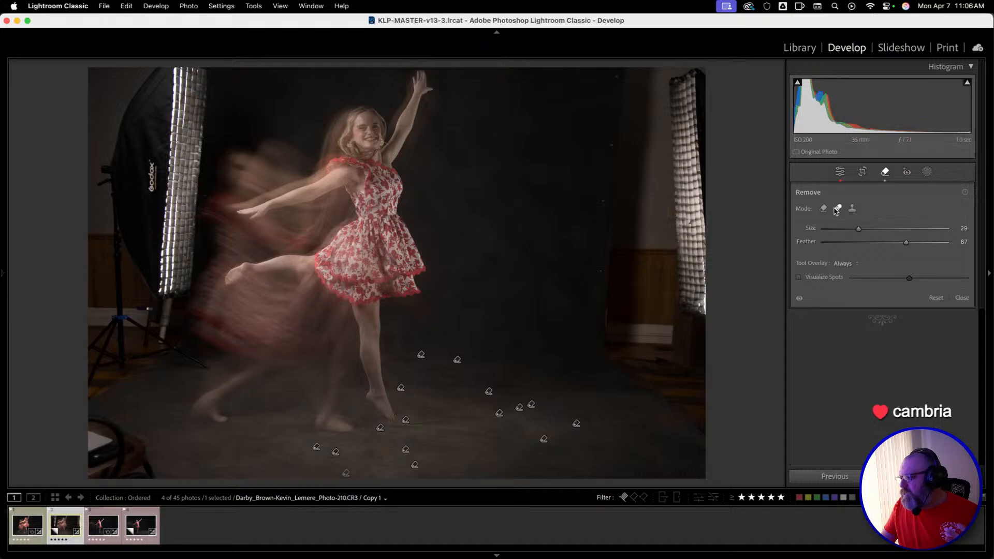
{"action": "left_click", "coordinate": [823, 209]}
{"action": "left_click", "coordinate": [852, 209]}
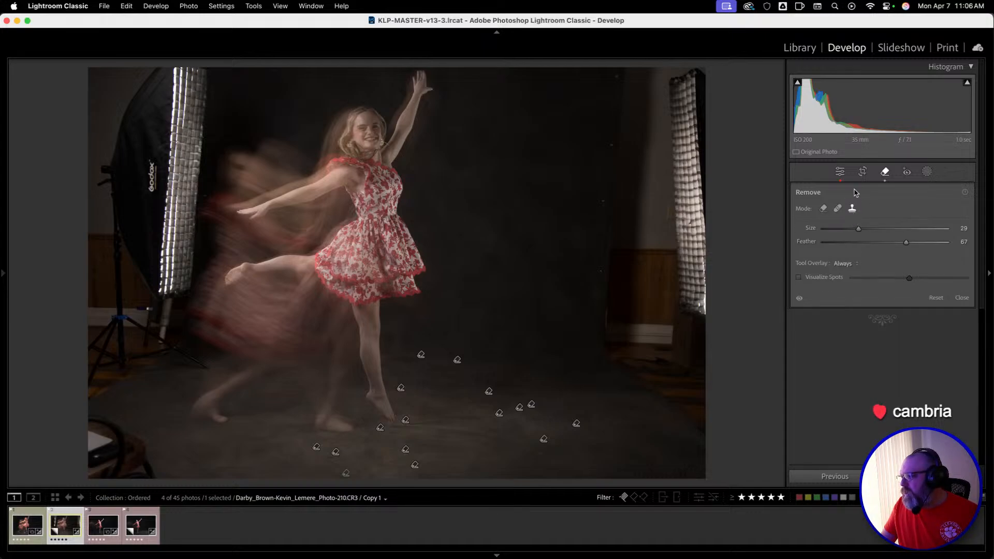
{"action": "left_click", "coordinate": [824, 209]}
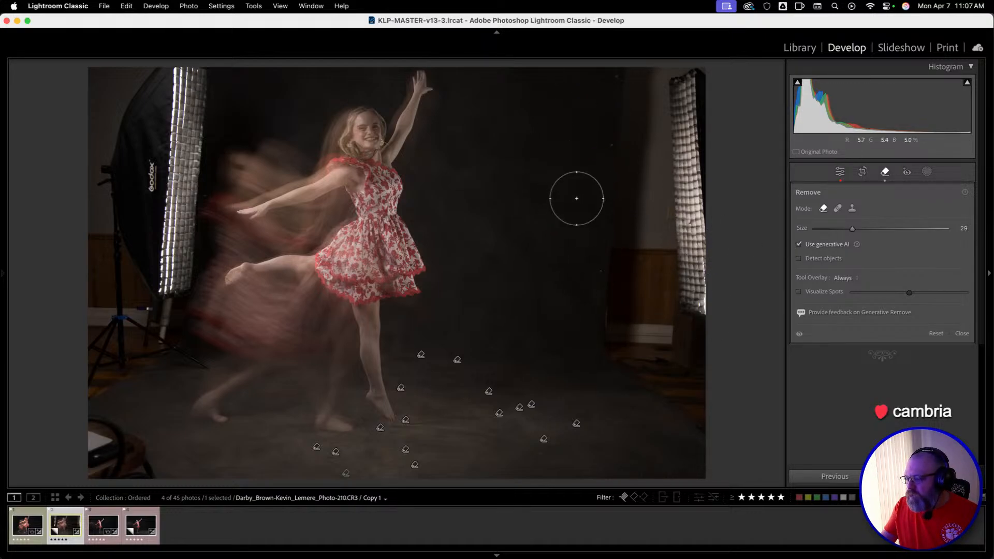
Reduce the Remove brush size to 5.
{"action": "key", "text": "bracketleft"}
{"action": "key", "text": "bracketleft"}
{"action": "key", "text": "bracketleft"}
{"action": "key", "text": "bracketleft"}
{"action": "key", "text": "bracketleft"}
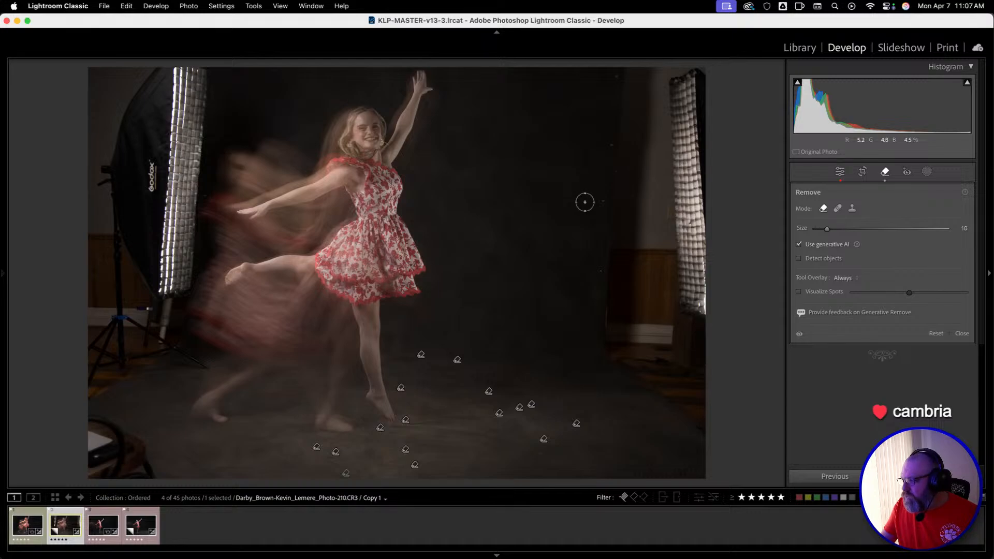
{"action": "key", "text": "bracketleft"}
{"action": "key", "text": "bracketleft"}
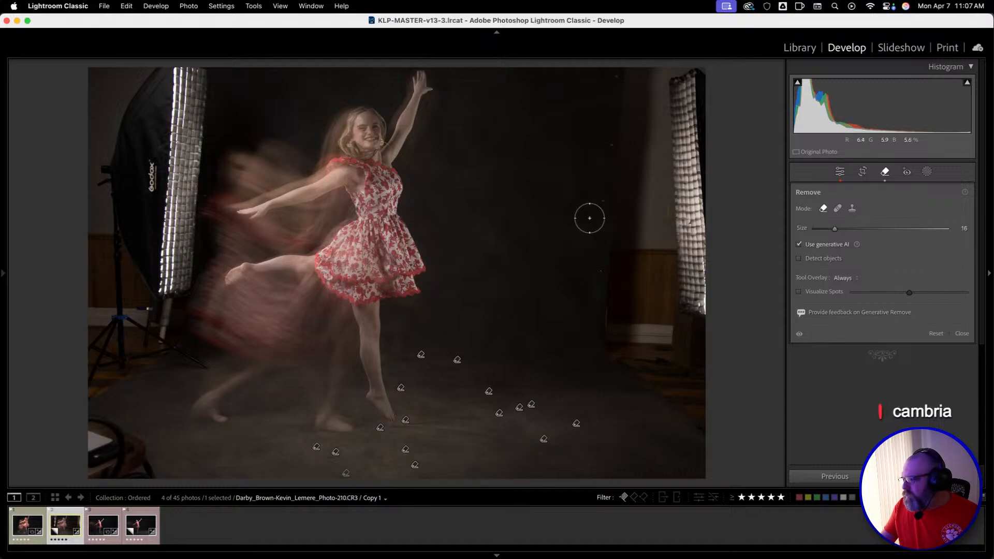
{"action": "key", "text": "bracketleft"}
{"action": "key", "text": "bracketleft"}
{"action": "key", "text": "bracketleft"}
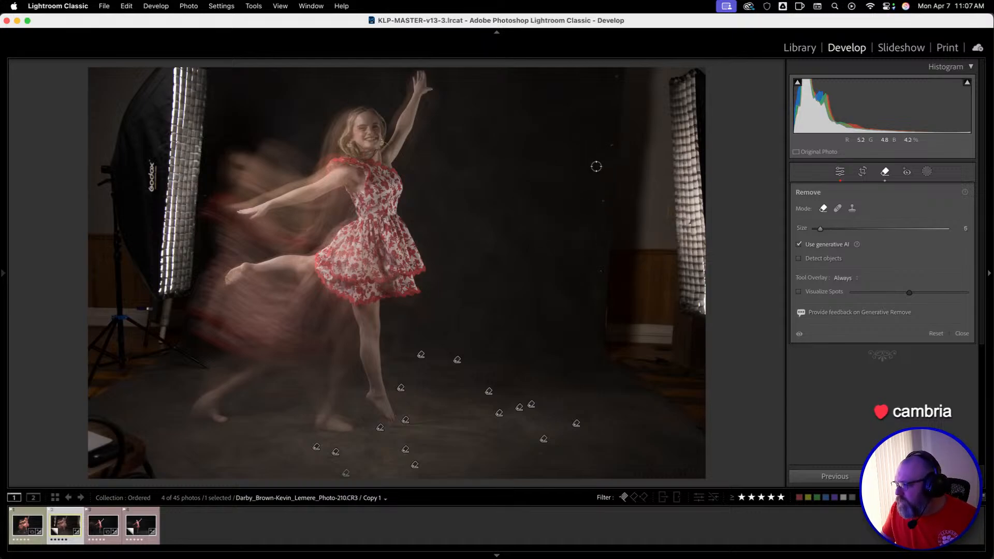
Zoom in on the backdrop's right edge, set the Remove brush size to 12 and turn off generative AI.
{"action": "left_click", "coordinate": [597, 212]}
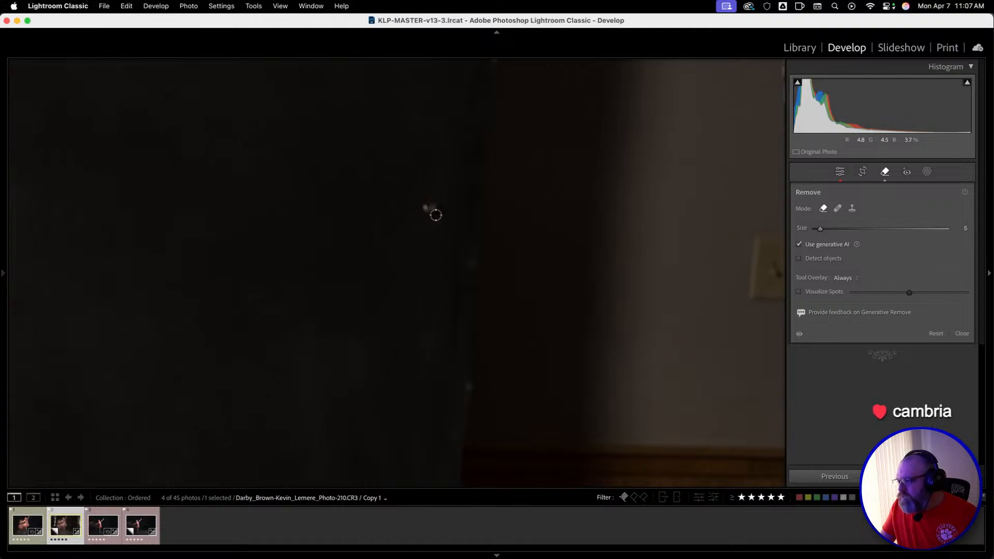
{"action": "key", "text": "bracketright"}
{"action": "key", "text": "bracketright"}
{"action": "key", "text": "bracketright"}
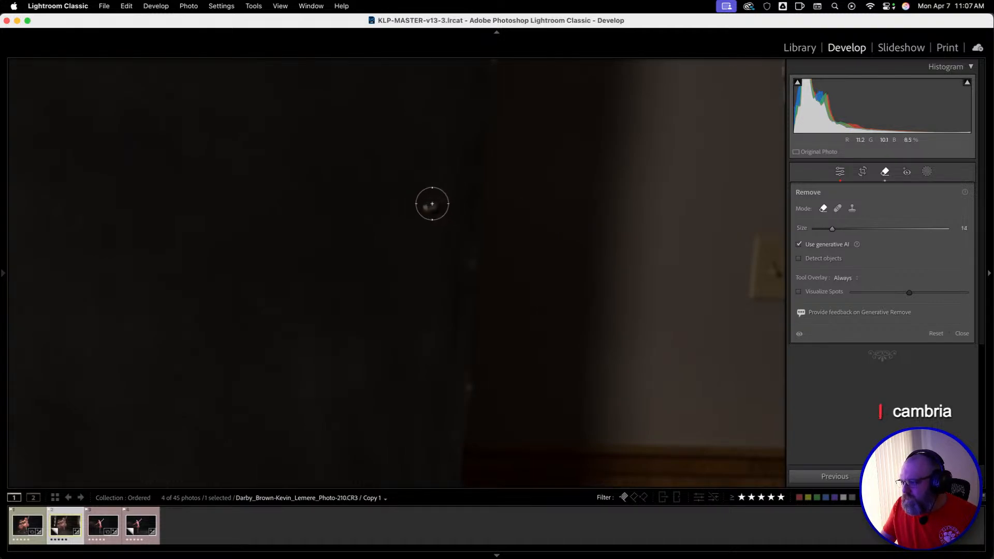
{"action": "key", "text": "bracketright"}
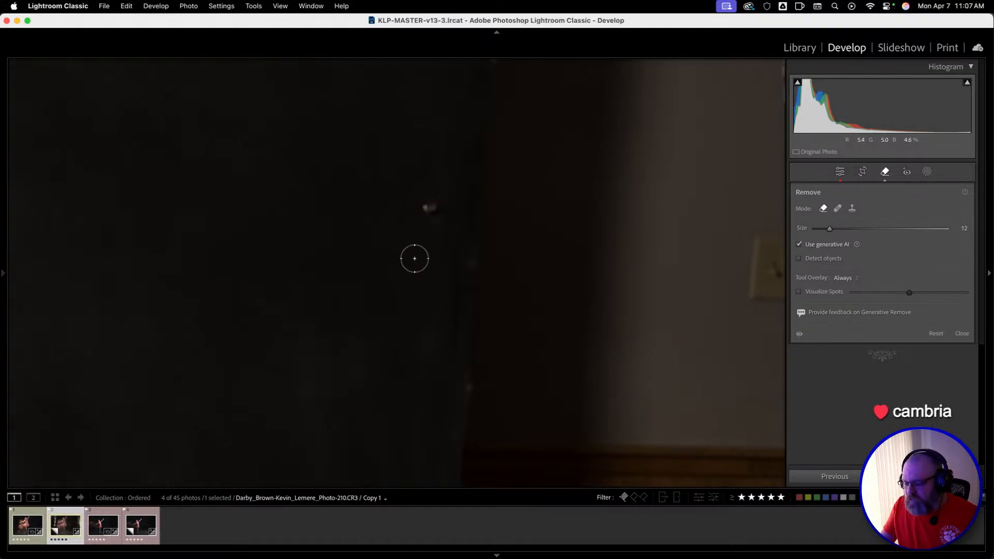
{"action": "key", "text": "z"}
{"action": "key", "text": "z"}
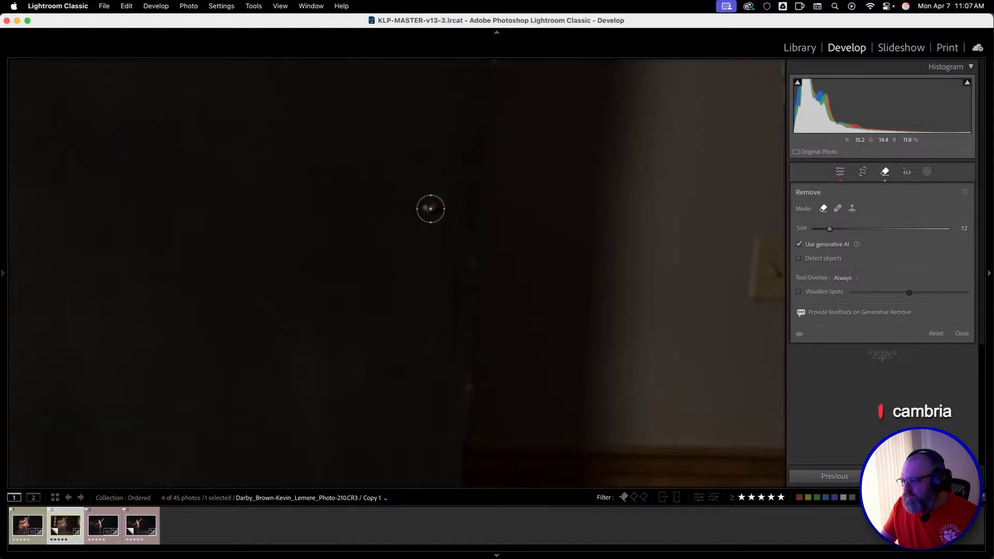
{"action": "left_click", "coordinate": [799, 244]}
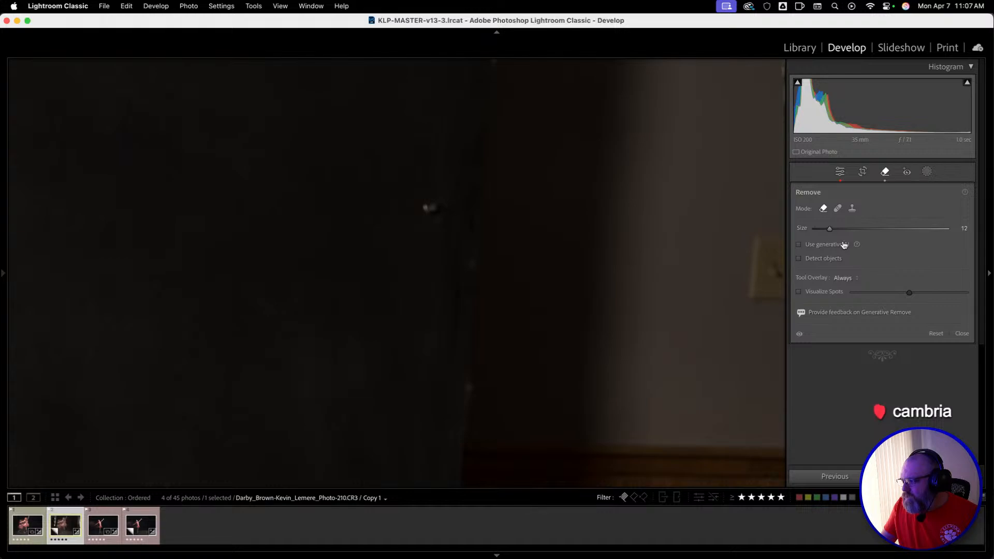
Try a non-generative removal on the small bright spot near the backdrop's right edge, and delete that removal.
{"action": "left_click", "coordinate": [430, 207]}
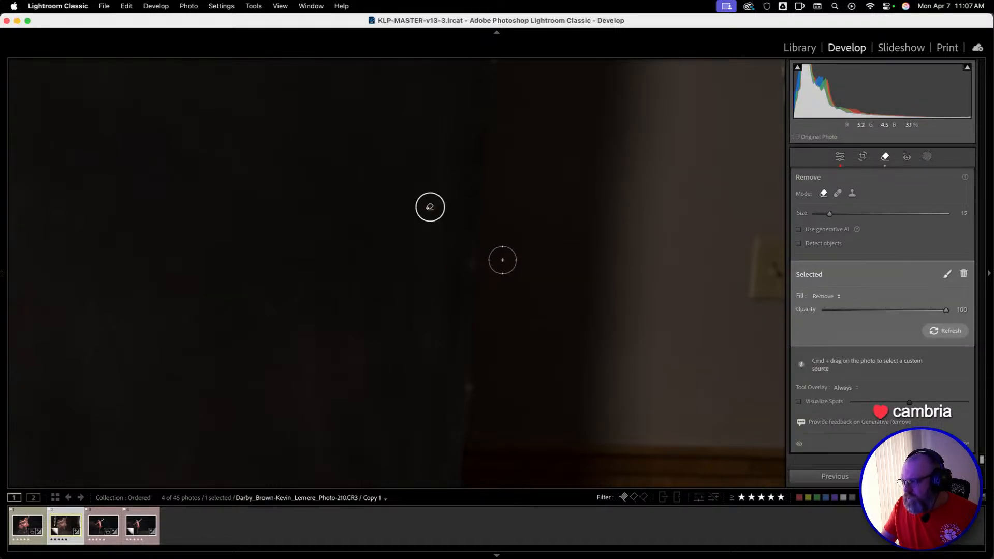
{"action": "key", "text": "q"}
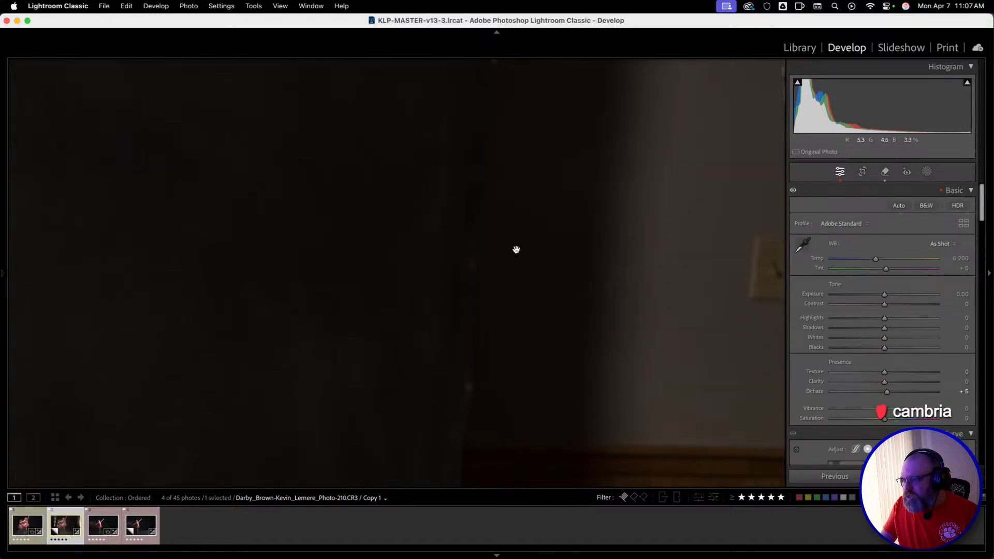
{"action": "key", "text": "q"}
{"action": "left_click", "coordinate": [430, 207]}
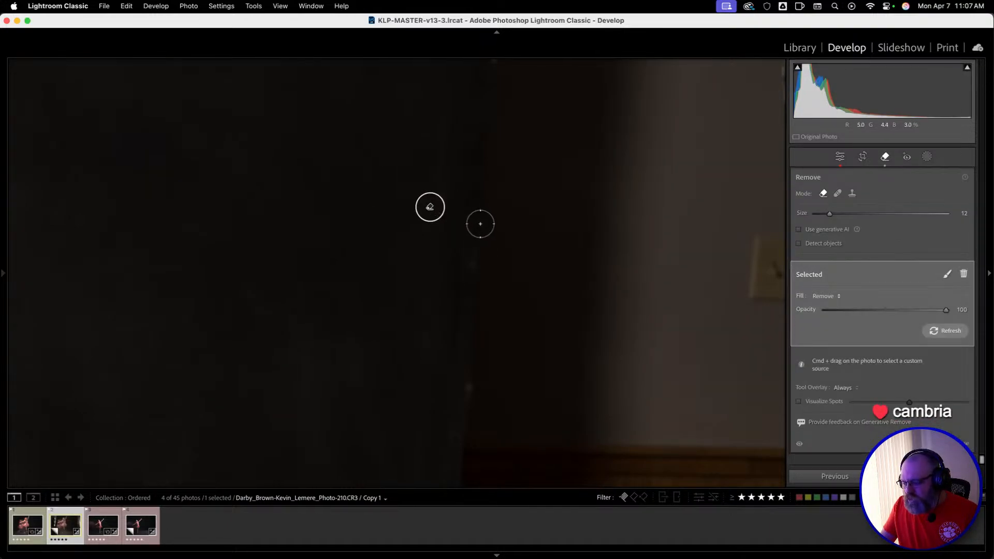
{"action": "key", "text": "Delete"}
{"action": "key", "text": "super+minus"}
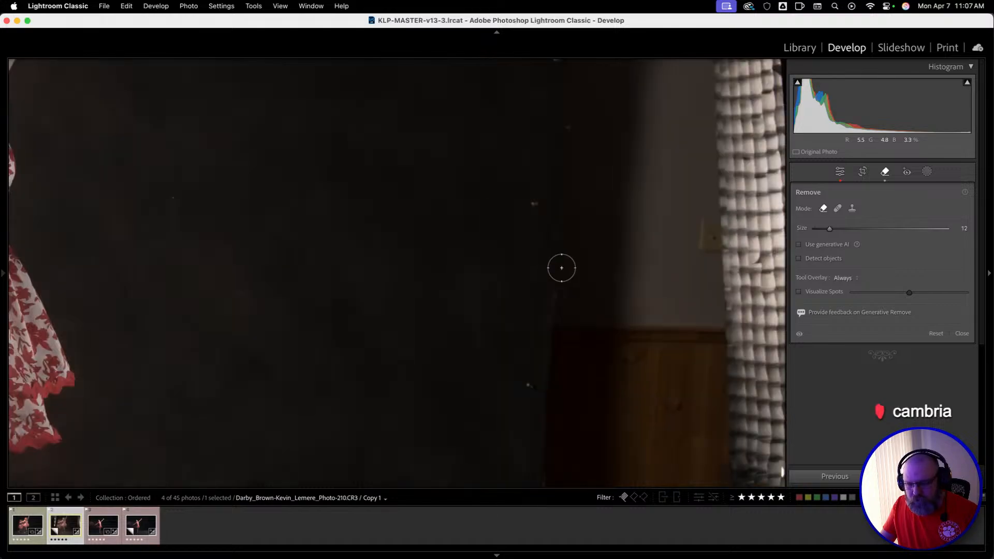
{"action": "key", "text": "super+minus"}
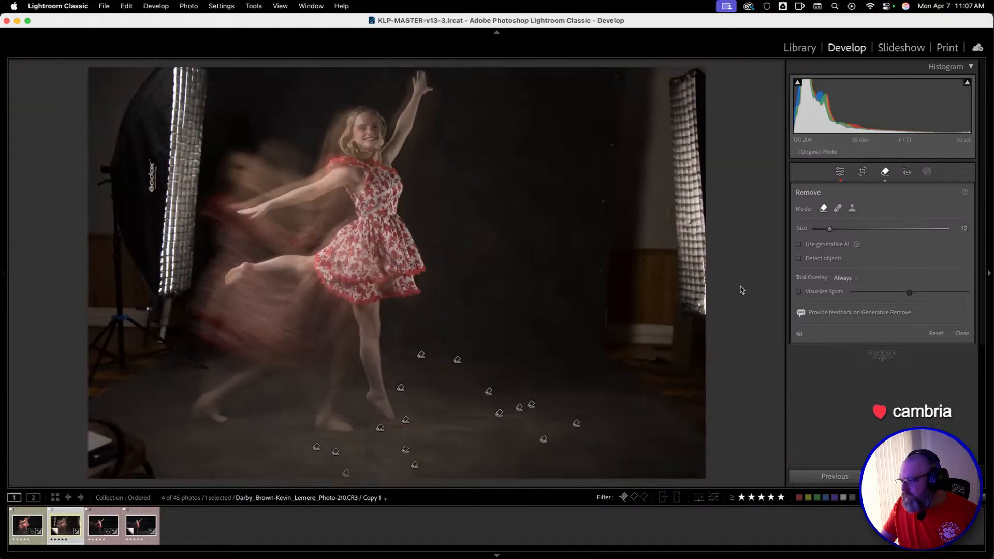
Use Visualize Spots to remove two small backdrop spots right of the dancer with a size 4 brush, and turn the visualization off.
{"action": "left_click", "coordinate": [799, 291]}
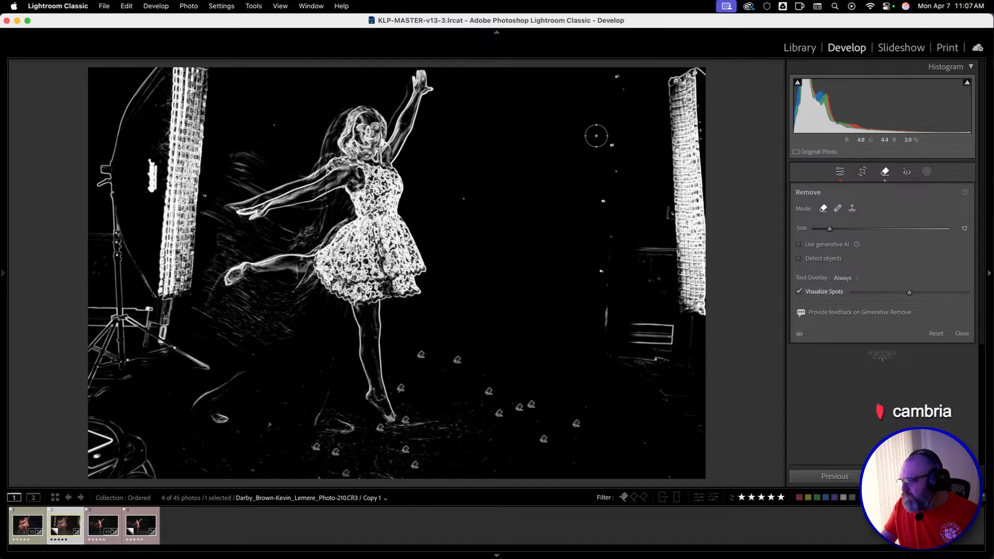
{"action": "scroll", "coordinate": [600, 143], "scroll_direction": "down", "scroll_amount": 7}
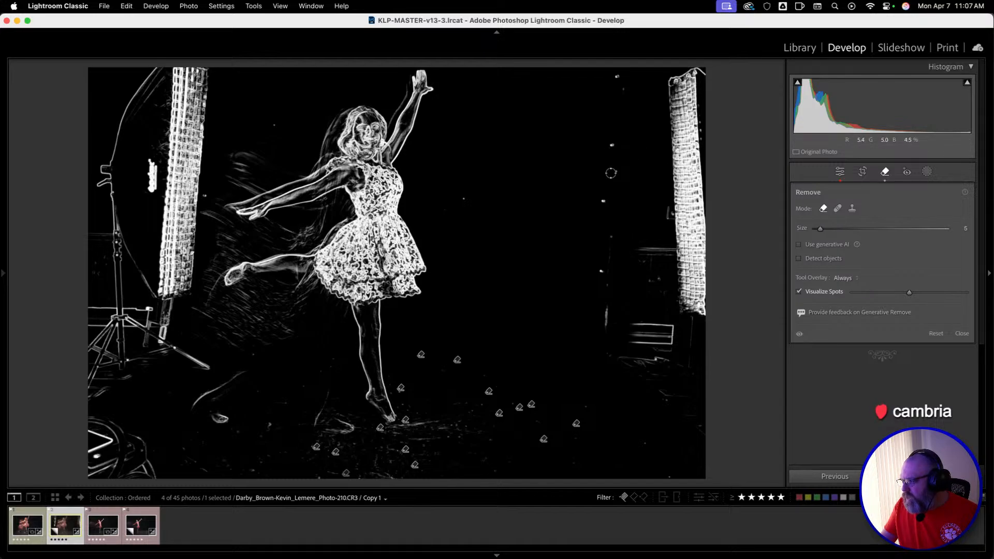
{"action": "scroll", "coordinate": [462, 202], "scroll_direction": "down", "scroll_amount": 2}
{"action": "scroll", "coordinate": [462, 201], "scroll_direction": "up", "scroll_amount": 1}
{"action": "left_click", "coordinate": [464, 200]}
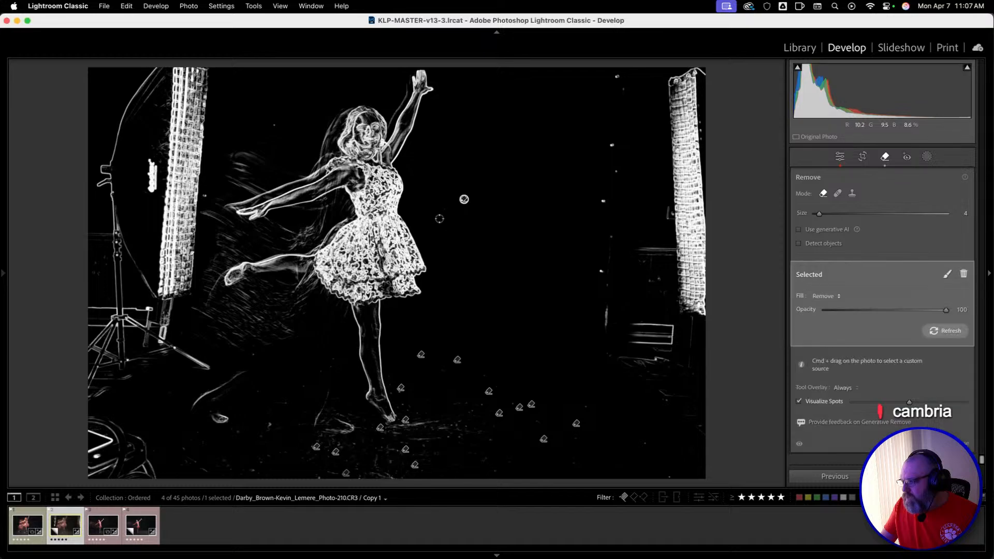
{"action": "left_click", "coordinate": [443, 209]}
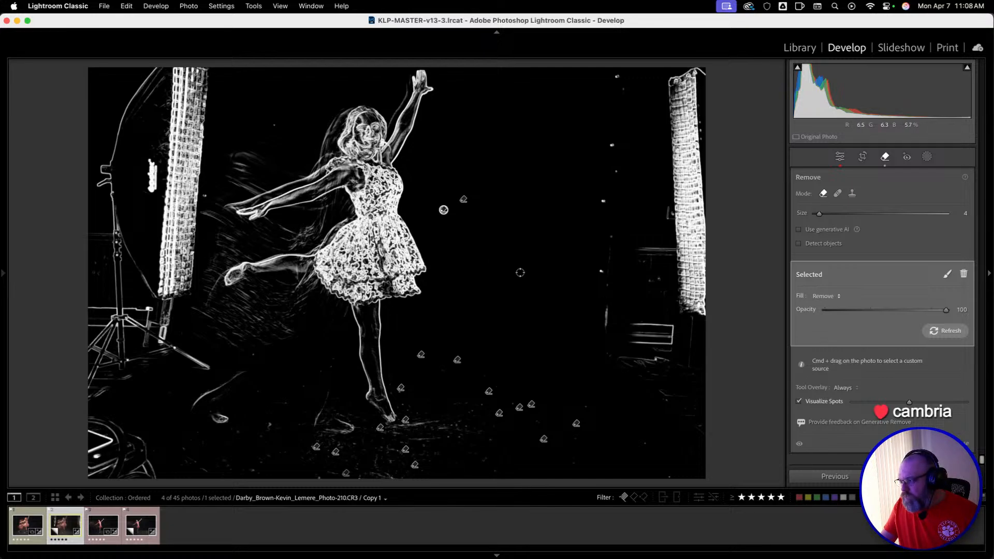
{"action": "left_click", "coordinate": [816, 403]}
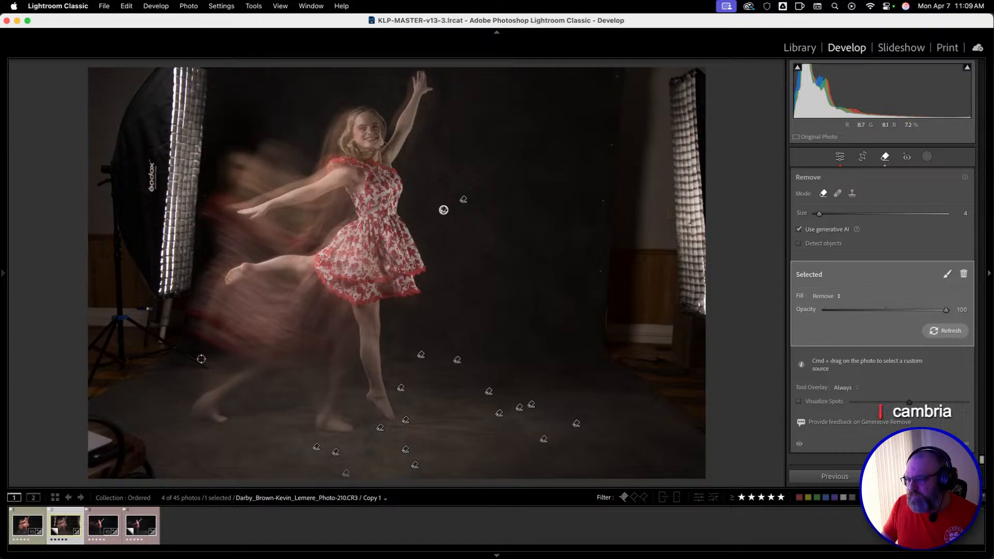
With generative AI enabled, paint over the lights and walls along both photo edges with a size 29 brush and remove them.
{"action": "scroll", "coordinate": [603, 291], "scroll_direction": "up", "scroll_amount": 8}
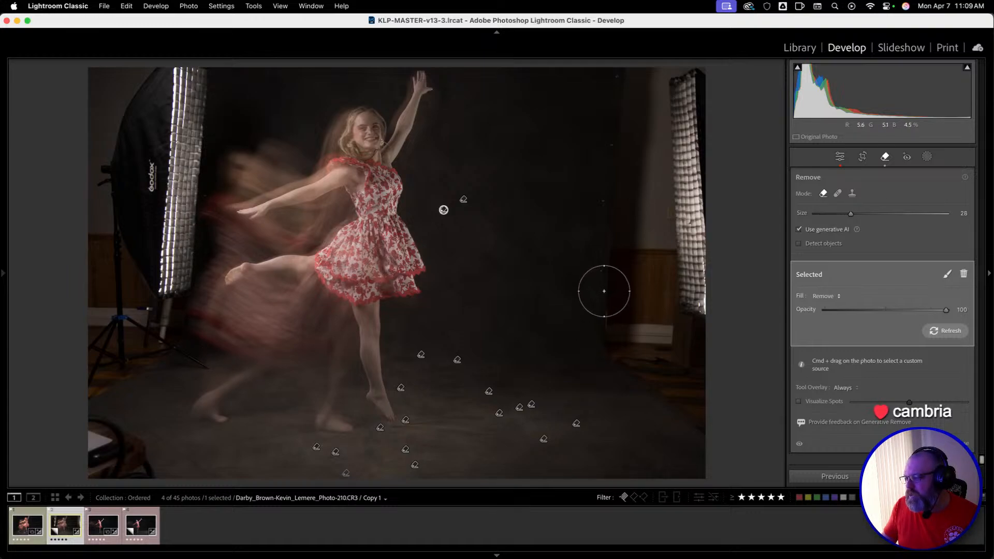
{"action": "scroll", "coordinate": [604, 291], "scroll_direction": "up", "scroll_amount": 4}
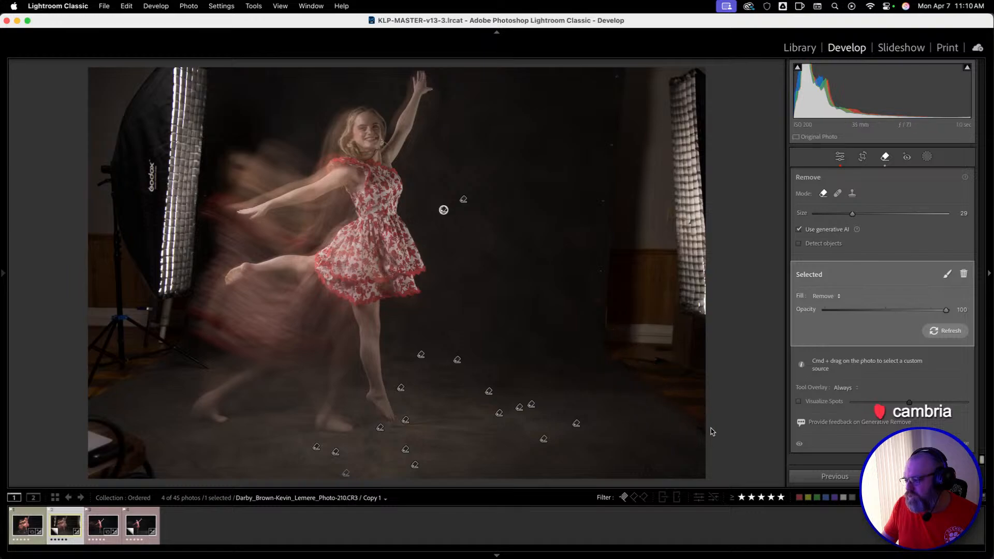
{"action": "mouse_move", "coordinate": [701, 424]}
{"action": "left_mouse_down"}
{"action": "mouse_move", "coordinate": [615, 350]}
{"action": "mouse_move", "coordinate": [610, 317]}
{"action": "mouse_move", "coordinate": [621, 87]}
{"action": "mouse_move", "coordinate": [666, 74]}
{"action": "mouse_move", "coordinate": [689, 82]}
{"action": "mouse_move", "coordinate": [700, 383]}
{"action": "mouse_move", "coordinate": [659, 340]}
{"action": "left_mouse_up"}
{"action": "left_click_drag", "start_coordinate": [655, 241], "coordinate": [662, 112]}
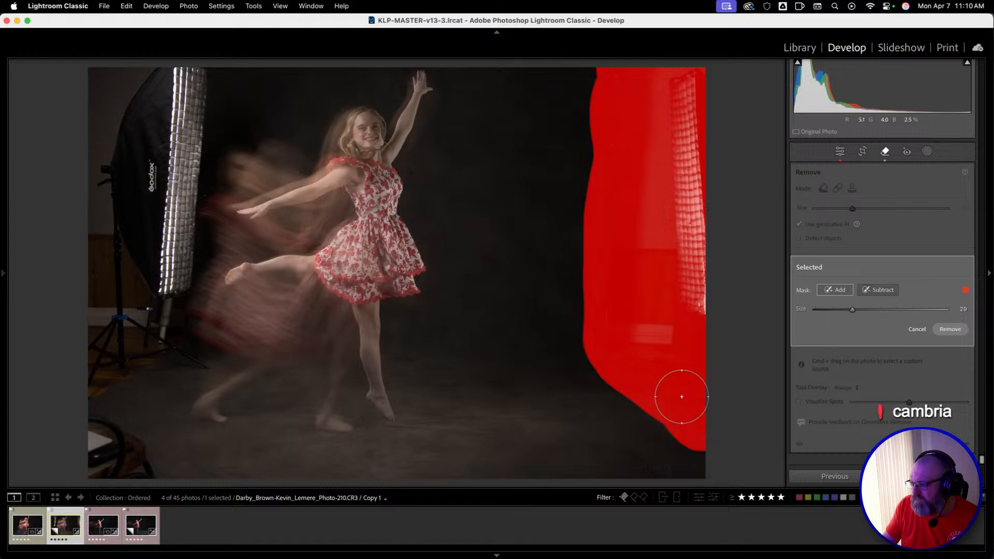
{"action": "left_click_drag", "start_coordinate": [682, 398], "coordinate": [733, 461]}
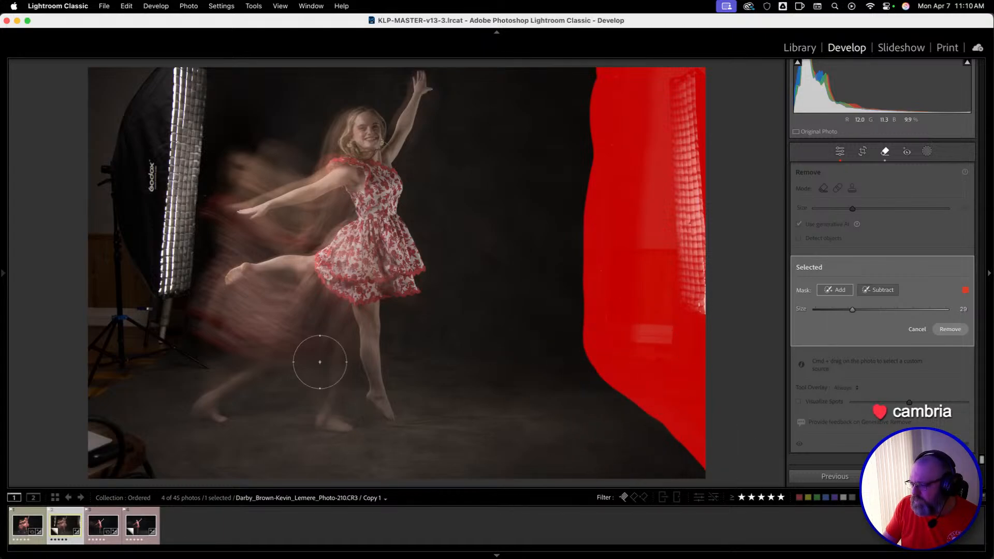
{"action": "mouse_move", "coordinate": [134, 471]}
{"action": "left_mouse_down"}
{"action": "mouse_move", "coordinate": [116, 438]}
{"action": "mouse_move", "coordinate": [94, 434]}
{"action": "mouse_move", "coordinate": [98, 467]}
{"action": "mouse_move", "coordinate": [88, 410]}
{"action": "mouse_move", "coordinate": [149, 352]}
{"action": "mouse_move", "coordinate": [190, 363]}
{"action": "mouse_move", "coordinate": [162, 349]}
{"action": "mouse_move", "coordinate": [151, 321]}
{"action": "mouse_move", "coordinate": [170, 282]}
{"action": "mouse_move", "coordinate": [170, 203]}
{"action": "mouse_move", "coordinate": [184, 187]}
{"action": "mouse_move", "coordinate": [197, 70]}
{"action": "mouse_move", "coordinate": [108, 78]}
{"action": "mouse_move", "coordinate": [98, 89]}
{"action": "mouse_move", "coordinate": [82, 351]}
{"action": "mouse_move", "coordinate": [103, 331]}
{"action": "mouse_move", "coordinate": [116, 285]}
{"action": "mouse_move", "coordinate": [128, 119]}
{"action": "mouse_move", "coordinate": [139, 114]}
{"action": "mouse_move", "coordinate": [138, 166]}
{"action": "left_mouse_up"}
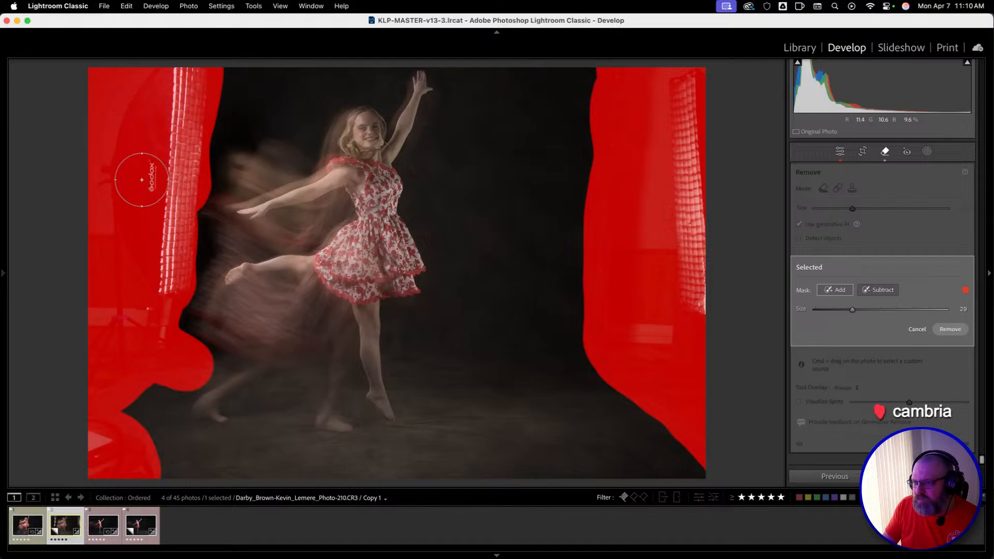
{"action": "left_click", "coordinate": [955, 332]}
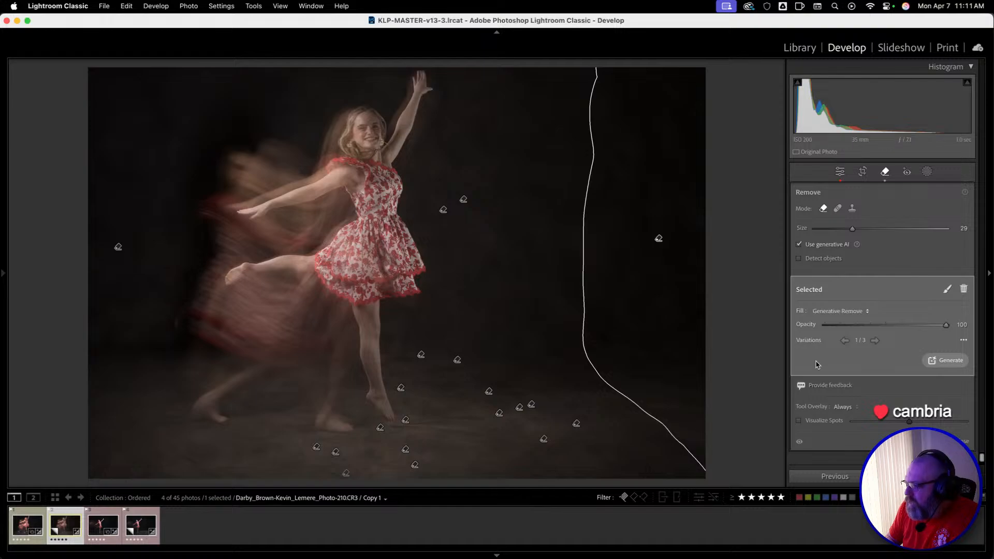
Preview the right-edge removal's second variation, try the plain Remove fill on it, and restore Generative Remove with the first variation.
{"action": "left_click", "coordinate": [879, 344]}
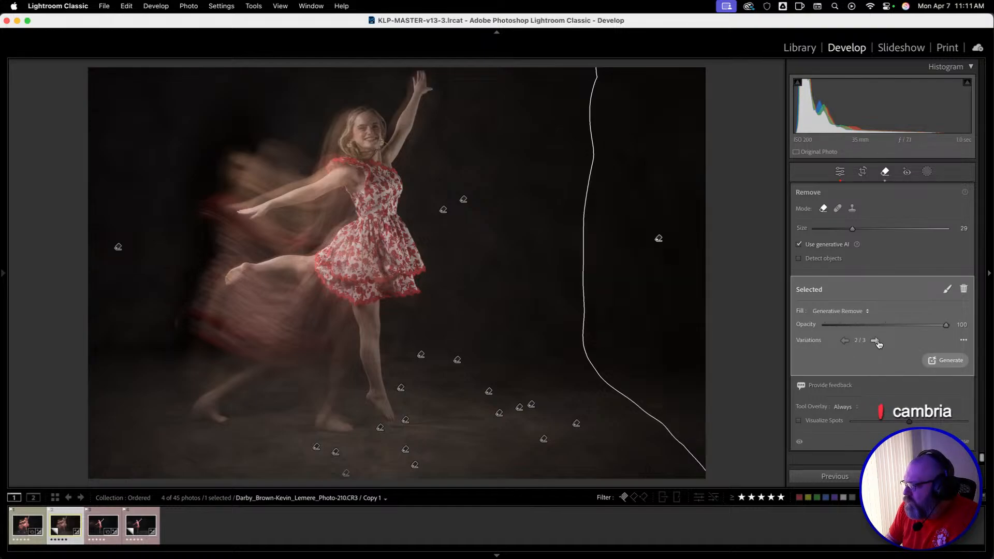
{"action": "left_click", "coordinate": [845, 341]}
{"action": "left_click", "coordinate": [863, 311]}
{"action": "left_click", "coordinate": [864, 311]}
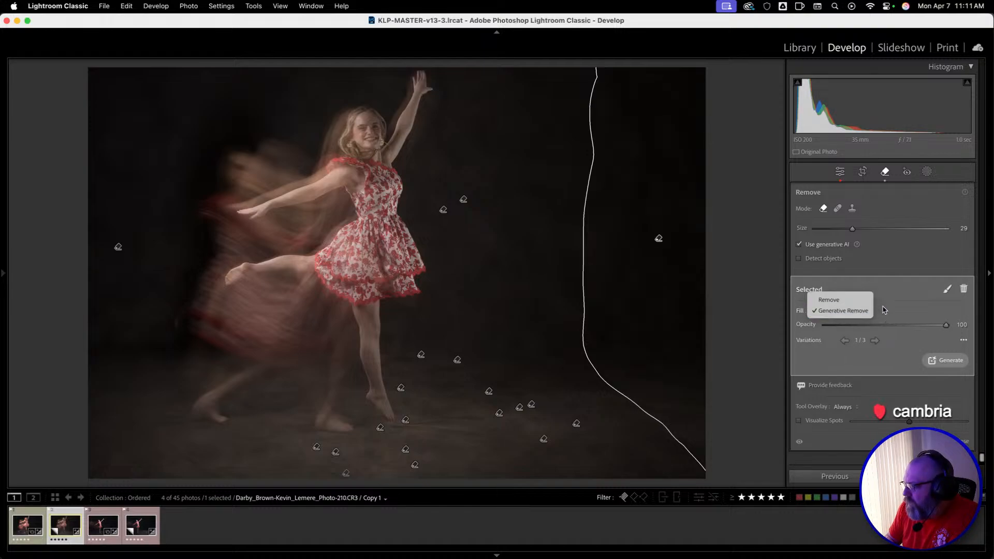
{"action": "left_click", "coordinate": [842, 312]}
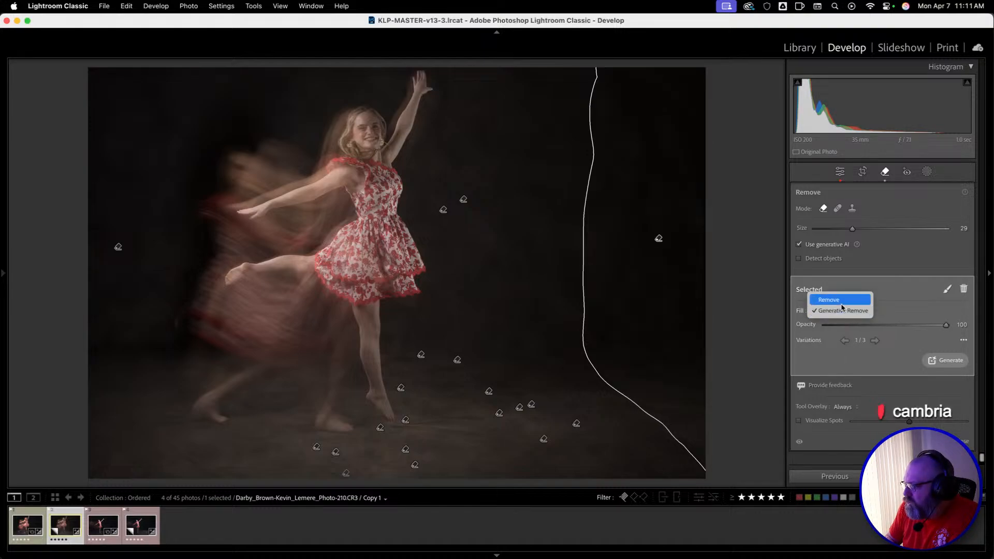
{"action": "left_click", "coordinate": [841, 300]}
{"action": "left_click", "coordinate": [837, 300]}
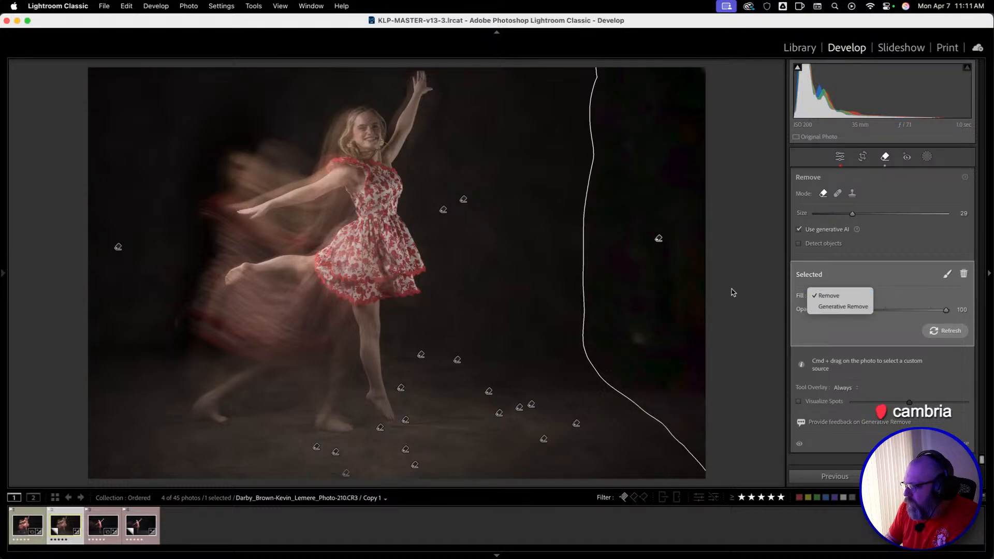
{"action": "left_click", "coordinate": [847, 310]}
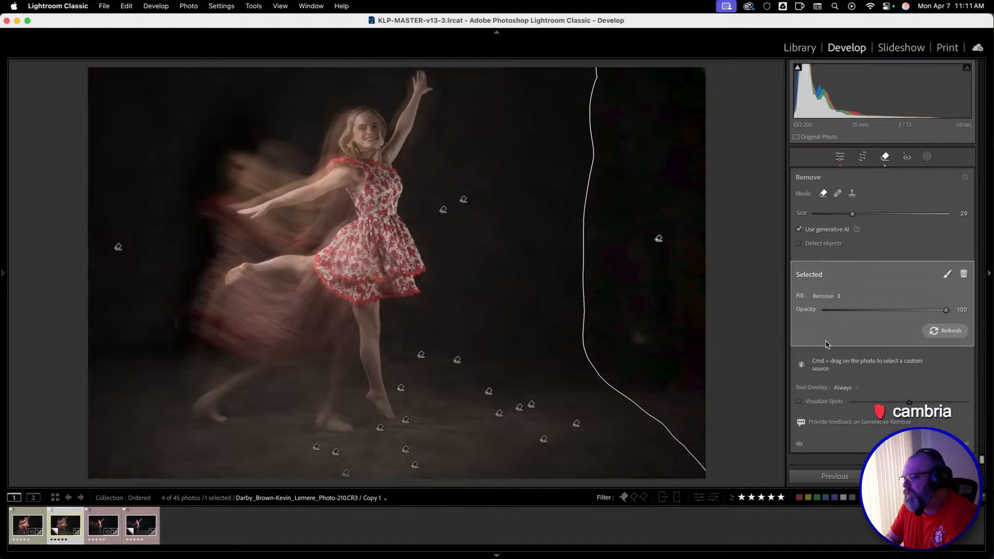
{"action": "left_click", "coordinate": [831, 296]}
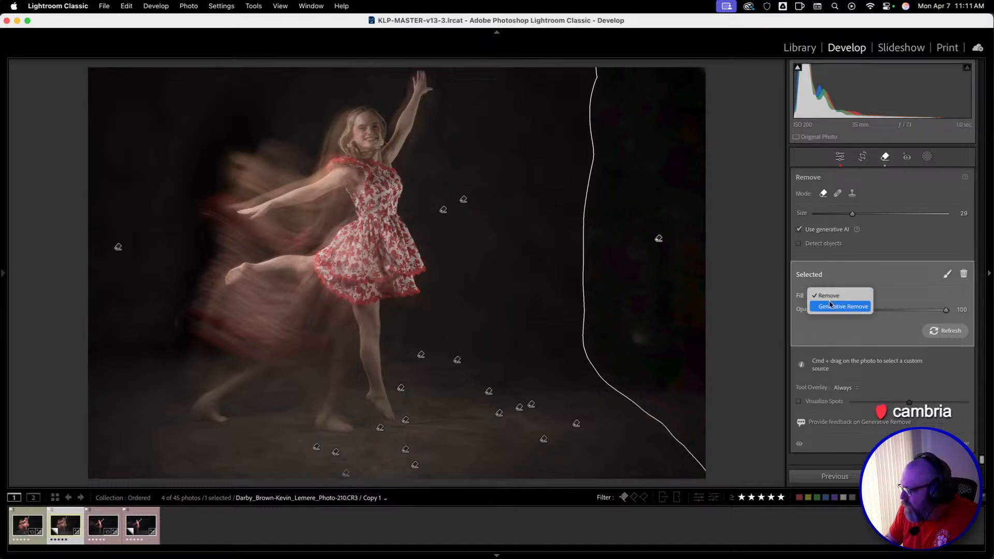
{"action": "left_click", "coordinate": [830, 310]}
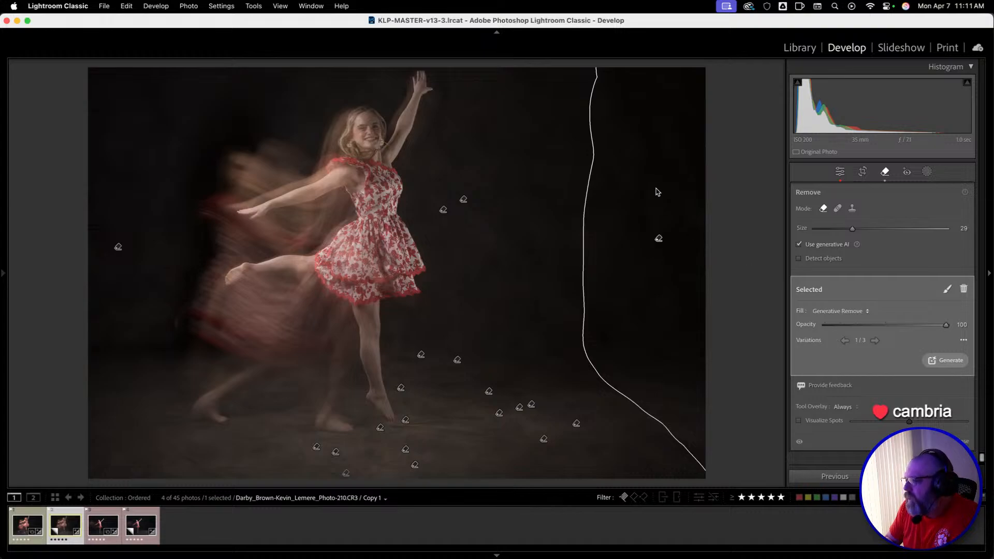
Compare the generated variations of the left-edge removal, keep the second one, and close the Remove tool.
{"action": "left_click", "coordinate": [118, 248]}
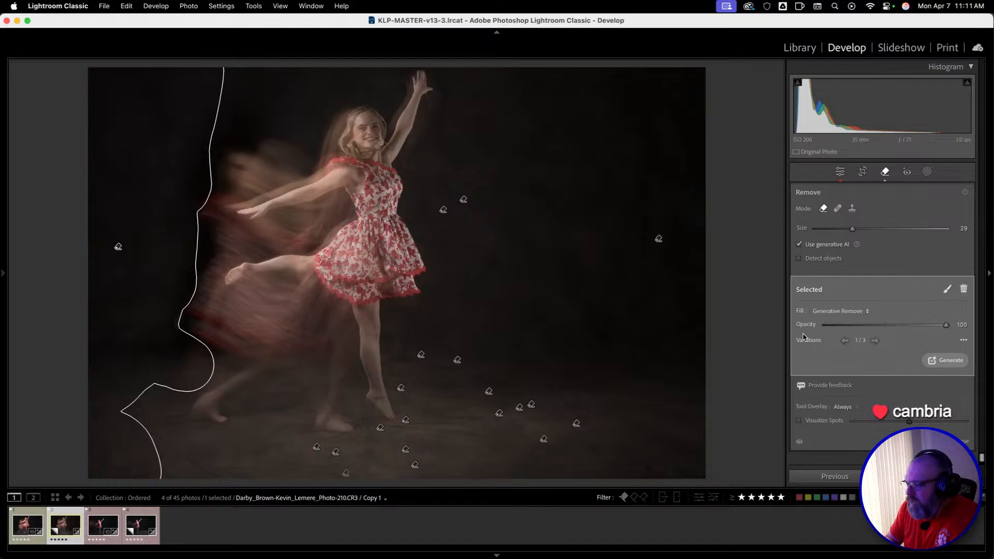
{"action": "left_click", "coordinate": [875, 341]}
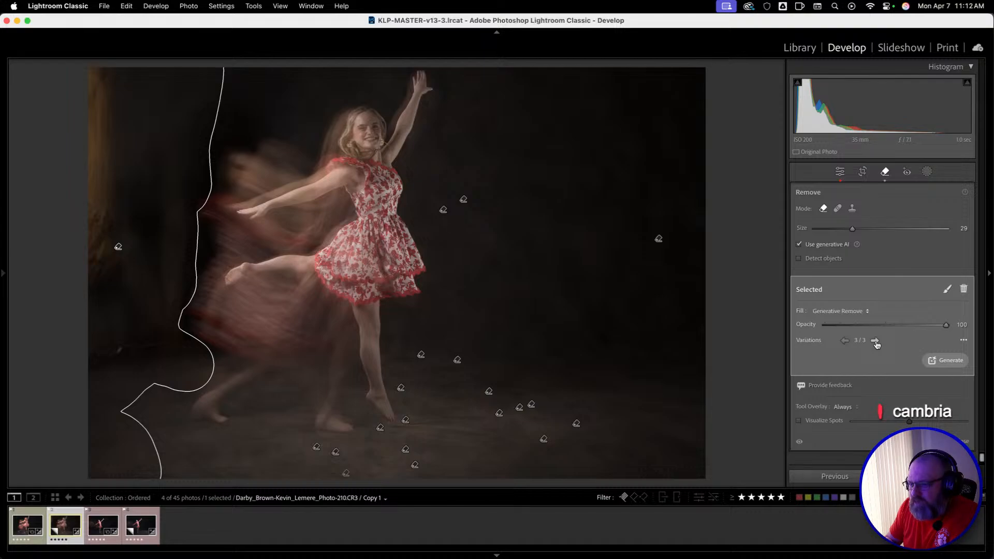
{"action": "left_click", "coordinate": [875, 341]}
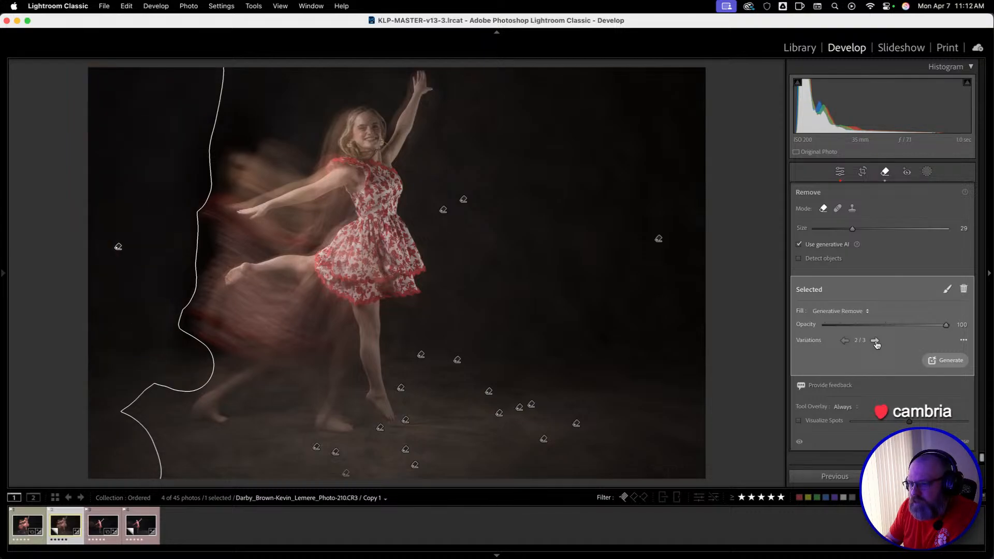
{"action": "left_click", "coordinate": [844, 341]}
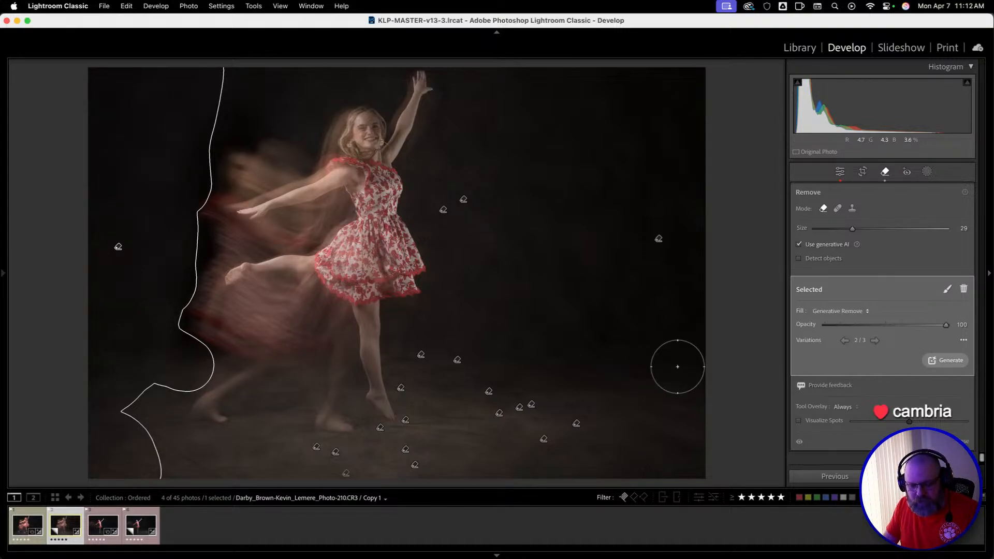
{"action": "key", "text": "q"}
{"action": "key", "text": "q"}
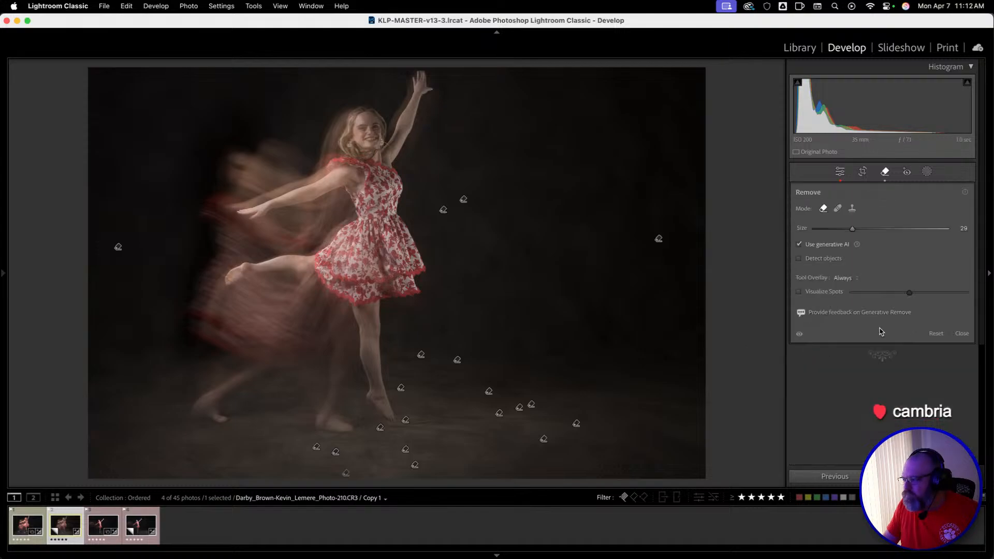
{"action": "left_click", "coordinate": [118, 247]}
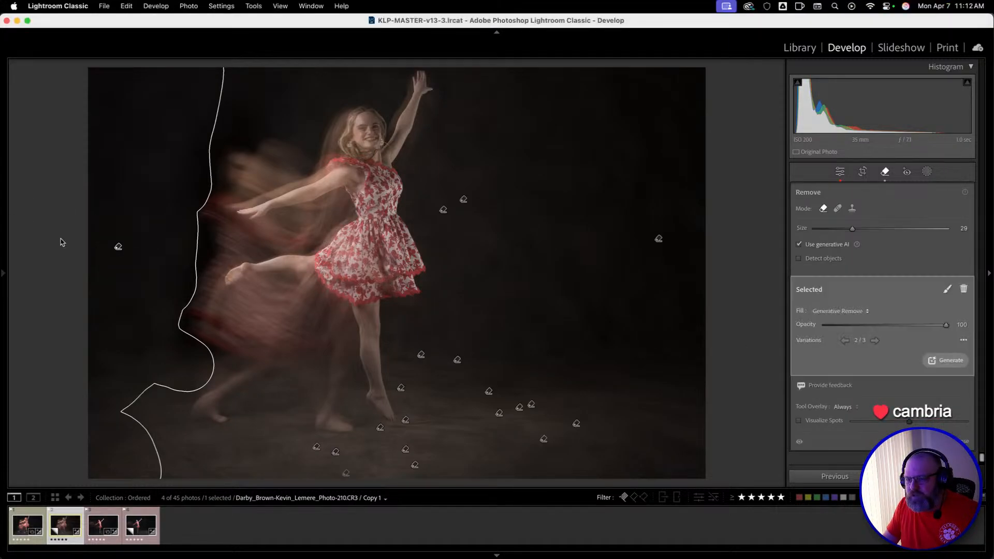
{"action": "left_click", "coordinate": [845, 342]}
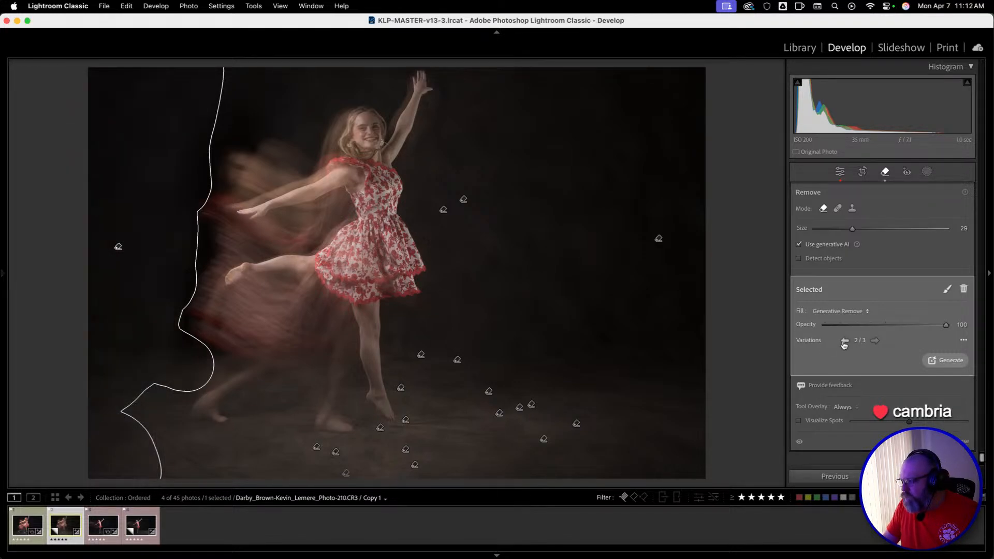
{"action": "key", "text": "q"}
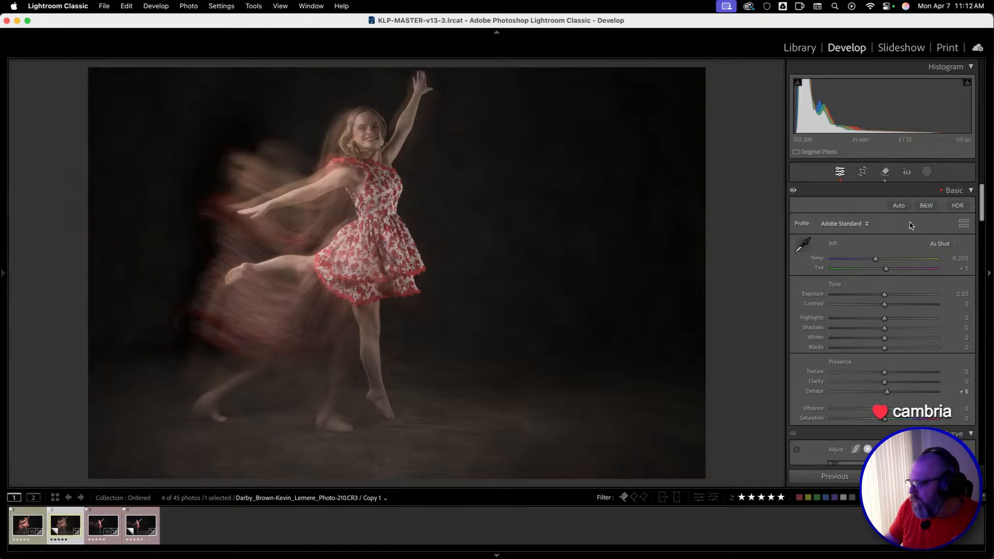
Compare the Adaptive Color, Adobe Portrait and Adobe Color profiles on the photo, and keep Adaptive Color.
{"action": "left_click", "coordinate": [843, 223]}
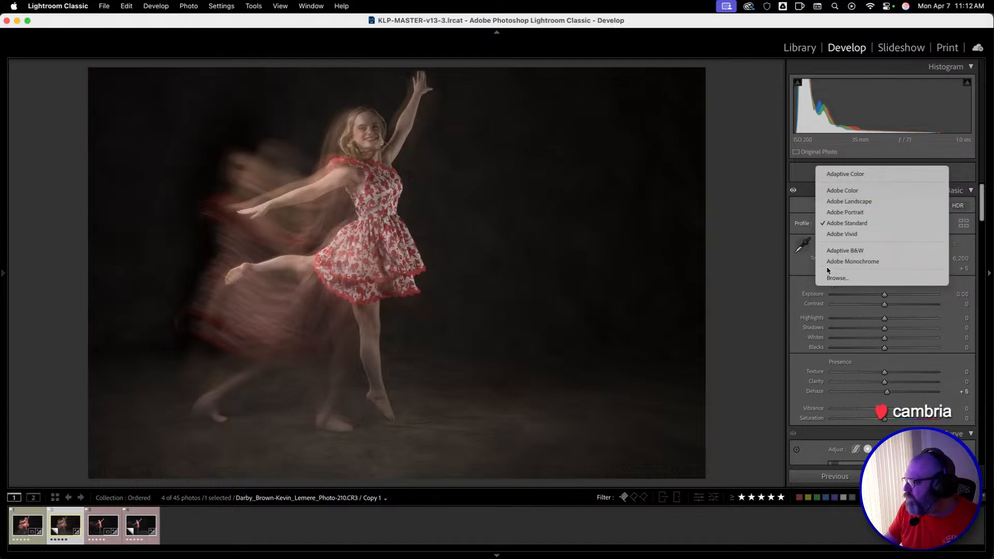
{"action": "left_click", "coordinate": [825, 175]}
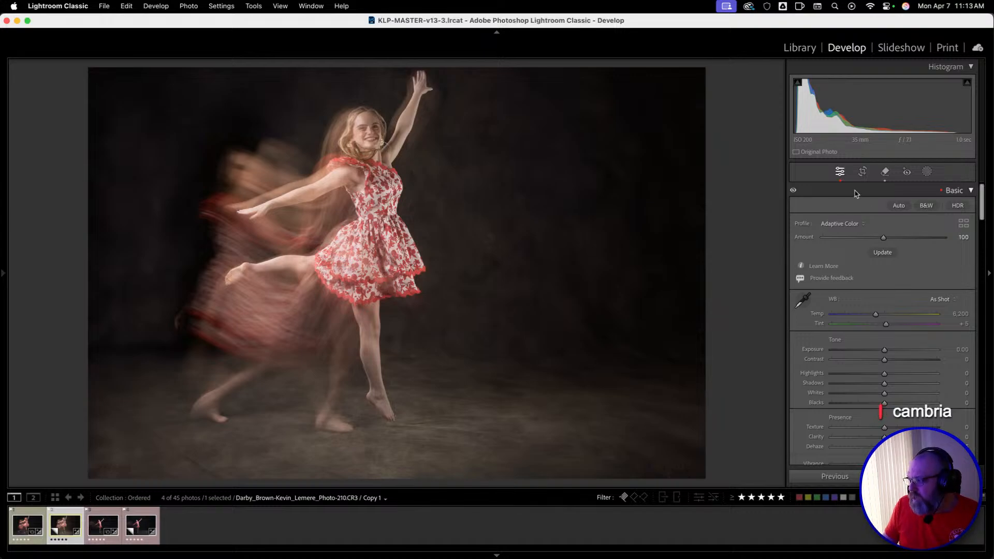
{"action": "left_click", "coordinate": [849, 224]}
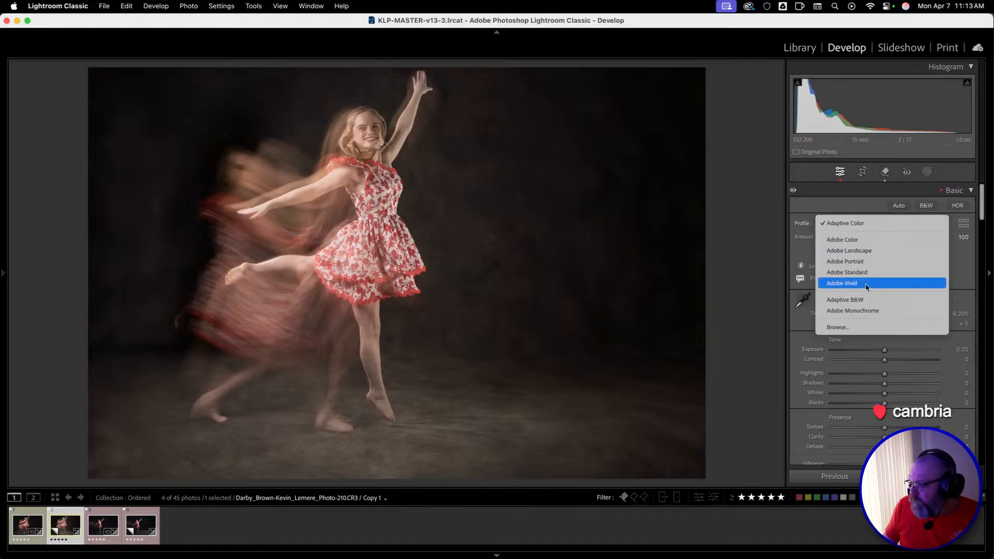
{"action": "left_click", "coordinate": [852, 262]}
{"action": "left_click", "coordinate": [838, 225]}
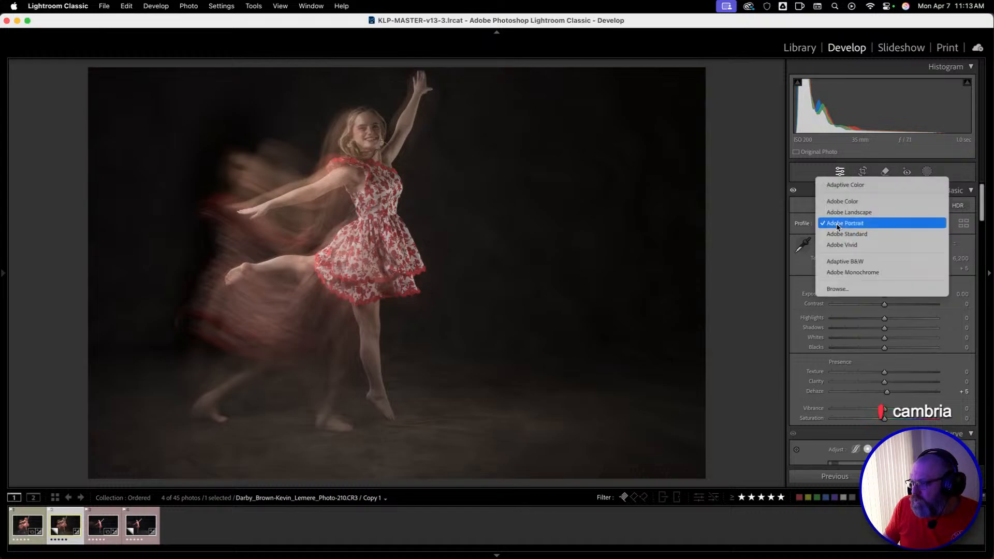
{"action": "left_click", "coordinate": [839, 201]}
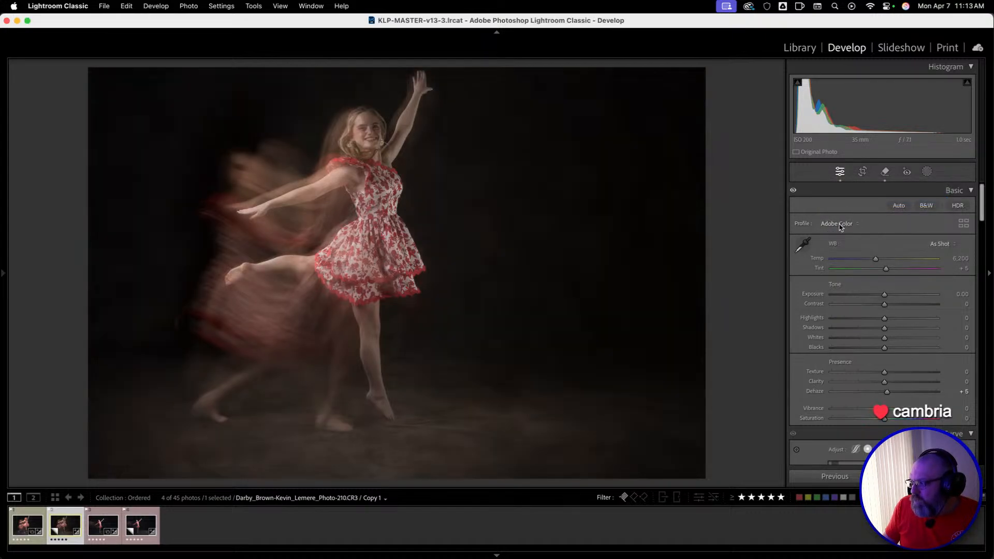
{"action": "left_click", "coordinate": [840, 220]}
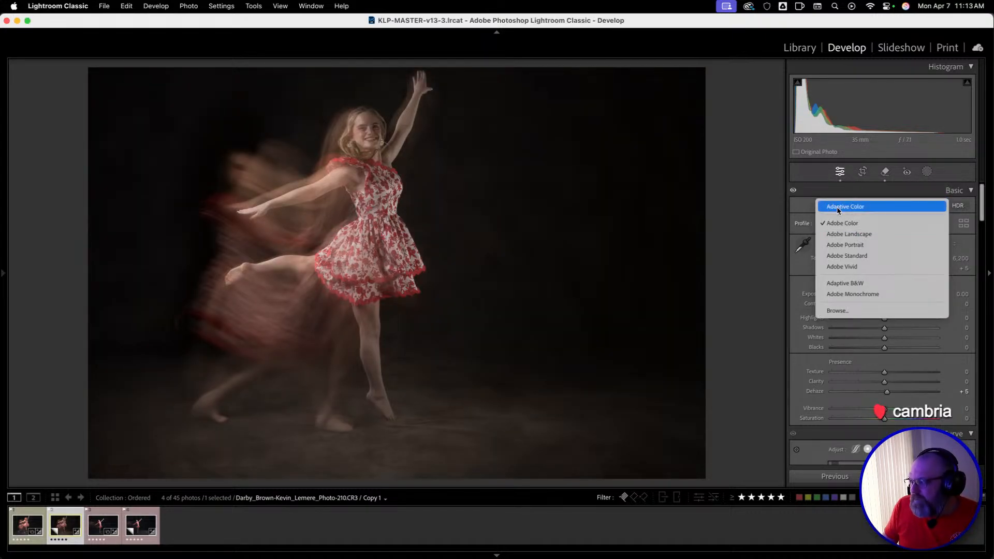
{"action": "left_click", "coordinate": [839, 207]}
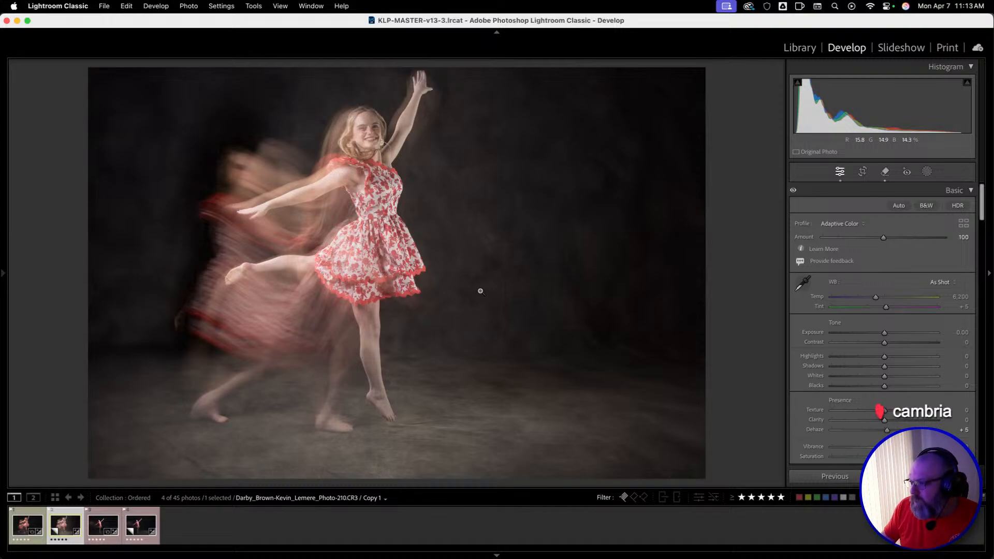
Check the dancer's face and raised arm up close, and set Contrast +31, Shadows +18, Whites -25, Blacks +3 and Clarity +18.
{"action": "left_click", "coordinate": [345, 129]}
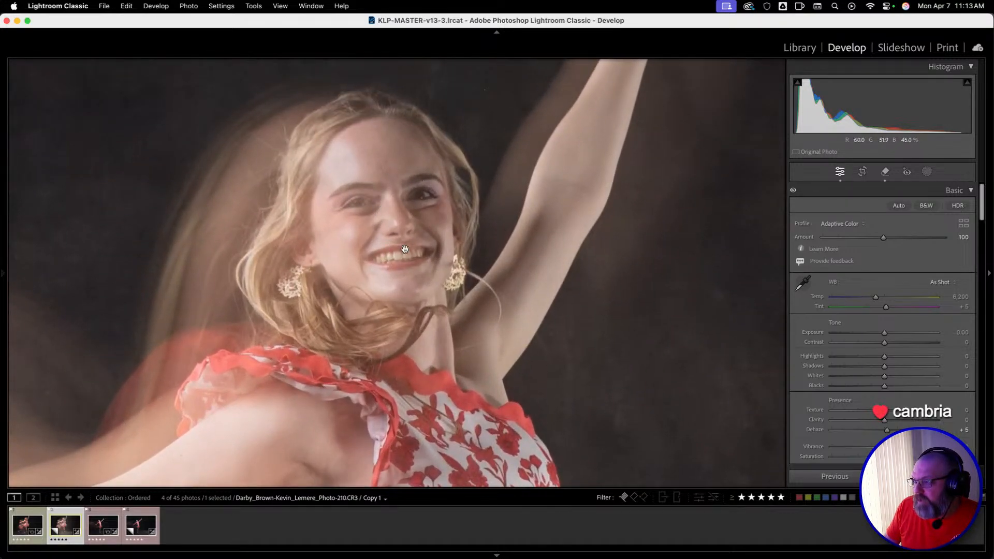
{"action": "left_click_drag", "start_coordinate": [610, 182], "coordinate": [477, 382]}
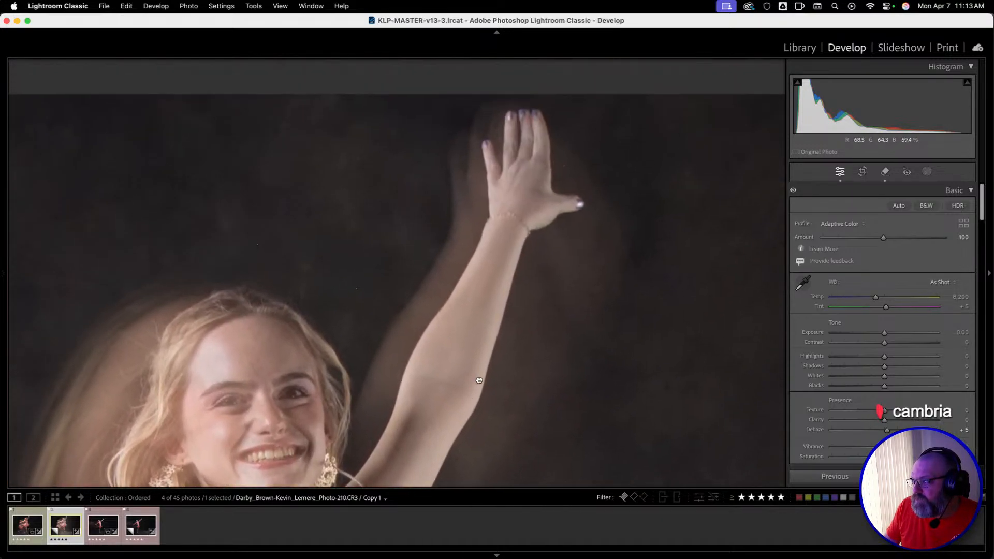
{"action": "left_click_drag", "start_coordinate": [529, 342], "coordinate": [695, 162]}
{"action": "left_click", "coordinate": [338, 218]}
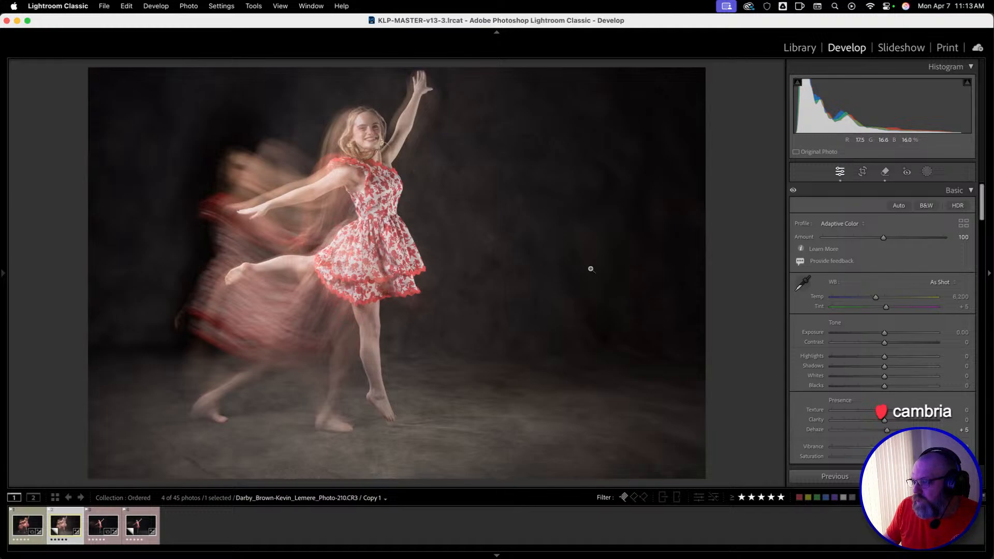
{"action": "left_click_drag", "start_coordinate": [884, 342], "coordinate": [899, 344]}
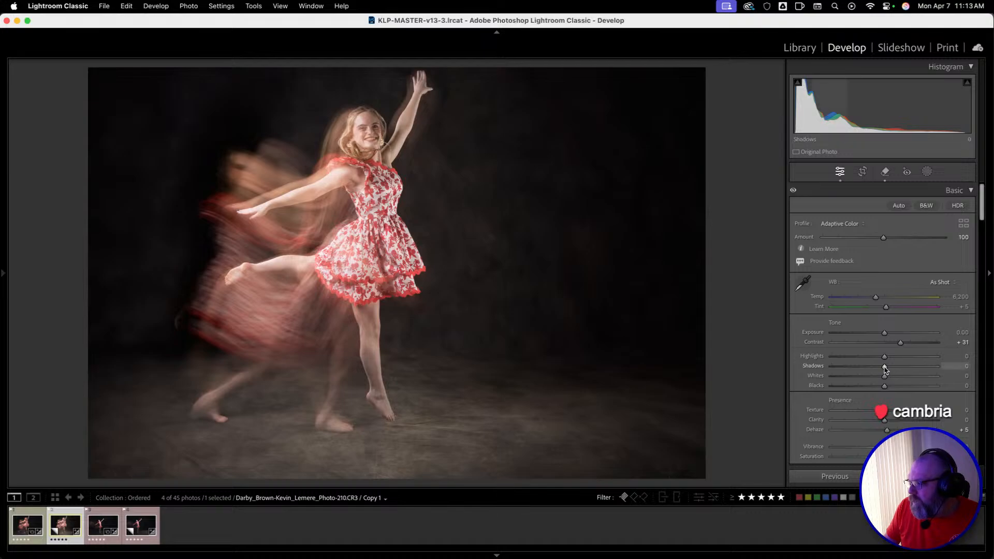
{"action": "mouse_move", "coordinate": [887, 368]}
{"action": "left_mouse_down"}
{"action": "mouse_move", "coordinate": [873, 368]}
{"action": "mouse_move", "coordinate": [894, 369]}
{"action": "left_mouse_up"}
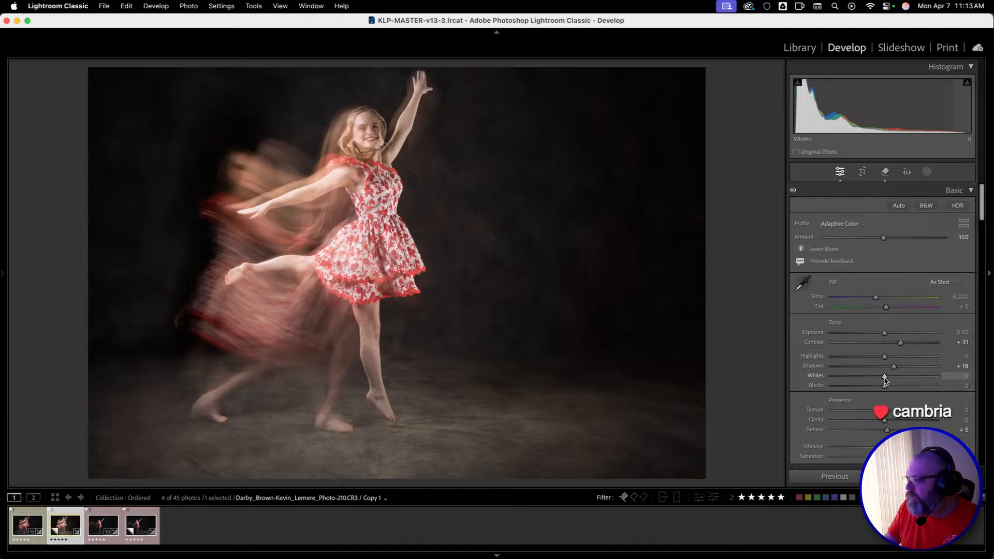
{"action": "left_click_drag", "start_coordinate": [884, 381], "coordinate": [861, 380]}
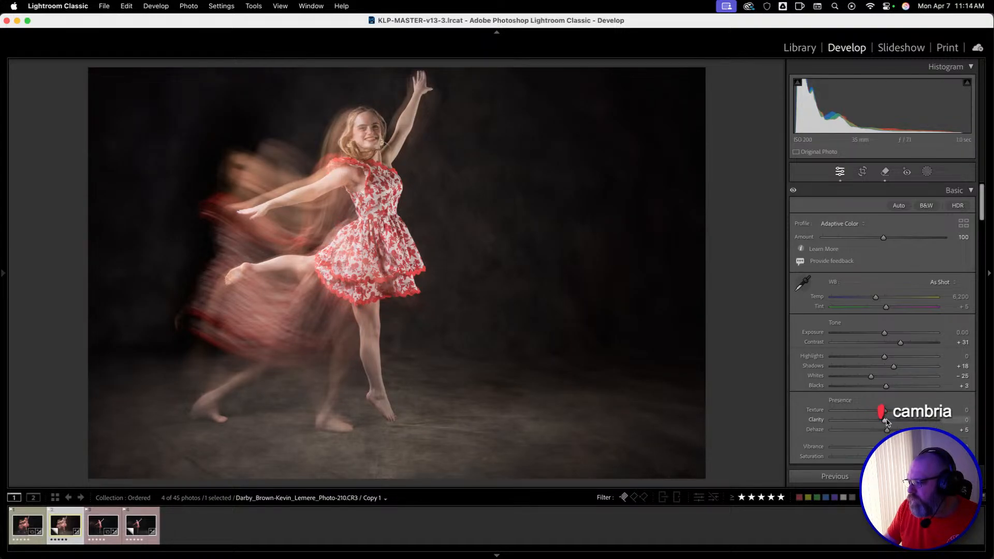
{"action": "mouse_move", "coordinate": [890, 422]}
{"action": "left_mouse_down"}
{"action": "mouse_move", "coordinate": [919, 422]}
{"action": "mouse_move", "coordinate": [880, 423]}
{"action": "mouse_move", "coordinate": [934, 422]}
{"action": "mouse_move", "coordinate": [892, 428]}
{"action": "left_mouse_up"}
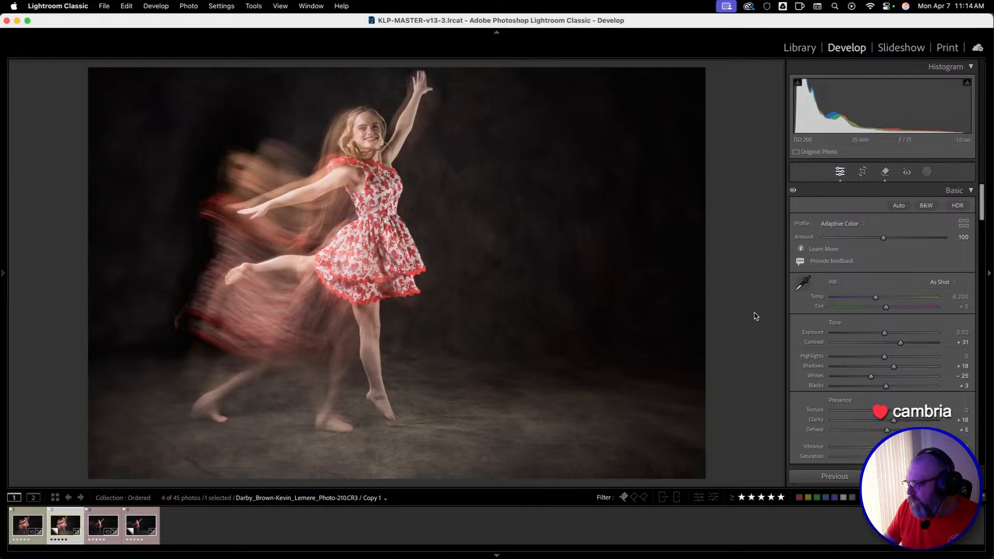
Compare the edited dance photo repeatedly with its before state.
{"action": "key", "text": "backslash"}
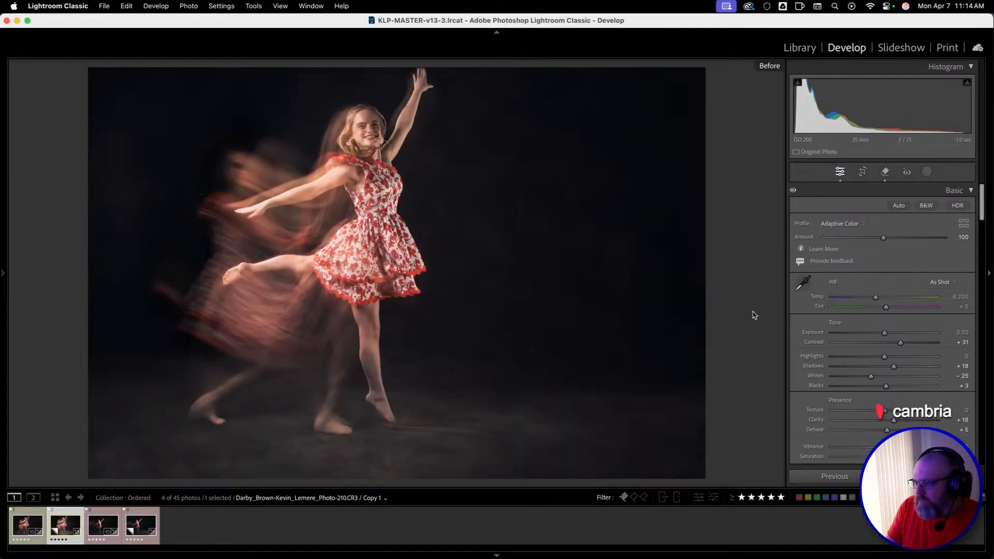
{"action": "key", "text": "backslash"}
{"action": "key", "text": "backslash"}
{"action": "key", "text": "backslash"}
{"action": "key", "text": "backslash"}
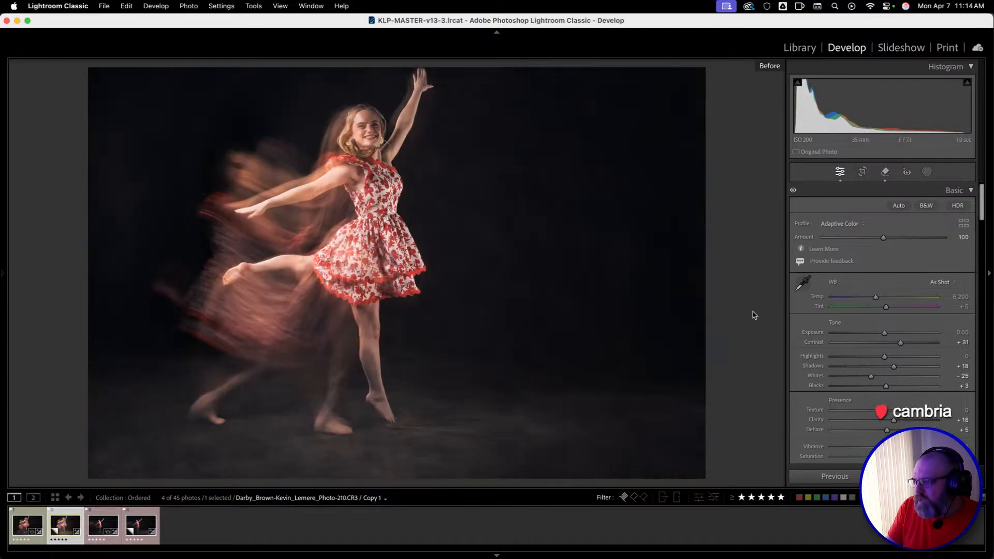
{"action": "key", "text": "backslash"}
{"action": "key", "text": "backslash"}
{"action": "key", "text": "backslash"}
{"action": "key", "text": "backslash"}
{"action": "key", "text": "backslash"}
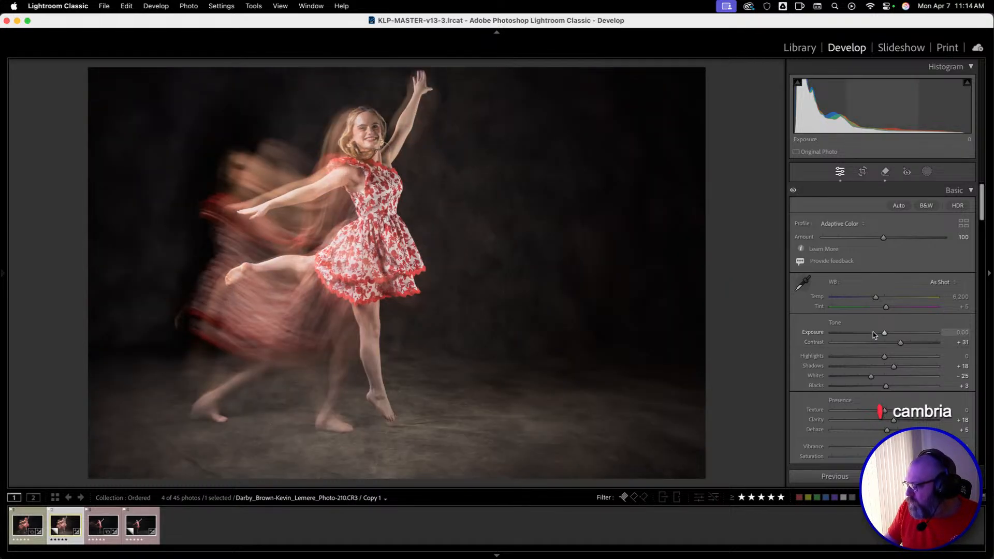
Set the photo's Vibrance to +8 and Saturation to -2.
{"action": "scroll", "coordinate": [880, 398], "scroll_direction": "down", "scroll_amount": 1}
{"action": "scroll", "coordinate": [880, 397], "scroll_direction": "down", "scroll_amount": 4}
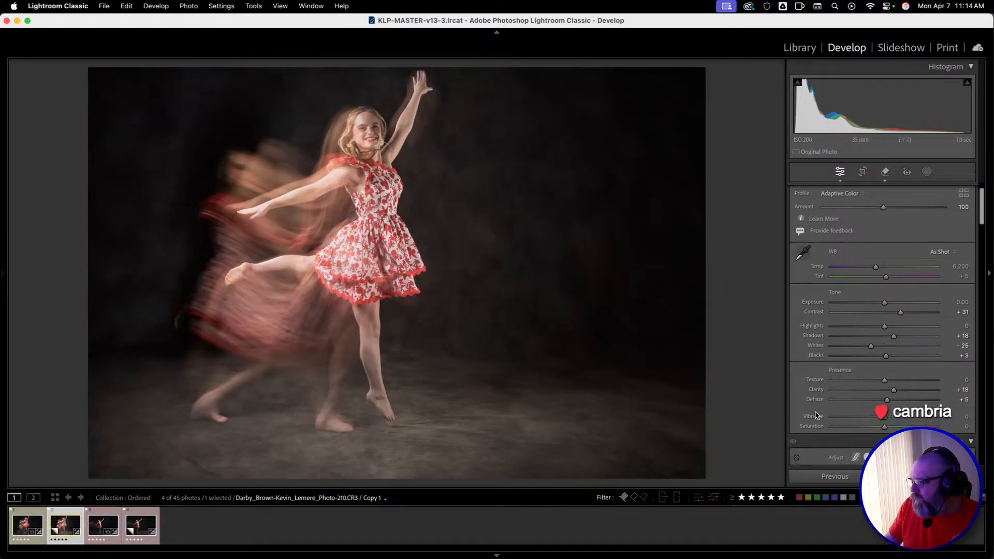
{"action": "scroll", "coordinate": [797, 381], "scroll_direction": "down", "scroll_amount": 5}
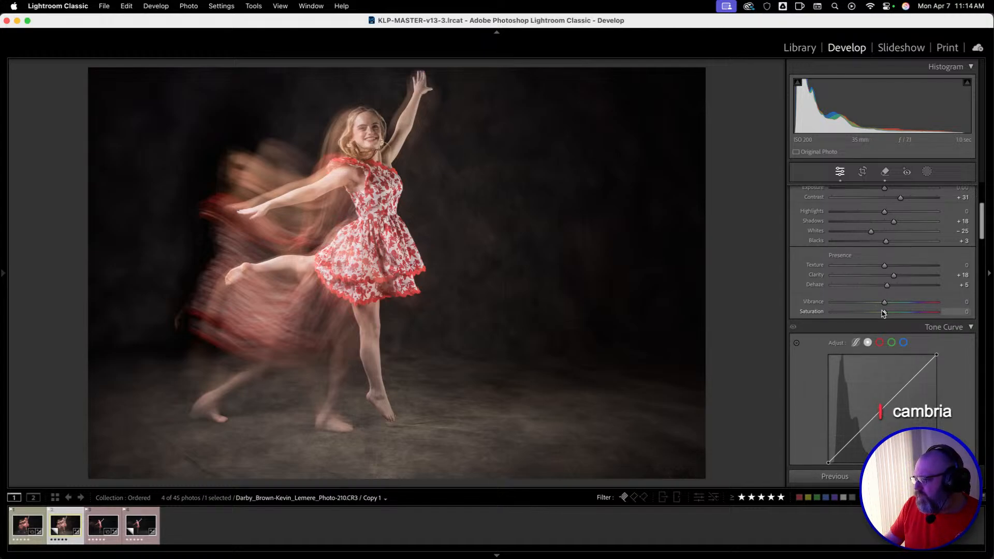
{"action": "left_click_drag", "start_coordinate": [880, 313], "coordinate": [883, 312]}
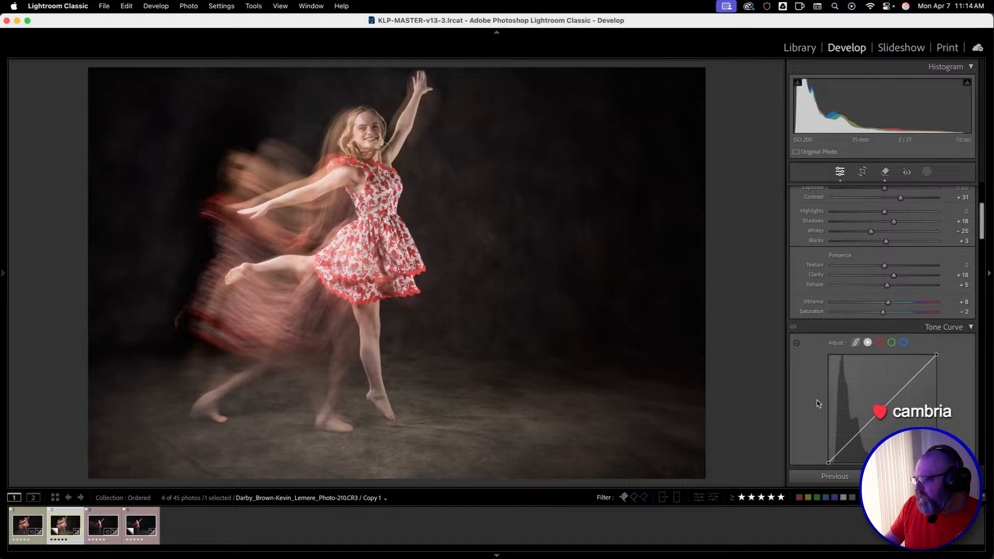
Shape the point tone curve with points at 49/47, 132/133 and 206/211, and raise the black point to output 13.
{"action": "scroll", "coordinate": [819, 404], "scroll_direction": "down", "scroll_amount": 8}
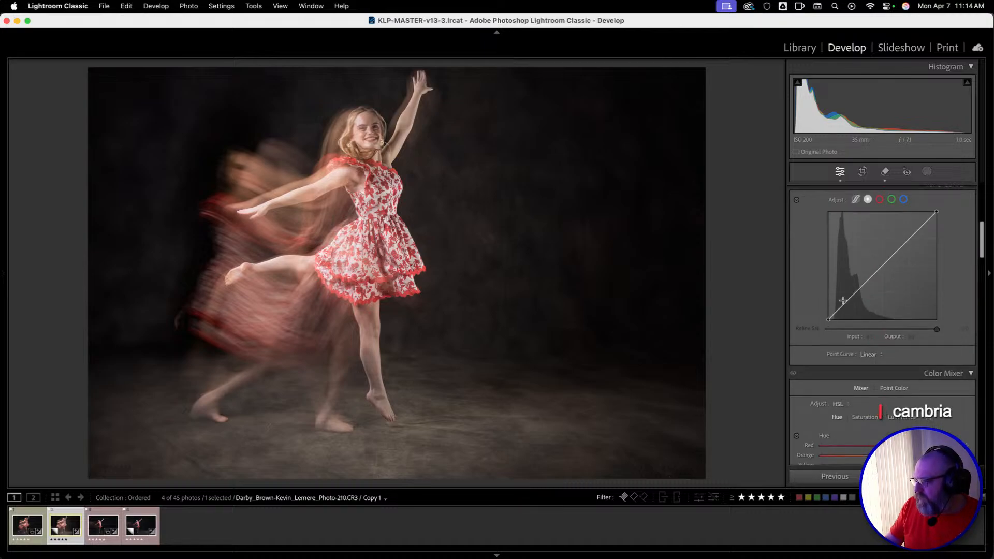
{"action": "left_click_drag", "start_coordinate": [849, 299], "coordinate": [849, 300]}
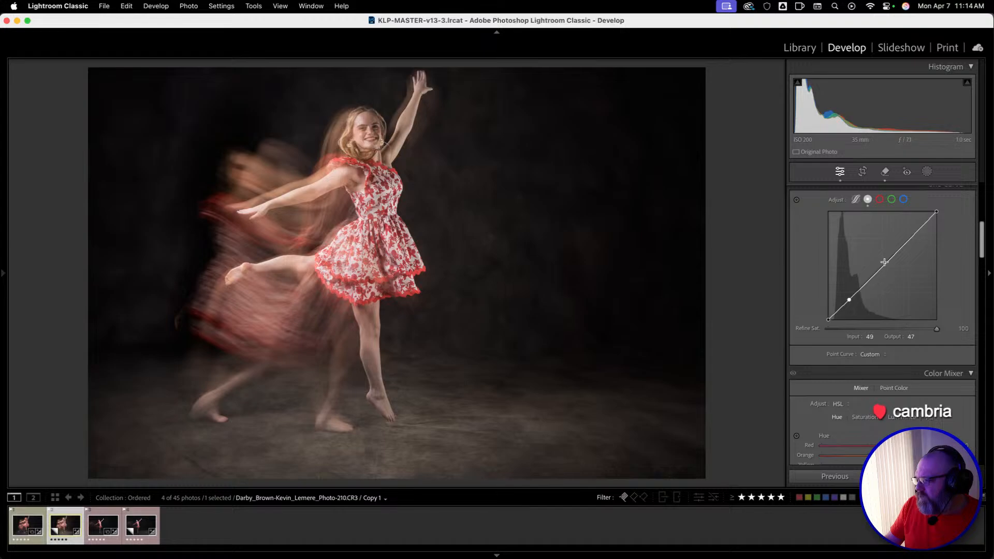
{"action": "left_click_drag", "start_coordinate": [886, 265], "coordinate": [884, 264]}
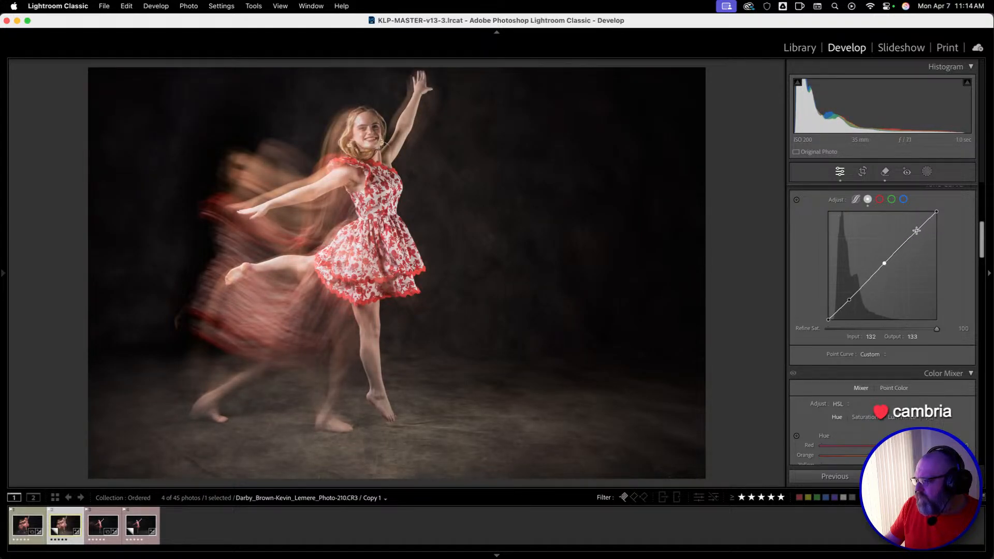
{"action": "left_click_drag", "start_coordinate": [916, 230], "coordinate": [917, 231]}
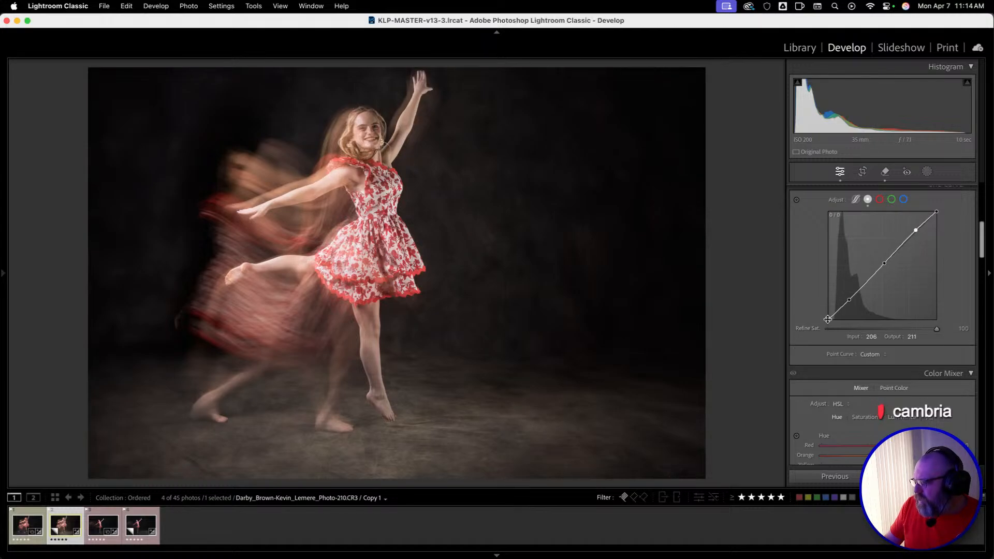
{"action": "mouse_move", "coordinate": [828, 320]}
{"action": "left_mouse_down"}
{"action": "mouse_move", "coordinate": [815, 310]}
{"action": "mouse_move", "coordinate": [812, 317]}
{"action": "left_mouse_up"}
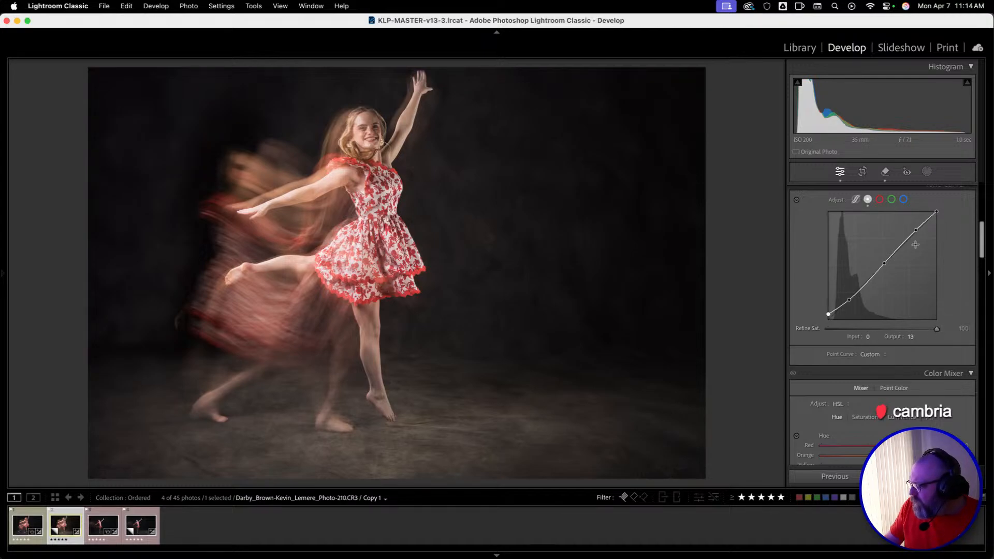
Set the photo's sharpening Masking to 78.
{"action": "scroll", "coordinate": [824, 363], "scroll_direction": "down", "scroll_amount": 15}
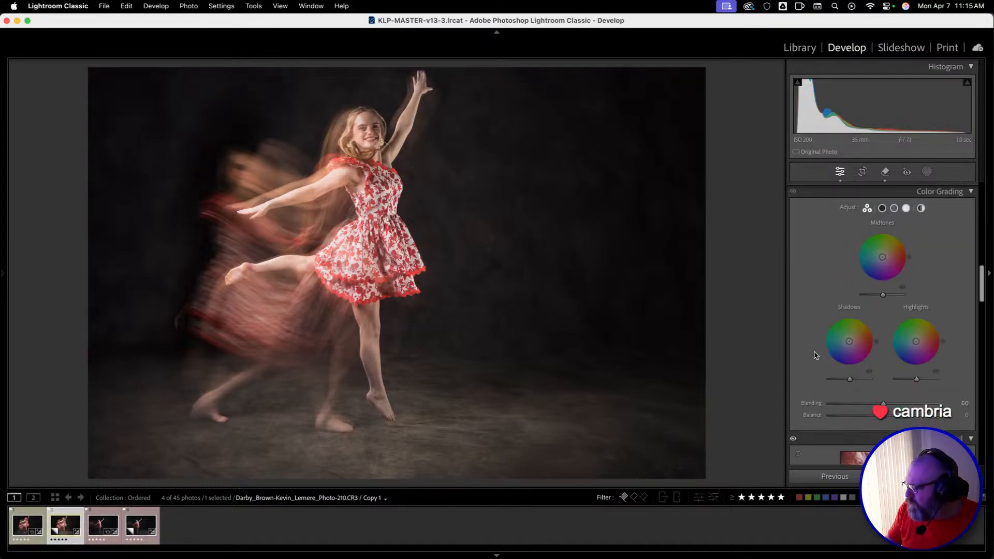
{"action": "scroll", "coordinate": [837, 309], "scroll_direction": "down", "scroll_amount": 5}
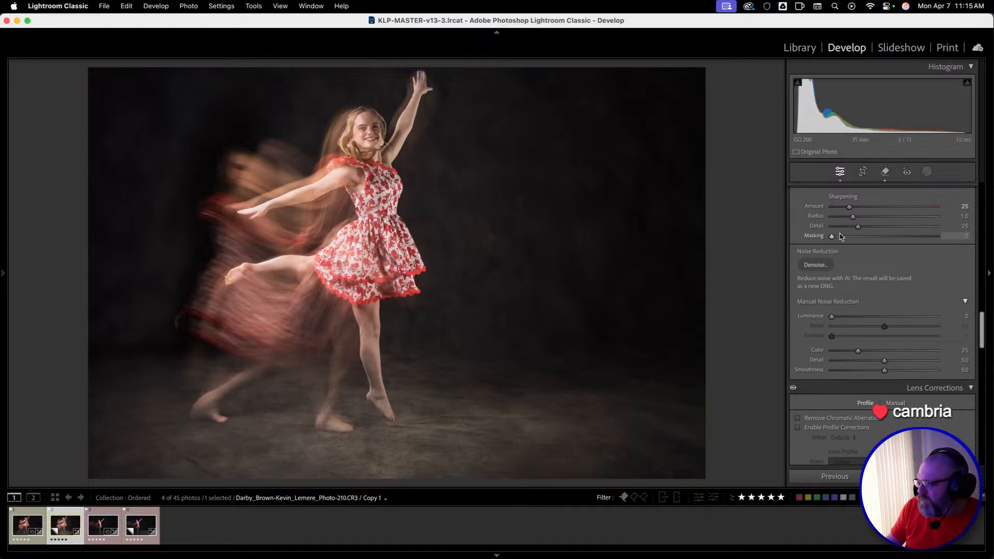
{"action": "scroll", "coordinate": [840, 237], "scroll_direction": "up", "scroll_amount": 2}
{"action": "left_click", "coordinate": [840, 285]}
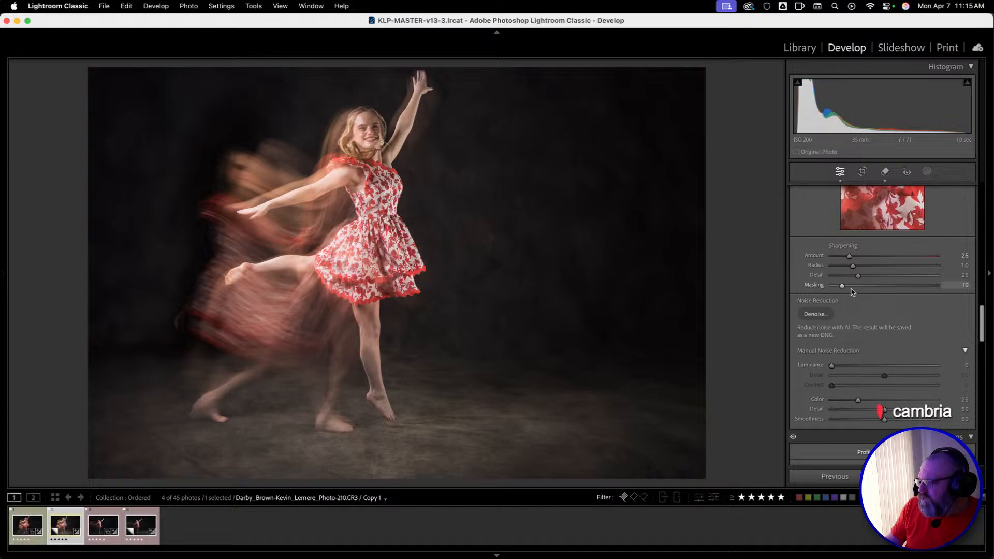
{"action": "left_click_drag", "start_coordinate": [851, 292], "coordinate": [913, 286]}
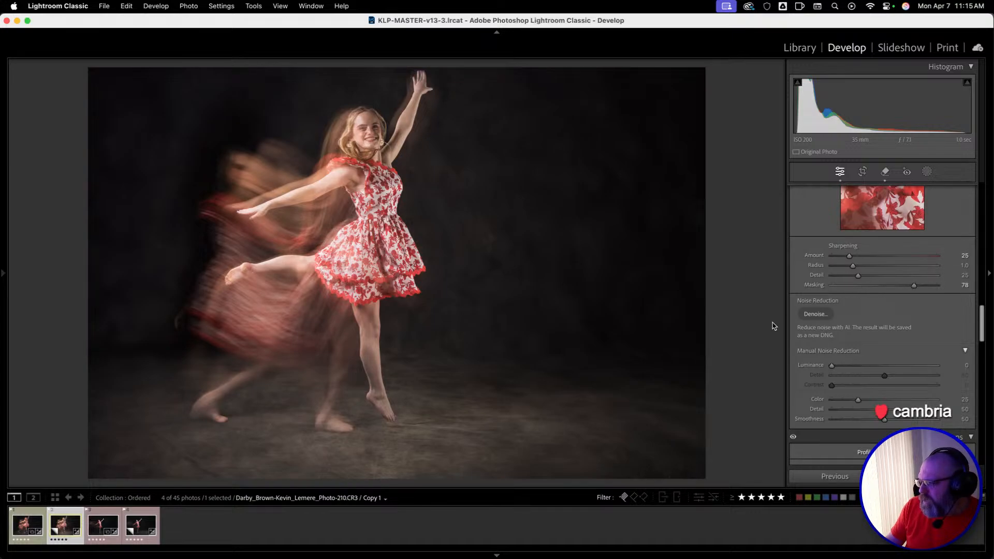
Calibrate the Red Primary, setting its Hue to -31 and its Saturation to +32.
{"action": "scroll", "coordinate": [877, 381], "scroll_direction": "down", "scroll_amount": 10}
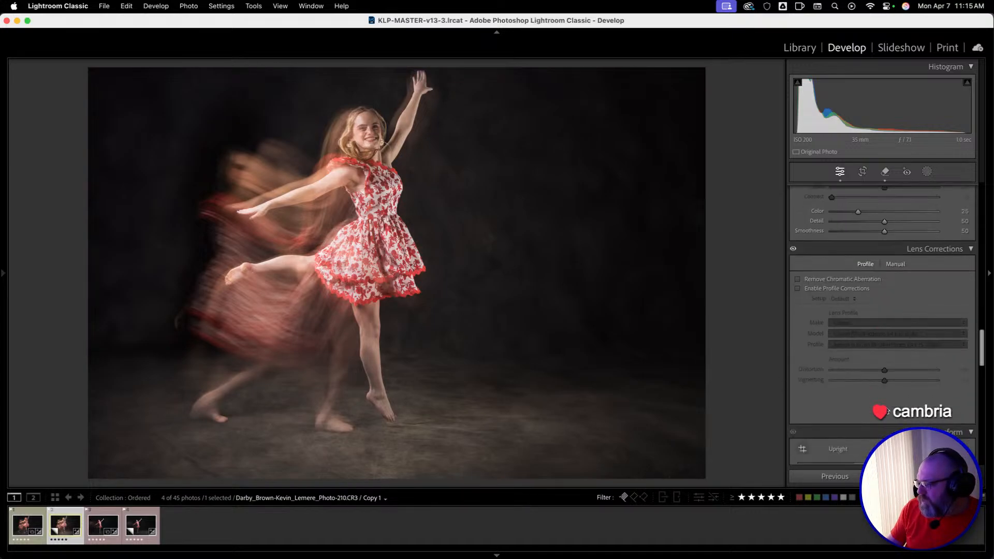
{"action": "scroll", "coordinate": [878, 381], "scroll_direction": "down", "scroll_amount": 10}
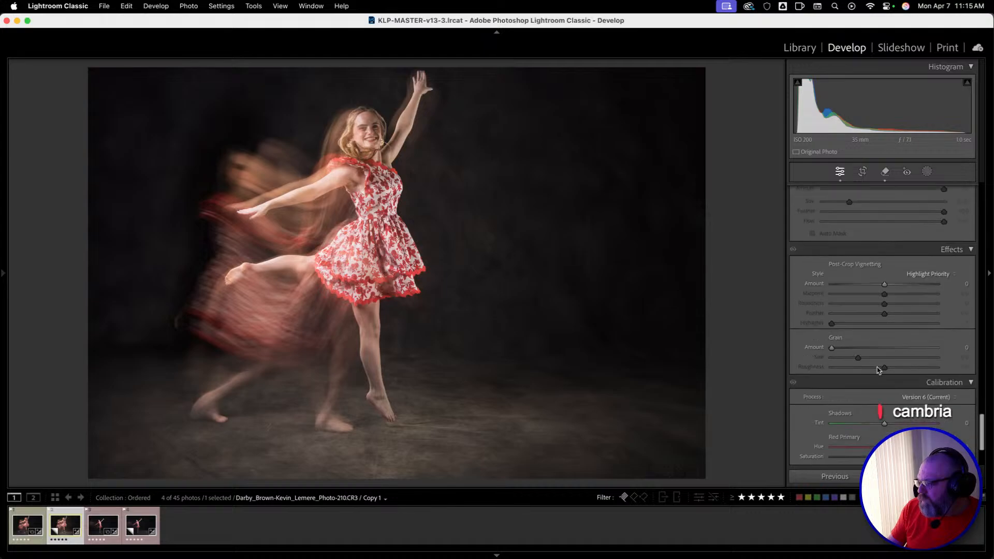
{"action": "scroll", "coordinate": [877, 368], "scroll_direction": "down", "scroll_amount": 3}
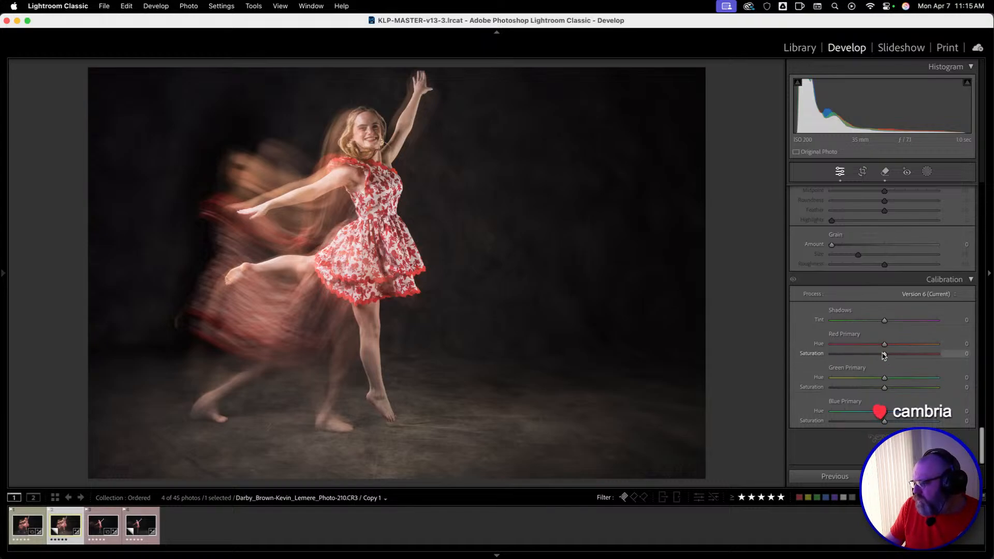
{"action": "left_click_drag", "start_coordinate": [885, 354], "coordinate": [937, 355]}
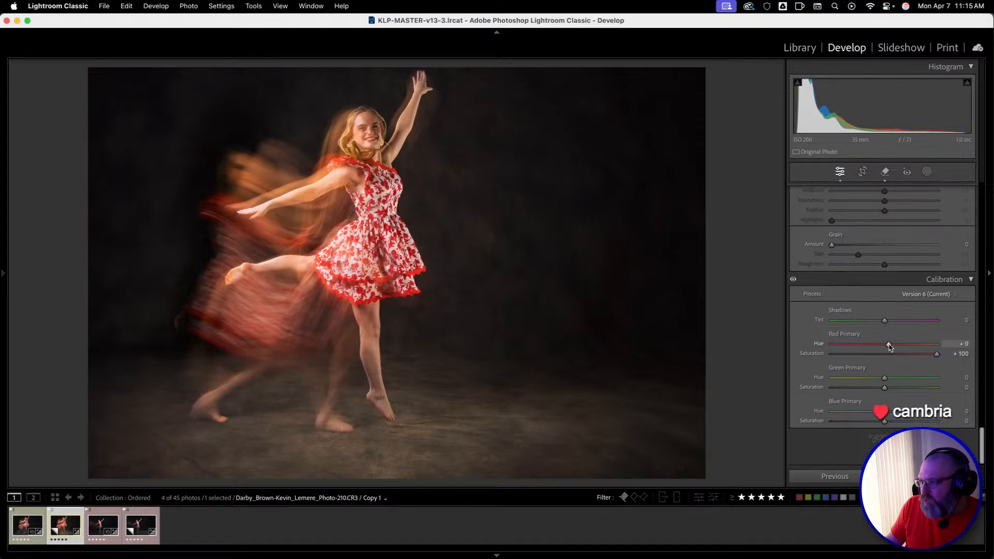
{"action": "left_click_drag", "start_coordinate": [890, 346], "coordinate": [864, 355]}
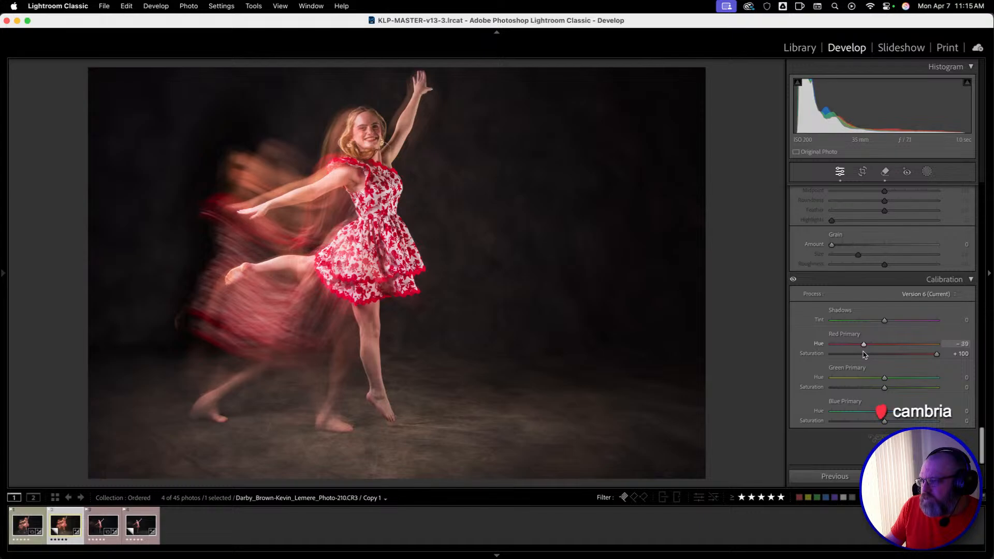
{"action": "mouse_move", "coordinate": [870, 355]}
{"action": "left_mouse_down"}
{"action": "mouse_move", "coordinate": [887, 355]}
{"action": "mouse_move", "coordinate": [870, 356]}
{"action": "left_mouse_up"}
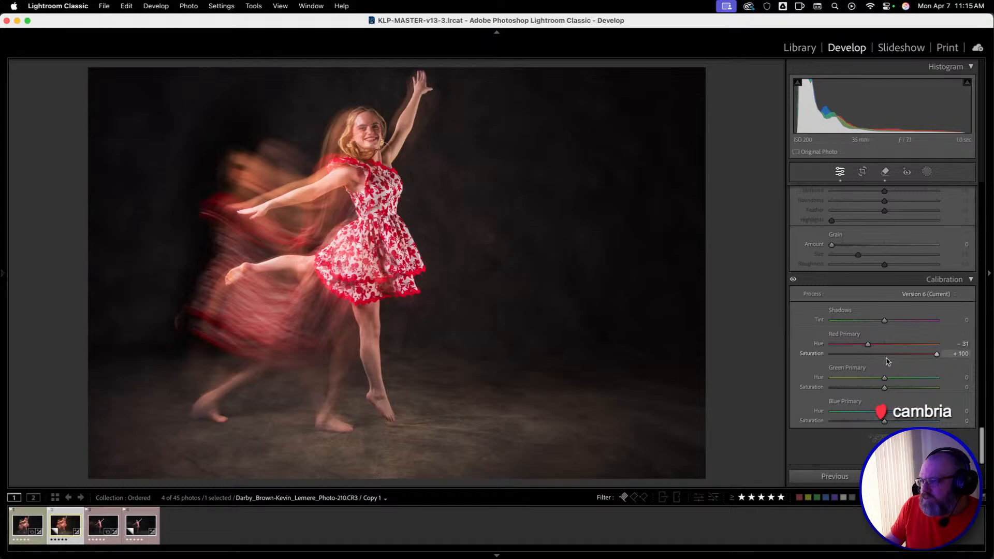
{"action": "left_click_drag", "start_coordinate": [937, 355], "coordinate": [907, 369]}
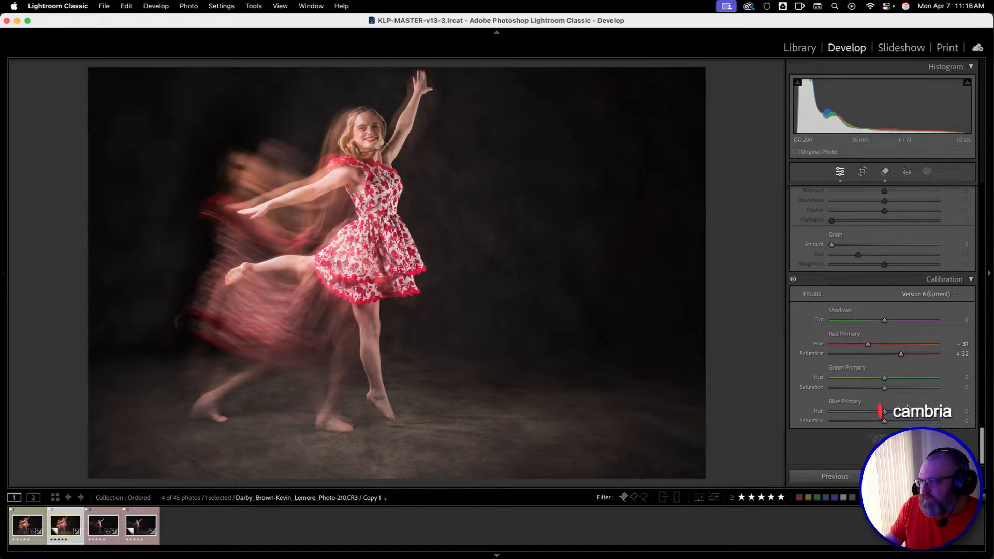
Calibrate the Green Primary, setting its Hue to -27 and its Saturation to +53.
{"action": "left_click_drag", "start_coordinate": [884, 387], "coordinate": [961, 390]}
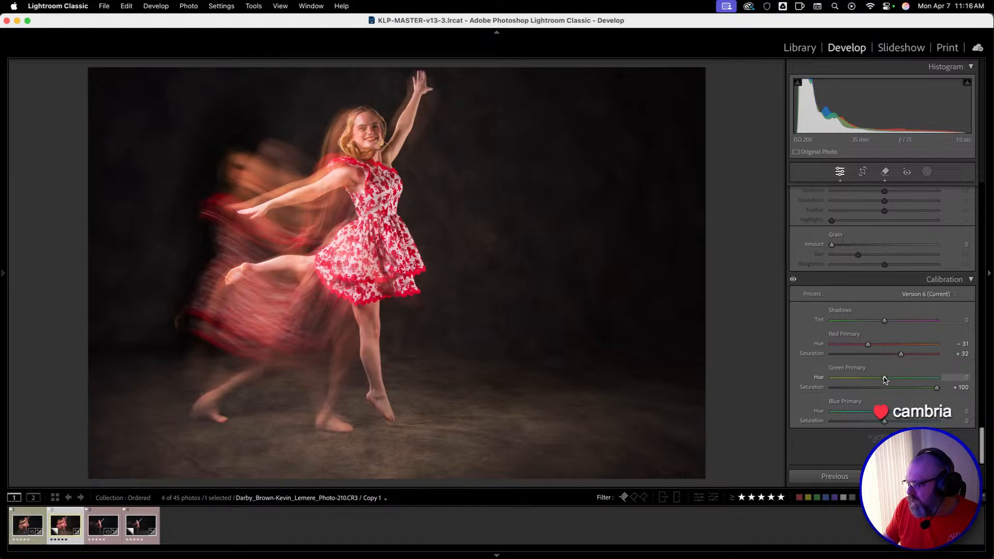
{"action": "left_click_drag", "start_coordinate": [885, 379], "coordinate": [938, 381]}
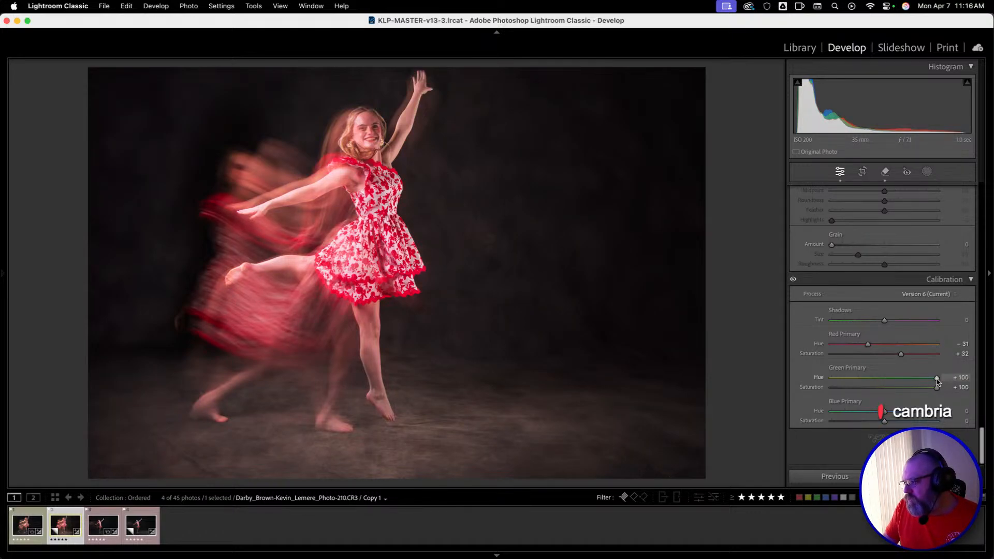
{"action": "left_click_drag", "start_coordinate": [936, 382], "coordinate": [857, 409]}
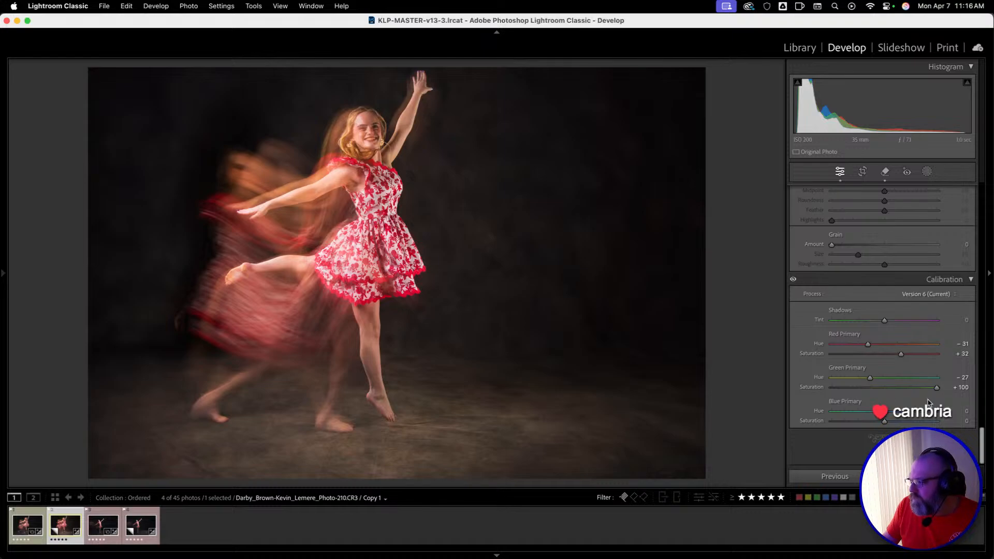
{"action": "left_click_drag", "start_coordinate": [936, 388], "coordinate": [908, 409]}
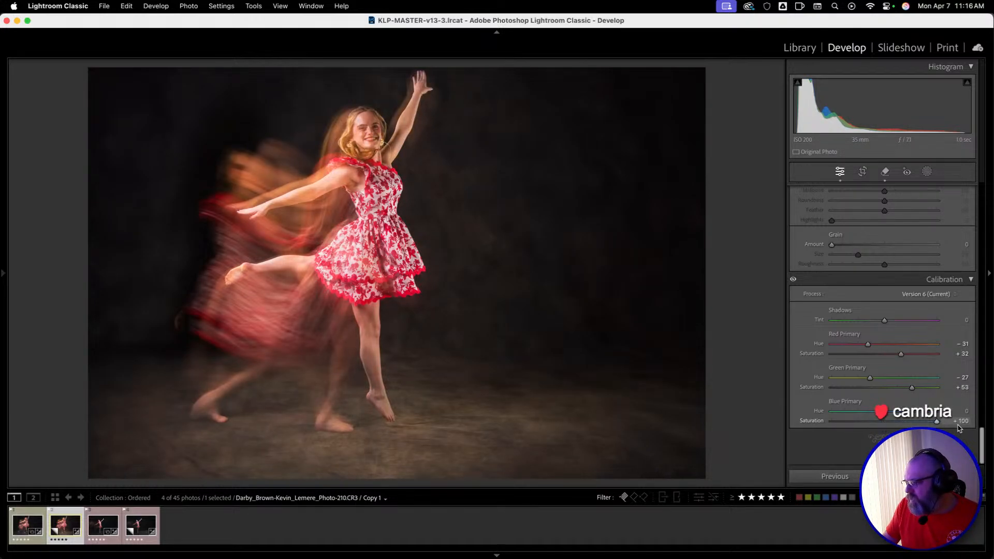
Calibrate the Blue Primary, setting its Hue to +5 and its Saturation to +9.
{"action": "left_click_drag", "start_coordinate": [885, 422], "coordinate": [832, 429]}
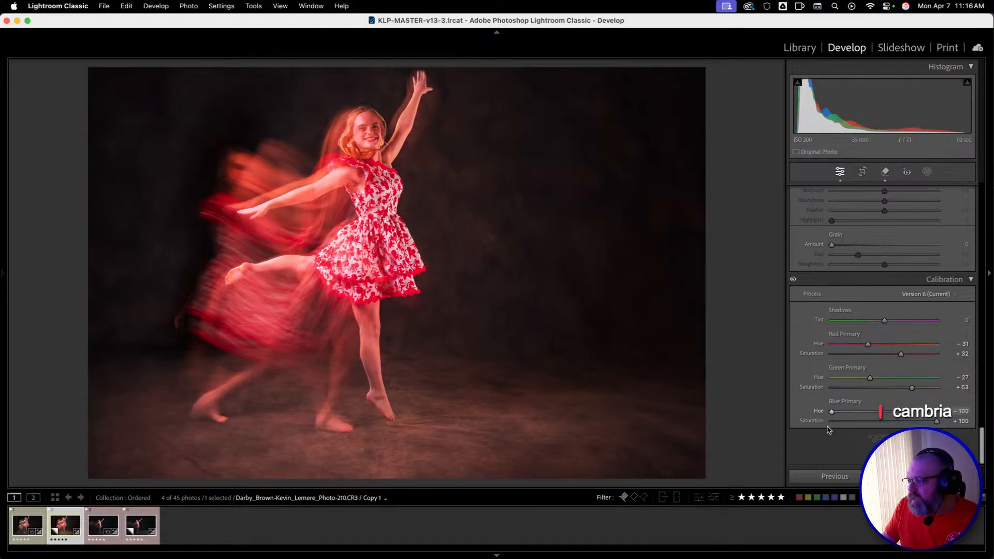
{"action": "left_click_drag", "start_coordinate": [828, 416], "coordinate": [858, 412]}
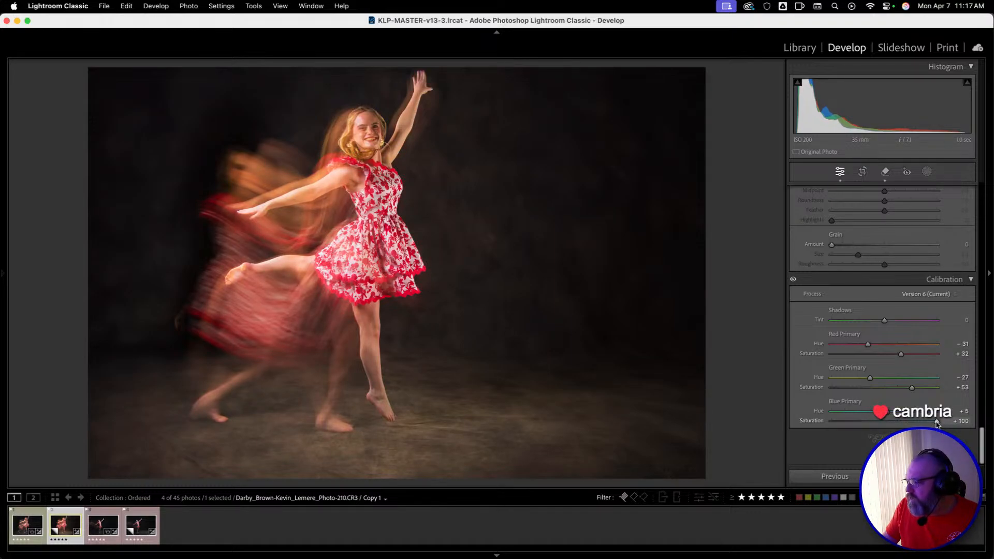
{"action": "left_click_drag", "start_coordinate": [936, 421], "coordinate": [906, 422]}
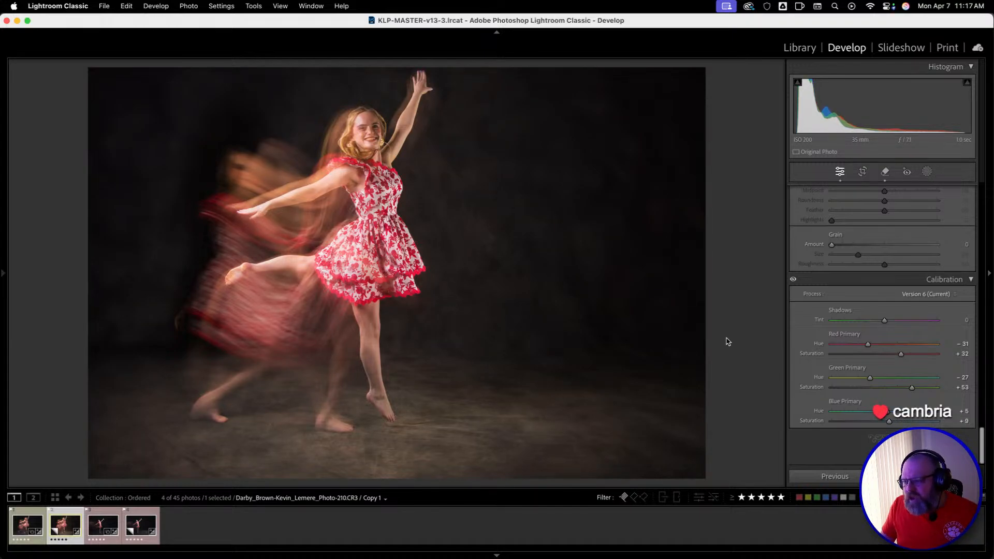
Compare the whole color-calibrated dance photo repeatedly with its before state.
{"action": "key", "text": "backslash"}
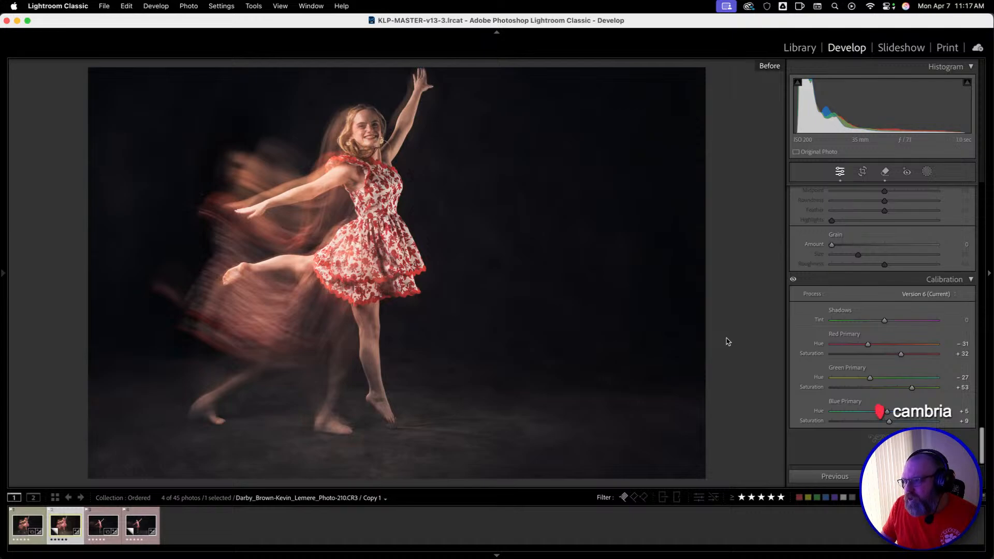
{"action": "key", "text": "backslash"}
{"action": "key", "text": "backslash"}
{"action": "key", "text": "backslash"}
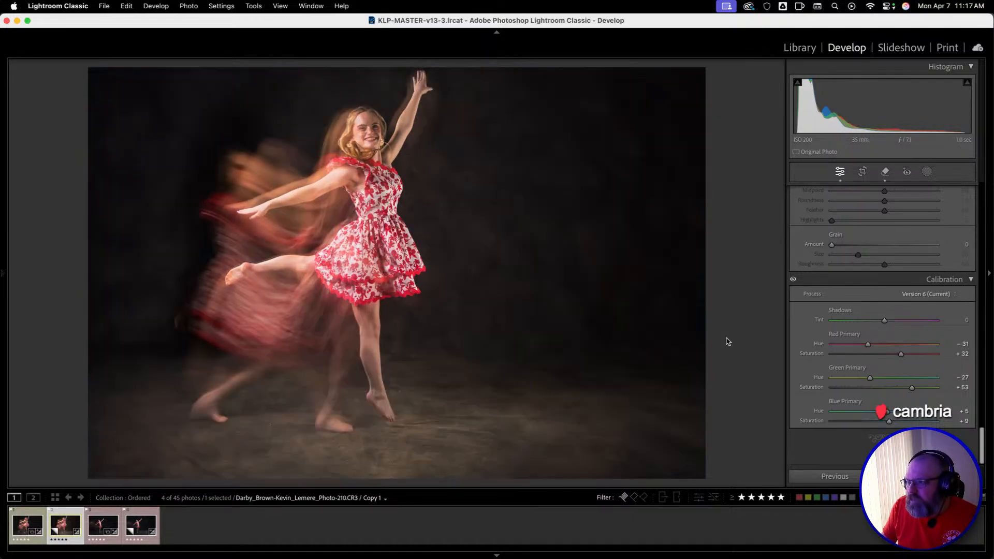
{"action": "key", "text": "backslash"}
{"action": "key", "text": "backslash"}
{"action": "key", "text": "backslash"}
{"action": "key", "text": "backslash"}
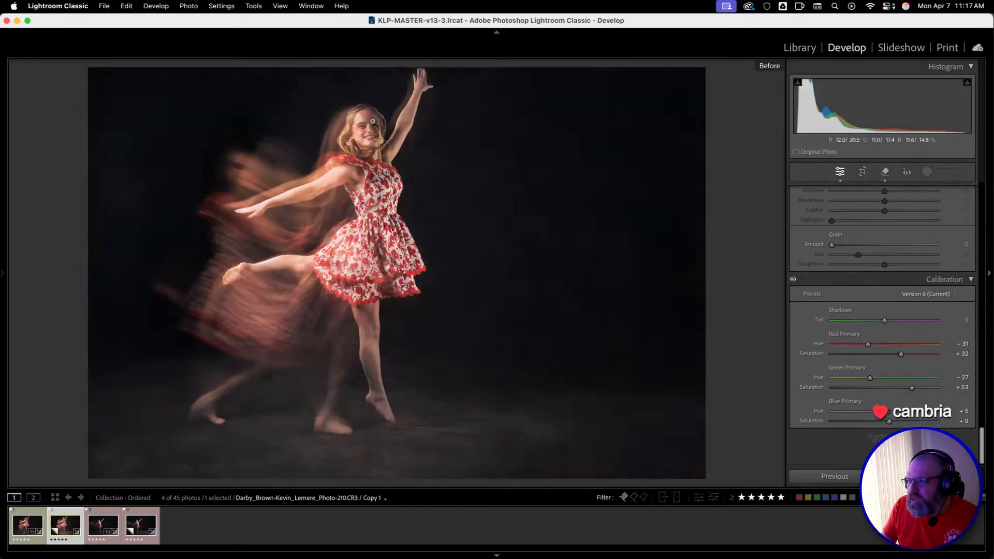
{"action": "key", "text": "backslash"}
{"action": "key", "text": "backslash"}
Compare the dancer's face, arm and dress up close with the before state, and return to the whole edited photo.
{"action": "left_click", "coordinate": [370, 130]}
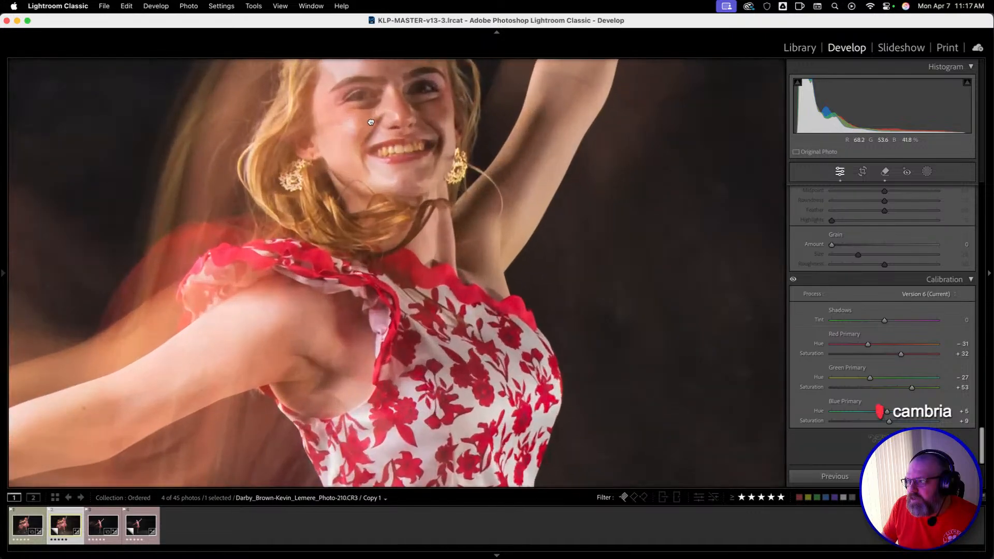
{"action": "key", "text": "backslash"}
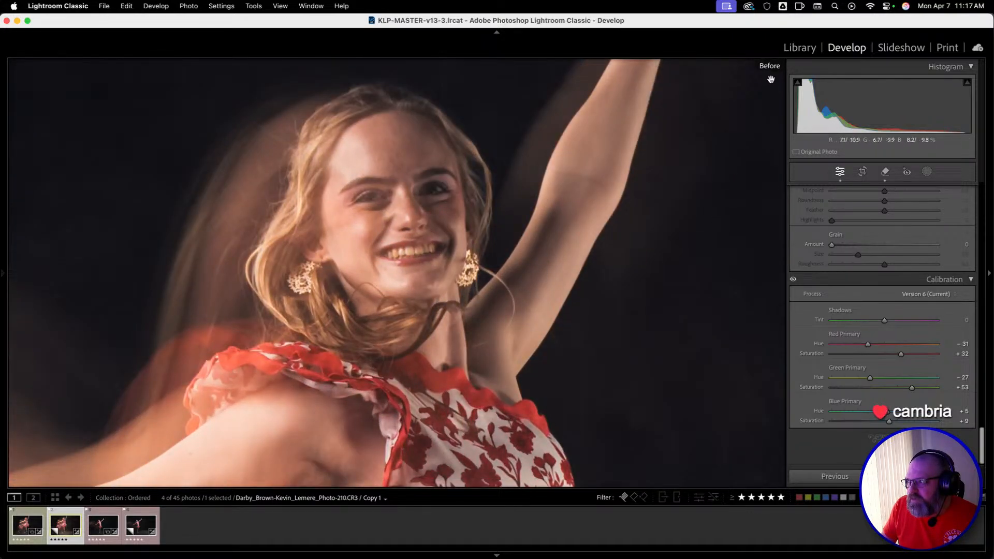
{"action": "key", "text": "backslash"}
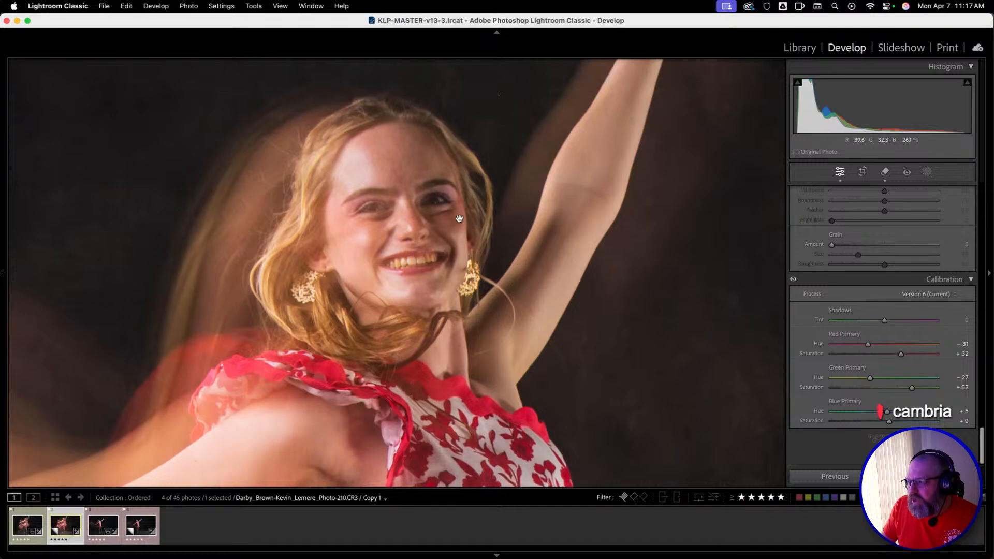
{"action": "scroll", "coordinate": [417, 282], "scroll_direction": "down", "scroll_amount": 3}
{"action": "key", "text": "backslash"}
{"action": "key", "text": "backslash"}
{"action": "key", "text": "backslash"}
{"action": "key", "text": "backslash"}
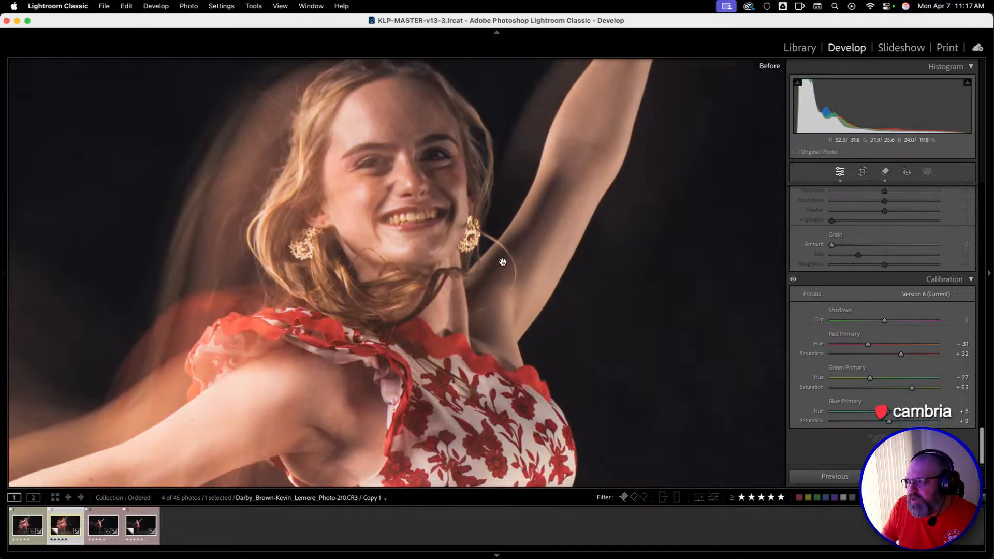
{"action": "key", "text": "backslash"}
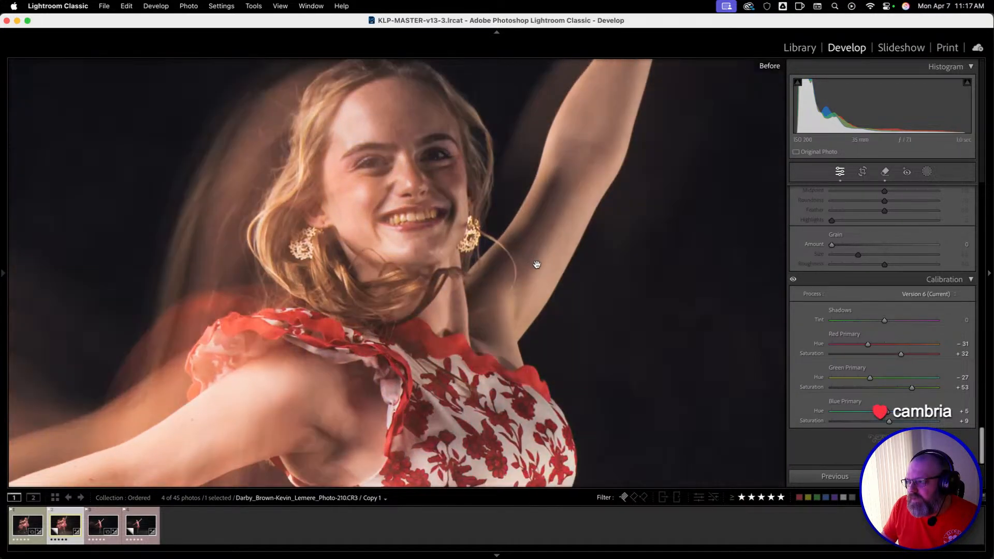
{"action": "left_click", "coordinate": [353, 265]}
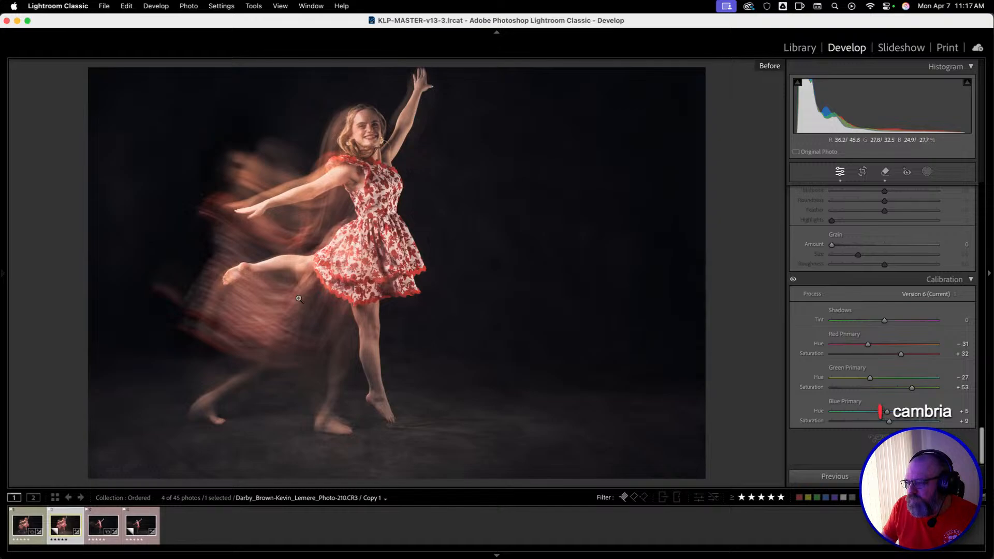
{"action": "key", "text": "backslash"}
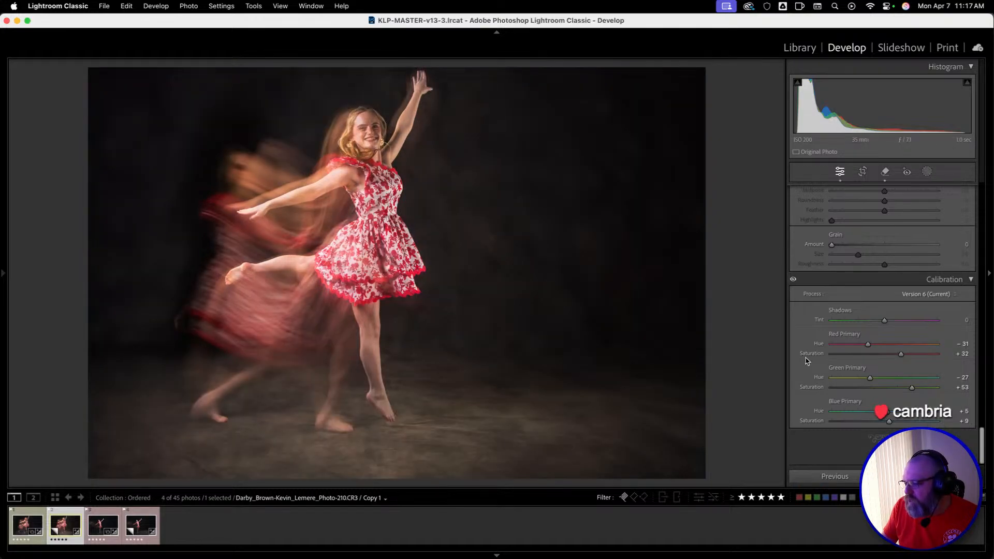
Add a Background mask and set its Exposure to -0.65, Highlights to 56, Shadows to -21, Whites to -10 and Temp to -29.
{"action": "scroll", "coordinate": [818, 360], "scroll_direction": "up", "scroll_amount": 5}
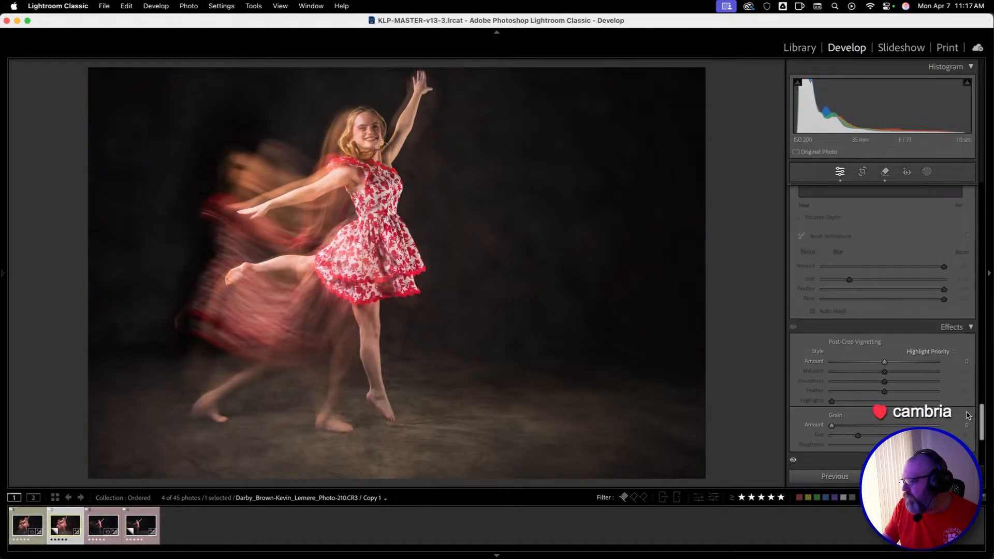
{"action": "left_click_drag", "start_coordinate": [982, 418], "coordinate": [993, 138]}
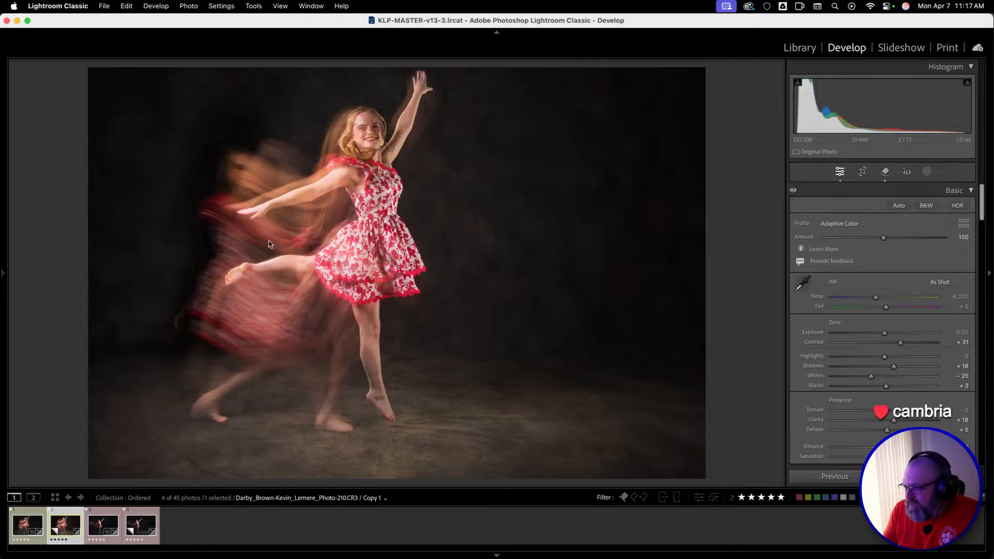
{"action": "left_click", "coordinate": [926, 172]}
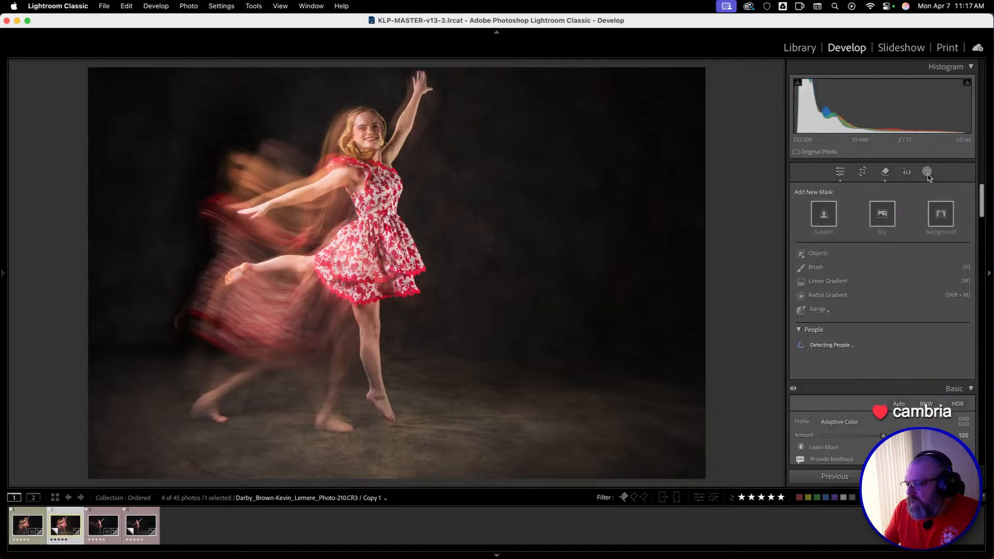
{"action": "left_click", "coordinate": [940, 221]}
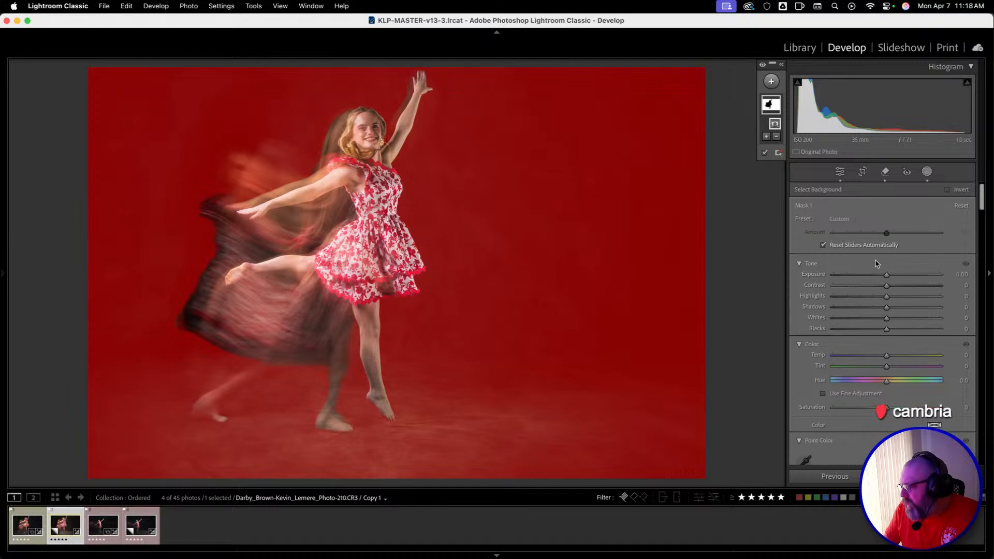
{"action": "left_click_drag", "start_coordinate": [887, 277], "coordinate": [875, 360]}
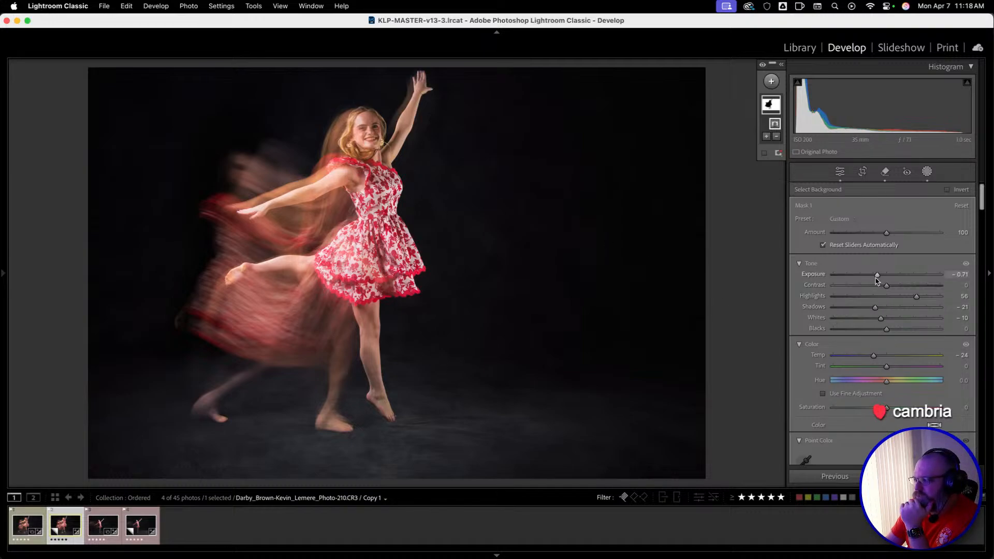
{"action": "left_click_drag", "start_coordinate": [877, 274], "coordinate": [877, 278]}
{"action": "left_click_drag", "start_coordinate": [872, 356], "coordinate": [871, 358]}
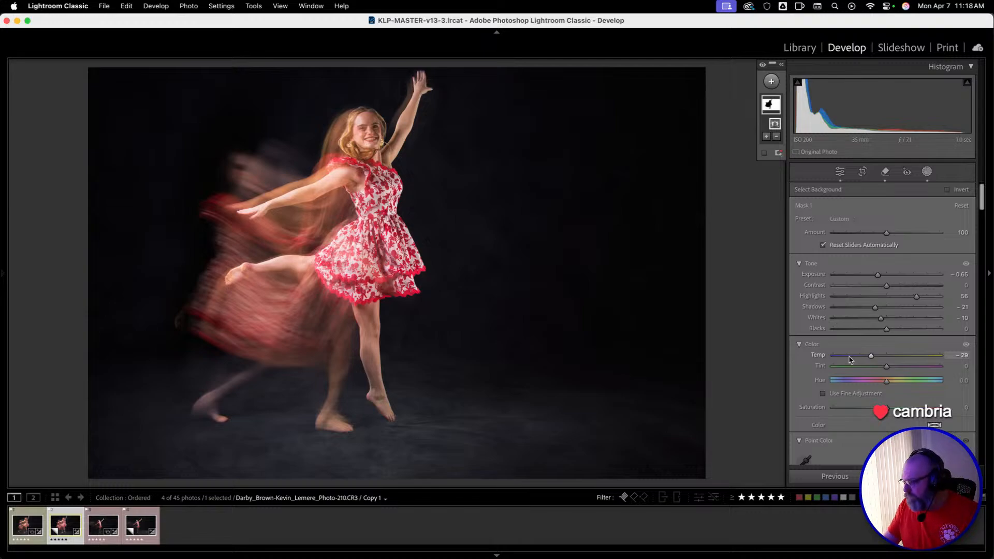
Lower the background mask's Saturation to -18 and apply the Medium Contrast curve preset to it.
{"action": "scroll", "coordinate": [854, 359], "scroll_direction": "down", "scroll_amount": 3}
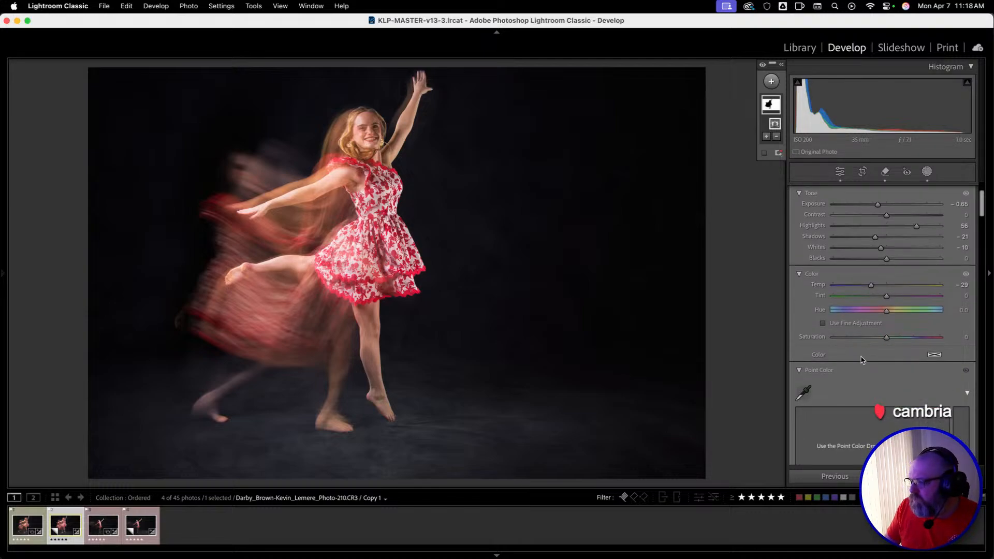
{"action": "left_click_drag", "start_coordinate": [887, 337], "coordinate": [877, 342]}
{"action": "scroll", "coordinate": [878, 362], "scroll_direction": "down", "scroll_amount": 10}
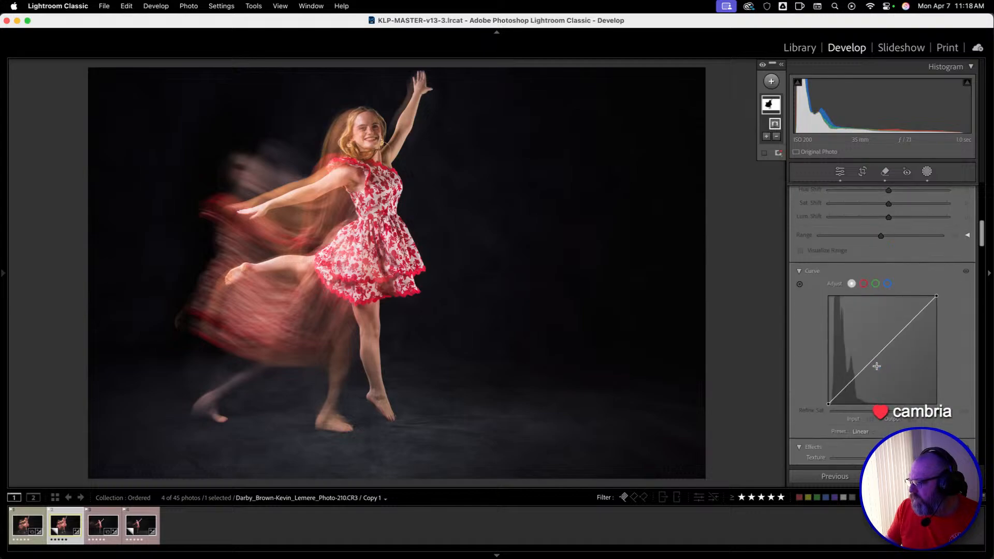
{"action": "scroll", "coordinate": [878, 369], "scroll_direction": "up", "scroll_amount": 2}
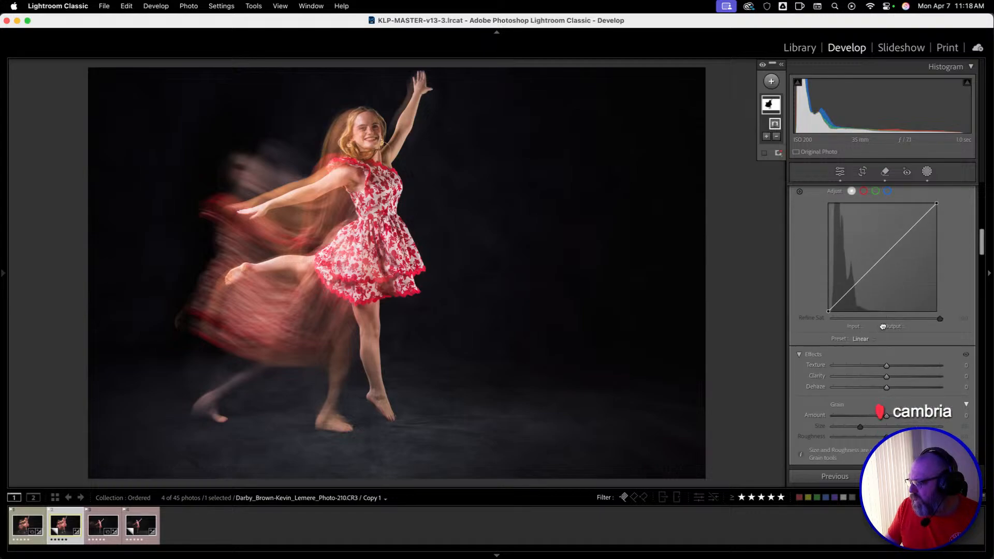
{"action": "left_click", "coordinate": [875, 338]}
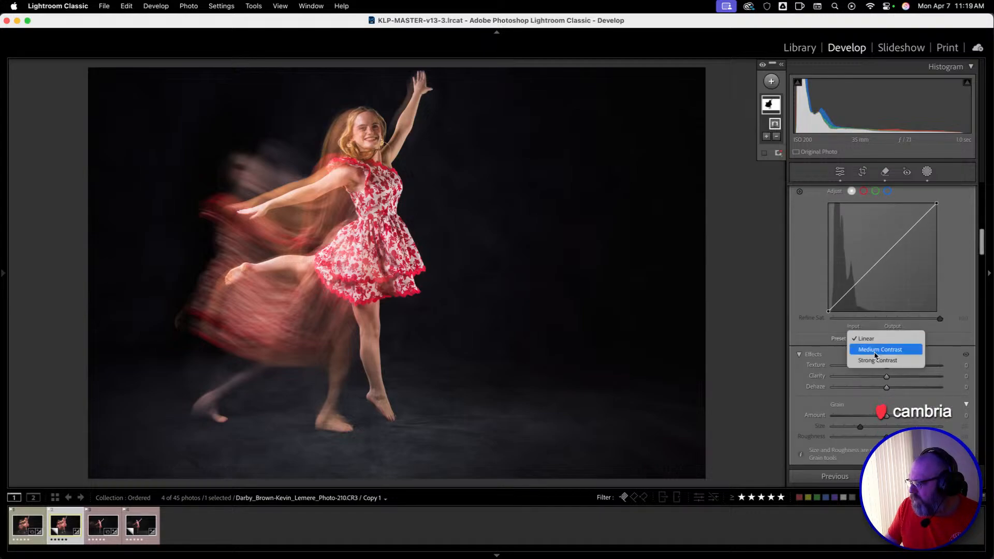
{"action": "left_click", "coordinate": [875, 351]}
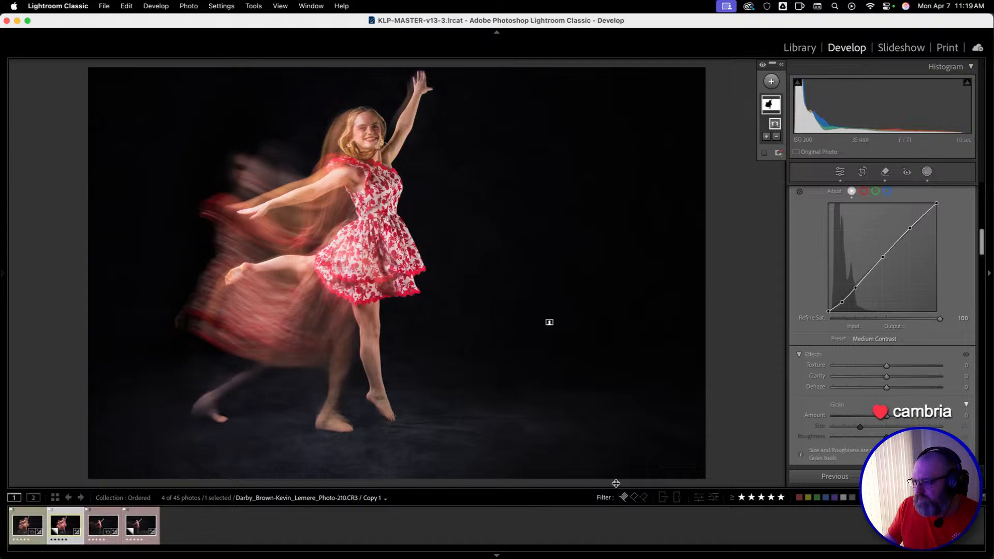
{"action": "scroll", "coordinate": [841, 341], "scroll_direction": "up", "scroll_amount": 8}
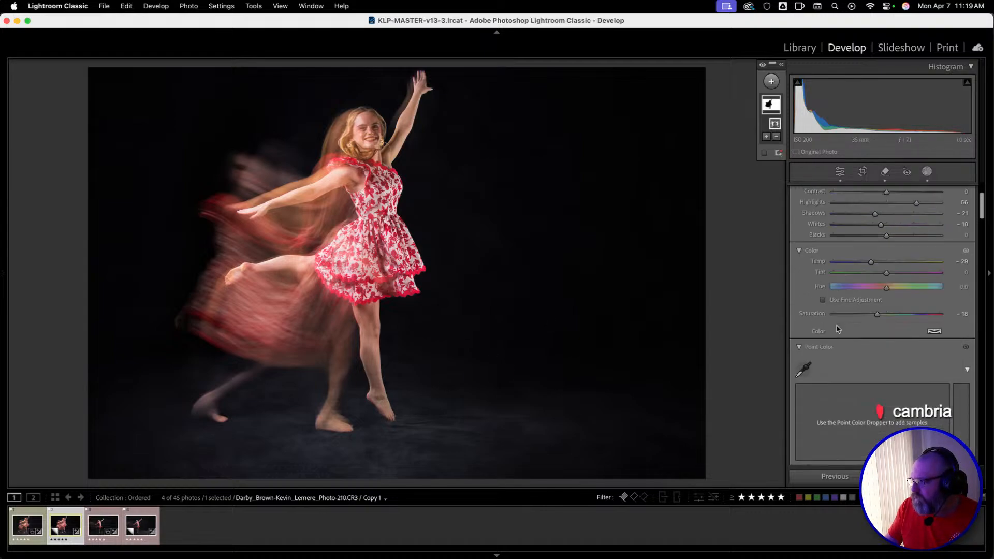
Remove specks from the floor around the dancer's feet using the Remove tool without generative AI, with a brush size of 4.
{"action": "left_click", "coordinate": [885, 173]}
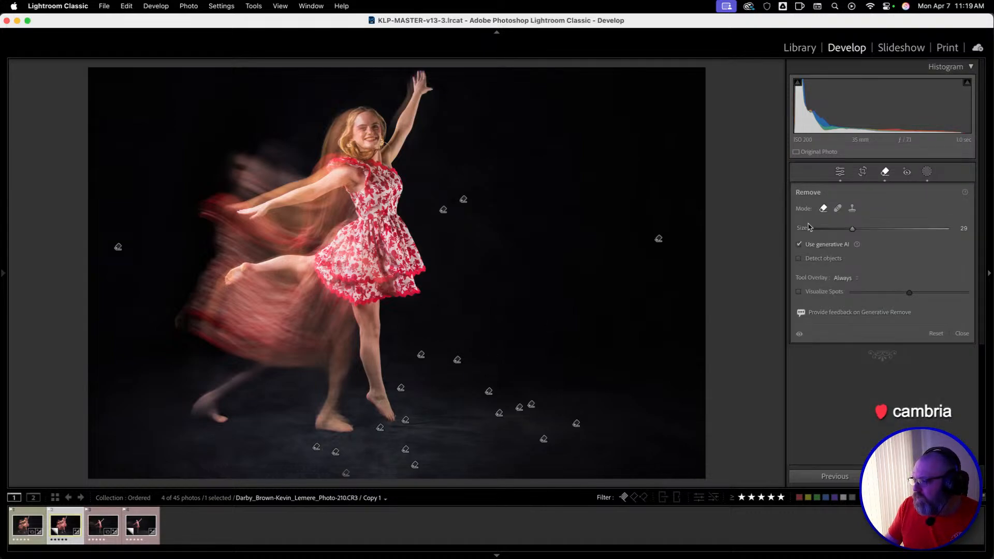
{"action": "left_click", "coordinate": [799, 244]}
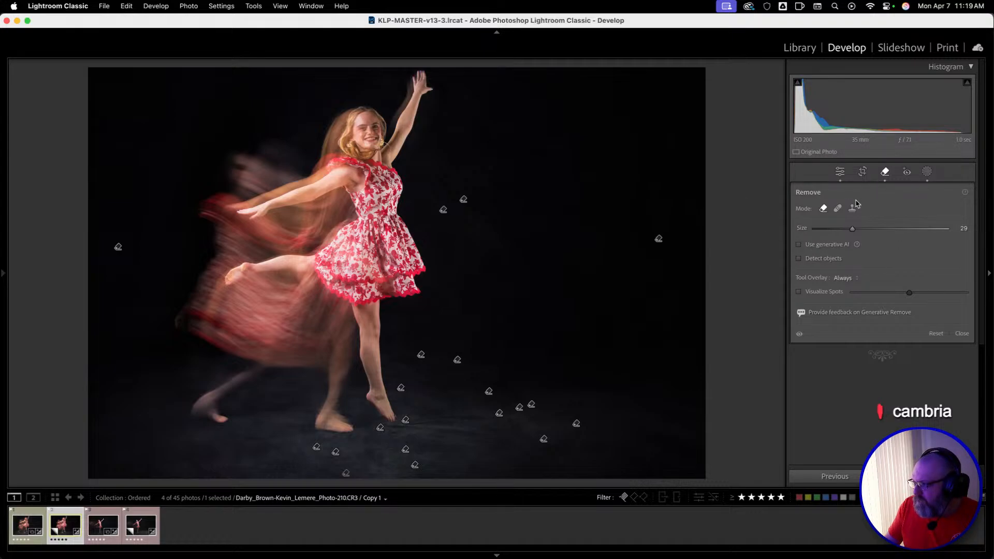
{"action": "scroll", "coordinate": [285, 421], "scroll_direction": "down", "scroll_amount": 4}
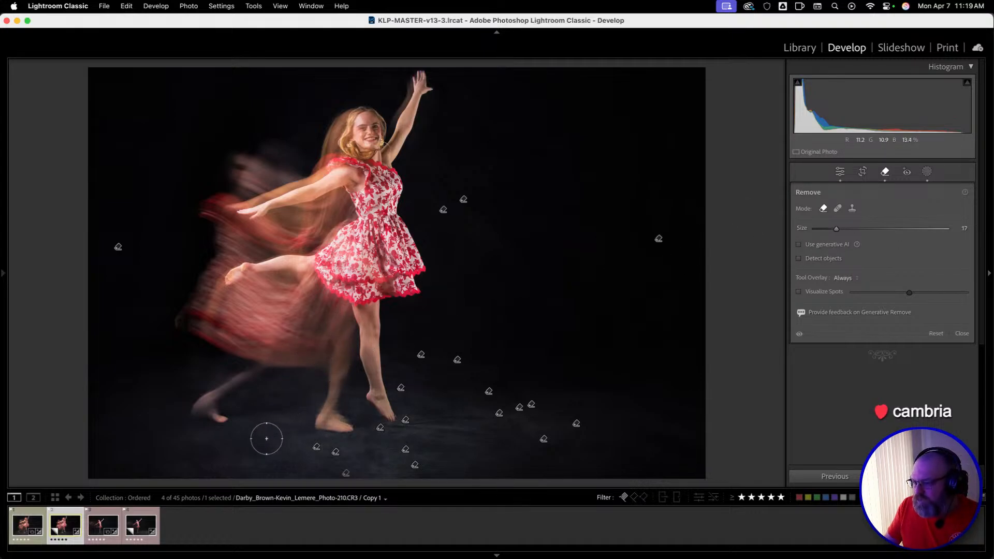
{"action": "scroll", "coordinate": [267, 439], "scroll_direction": "down", "scroll_amount": 4}
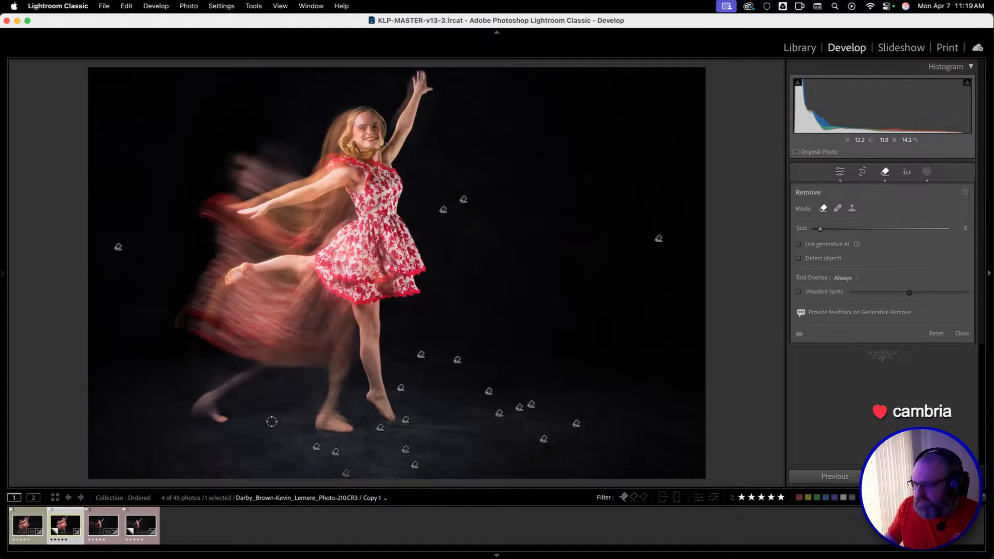
{"action": "mouse_move", "coordinate": [270, 421]}
{"action": "left_mouse_down"}
{"action": "mouse_move", "coordinate": [261, 472]}
{"action": "mouse_move", "coordinate": [224, 464]}
{"action": "left_mouse_up"}
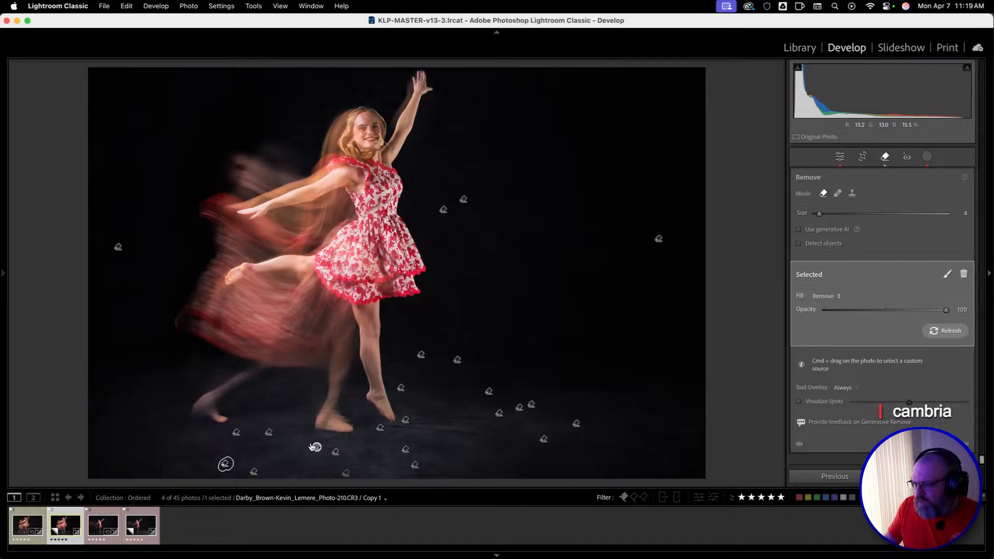
{"action": "left_click_drag", "start_coordinate": [309, 445], "coordinate": [312, 448]}
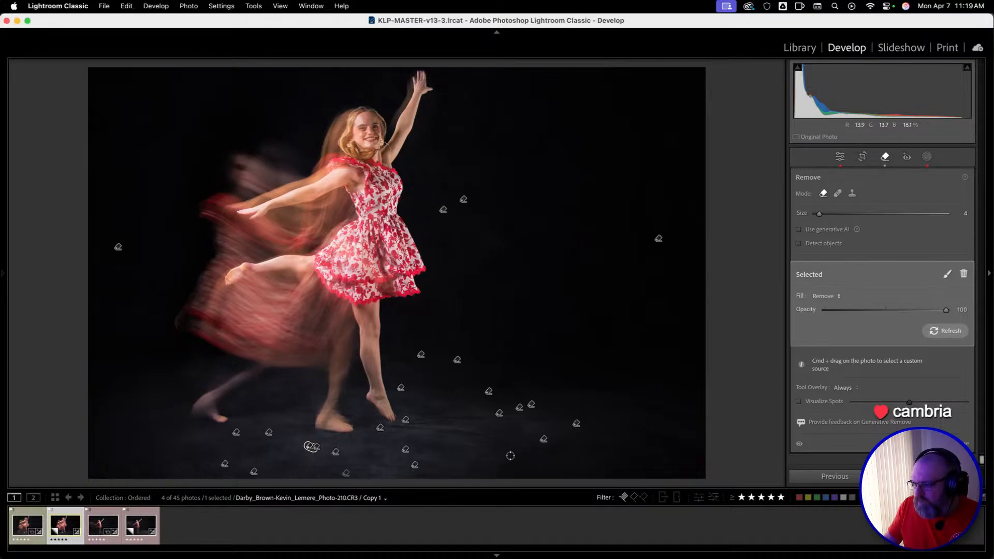
{"action": "left_click", "coordinate": [455, 426]}
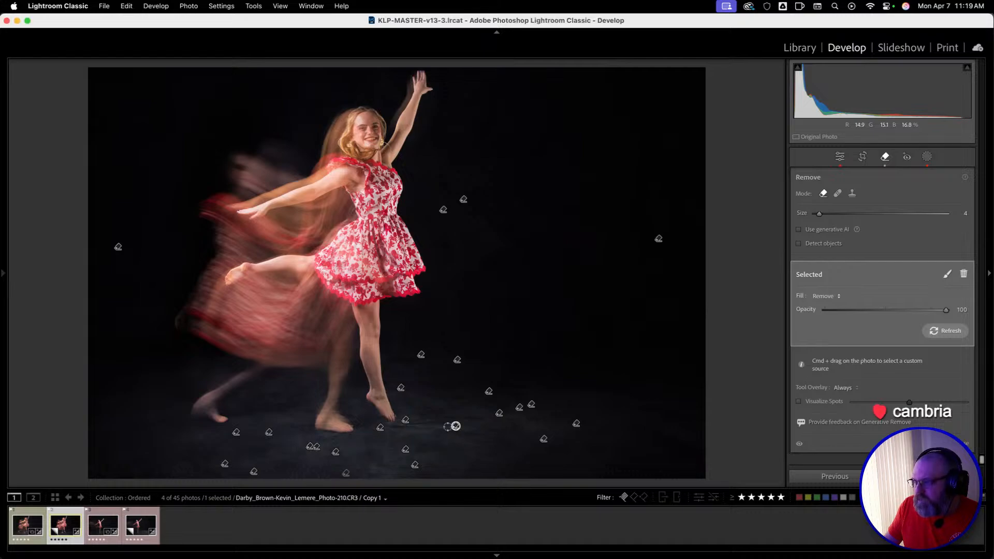
Visualize spots and remove the specks in the backdrop above the blurred figure and on the floor between and beside the feet.
{"action": "left_click", "coordinate": [821, 401]}
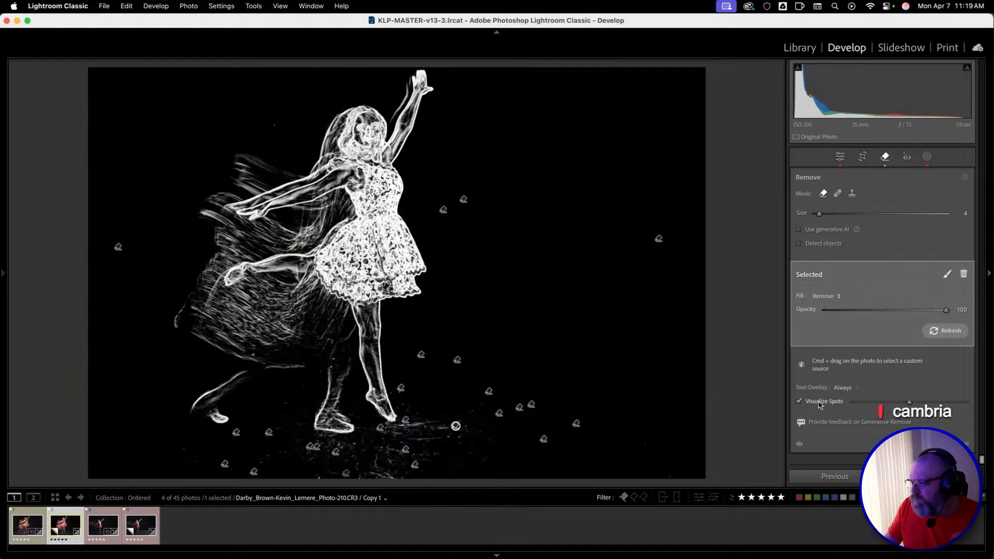
{"action": "left_click", "coordinate": [275, 125]}
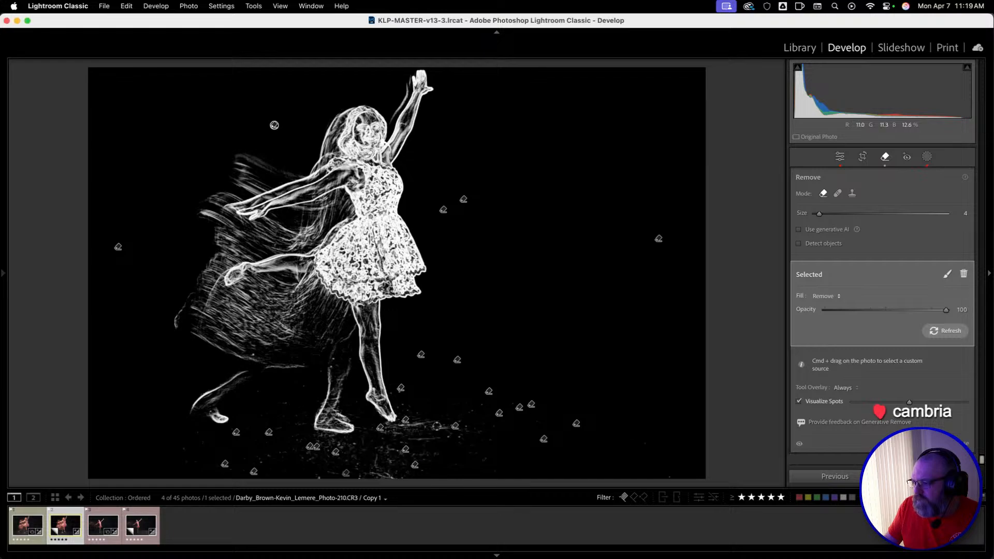
{"action": "left_click", "coordinate": [285, 403]}
{"action": "left_click", "coordinate": [302, 387]}
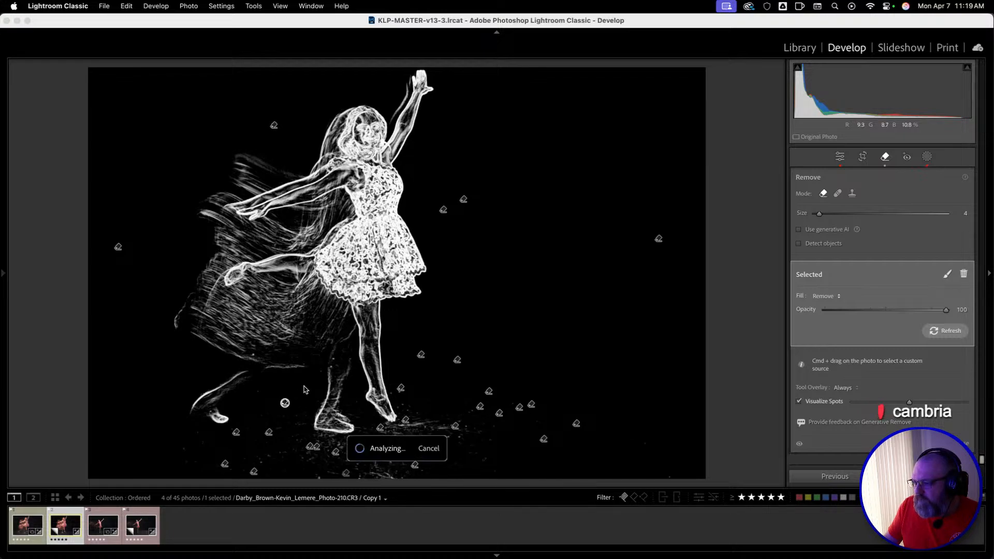
{"action": "left_click", "coordinate": [487, 460]}
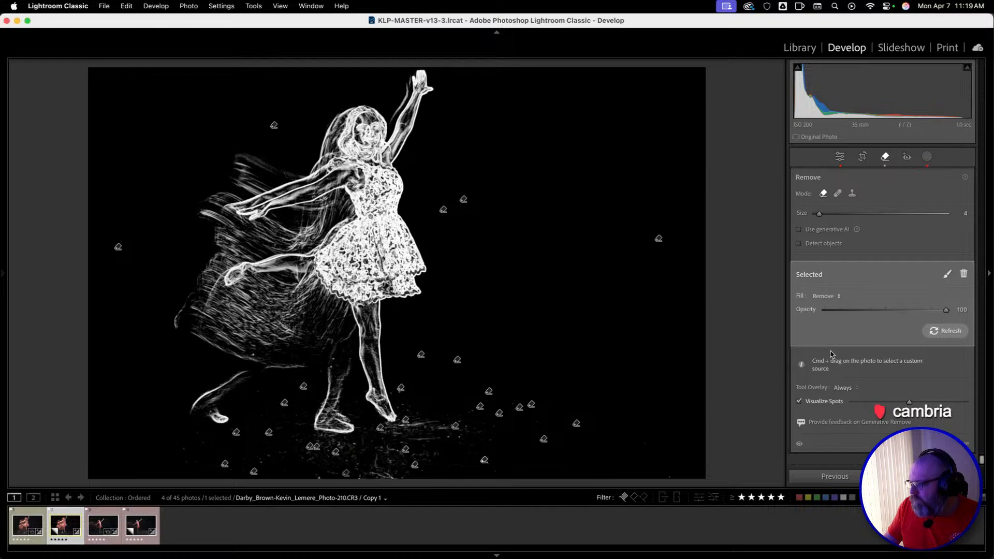
Remove the speck on the far right of the floor at 82 opacity, then turn off spot visualization and close the Remove tool.
{"action": "left_click", "coordinate": [645, 443]}
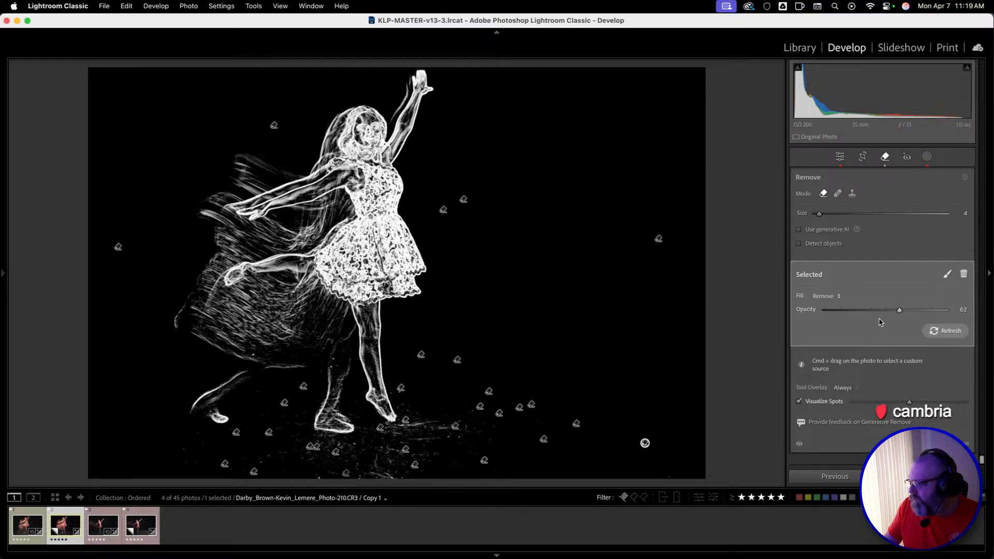
{"action": "mouse_move", "coordinate": [909, 313]}
{"action": "left_mouse_down"}
{"action": "mouse_move", "coordinate": [973, 313]}
{"action": "mouse_move", "coordinate": [925, 312]}
{"action": "left_mouse_up"}
{"action": "left_click", "coordinate": [799, 402]}
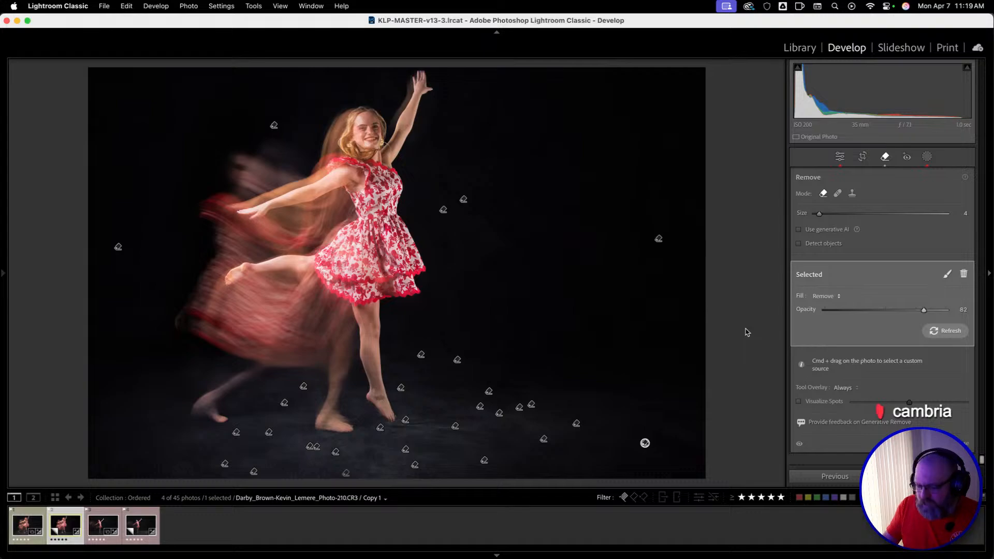
{"action": "key", "text": "q"}
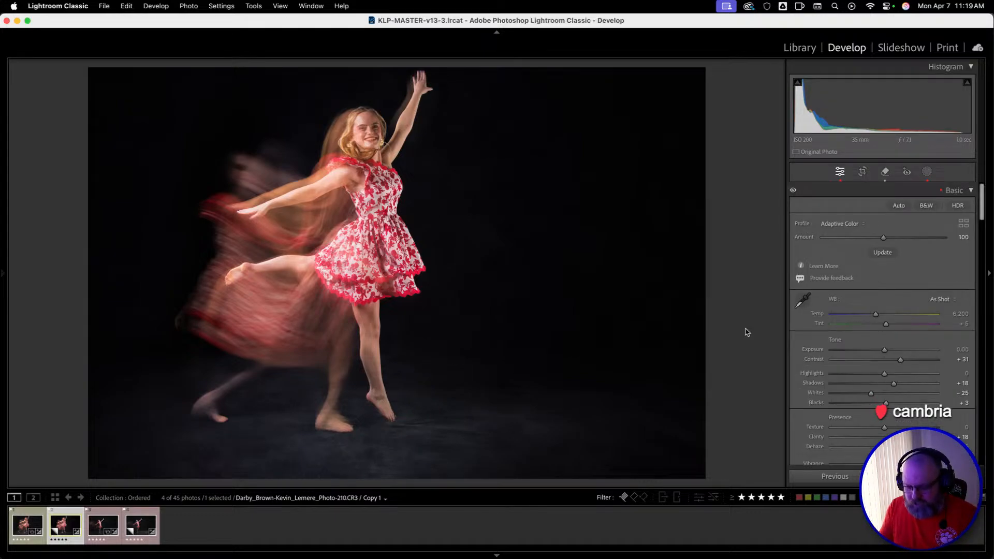
Compare the photo with its masked, cleaned background repeatedly against its before state.
{"action": "key", "text": "backslash"}
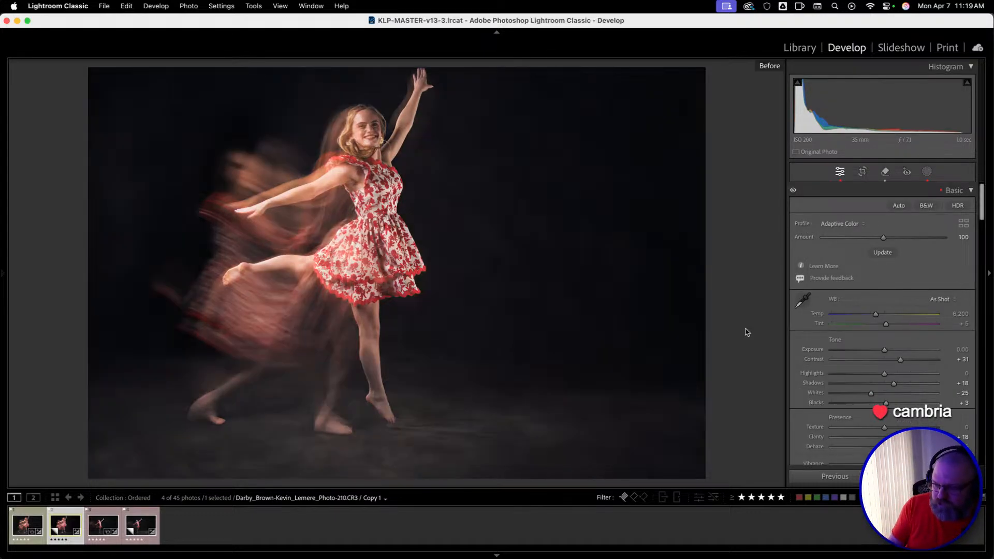
{"action": "key", "text": "backslash"}
{"action": "key", "text": "backslash"}
{"action": "key", "text": "backslash"}
{"action": "key", "text": "backslash"}
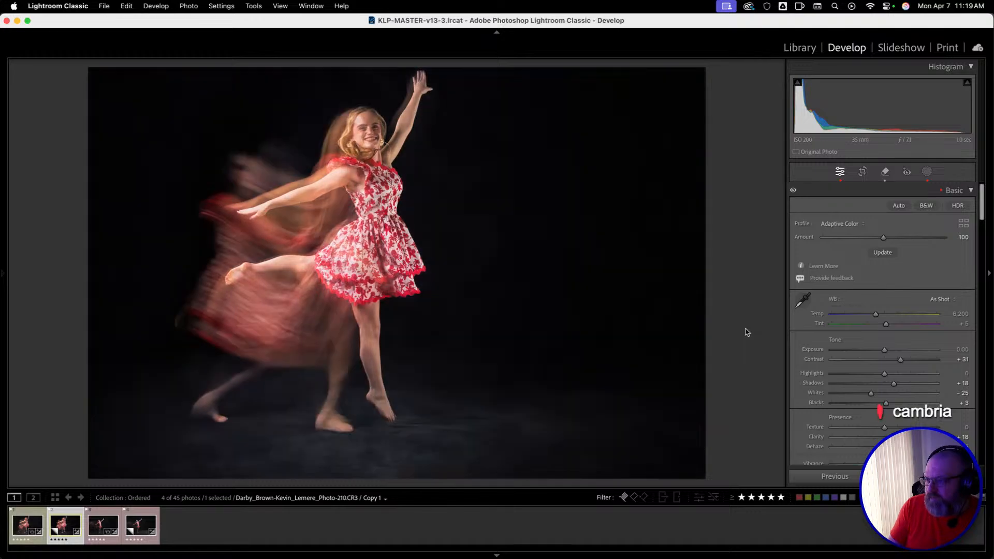
{"action": "key", "text": "backslash"}
{"action": "key", "text": "backslash"}
{"action": "key", "text": "backslash"}
{"action": "key", "text": "backslash"}
{"action": "key", "text": "backslash"}
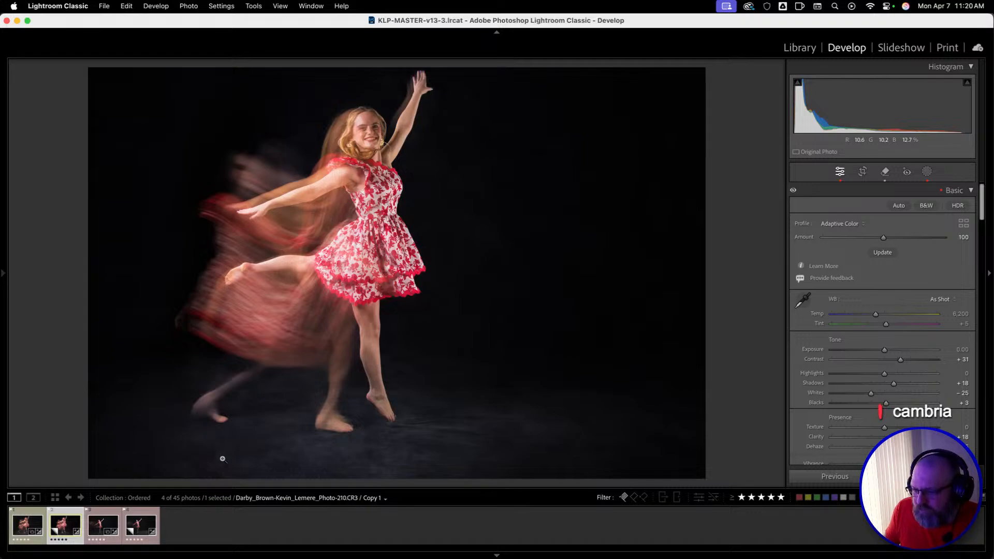
Open the last dance photo, Photo-229, and delete the large generative removals covering the studio on both sides of the backdrop.
{"action": "left_click", "coordinate": [139, 518]}
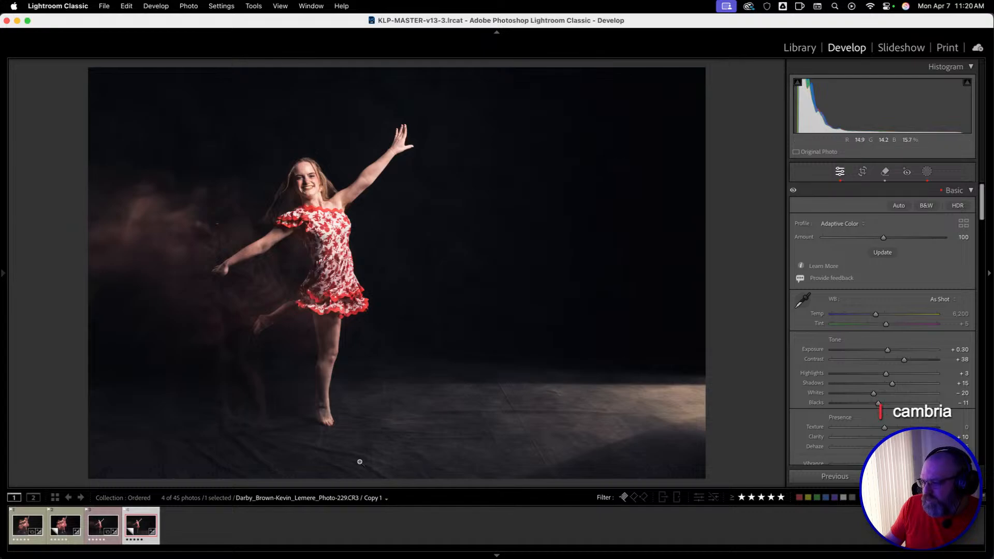
{"action": "left_click", "coordinate": [885, 171]}
{"action": "left_click", "coordinate": [658, 268]}
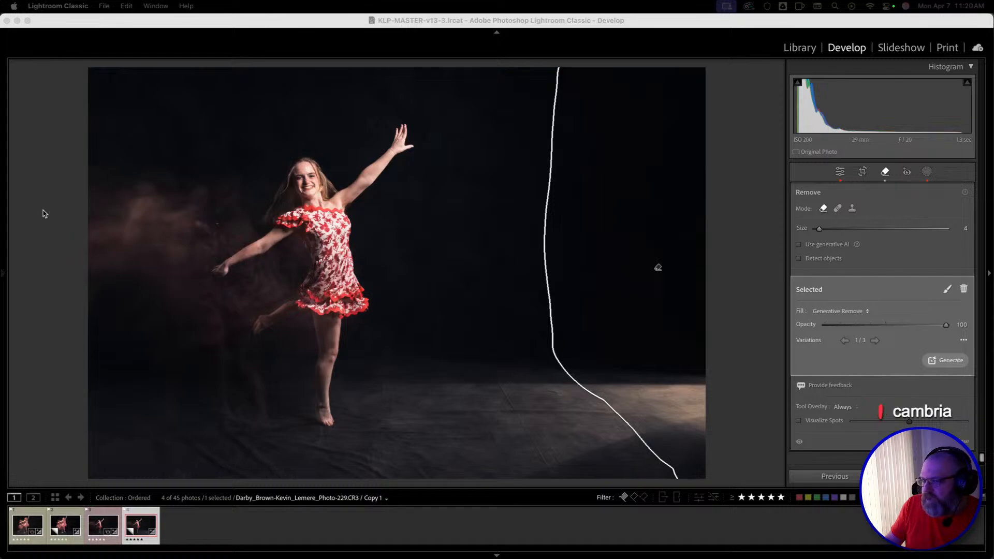
{"action": "left_click", "coordinate": [964, 289]}
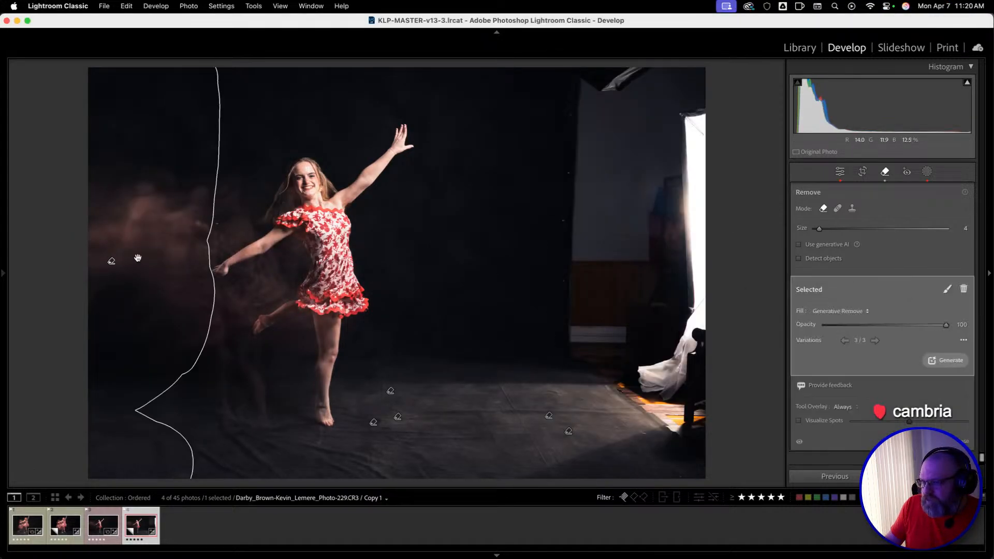
{"action": "key", "text": "Delete"}
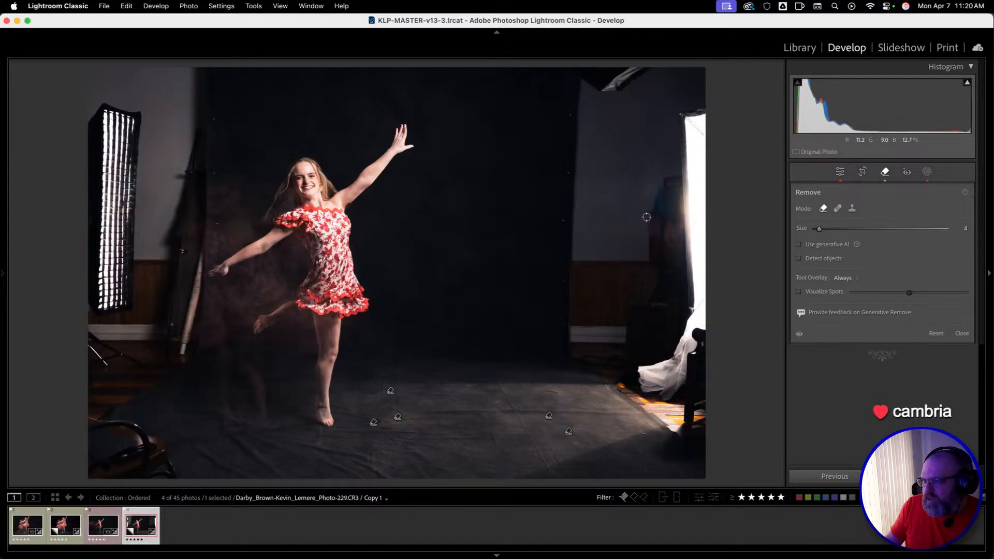
Paint over the studio areas on both sides of the backdrop with a size 39 brush and generatively remove them.
{"action": "left_click", "coordinate": [824, 244]}
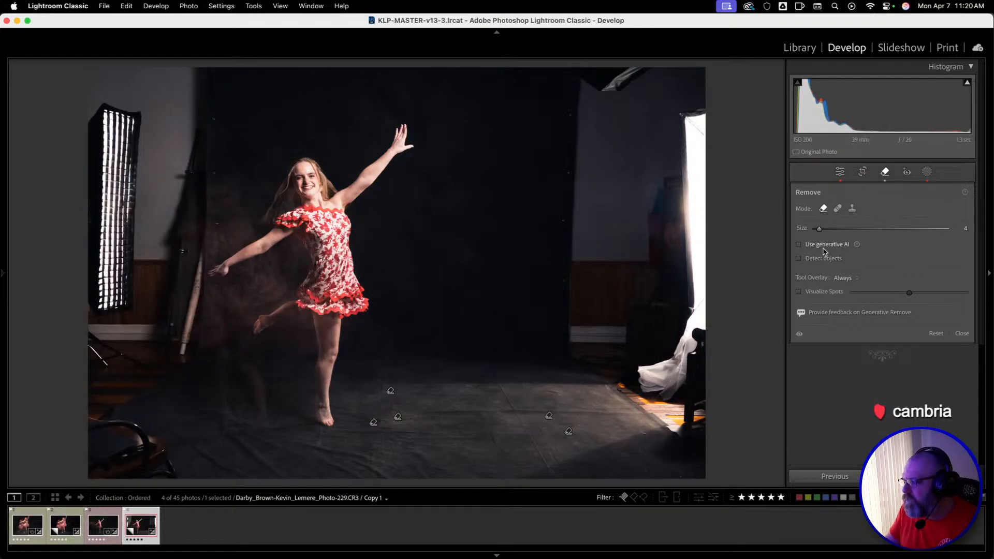
{"action": "scroll", "coordinate": [526, 268], "scroll_direction": "up", "scroll_amount": 3}
{"action": "scroll", "coordinate": [527, 268], "scroll_direction": "up", "scroll_amount": 8}
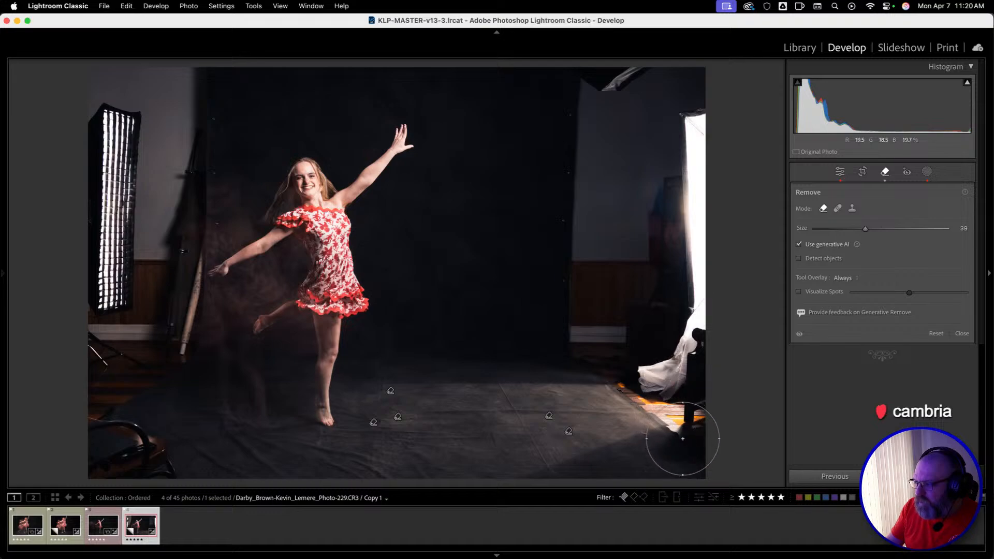
{"action": "mouse_move", "coordinate": [691, 453]}
{"action": "left_mouse_down"}
{"action": "mouse_move", "coordinate": [586, 347]}
{"action": "mouse_move", "coordinate": [578, 318]}
{"action": "mouse_move", "coordinate": [586, 92]}
{"action": "mouse_move", "coordinate": [624, 80]}
{"action": "mouse_move", "coordinate": [681, 80]}
{"action": "mouse_move", "coordinate": [691, 284]}
{"action": "mouse_move", "coordinate": [720, 424]}
{"action": "mouse_move", "coordinate": [632, 347]}
{"action": "mouse_move", "coordinate": [631, 136]}
{"action": "mouse_move", "coordinate": [668, 356]}
{"action": "left_mouse_up"}
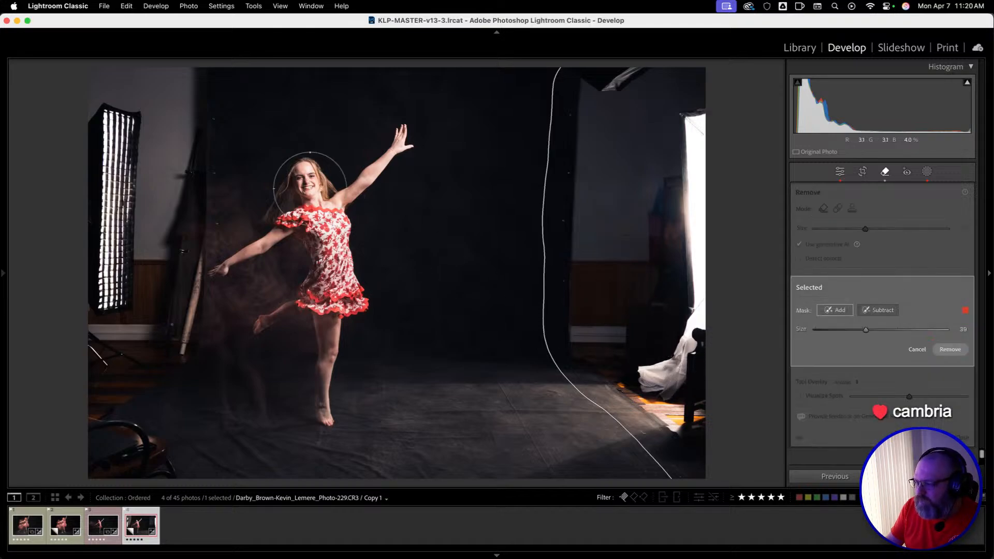
{"action": "mouse_move", "coordinate": [91, 85]}
{"action": "left_mouse_down"}
{"action": "mouse_move", "coordinate": [186, 98]}
{"action": "mouse_move", "coordinate": [196, 88]}
{"action": "mouse_move", "coordinate": [195, 227]}
{"action": "mouse_move", "coordinate": [169, 279]}
{"action": "mouse_move", "coordinate": [177, 330]}
{"action": "mouse_move", "coordinate": [171, 347]}
{"action": "mouse_move", "coordinate": [98, 390]}
{"action": "mouse_move", "coordinate": [139, 416]}
{"action": "mouse_move", "coordinate": [150, 472]}
{"action": "mouse_move", "coordinate": [124, 450]}
{"action": "mouse_move", "coordinate": [109, 458]}
{"action": "mouse_move", "coordinate": [94, 422]}
{"action": "mouse_move", "coordinate": [107, 331]}
{"action": "mouse_move", "coordinate": [82, 176]}
{"action": "mouse_move", "coordinate": [85, 110]}
{"action": "mouse_move", "coordinate": [118, 128]}
{"action": "mouse_move", "coordinate": [122, 264]}
{"action": "mouse_move", "coordinate": [131, 188]}
{"action": "left_mouse_up"}
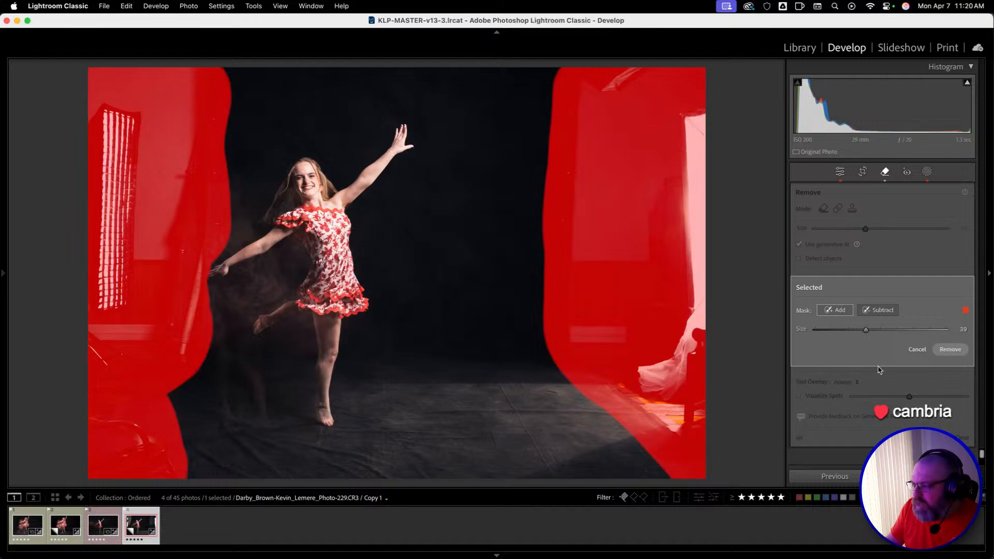
{"action": "left_click", "coordinate": [950, 349]}
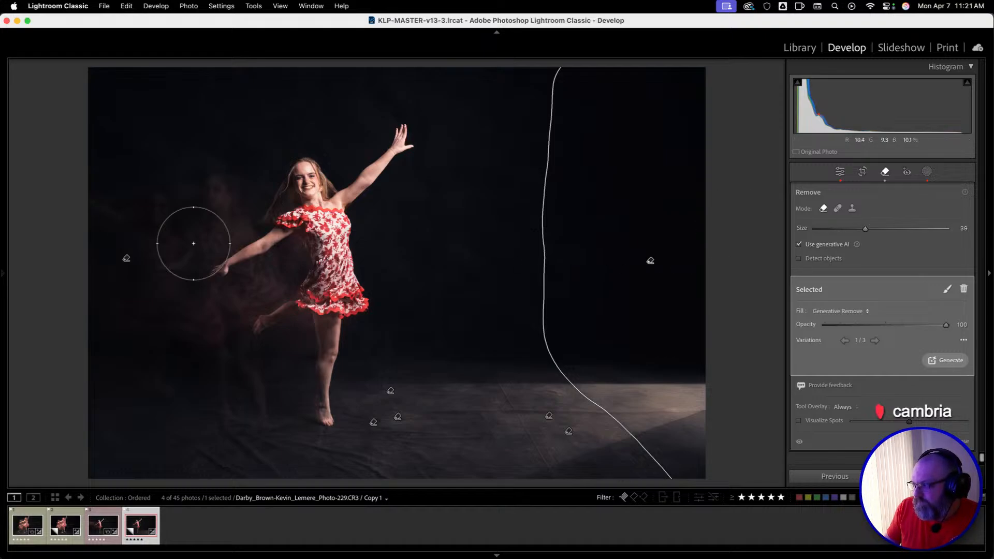
Compare the dance photo with its removals switched off and on.
{"action": "left_click", "coordinate": [800, 444]}
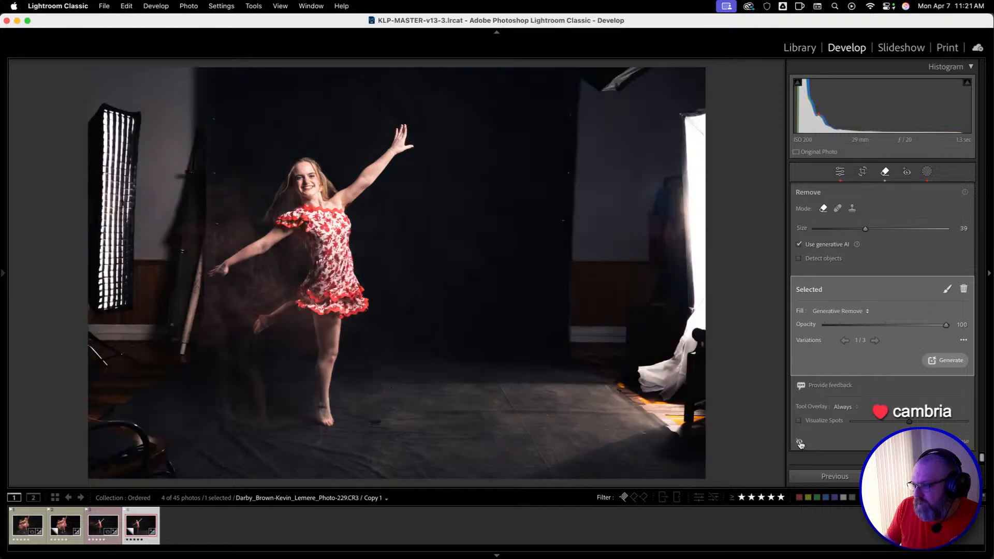
{"action": "left_click", "coordinate": [800, 444]}
{"action": "left_click", "coordinate": [800, 444]}
{"action": "left_click", "coordinate": [799, 444]}
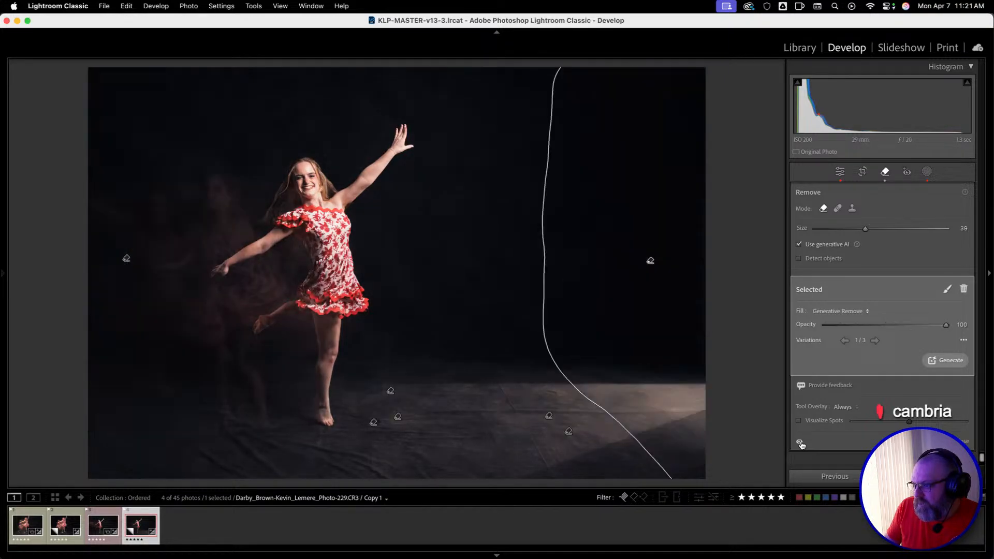
{"action": "left_click", "coordinate": [800, 444]}
{"action": "left_click", "coordinate": [800, 443]}
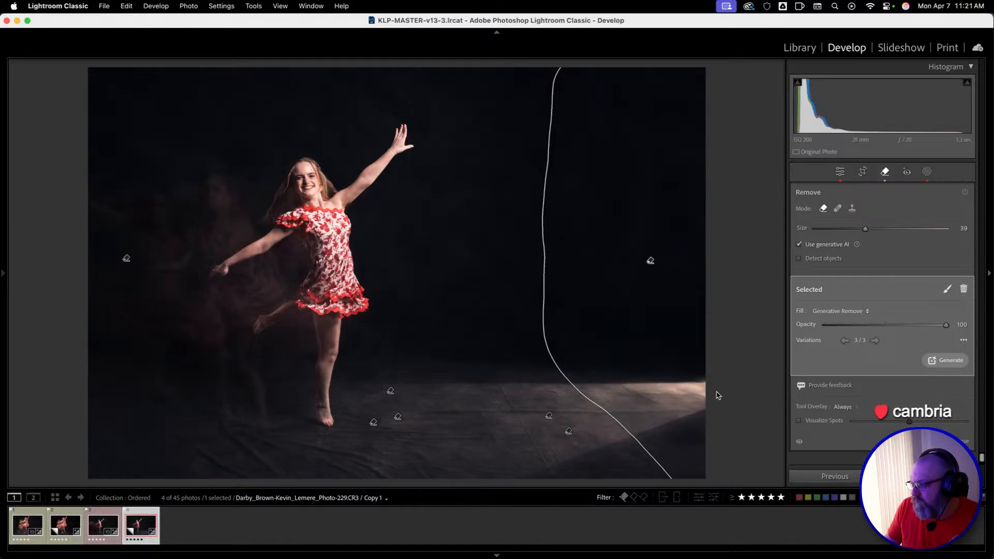
Review the generated variations for the area right of the dancer and choose variation 3 of 3.
{"action": "left_click", "coordinate": [844, 340]}
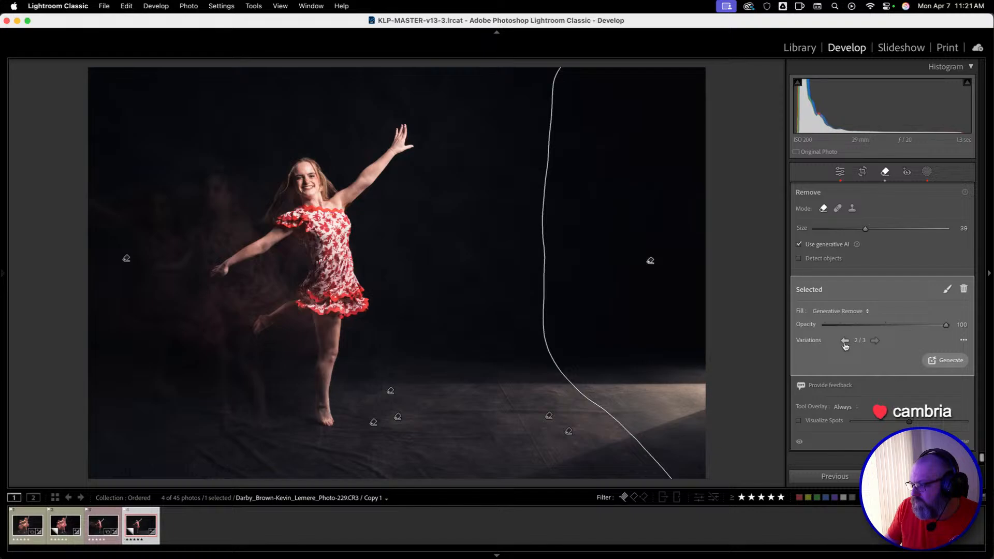
{"action": "left_click", "coordinate": [844, 340]}
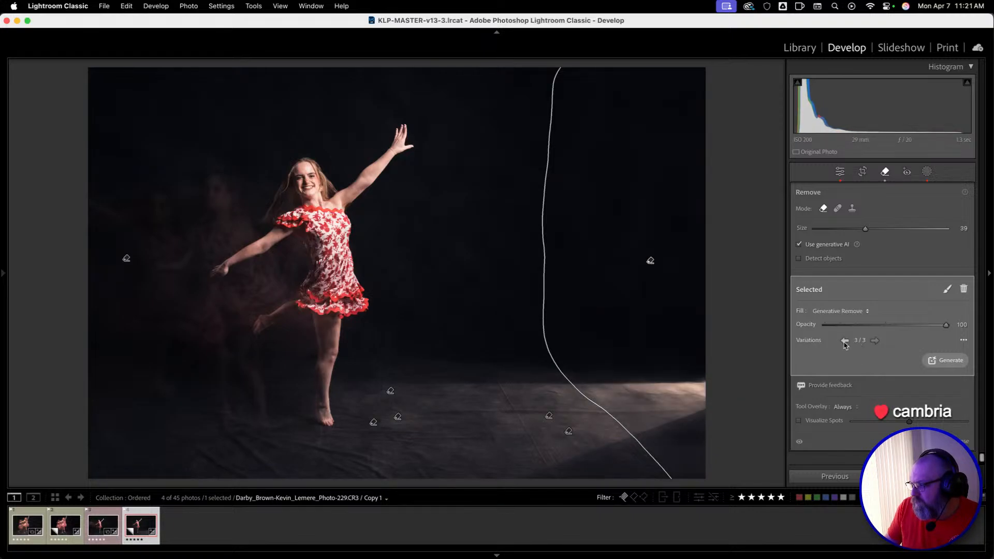
{"action": "left_click", "coordinate": [844, 344]}
{"action": "left_click", "coordinate": [875, 342]}
Generate new variations for the removal on the dancer's left side, keep variation 1 of 3, and close the Remove tool.
{"action": "left_click", "coordinate": [127, 259]}
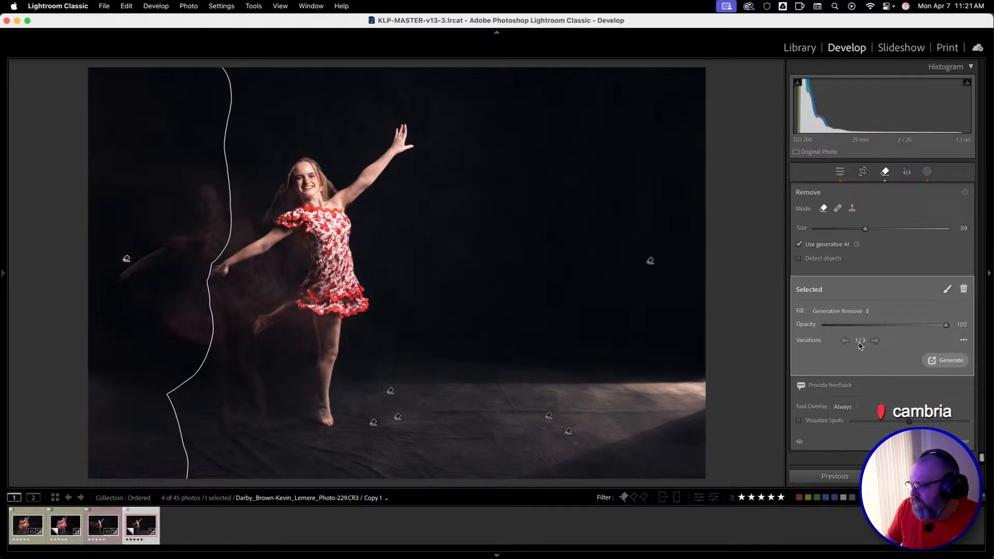
{"action": "left_click", "coordinate": [879, 342]}
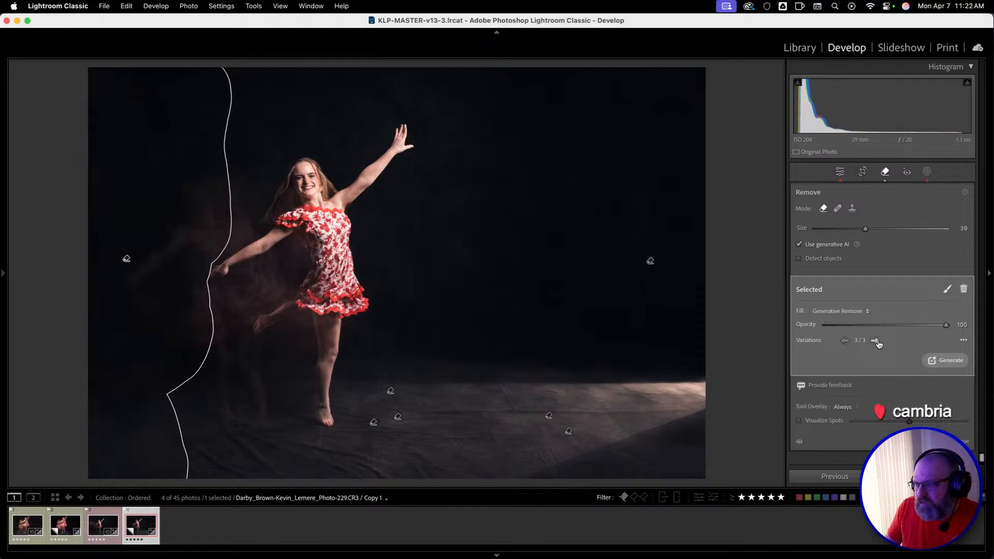
{"action": "left_click", "coordinate": [948, 361]}
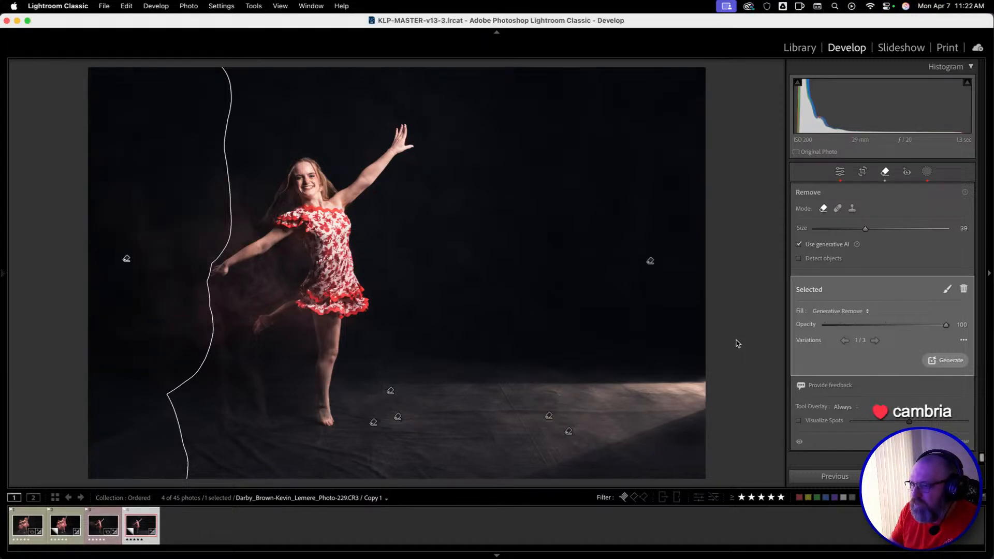
{"action": "left_click", "coordinate": [875, 342]}
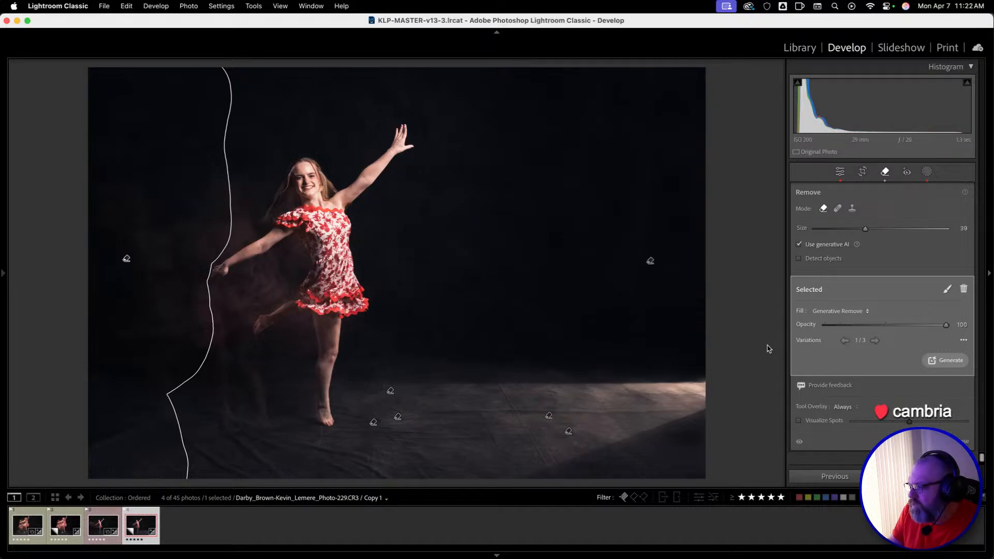
{"action": "key", "text": "q"}
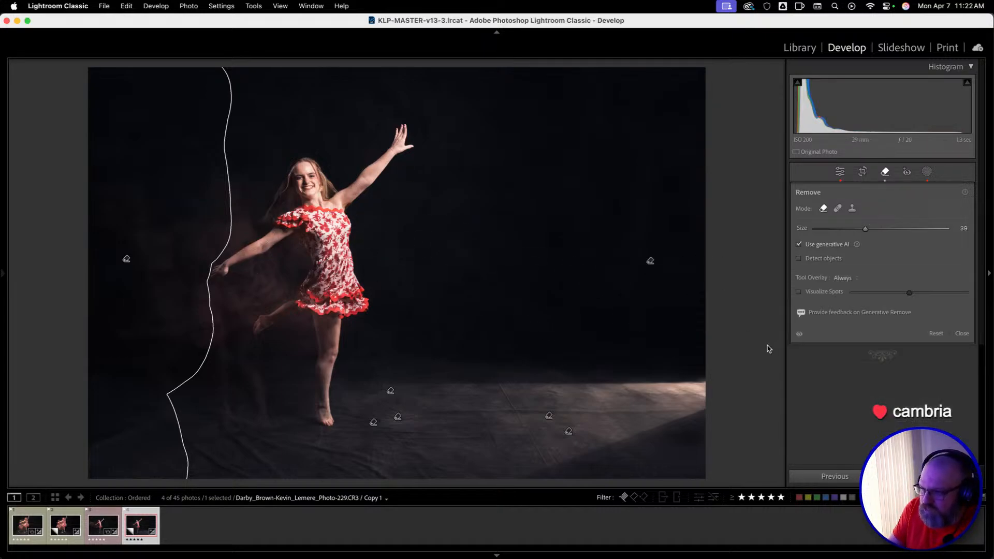
Open the original Photo-229 and compare it with its removals switched off and on.
{"action": "key", "text": "Left"}
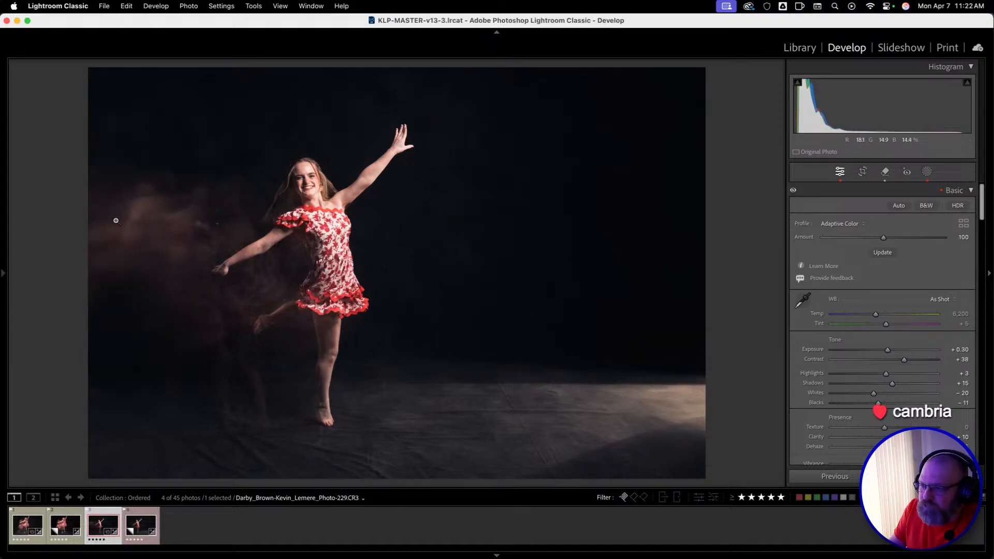
{"action": "left_click", "coordinate": [885, 171]}
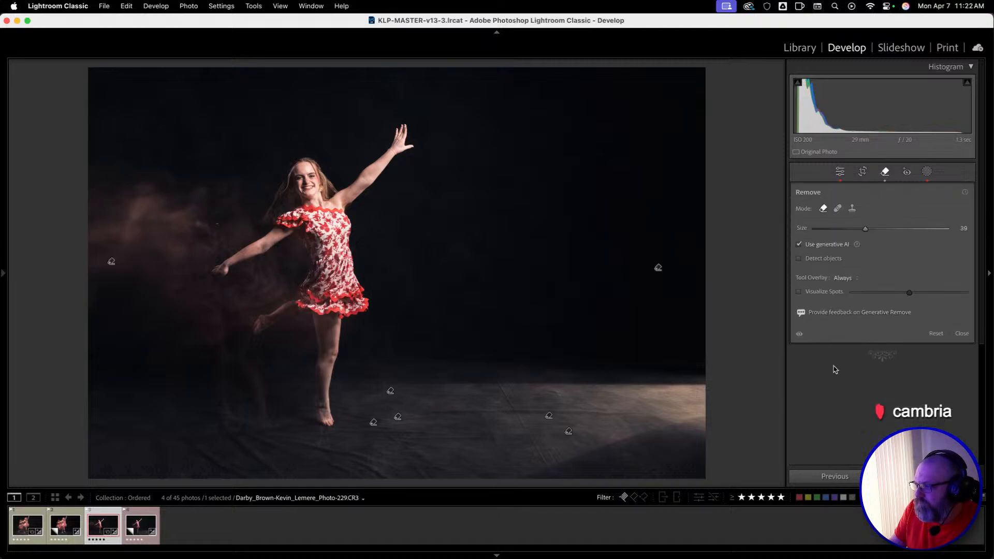
{"action": "left_click", "coordinate": [800, 335]}
{"action": "left_click", "coordinate": [799, 335]}
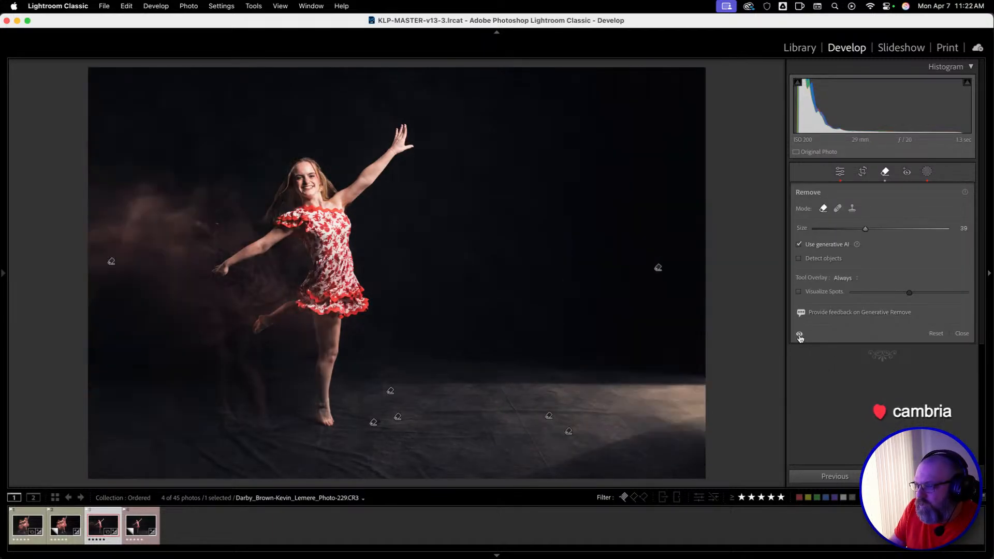
{"action": "left_click", "coordinate": [800, 335]}
{"action": "left_click", "coordinate": [799, 335]}
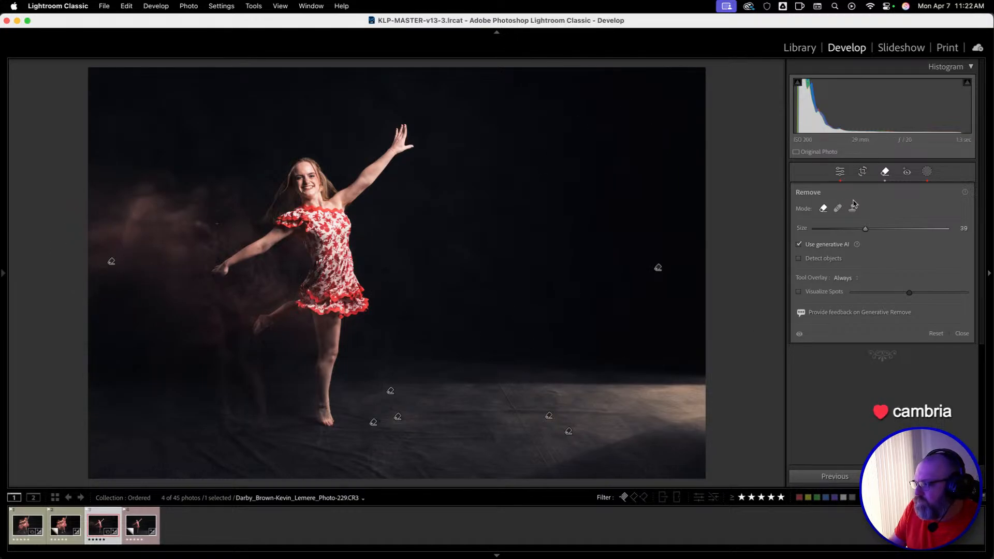
Alternate between the original Photo-229 and its virtual copy to compare their backdrops and the motion blur behind the dancer.
{"action": "key", "text": "Right"}
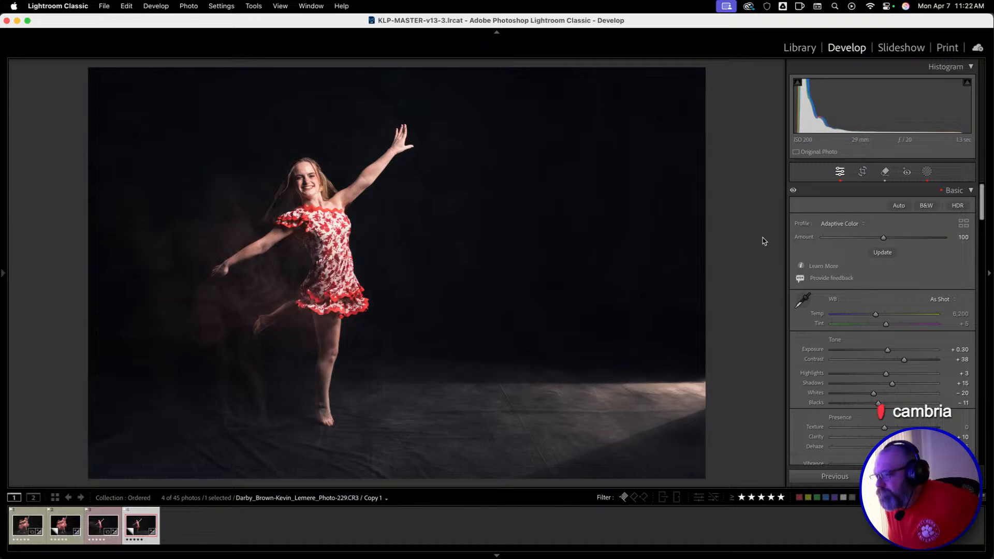
{"action": "key", "text": "Left"}
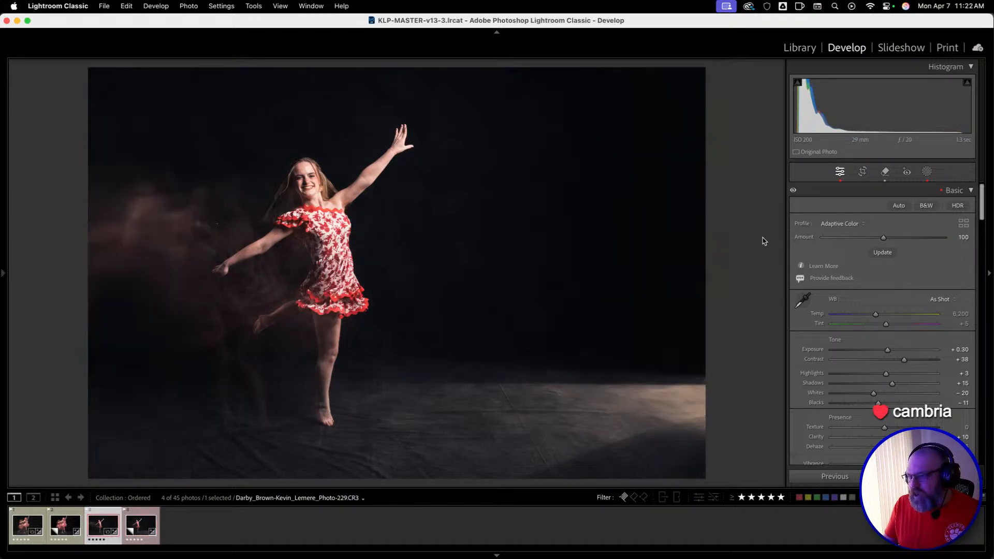
{"action": "key", "text": "Right"}
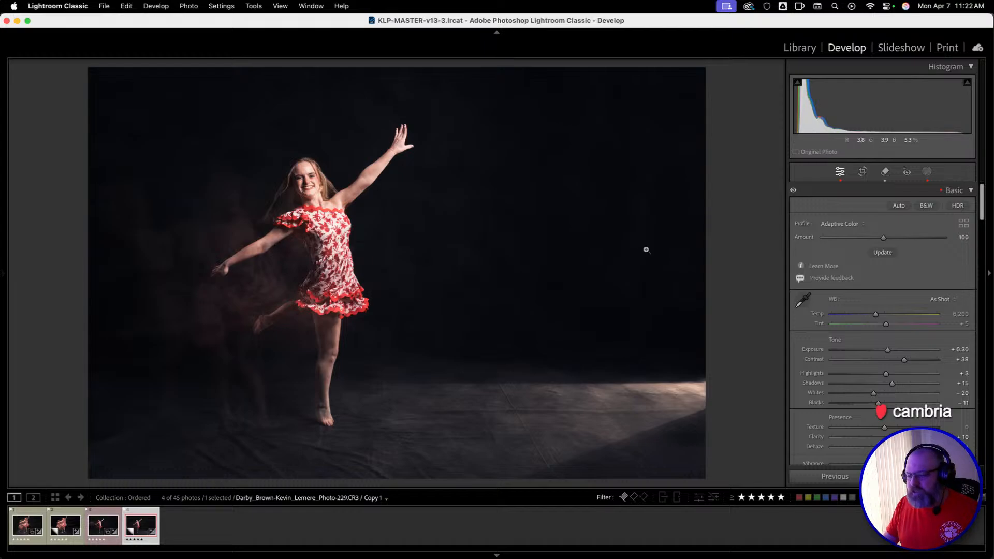
{"action": "key", "text": "Left"}
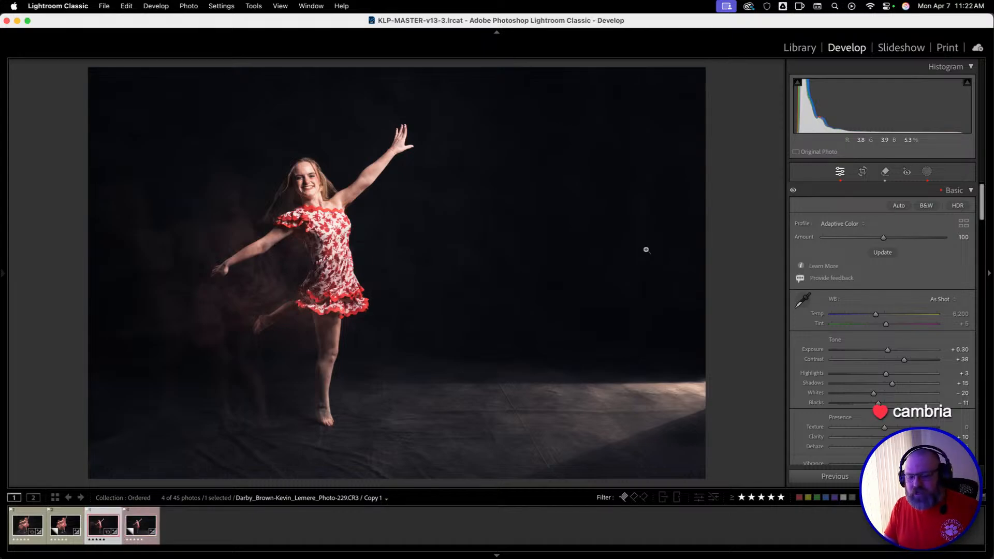
{"action": "key", "text": "Right"}
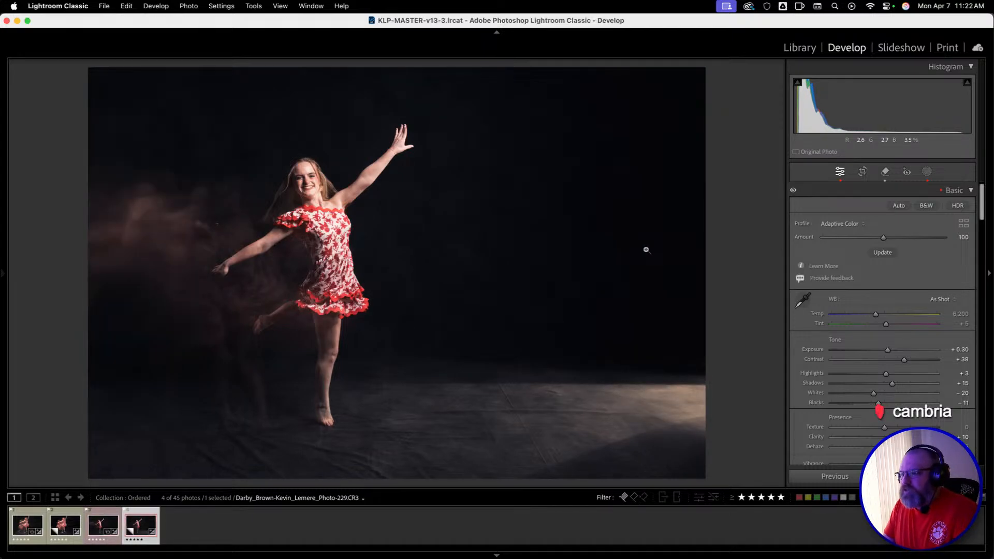
{"action": "key", "text": "Left"}
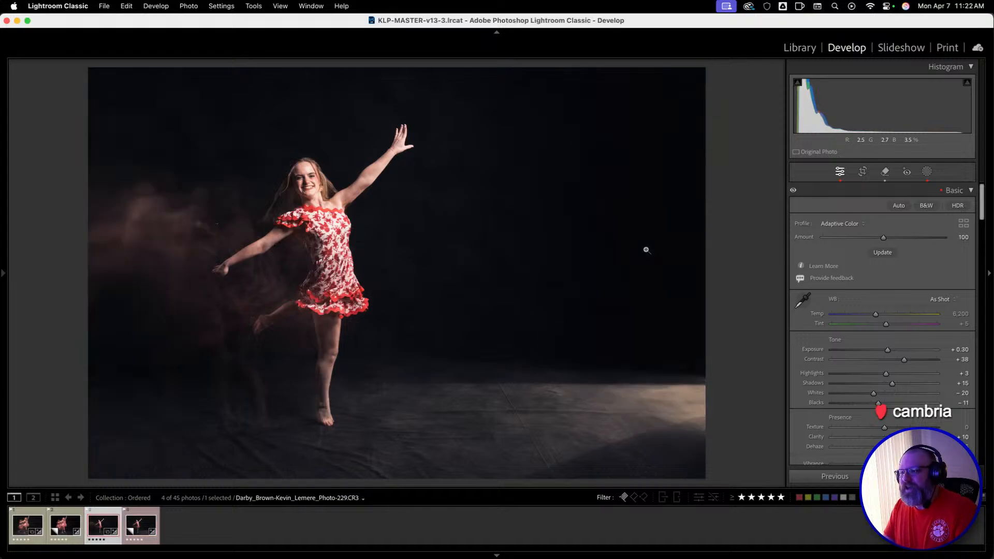
{"action": "key", "text": "Right"}
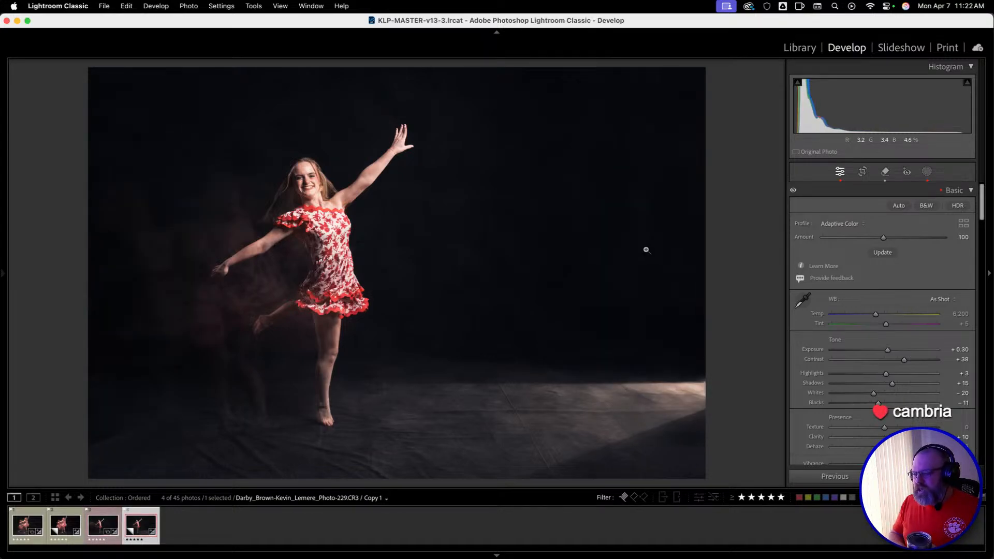
{"action": "key", "text": "Left"}
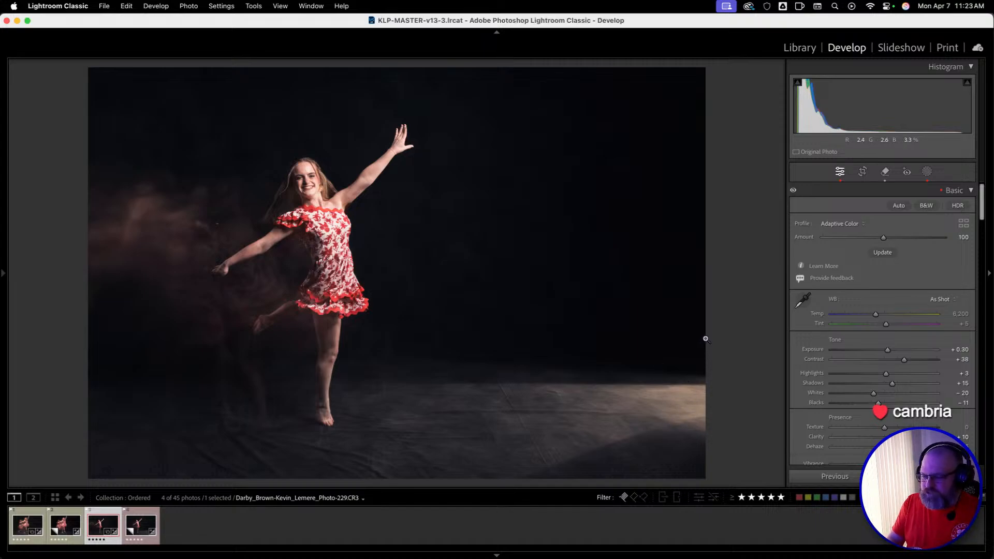
{"action": "key", "text": "Right"}
{"action": "key", "text": "Left"}
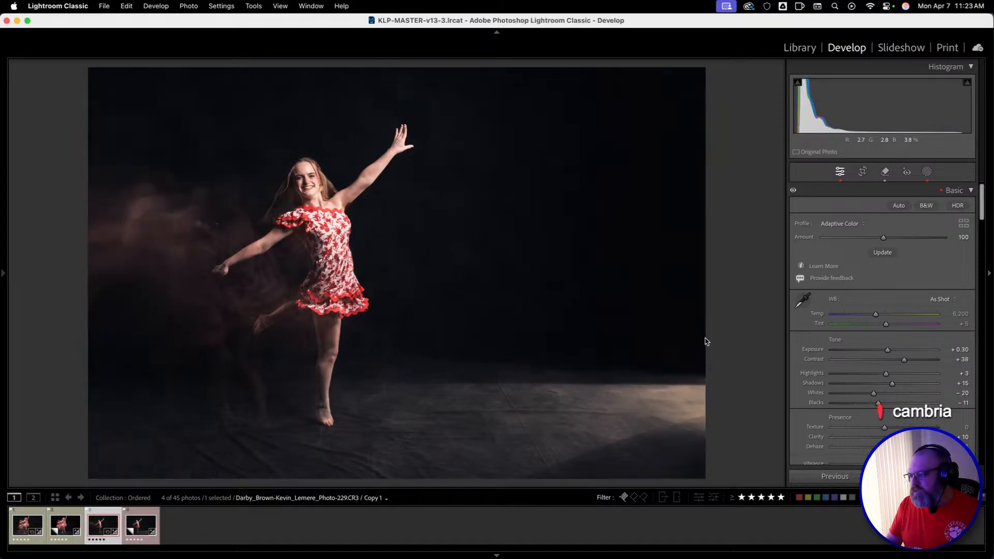
{"action": "key", "text": "Right"}
{"action": "key", "text": "Left"}
{"action": "key", "text": "Right"}
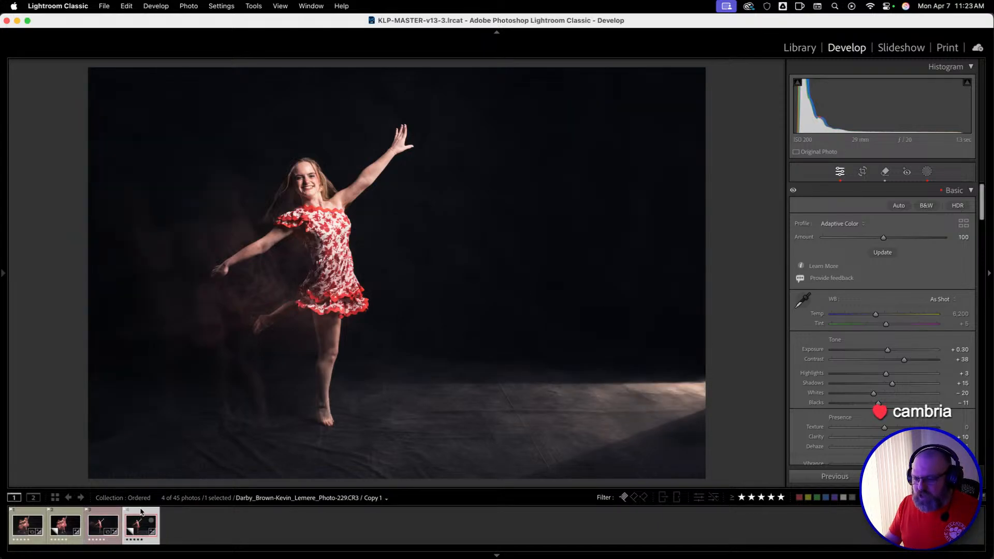
Select the virtual copies of Photo-210 and Photo-229 together and remove them.
{"action": "left_click", "coordinate": [67, 521], "text": "super"}
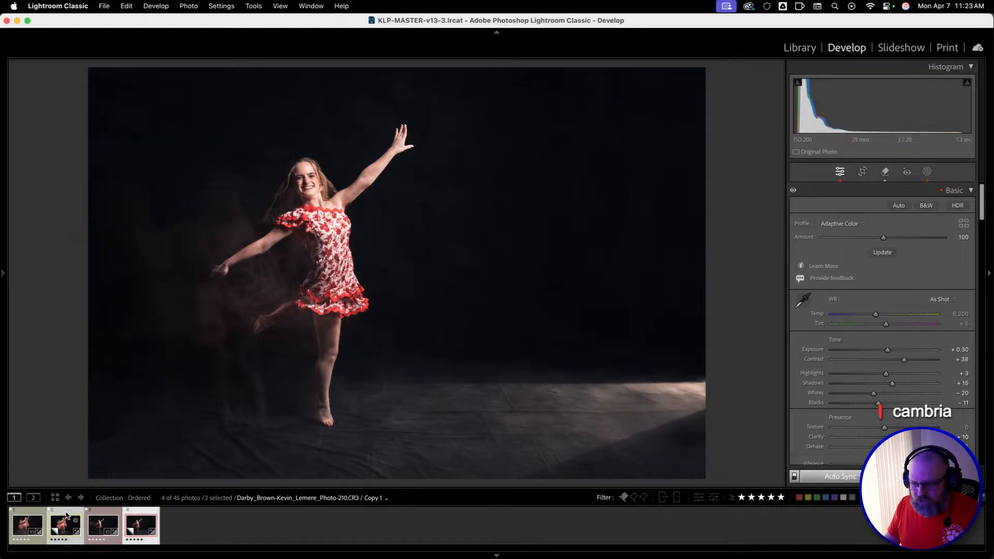
{"action": "right_click", "coordinate": [69, 523]}
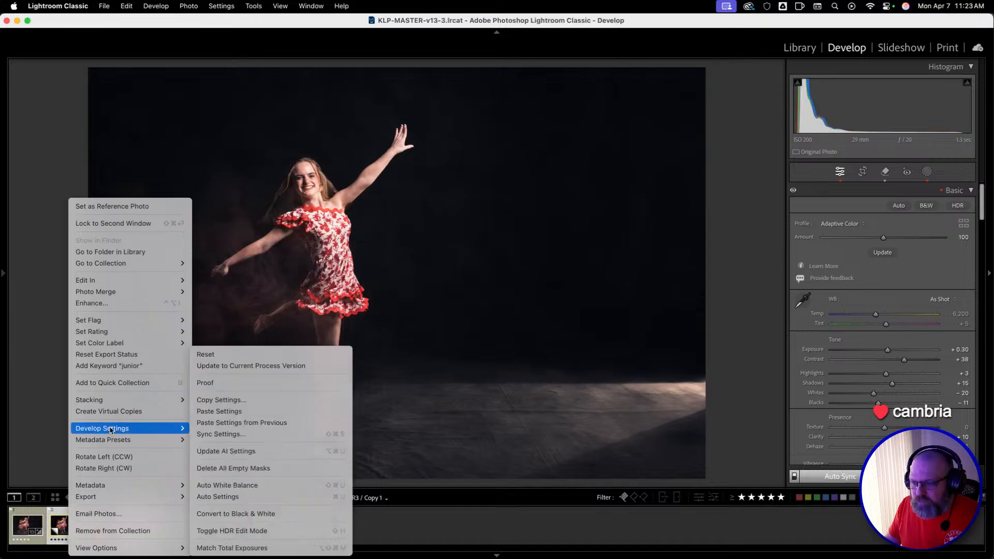
{"action": "left_click", "coordinate": [38, 299]}
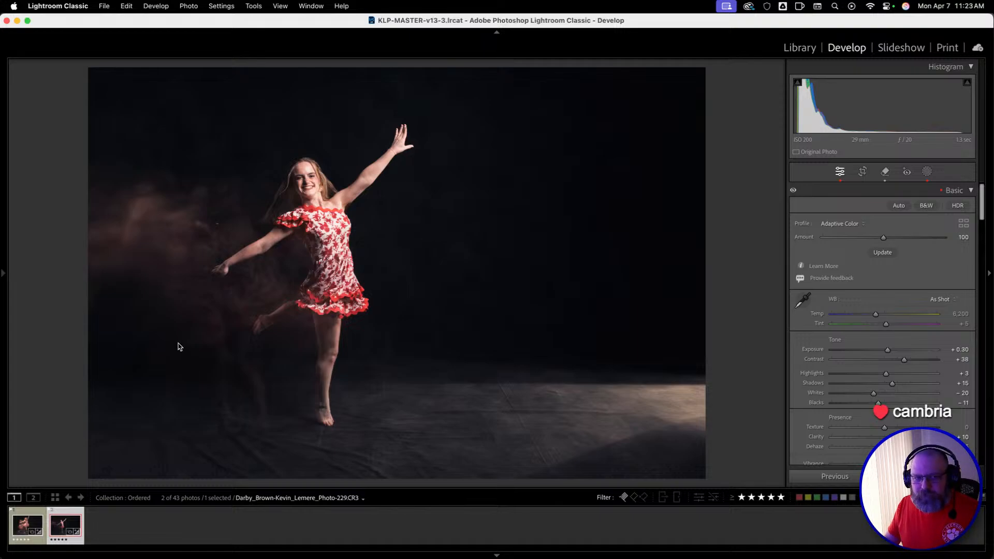
Show the collection in the Library grid filtered to one star and higher, with no photo selected.
{"action": "key", "text": "g"}
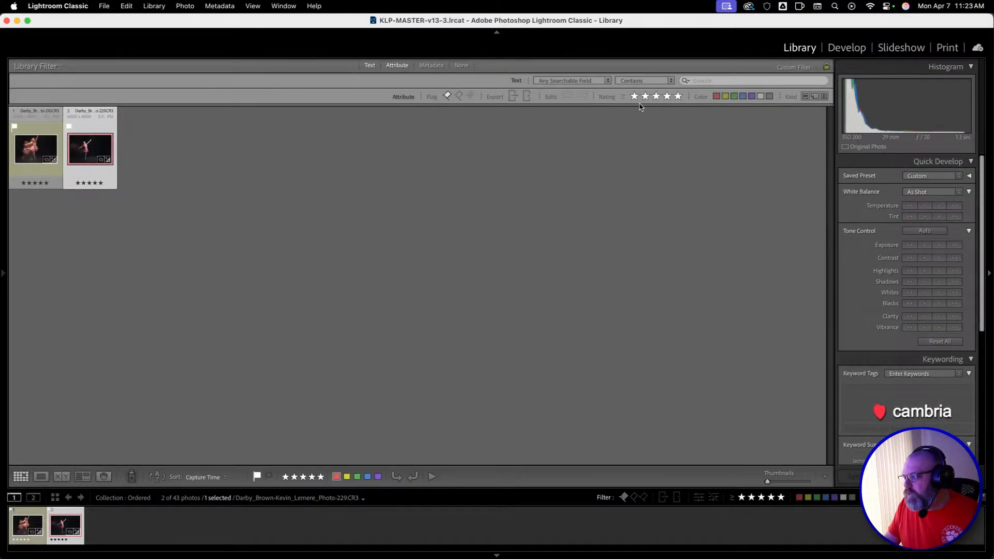
{"action": "left_click", "coordinate": [636, 97]}
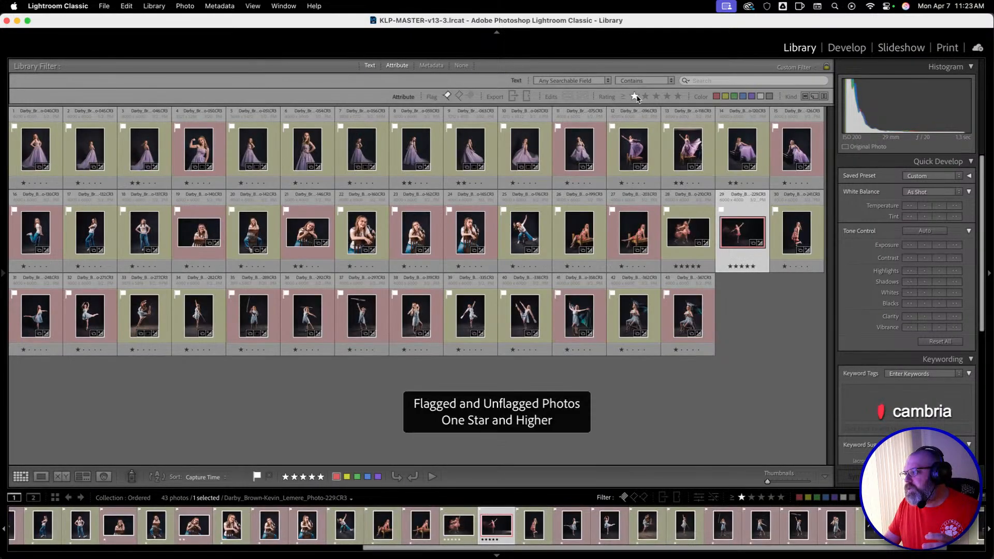
{"action": "left_click", "coordinate": [728, 322]}
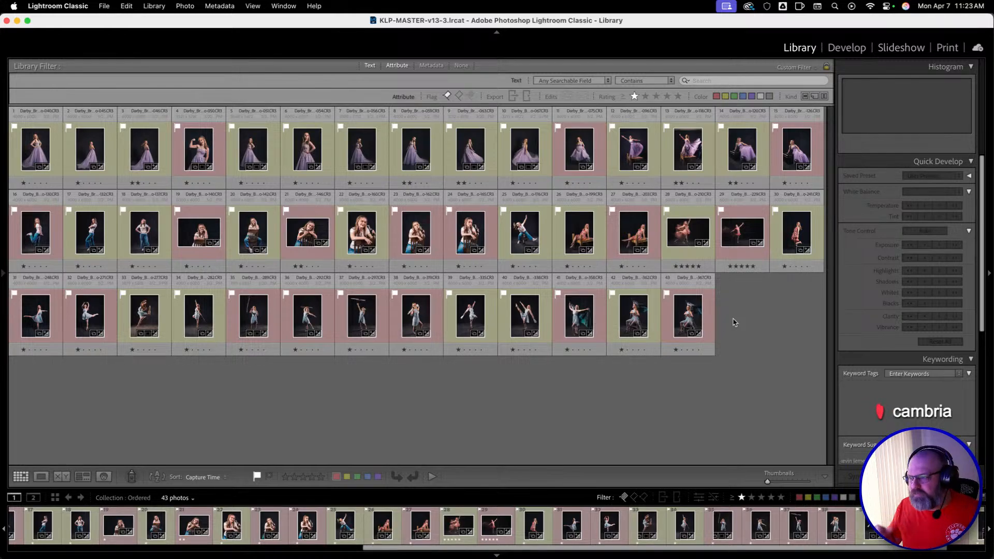
View the purple-dress Photo-118 enlarged and full screen, and return to the grid.
{"action": "left_click", "coordinate": [689, 150]}
{"action": "double_click", "coordinate": [683, 153]}
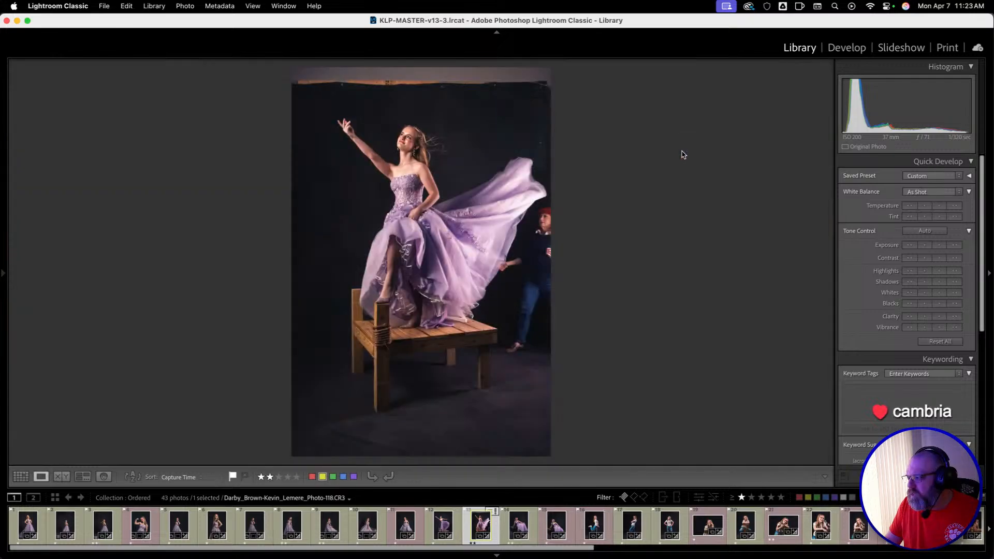
{"action": "key", "text": "f"}
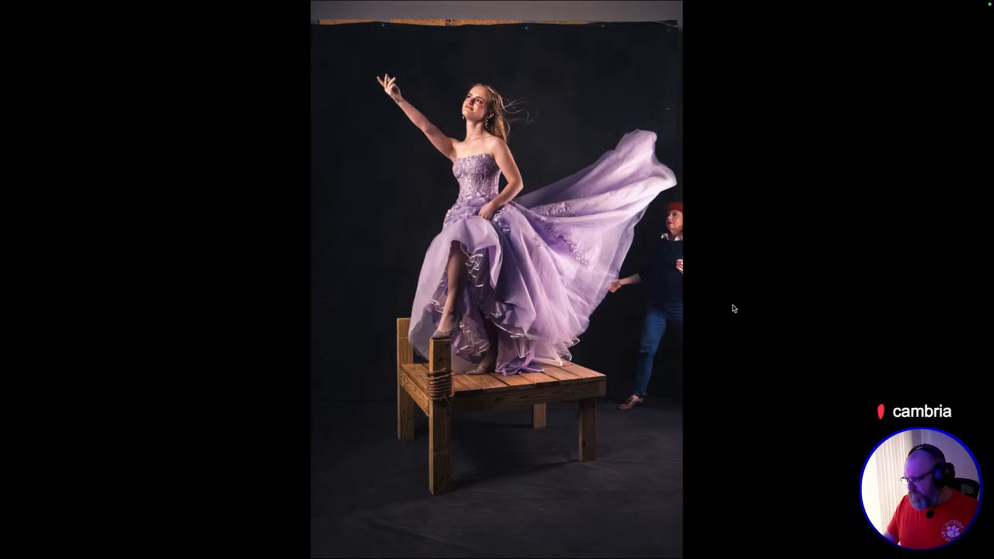
{"action": "key", "text": "g"}
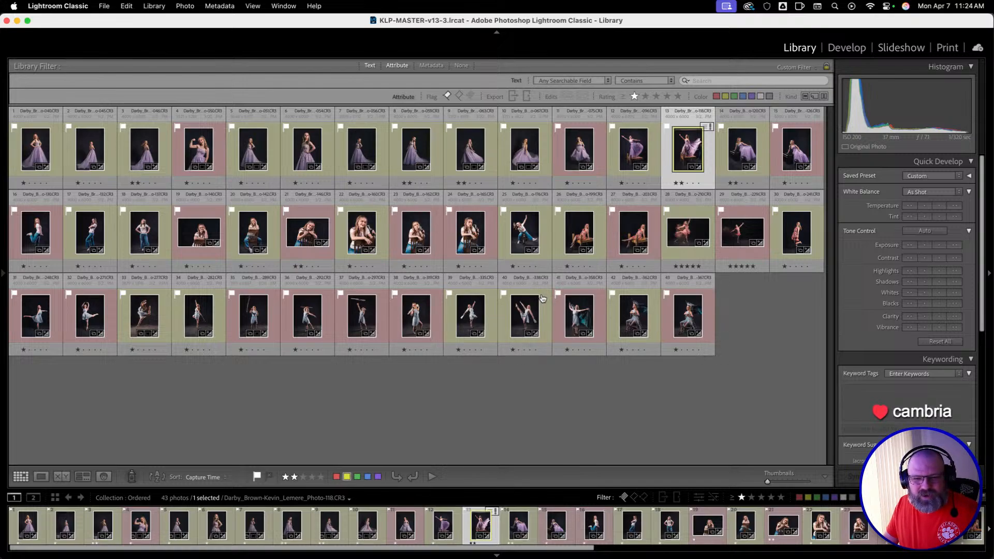
Switch to Photoshop (Beta), open the recent file 118 dock over water.psd and deselect its layers.
{"action": "key", "text": "super+Tab"}
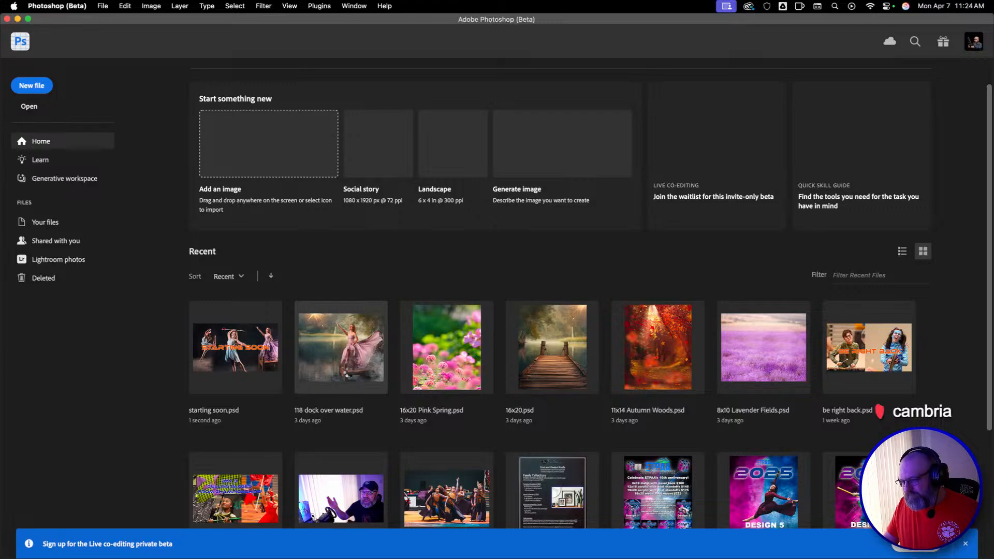
{"action": "left_click", "coordinate": [347, 371]}
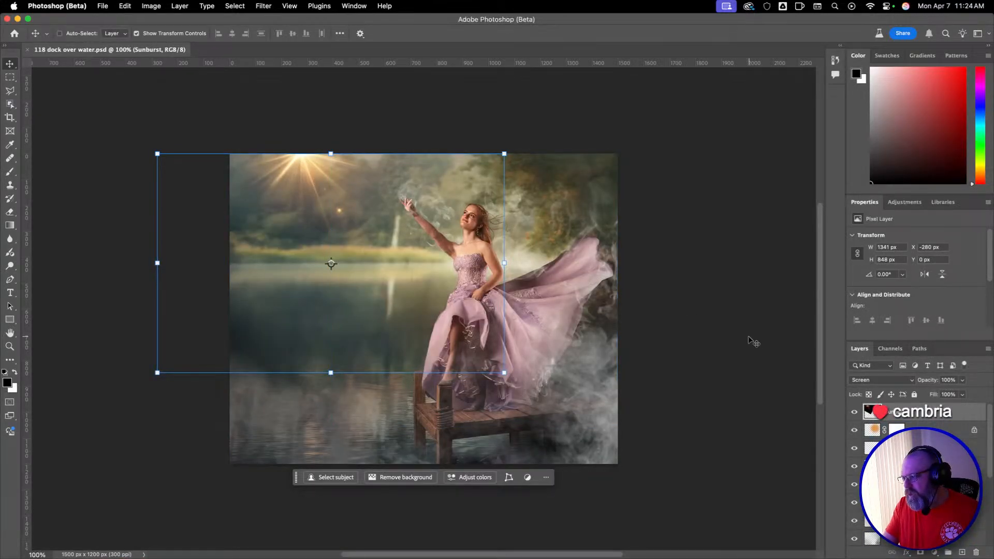
{"action": "left_click", "coordinate": [753, 341]}
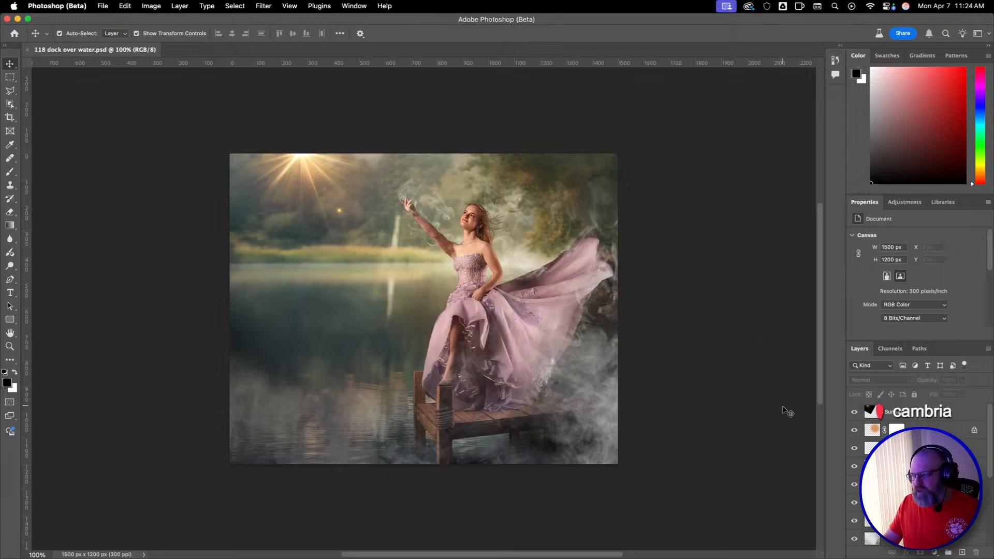
Turn the masked Photo-118 copy 2 layer and the Photo-118 layer below it off and on to inspect each one's contribution.
{"action": "scroll", "coordinate": [922, 458], "scroll_direction": "down", "scroll_amount": 6}
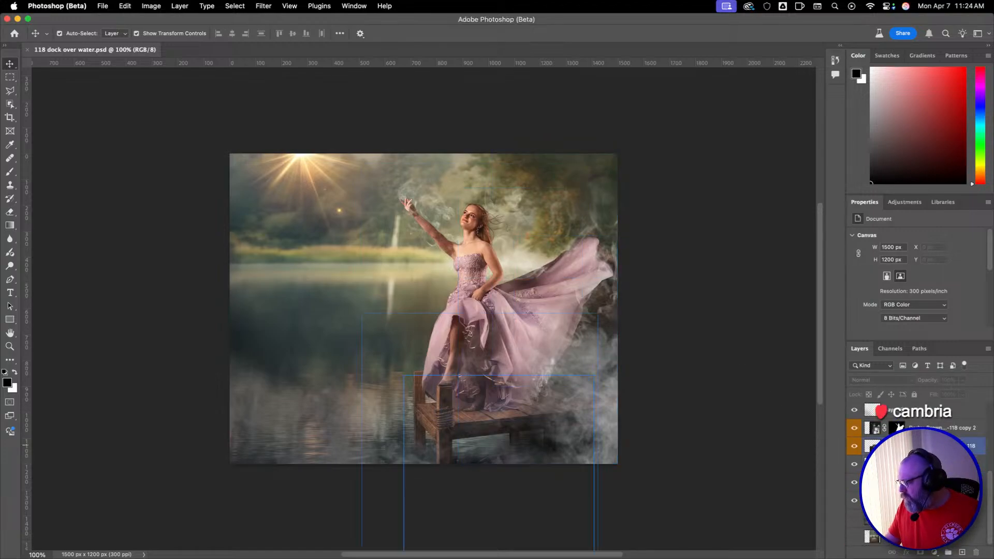
{"action": "left_click", "coordinate": [940, 427]}
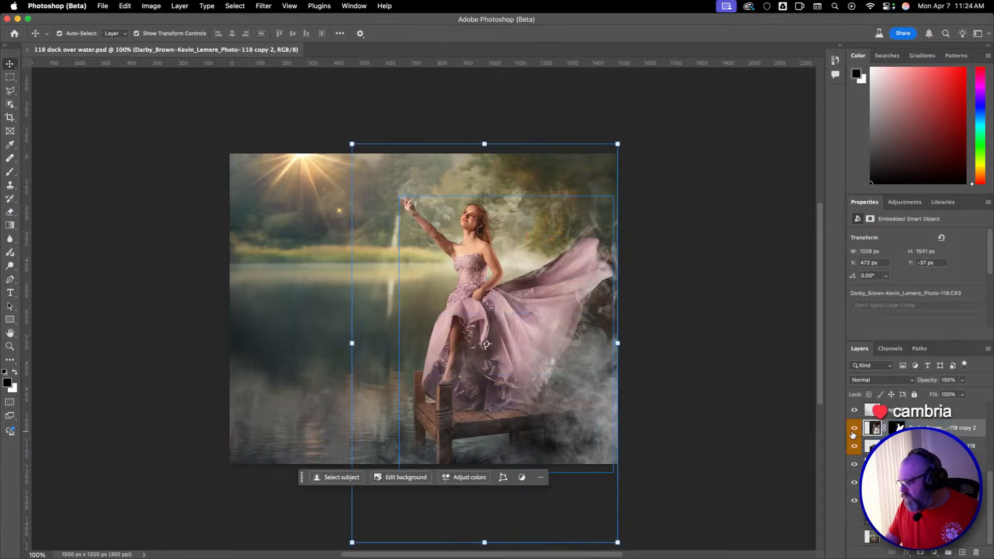
{"action": "left_click", "coordinate": [854, 428]}
{"action": "left_click", "coordinate": [854, 429]}
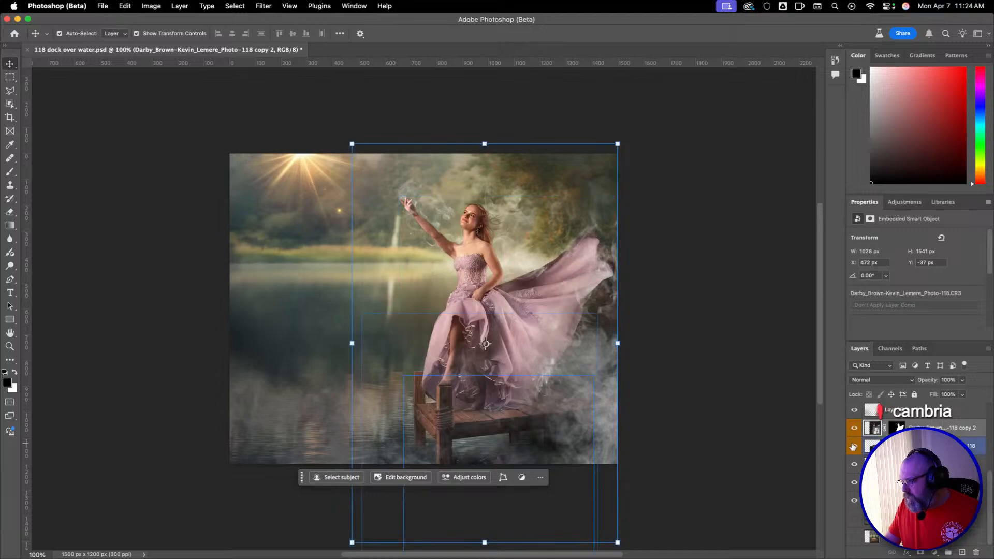
{"action": "left_click", "coordinate": [855, 446]}
{"action": "left_click", "coordinate": [854, 447]}
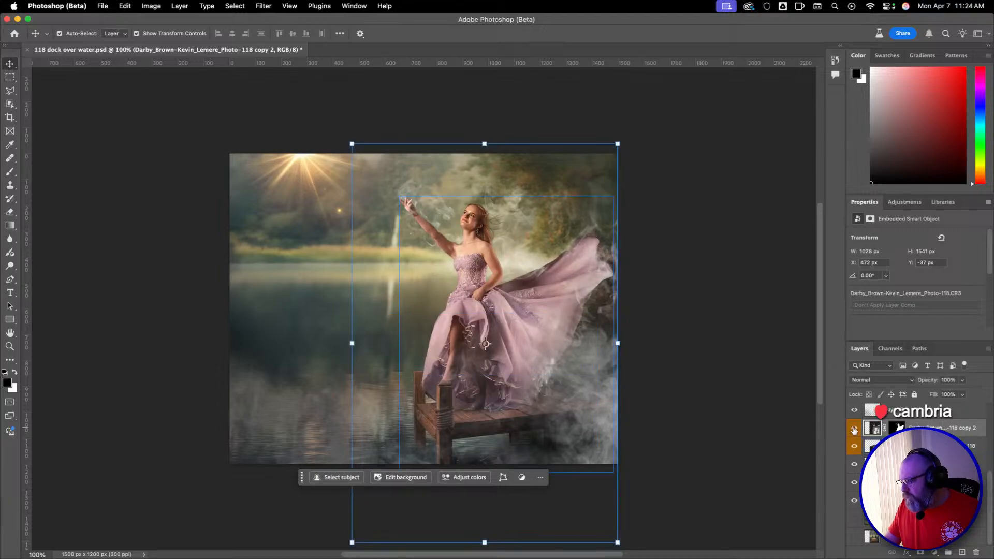
{"action": "left_click", "coordinate": [855, 443]}
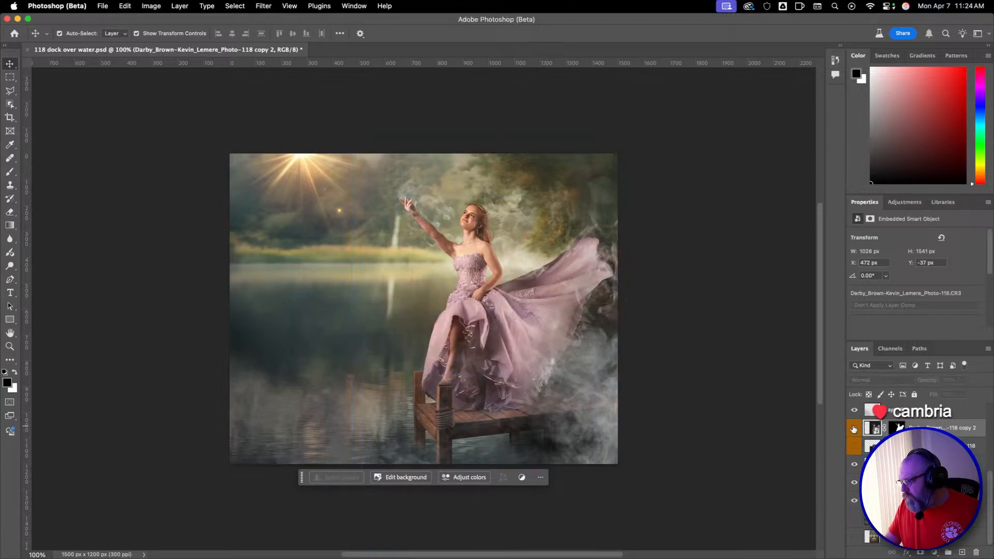
{"action": "left_click", "coordinate": [855, 443]}
Compare the scene with the lower lake background layer off and on, and show the alternative background beneath it instead.
{"action": "left_click", "coordinate": [855, 501]}
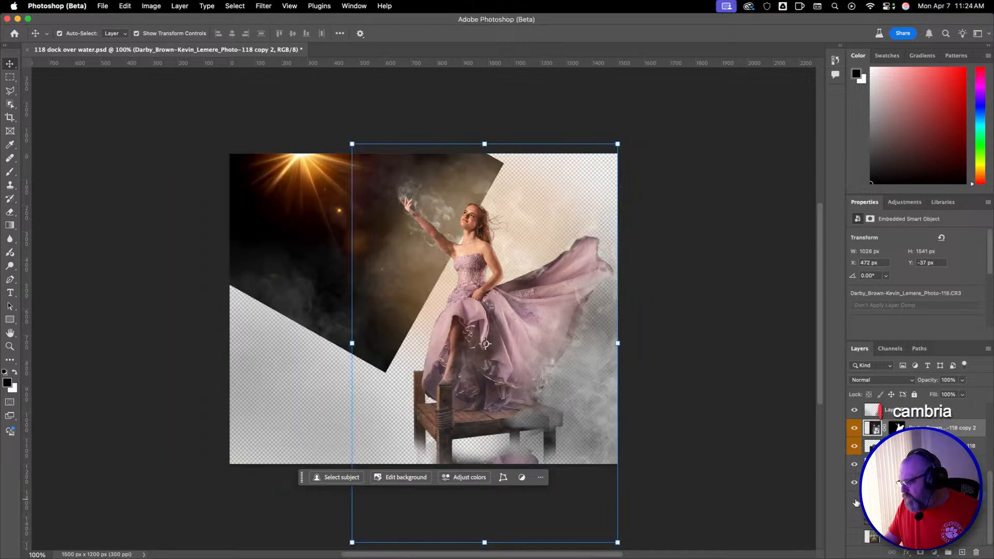
{"action": "left_click", "coordinate": [855, 501]}
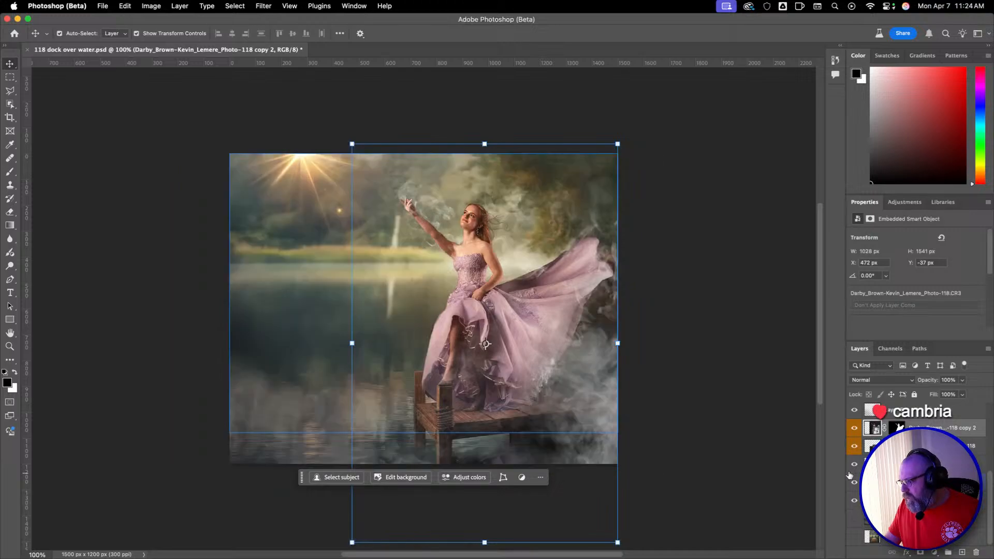
{"action": "left_click", "coordinate": [855, 501]}
{"action": "left_click", "coordinate": [855, 501]}
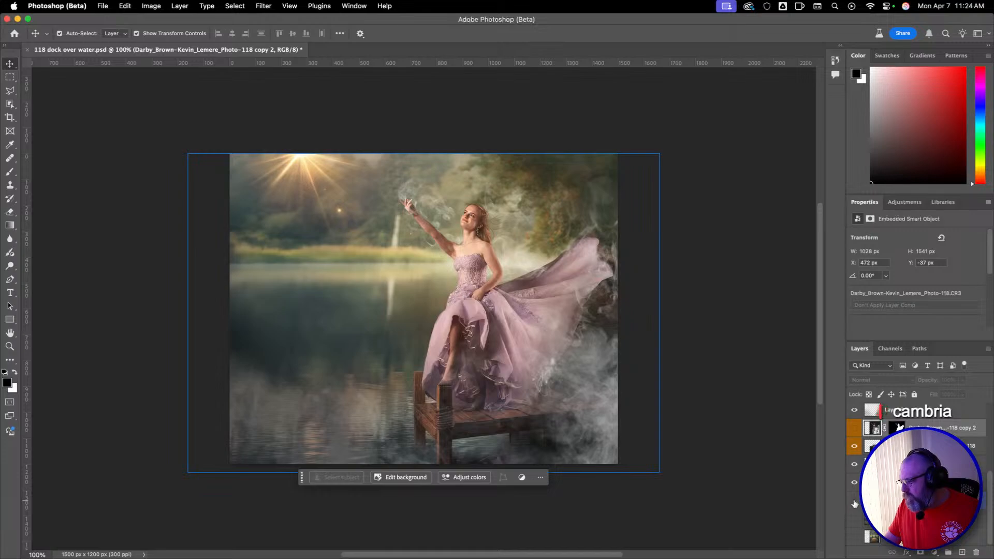
{"action": "left_click", "coordinate": [854, 501]}
{"action": "left_click", "coordinate": [855, 519]}
Toggle the masked dancer layer to compare the lake scene with and without her.
{"action": "left_click", "coordinate": [854, 428]}
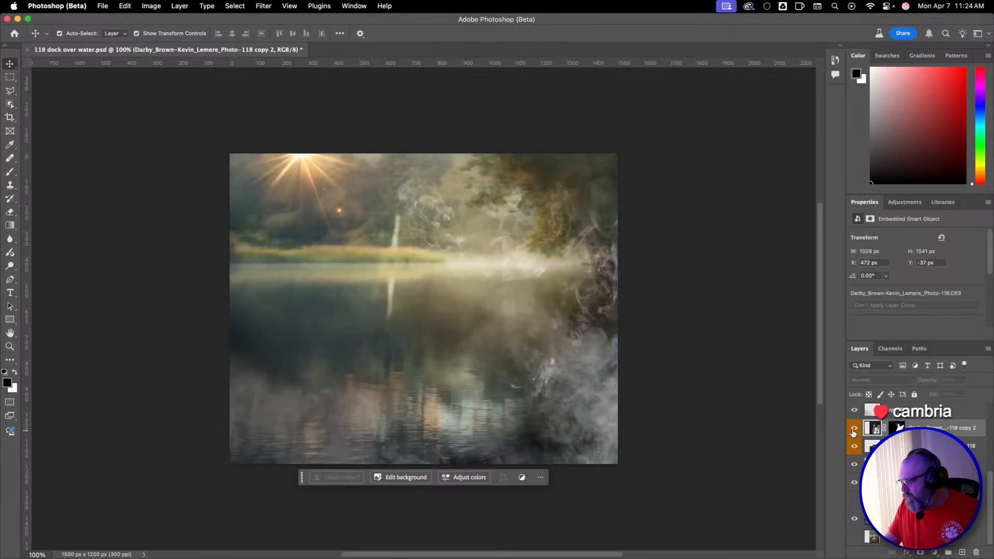
{"action": "left_click", "coordinate": [855, 428]}
{"action": "left_click", "coordinate": [855, 429]}
{"action": "left_click", "coordinate": [854, 428]}
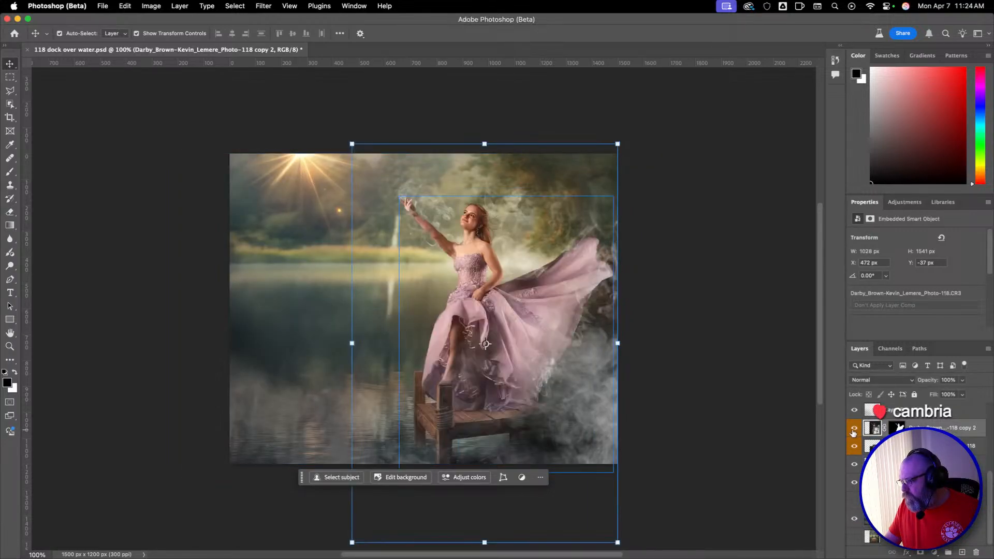
Check the upper lake background layer once more, and hide it along with both Photo-118 dancer layers.
{"action": "left_click", "coordinate": [855, 501]}
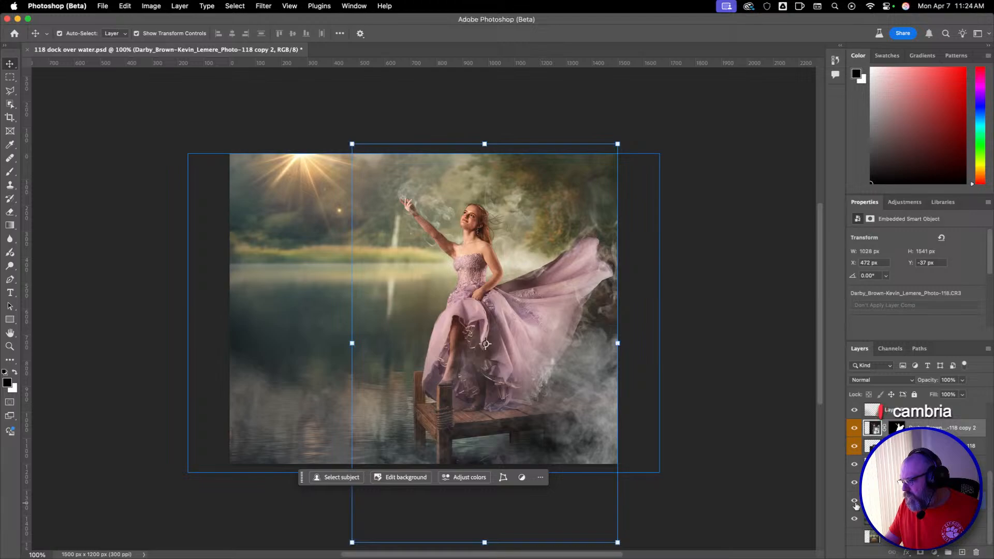
{"action": "left_click", "coordinate": [854, 502]}
{"action": "left_click", "coordinate": [854, 429]}
{"action": "left_click", "coordinate": [854, 448]}
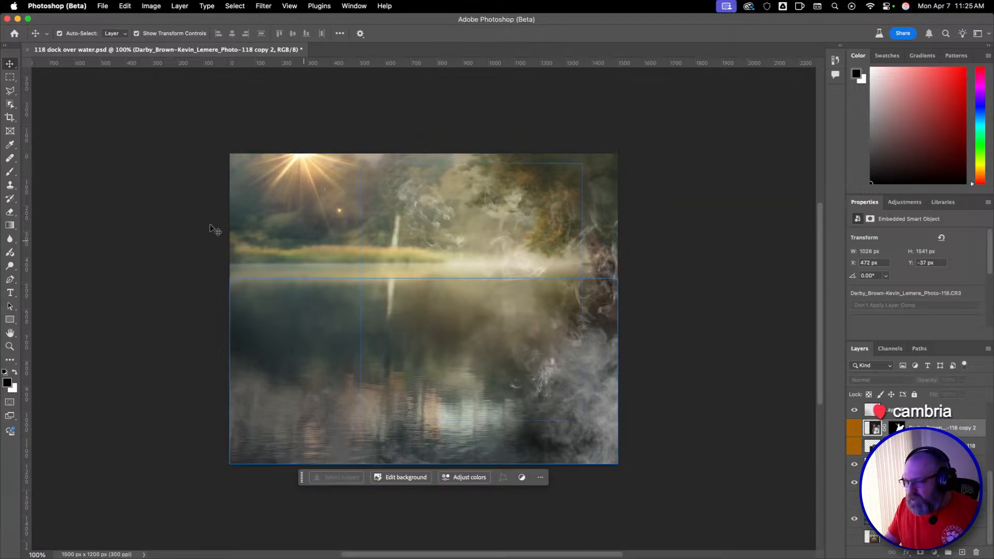
Try placing the Photo-118 JPG with its dark studio backdrop as a new layer over the lake scene.
{"action": "key", "text": "super+Tab"}
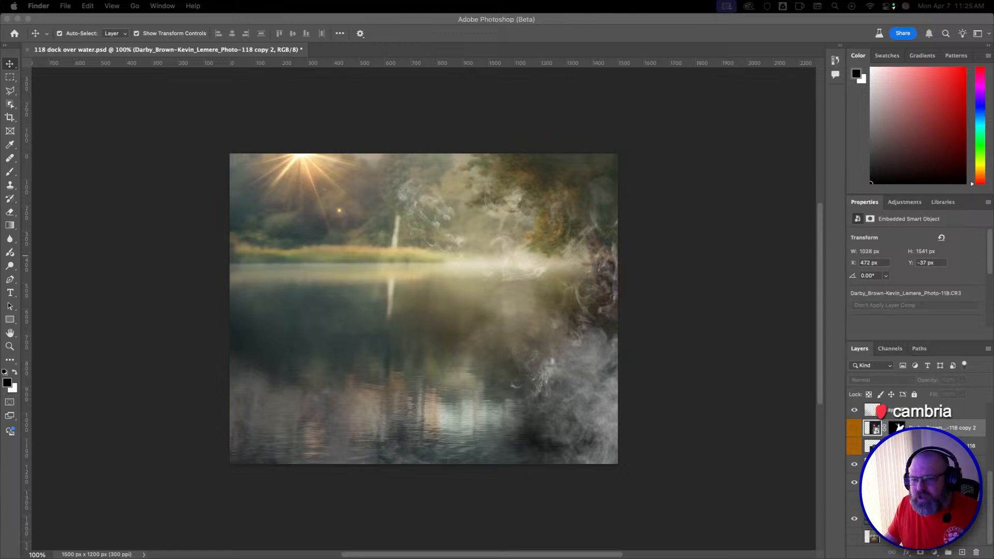
{"action": "left_click_drag", "start_coordinate": [386, 326], "coordinate": [468, 334]}
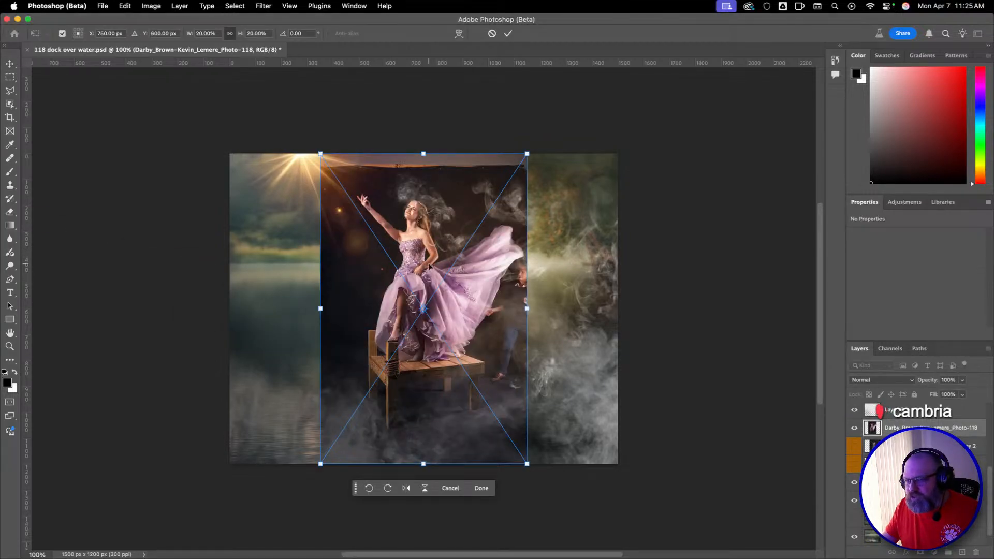
{"action": "left_click", "coordinate": [482, 488]}
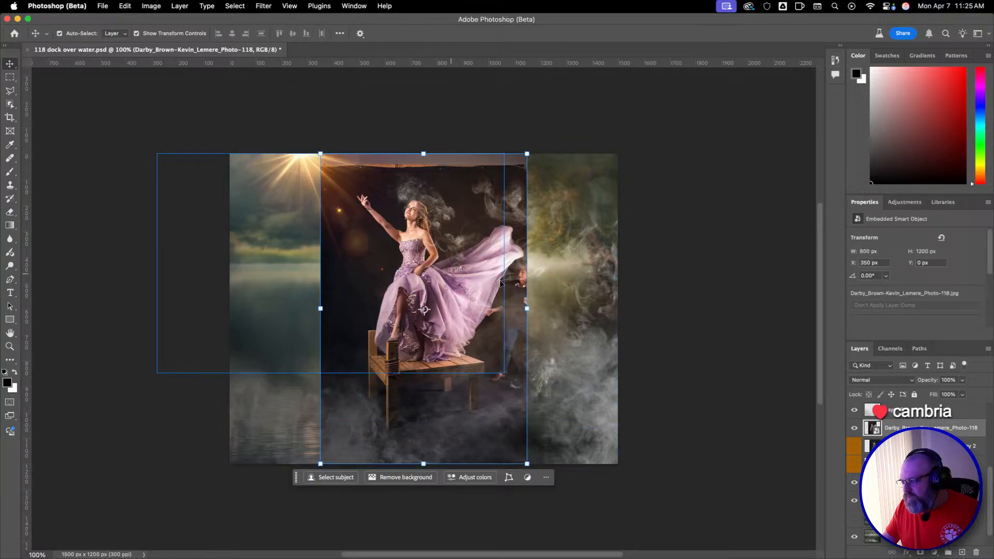
{"action": "key", "text": "super+z"}
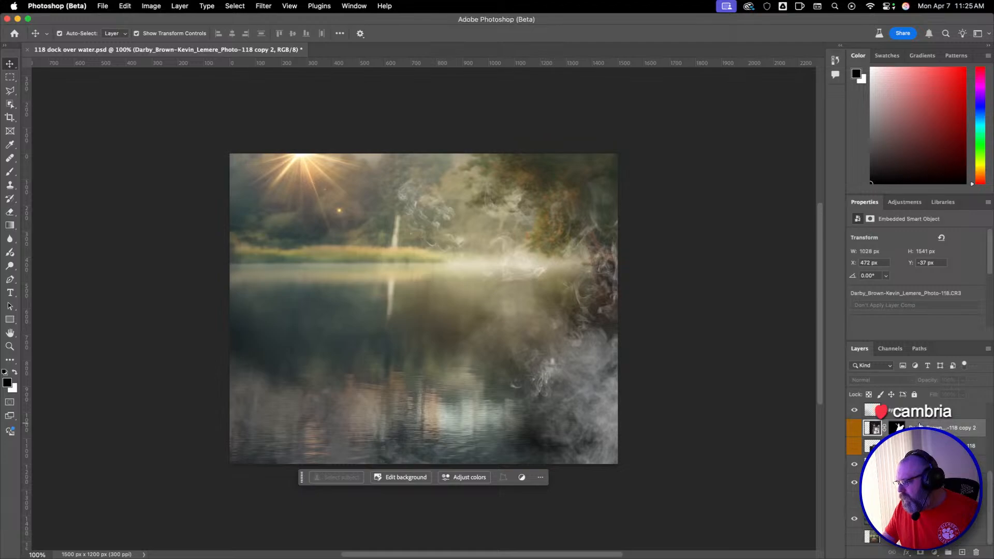
Show the masked dancer layer and inspect her raised arm and face at 500% zoom, with the layer off and on.
{"action": "left_click", "coordinate": [854, 427]}
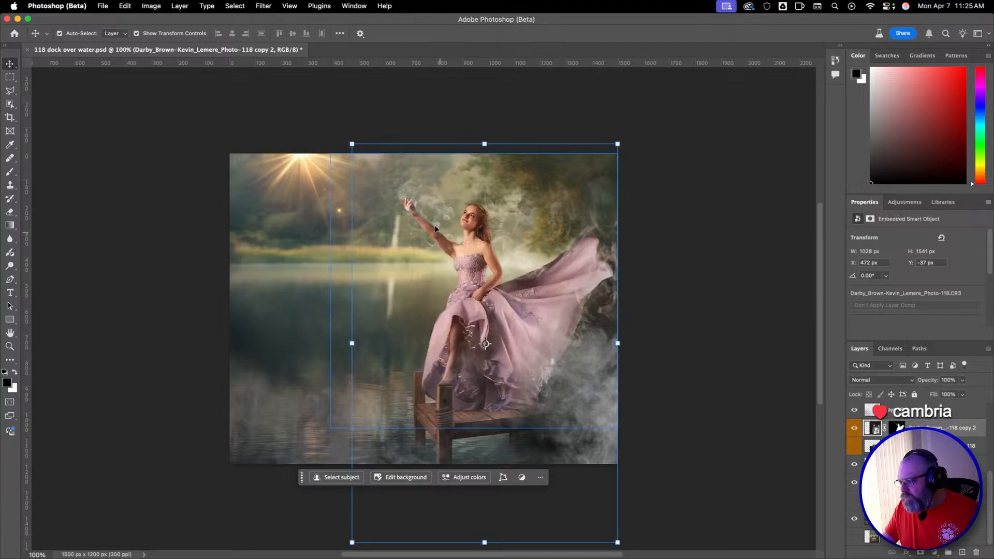
{"action": "key", "text": "z"}
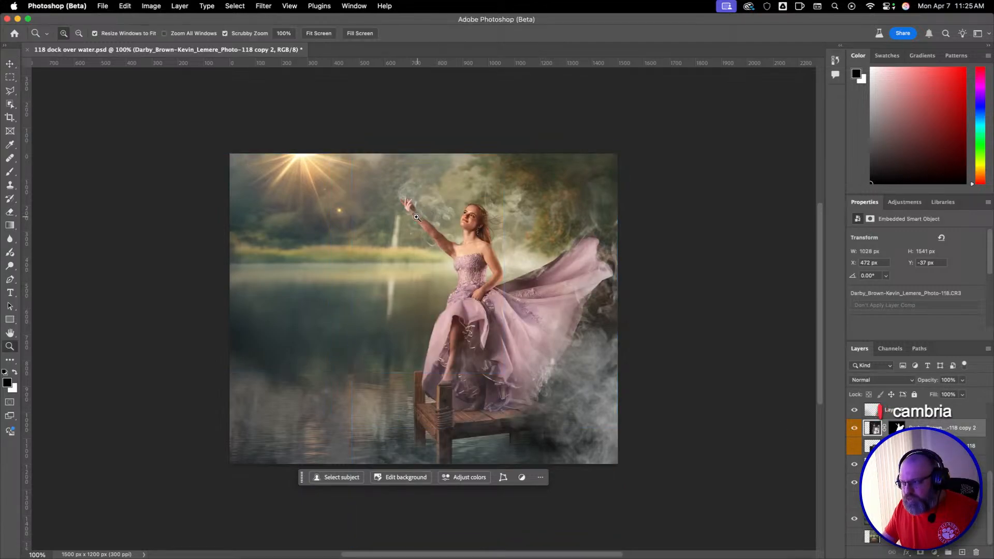
{"action": "left_click", "coordinate": [433, 220]}
{"action": "left_click", "coordinate": [420, 214]}
{"action": "left_click", "coordinate": [420, 210]}
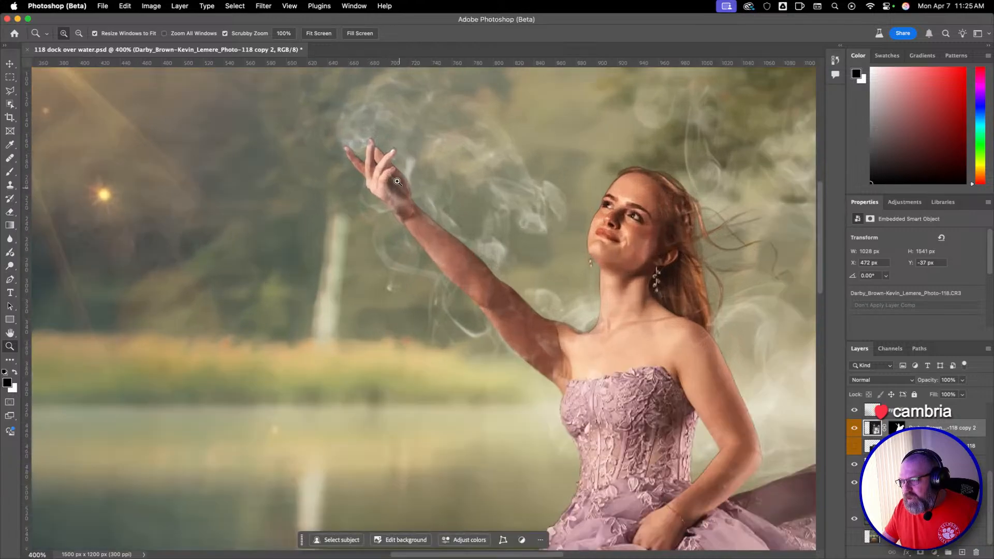
{"action": "left_click", "coordinate": [418, 208]}
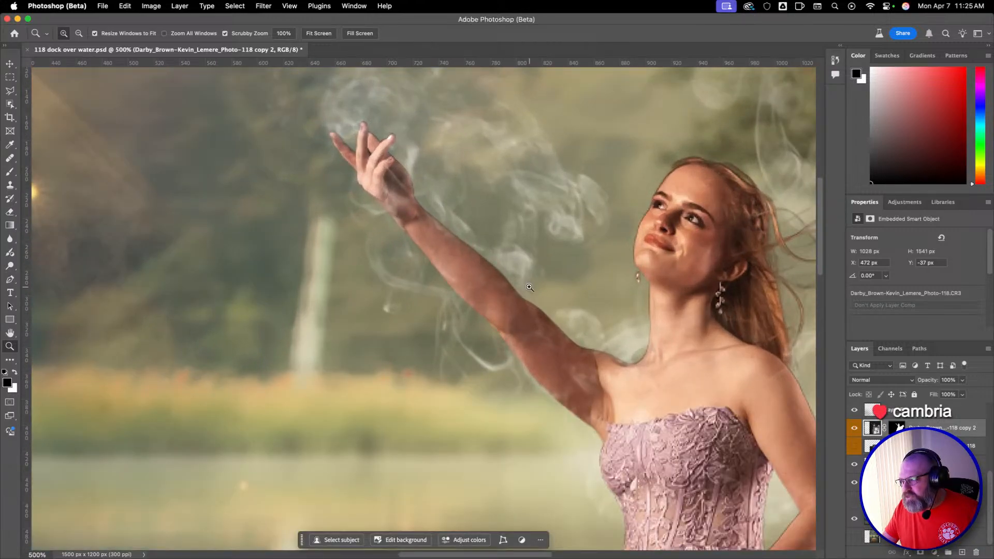
{"action": "key", "text": "v"}
{"action": "key", "text": "super+comma"}
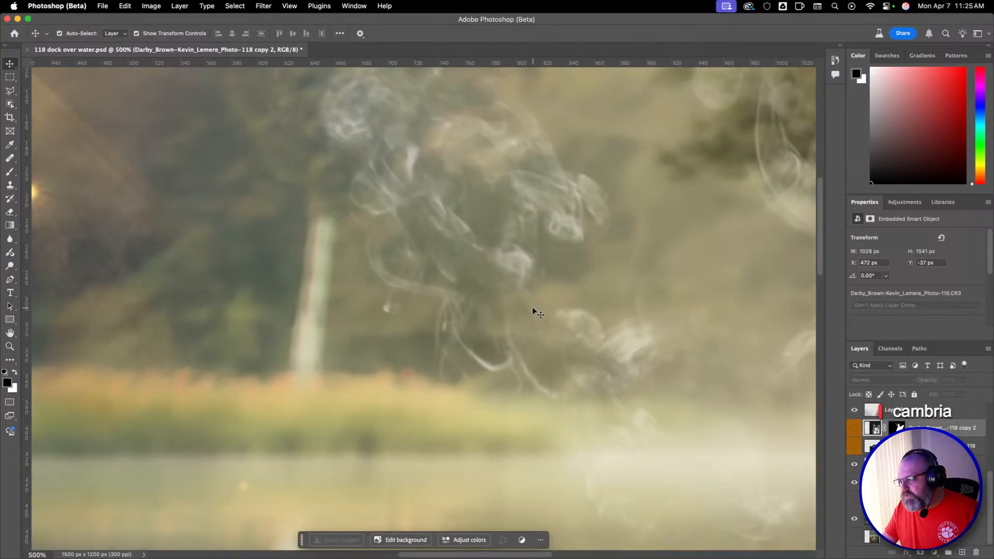
{"action": "left_click", "coordinate": [854, 429]}
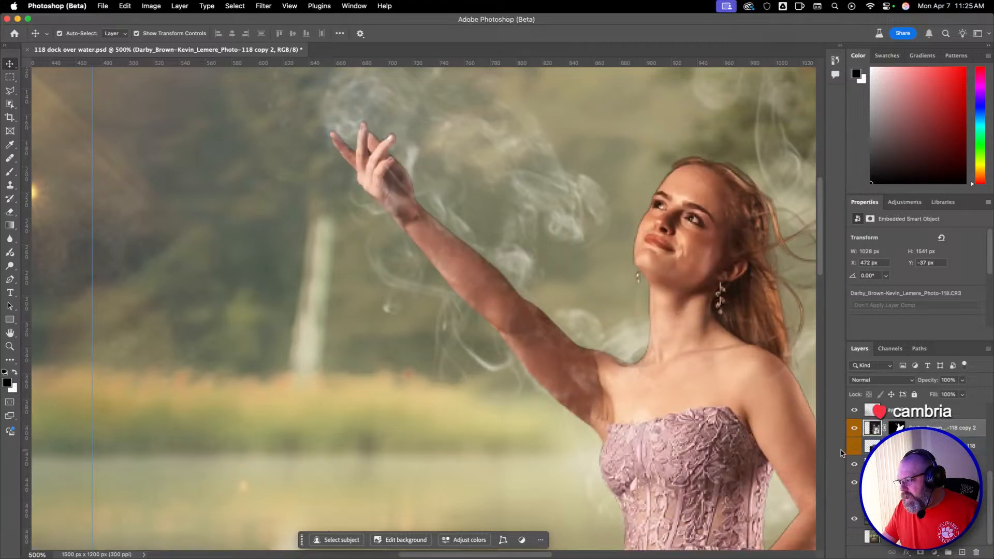
Examine the mask edges around the dancer's arm and shoulder up close, and review the whole composite at 100%.
{"action": "key", "text": "z"}
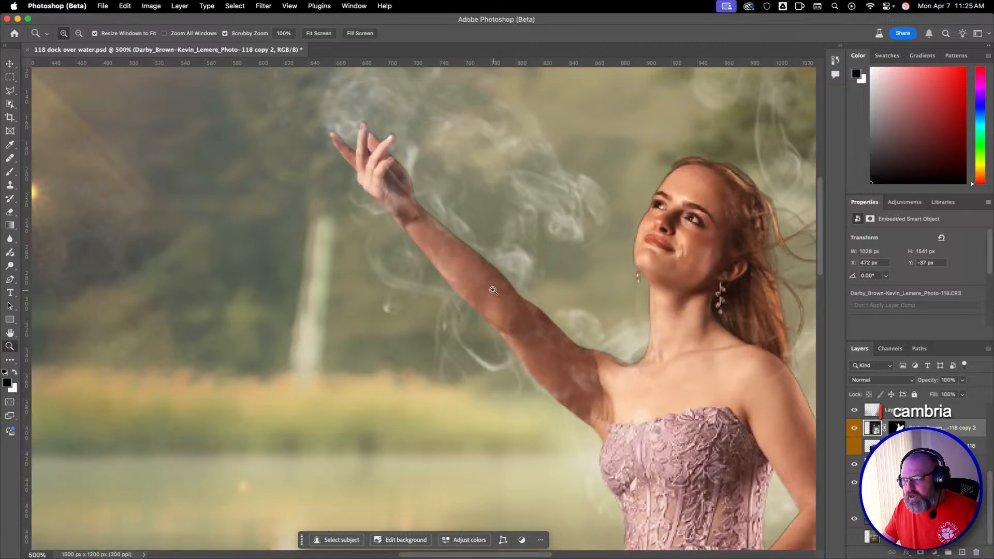
{"action": "left_click", "coordinate": [679, 421]}
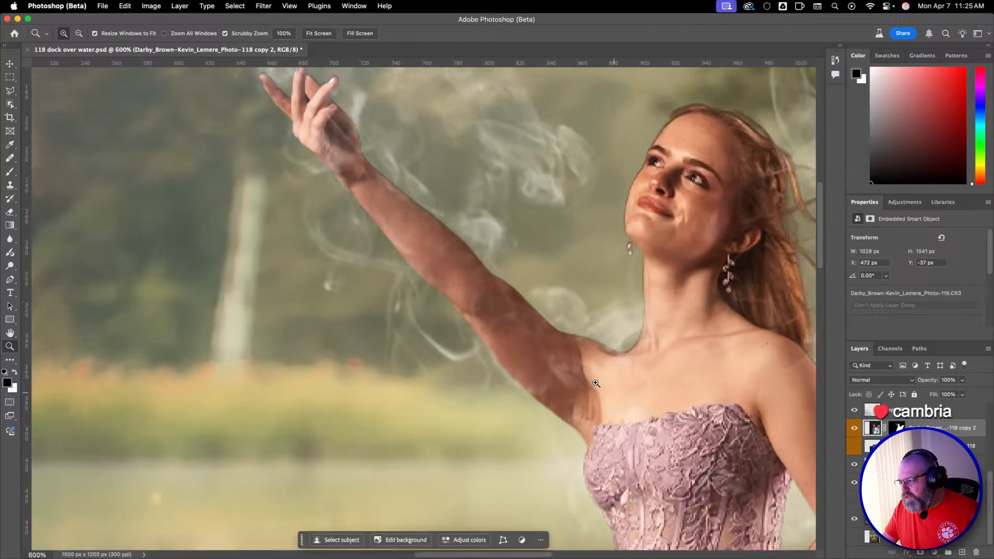
{"action": "left_click", "coordinate": [581, 369], "text": "alt"}
{"action": "left_click", "coordinate": [577, 362], "text": "alt"}
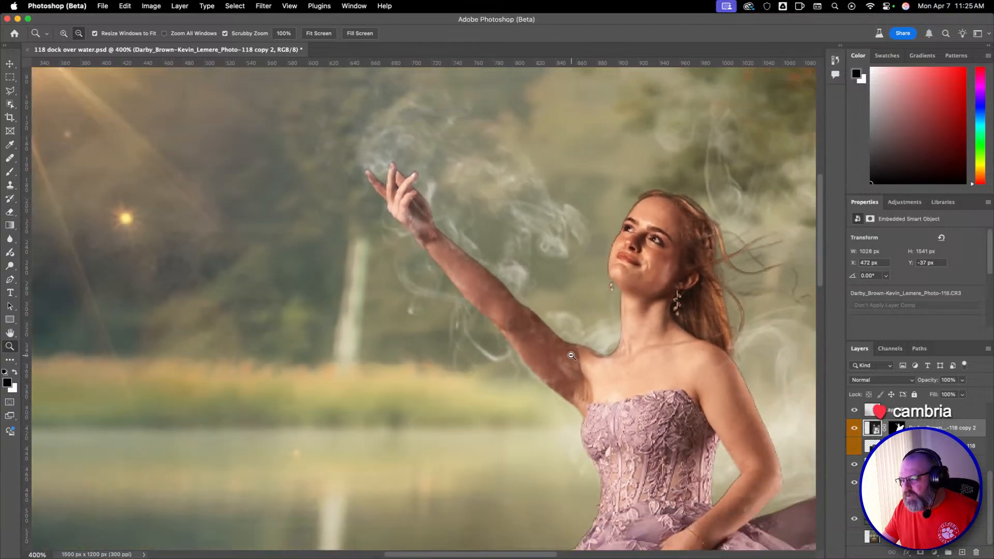
{"action": "left_click", "coordinate": [573, 357], "text": "alt"}
{"action": "key", "text": "super+0"}
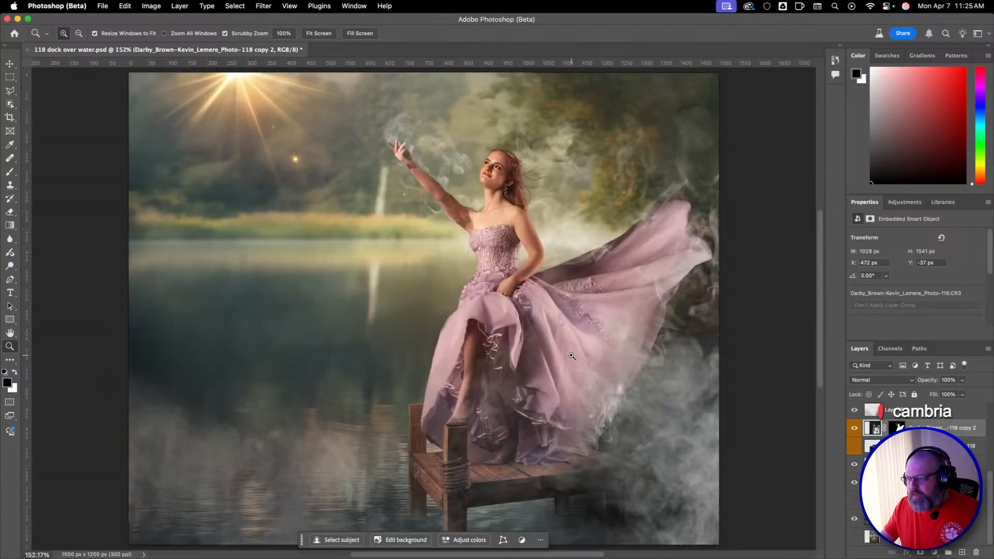
{"action": "key", "text": "super+1"}
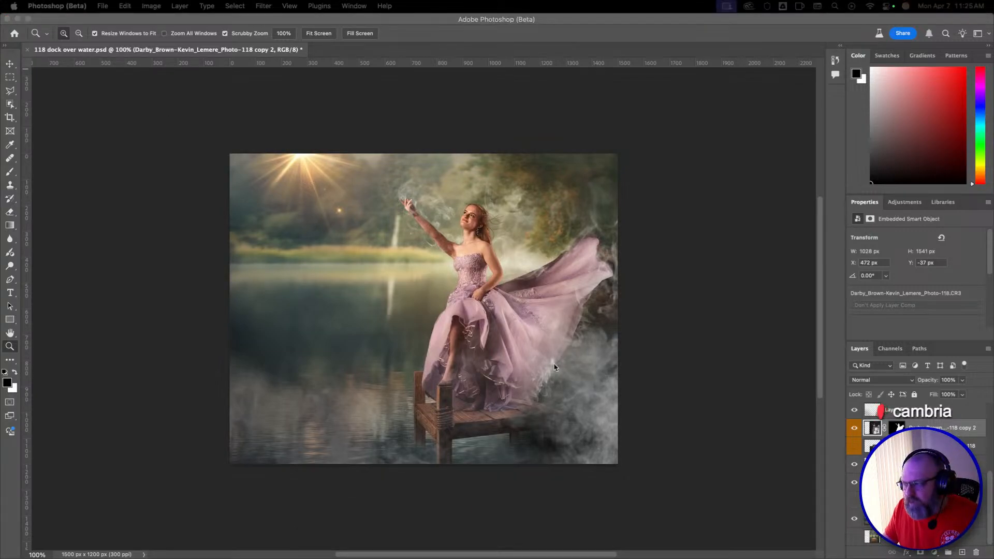
Hide the masked dancer layer, and try placing the background-free Photo-118 PNG over the lake at 21.89% scale.
{"action": "left_click", "coordinate": [853, 429]}
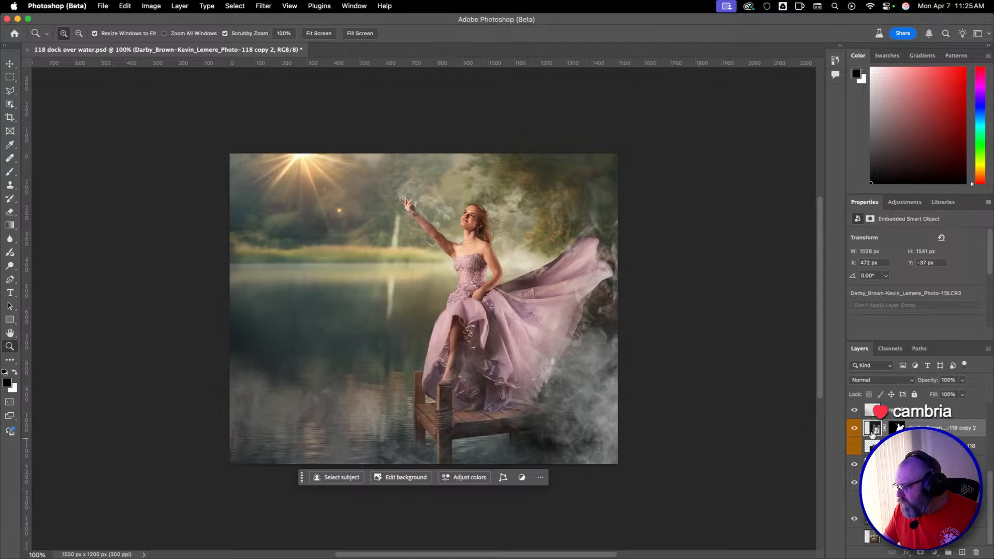
{"action": "left_click", "coordinate": [855, 427]}
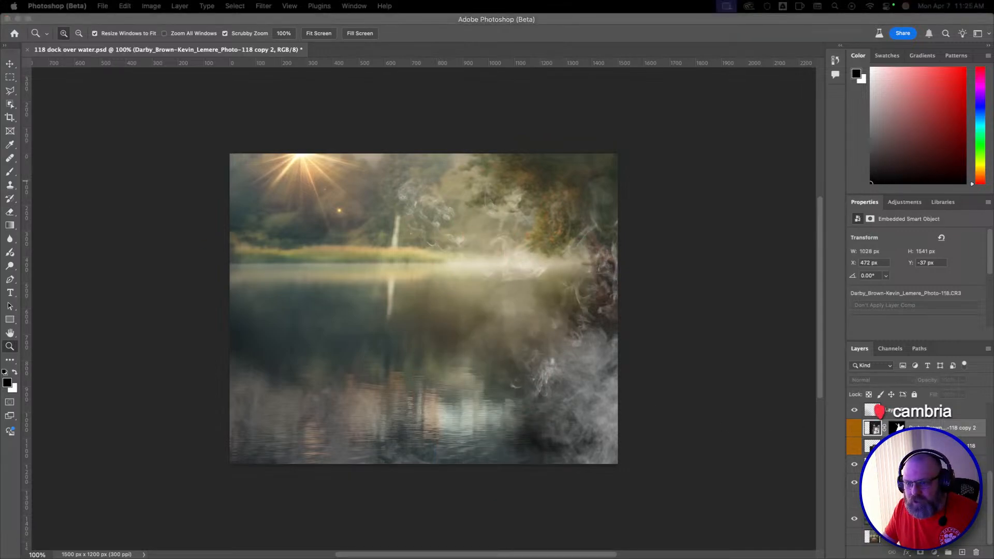
{"action": "left_click_drag", "start_coordinate": [0, 357], "coordinate": [574, 337]}
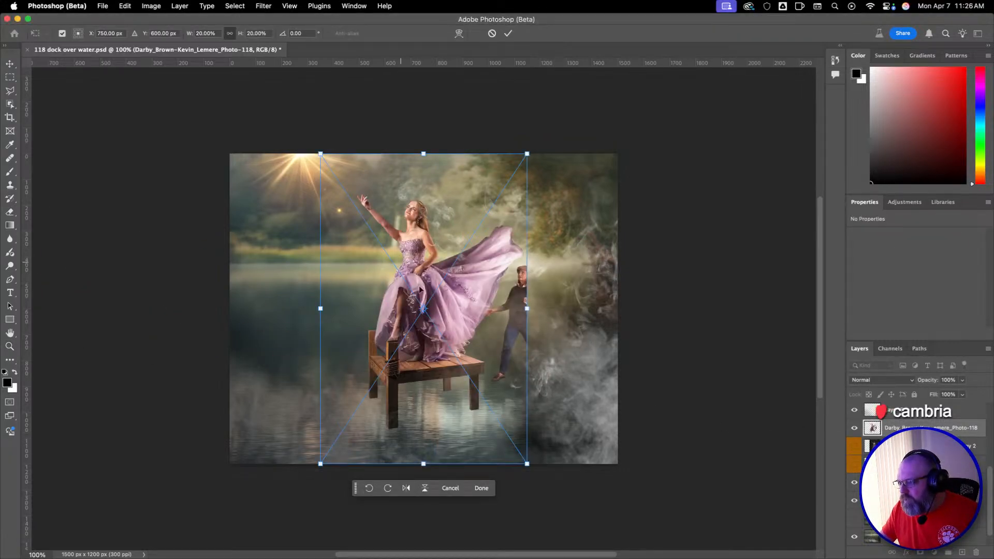
{"action": "left_click_drag", "start_coordinate": [491, 321], "coordinate": [535, 356]}
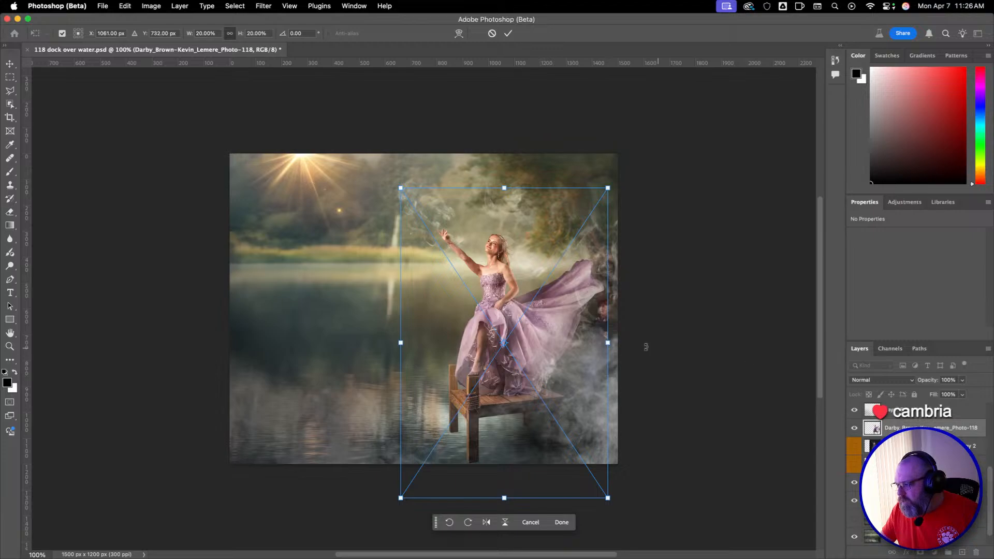
{"action": "left_click_drag", "start_coordinate": [607, 343], "coordinate": [627, 342]}
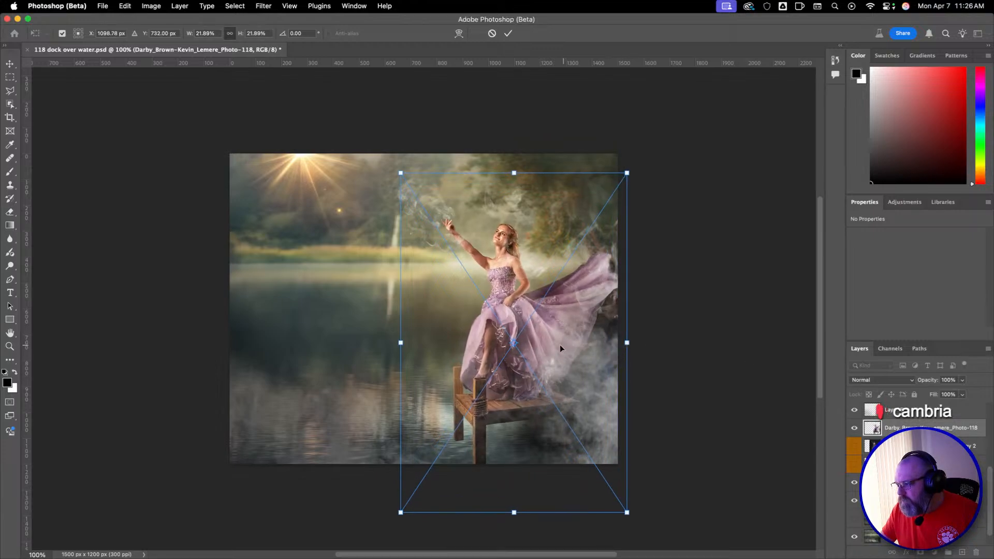
{"action": "left_click_drag", "start_coordinate": [560, 349], "coordinate": [552, 349]}
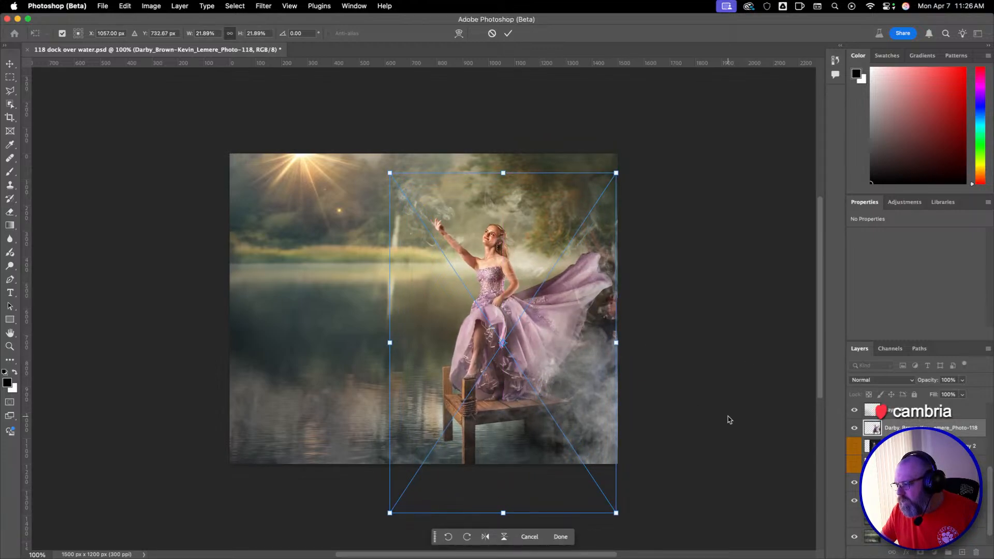
{"action": "left_click_drag", "start_coordinate": [572, 382], "coordinate": [571, 372]}
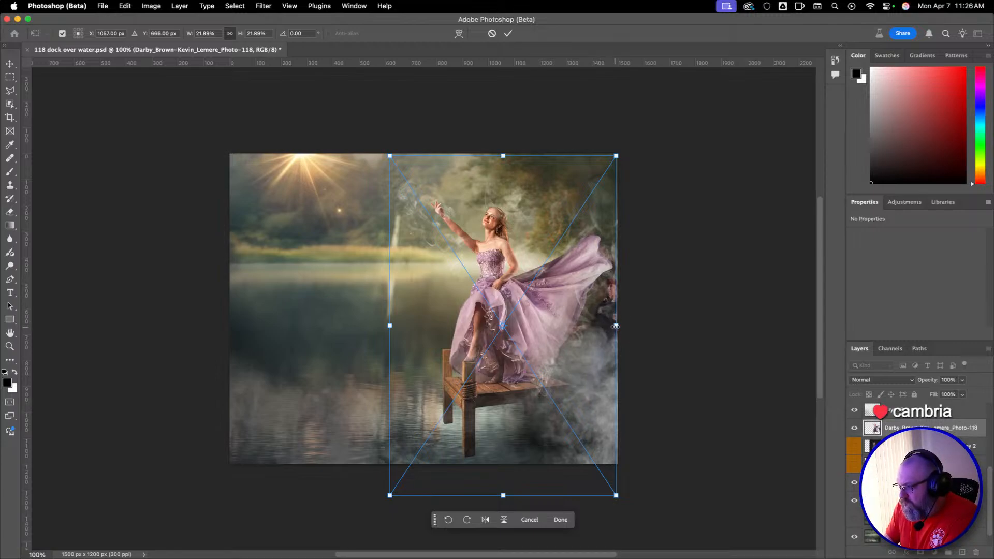
Rescale the placed Photo-118 PNG to 19.20%, position it at about X 1099 px, Y 728 px, and commit the placement.
{"action": "left_click_drag", "start_coordinate": [615, 327], "coordinate": [565, 356]}
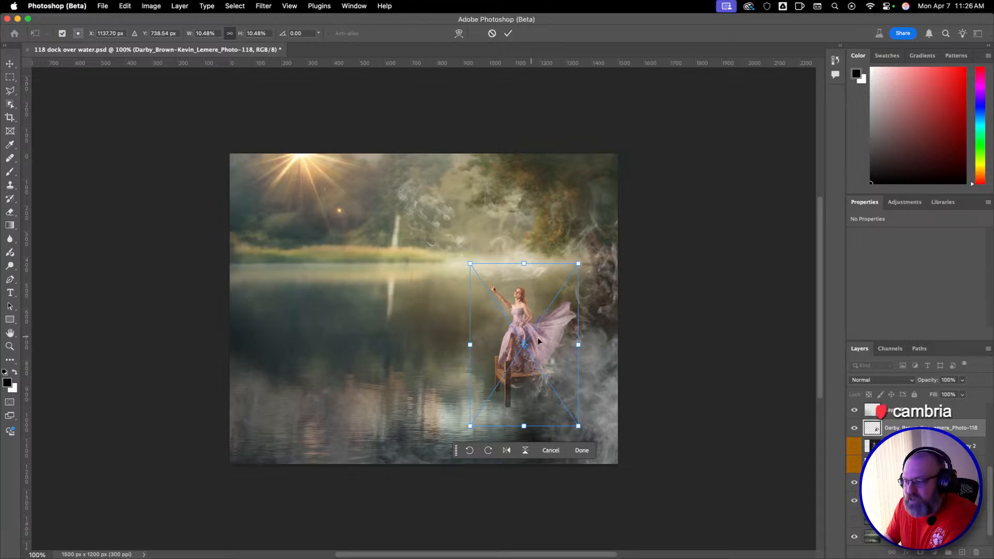
{"action": "left_click_drag", "start_coordinate": [555, 355], "coordinate": [642, 335]}
{"action": "mouse_move", "coordinate": [539, 334]}
{"action": "left_mouse_down"}
{"action": "mouse_move", "coordinate": [536, 356]}
{"action": "mouse_move", "coordinate": [543, 351]}
{"action": "left_mouse_up"}
{"action": "left_click_drag", "start_coordinate": [642, 325], "coordinate": [589, 345]}
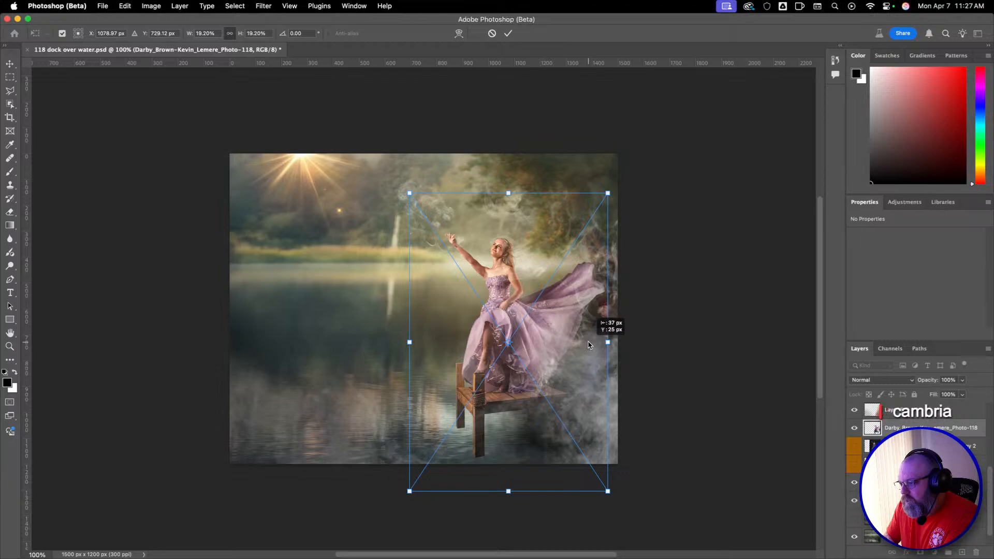
{"action": "left_click_drag", "start_coordinate": [588, 345], "coordinate": [593, 345]}
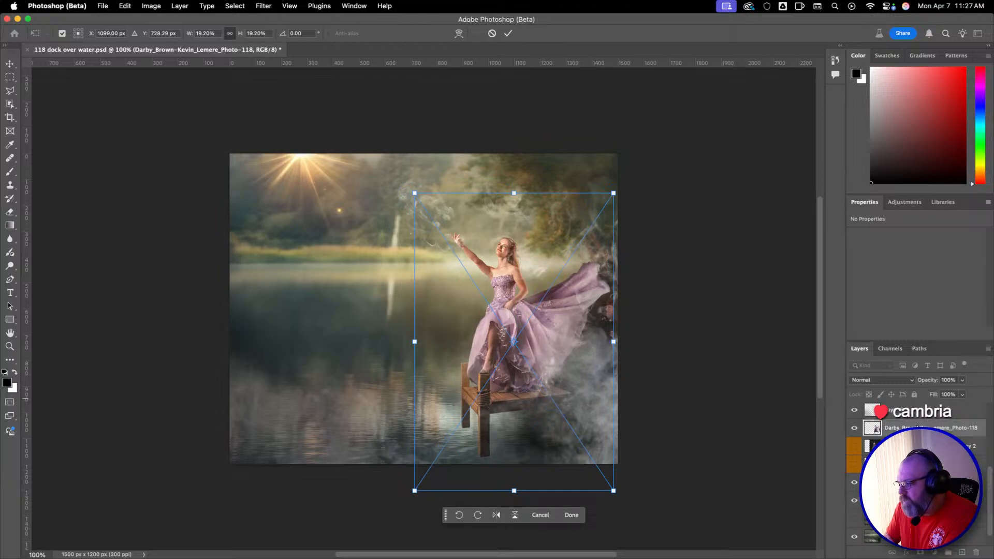
{"action": "key", "text": "Return"}
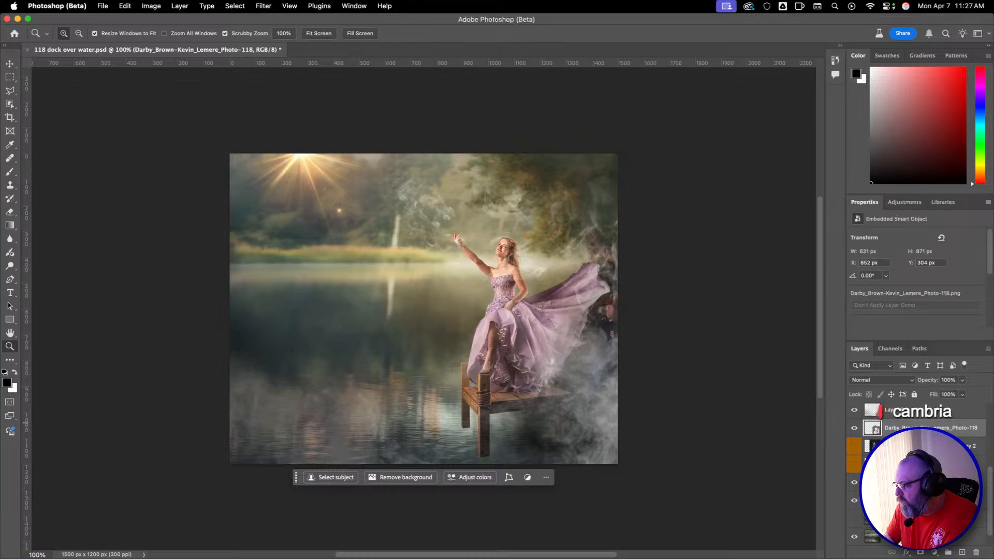
Compare the placed Photo-118 PNG with the masked dancer layer by showing each one alone over the lake.
{"action": "left_click", "coordinate": [854, 428]}
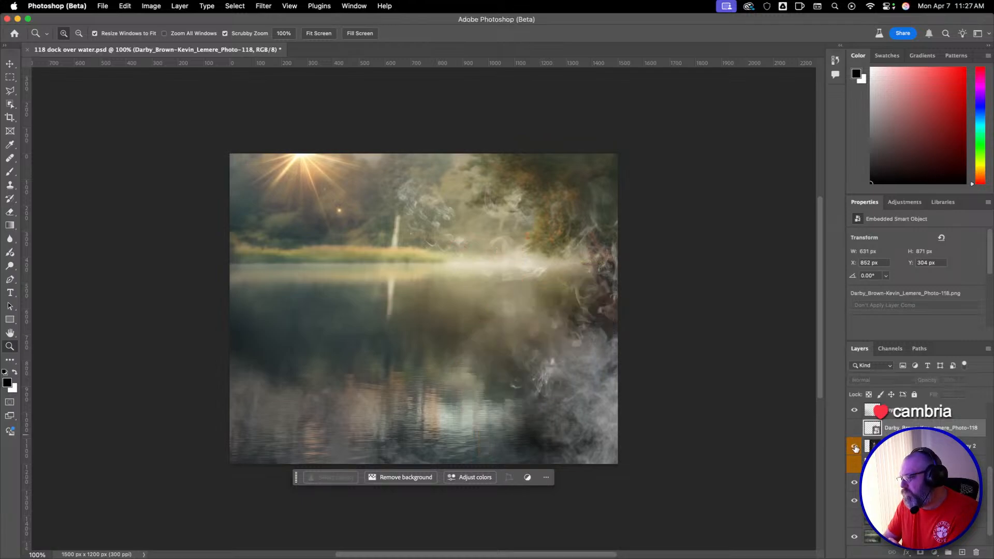
{"action": "left_click", "coordinate": [855, 448]}
{"action": "left_click", "coordinate": [854, 448]}
{"action": "left_click", "coordinate": [854, 428]}
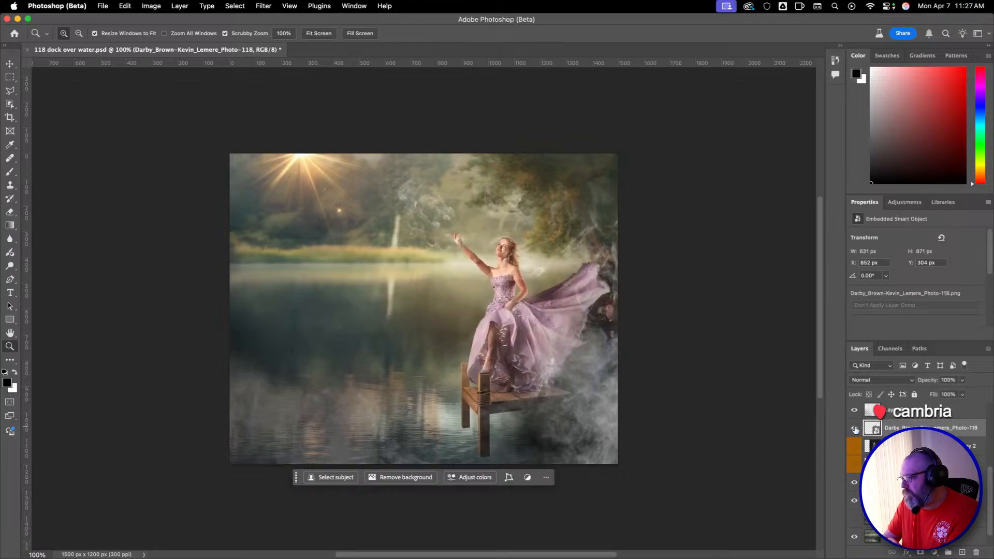
{"action": "left_click", "coordinate": [854, 428]}
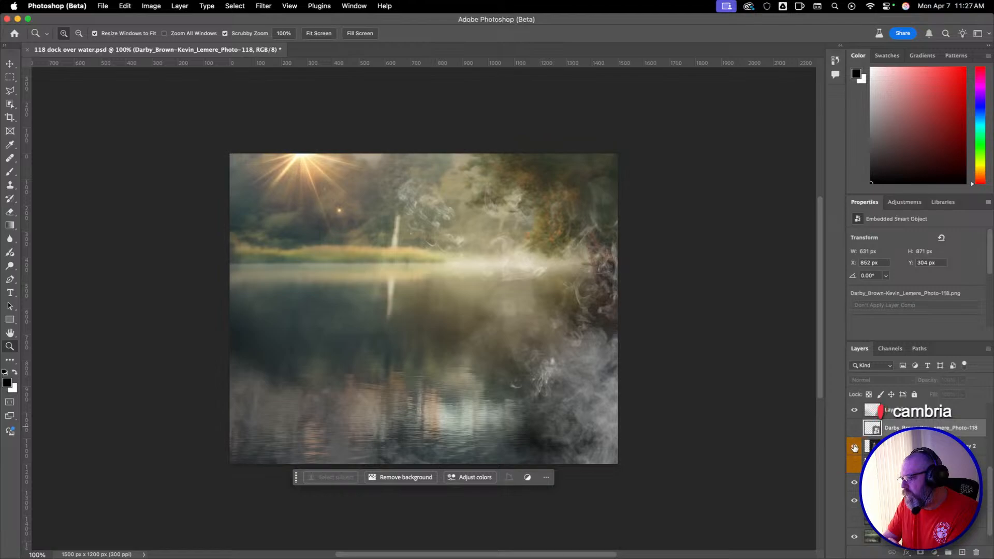
{"action": "left_click", "coordinate": [855, 448]}
{"action": "left_click", "coordinate": [855, 448]}
{"action": "left_click", "coordinate": [854, 428]}
Delete the placed Photo-118 PNG layer.
{"action": "left_click", "coordinate": [892, 416]}
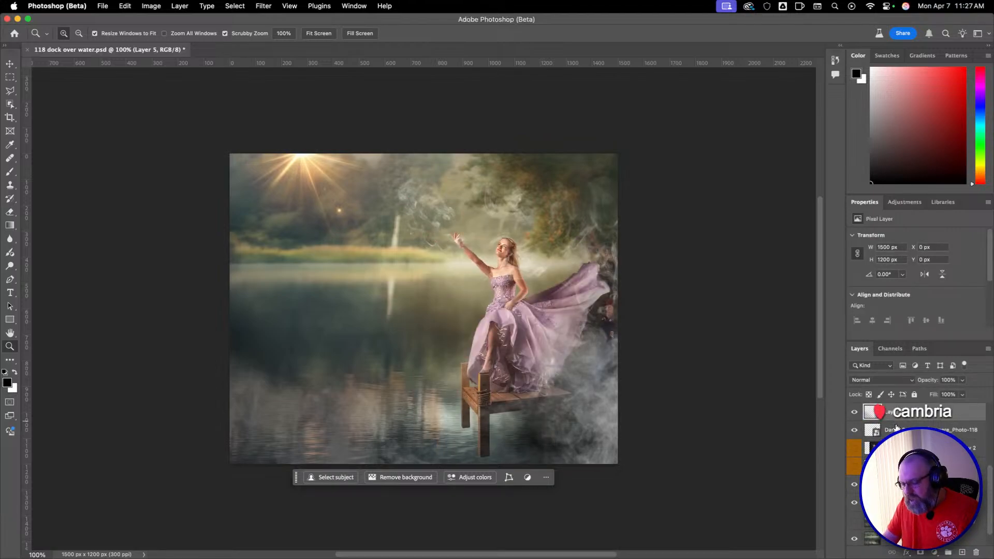
{"action": "left_click", "coordinate": [897, 429]}
{"action": "key", "text": "BackSpace"}
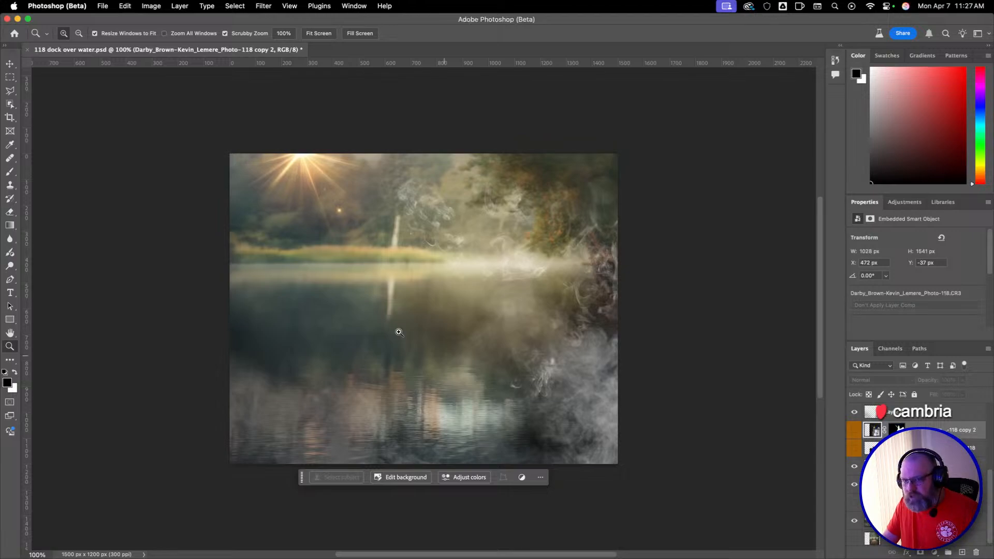
Try placing the Photo-118 PNG over the lake again, scaled to 23.08% at about X 1014 px, Y 692 px.
{"action": "left_click_drag", "start_coordinate": [523, 349], "coordinate": [524, 358]}
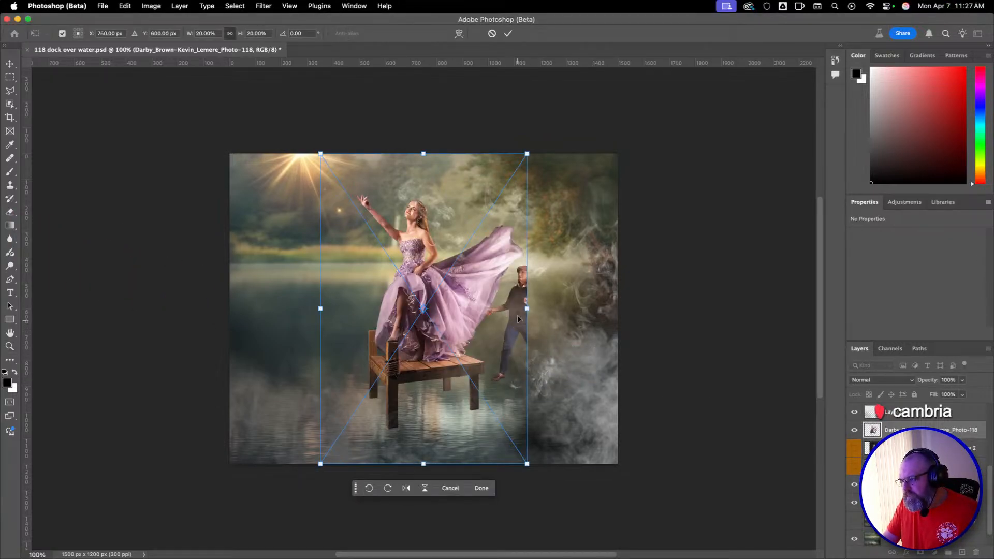
{"action": "left_click_drag", "start_coordinate": [528, 309], "coordinate": [615, 311]}
{"action": "left_click_drag", "start_coordinate": [558, 327], "coordinate": [581, 333]}
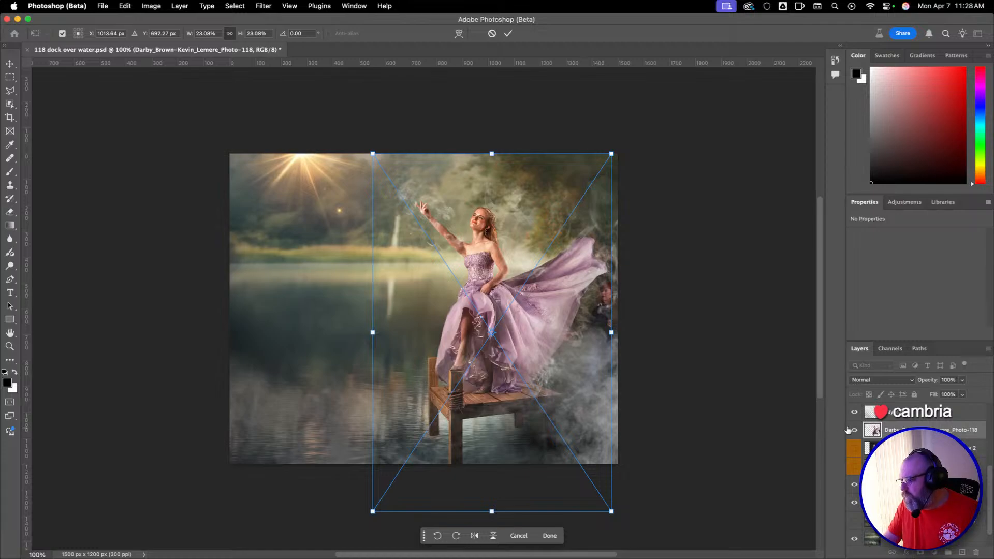
{"action": "key", "text": "Return"}
Compare the newly placed PNG's alignment with the masked dancer layer, leave the masked layer visible, and delete the PNG layer.
{"action": "left_click", "coordinate": [854, 448]}
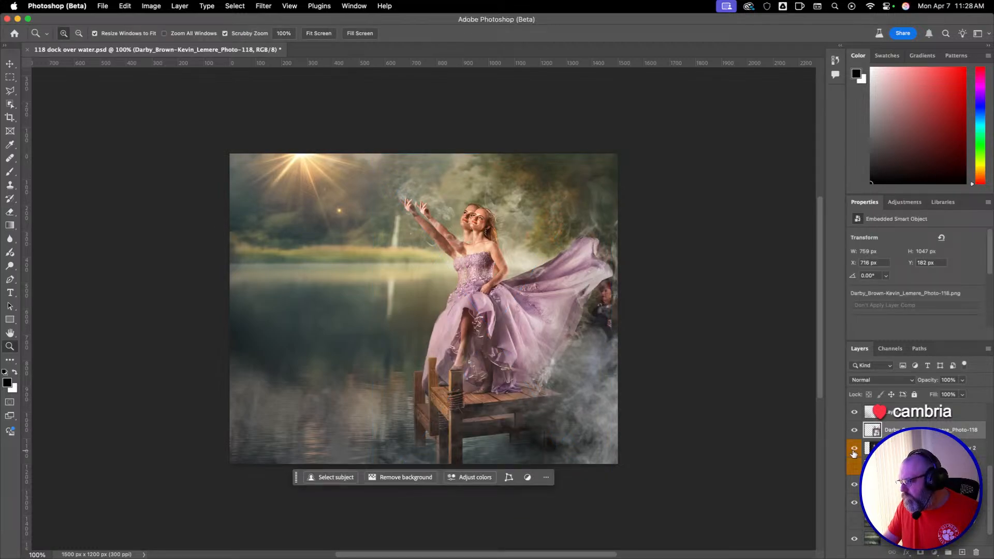
{"action": "left_click", "coordinate": [854, 451]}
{"action": "left_click", "coordinate": [854, 451]}
{"action": "left_click", "coordinate": [854, 450]}
{"action": "left_click", "coordinate": [854, 450]}
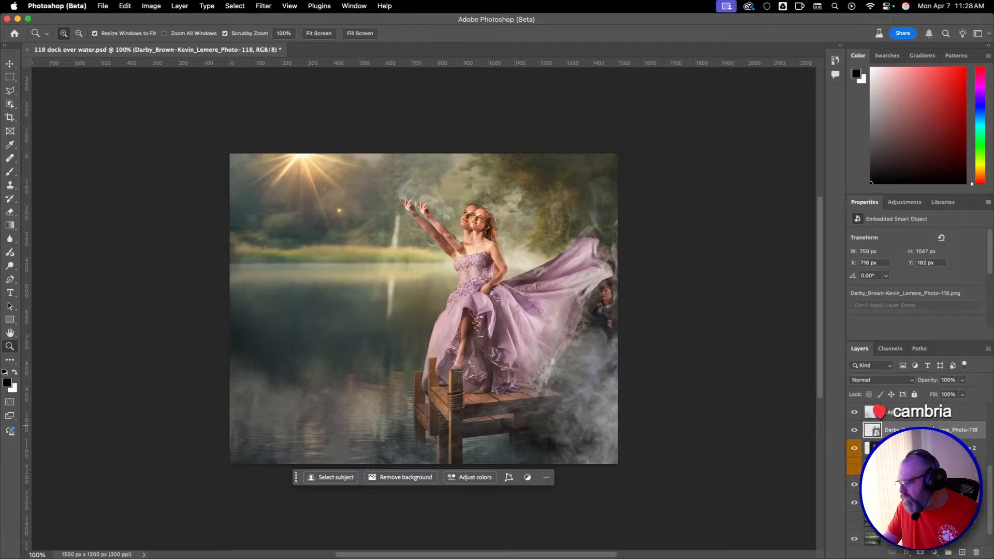
{"action": "key", "text": "BackSpace"}
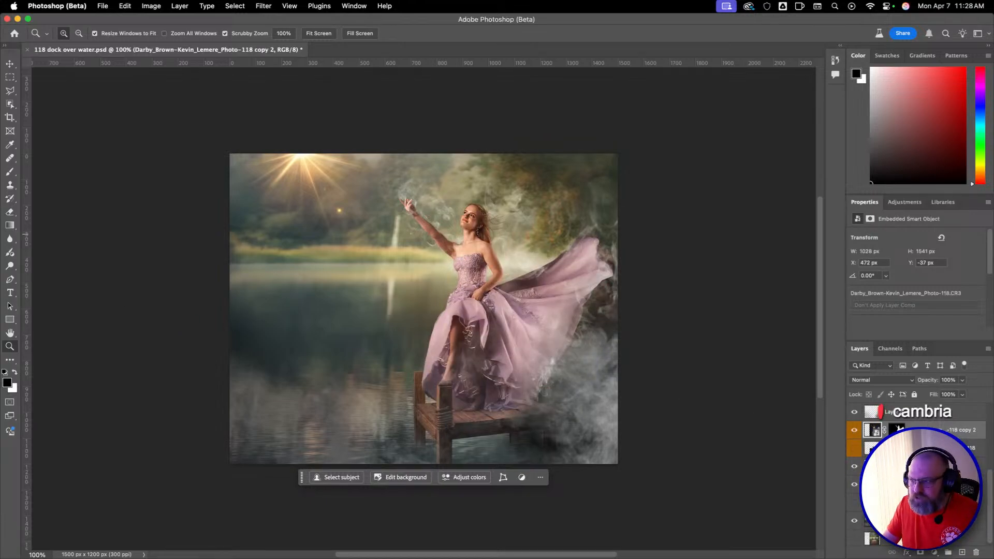
Place the Photo-118 PNG over the visible masked dancer, scaled to 26.57% and aligned at X 995 px, Y 753 px.
{"action": "key", "text": "super+t"}
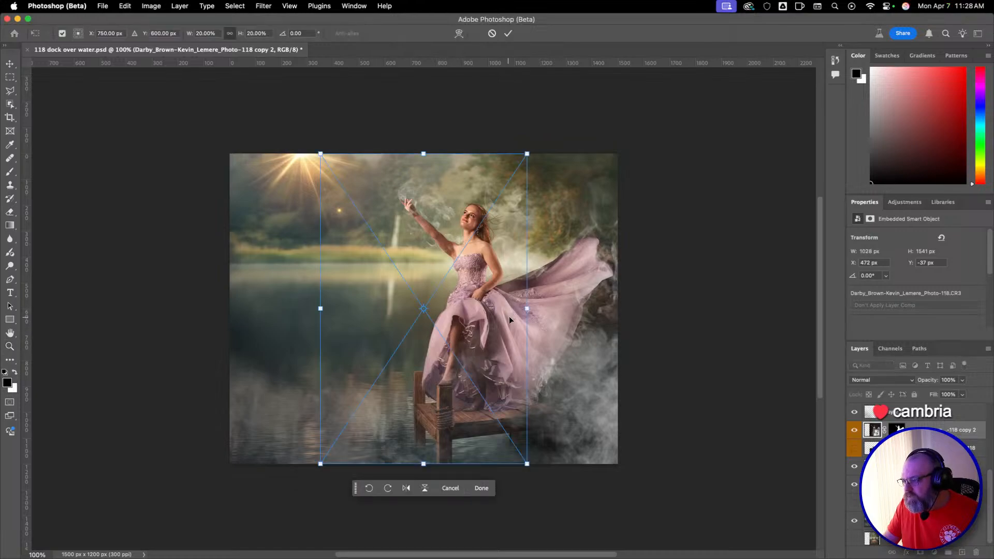
{"action": "left_click_drag", "start_coordinate": [525, 309], "coordinate": [595, 307]}
{"action": "left_click_drag", "start_coordinate": [486, 301], "coordinate": [516, 342]}
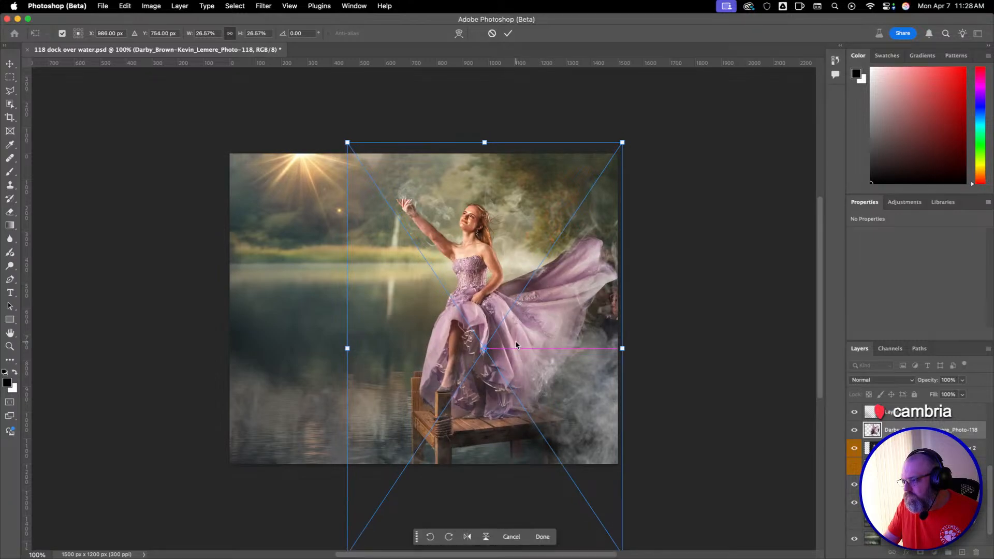
{"action": "key", "text": "Right"}
{"action": "key", "text": "Right"}
{"action": "key", "text": "Right"}
{"action": "key", "text": "Right"}
{"action": "key", "text": "Right"}
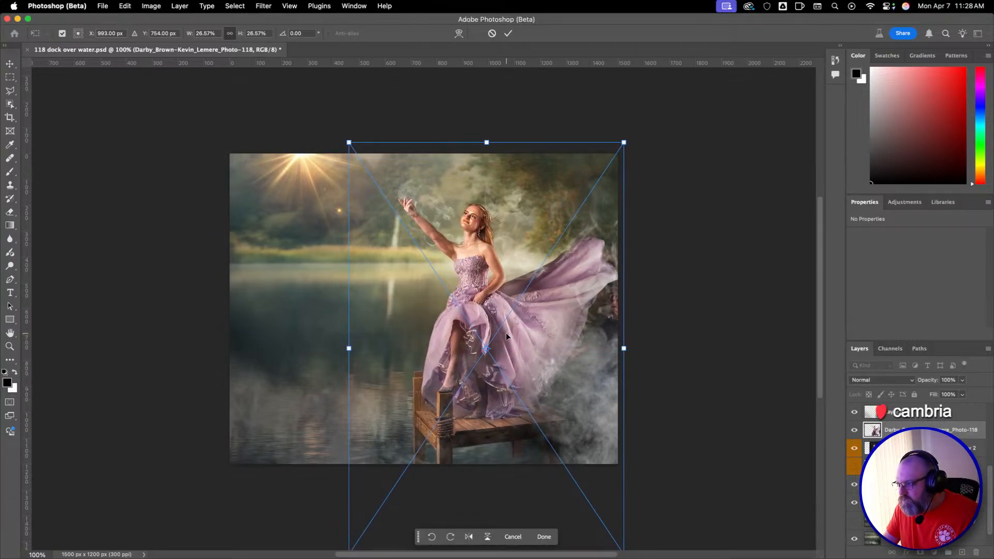
{"action": "key", "text": "Right"}
{"action": "key", "text": "Right"}
{"action": "key", "text": "Right"}
{"action": "key", "text": "Right"}
{"action": "key", "text": "Right"}
{"action": "key", "text": "Up"}
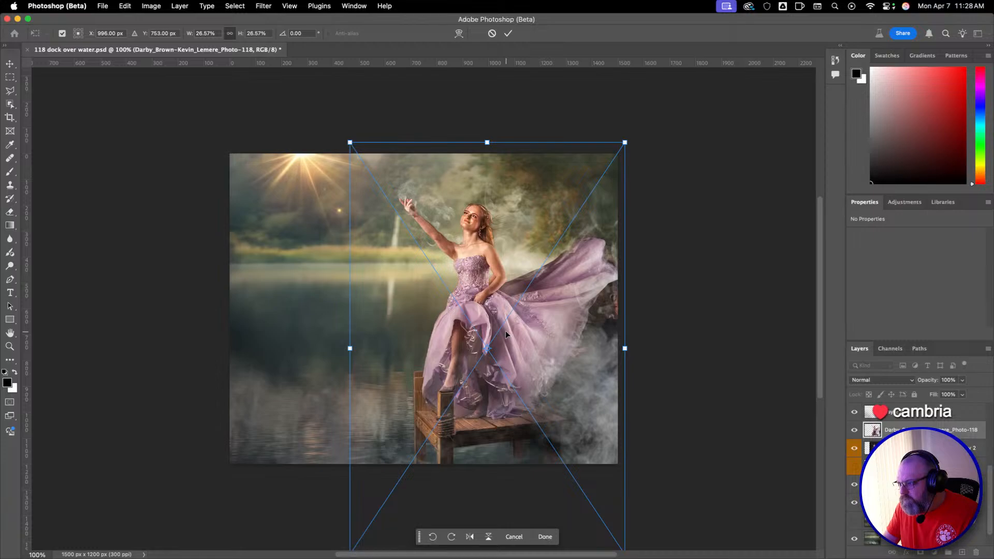
{"action": "key", "text": "Left"}
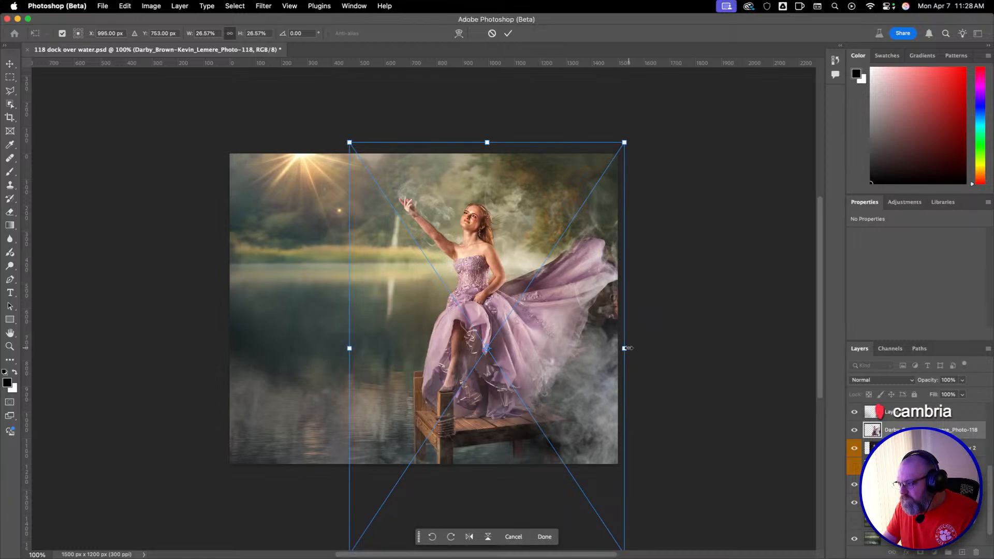
Refine the PNG's fit over the masked dancer to 25.83% at X 987.33 px, Y 737 px, commit it, and hide the masked layer.
{"action": "left_click_drag", "start_coordinate": [624, 348], "coordinate": [625, 346]}
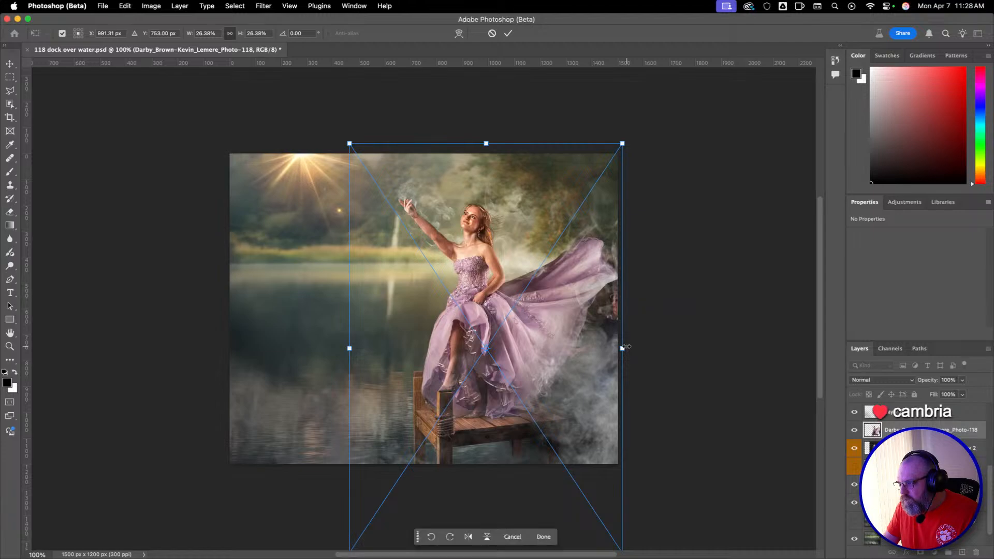
{"action": "key", "text": "Right"}
{"action": "key", "text": "Right"}
{"action": "key", "text": "Right"}
{"action": "key", "text": "Right"}
{"action": "key", "text": "Right"}
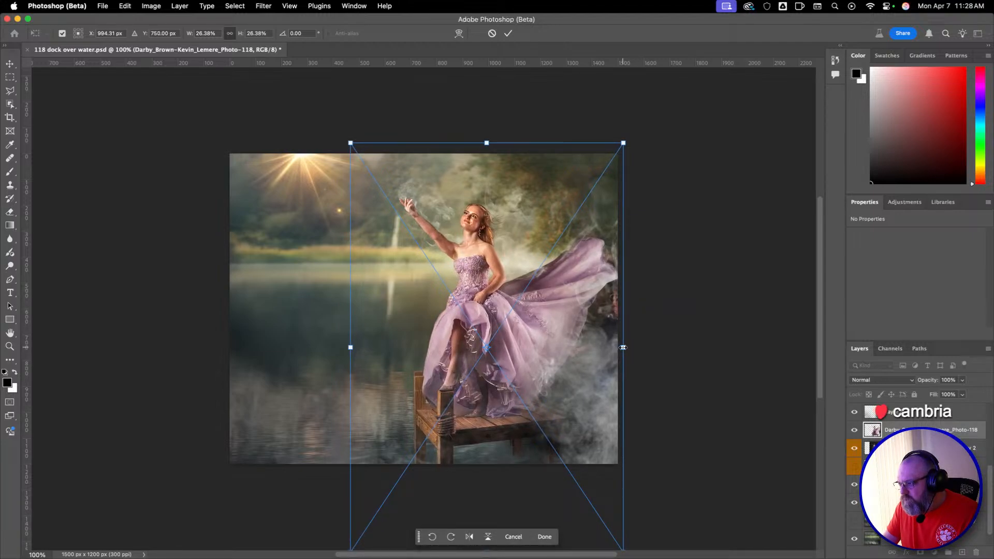
{"action": "left_click_drag", "start_coordinate": [623, 348], "coordinate": [622, 351]}
{"action": "key", "text": "Up"}
{"action": "key", "text": "Up"}
{"action": "key", "text": "Up"}
{"action": "key", "text": "Up"}
{"action": "key", "text": "Up"}
{"action": "key", "text": "Up"}
{"action": "key", "text": "Up"}
{"action": "key", "text": "Up"}
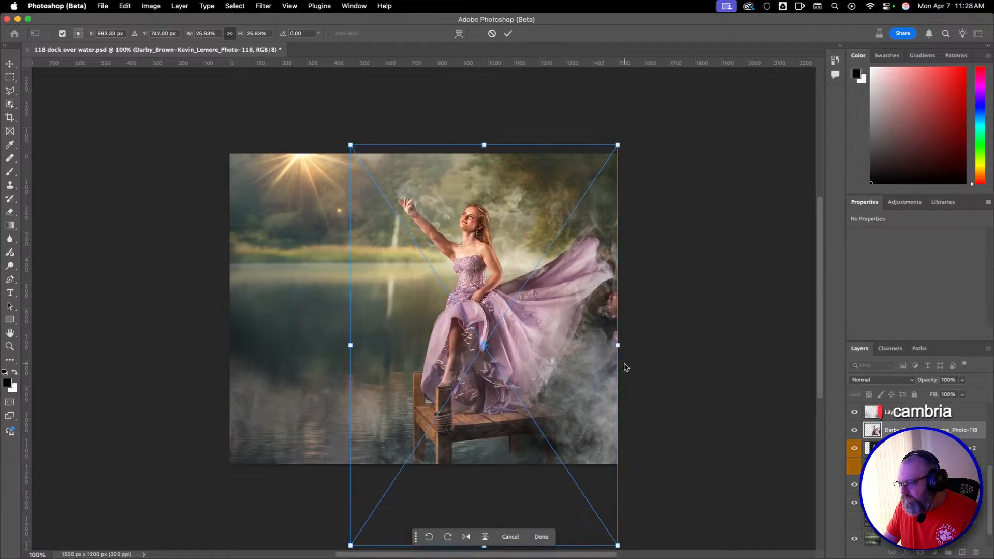
{"action": "key", "text": "Up"}
{"action": "key", "text": "Up"}
{"action": "key", "text": "Up"}
{"action": "key", "text": "Up"}
{"action": "key", "text": "Up"}
{"action": "key", "text": "Right"}
{"action": "key", "text": "Right"}
{"action": "key", "text": "Right"}
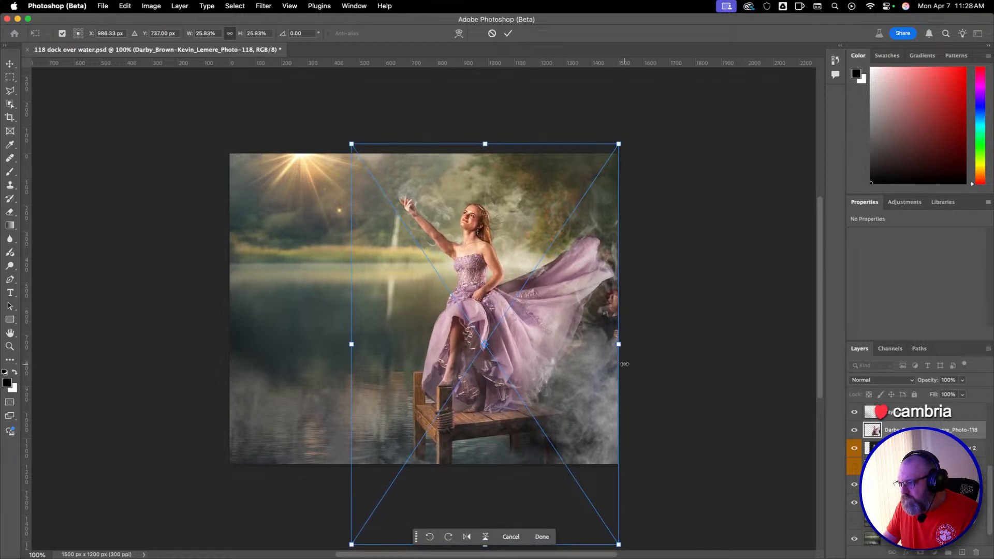
{"action": "key", "text": "Right"}
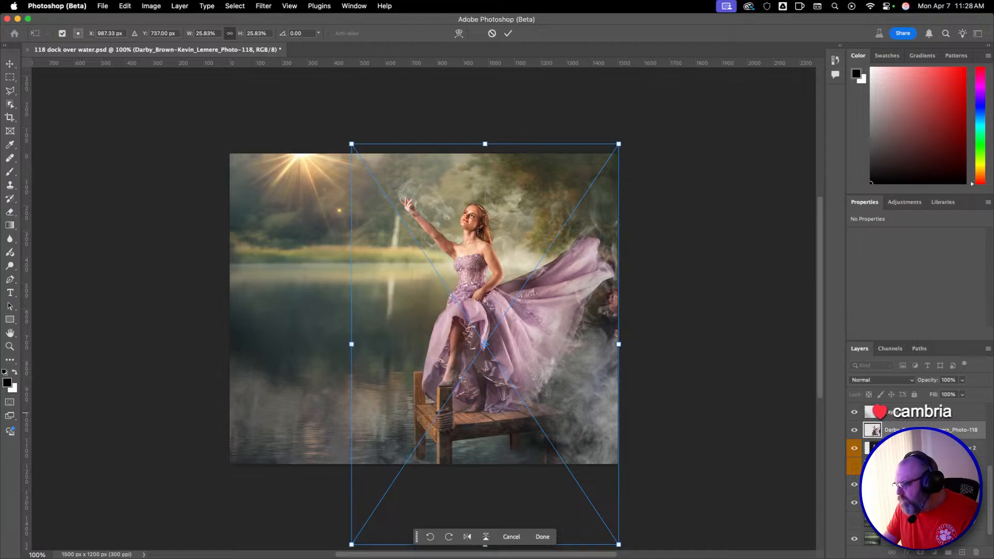
{"action": "key", "text": "Return"}
{"action": "key", "text": "z"}
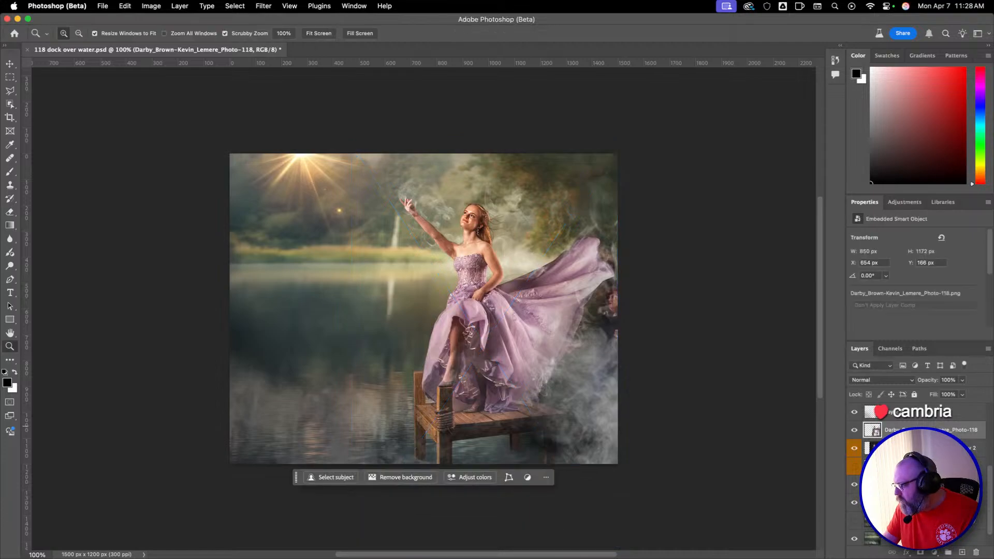
{"action": "left_click", "coordinate": [854, 450]}
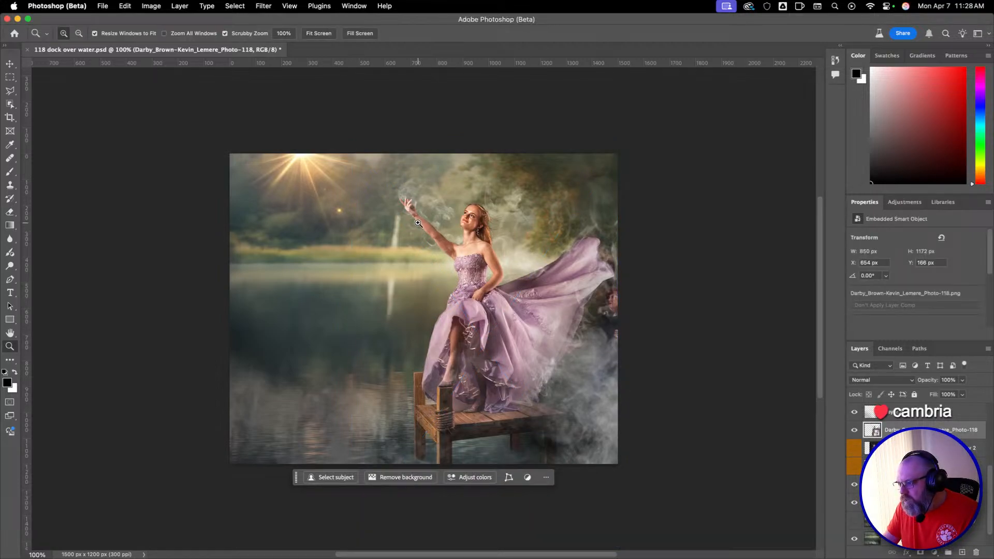
Compare the dancer's arm, face and hair in the PNG and masked layers at 400%, and review the PNG composite at 100%.
{"action": "left_click_drag", "start_coordinate": [418, 224], "coordinate": [429, 222]}
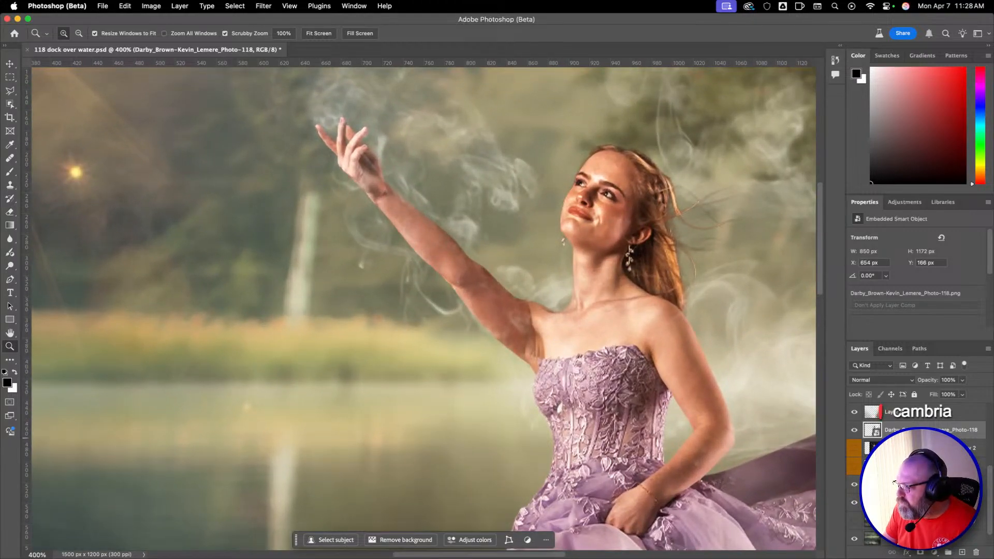
{"action": "left_click", "coordinate": [854, 430]}
{"action": "left_click", "coordinate": [855, 449]}
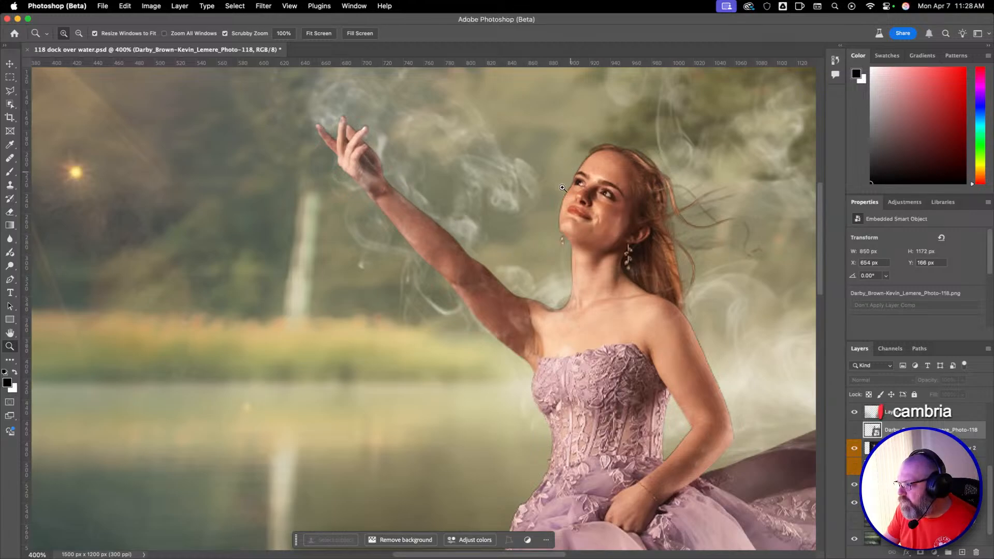
{"action": "left_click", "coordinate": [855, 450]}
{"action": "left_click", "coordinate": [854, 430]}
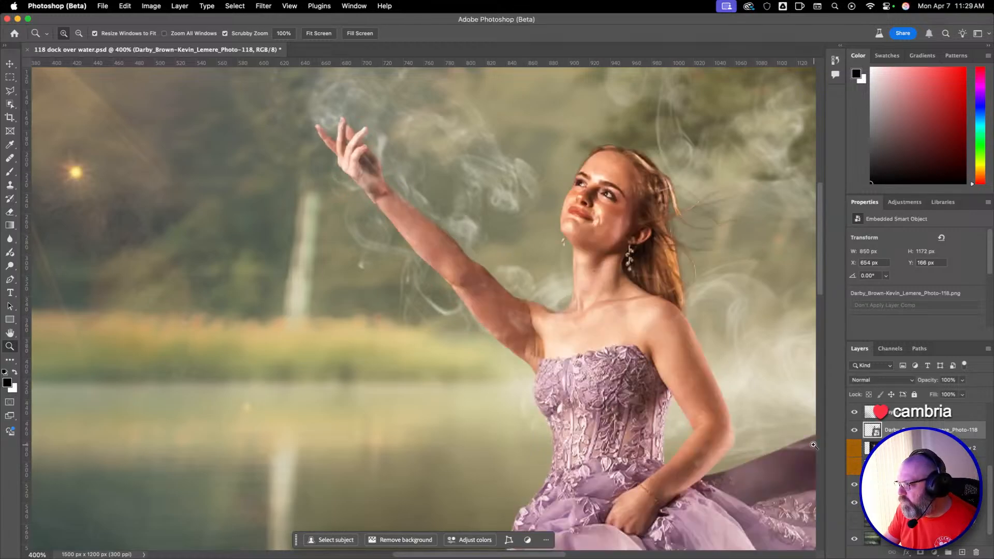
{"action": "left_click", "coordinate": [590, 284], "text": "alt"}
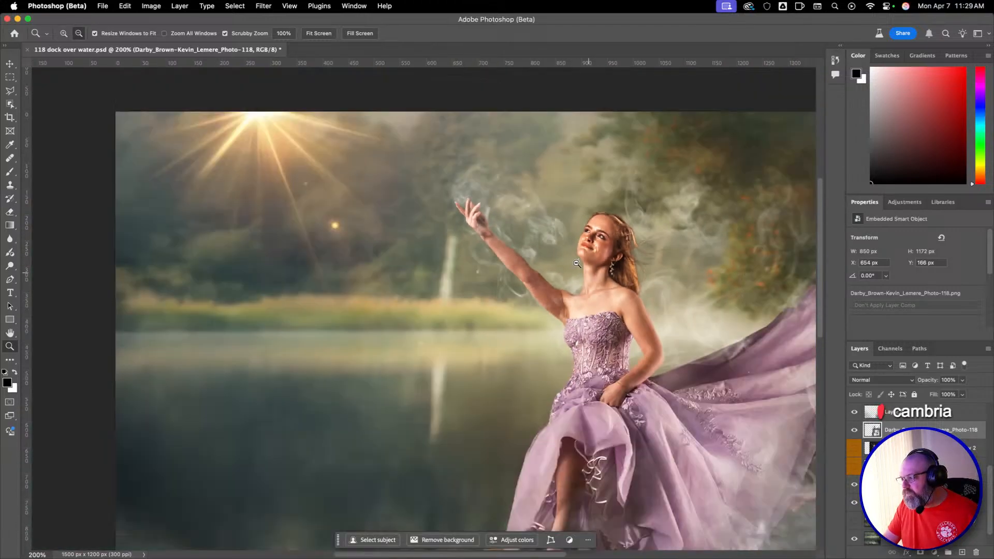
{"action": "left_click", "coordinate": [576, 264], "text": "alt"}
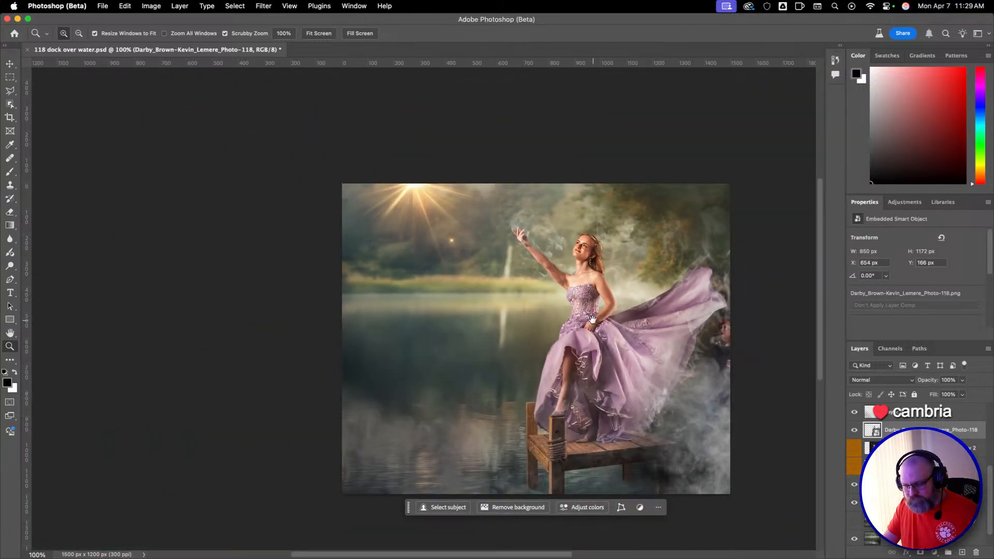
{"action": "left_click_drag", "start_coordinate": [592, 320], "coordinate": [517, 257]}
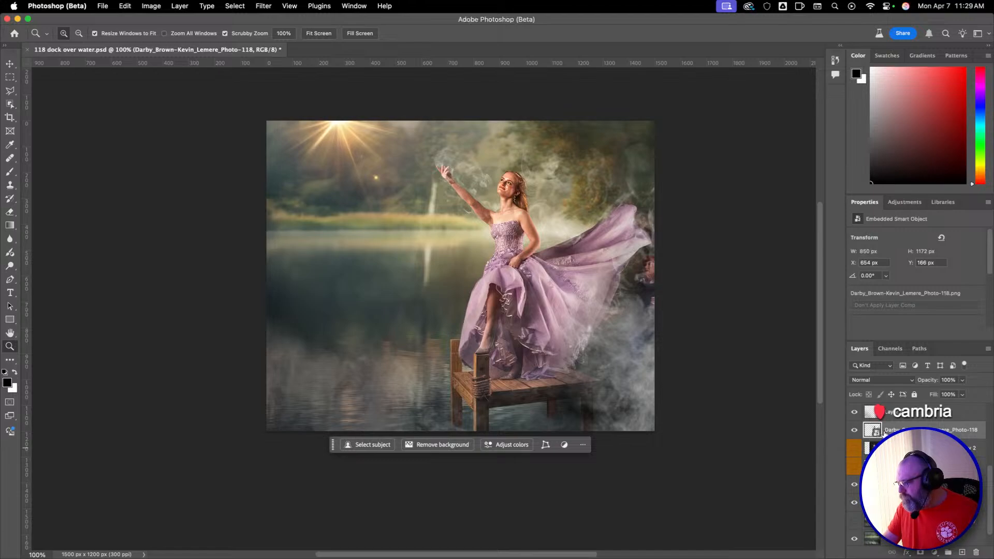
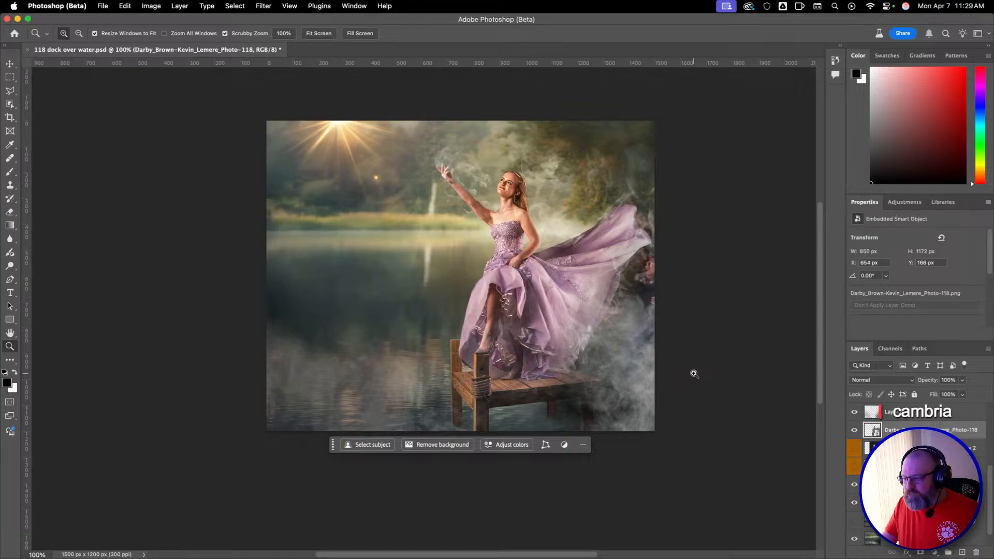
{"action": "left_click_drag", "start_coordinate": [460, 217], "coordinate": [443, 253]}
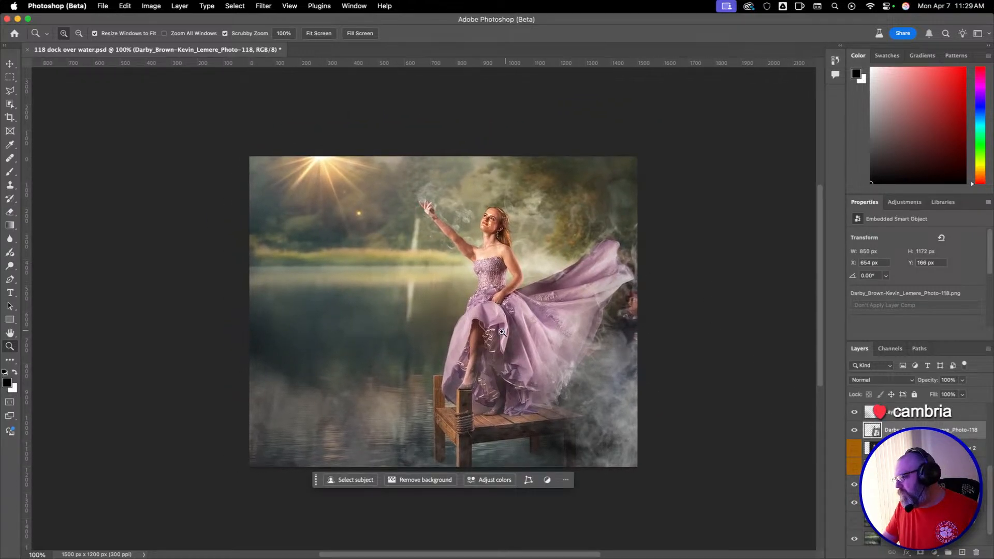
{"action": "left_click_drag", "start_coordinate": [502, 332], "coordinate": [564, 291]}
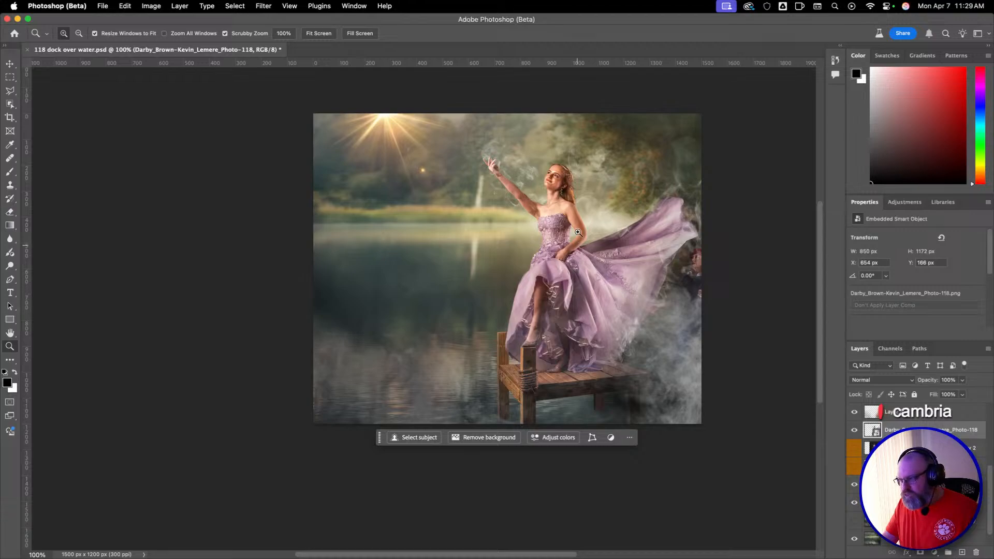
{"action": "left_click_drag", "start_coordinate": [578, 232], "coordinate": [505, 257]}
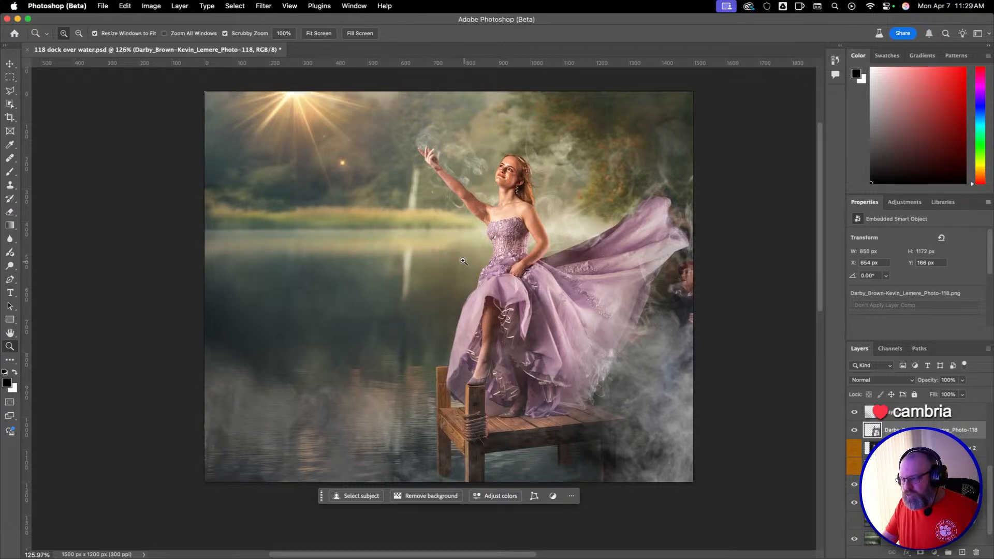
{"action": "left_click_drag", "start_coordinate": [460, 263], "coordinate": [339, 279]}
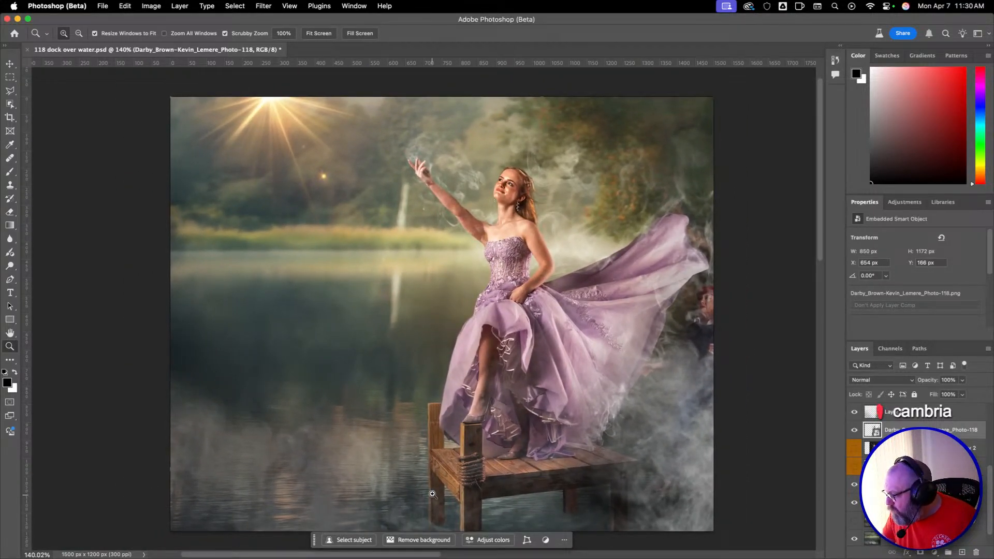
Add a layer mask to the Photo-118 PNG layer and paint black at 70% opacity over the leftover figure beside the dress train.
{"action": "key", "text": "space"}
{"action": "left_click_drag", "start_coordinate": [555, 434], "coordinate": [557, 377]}
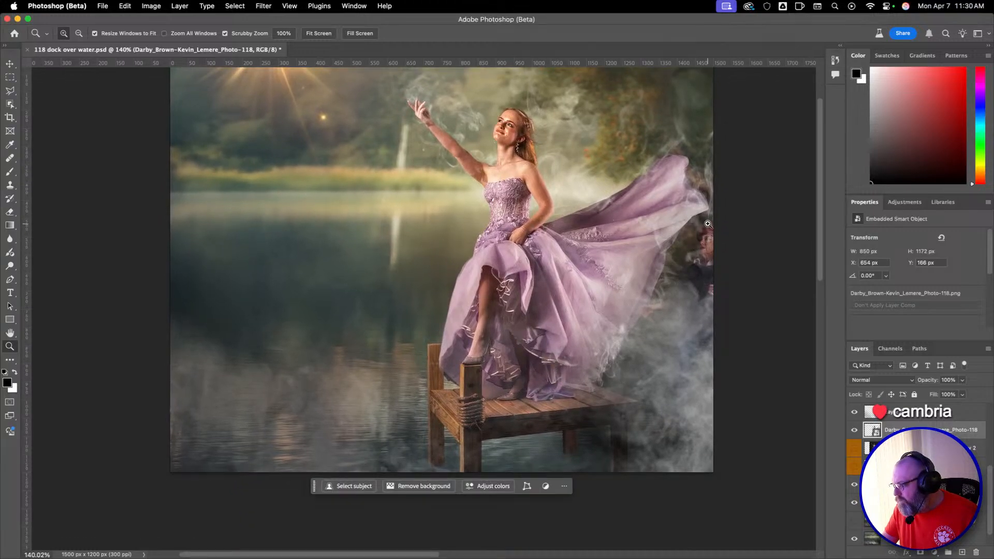
{"action": "left_click", "coordinate": [919, 553]}
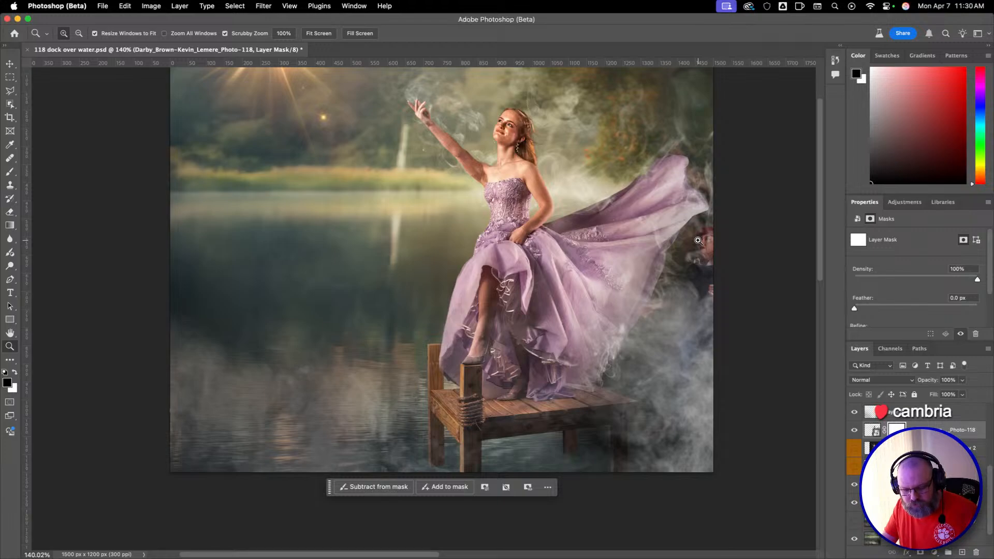
{"action": "key", "text": "b"}
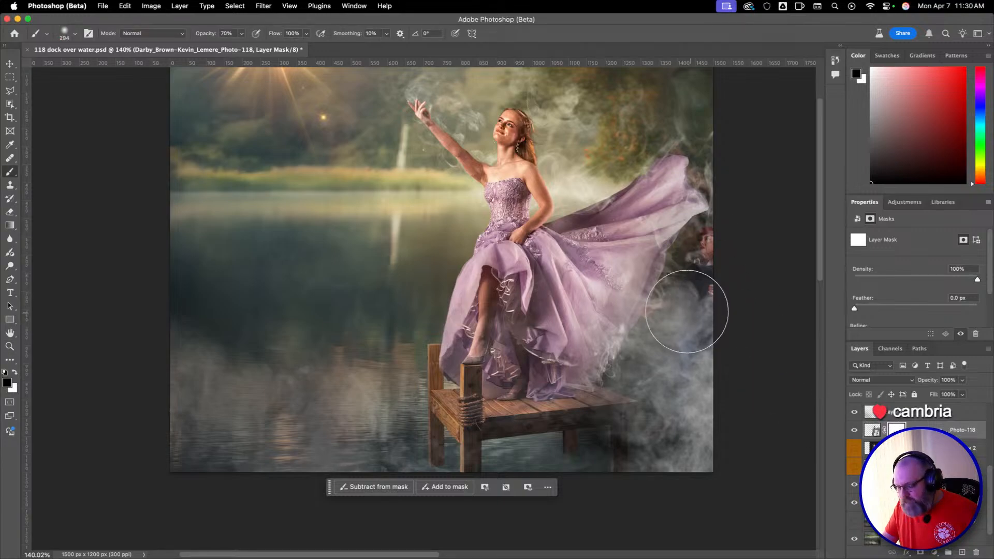
{"action": "left_click_drag", "start_coordinate": [658, 278], "coordinate": [611, 279]}
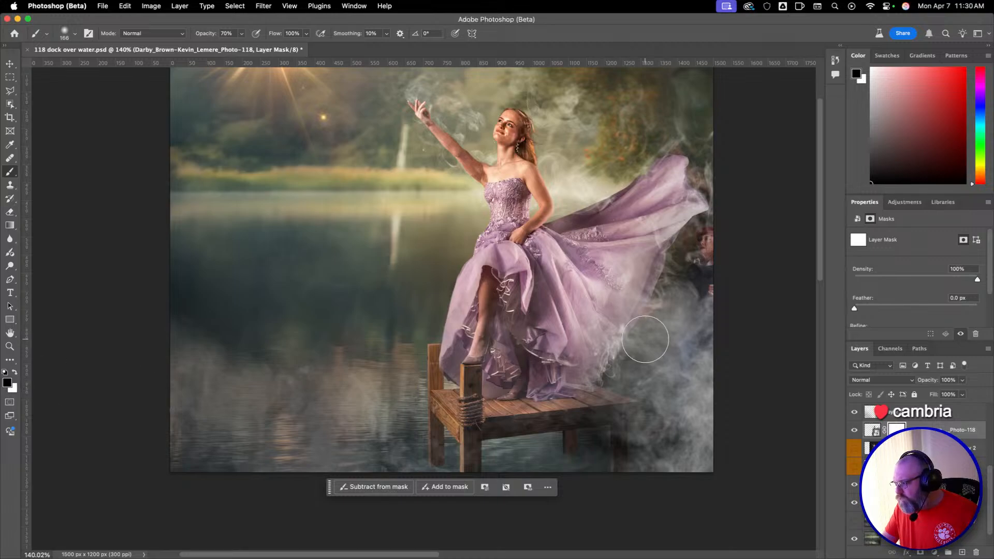
{"action": "mouse_move", "coordinate": [698, 259]}
{"action": "left_mouse_down"}
{"action": "mouse_move", "coordinate": [703, 237]}
{"action": "mouse_move", "coordinate": [706, 250]}
{"action": "mouse_move", "coordinate": [709, 236]}
{"action": "mouse_move", "coordinate": [706, 293]}
{"action": "left_mouse_up"}
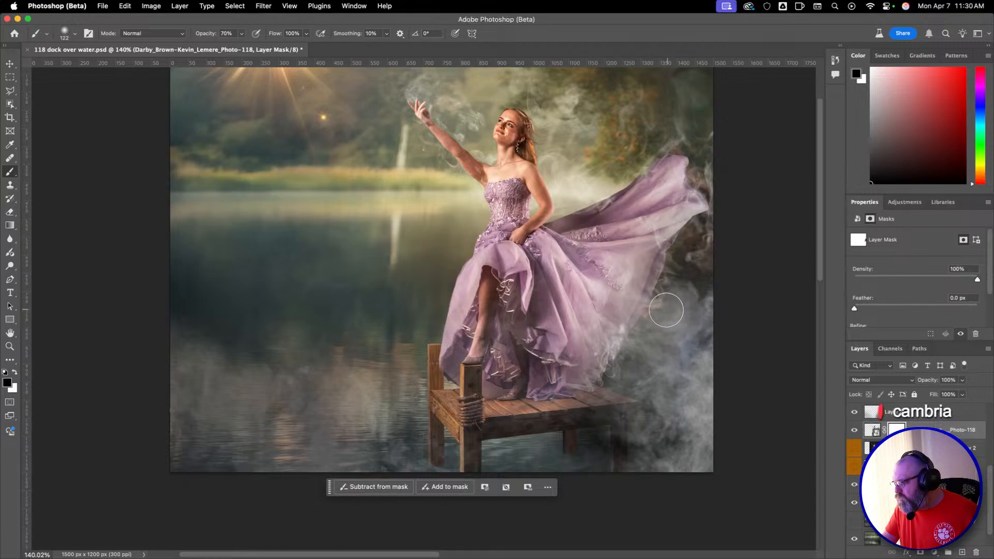
Blend the smoke below the dress train on the PNG's mask with a 164 px black brush at 50% opacity.
{"action": "mouse_move", "coordinate": [702, 322]}
{"action": "left_mouse_down"}
{"action": "mouse_move", "coordinate": [712, 327]}
{"action": "mouse_move", "coordinate": [695, 318]}
{"action": "mouse_move", "coordinate": [696, 326]}
{"action": "left_mouse_up"}
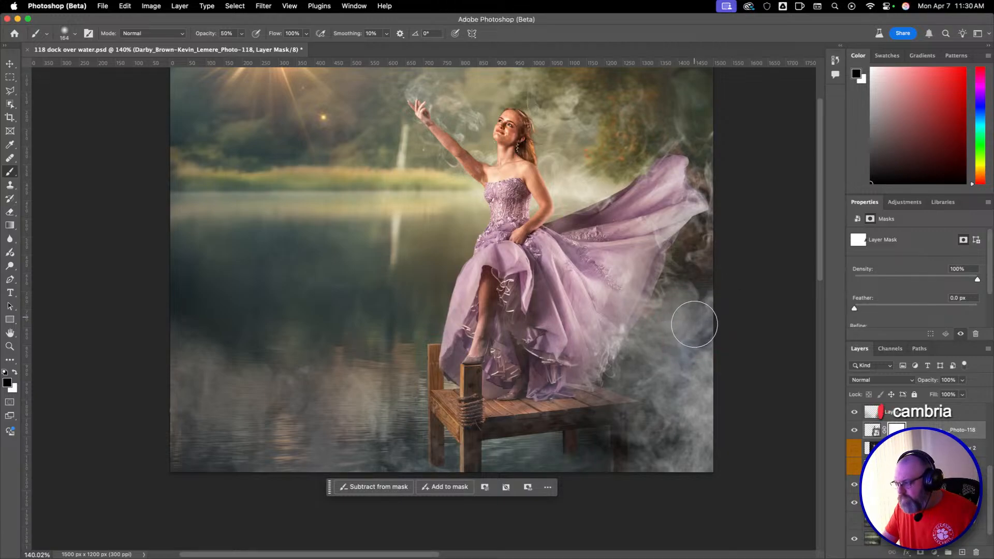
{"action": "key", "text": "5"}
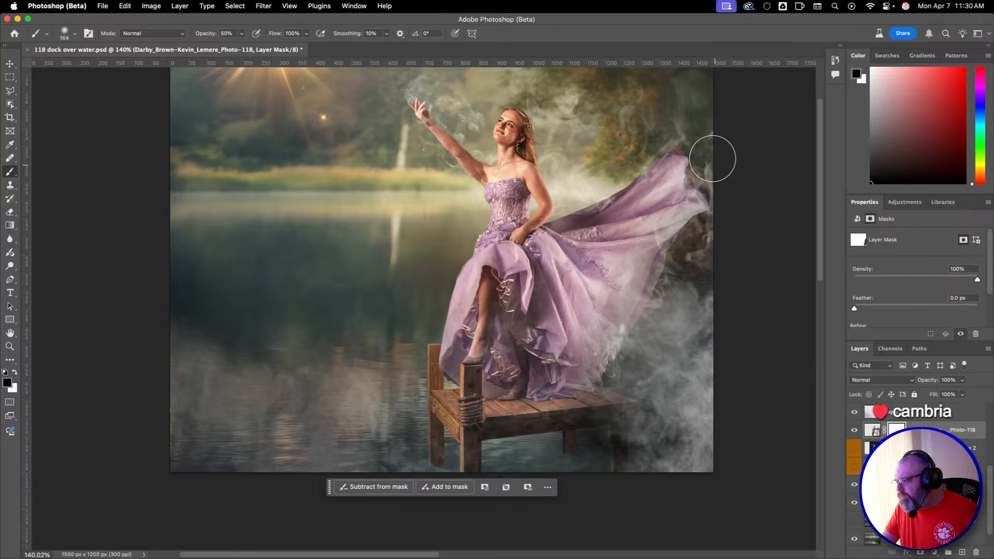
{"action": "mouse_move", "coordinate": [687, 312]}
{"action": "left_mouse_down"}
{"action": "mouse_move", "coordinate": [670, 308]}
{"action": "mouse_move", "coordinate": [670, 318]}
{"action": "mouse_move", "coordinate": [659, 306]}
{"action": "mouse_move", "coordinate": [677, 295]}
{"action": "mouse_move", "coordinate": [665, 299]}
{"action": "left_mouse_up"}
Inspect the dress edge and the smoke beside the dock at 300% with the PNG layer shown and hidden.
{"action": "key", "text": "z"}
{"action": "key", "text": "b"}
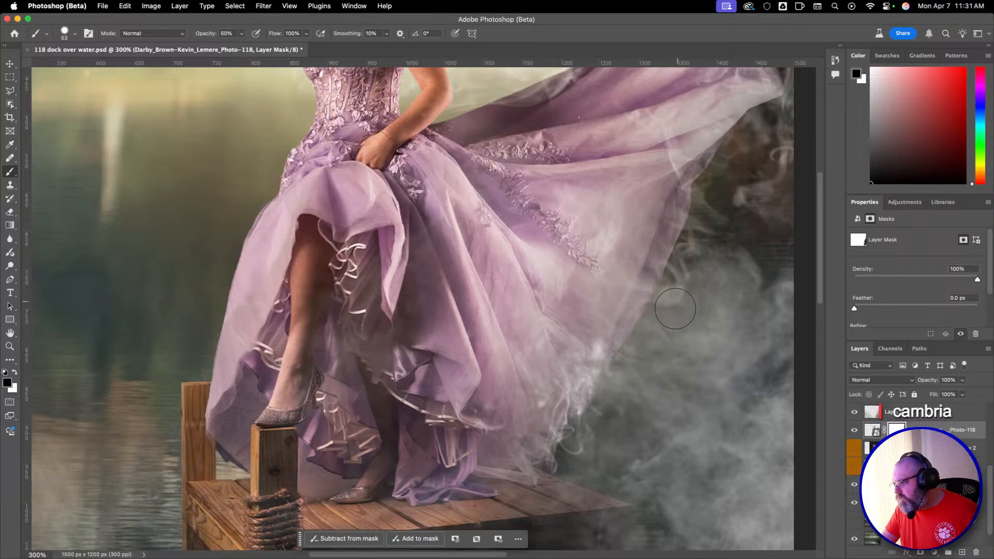
{"action": "mouse_move", "coordinate": [745, 220]}
{"action": "left_mouse_down"}
{"action": "mouse_move", "coordinate": [697, 303]}
{"action": "mouse_move", "coordinate": [649, 339]}
{"action": "mouse_move", "coordinate": [654, 318]}
{"action": "mouse_move", "coordinate": [669, 319]}
{"action": "mouse_move", "coordinate": [676, 262]}
{"action": "mouse_move", "coordinate": [652, 311]}
{"action": "mouse_move", "coordinate": [650, 382]}
{"action": "mouse_move", "coordinate": [674, 442]}
{"action": "mouse_move", "coordinate": [652, 316]}
{"action": "mouse_move", "coordinate": [660, 266]}
{"action": "mouse_move", "coordinate": [682, 254]}
{"action": "mouse_move", "coordinate": [659, 275]}
{"action": "mouse_move", "coordinate": [646, 323]}
{"action": "mouse_move", "coordinate": [643, 302]}
{"action": "mouse_move", "coordinate": [651, 335]}
{"action": "left_mouse_up"}
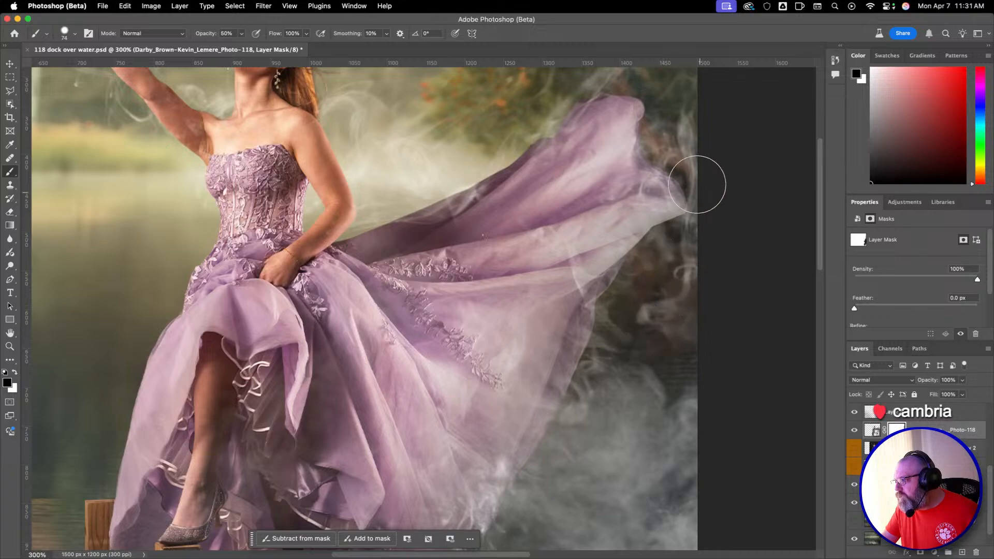
{"action": "left_click", "coordinate": [855, 430]}
{"action": "left_click", "coordinate": [854, 431]}
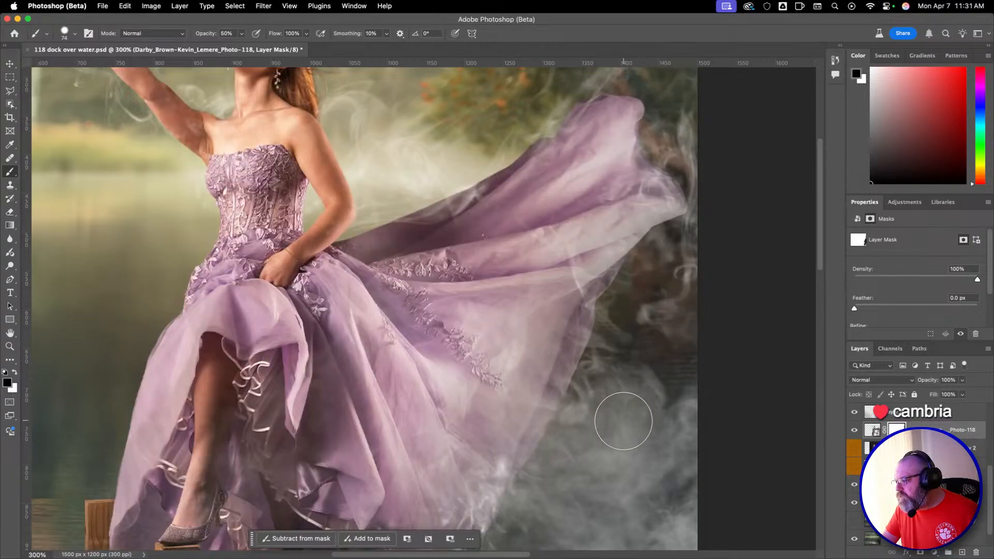
{"action": "mouse_move", "coordinate": [623, 420]}
{"action": "left_mouse_down"}
{"action": "mouse_move", "coordinate": [669, 250]}
{"action": "mouse_move", "coordinate": [579, 259]}
{"action": "mouse_move", "coordinate": [535, 197]}
{"action": "left_mouse_up"}
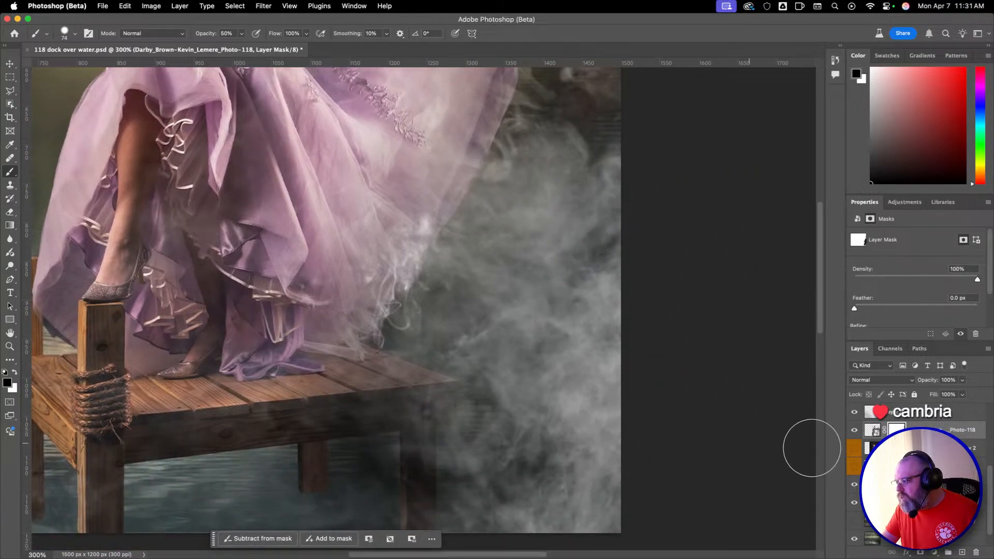
{"action": "left_click", "coordinate": [854, 430]}
{"action": "left_click", "coordinate": [855, 430]}
{"action": "left_click", "coordinate": [855, 431]}
{"action": "left_click", "coordinate": [854, 430]}
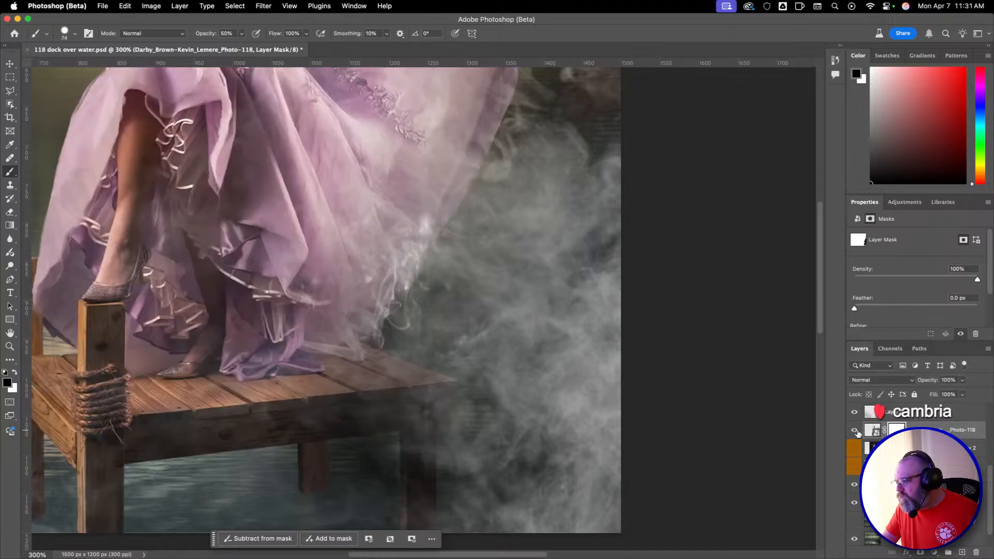
Touch up the PNG's mask just above the train's tip with a 40 px brush, and compare the layer shown and hidden.
{"action": "left_click_drag", "start_coordinate": [491, 229], "coordinate": [530, 342]}
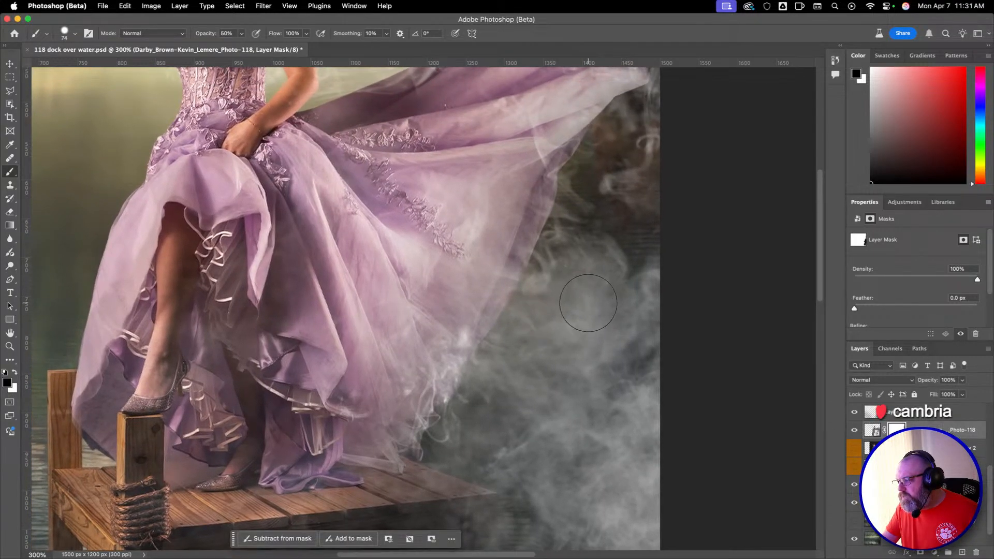
{"action": "mouse_move", "coordinate": [641, 233]}
{"action": "left_mouse_down"}
{"action": "mouse_move", "coordinate": [586, 501]}
{"action": "mouse_move", "coordinate": [559, 501]}
{"action": "left_mouse_up"}
{"action": "mouse_move", "coordinate": [509, 194]}
{"action": "left_mouse_down"}
{"action": "mouse_move", "coordinate": [519, 193]}
{"action": "mouse_move", "coordinate": [511, 207]}
{"action": "left_mouse_up"}
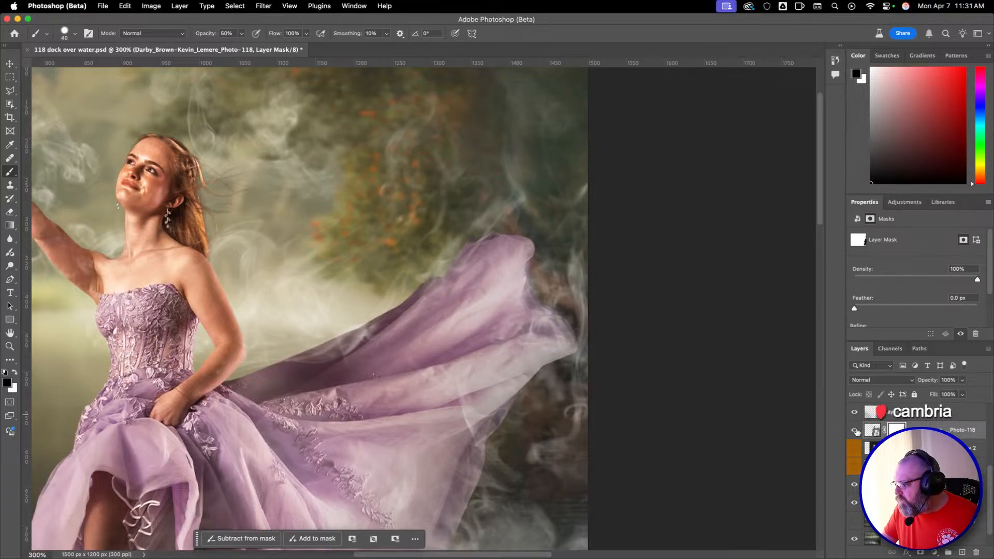
{"action": "left_click", "coordinate": [855, 430]}
{"action": "left_click", "coordinate": [855, 431]}
{"action": "left_click", "coordinate": [855, 430]}
{"action": "left_click", "coordinate": [855, 430]}
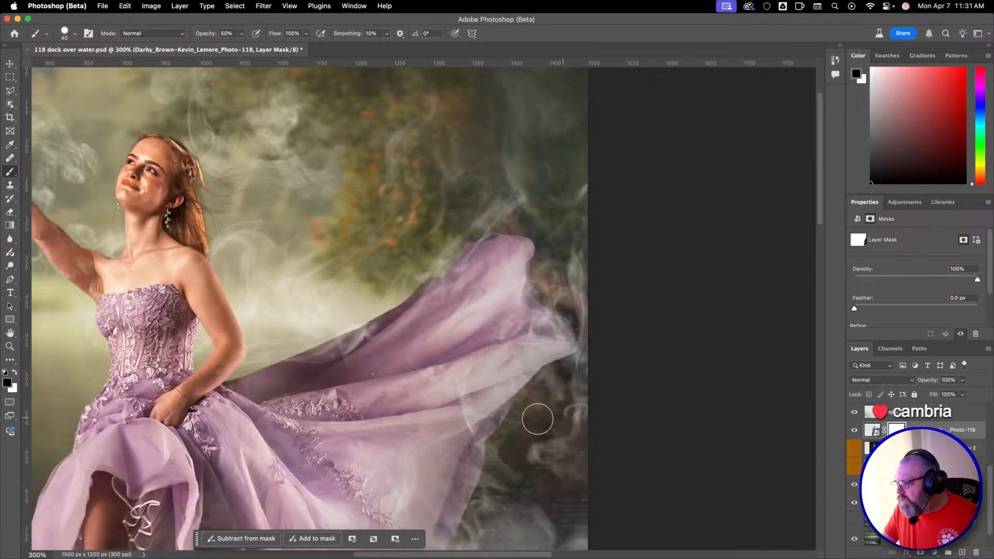
Review the whole composite at 100% and compare it with the Photo-118 copy layer hidden and shown.
{"action": "scroll", "coordinate": [518, 363], "scroll_direction": "down", "scroll_amount": 5}
{"action": "scroll", "coordinate": [518, 363], "scroll_direction": "left", "scroll_amount": 2}
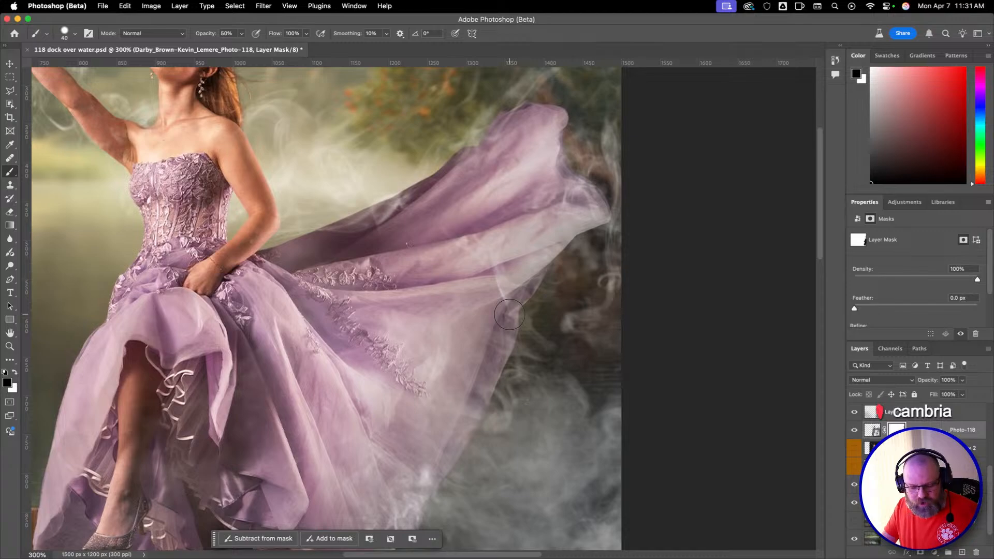
{"action": "key", "text": "z"}
{"action": "left_click", "coordinate": [562, 329]}
{"action": "left_click", "coordinate": [538, 313], "text": "alt"}
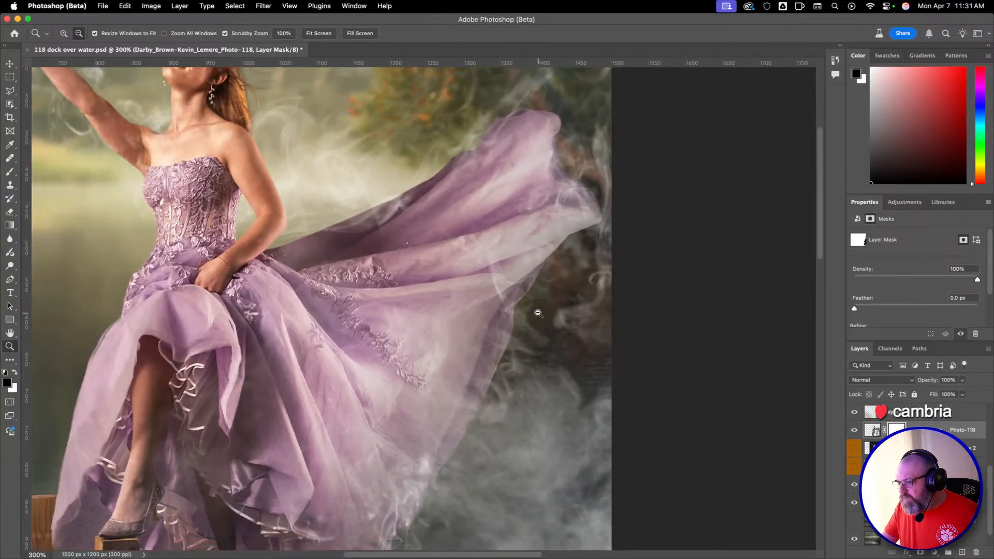
{"action": "left_click", "coordinate": [539, 313], "text": "alt"}
{"action": "left_click", "coordinate": [538, 313], "text": "alt"}
{"action": "key", "text": "b"}
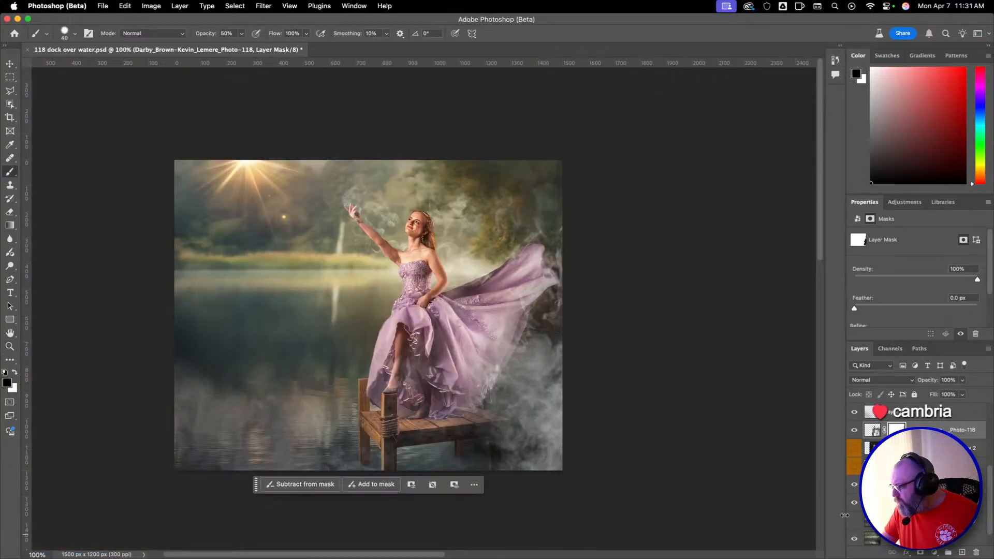
{"action": "left_click", "coordinate": [855, 522]}
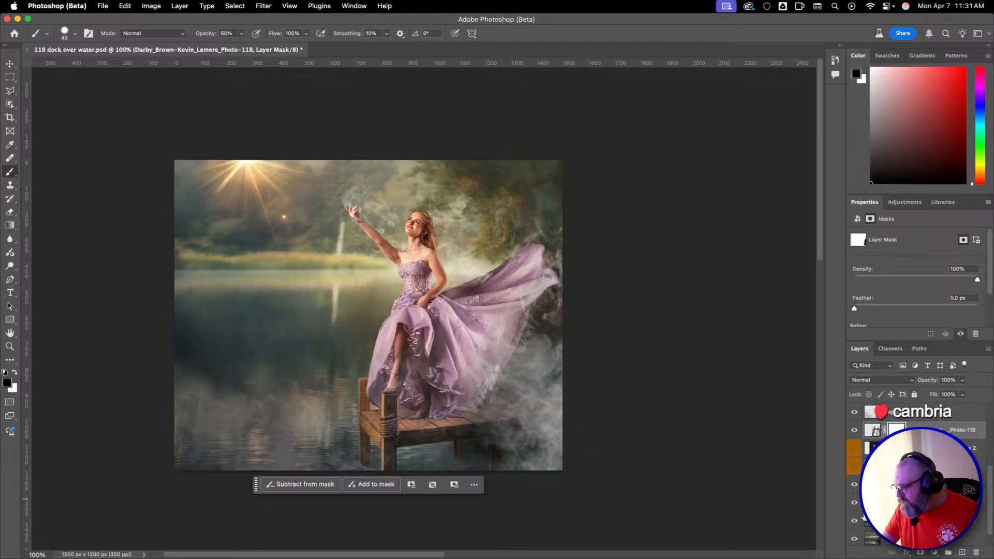
{"action": "left_click", "coordinate": [855, 522]}
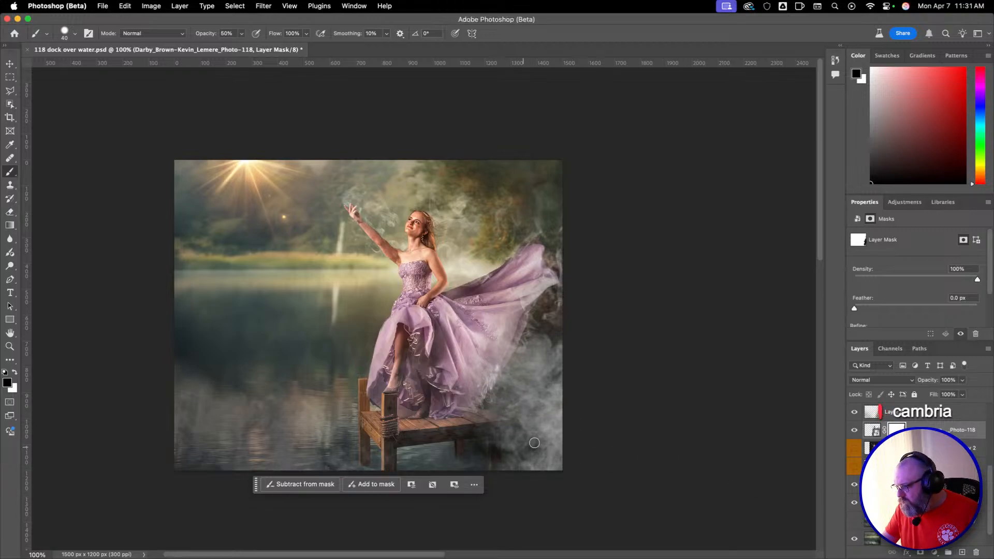
{"action": "left_click", "coordinate": [855, 522]}
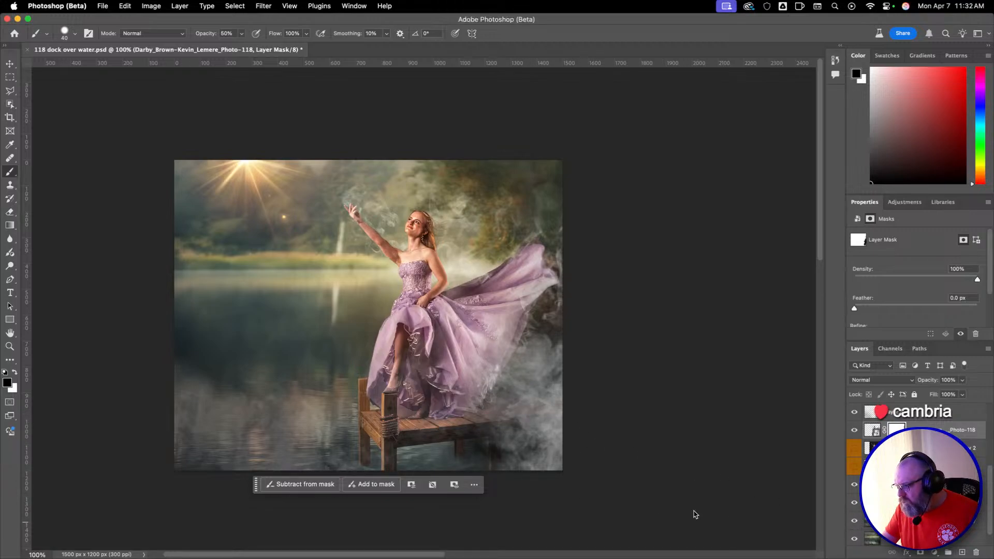
Select the Photo-118 copy layer, add a layer mask to it and enlarge the brush to 424 px.
{"action": "left_click", "coordinate": [907, 521]}
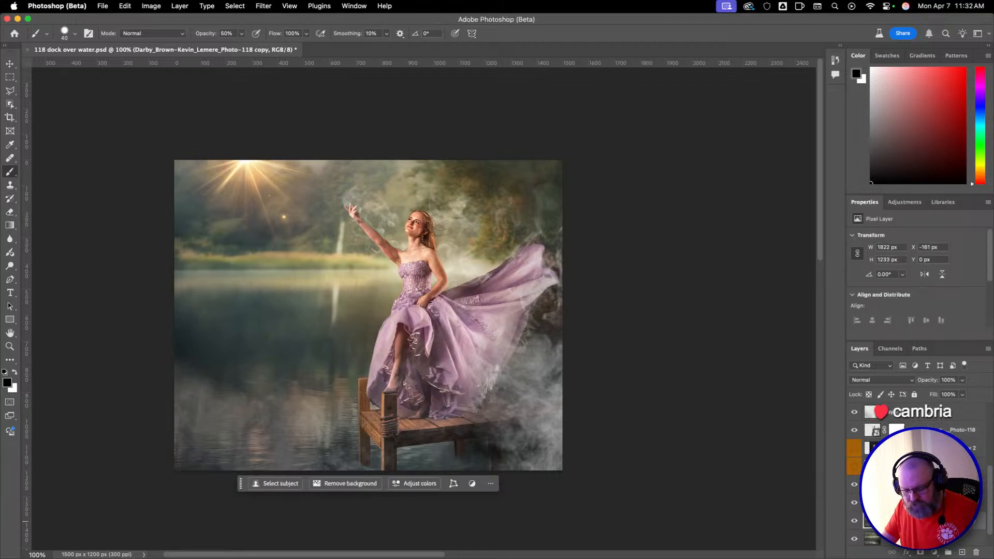
{"action": "scroll", "coordinate": [911, 476], "scroll_direction": "down", "scroll_amount": 1}
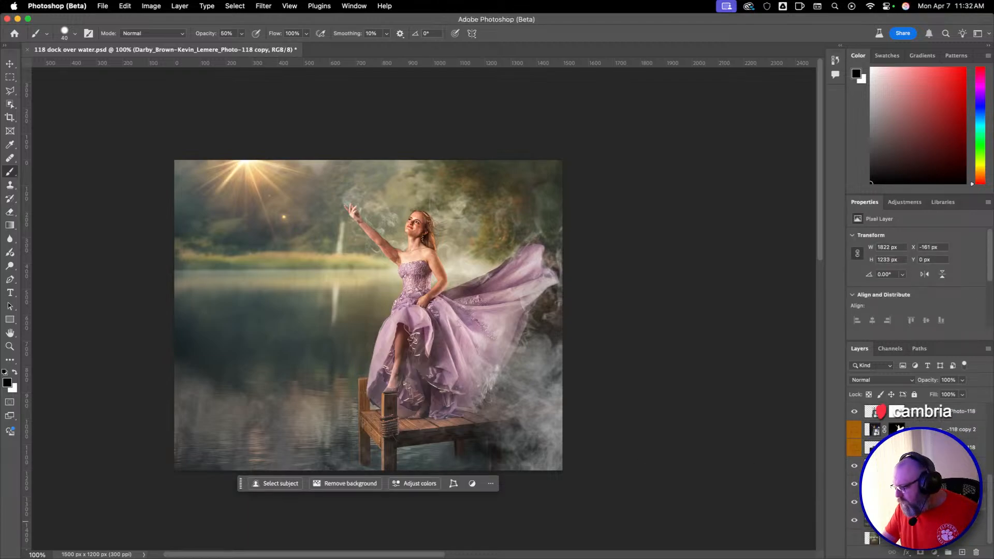
{"action": "left_click", "coordinate": [855, 502]}
{"action": "left_click", "coordinate": [854, 501]}
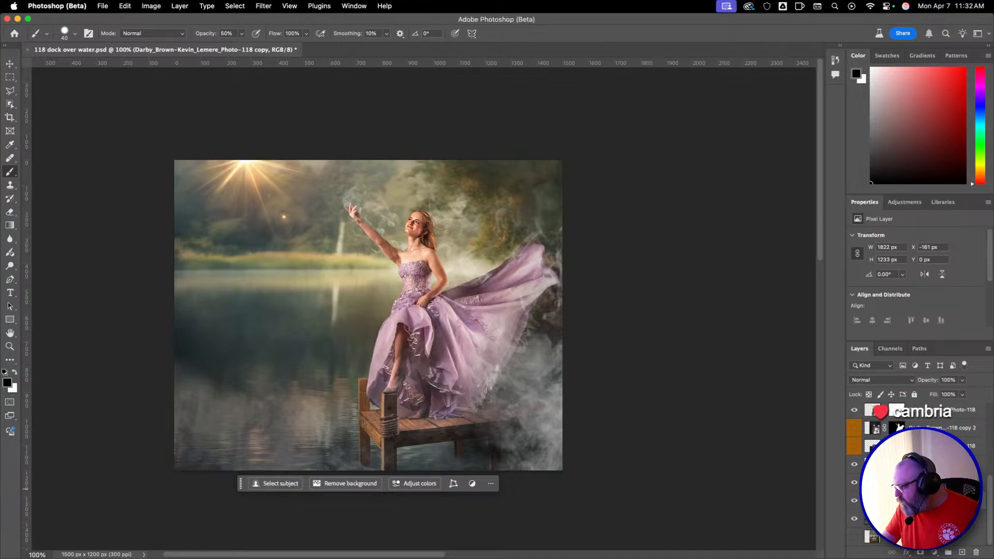
{"action": "left_click", "coordinate": [921, 553]}
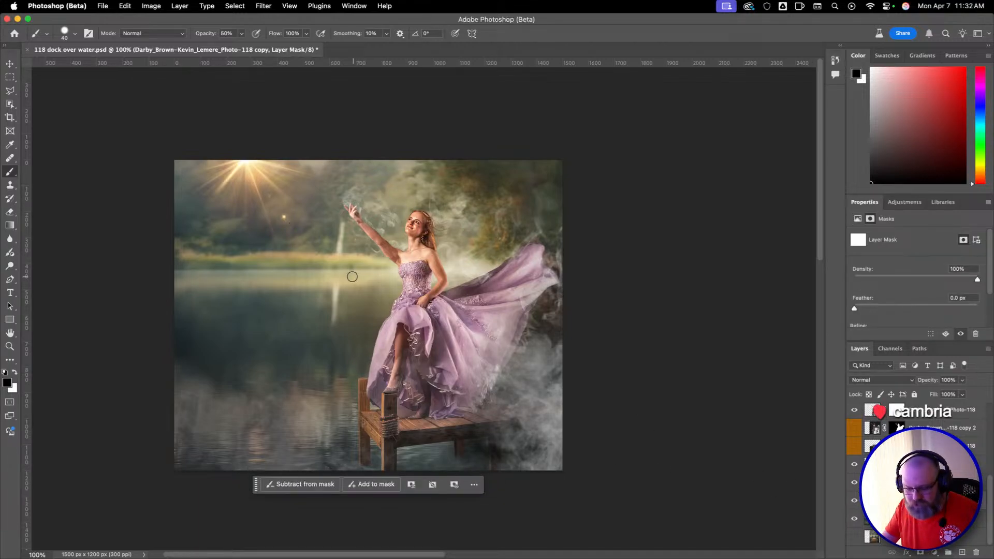
{"action": "left_click_drag", "start_coordinate": [350, 274], "coordinate": [449, 268], "text": "ctrl+alt"}
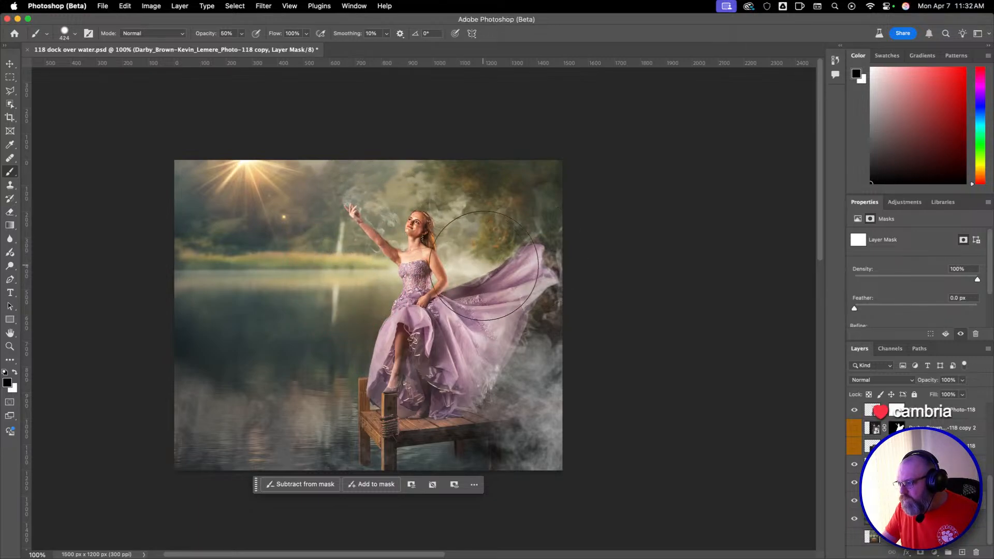
{"action": "mouse_move", "coordinate": [527, 302]}
{"action": "left_mouse_down"}
{"action": "mouse_move", "coordinate": [455, 294]}
{"action": "mouse_move", "coordinate": [421, 265]}
{"action": "mouse_move", "coordinate": [440, 300]}
{"action": "left_mouse_up"}
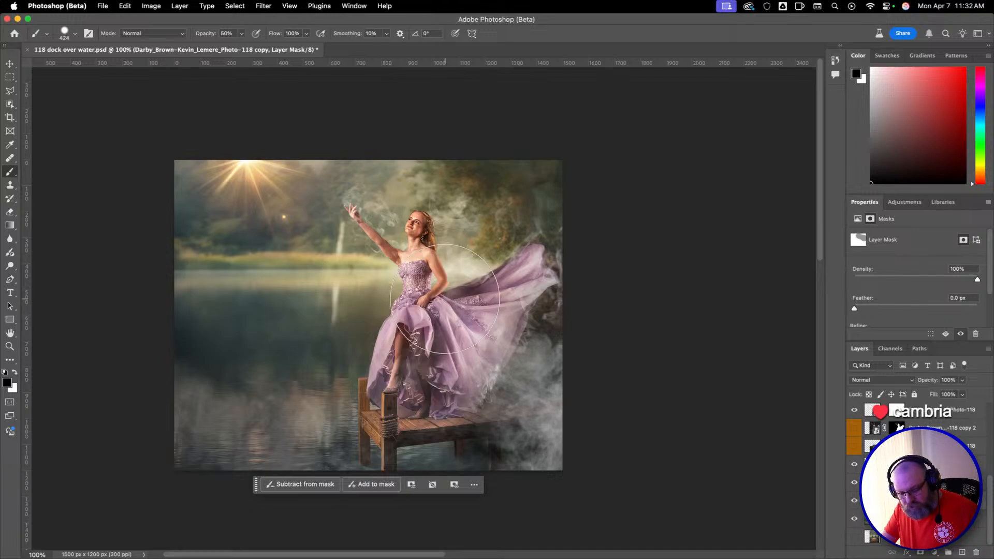
{"action": "key", "text": "super+z"}
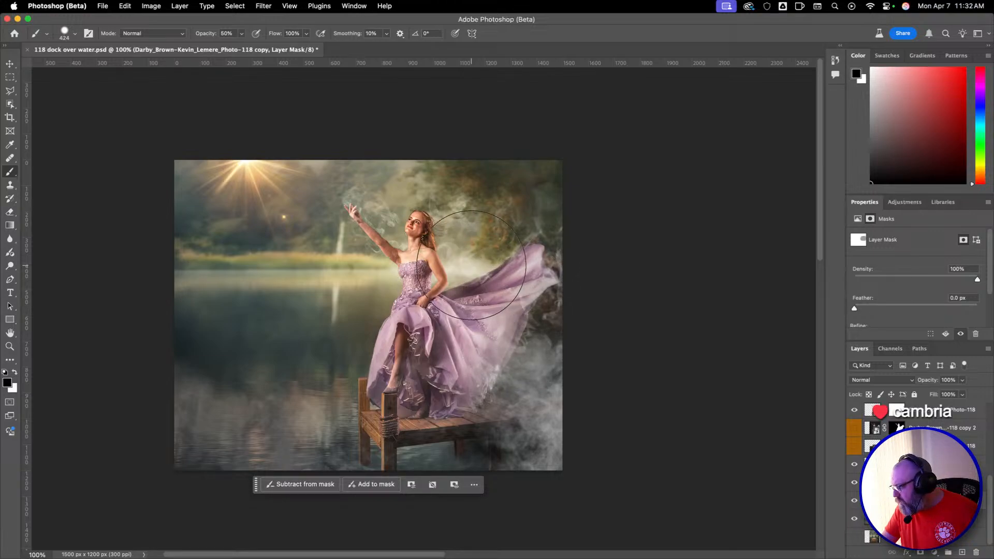
{"action": "key", "text": "super+z"}
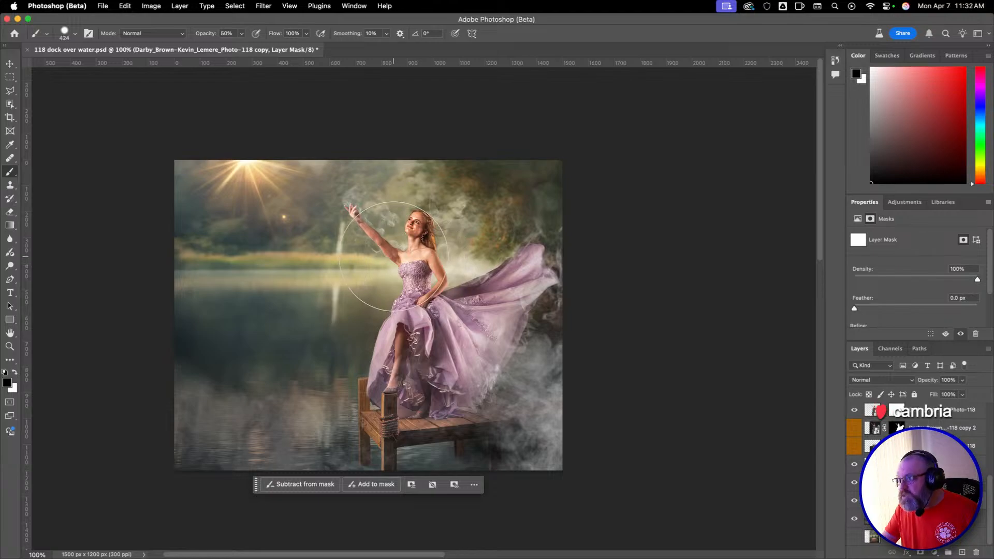
Mask out the Photo-118 copy layer around the dancer's head and shoulders with black at 100% opacity, and inspect the area at 300%.
{"action": "left_click", "coordinate": [410, 250]}
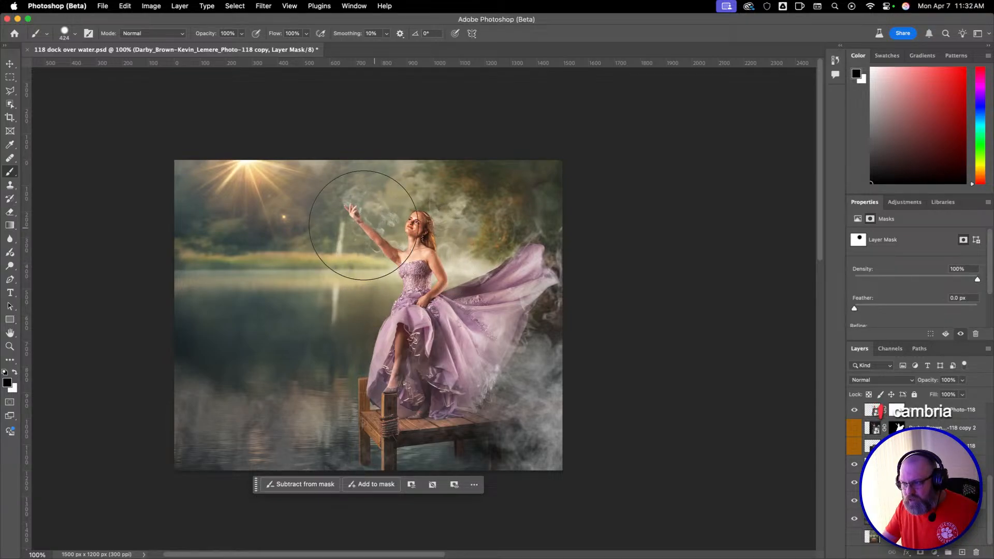
{"action": "key", "text": "z"}
{"action": "left_click", "coordinate": [422, 236]}
{"action": "left_click", "coordinate": [422, 236]}
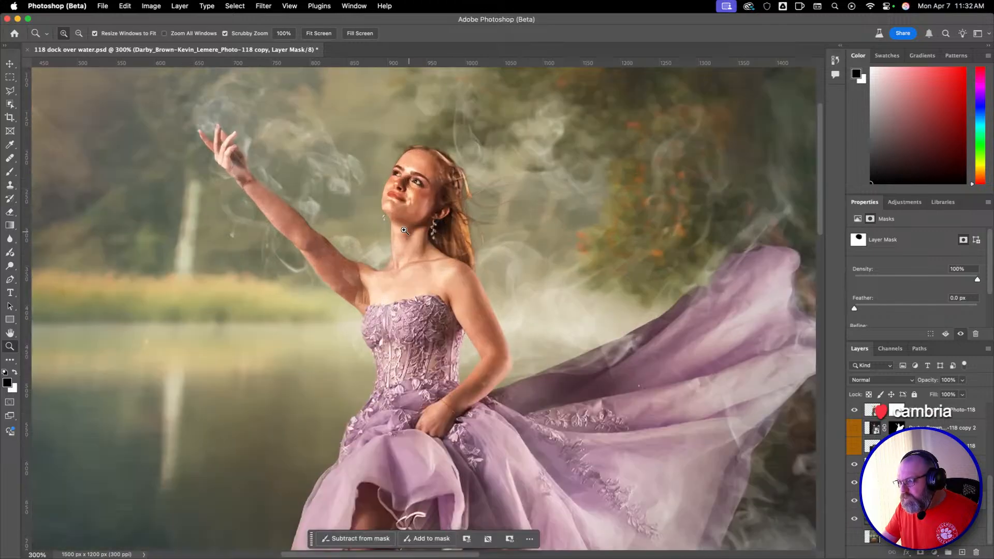
Mask out the Photo-118 copy layer around the raised arm and beside the waist with a 197 px black brush, and undo a stray stroke.
{"action": "key", "text": "b"}
{"action": "left_click_drag", "start_coordinate": [318, 216], "coordinate": [143, 216]}
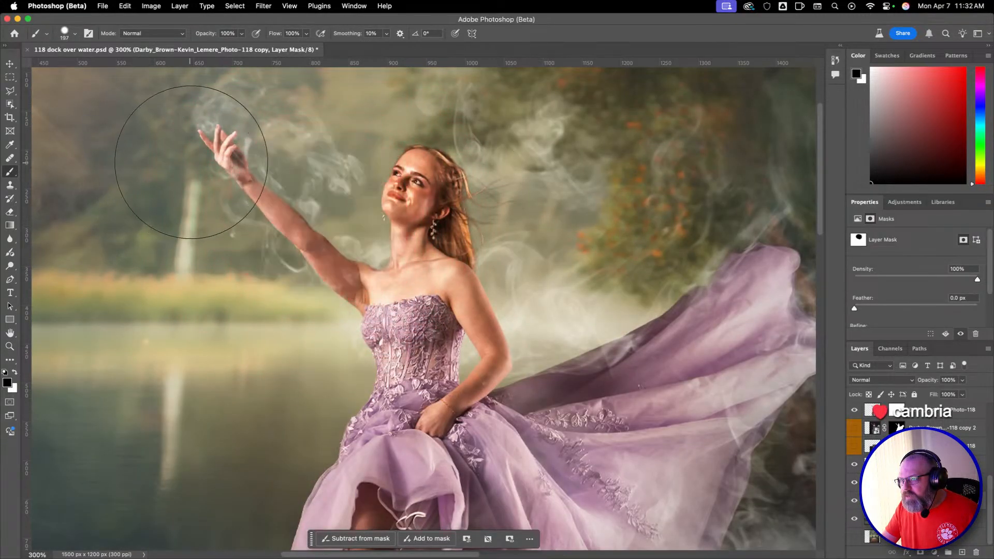
{"action": "mouse_move", "coordinate": [569, 321]}
{"action": "left_mouse_down"}
{"action": "mouse_move", "coordinate": [722, 268]}
{"action": "mouse_move", "coordinate": [775, 274]}
{"action": "mouse_move", "coordinate": [502, 367]}
{"action": "mouse_move", "coordinate": [528, 351]}
{"action": "left_mouse_up"}
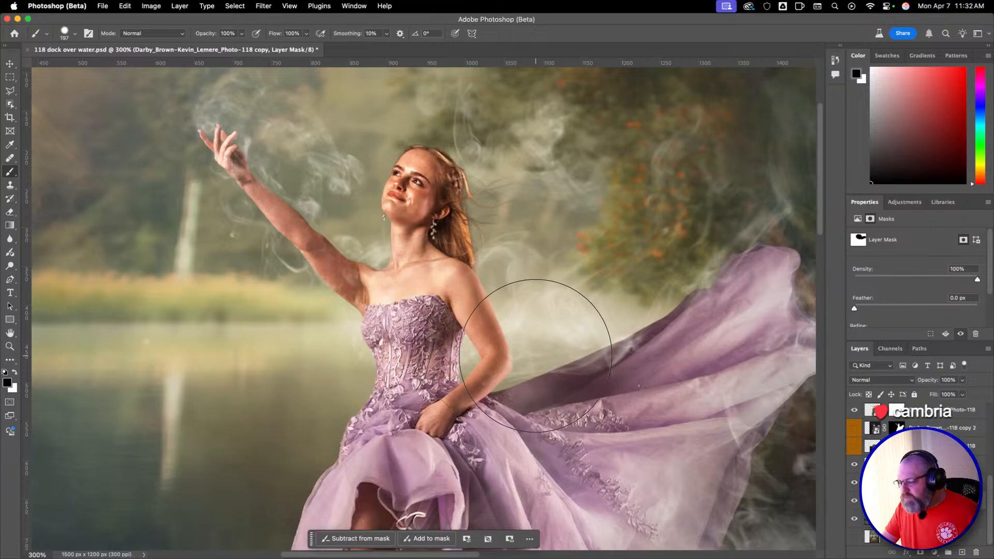
{"action": "key", "text": "super+z"}
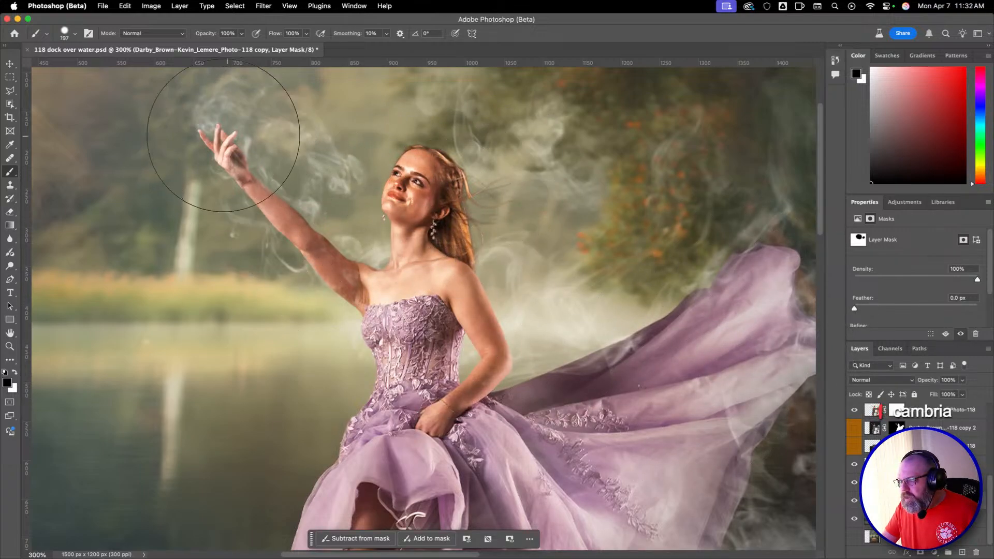
Mask out the Photo-118 copy layer along the gown's edges, the flowing train and the dock, using a 142 px brush.
{"action": "mouse_move", "coordinate": [456, 371]}
{"action": "left_mouse_down"}
{"action": "mouse_move", "coordinate": [503, 72]}
{"action": "mouse_move", "coordinate": [499, 97]}
{"action": "left_mouse_up"}
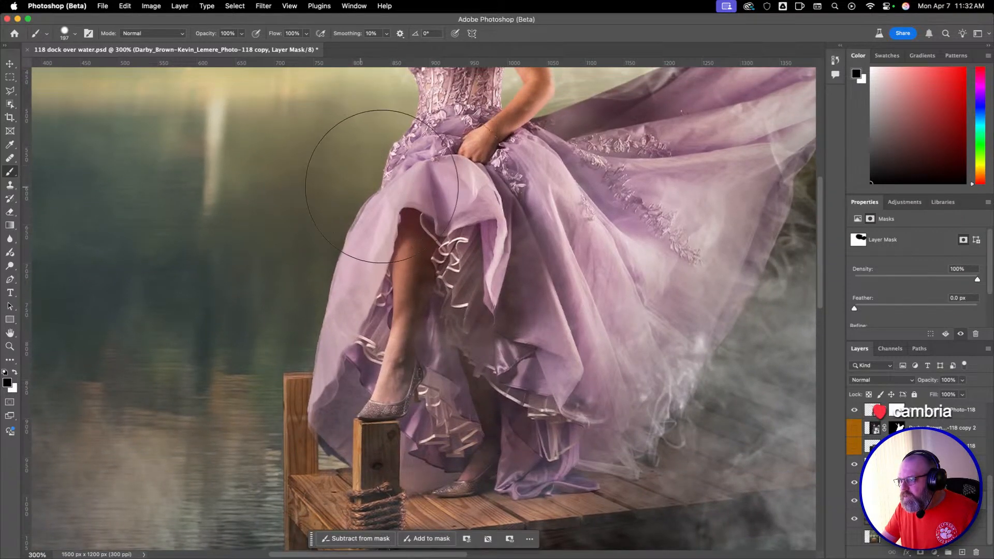
{"action": "left_click_drag", "start_coordinate": [354, 234], "coordinate": [322, 242], "text": "ctrl+alt"}
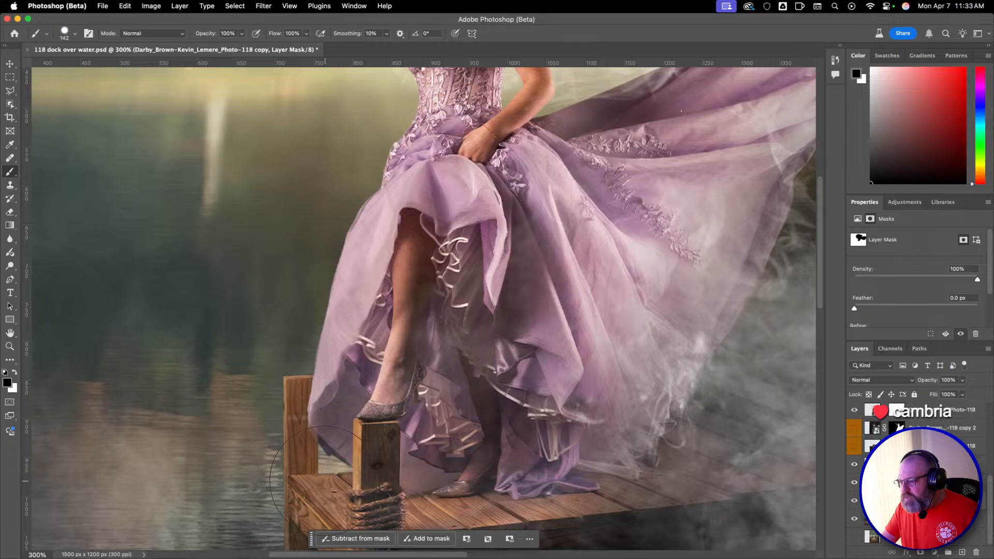
{"action": "left_click_drag", "start_coordinate": [369, 412], "coordinate": [398, 151]}
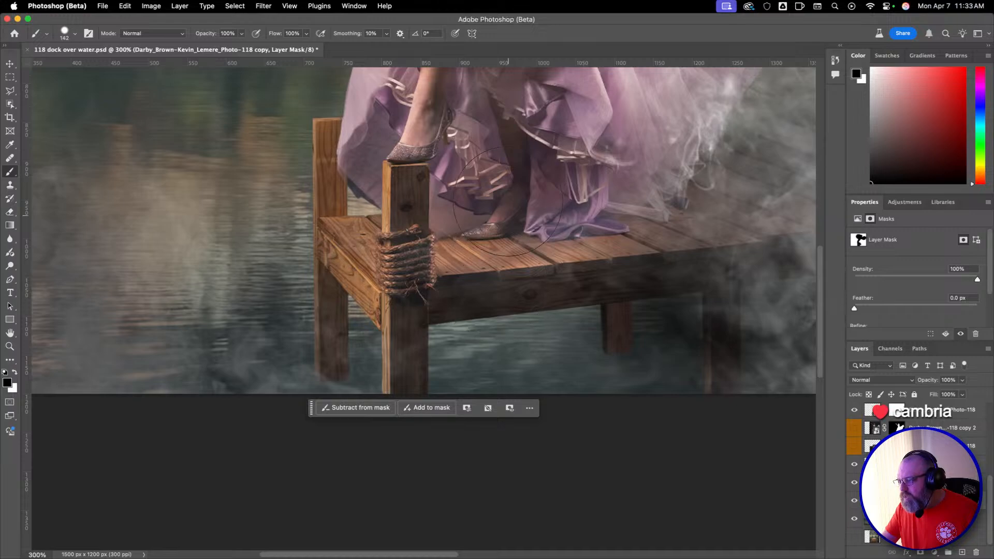
{"action": "left_click_drag", "start_coordinate": [578, 161], "coordinate": [399, 398]}
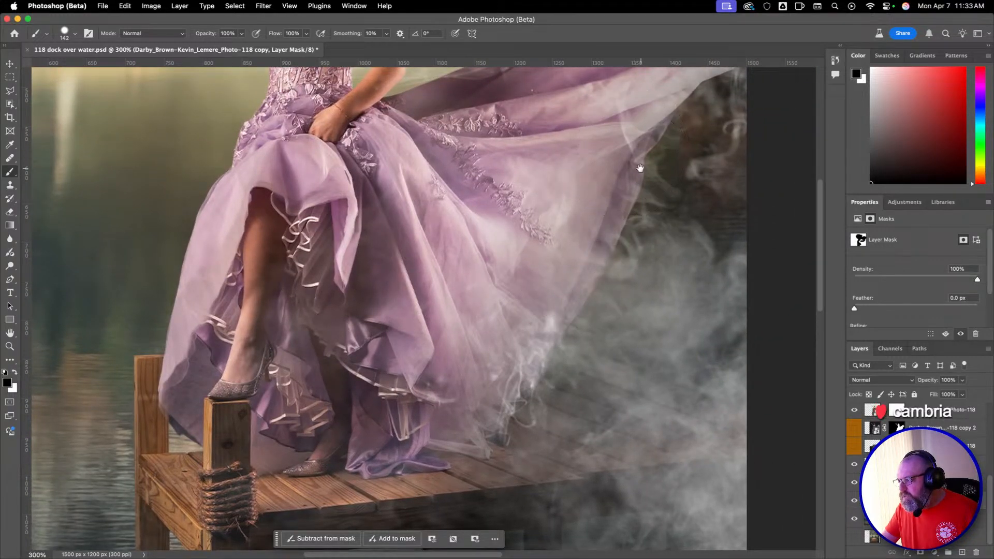
{"action": "left_click_drag", "start_coordinate": [640, 168], "coordinate": [475, 298]}
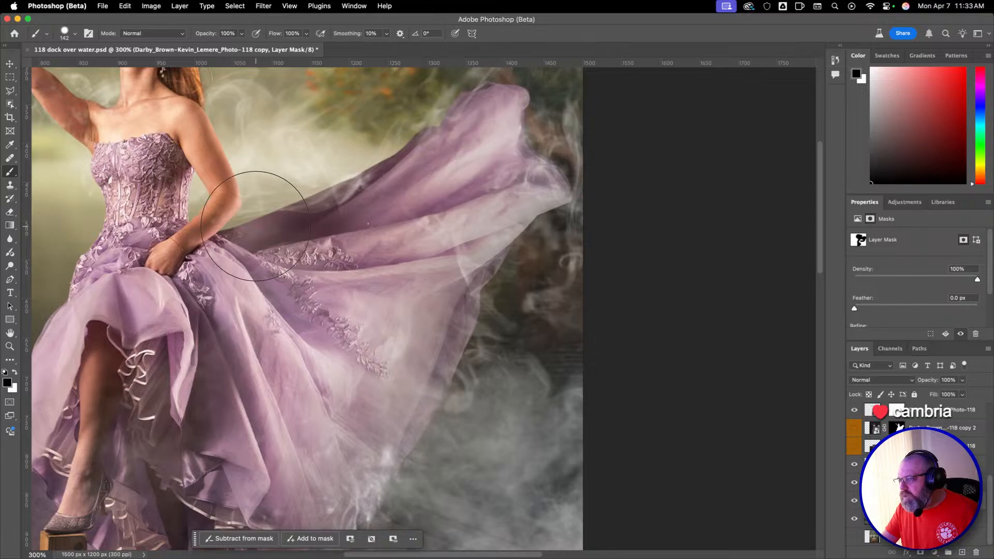
{"action": "left_click_drag", "start_coordinate": [304, 345], "coordinate": [505, 86]}
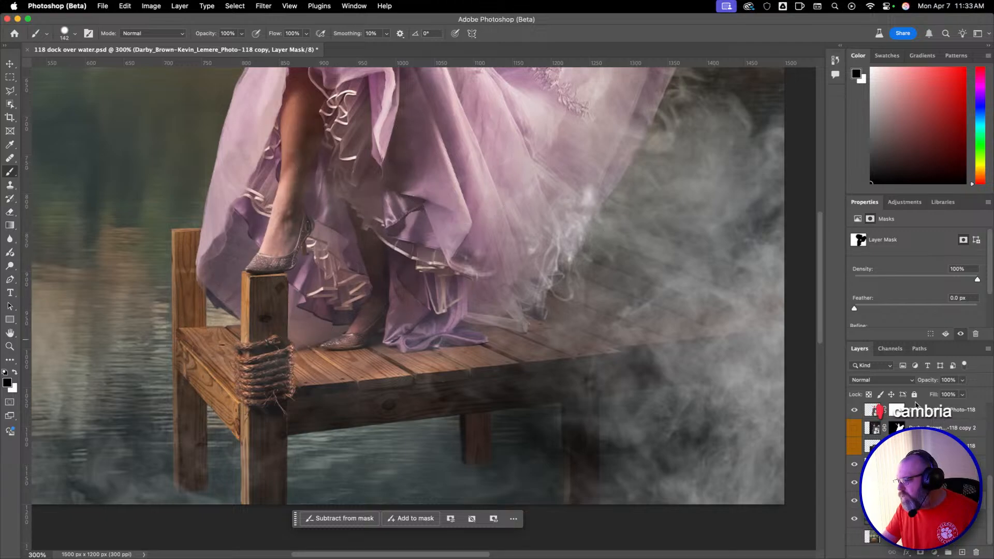
Review the whole composite at 100% and inspect the dancer and gown at 200%.
{"action": "key", "text": "z"}
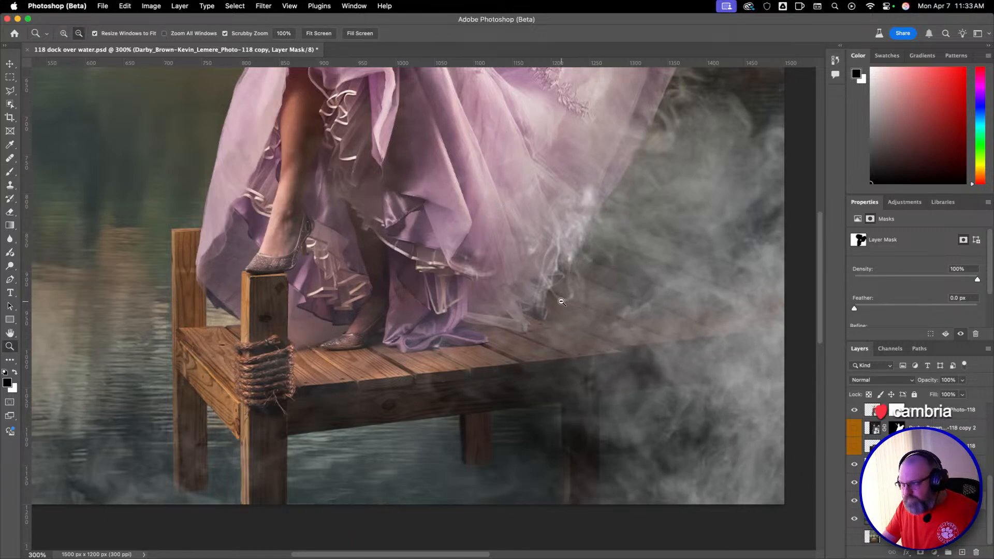
{"action": "left_click", "coordinate": [556, 291], "text": "alt"}
{"action": "left_click", "coordinate": [556, 290], "text": "alt"}
{"action": "key", "text": "b"}
{"action": "scroll", "coordinate": [416, 296], "scroll_direction": "up", "scroll_amount": 3}
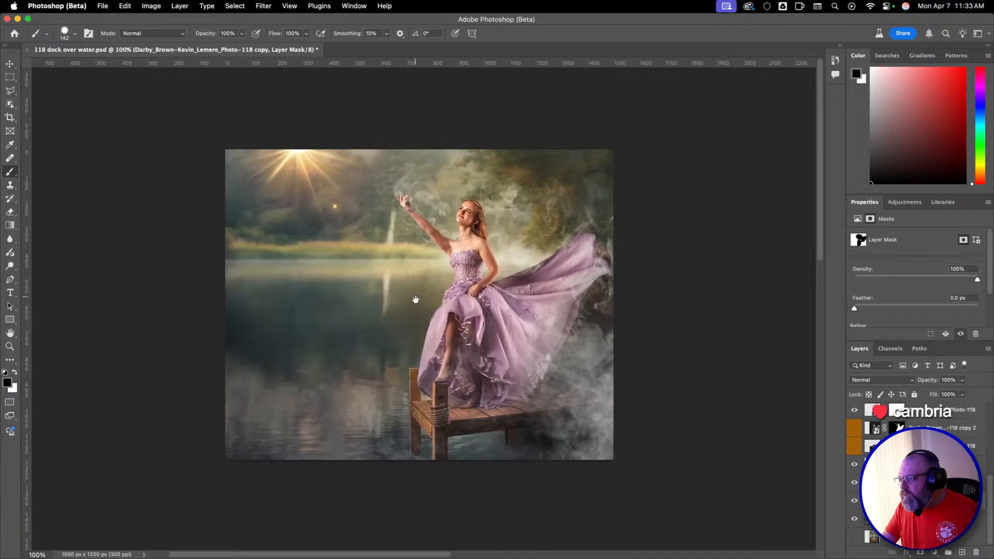
{"action": "key", "text": "z"}
{"action": "left_click", "coordinate": [418, 294]}
{"action": "key", "text": "b"}
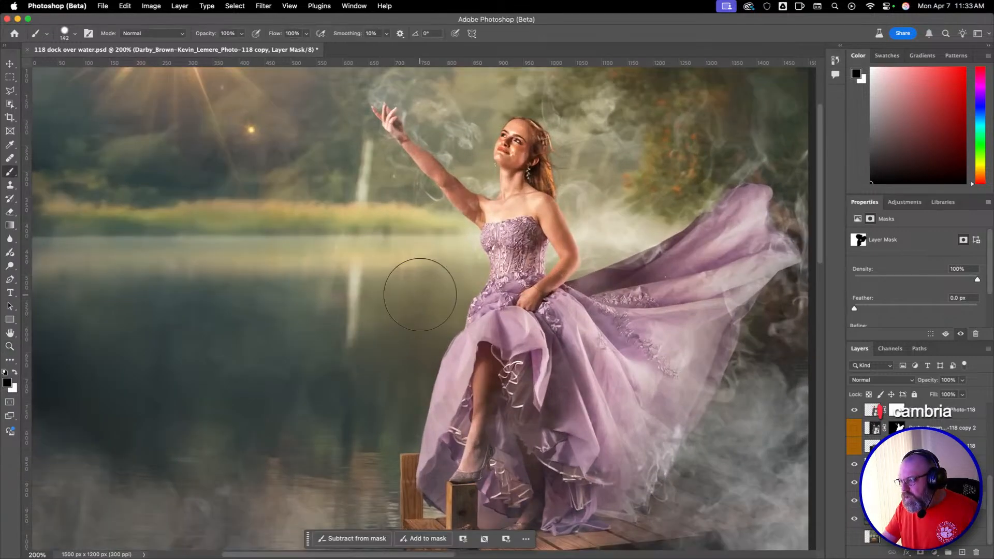
{"action": "key", "text": "z"}
{"action": "left_click", "coordinate": [422, 296], "text": "alt"}
{"action": "key", "text": "b"}
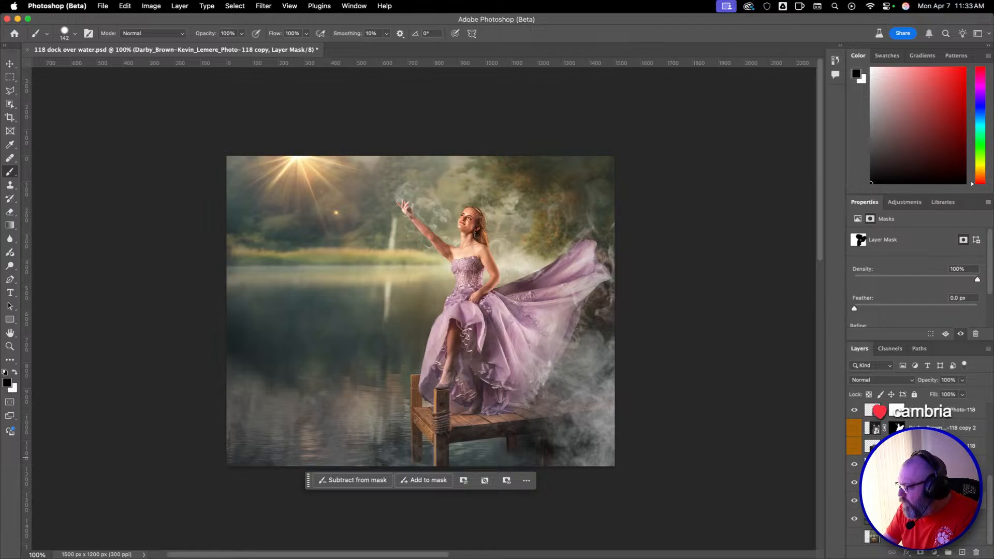
Make the Photo-118 copy layer's image active instead of its mask, and save the document.
{"action": "left_click", "coordinate": [872, 464]}
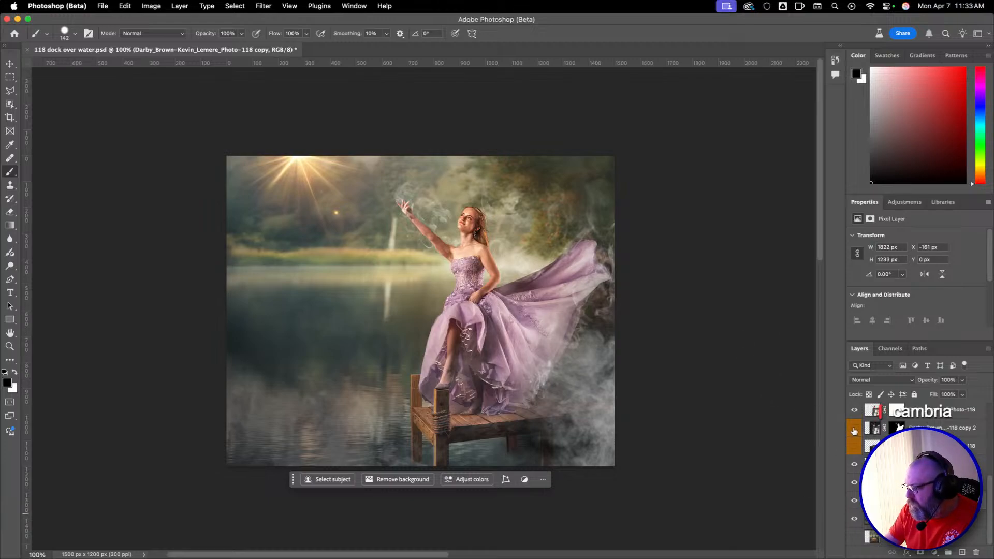
{"action": "left_click", "coordinate": [103, 5]}
{"action": "left_click", "coordinate": [129, 110]}
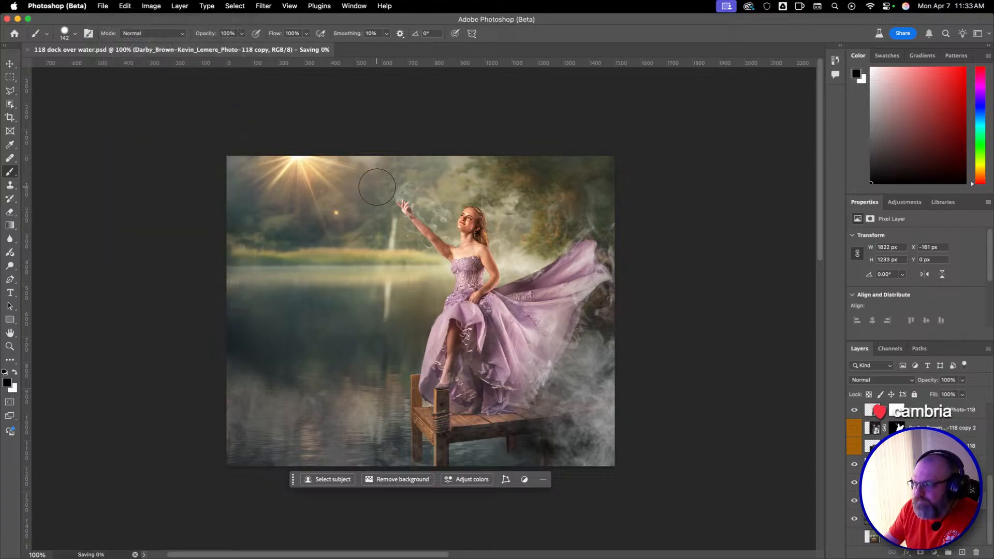
{"action": "left_click", "coordinate": [88, 6]}
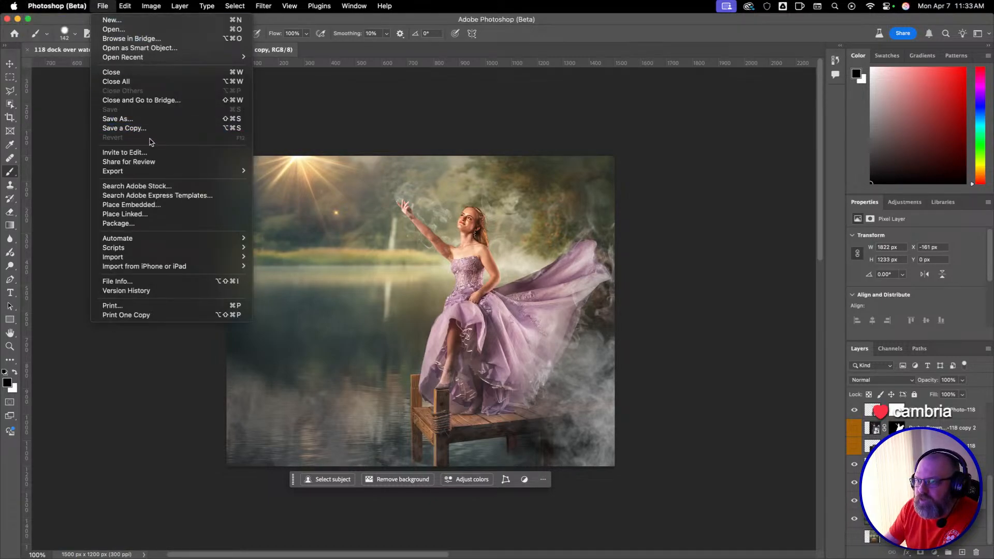
{"action": "left_click", "coordinate": [102, 8]}
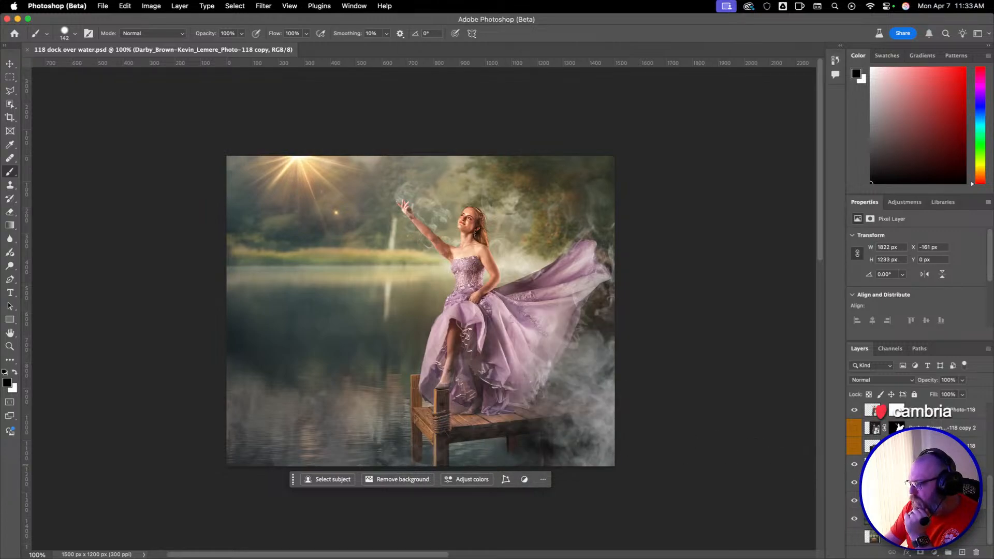
Try to merge the selected Photo-118 composite layers into one layer, and undo the merge.
{"action": "left_click", "coordinate": [536, 441], "text": "super"}
{"action": "left_click", "coordinate": [529, 444], "text": "super"}
{"action": "left_click_drag", "start_coordinate": [420, 444], "coordinate": [492, 359]}
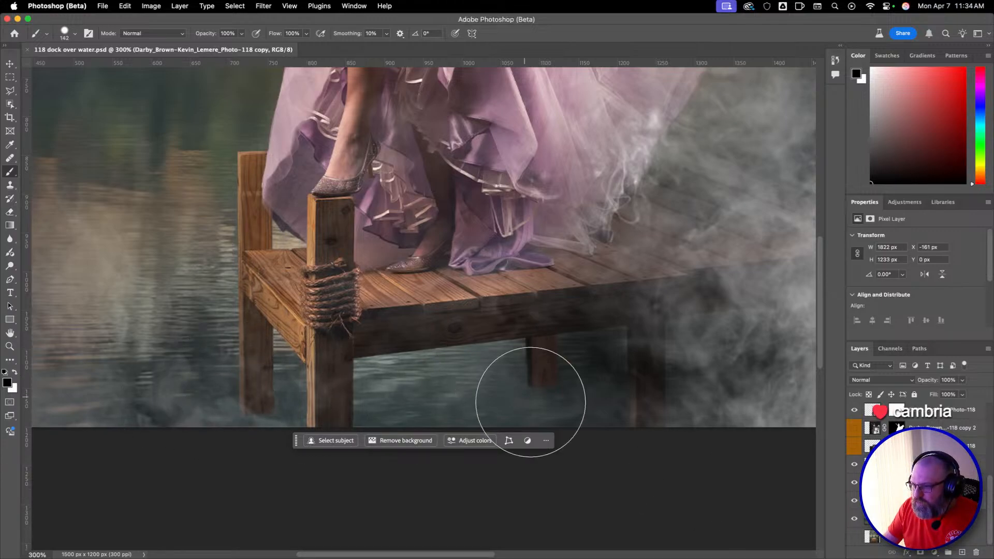
{"action": "left_click_drag", "start_coordinate": [954, 521], "coordinate": [962, 552]}
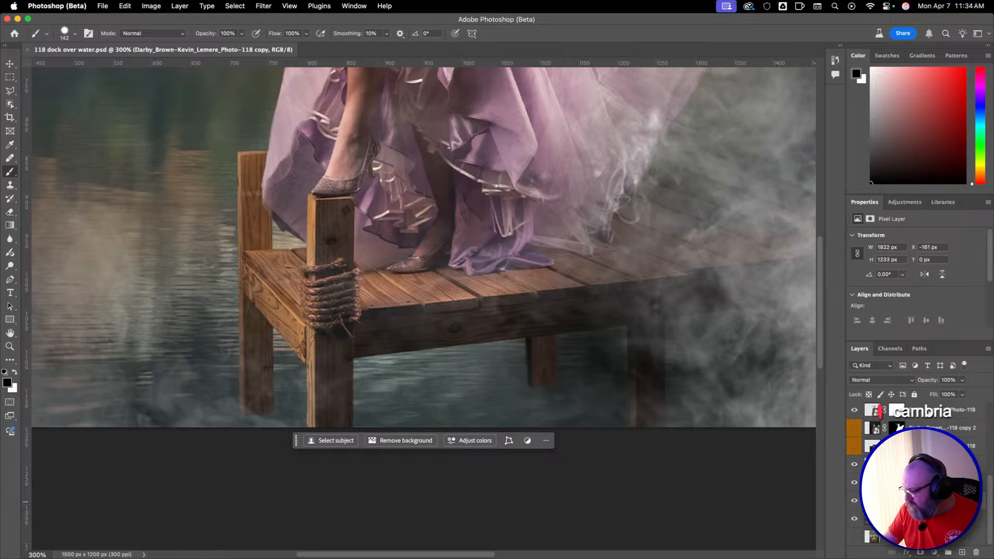
{"action": "left_click", "coordinate": [930, 410], "text": "super"}
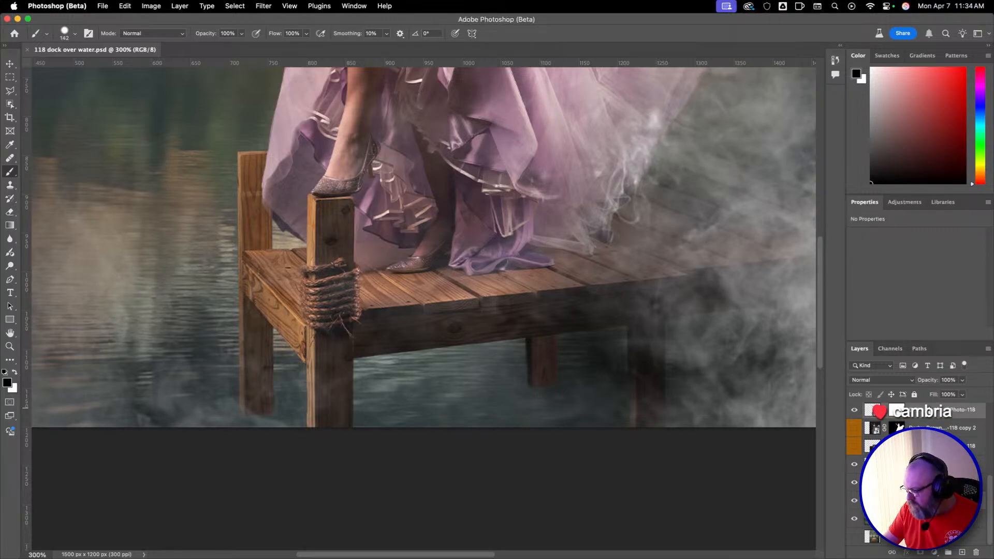
{"action": "key", "text": "super+e"}
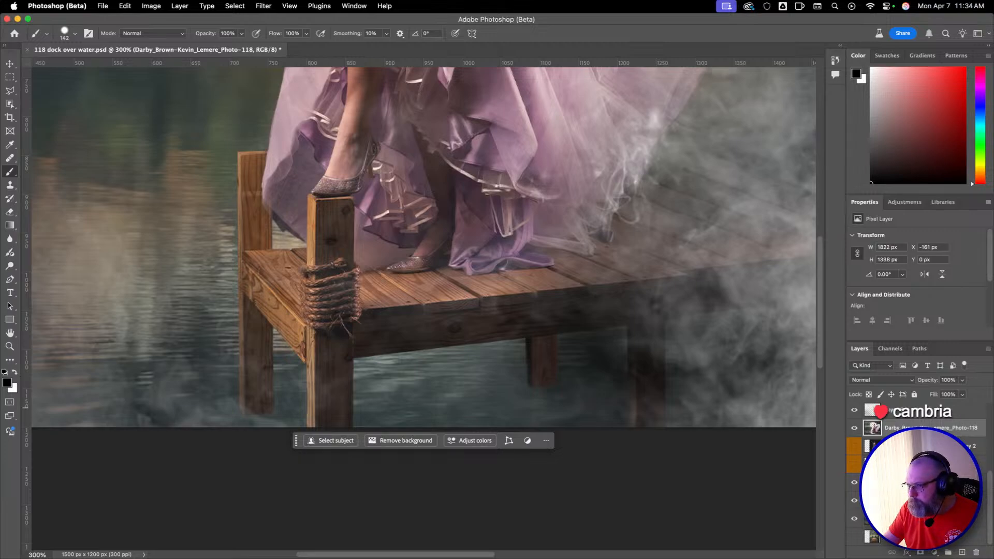
{"action": "scroll", "coordinate": [903, 486], "scroll_direction": "up", "scroll_amount": 1}
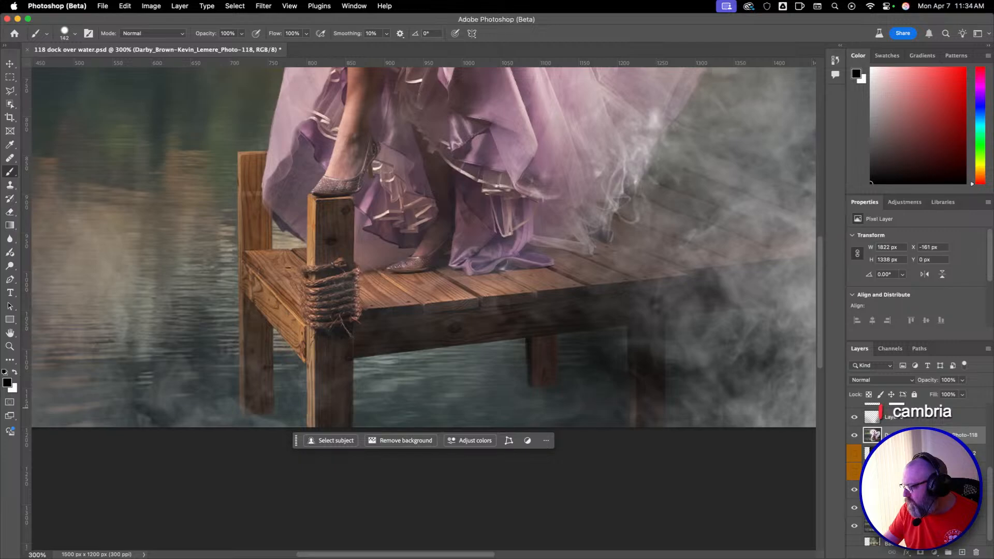
{"action": "key", "text": "super+z"}
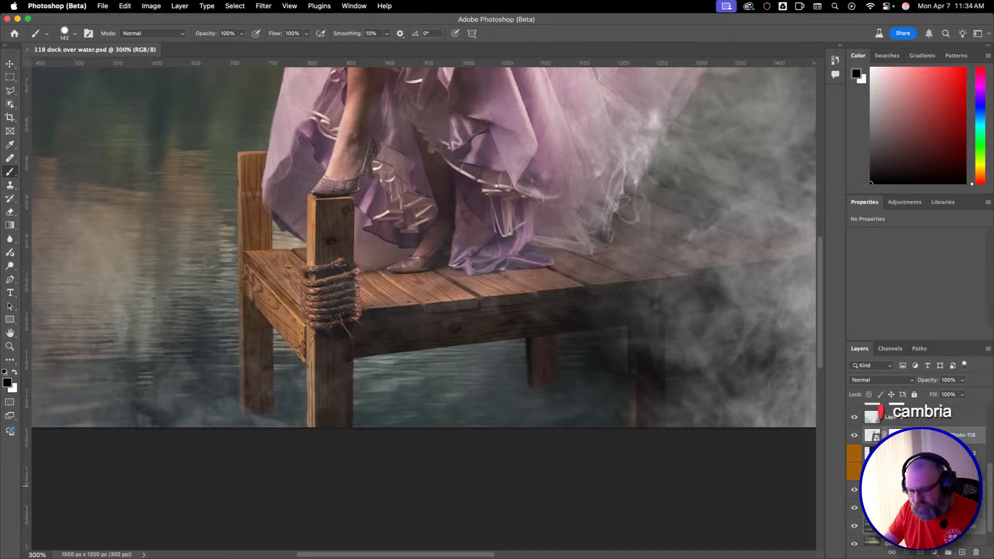
Merge the selected composite layers into one Photo-118 layer and duplicate the merged layer.
{"action": "key", "text": "super+e"}
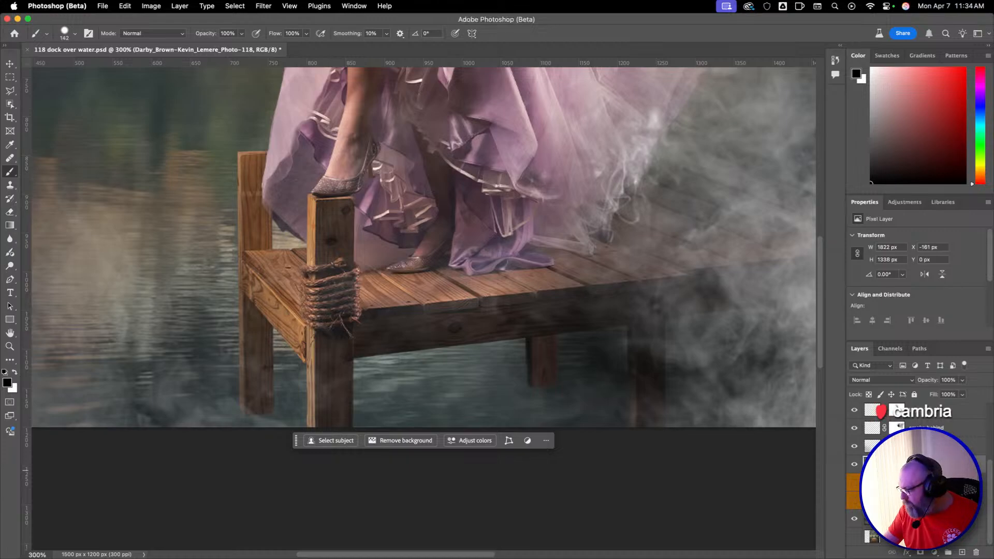
{"action": "left_click_drag", "start_coordinate": [956, 479], "coordinate": [961, 553]}
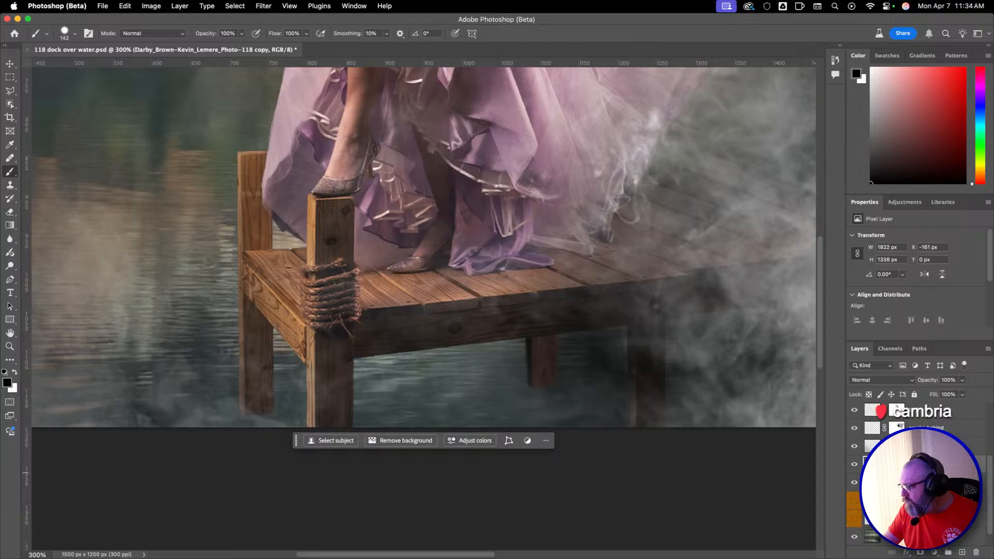
Start a Perspective transform on the duplicated Photo-118 layer and flip it horizontally and vertically.
{"action": "left_click", "coordinate": [151, 6]}
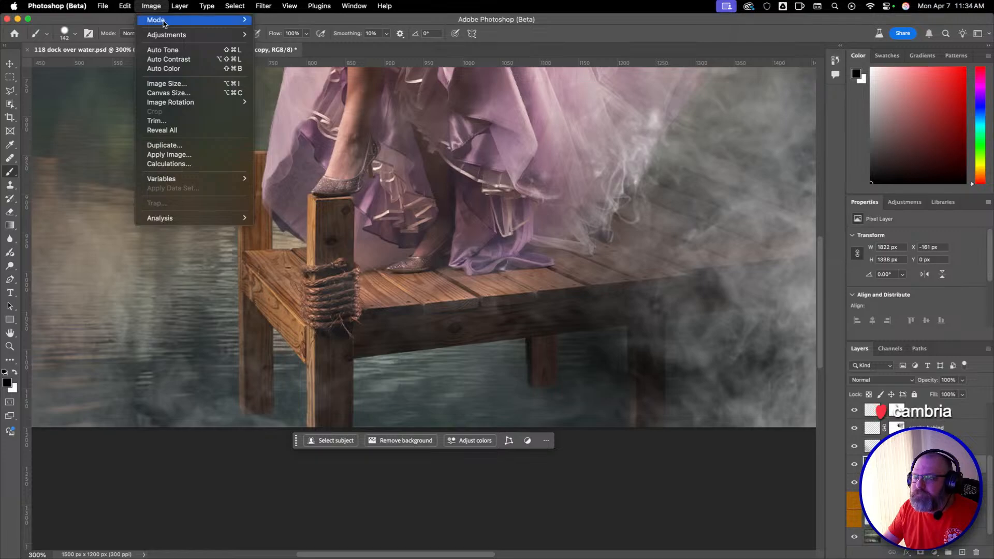
{"action": "mouse_move", "coordinate": [103, 4]}
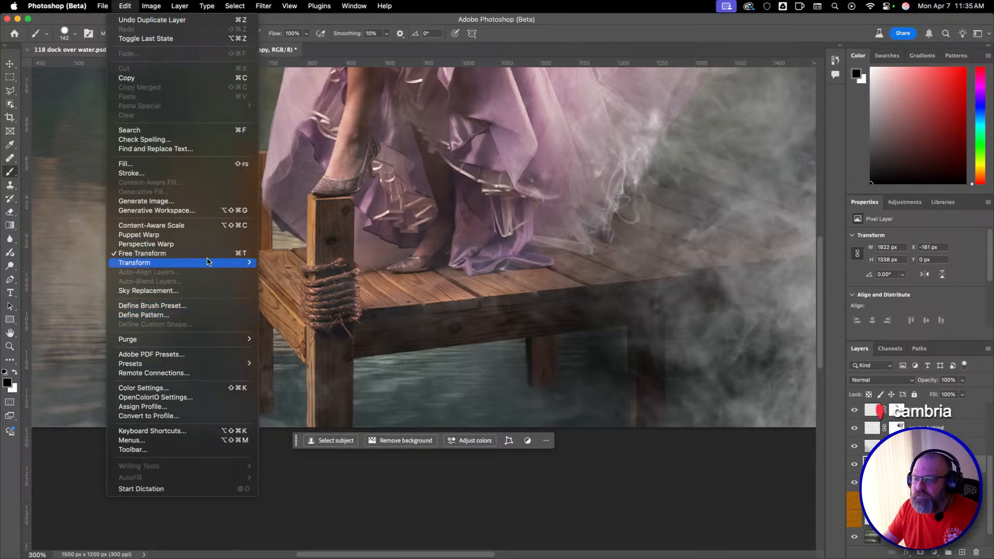
{"action": "mouse_move", "coordinate": [243, 263]}
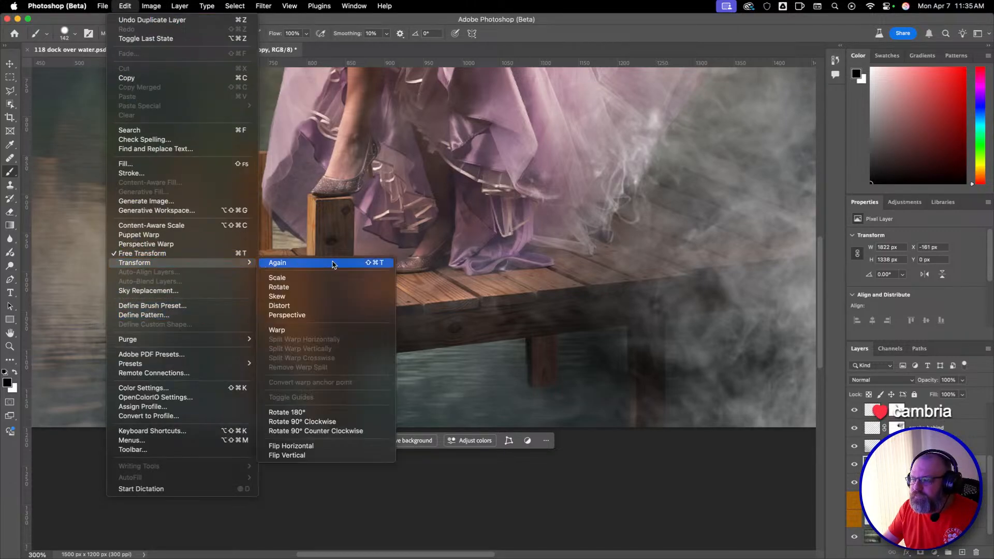
{"action": "left_click", "coordinate": [330, 316]}
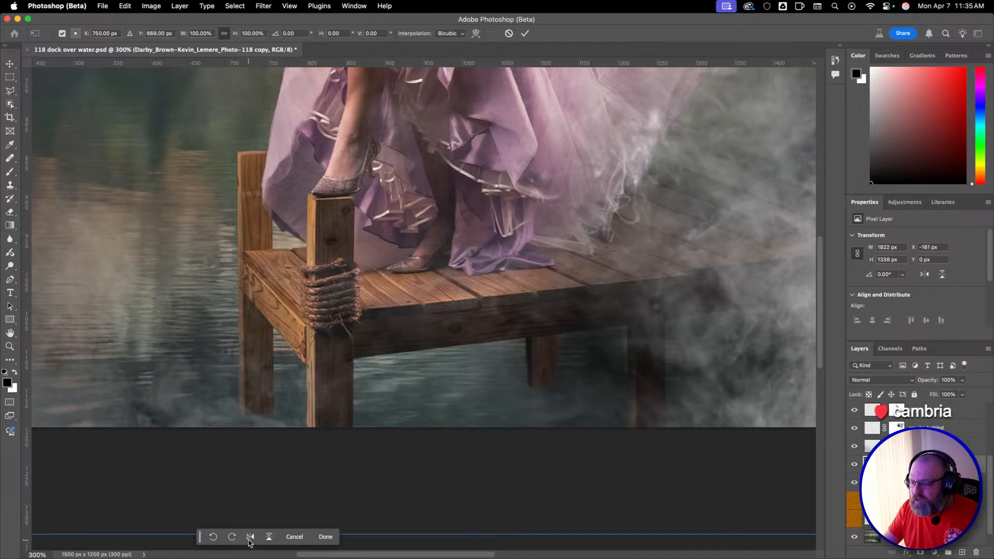
{"action": "left_click", "coordinate": [250, 539]}
{"action": "left_click", "coordinate": [269, 538]}
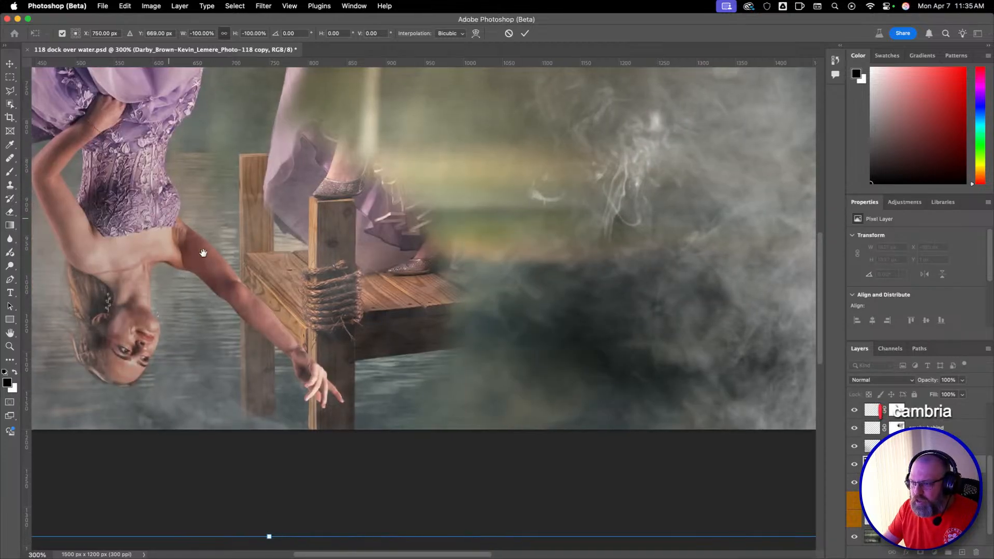
Flip the upside-down copy horizontally again and move it below the dancer so its dock posts meet the original ones.
{"action": "left_click_drag", "start_coordinate": [202, 251], "coordinate": [564, 337]}
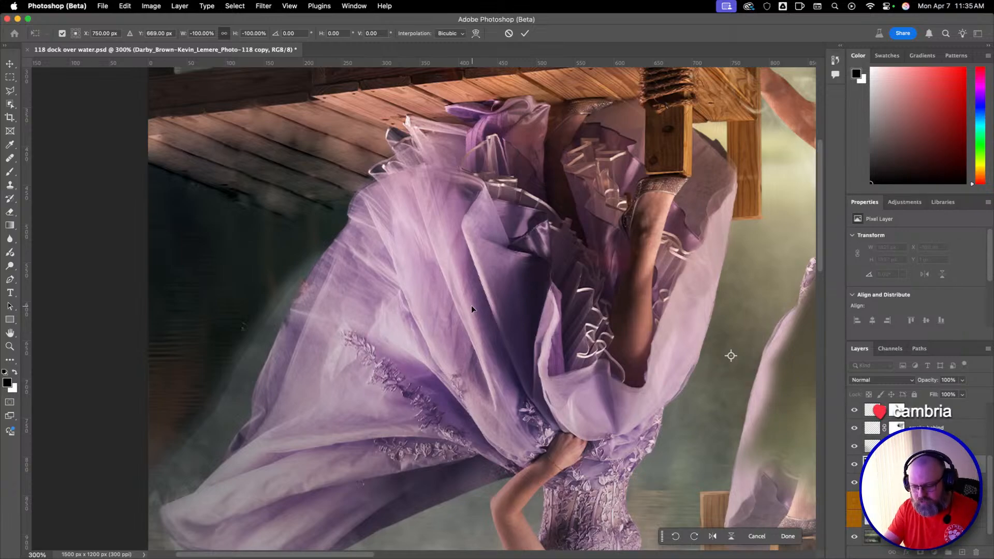
{"action": "key", "text": "super+0"}
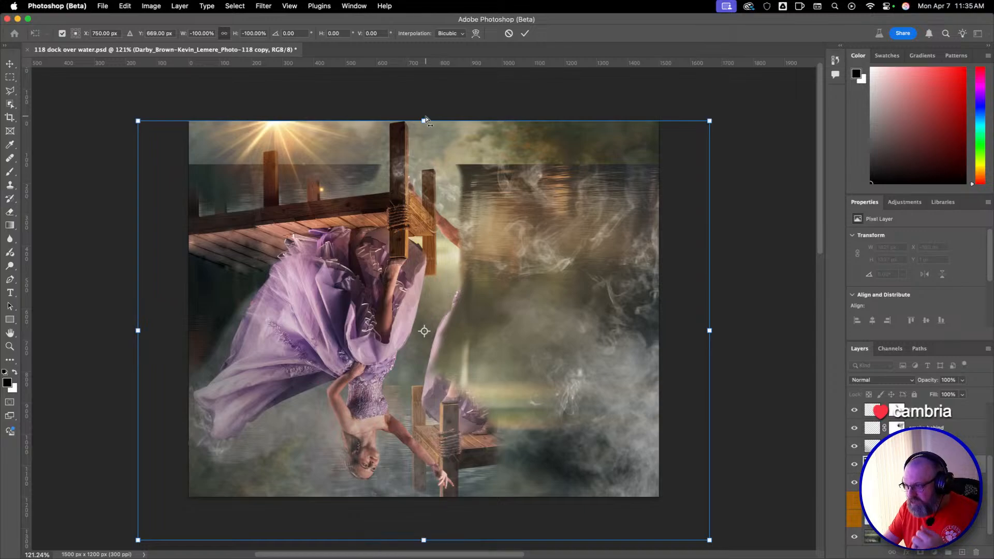
{"action": "left_click_drag", "start_coordinate": [407, 249], "coordinate": [538, 146]}
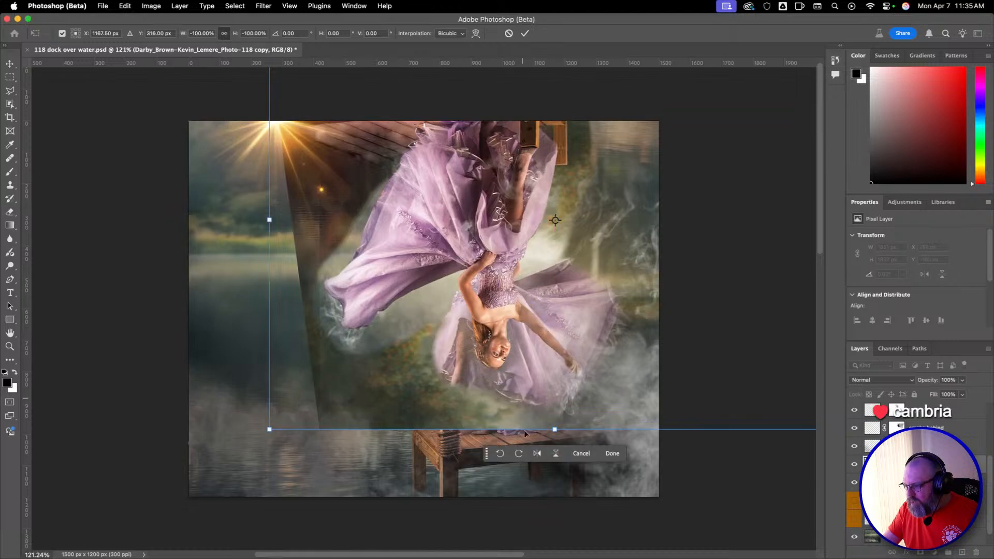
{"action": "left_click", "coordinate": [537, 454]}
{"action": "left_click_drag", "start_coordinate": [528, 259], "coordinate": [393, 495]}
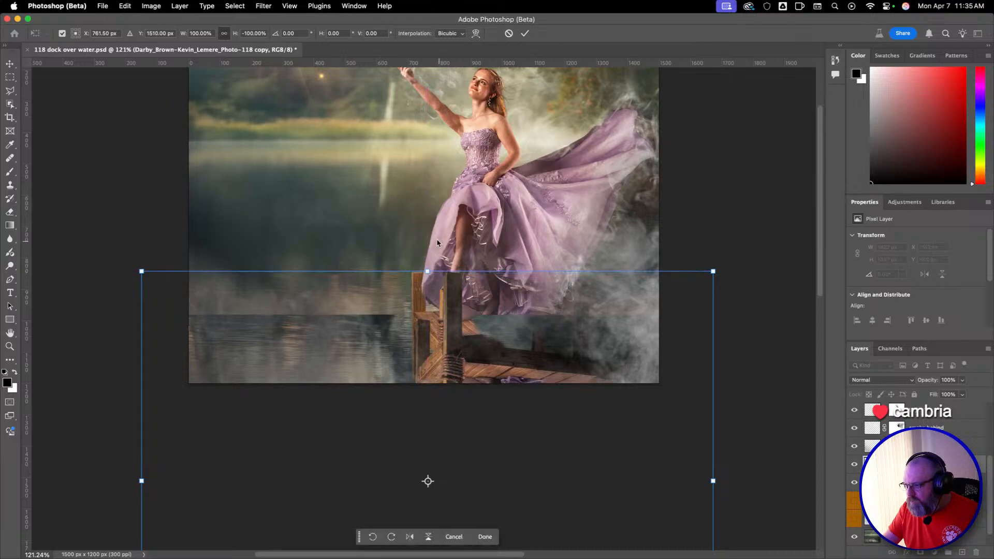
Straighten the skewed top edge of the flipped Photo-118 copy and flatten it vertically to about 55% height below the dock.
{"action": "left_click_drag", "start_coordinate": [713, 271], "coordinate": [703, 370]}
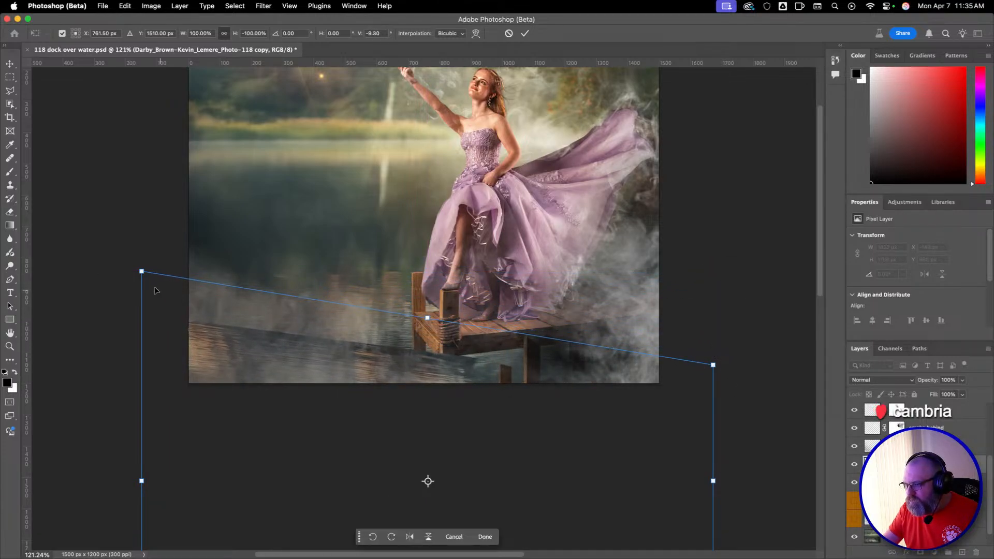
{"action": "left_click_drag", "start_coordinate": [140, 272], "coordinate": [141, 369]}
{"action": "left_click_drag", "start_coordinate": [391, 411], "coordinate": [392, 356]}
{"action": "left_click_drag", "start_coordinate": [430, 316], "coordinate": [431, 327]}
{"action": "mouse_move", "coordinate": [714, 426]}
{"action": "left_mouse_down"}
{"action": "mouse_move", "coordinate": [715, 458]}
{"action": "mouse_move", "coordinate": [713, 400]}
{"action": "mouse_move", "coordinate": [713, 437]}
{"action": "mouse_move", "coordinate": [713, 427]}
{"action": "left_mouse_up"}
{"action": "mouse_move", "coordinate": [570, 425]}
{"action": "left_mouse_down"}
{"action": "mouse_move", "coordinate": [581, 426]}
{"action": "mouse_move", "coordinate": [569, 426]}
{"action": "left_mouse_up"}
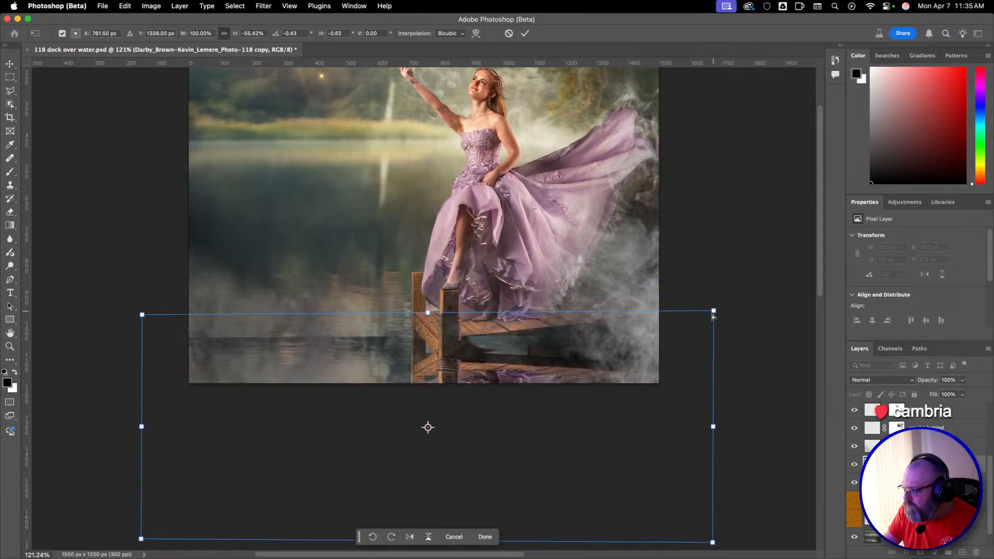
Adjust the copy's perspective to about 90% width and rotate it about -6° to line its posts up with the dock.
{"action": "left_click_drag", "start_coordinate": [714, 311], "coordinate": [795, 309]}
{"action": "left_click_drag", "start_coordinate": [685, 374], "coordinate": [685, 277]}
{"action": "left_click_drag", "start_coordinate": [698, 445], "coordinate": [567, 422]}
{"action": "left_click_drag", "start_coordinate": [538, 337], "coordinate": [547, 415]}
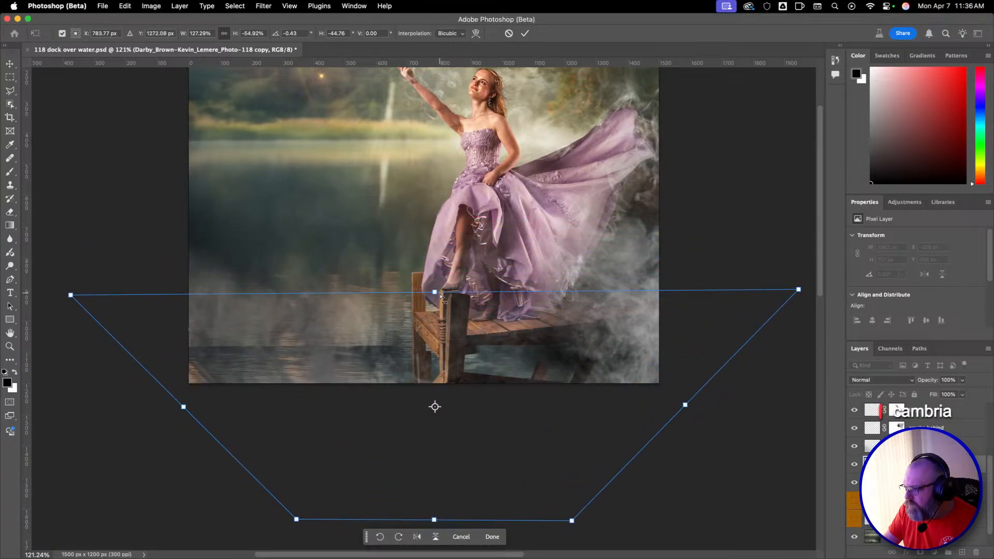
{"action": "mouse_move", "coordinate": [440, 295]}
{"action": "left_mouse_down"}
{"action": "mouse_move", "coordinate": [460, 301]}
{"action": "mouse_move", "coordinate": [439, 320]}
{"action": "mouse_move", "coordinate": [437, 310]}
{"action": "left_mouse_up"}
{"action": "left_click_drag", "start_coordinate": [789, 290], "coordinate": [674, 290]}
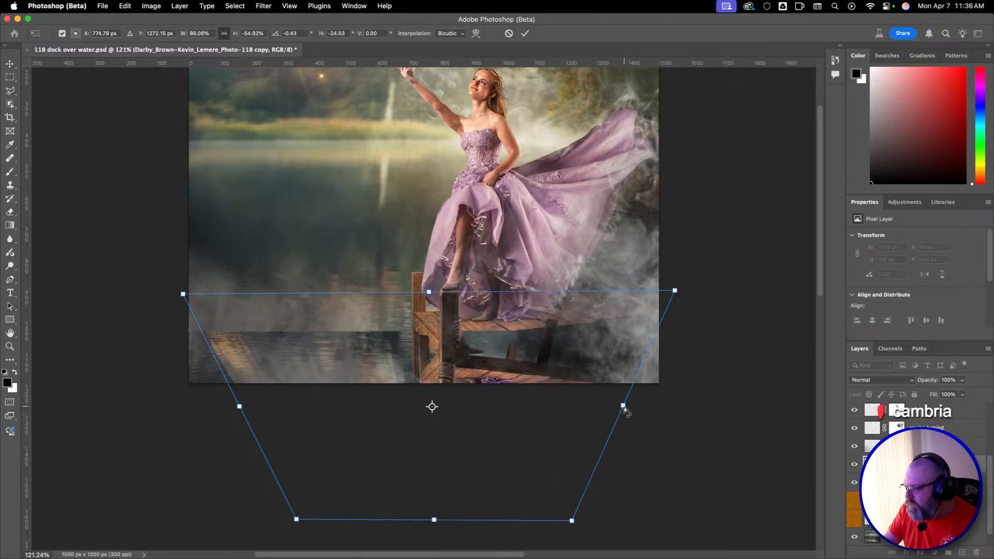
{"action": "left_click_drag", "start_coordinate": [624, 409], "coordinate": [566, 389]}
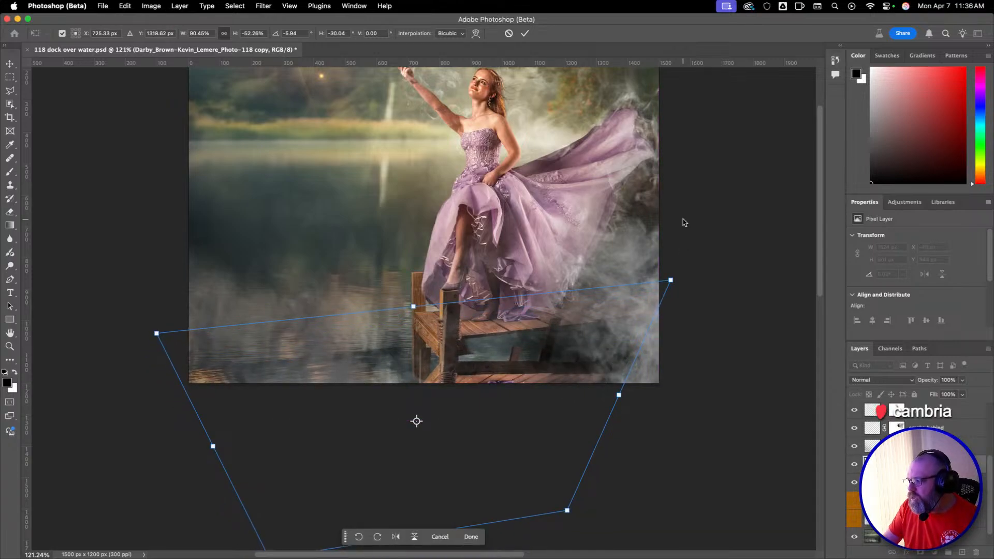
Try the Overlay blend mode on the reflection copy, and set it to Soft Light.
{"action": "left_click", "coordinate": [910, 382]}
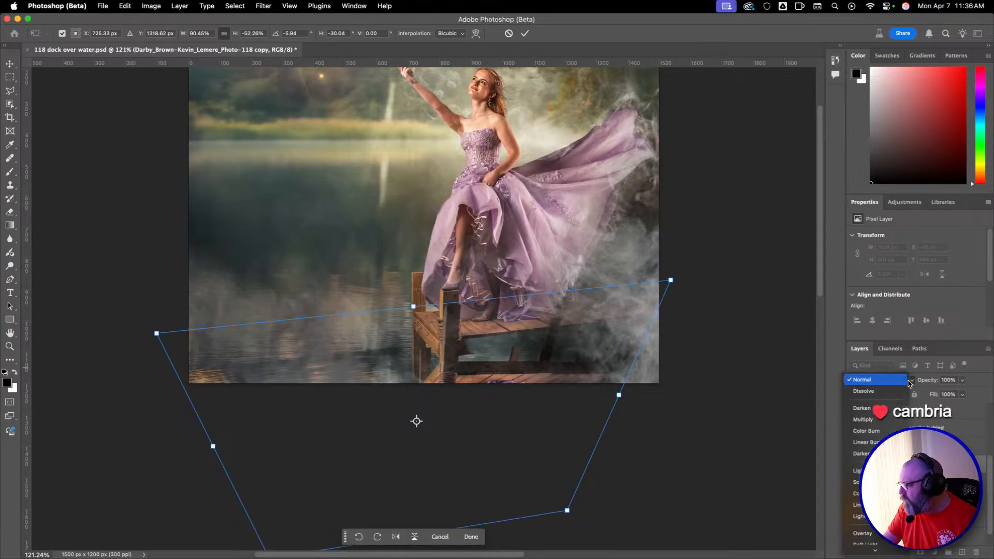
{"action": "scroll", "coordinate": [904, 391], "scroll_direction": "down", "scroll_amount": 5}
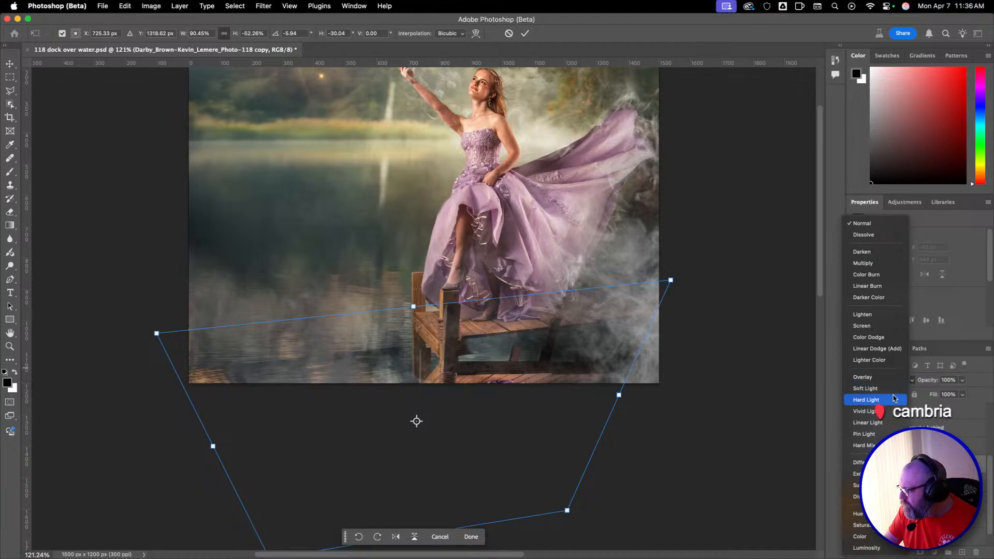
{"action": "left_click", "coordinate": [888, 377]}
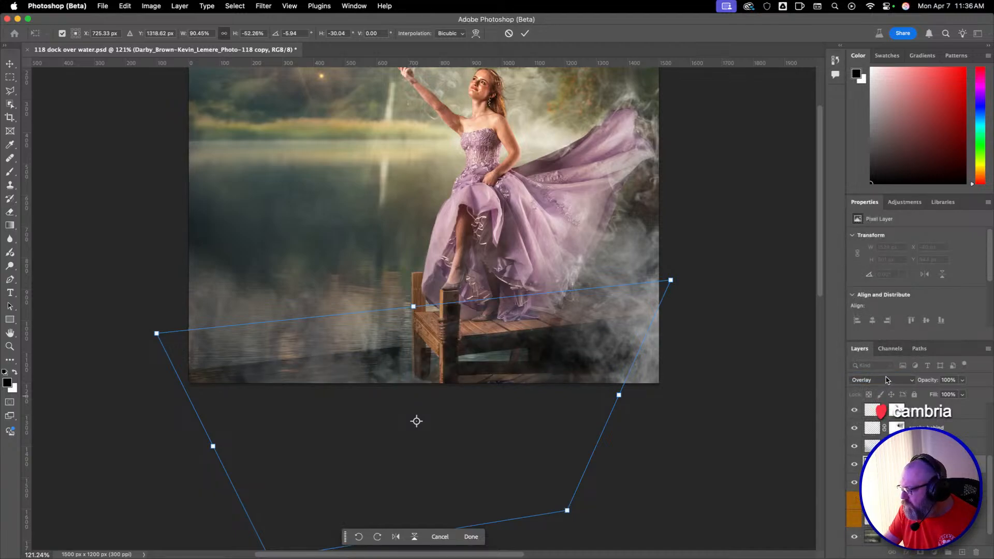
{"action": "left_click", "coordinate": [886, 380]}
{"action": "left_click", "coordinate": [885, 392]}
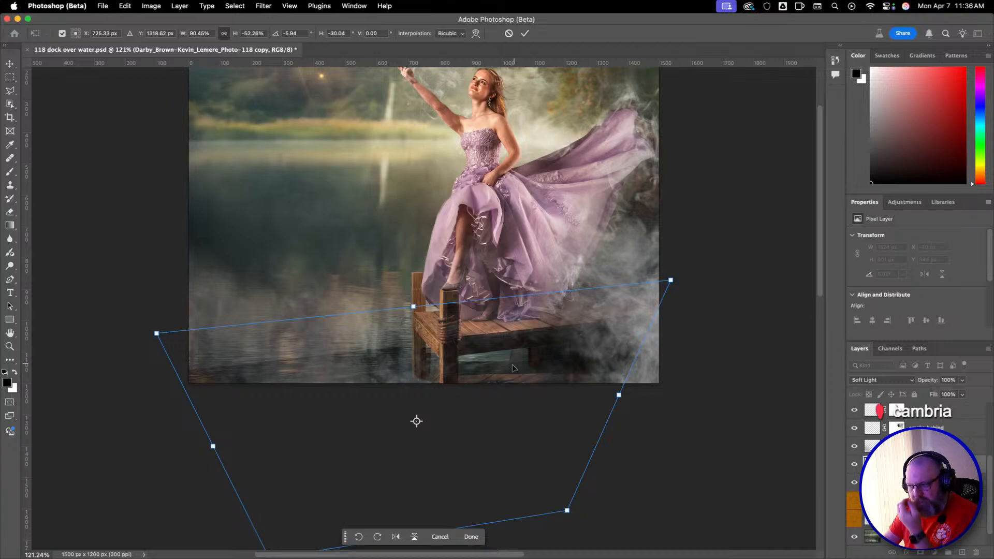
Refine the reflection copy's position and rotation beneath the dock and apply the transform.
{"action": "left_click_drag", "start_coordinate": [548, 330], "coordinate": [557, 310]}
{"action": "left_click_drag", "start_coordinate": [578, 493], "coordinate": [692, 493]}
{"action": "left_click_drag", "start_coordinate": [543, 395], "coordinate": [544, 432]}
{"action": "key", "text": "Return"}
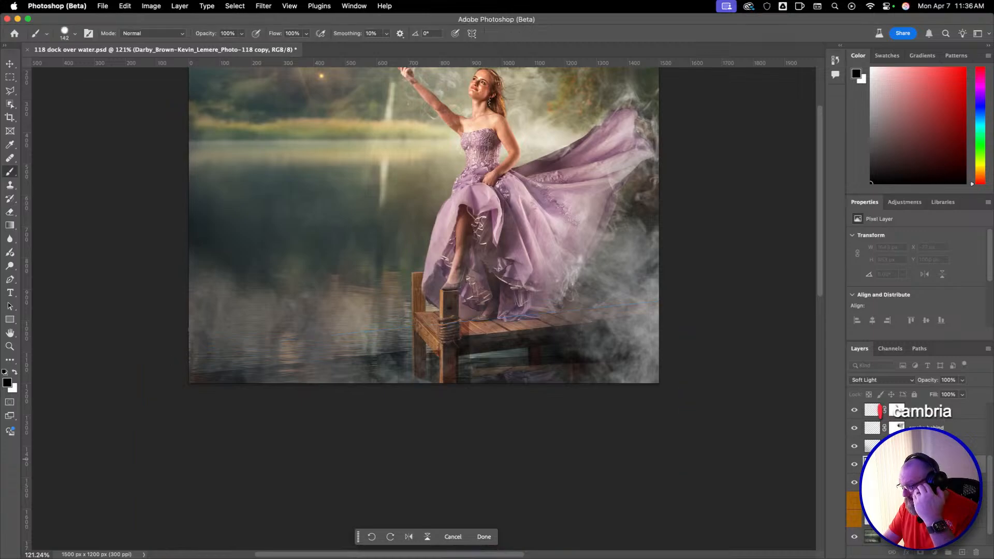
Add a layer mask to the reflection copy and open the Brush tool's size and hardness settings.
{"action": "key", "text": "b"}
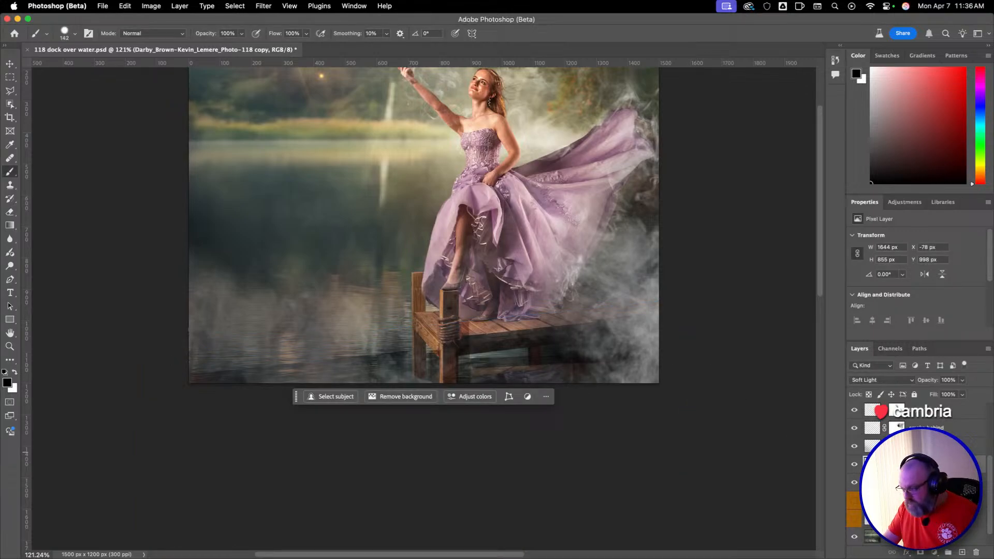
{"action": "left_click", "coordinate": [920, 552]}
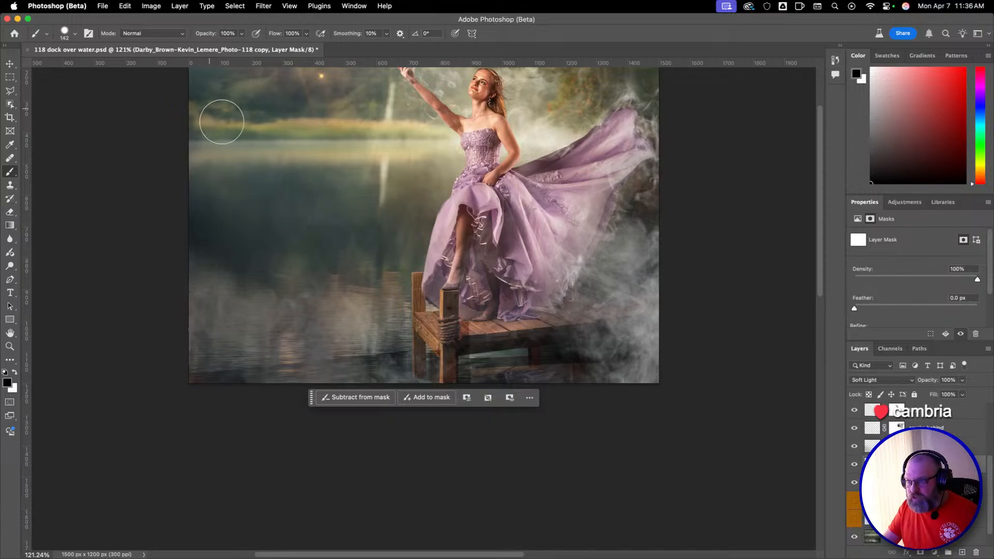
{"action": "right_click", "coordinate": [273, 236]}
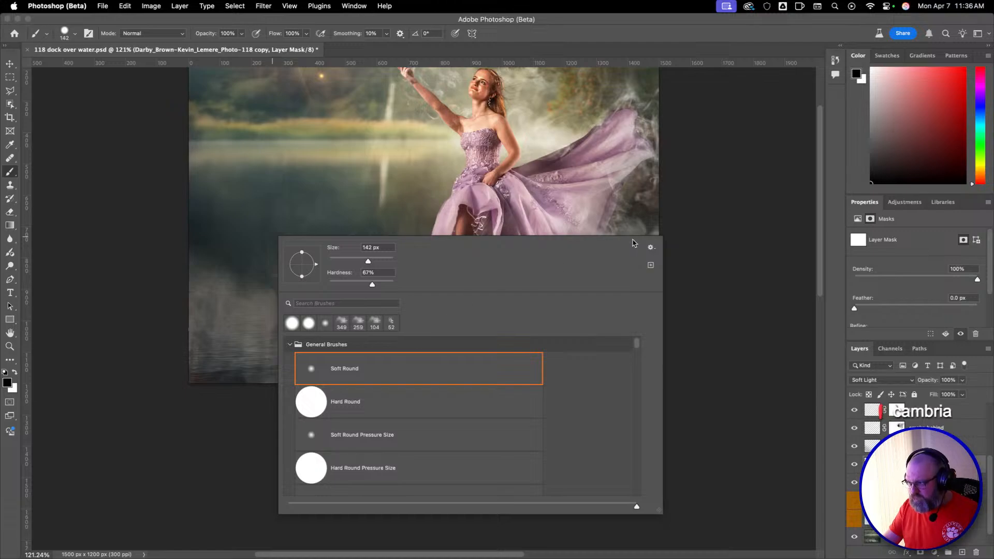
{"action": "right_click", "coordinate": [280, 185]}
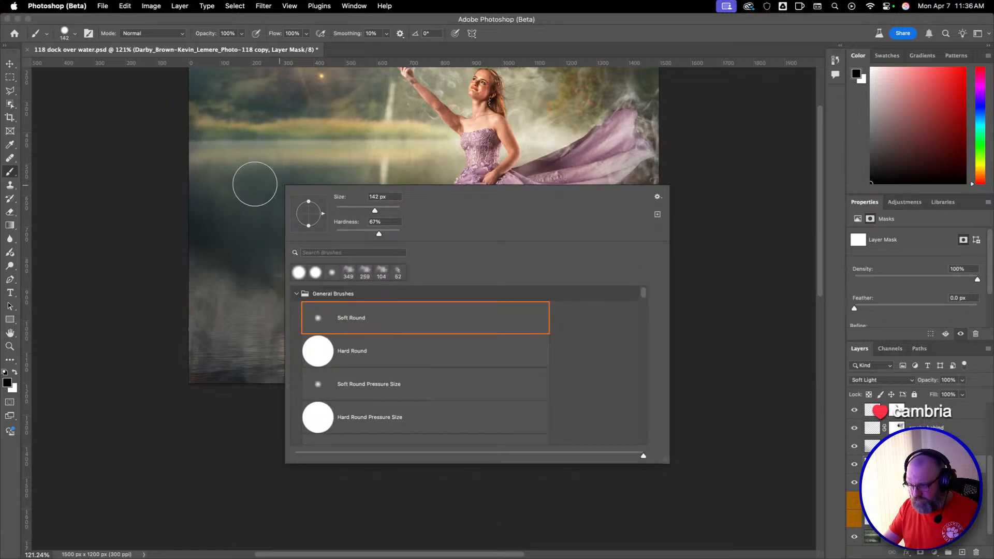
{"action": "right_click", "coordinate": [230, 211]}
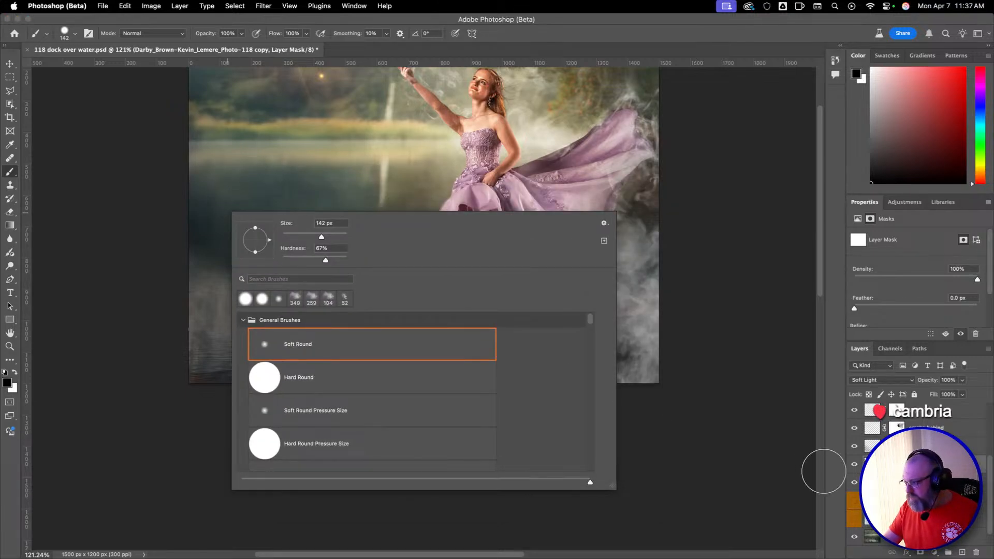
{"action": "left_click", "coordinate": [872, 464]}
{"action": "left_click_drag", "start_coordinate": [185, 367], "coordinate": [208, 372]}
{"action": "key", "text": "super+z"}
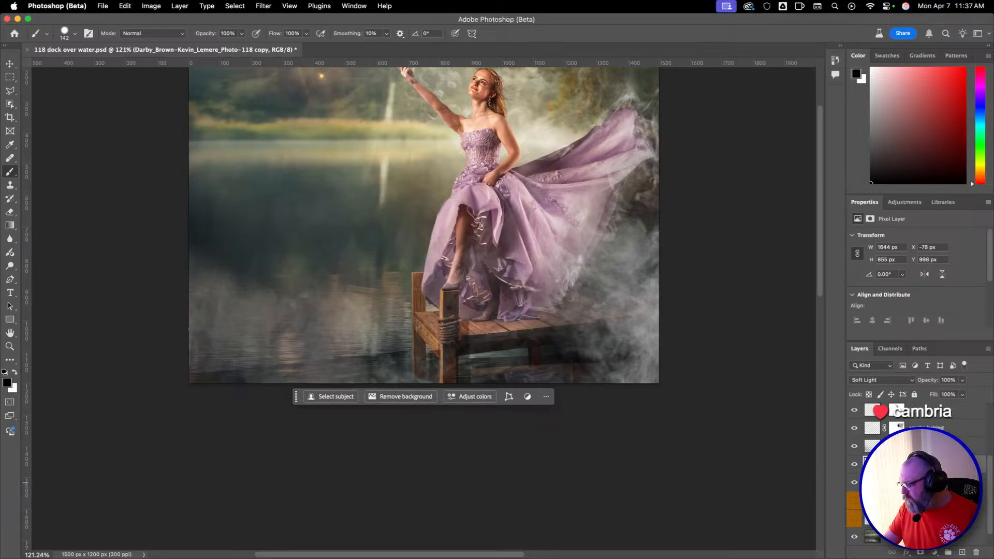
Paint black on the reflection copy's mask along the water at the image's lower edge, undoing the stroke beneath the dock.
{"action": "left_click", "coordinate": [896, 465]}
{"action": "mouse_move", "coordinate": [195, 367]}
{"action": "left_mouse_down"}
{"action": "mouse_move", "coordinate": [259, 360]}
{"action": "mouse_move", "coordinate": [328, 382]}
{"action": "mouse_move", "coordinate": [363, 350]}
{"action": "mouse_move", "coordinate": [385, 353]}
{"action": "mouse_move", "coordinate": [365, 385]}
{"action": "left_mouse_up"}
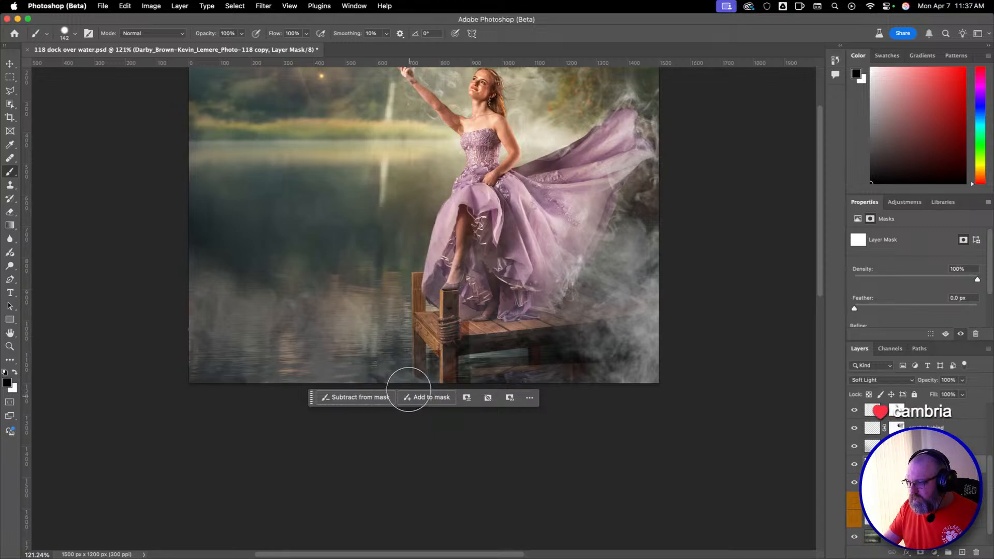
{"action": "left_click_drag", "start_coordinate": [480, 386], "coordinate": [547, 373]}
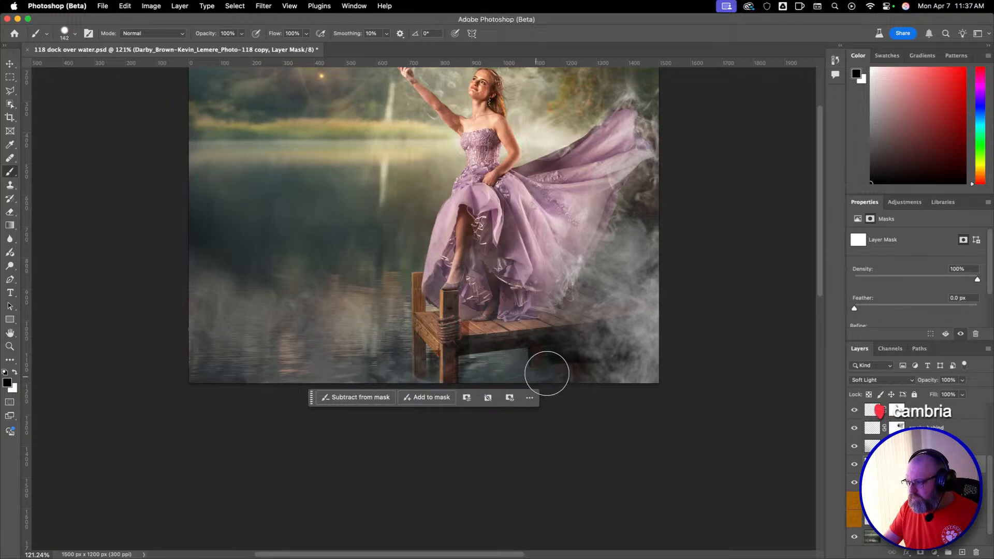
{"action": "key", "text": "super+z"}
{"action": "mouse_move", "coordinate": [367, 365]}
{"action": "left_mouse_down"}
{"action": "mouse_move", "coordinate": [395, 356]}
{"action": "mouse_move", "coordinate": [401, 378]}
{"action": "mouse_move", "coordinate": [198, 342]}
{"action": "mouse_move", "coordinate": [150, 379]}
{"action": "mouse_move", "coordinate": [381, 360]}
{"action": "mouse_move", "coordinate": [259, 382]}
{"action": "mouse_move", "coordinate": [199, 374]}
{"action": "mouse_move", "coordinate": [359, 369]}
{"action": "mouse_move", "coordinate": [190, 342]}
{"action": "left_mouse_up"}
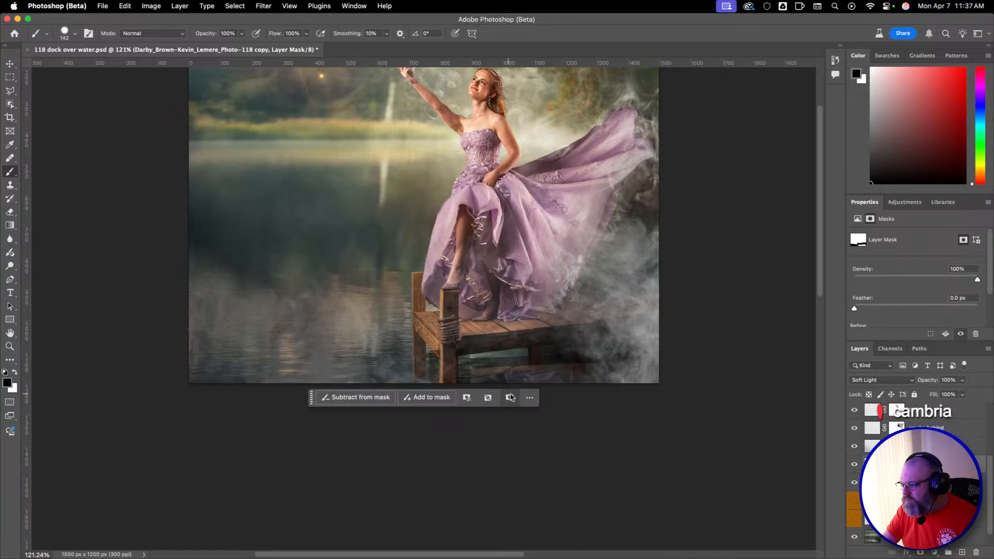
Hide the Contextual Task Bar and lower the reflection copy's opacity to 72%.
{"action": "right_click", "coordinate": [642, 423]}
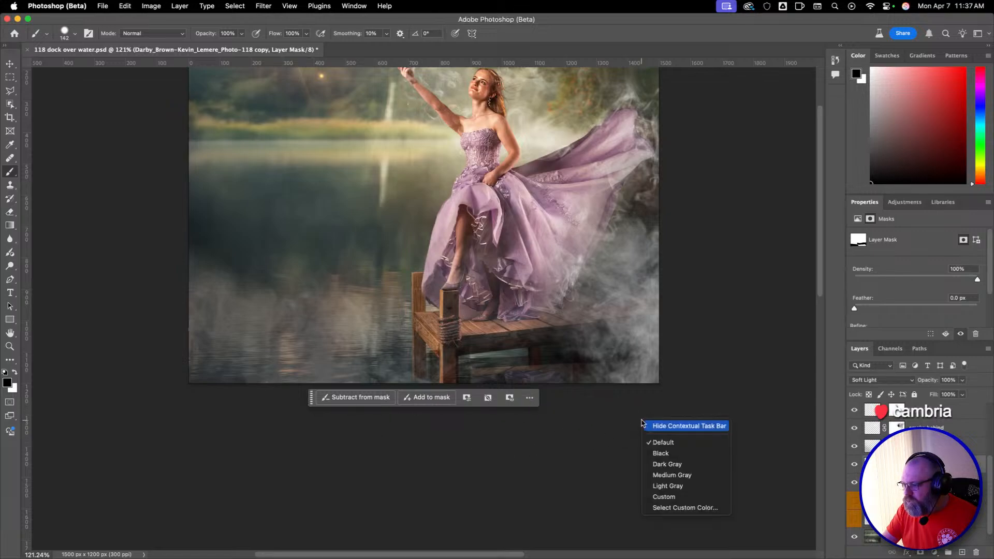
{"action": "left_click", "coordinate": [670, 426]}
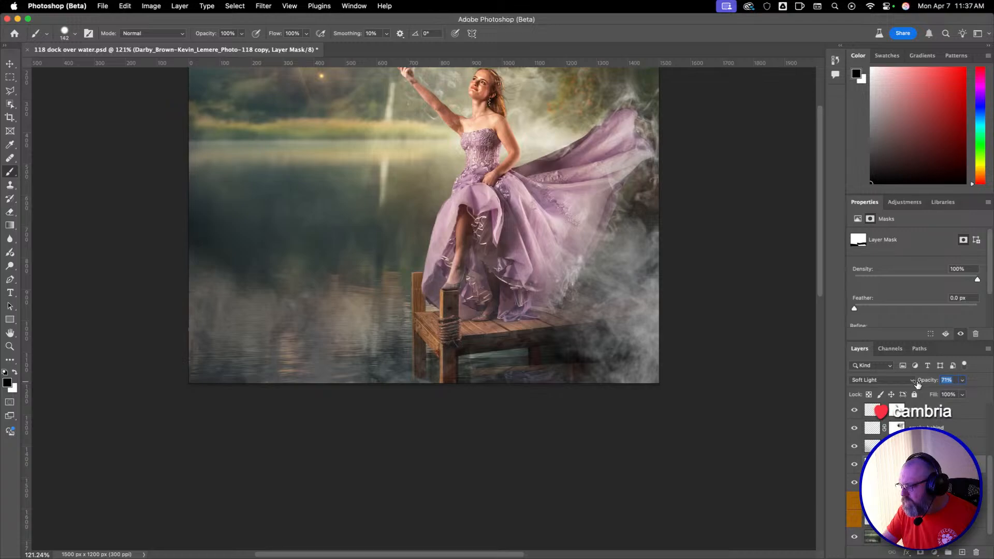
{"action": "left_click_drag", "start_coordinate": [903, 387], "coordinate": [901, 387]}
Add a layer mask to the merged Photo-118 layer.
{"action": "left_click", "coordinate": [880, 410]}
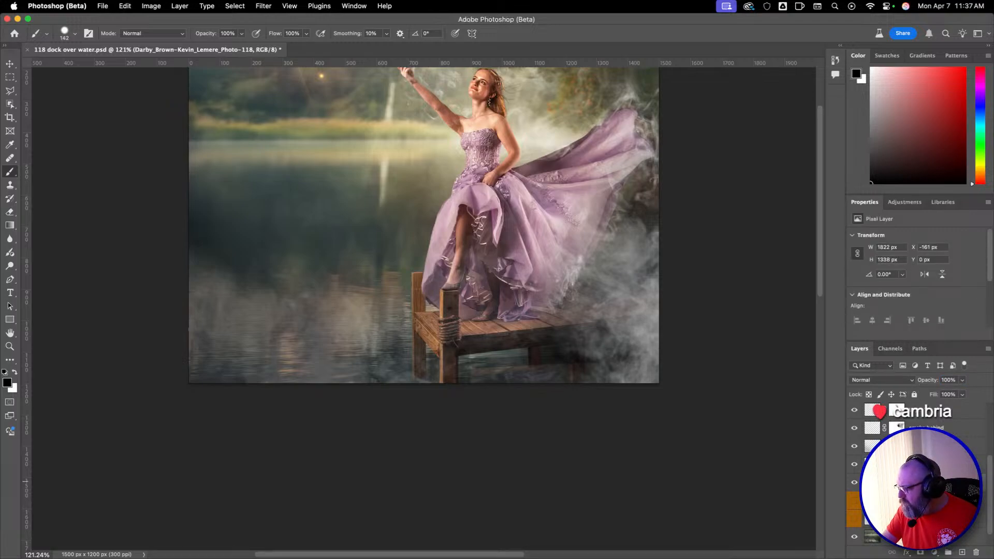
{"action": "scroll", "coordinate": [916, 473], "scroll_direction": "down", "scroll_amount": 1}
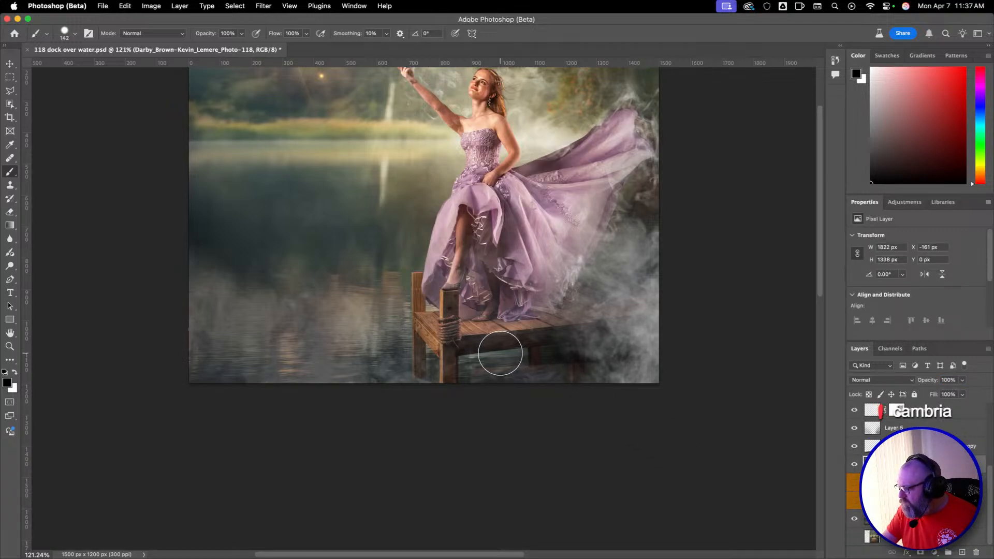
{"action": "left_click", "coordinate": [920, 553]}
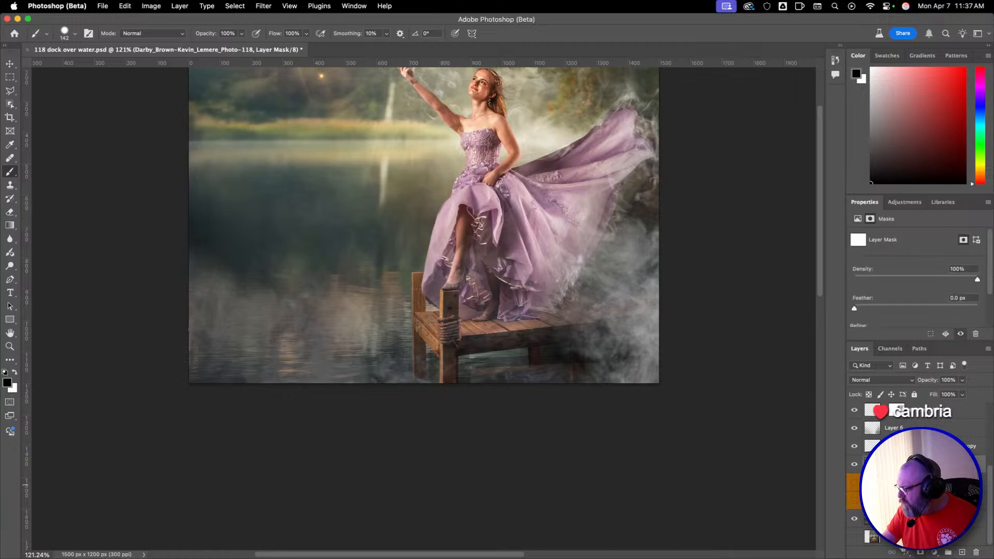
{"action": "left_click_drag", "start_coordinate": [417, 388], "coordinate": [411, 393]}
{"action": "key", "text": "super+z"}
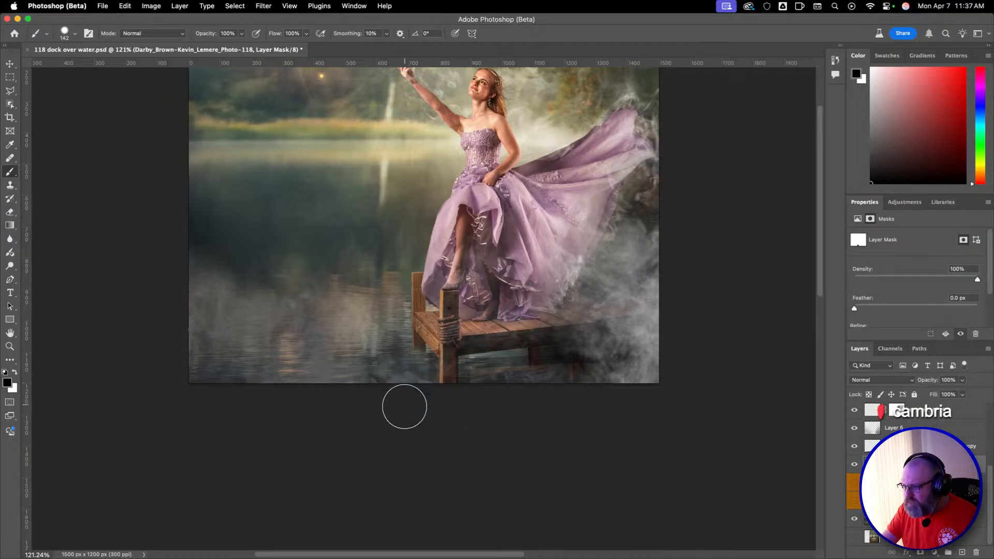
{"action": "key", "text": "super+z"}
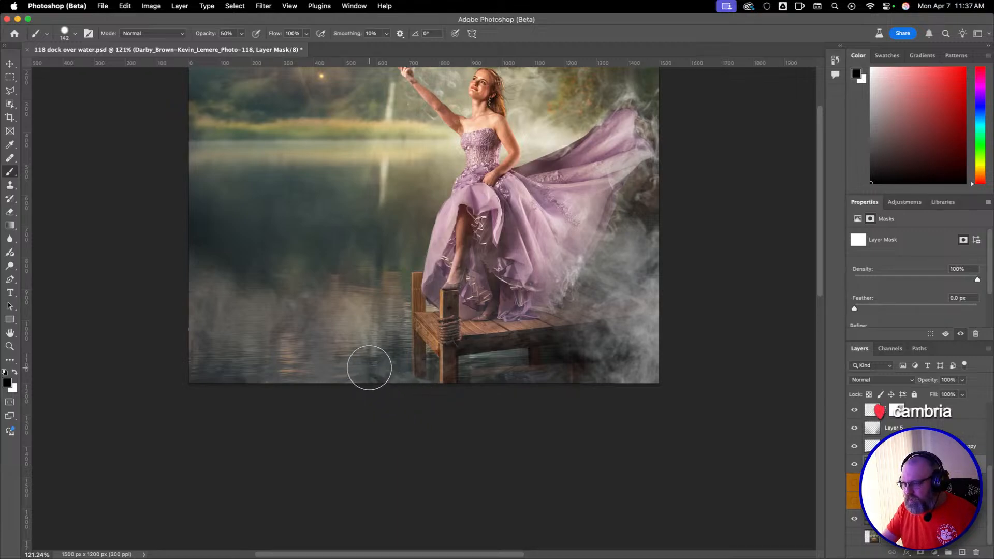
Fade the dock's lower posts on the Photo-118 mask with an 83 px brush at 0% hardness and 50% opacity.
{"action": "left_click_drag", "start_coordinate": [369, 369], "coordinate": [334, 366]}
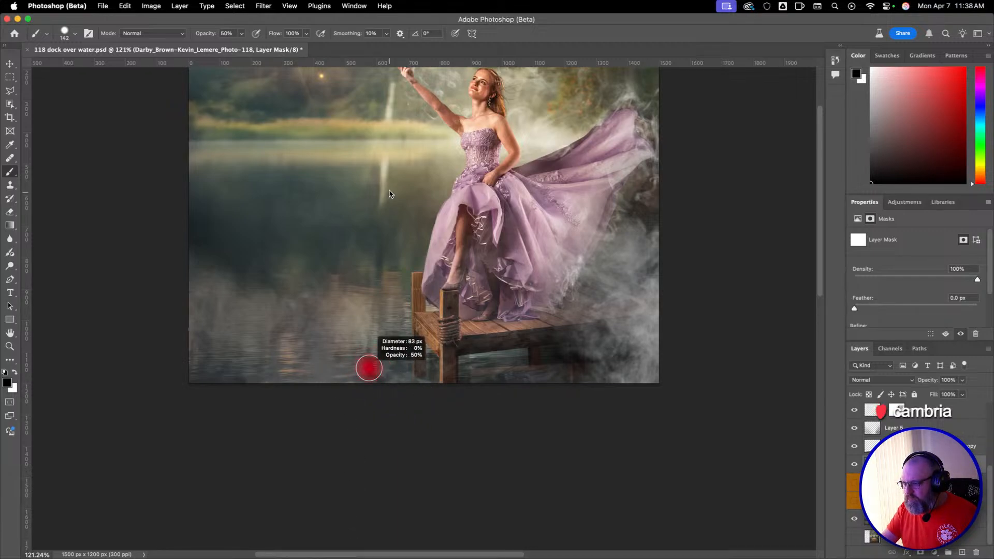
{"action": "left_click_drag", "start_coordinate": [389, 191], "coordinate": [389, 193]}
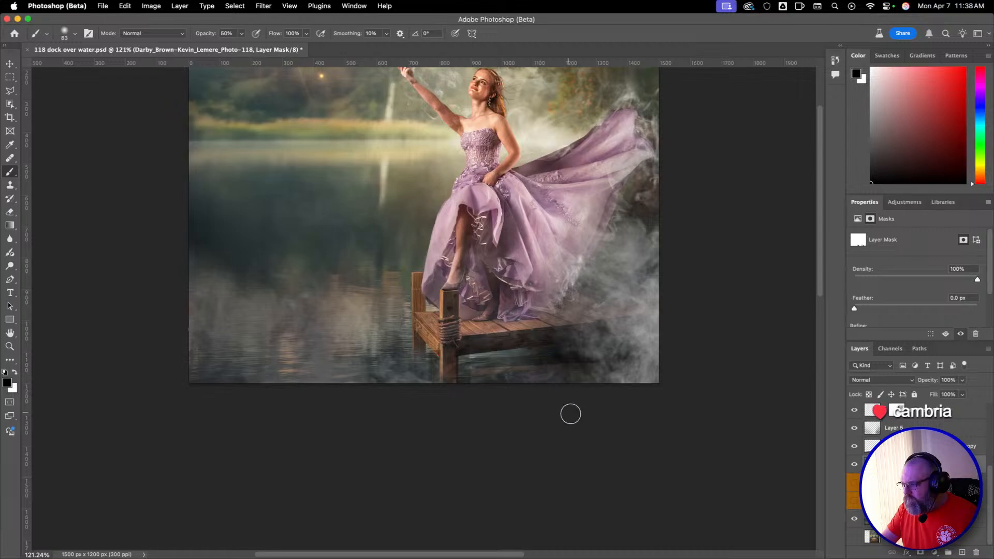
Paint on the reflection copy's layer mask to soften the reflection beneath the dock.
{"action": "left_click", "coordinate": [873, 461]}
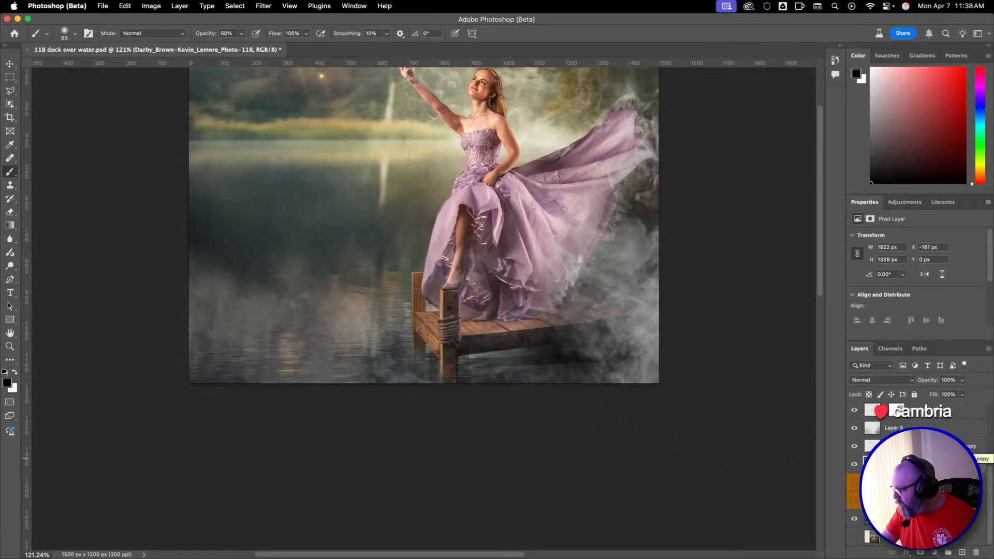
{"action": "left_click", "coordinate": [973, 446]}
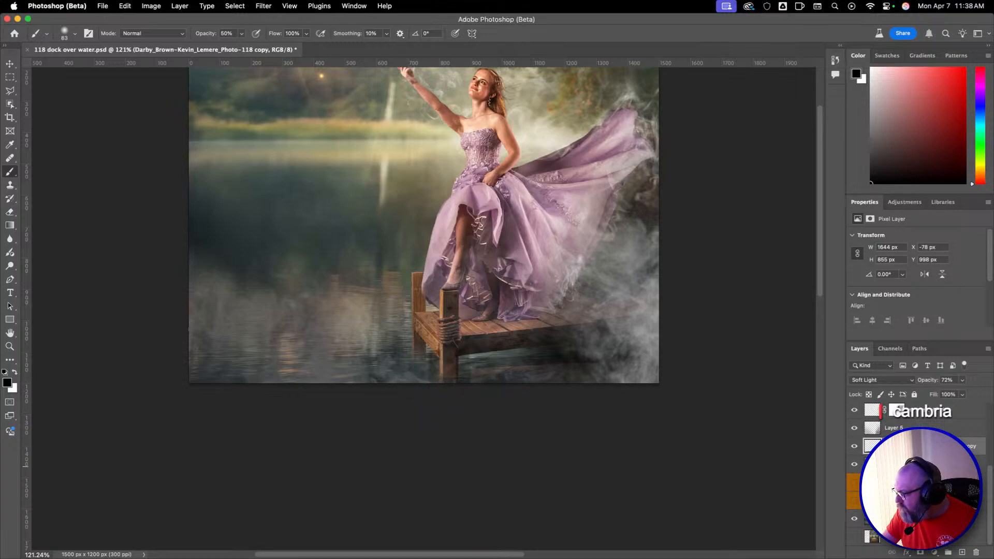
{"action": "left_click", "coordinate": [896, 446]}
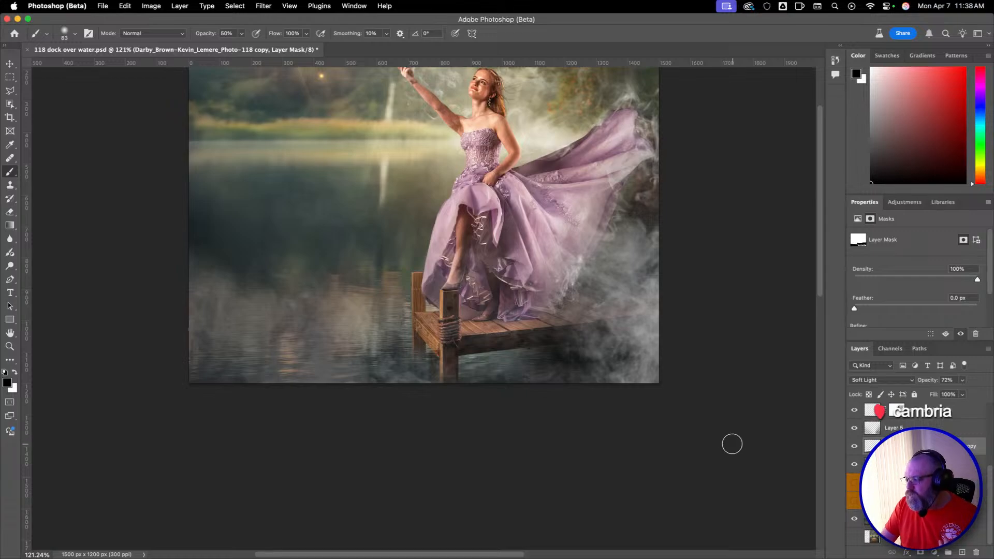
Add a new layer above the reflection copy and set its blend mode to Multiply after trying Color Burn.
{"action": "left_click", "coordinate": [872, 445]}
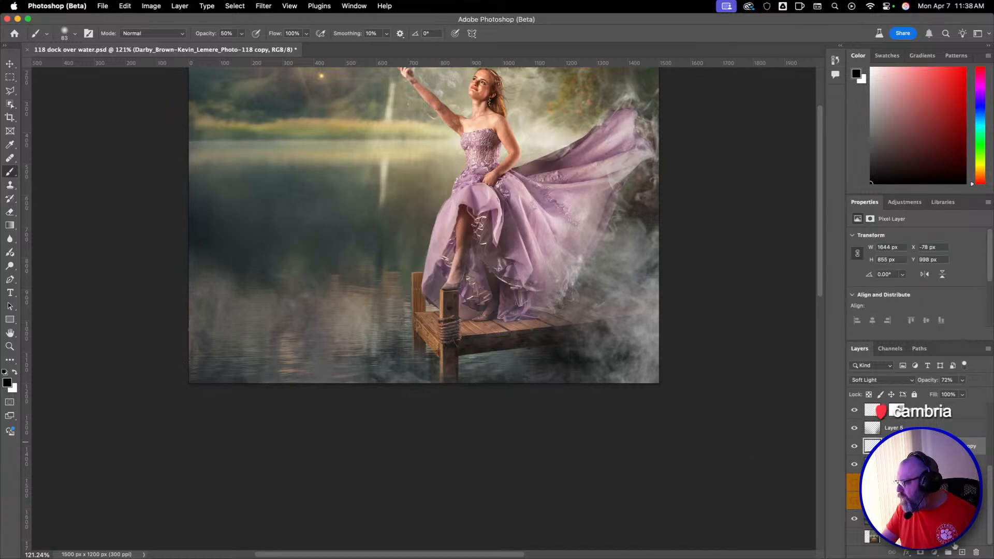
{"action": "left_click", "coordinate": [962, 552]}
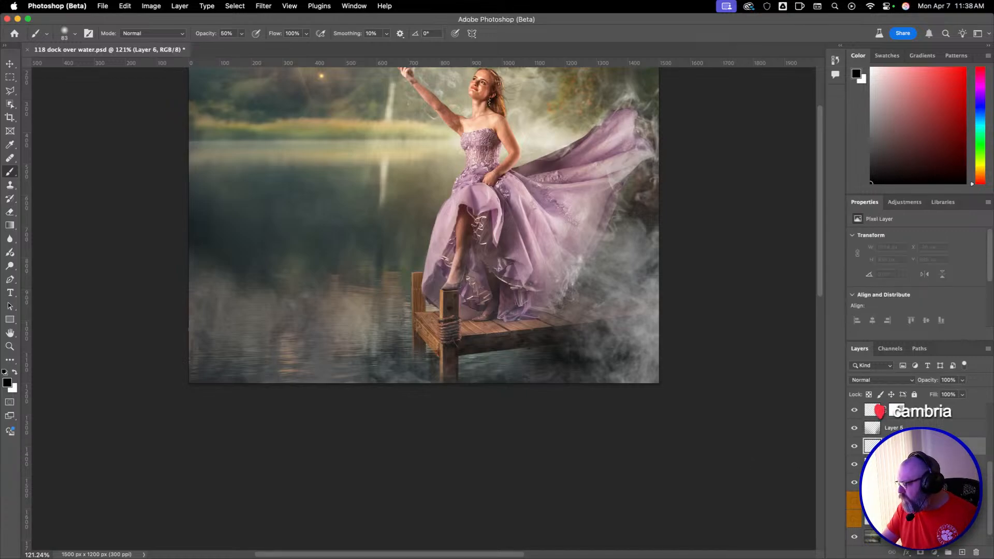
{"action": "left_click", "coordinate": [884, 381]}
{"action": "left_click", "coordinate": [894, 429]}
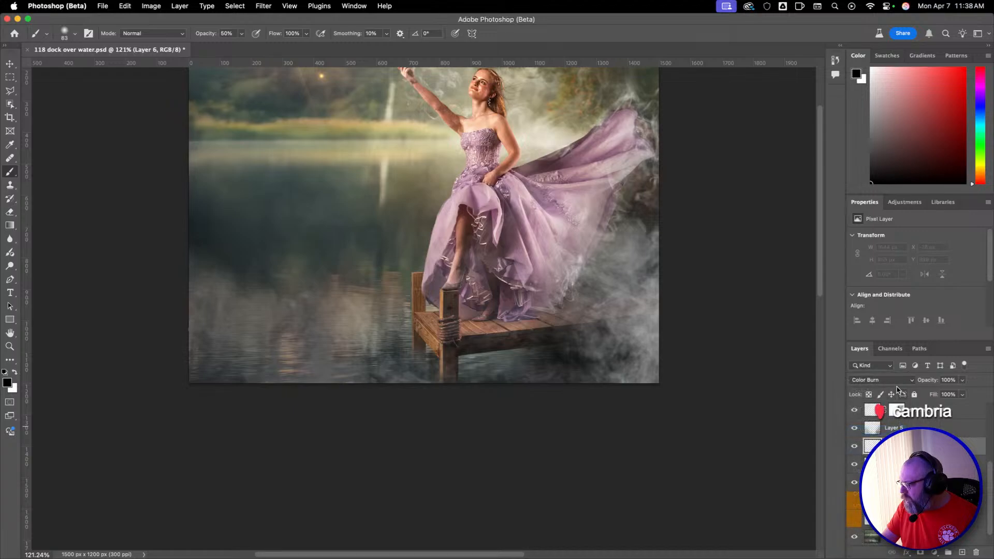
{"action": "left_click", "coordinate": [898, 383]}
{"action": "left_click", "coordinate": [898, 371]}
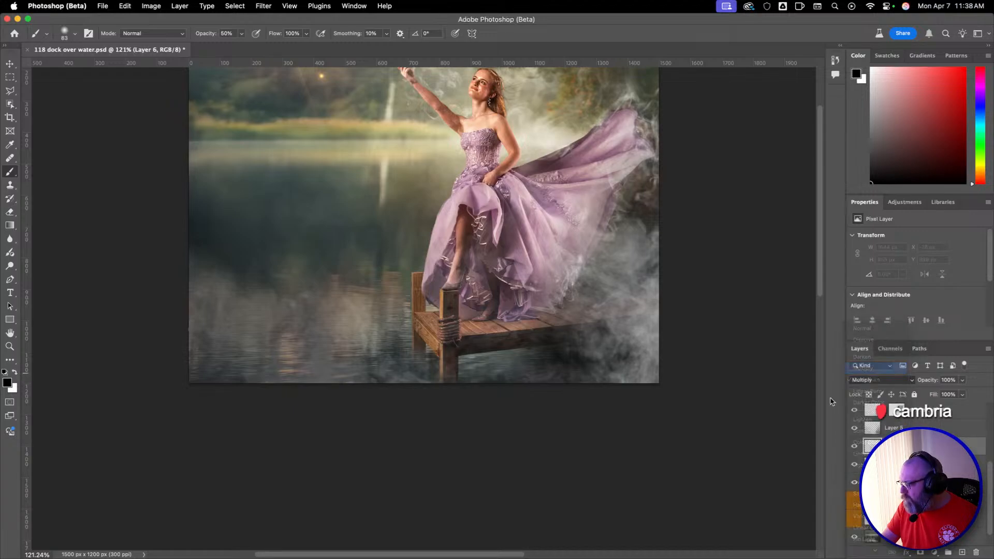
Shade the water beneath the dock on the Multiply layer with a soft black brush at 30% opacity, then set the layer's opacity to 60%.
{"action": "left_click_drag", "start_coordinate": [430, 338], "coordinate": [461, 346]}
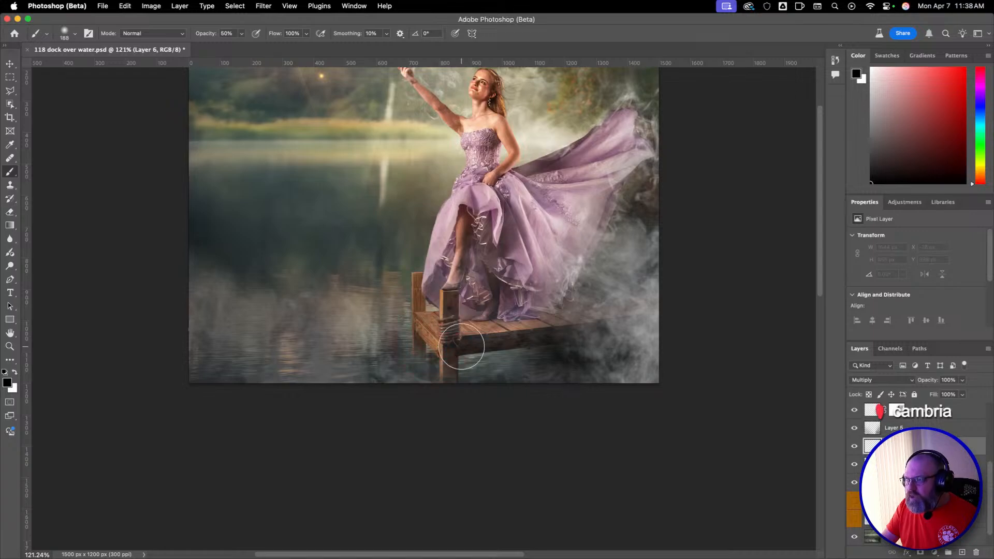
{"action": "key", "text": "3"}
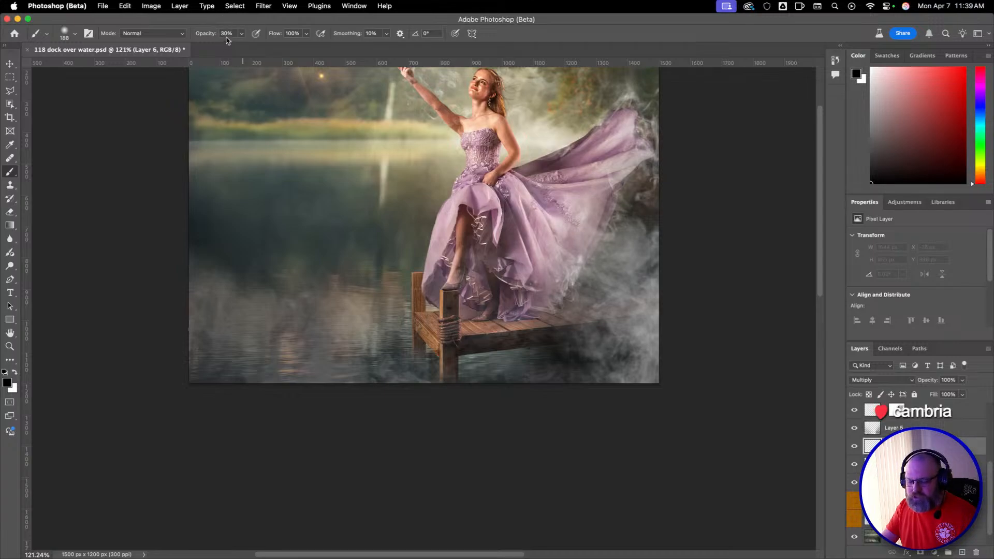
{"action": "key", "text": "3"}
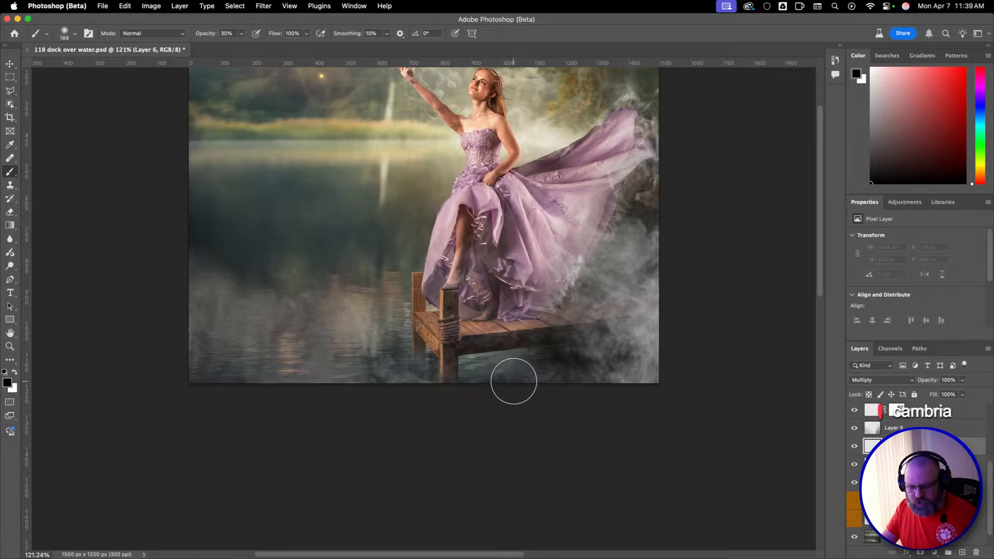
{"action": "mouse_move", "coordinate": [534, 386]}
{"action": "left_mouse_down"}
{"action": "mouse_move", "coordinate": [497, 383]}
{"action": "mouse_move", "coordinate": [466, 364]}
{"action": "mouse_move", "coordinate": [511, 359]}
{"action": "mouse_move", "coordinate": [487, 371]}
{"action": "mouse_move", "coordinate": [524, 352]}
{"action": "mouse_move", "coordinate": [559, 361]}
{"action": "mouse_move", "coordinate": [459, 357]}
{"action": "mouse_move", "coordinate": [515, 359]}
{"action": "mouse_move", "coordinate": [497, 368]}
{"action": "mouse_move", "coordinate": [512, 369]}
{"action": "left_mouse_up"}
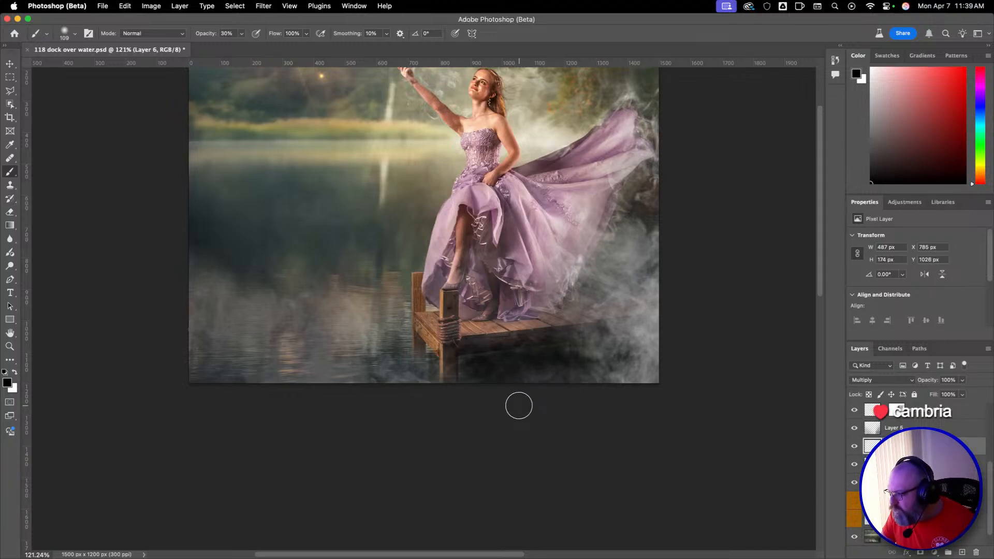
{"action": "left_click_drag", "start_coordinate": [932, 383], "coordinate": [899, 385]}
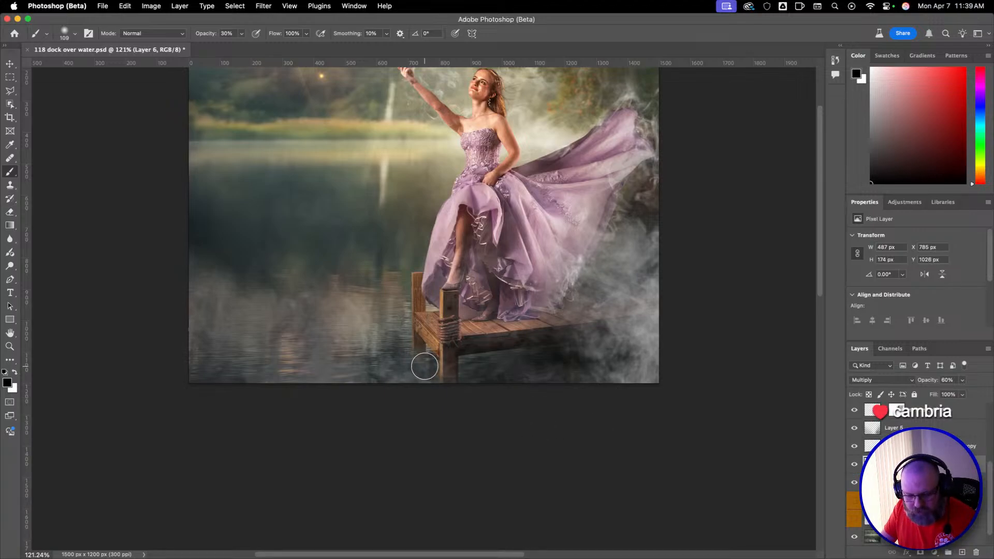
Paint finer shading around the dock's rear post and along the underside of the deck's front beam on the Multiply layer.
{"action": "key", "text": "super+space"}
{"action": "left_click", "coordinate": [430, 364], "text": "super"}
{"action": "left_click", "coordinate": [429, 361], "text": "super"}
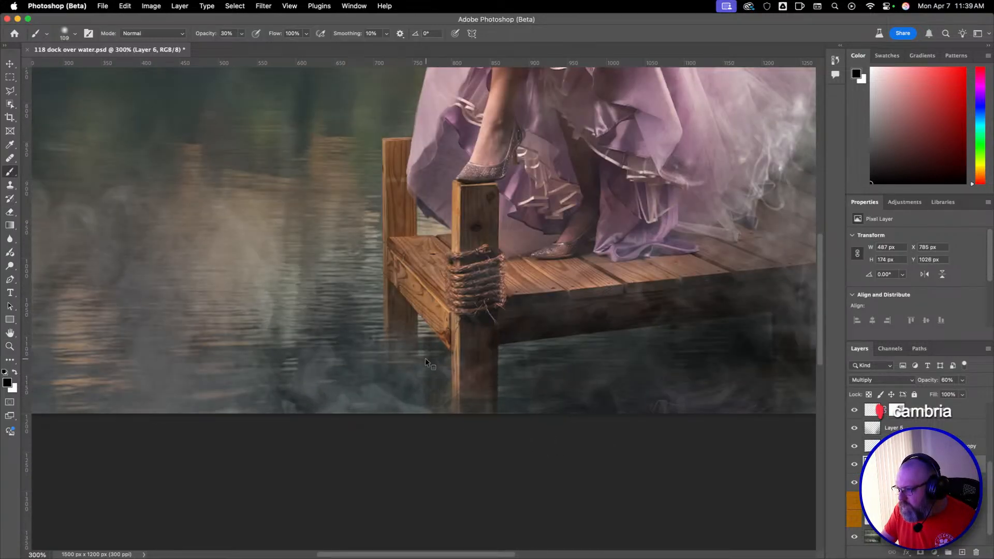
{"action": "mouse_move", "coordinate": [428, 350]}
{"action": "left_mouse_down"}
{"action": "mouse_move", "coordinate": [391, 364]}
{"action": "mouse_move", "coordinate": [435, 399]}
{"action": "mouse_move", "coordinate": [405, 356]}
{"action": "mouse_move", "coordinate": [400, 367]}
{"action": "mouse_move", "coordinate": [403, 359]}
{"action": "mouse_move", "coordinate": [387, 360]}
{"action": "mouse_move", "coordinate": [388, 350]}
{"action": "mouse_move", "coordinate": [412, 356]}
{"action": "mouse_move", "coordinate": [424, 382]}
{"action": "mouse_move", "coordinate": [423, 393]}
{"action": "mouse_move", "coordinate": [407, 376]}
{"action": "mouse_move", "coordinate": [394, 399]}
{"action": "mouse_move", "coordinate": [454, 431]}
{"action": "mouse_move", "coordinate": [564, 432]}
{"action": "mouse_move", "coordinate": [525, 410]}
{"action": "mouse_move", "coordinate": [540, 409]}
{"action": "mouse_move", "coordinate": [514, 411]}
{"action": "mouse_move", "coordinate": [501, 362]}
{"action": "mouse_move", "coordinate": [512, 418]}
{"action": "mouse_move", "coordinate": [505, 366]}
{"action": "mouse_move", "coordinate": [538, 352]}
{"action": "mouse_move", "coordinate": [752, 323]}
{"action": "mouse_move", "coordinate": [662, 330]}
{"action": "mouse_move", "coordinate": [758, 328]}
{"action": "left_mouse_up"}
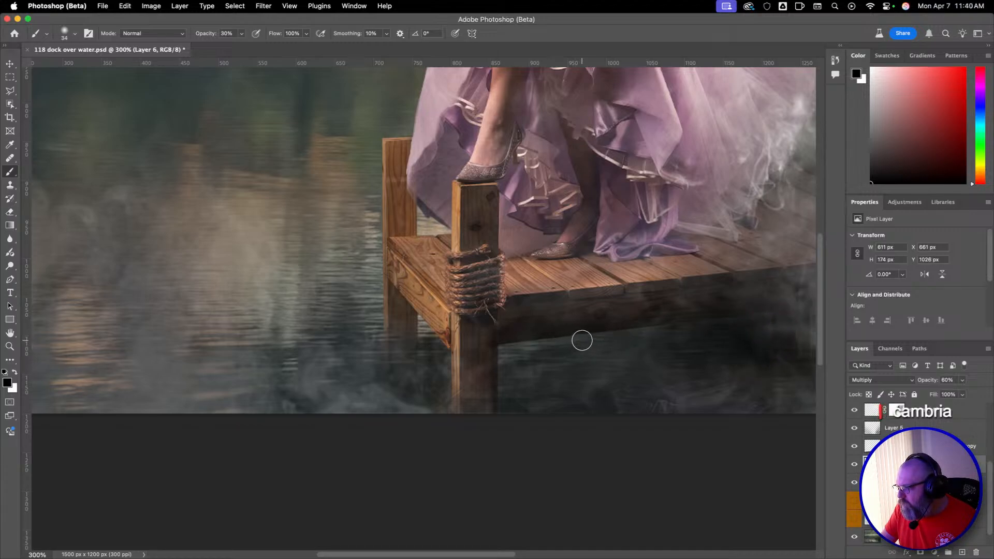
{"action": "mouse_move", "coordinate": [546, 308]}
{"action": "left_mouse_down"}
{"action": "mouse_move", "coordinate": [628, 307]}
{"action": "mouse_move", "coordinate": [619, 318]}
{"action": "mouse_move", "coordinate": [597, 318]}
{"action": "mouse_move", "coordinate": [740, 297]}
{"action": "mouse_move", "coordinate": [533, 313]}
{"action": "left_mouse_up"}
{"action": "left_click", "coordinate": [589, 312], "text": "alt"}
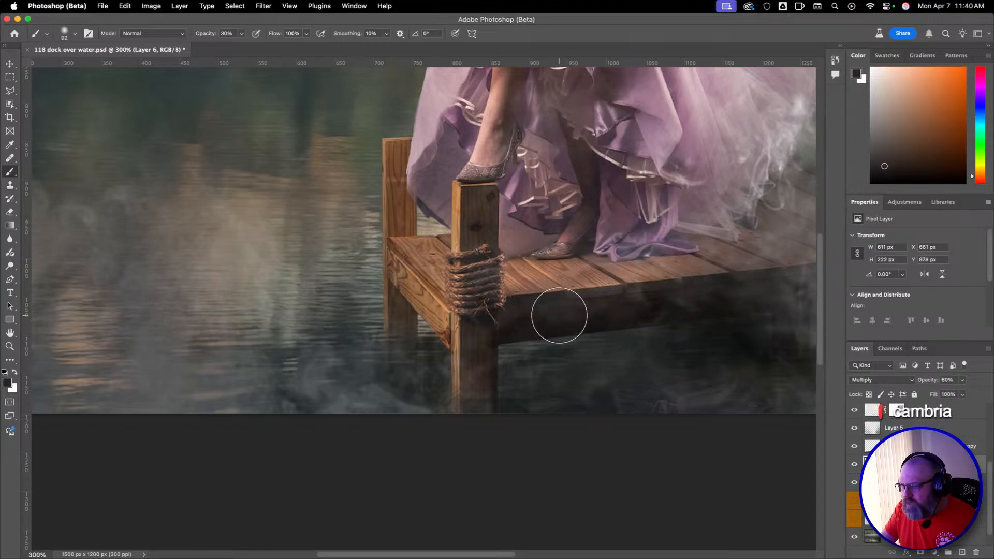
Reset the foreground colour to black and shade the water below the dock with a 92 px brush at 30% opacity.
{"action": "key", "text": "s"}
{"action": "key", "text": "d"}
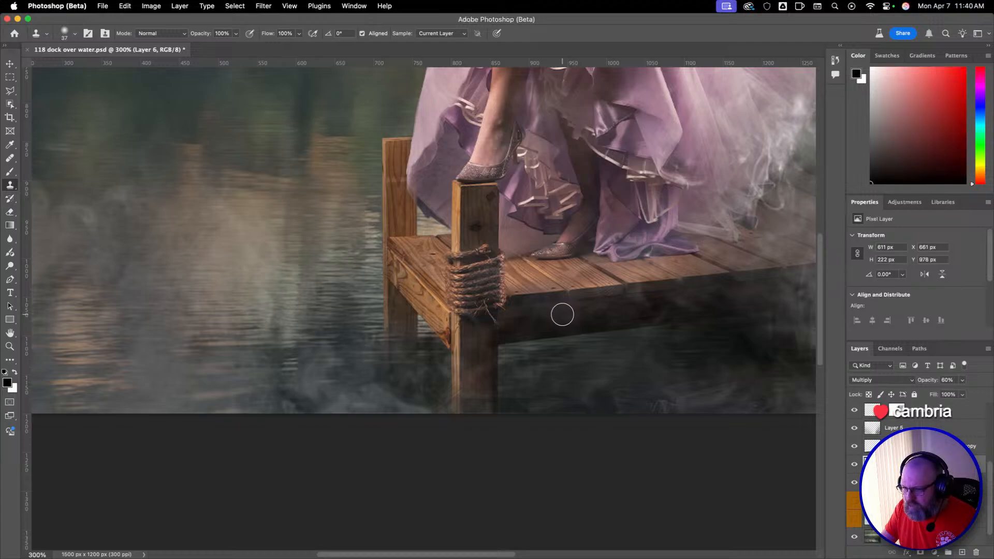
{"action": "key", "text": "b"}
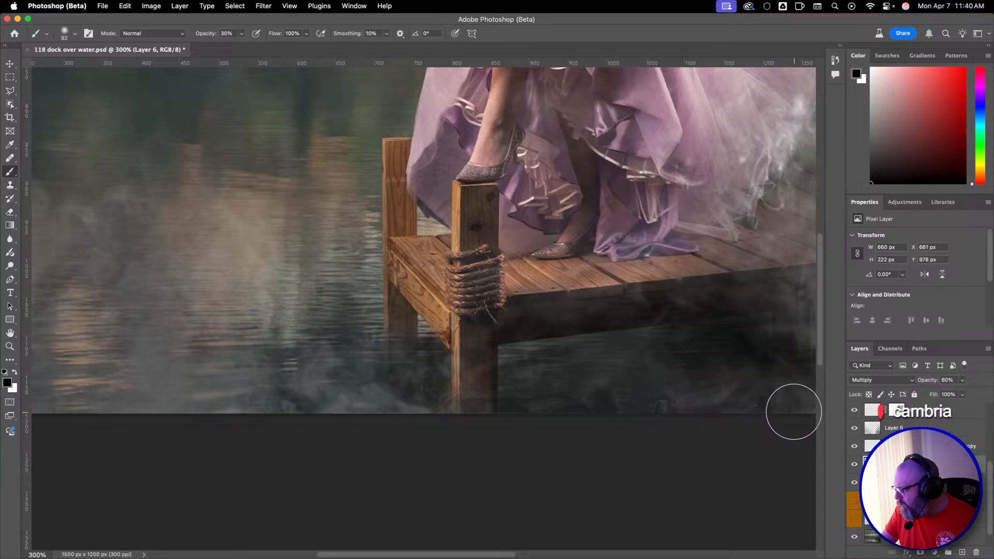
{"action": "mouse_move", "coordinate": [795, 412]}
{"action": "left_mouse_down"}
{"action": "mouse_move", "coordinate": [619, 390]}
{"action": "mouse_move", "coordinate": [676, 372]}
{"action": "mouse_move", "coordinate": [450, 375]}
{"action": "mouse_move", "coordinate": [419, 399]}
{"action": "mouse_move", "coordinate": [369, 402]}
{"action": "mouse_move", "coordinate": [411, 354]}
{"action": "mouse_move", "coordinate": [422, 380]}
{"action": "mouse_move", "coordinate": [538, 394]}
{"action": "mouse_move", "coordinate": [519, 375]}
{"action": "mouse_move", "coordinate": [565, 360]}
{"action": "mouse_move", "coordinate": [537, 358]}
{"action": "left_mouse_up"}
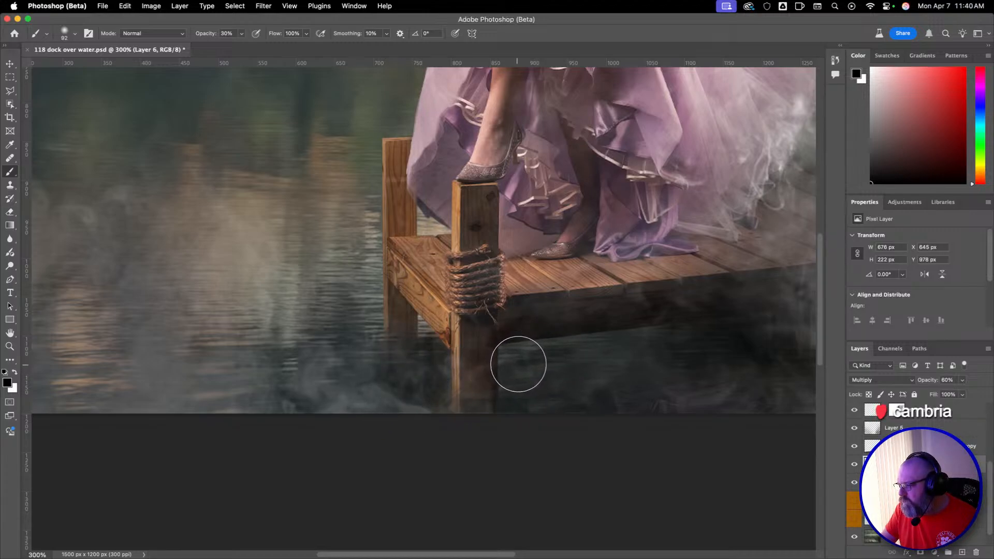
{"action": "key", "text": "z"}
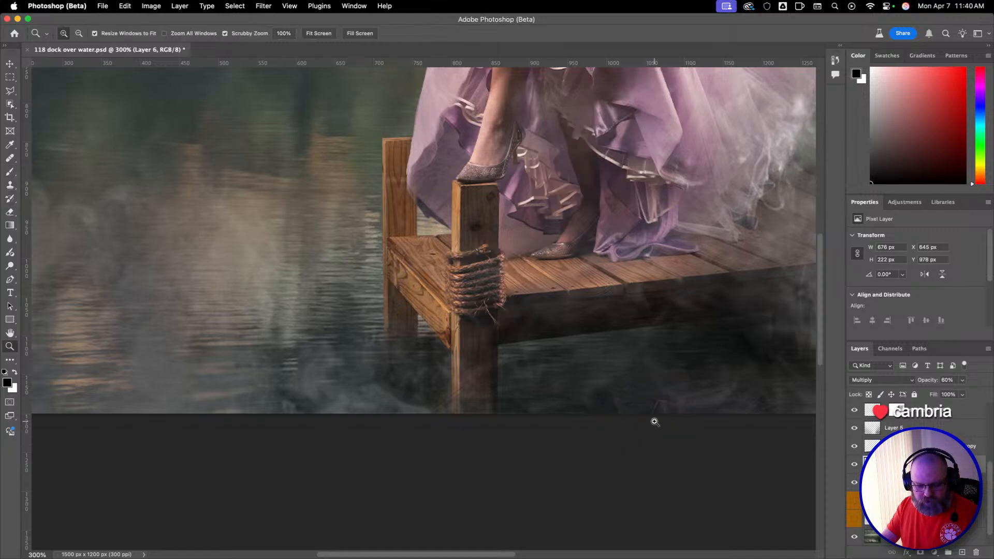
{"action": "left_click", "coordinate": [660, 386], "text": "alt"}
{"action": "left_click", "coordinate": [649, 372], "text": "alt"}
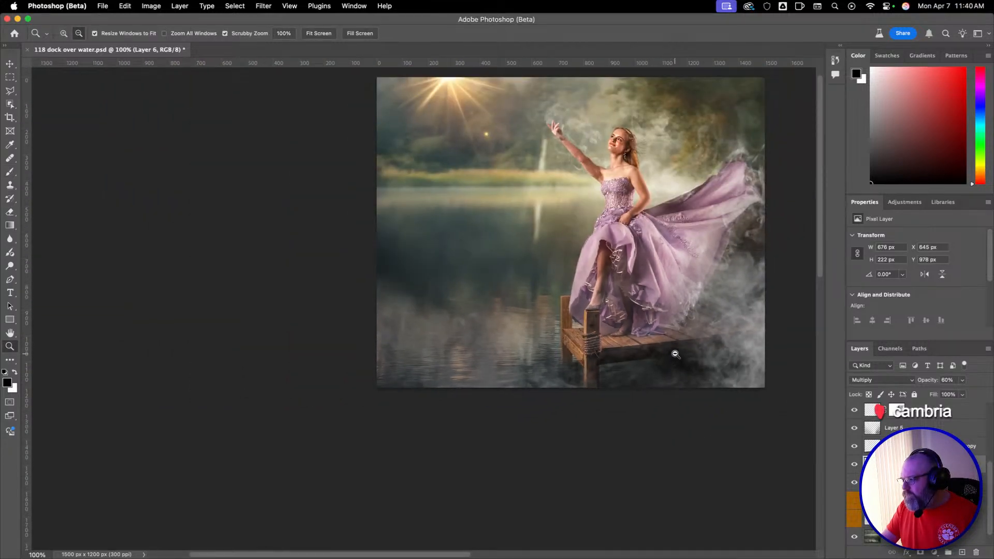
{"action": "key", "text": "b"}
{"action": "mouse_move", "coordinate": [685, 311]}
{"action": "left_mouse_down"}
{"action": "mouse_move", "coordinate": [631, 350]}
{"action": "mouse_move", "coordinate": [581, 354]}
{"action": "mouse_move", "coordinate": [582, 344]}
{"action": "left_mouse_up"}
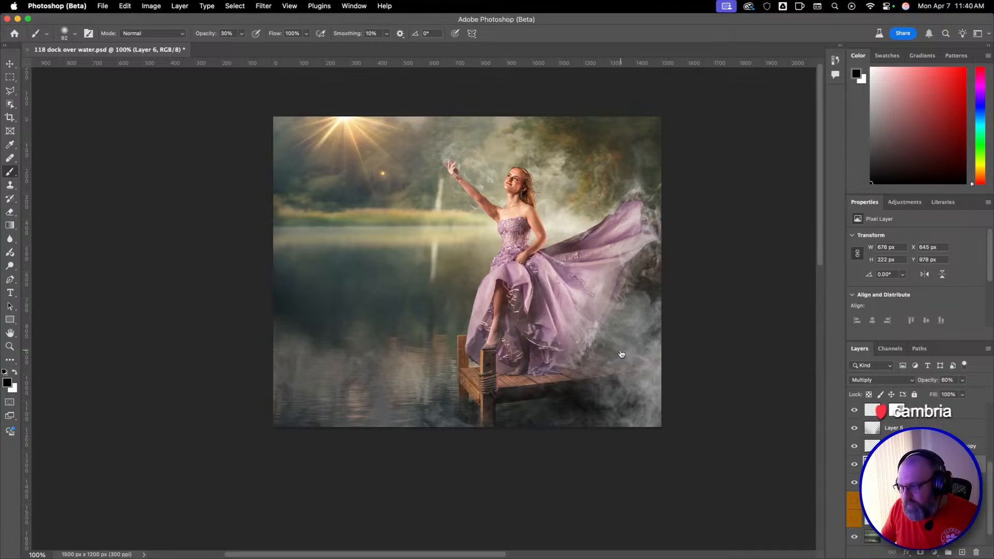
Switch to Lightroom Classic, examine the original Photo-118 full screen, and return to the composite in Photoshop.
{"action": "key", "text": "super+Tab"}
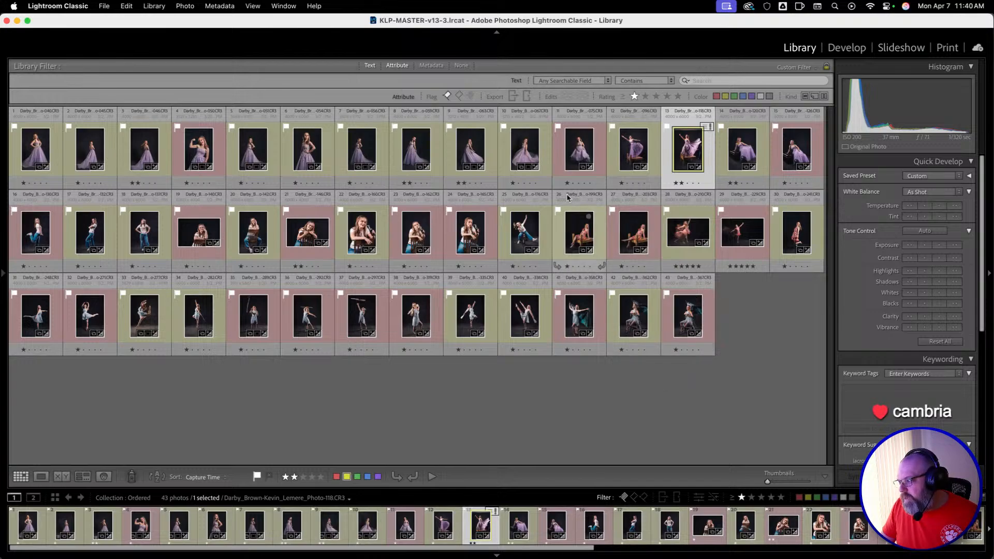
{"action": "double_click", "coordinate": [680, 153]}
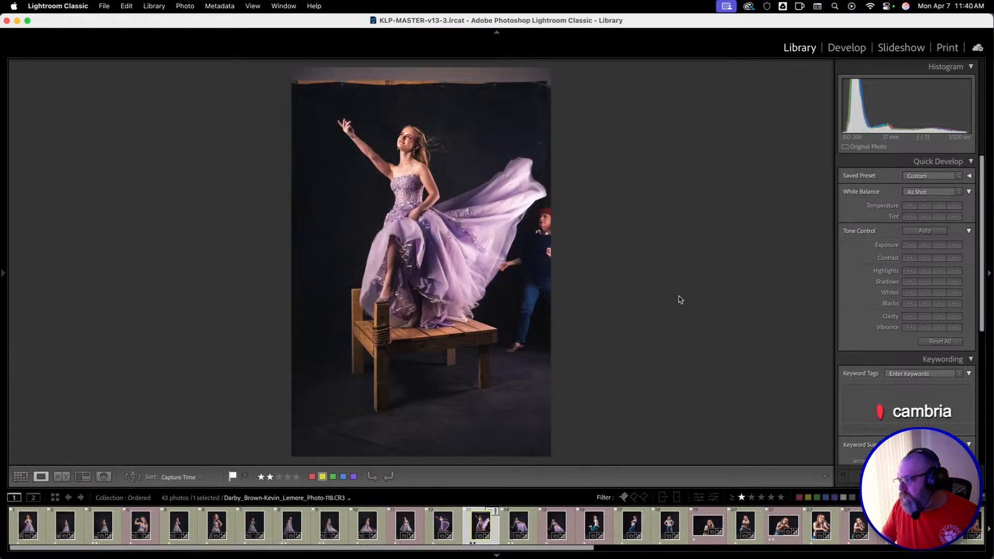
{"action": "key", "text": "f"}
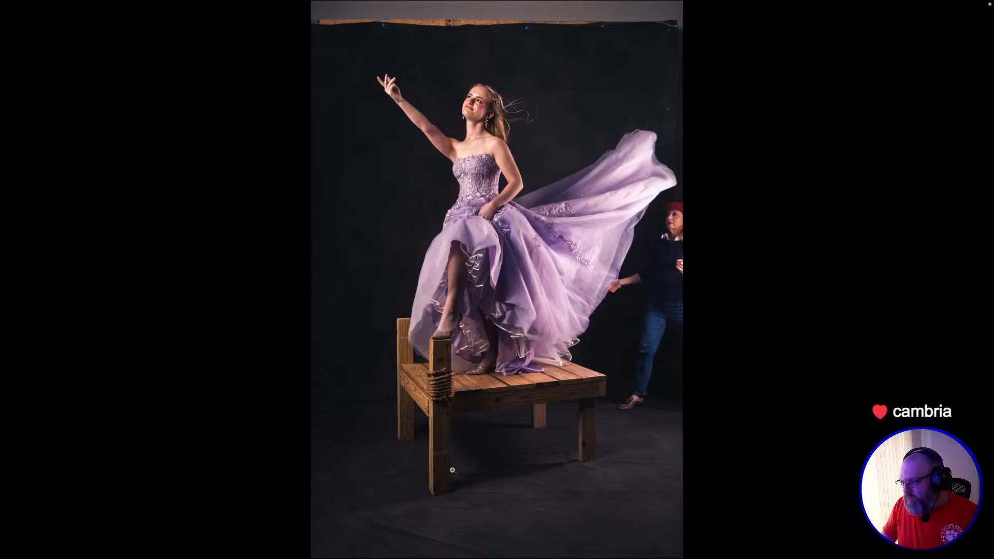
{"action": "key", "text": "f"}
{"action": "key", "text": "super+Tab"}
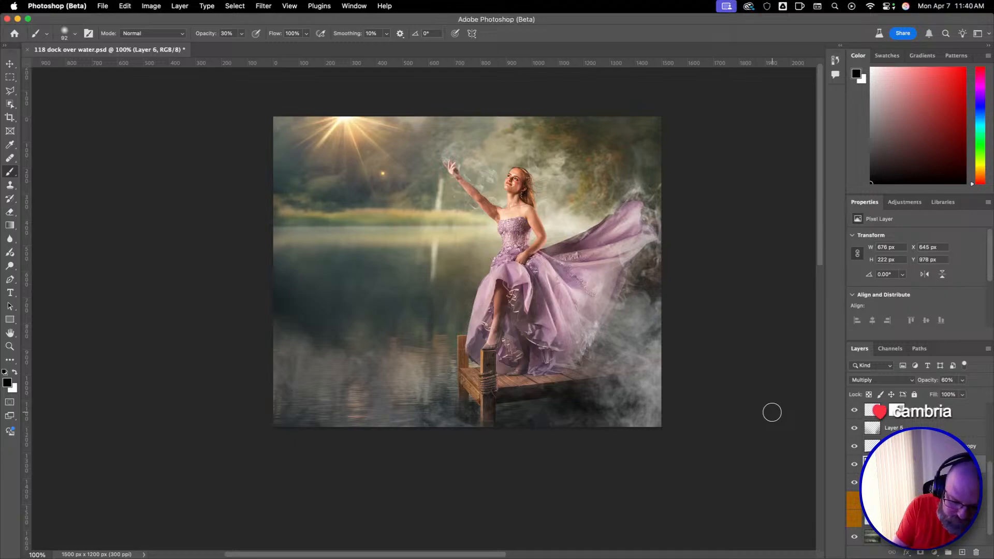
Show the composite in full-screen mode with the menu bar and fit the whole image to the screen.
{"action": "key", "text": "f"}
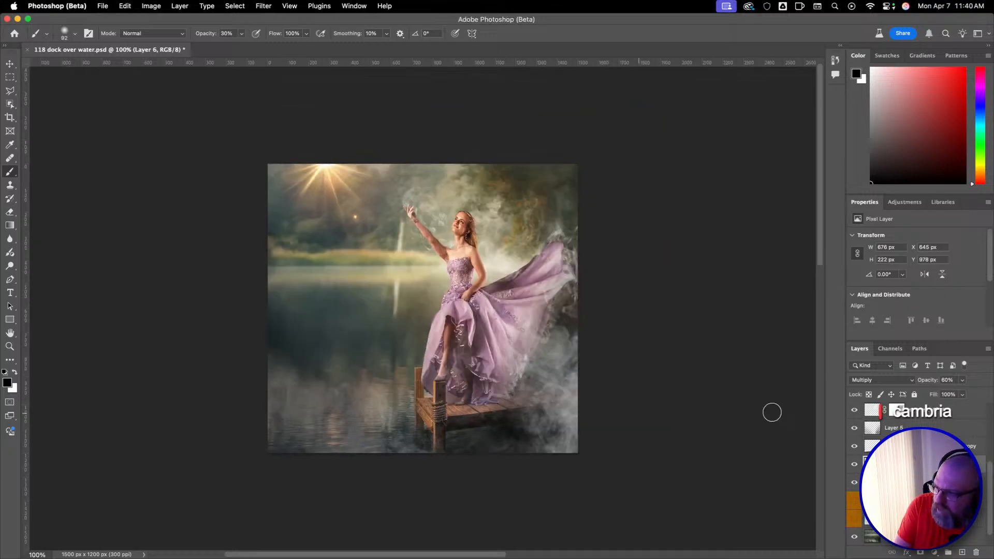
{"action": "key", "text": "super+f"}
{"action": "key", "text": "Escape"}
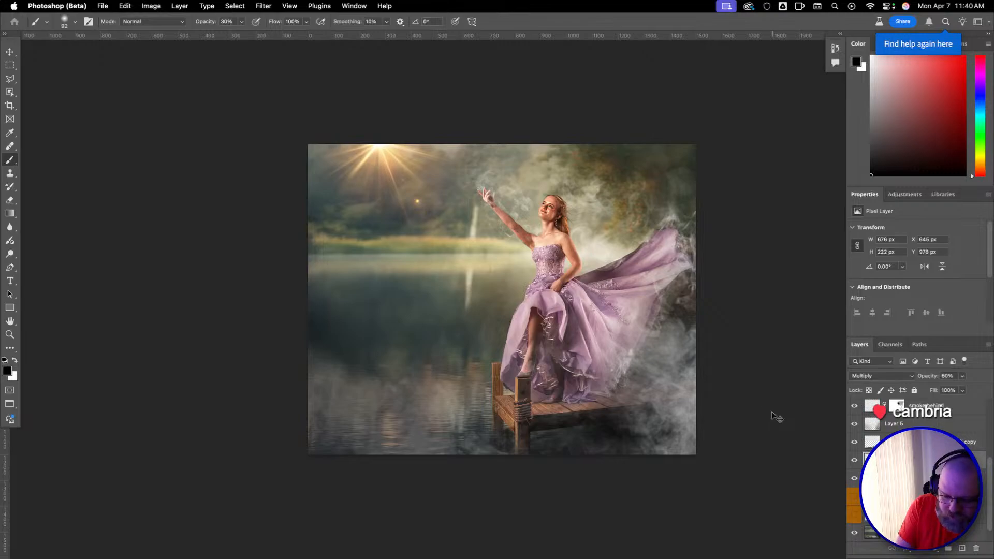
{"action": "key", "text": "super+f"}
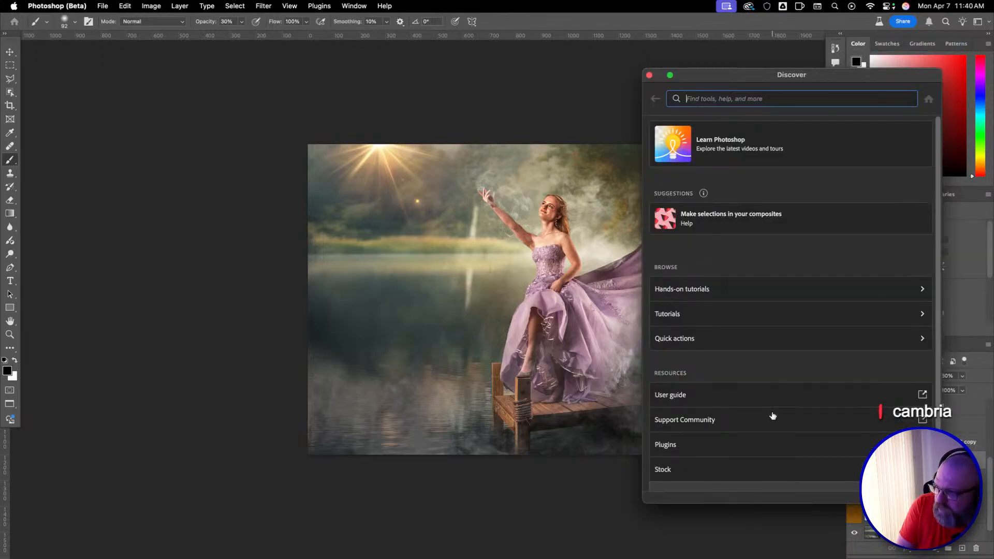
{"action": "key", "text": "Escape"}
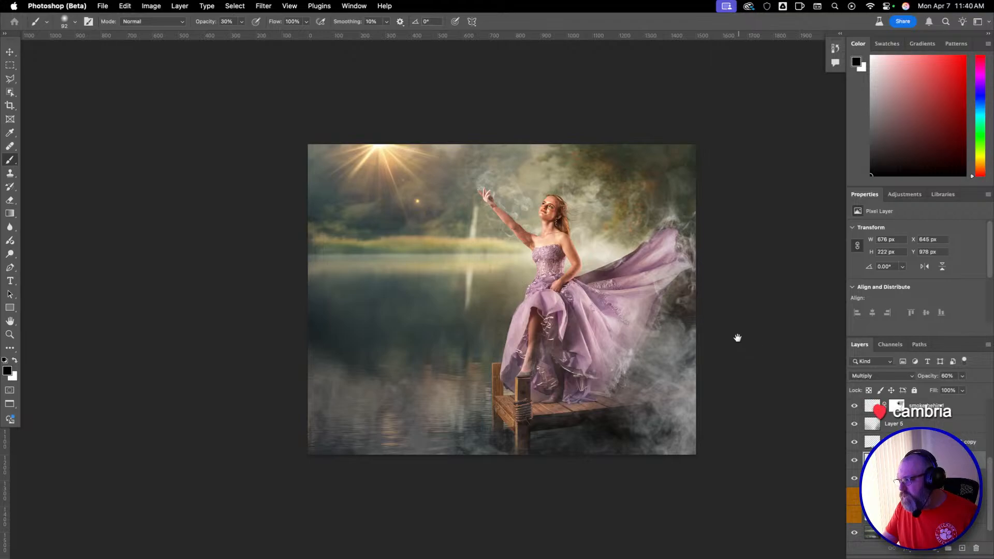
{"action": "left_click_drag", "start_coordinate": [736, 338], "coordinate": [710, 354]}
{"action": "key", "text": "super+0"}
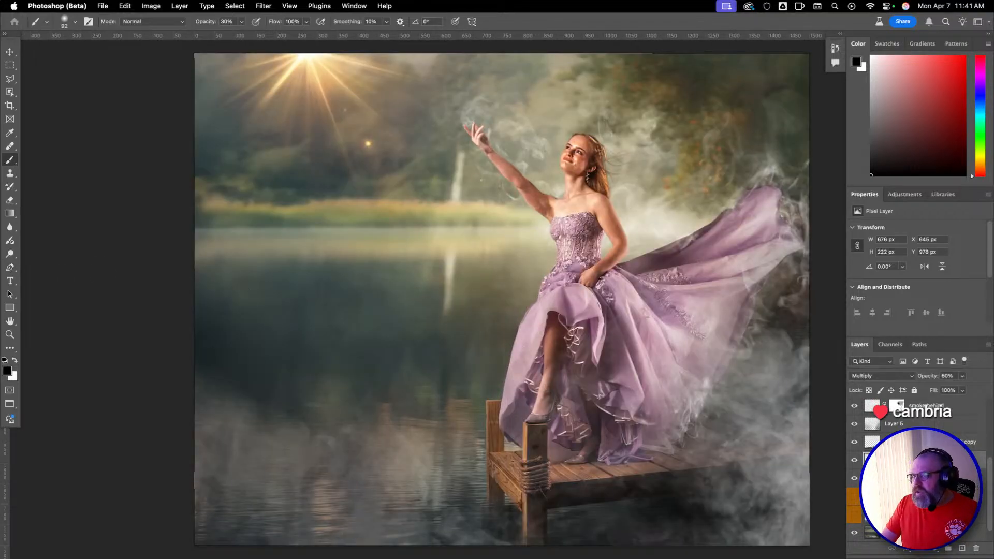
Compare the finished Photoshop composite with the original Photo-118 in Lightroom Classic by switching repeatedly between the two.
{"action": "key", "text": "super+Tab"}
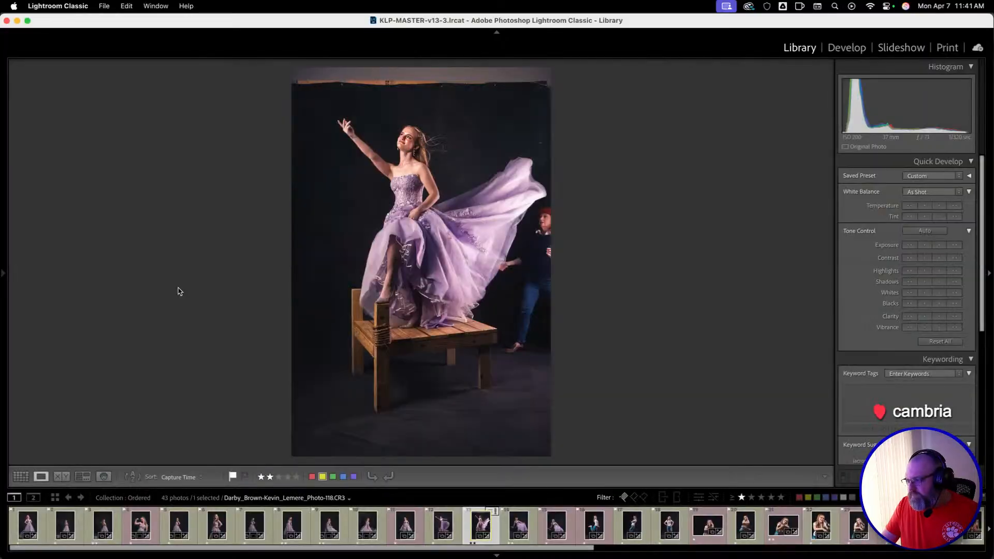
{"action": "key", "text": "super+Tab"}
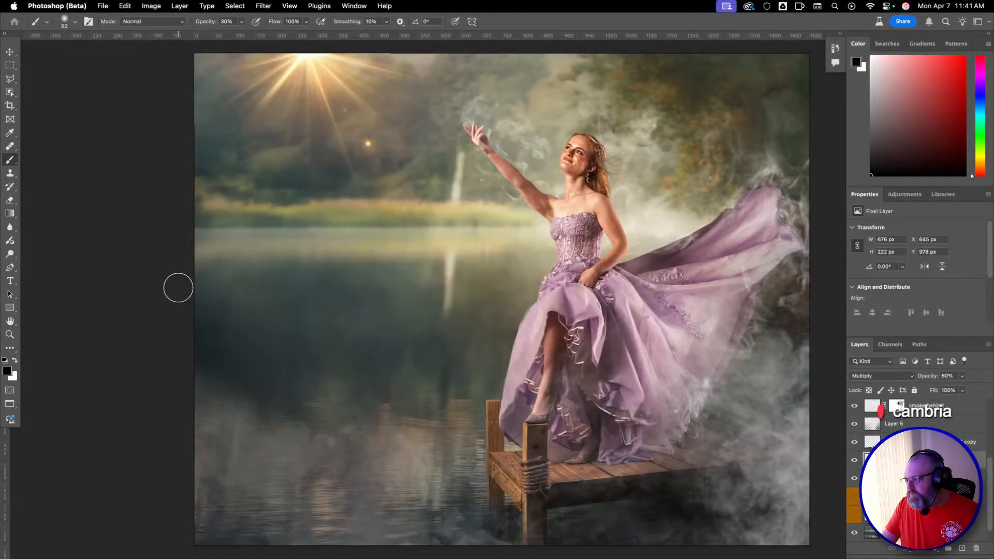
{"action": "key", "text": "super+Tab"}
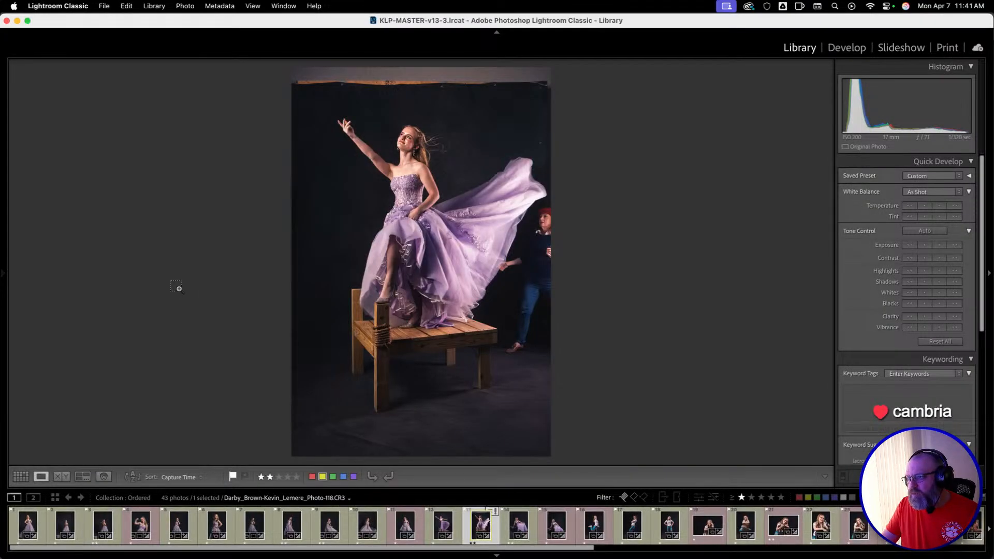
{"action": "key", "text": "super+Tab"}
{"action": "key", "text": "super+Tab"}
{"action": "key", "text": "super+Tab"}
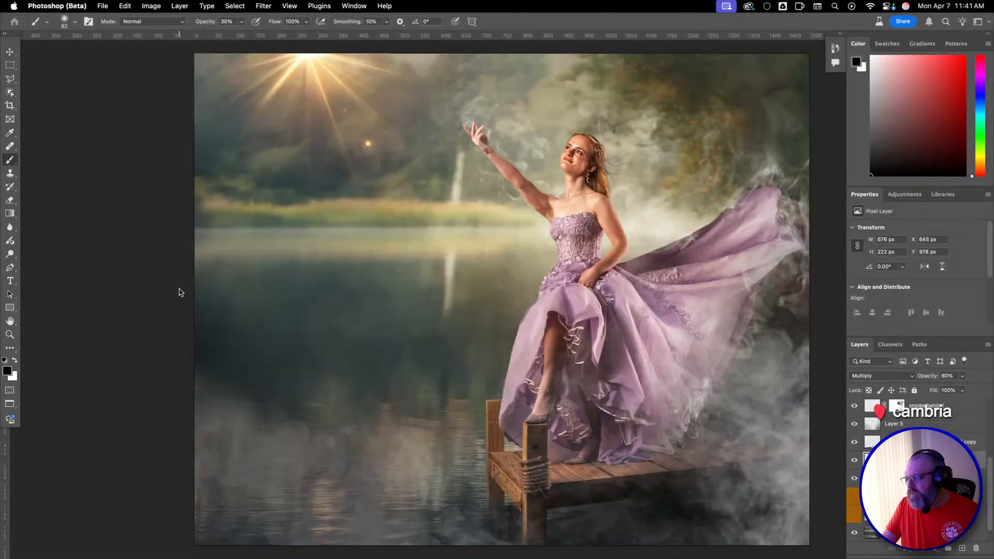
{"action": "key", "text": "super+Tab"}
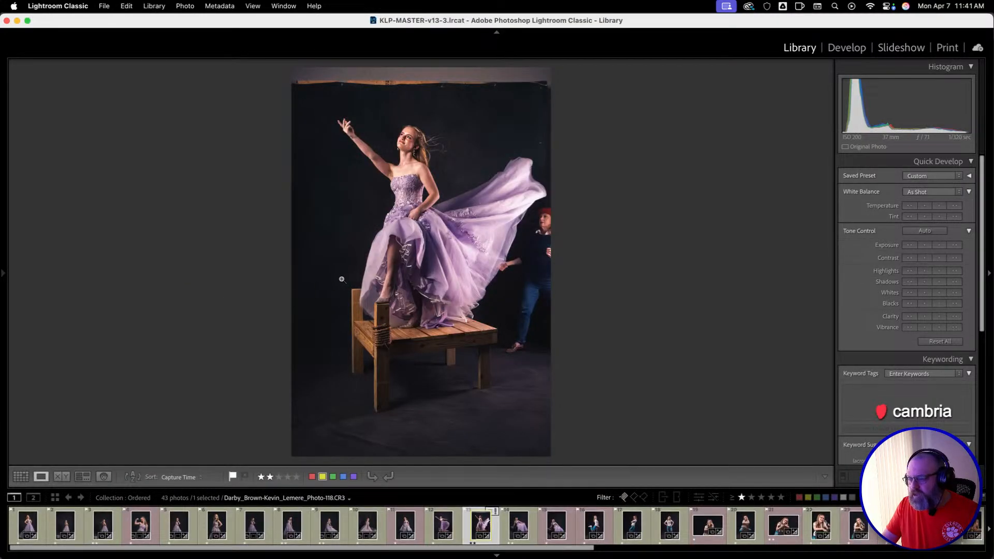
{"action": "key", "text": "super+Tab"}
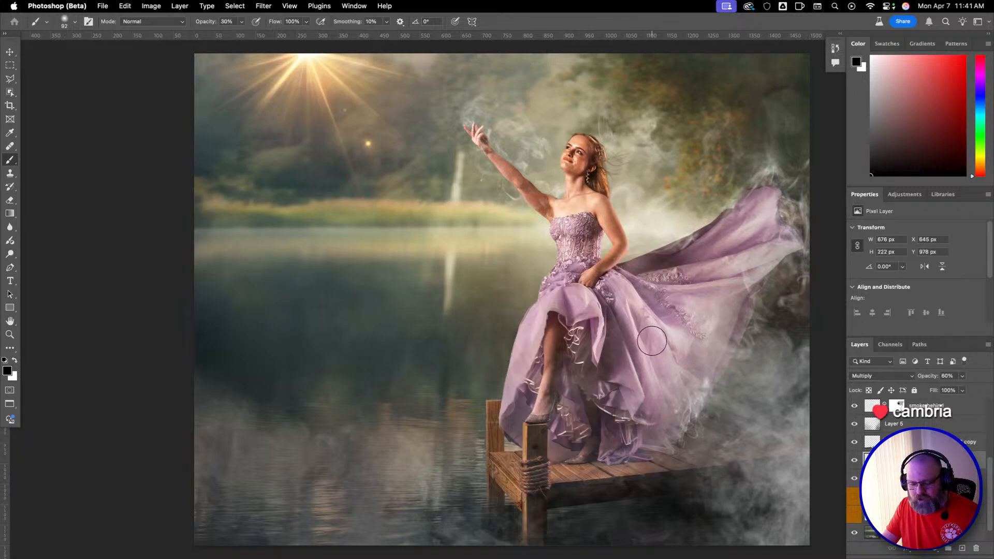
{"action": "key", "text": "super+Tab"}
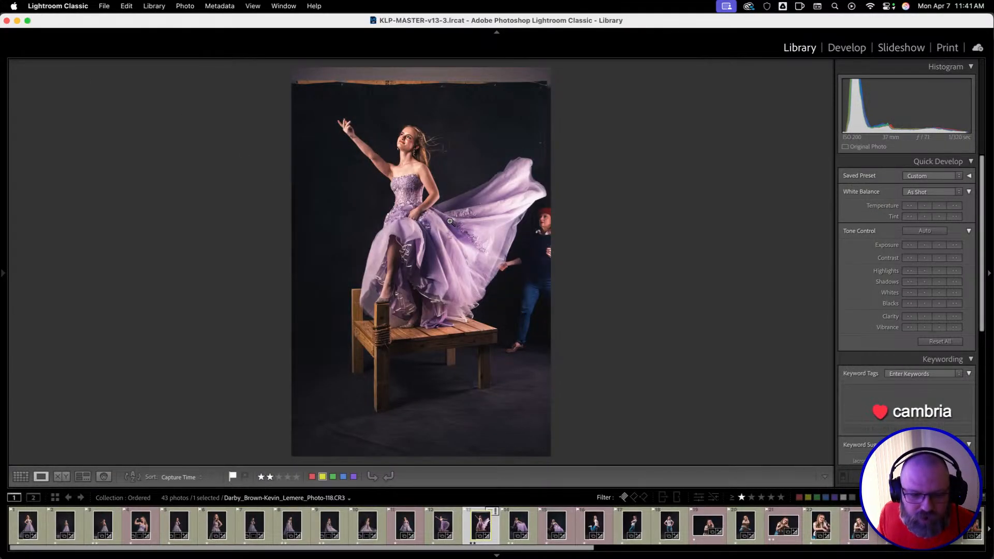
{"action": "key", "text": "super+Tab"}
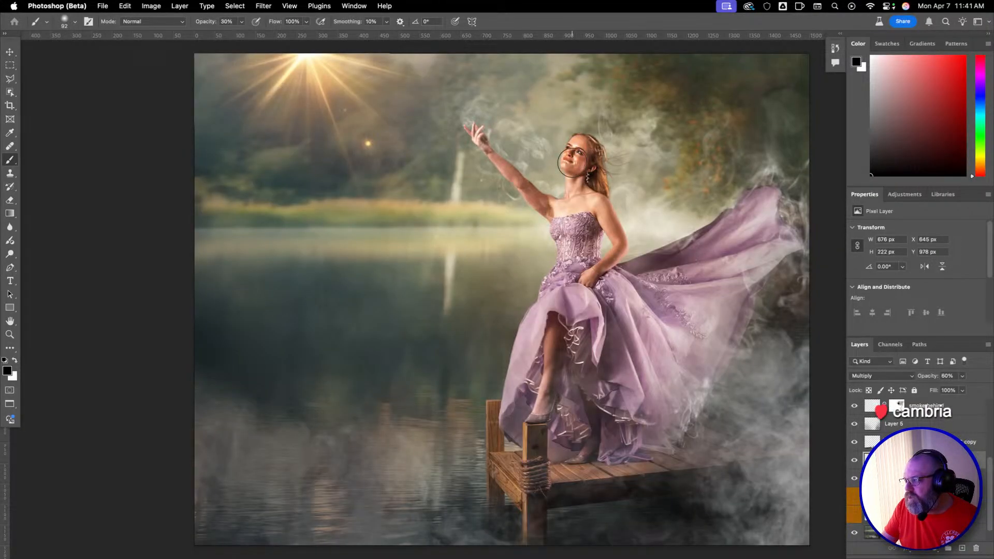
Switch to Lightroom Classic, select Photo-054 of the woman in the lilac gown from the grid, and view it enlarged.
{"action": "key", "text": "super+Tab"}
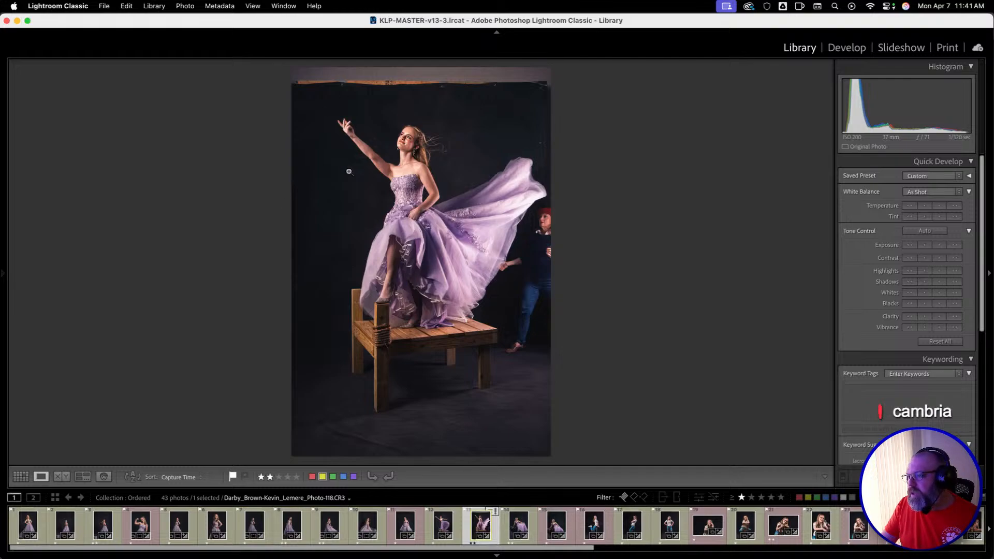
{"action": "key", "text": "g"}
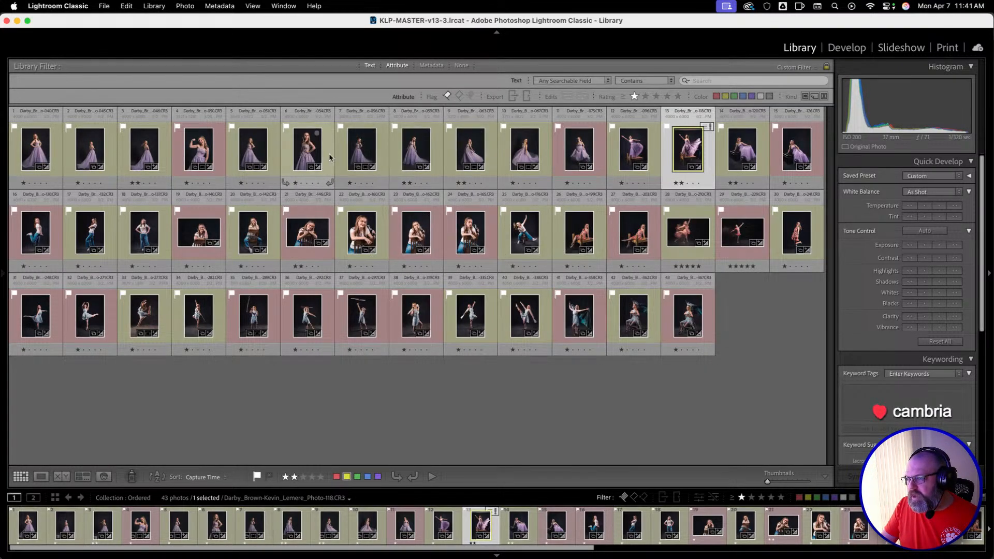
{"action": "left_click", "coordinate": [313, 154]}
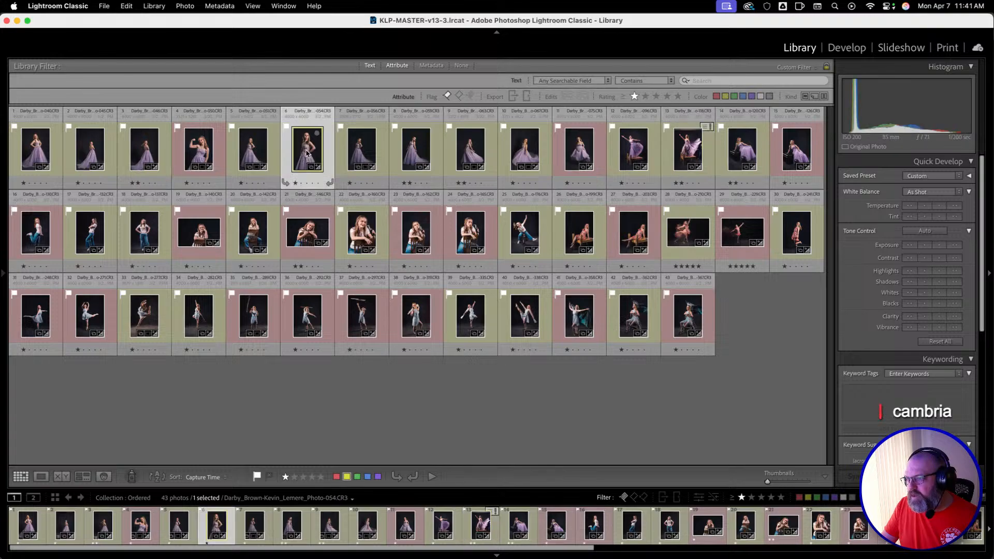
{"action": "key", "text": "e"}
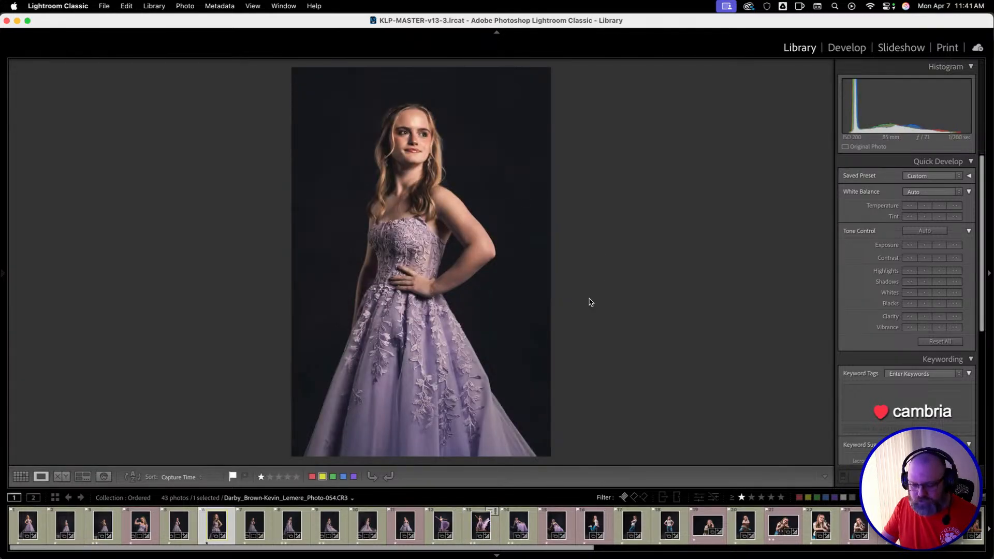
Return Lightroom to the grid, switch to Photoshop, and set up a JPEG copy of the composite in the folder above Creation PSDs.
{"action": "key", "text": "g"}
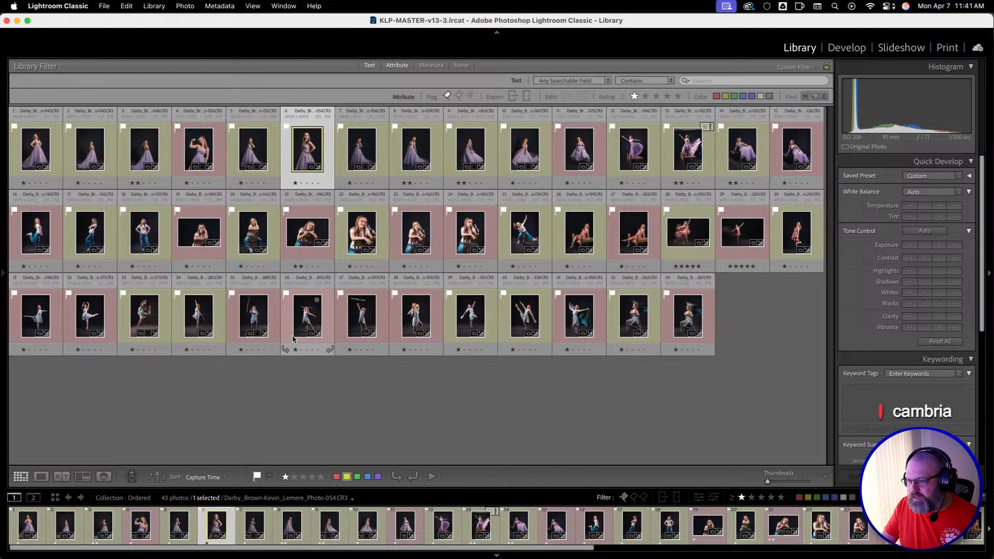
{"action": "key", "text": "super+Tab"}
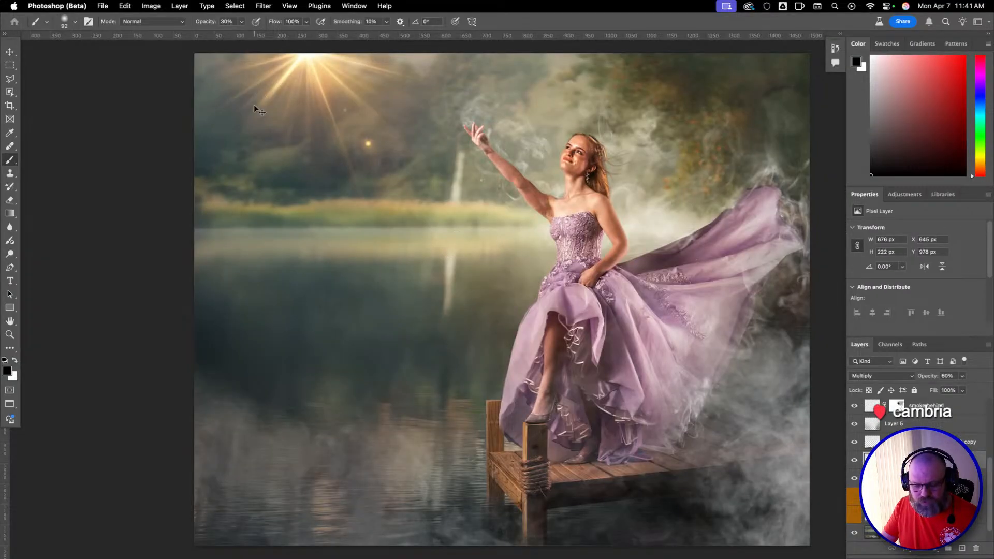
{"action": "left_click", "coordinate": [102, 7]}
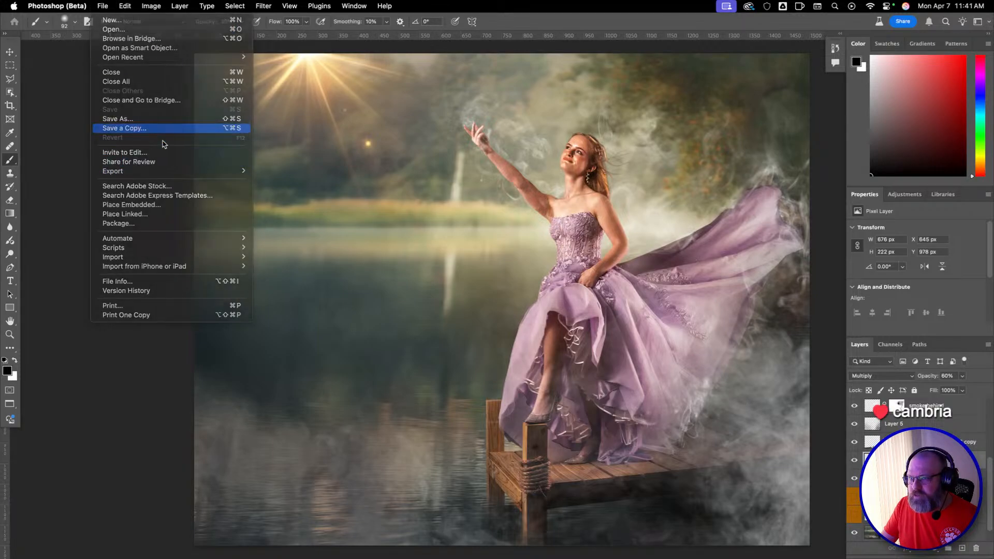
{"action": "left_click", "coordinate": [147, 127]}
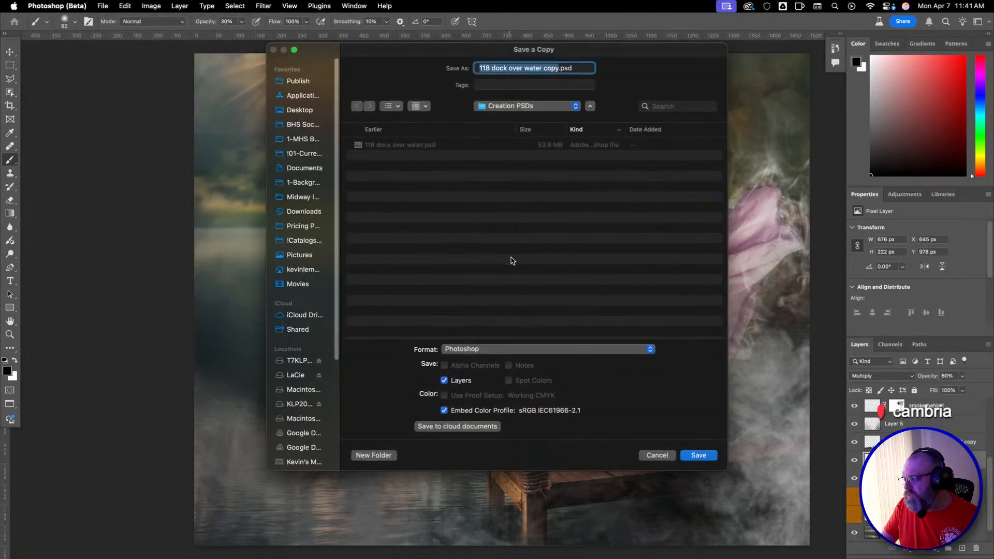
{"action": "left_click", "coordinate": [532, 349]}
{"action": "left_click", "coordinate": [548, 431]}
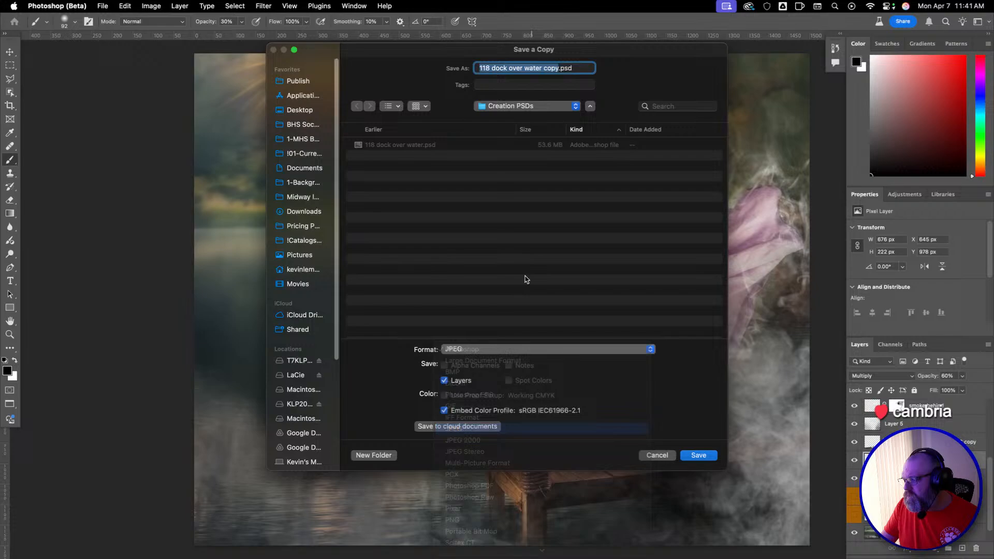
{"action": "left_click", "coordinate": [520, 107]}
{"action": "left_click", "coordinate": [518, 117]}
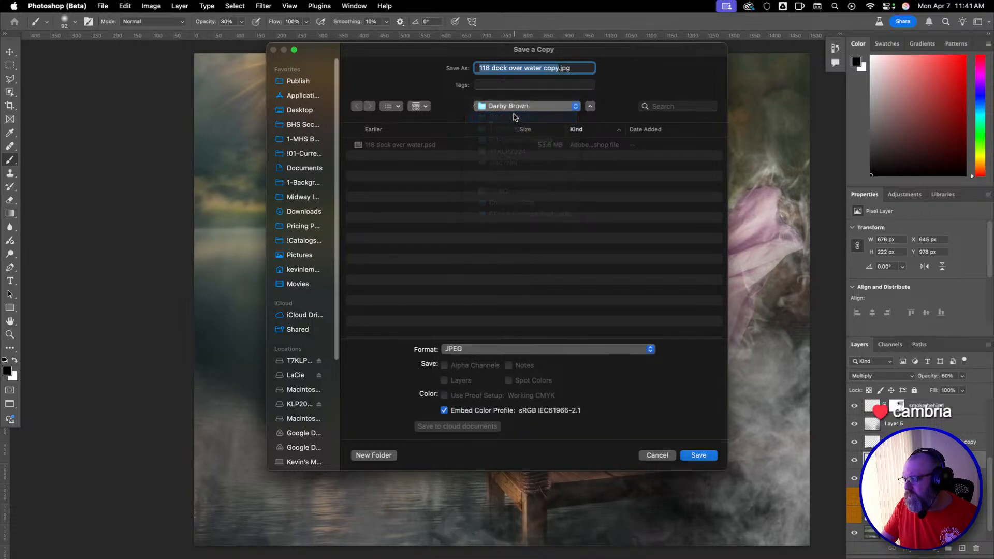
Save the JPEG copy with a quality of 12 and close the composite document.
{"action": "left_click", "coordinate": [702, 457]}
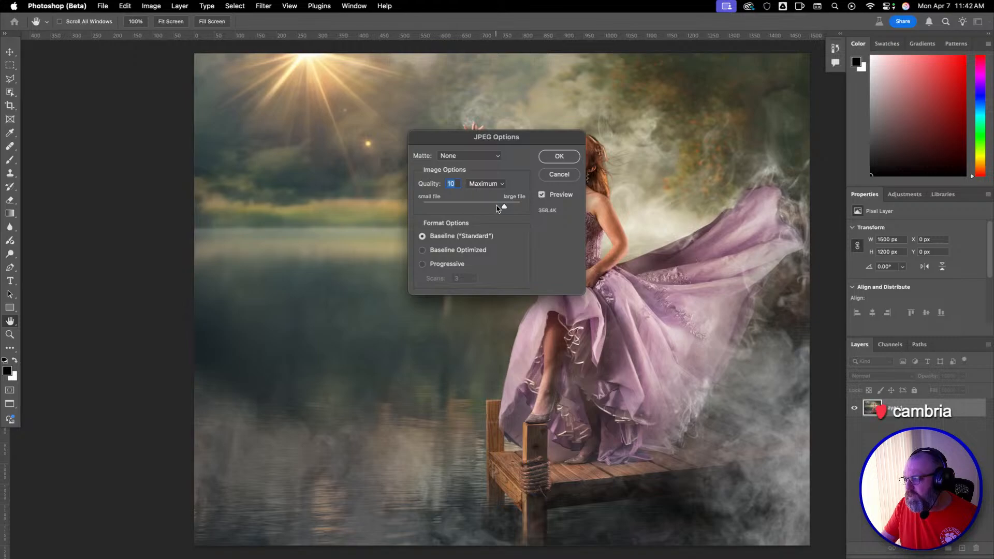
{"action": "left_click_drag", "start_coordinate": [503, 207], "coordinate": [520, 206]}
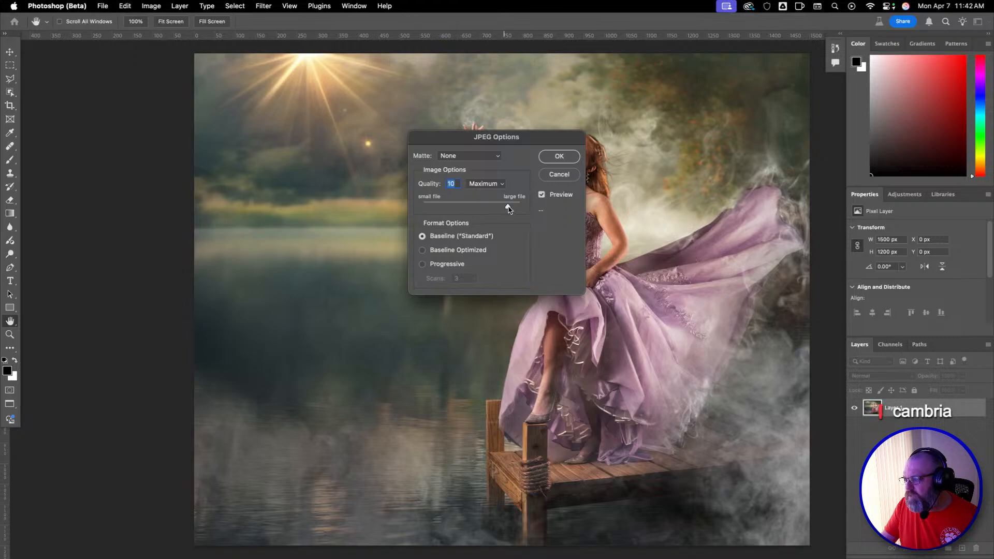
{"action": "left_click", "coordinate": [554, 163]}
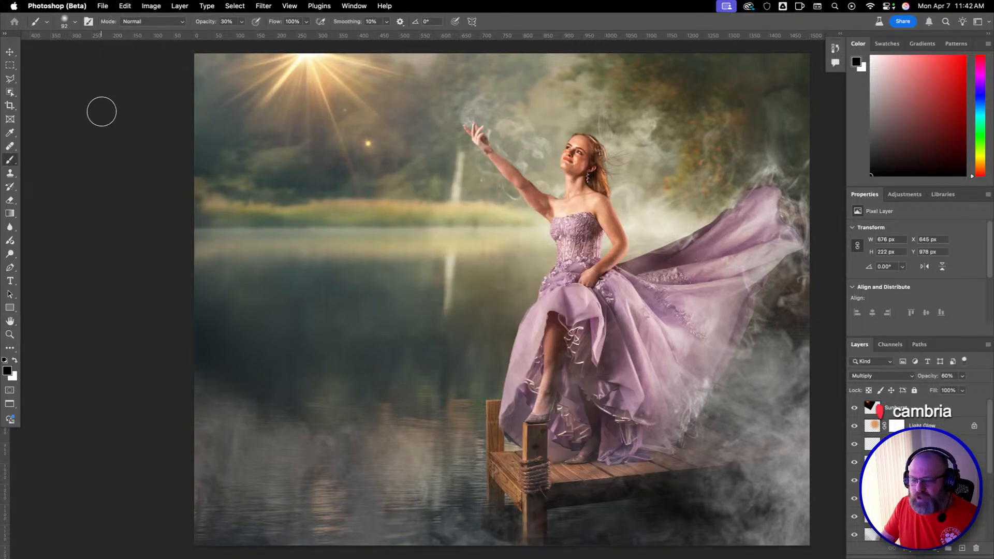
{"action": "key", "text": "super+w"}
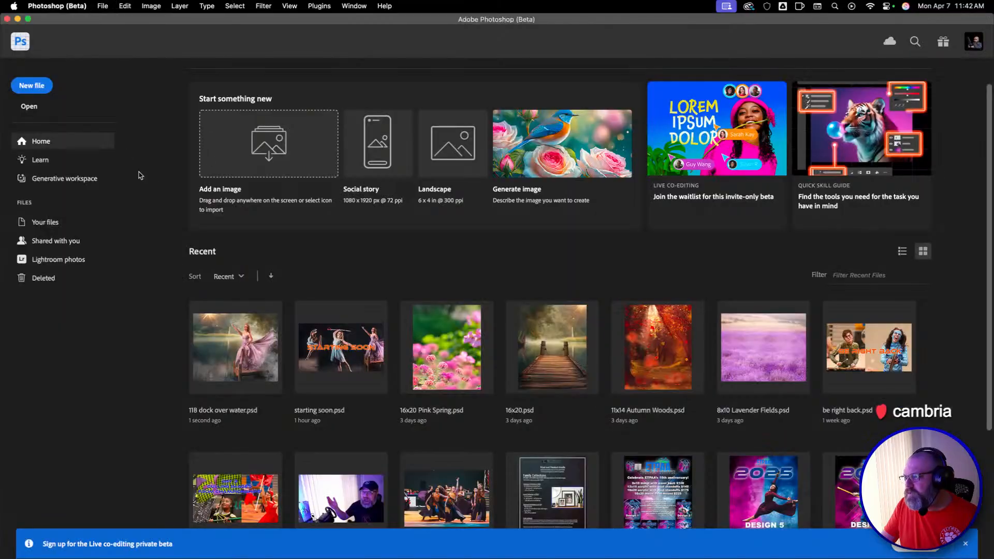
View the recent files ETPAA10th-template-1-tunnel.jpg and ETPAA10th-template-2-color explosion.jpg in turn, closing each one.
{"action": "scroll", "coordinate": [491, 307], "scroll_direction": "down", "scroll_amount": 2}
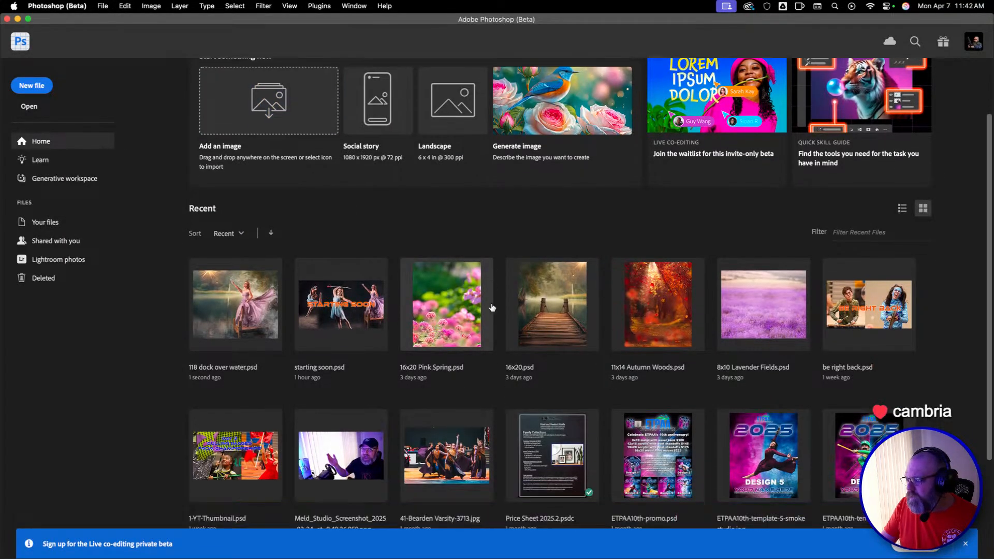
{"action": "scroll", "coordinate": [492, 307], "scroll_direction": "down", "scroll_amount": 6}
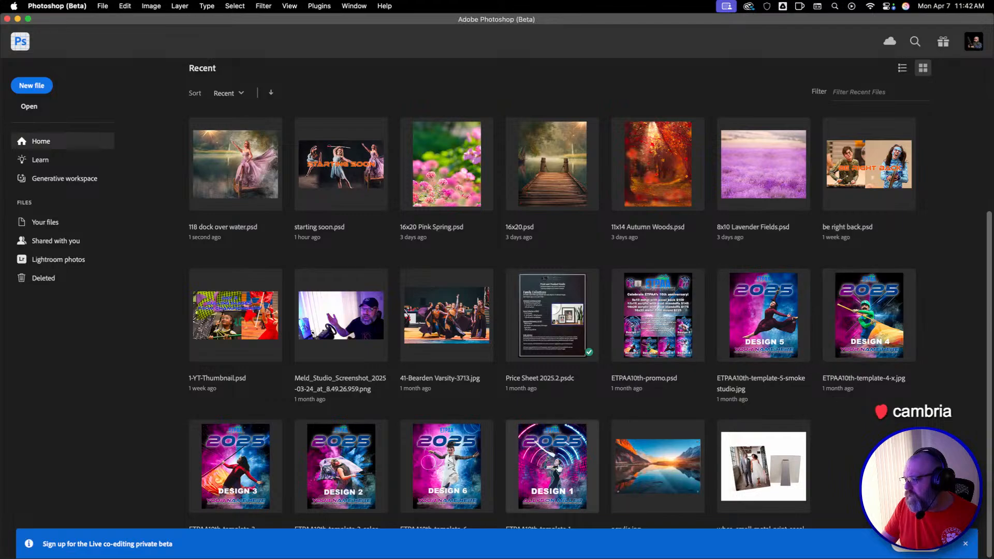
{"action": "left_click", "coordinate": [555, 476]}
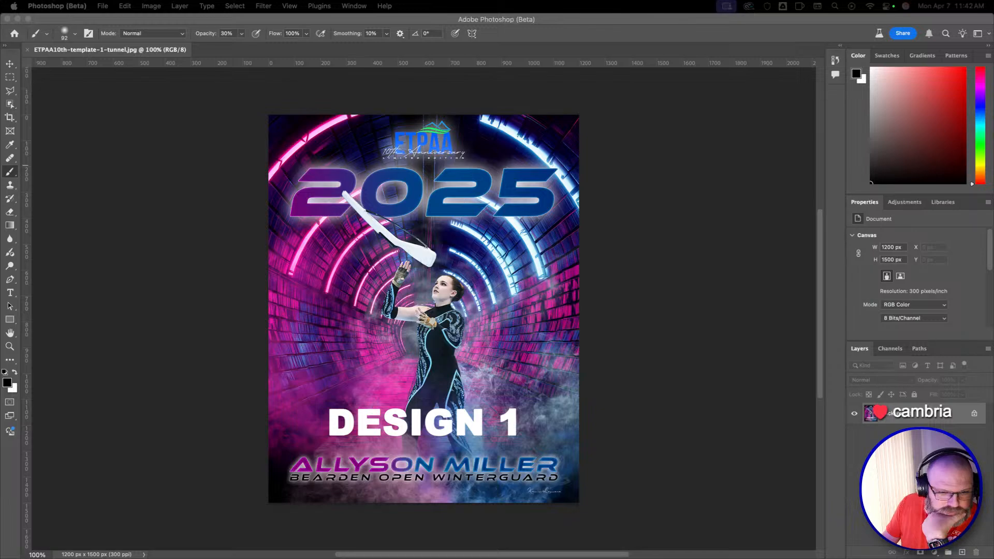
{"action": "left_click", "coordinate": [31, 54]}
{"action": "left_click", "coordinate": [27, 50]}
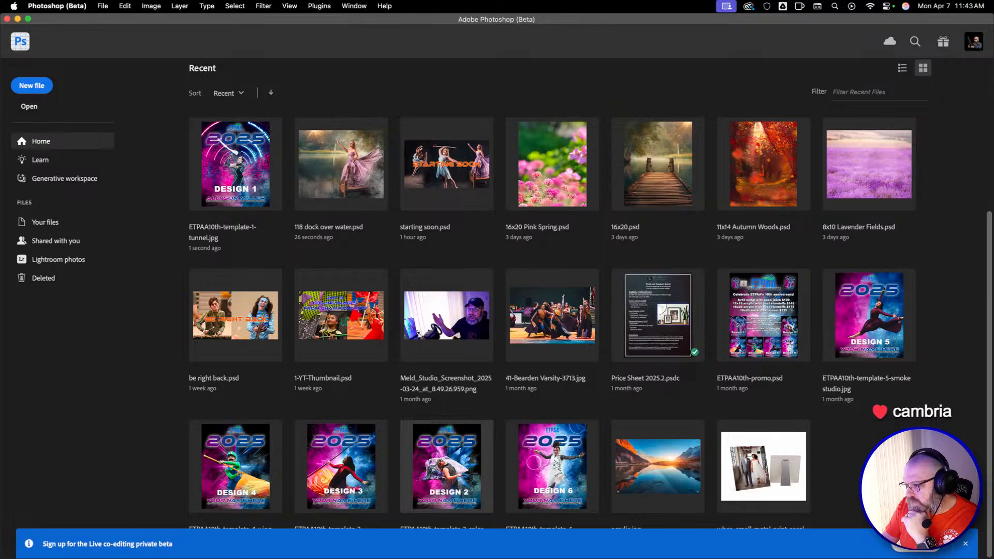
{"action": "left_click", "coordinate": [422, 466]}
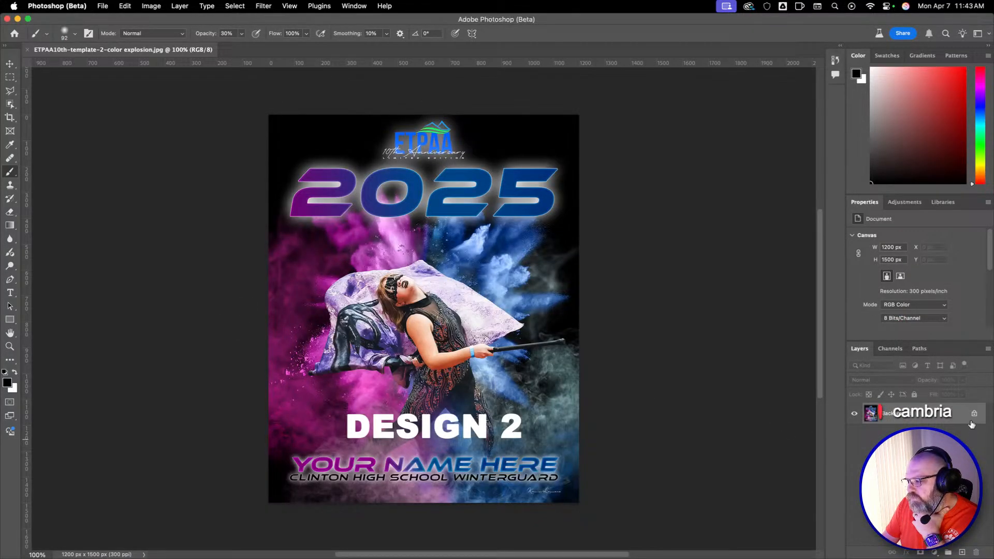
{"action": "left_click", "coordinate": [28, 49]}
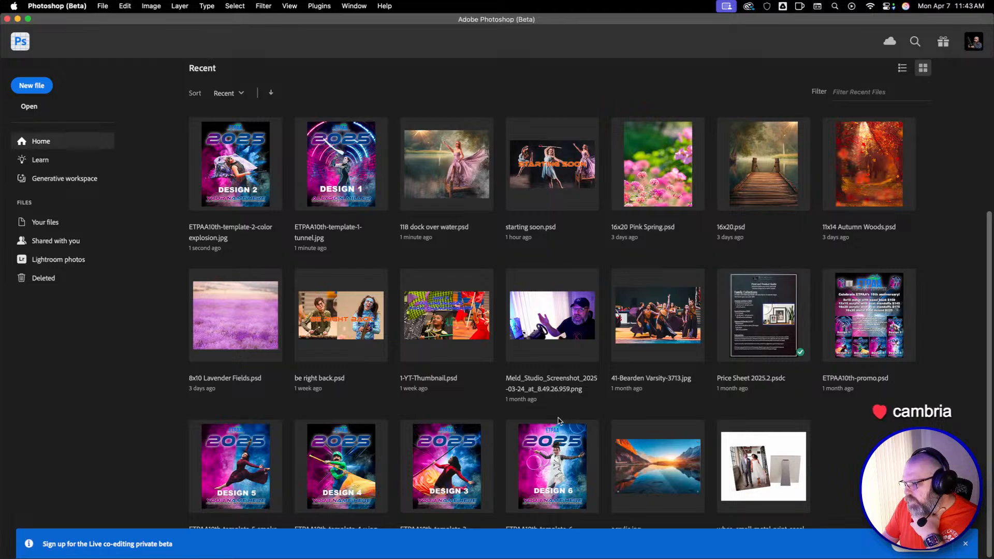
Open ETPAA10th-template.psd from Finder and hide the 43-Seymour Varsity-1200 performer layer.
{"action": "scroll", "coordinate": [419, 272], "scroll_direction": "up", "scroll_amount": 1}
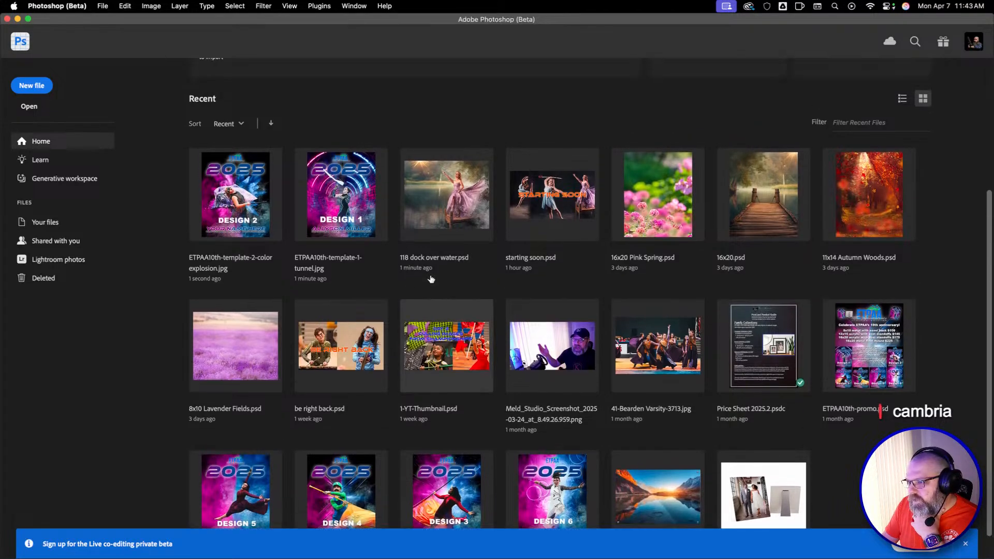
{"action": "scroll", "coordinate": [279, 222], "scroll_direction": "up", "scroll_amount": 5}
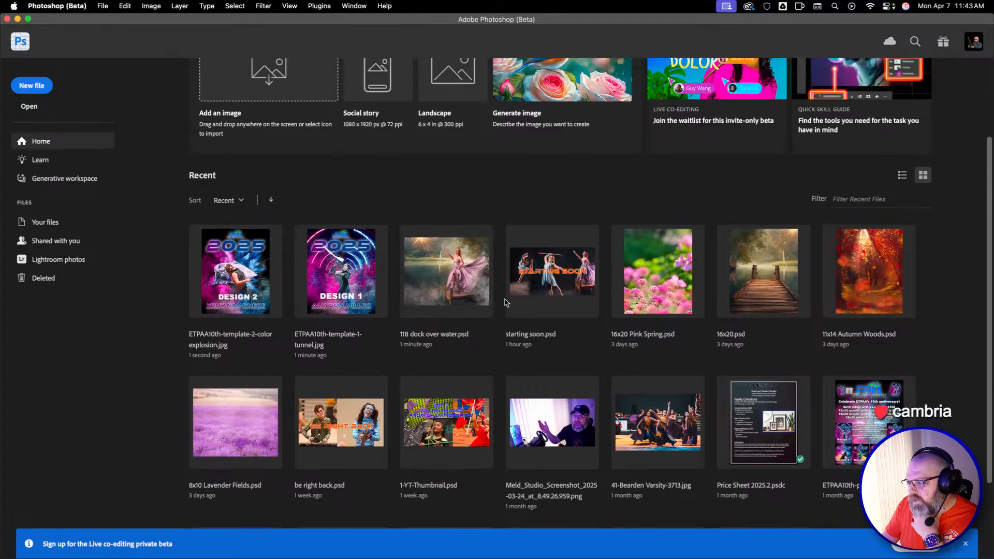
{"action": "scroll", "coordinate": [466, 275], "scroll_direction": "up", "scroll_amount": 1}
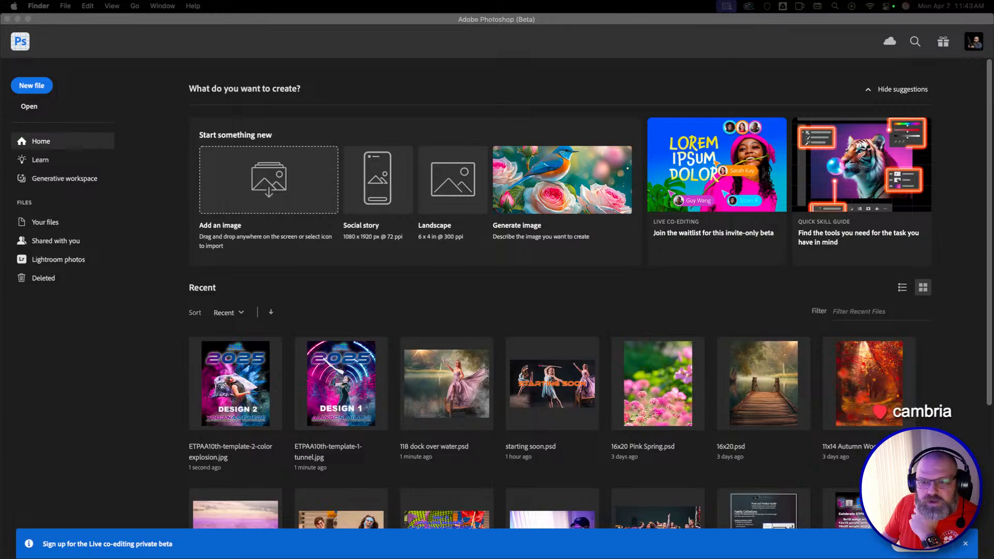
{"action": "left_click_drag", "start_coordinate": [1, 277], "coordinate": [416, 304]}
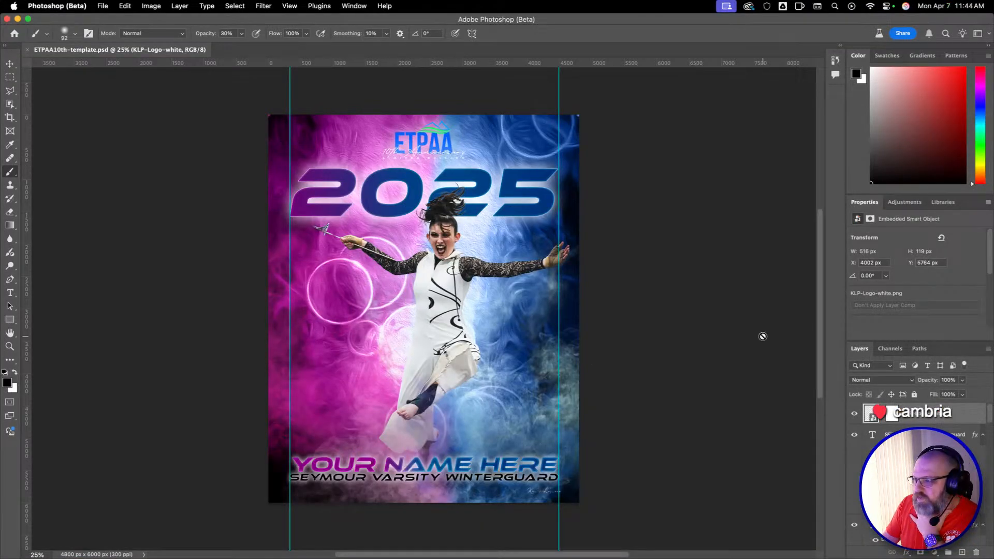
{"action": "scroll", "coordinate": [880, 456], "scroll_direction": "down", "scroll_amount": 5}
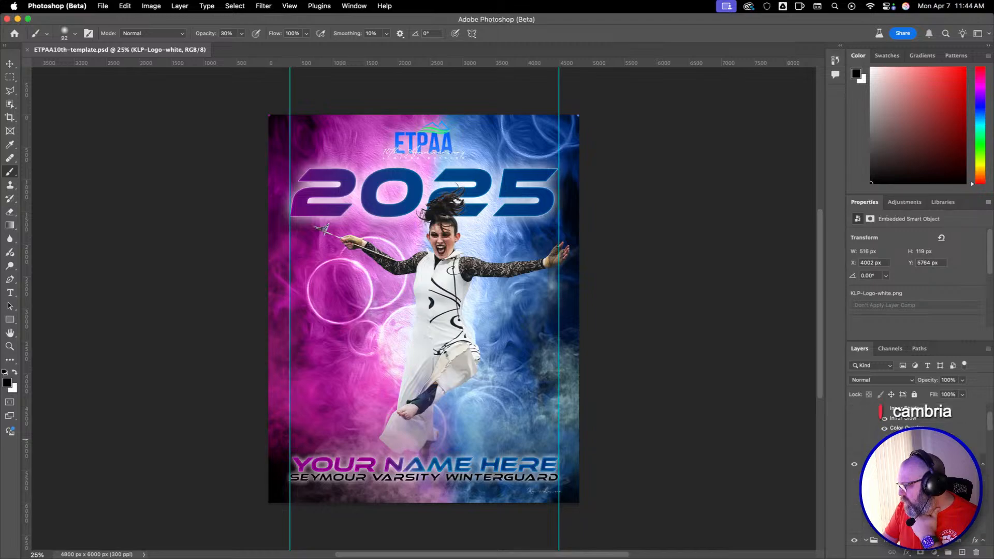
{"action": "scroll", "coordinate": [880, 440], "scroll_direction": "up", "scroll_amount": 5}
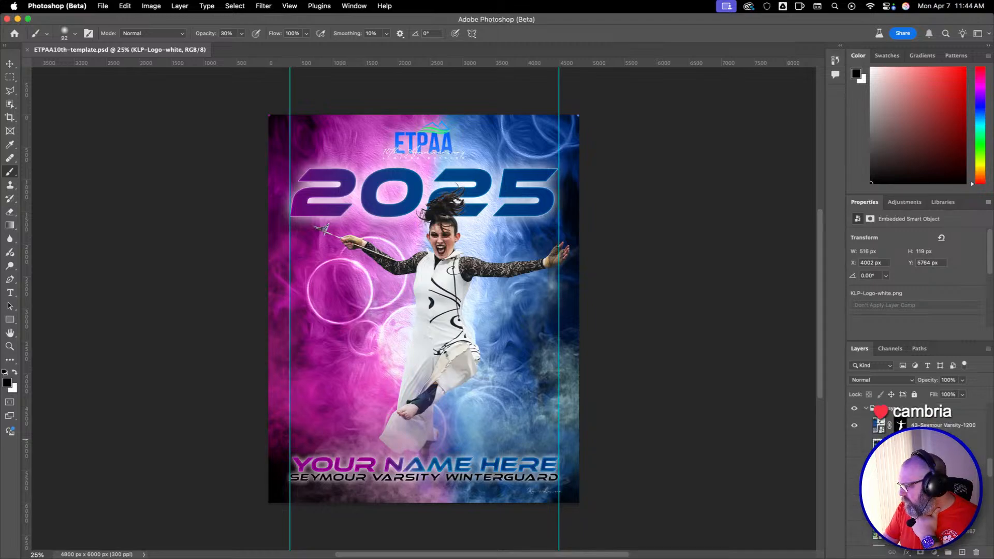
{"action": "left_click", "coordinate": [854, 429]}
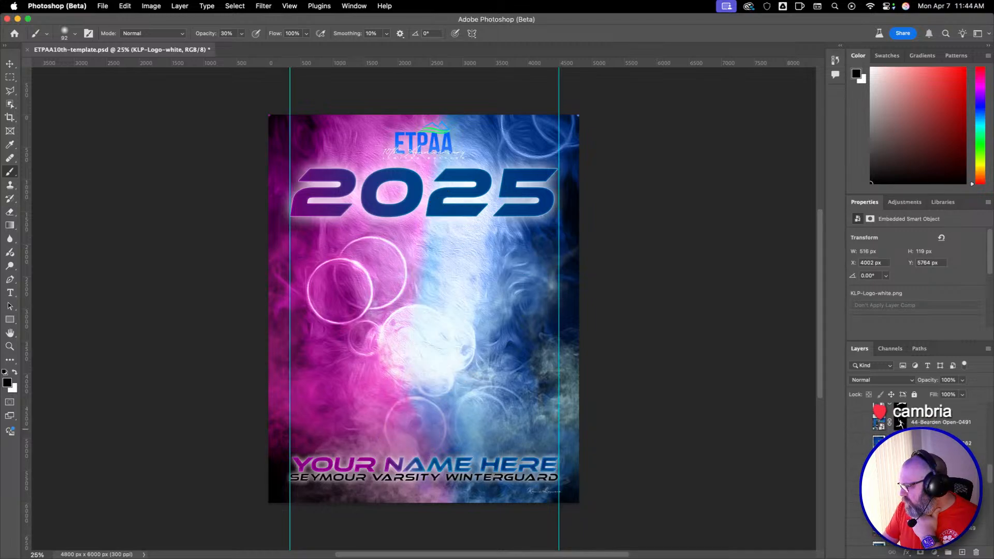
Show the 2 Color Explosion background in the poster template and select its layer.
{"action": "scroll", "coordinate": [863, 453], "scroll_direction": "down", "scroll_amount": 5}
{"action": "scroll", "coordinate": [880, 412], "scroll_direction": "up", "scroll_amount": 3}
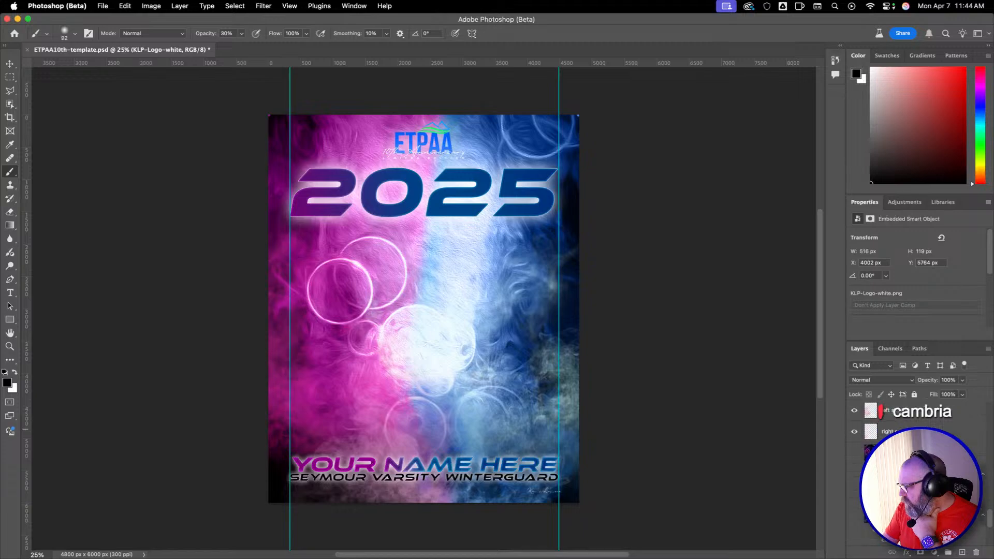
{"action": "left_click", "coordinate": [854, 438]}
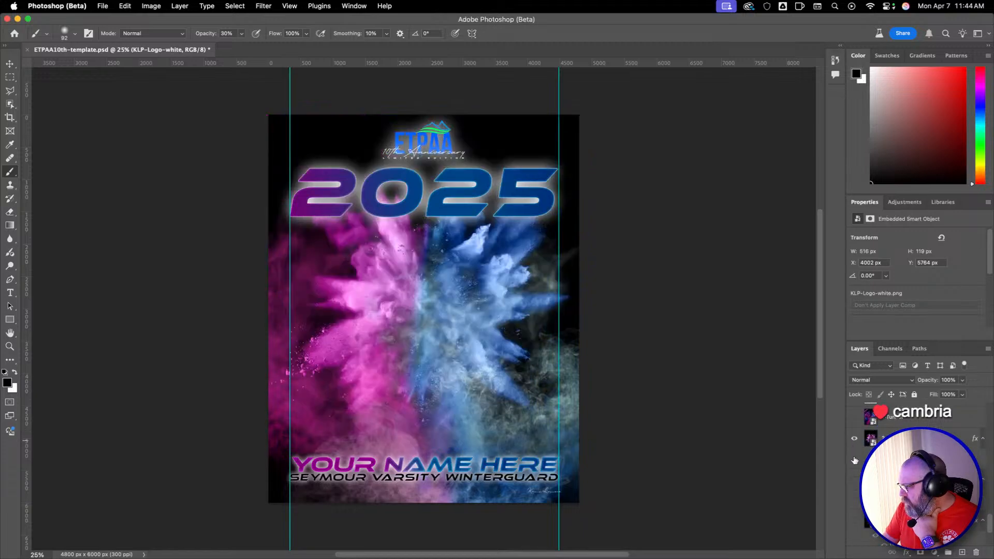
{"action": "scroll", "coordinate": [880, 412], "scroll_direction": "down", "scroll_amount": 2}
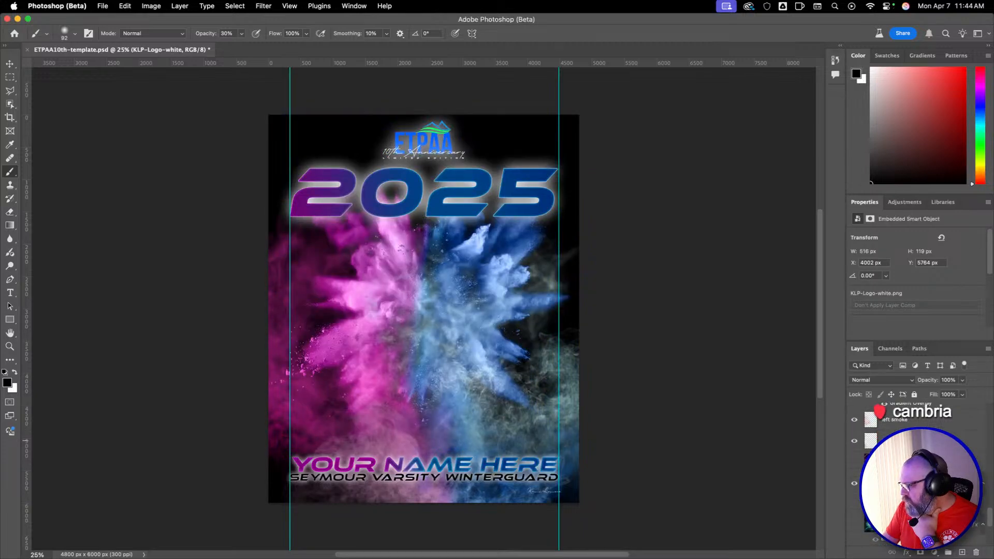
{"action": "left_click", "coordinate": [904, 477]}
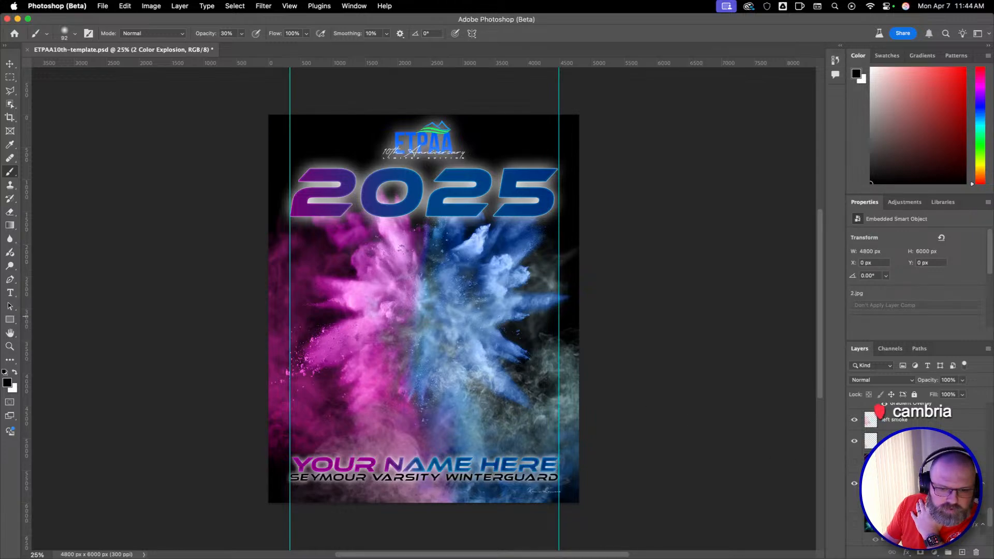
Replace the "Your name here" placeholder text on the poster with the performer's full name.
{"action": "key", "text": "v"}
{"action": "double_click", "coordinate": [395, 465]}
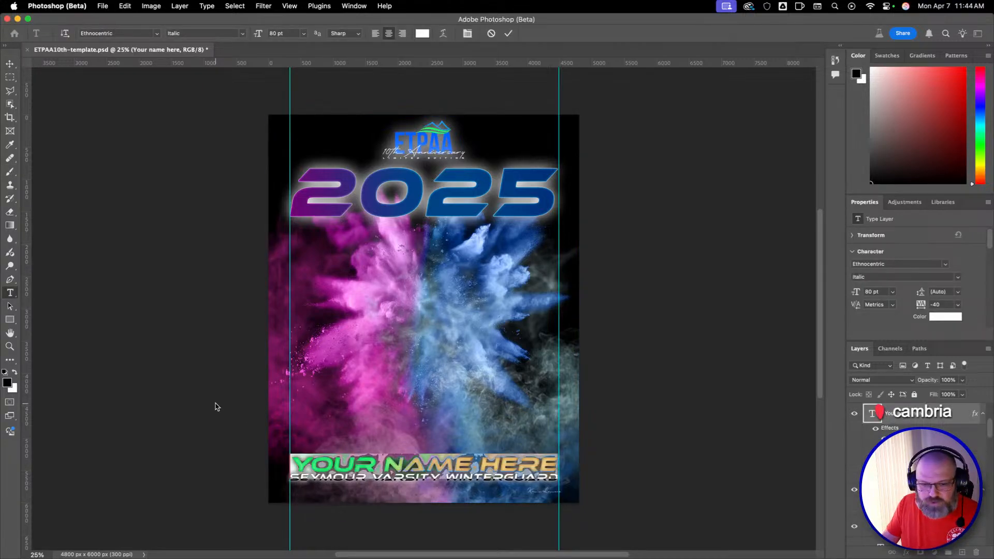
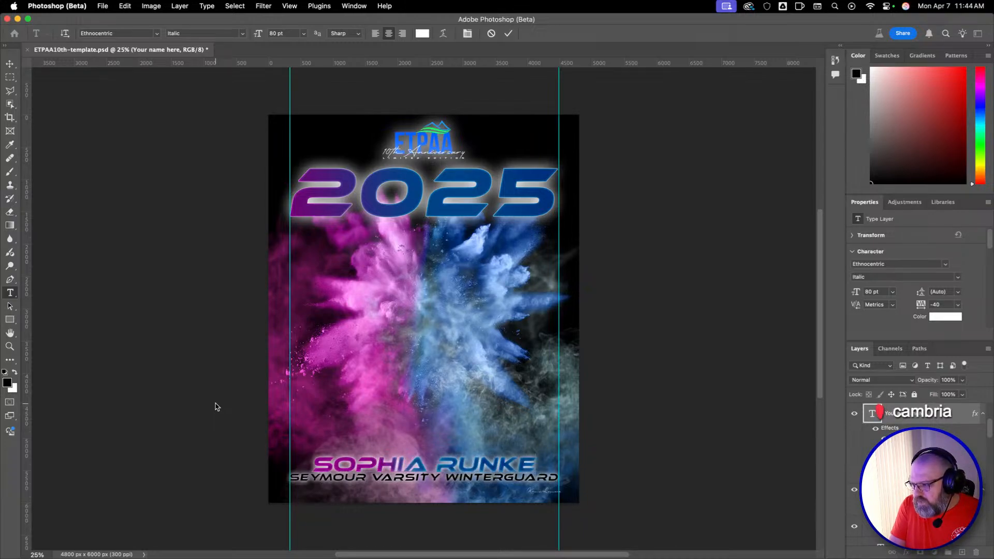
{"action": "key", "text": "Escape"}
{"action": "key", "text": "v"}
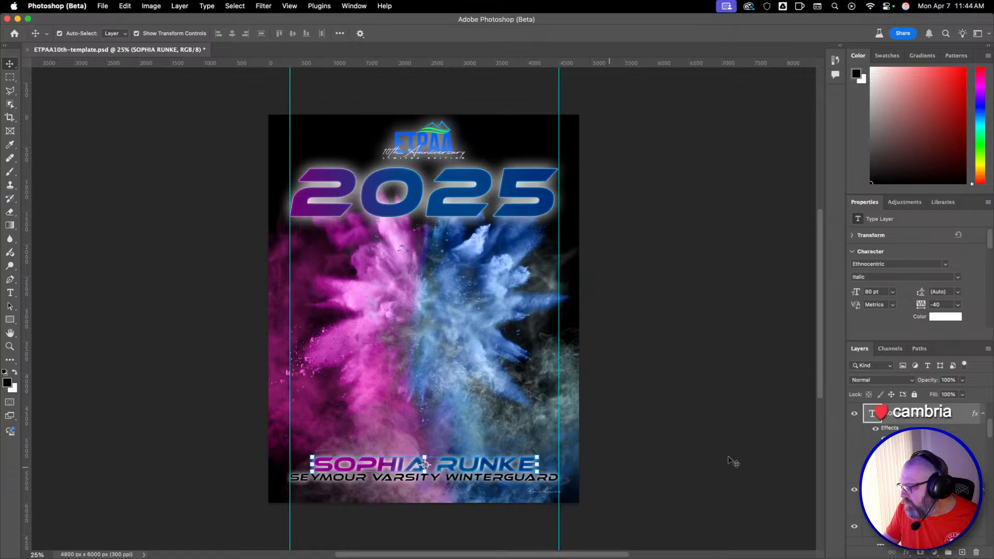
Set the tracking of the performer's name to 140 so the line spans the two vertical guides.
{"action": "double_click", "coordinate": [920, 306]}
{"action": "left_click_drag", "start_coordinate": [920, 304], "coordinate": [921, 307]}
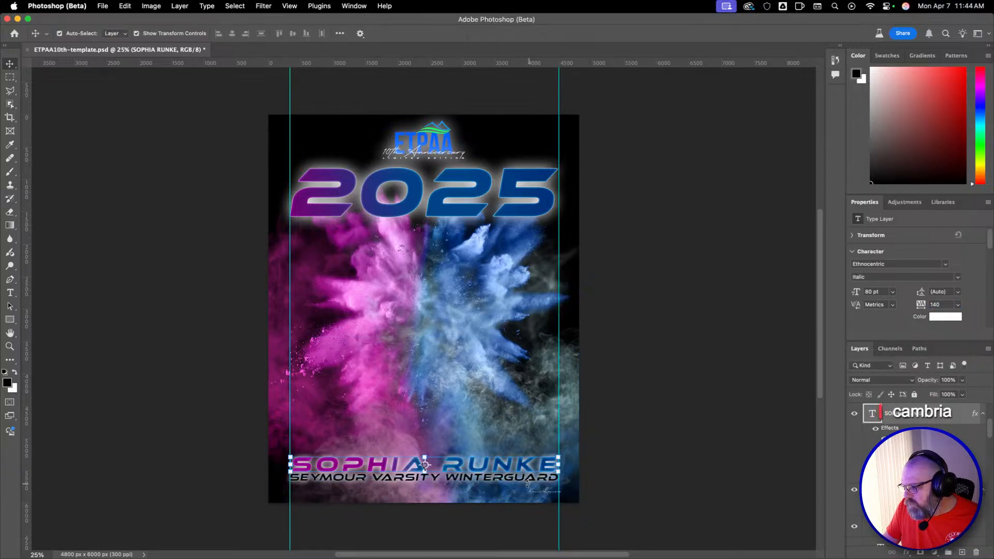
{"action": "left_click", "coordinate": [716, 499]}
Replace the team line "SEYMOUR VARSITY WINTERGUARD" under the performer's name with "LAKEWAY CHRISTIAN ACADEMY PERCUSSION".
{"action": "left_click", "coordinate": [528, 477]}
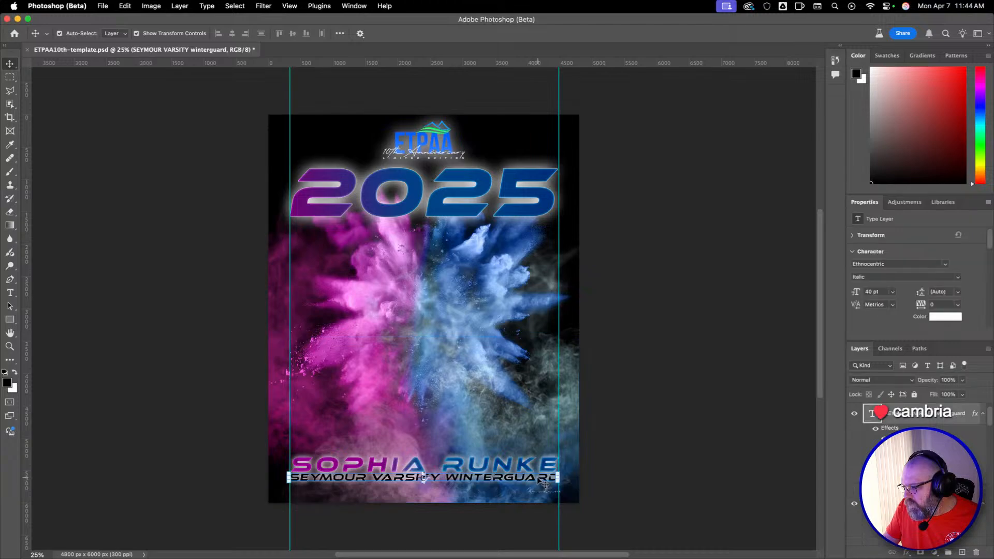
{"action": "double_click", "coordinate": [528, 477]}
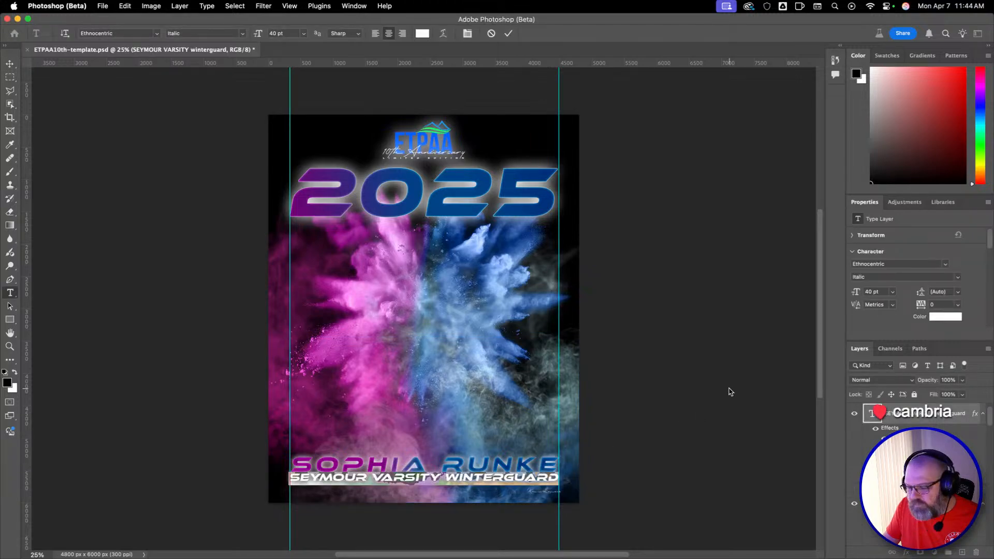
{"action": "key", "text": "Left"}
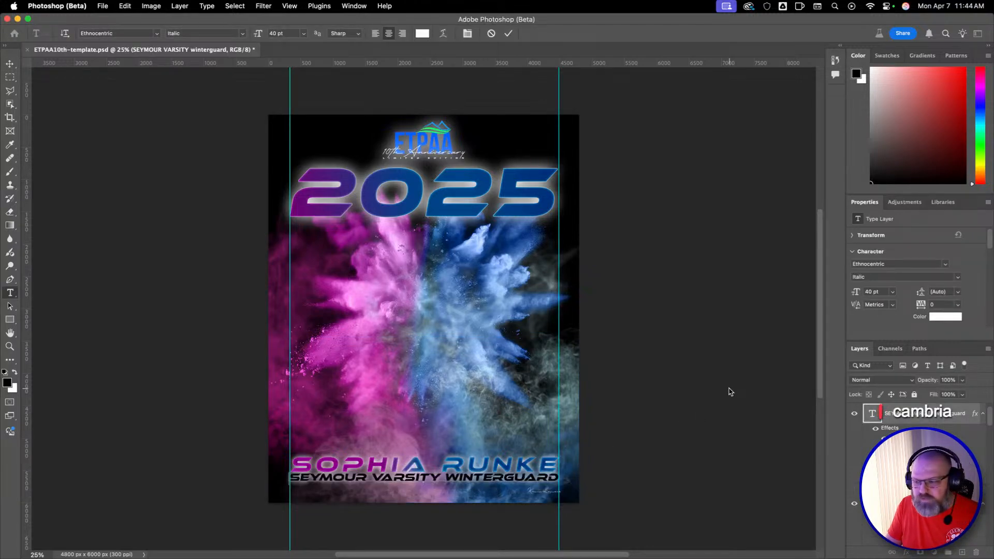
{"action": "key", "text": "shift+Right"}
{"action": "key", "text": "shift+Right"}
{"action": "key", "text": "shift+Right"}
{"action": "key", "text": "shift+Right"}
{"action": "key", "text": "shift+Right"}
{"action": "key", "text": "shift+Right"}
{"action": "key", "text": "shift+Right"}
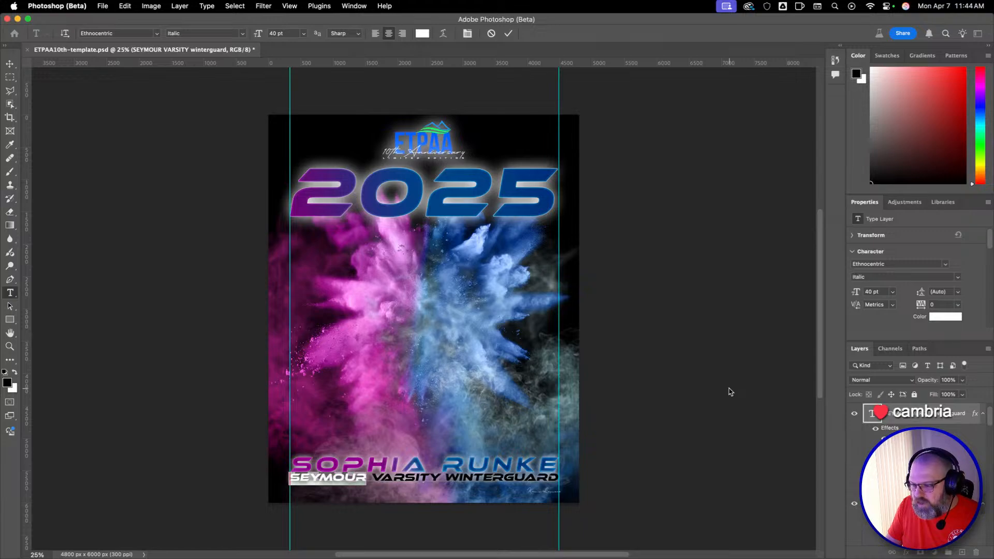
{"action": "key", "text": "shift+Right"}
{"action": "key", "text": "shift+Right"}
{"action": "key", "text": "shift+Right"}
{"action": "key", "text": "shift+Right"}
{"action": "key", "text": "shift+Right"}
{"action": "key", "text": "shift+Right"}
{"action": "key", "text": "shift+Right"}
{"action": "key", "text": "shift+Right"}
{"action": "key", "text": "shift+Right"}
{"action": "key", "text": "shift+Right"}
{"action": "key", "text": "shift+Right"}
{"action": "key", "text": "shift+Right"}
{"action": "key", "text": "shift+Right"}
{"action": "key", "text": "shift+Right"}
{"action": "key", "text": "shift+Right"}
{"action": "key", "text": "shift+Right"}
{"action": "key", "text": "shift+Right"}
{"action": "key", "text": "shift+Right"}
{"action": "key", "text": "shift+Right"}
{"action": "key", "text": "shift+Right"}
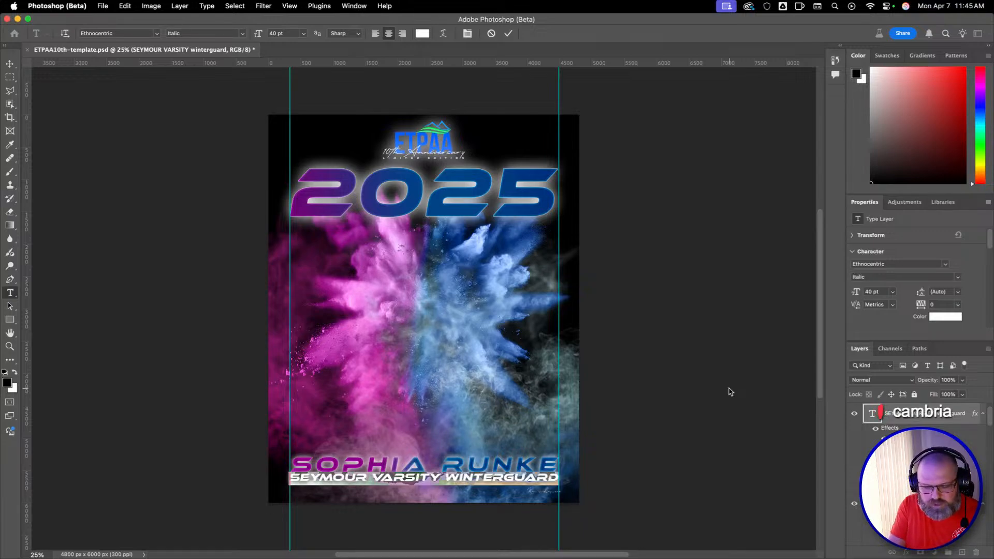
{"action": "type", "text": "LAKE"}
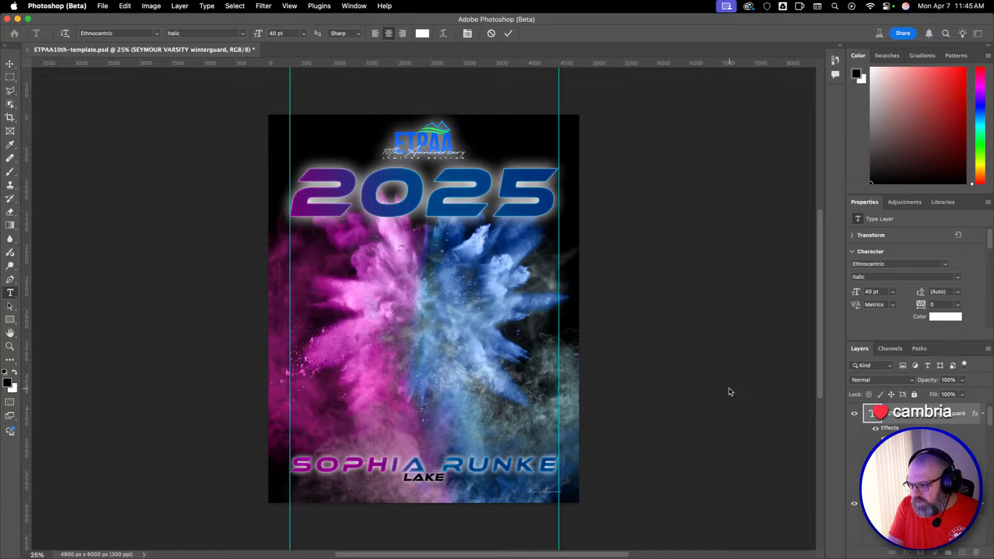
{"action": "type", "text": "WAY CHRI"}
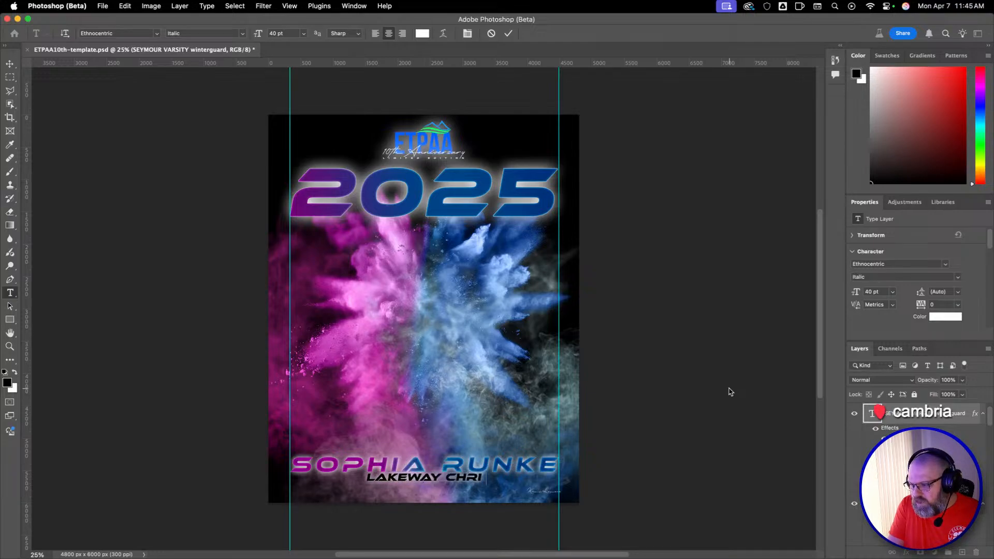
{"action": "type", "text": "STIAN ACA"}
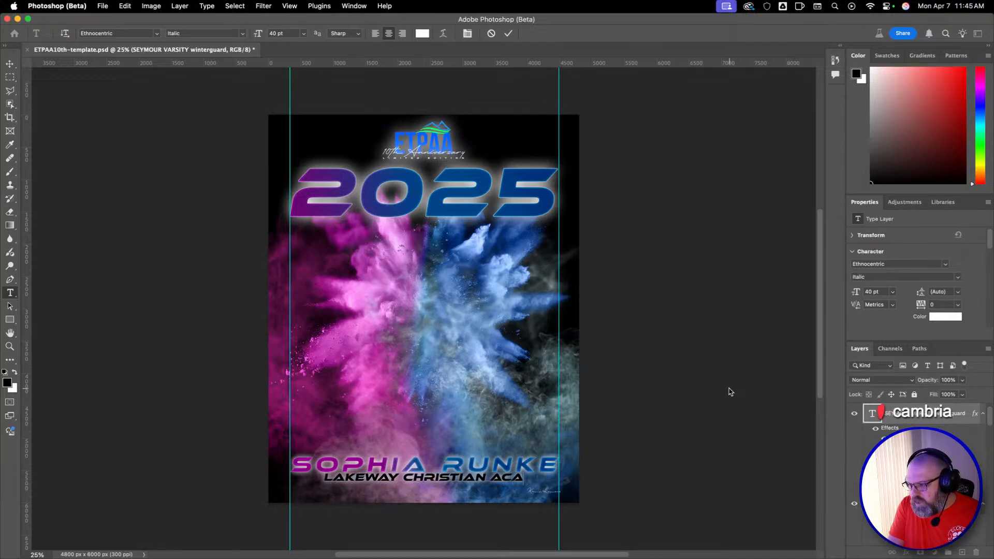
{"action": "type", "text": "DEMY PE"}
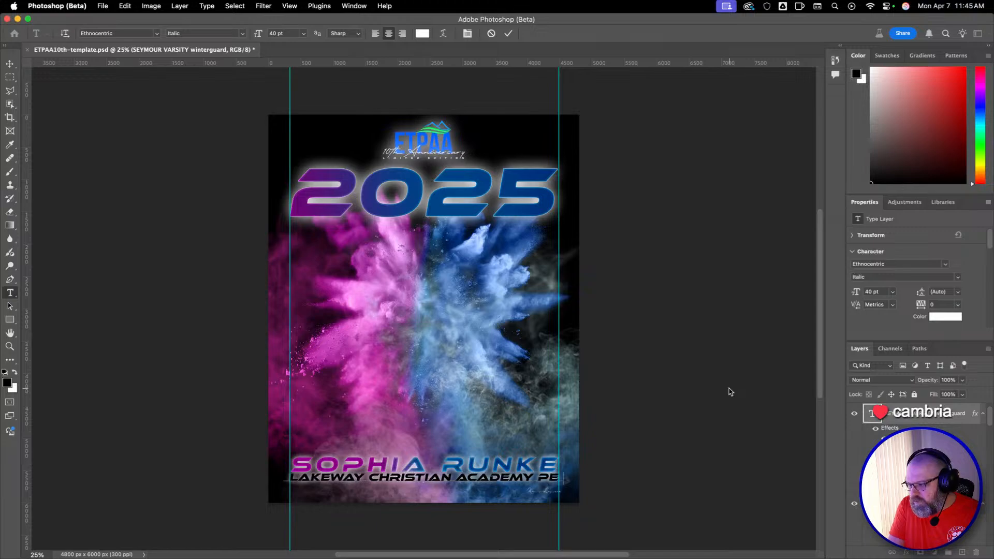
{"action": "type", "text": "RCUSSI"}
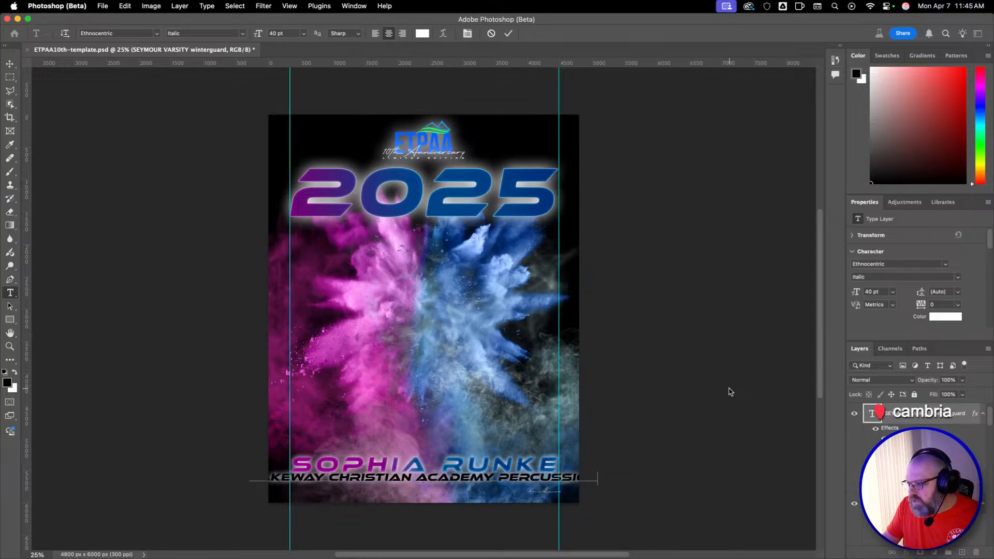
{"action": "key", "text": "super+Return"}
Set the team line's font size to 31 pt so it fits between the vertical guides, and deselect the layer.
{"action": "key", "text": "v"}
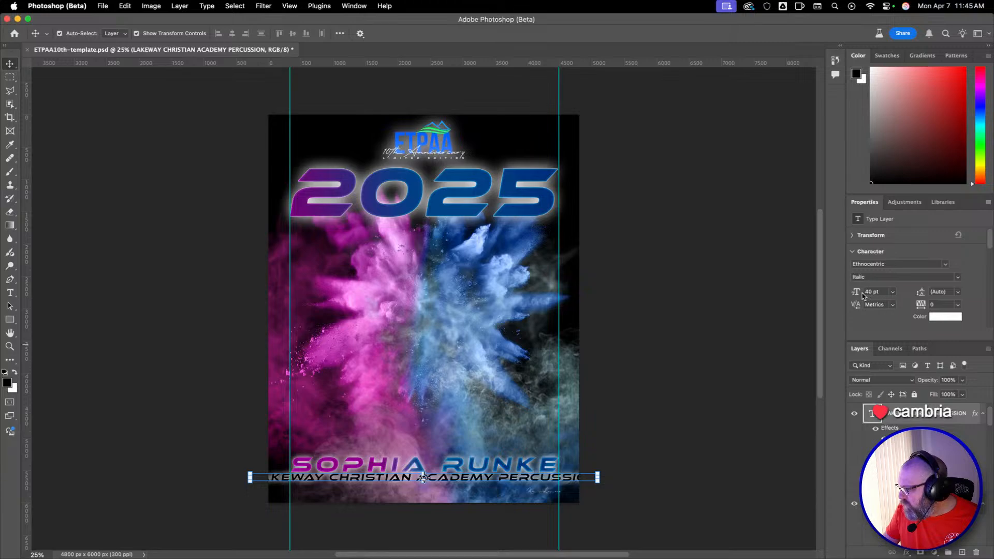
{"action": "left_click_drag", "start_coordinate": [857, 293], "coordinate": [855, 293]}
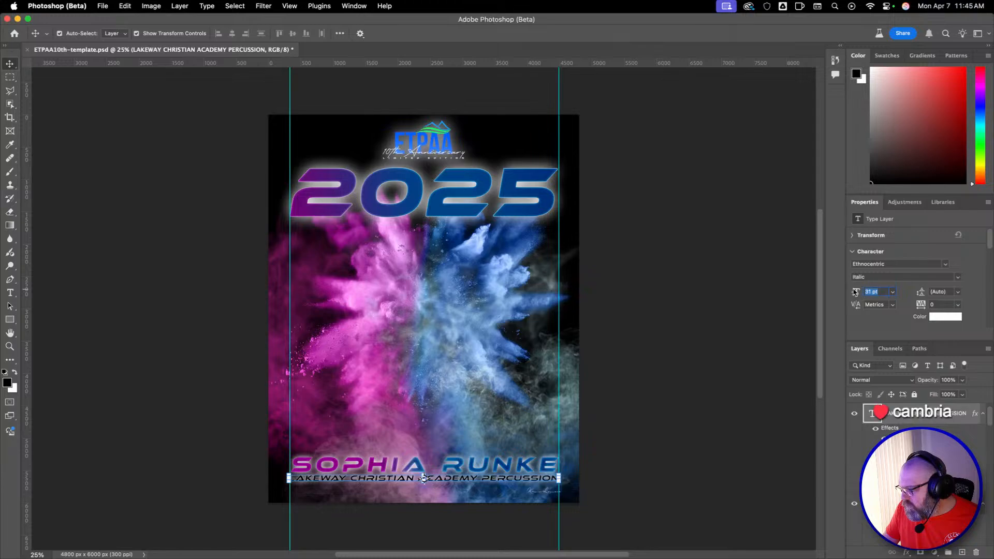
{"action": "left_click", "coordinate": [757, 374]}
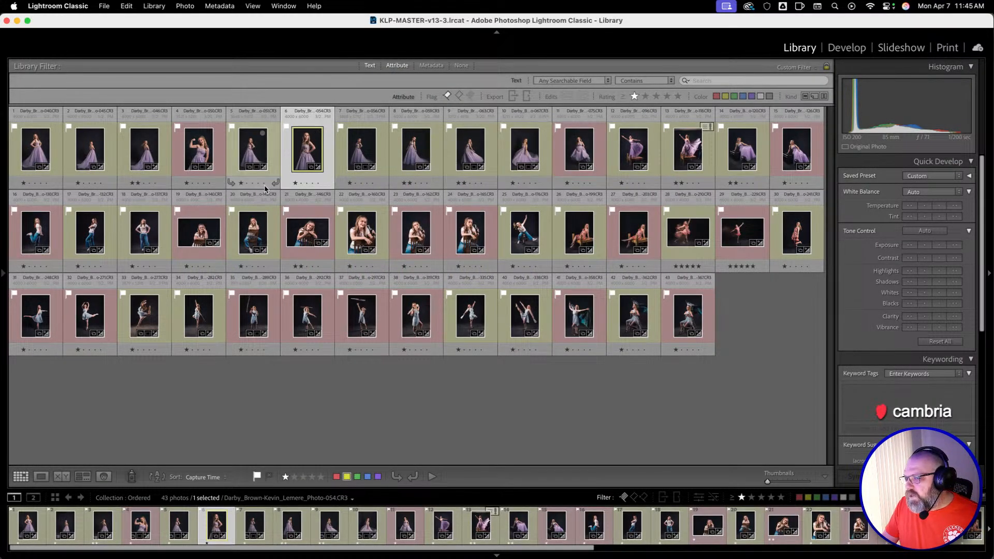
In Lightroom Classic, open the ETPAA CHAMPS folder under Sports, ETPAA, ETPAA 2025 on the LaCie drive.
{"action": "key", "text": "F7"}
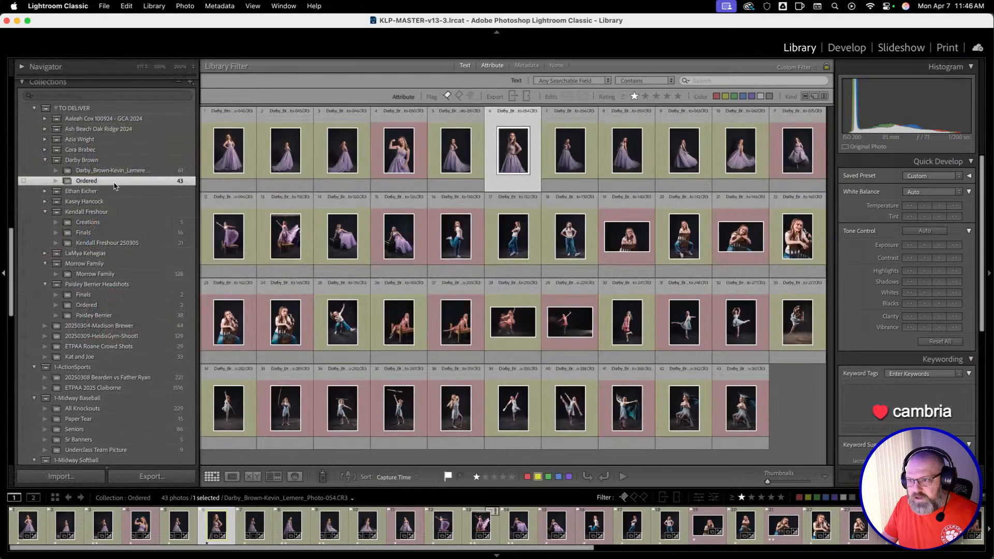
{"action": "scroll", "coordinate": [104, 165], "scroll_direction": "up", "scroll_amount": 4}
{"action": "scroll", "coordinate": [106, 173], "scroll_direction": "up", "scroll_amount": 15}
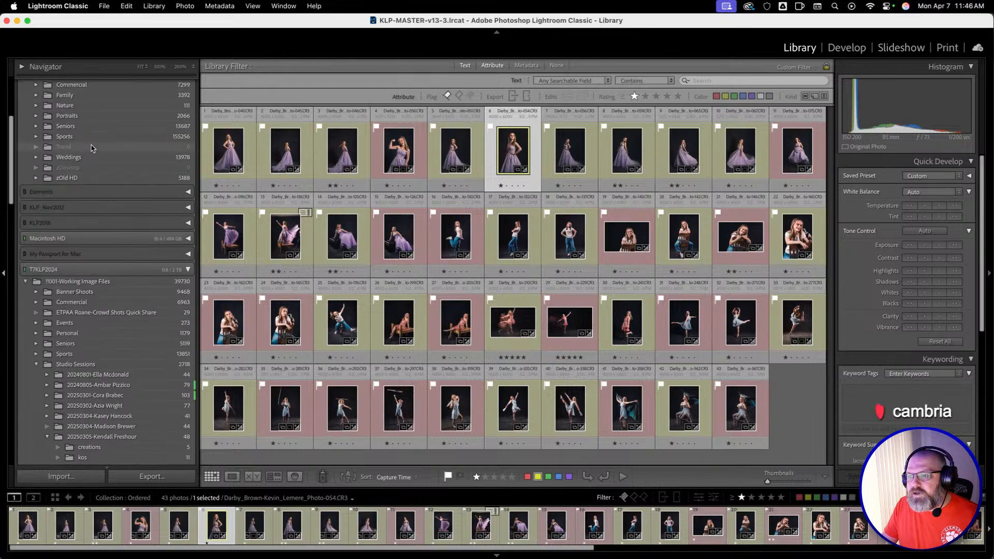
{"action": "scroll", "coordinate": [91, 146], "scroll_direction": "down", "scroll_amount": 5}
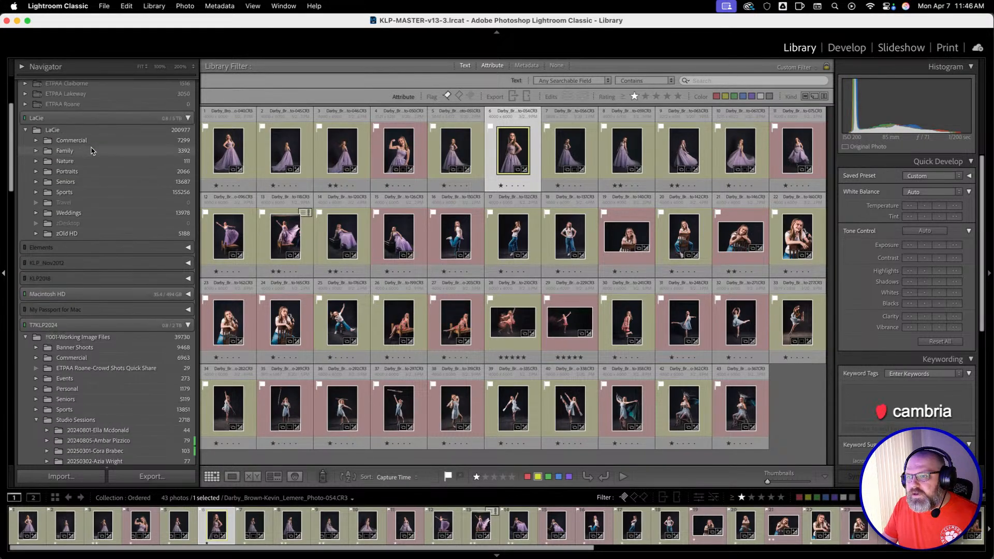
{"action": "left_click", "coordinate": [36, 192]}
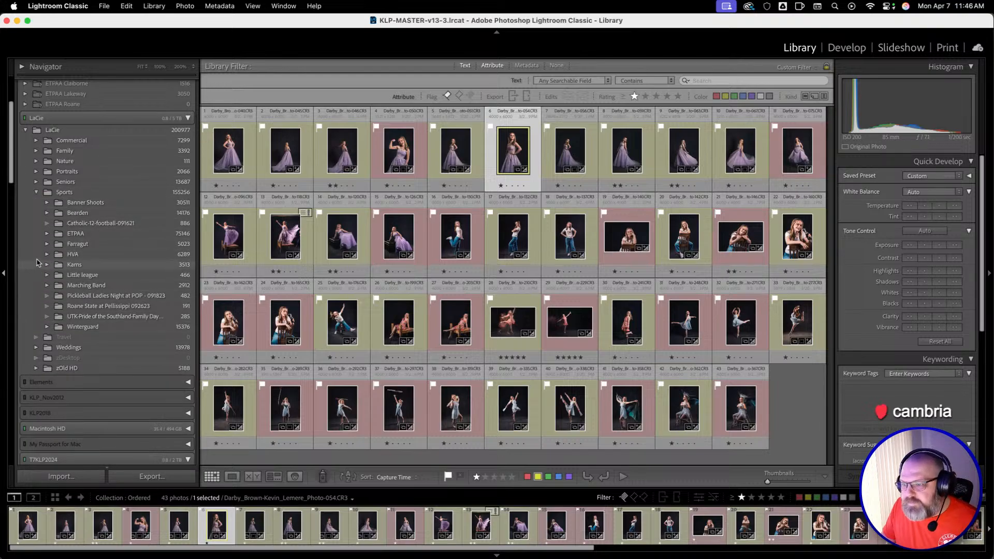
{"action": "left_click", "coordinate": [47, 233]}
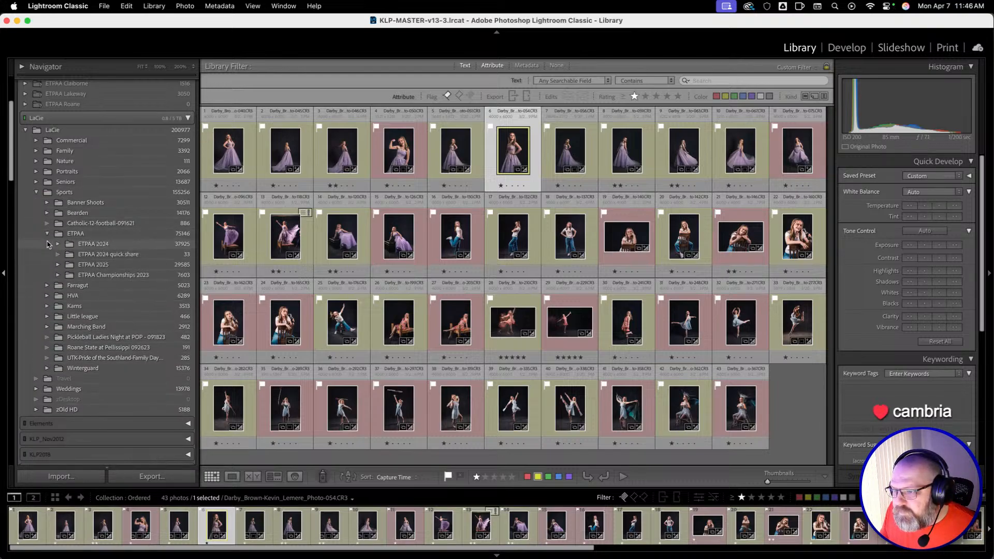
{"action": "left_click", "coordinate": [58, 266]}
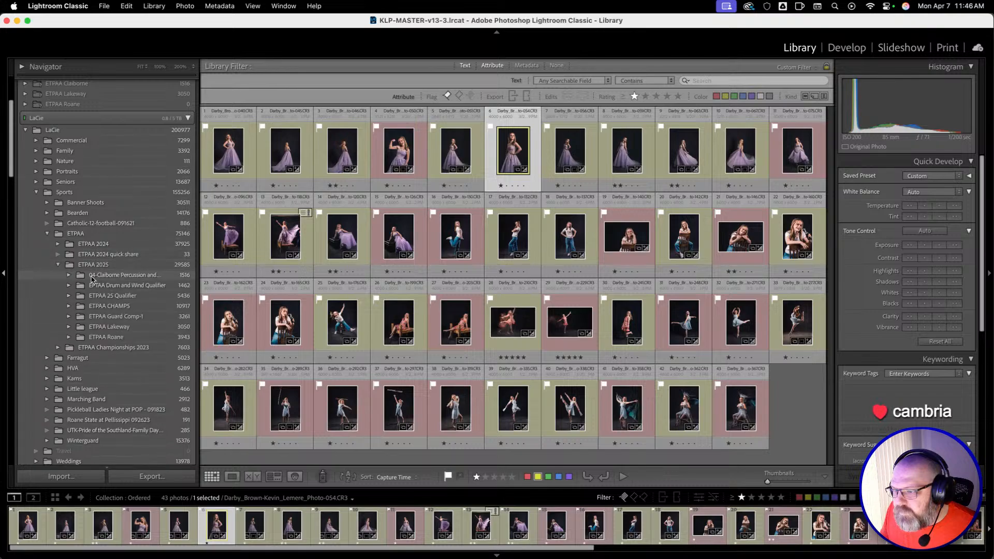
{"action": "left_click", "coordinate": [104, 306]}
Filter the folder's photos for text containing all of "41-Lakeway Christian Academy Percussion-0802.jpg".
{"action": "left_click", "coordinate": [719, 80]}
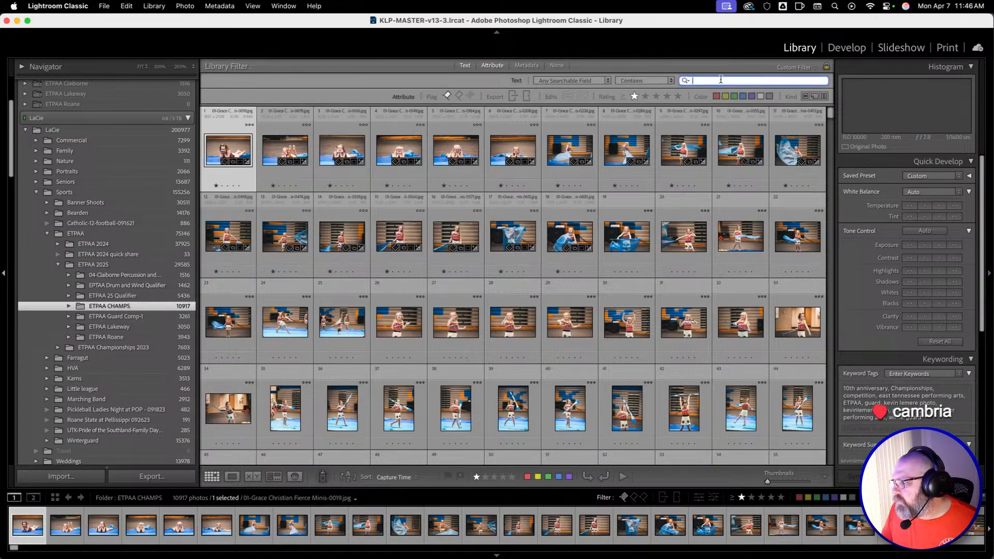
{"action": "key", "text": "super+v"}
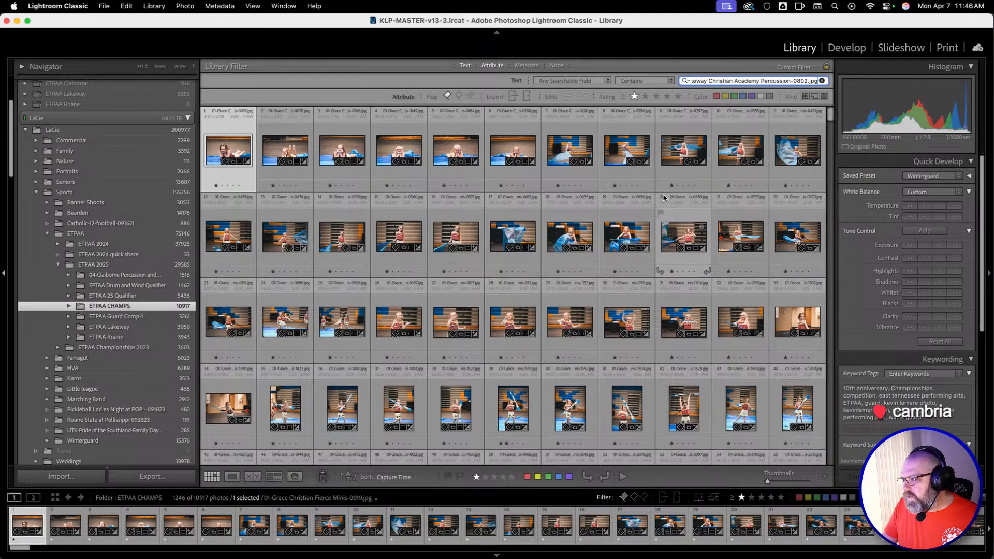
{"action": "key", "text": "Return"}
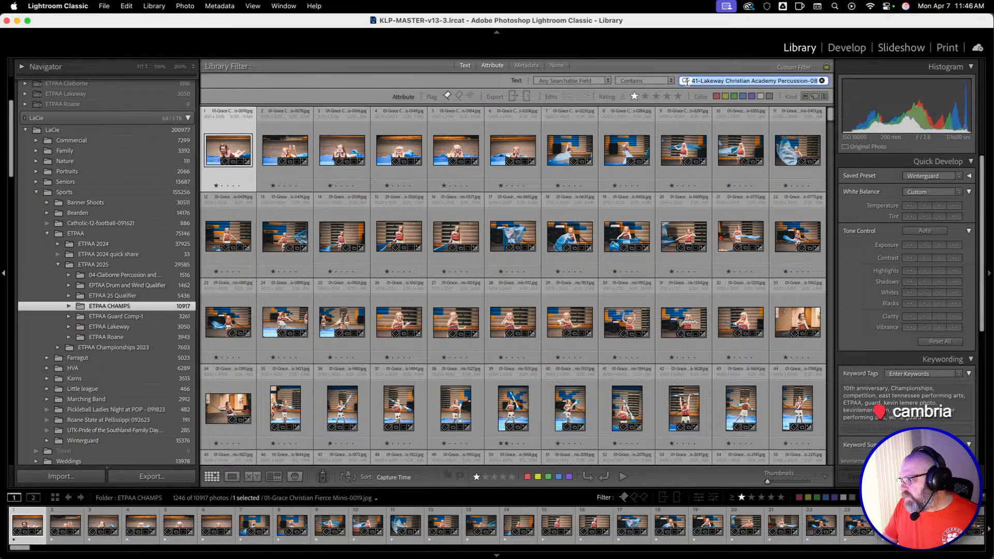
{"action": "left_click", "coordinate": [665, 82]}
{"action": "left_click", "coordinate": [660, 171]}
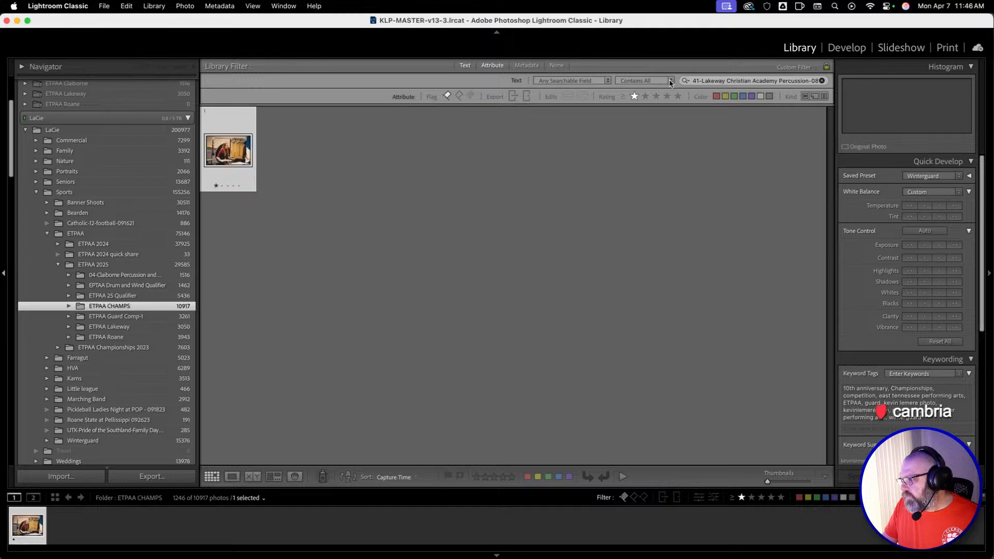
Export the found percussion photo with the "1-Full Size to Edit" preset, checking its format, sizing and metadata settings first.
{"action": "right_click", "coordinate": [229, 147]}
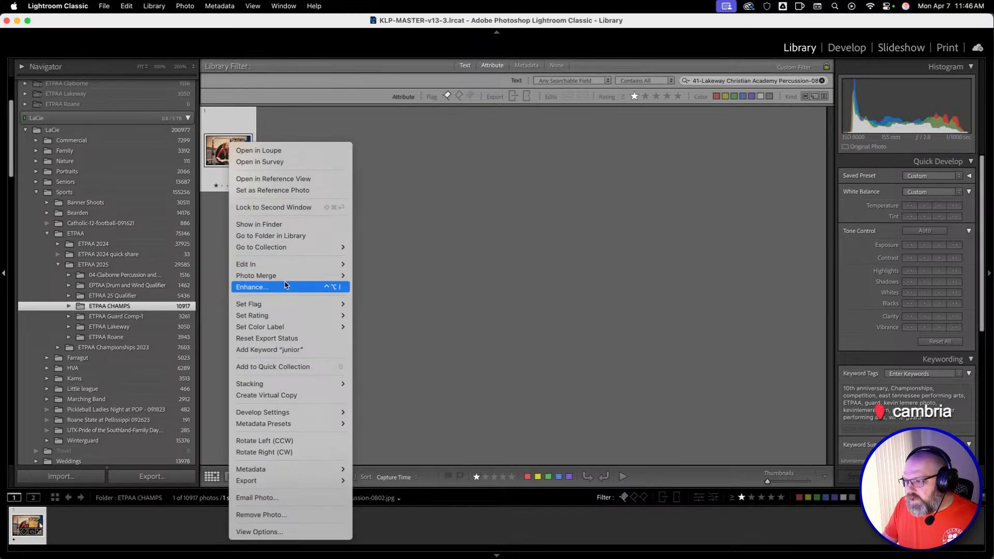
{"action": "mouse_move", "coordinate": [295, 267]}
{"action": "mouse_move", "coordinate": [309, 482]}
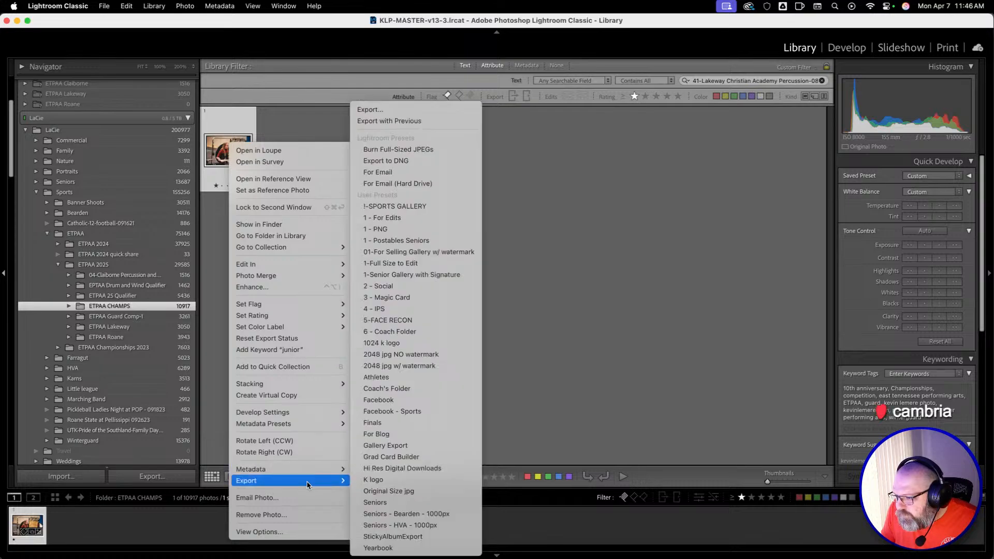
{"action": "left_click", "coordinate": [433, 110]}
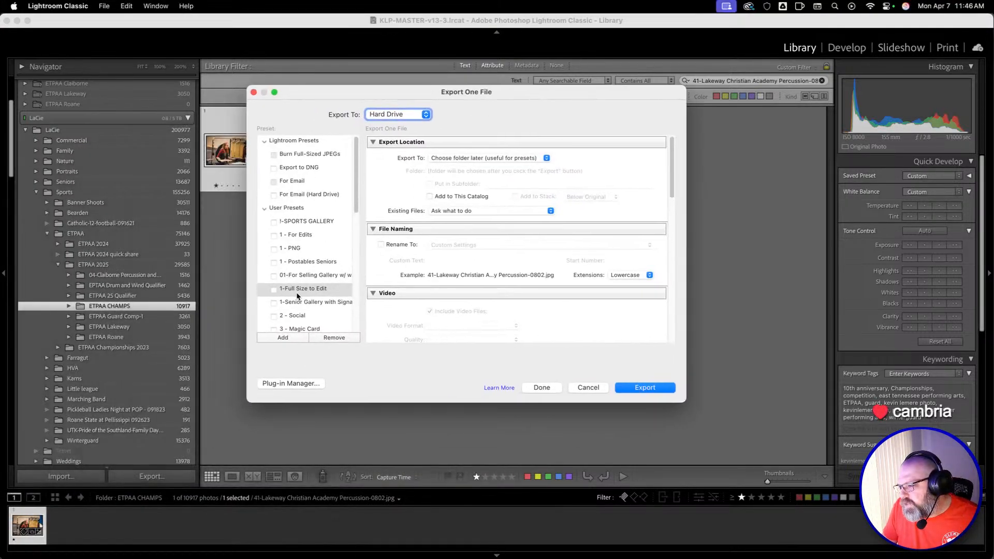
{"action": "left_click", "coordinate": [302, 289]}
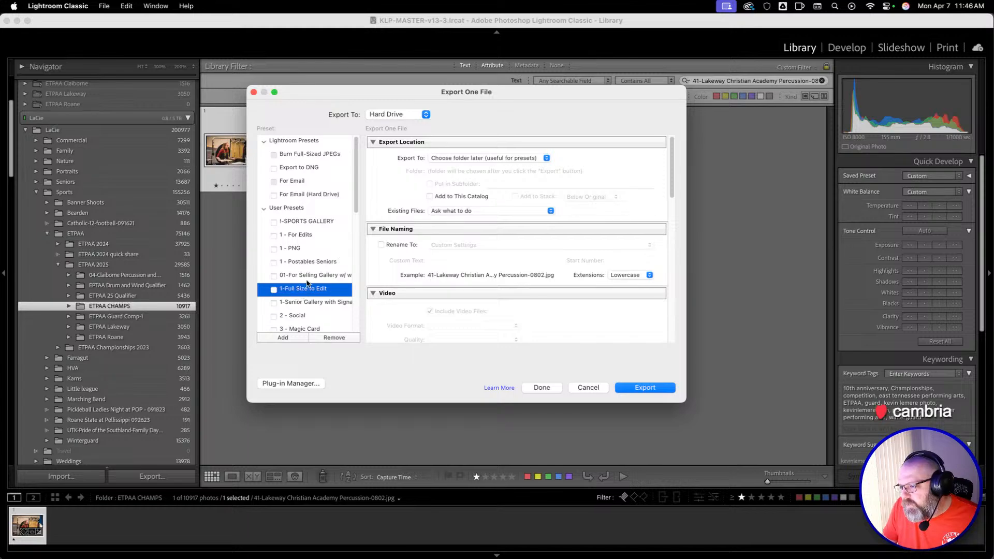
{"action": "scroll", "coordinate": [422, 307], "scroll_direction": "down", "scroll_amount": 4}
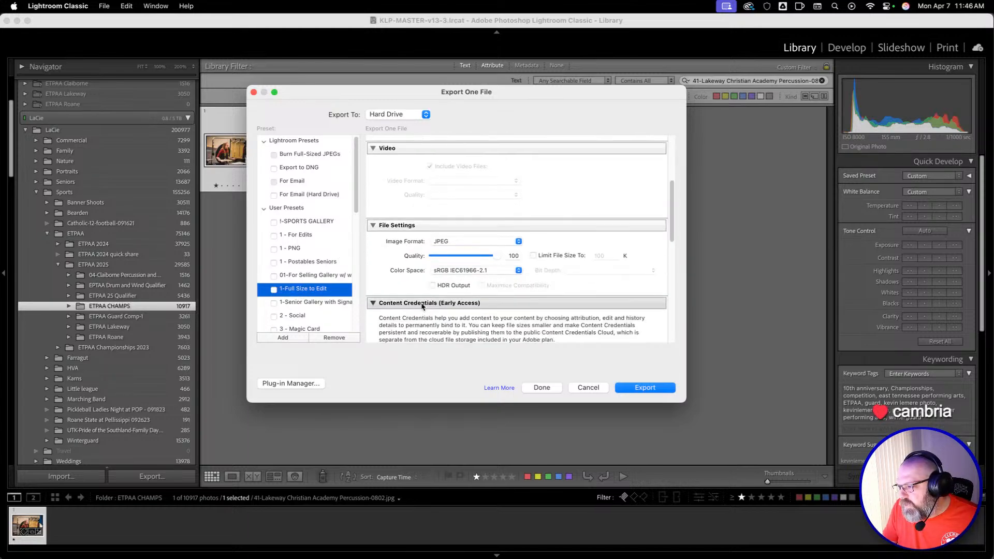
{"action": "scroll", "coordinate": [570, 325], "scroll_direction": "down", "scroll_amount": 10}
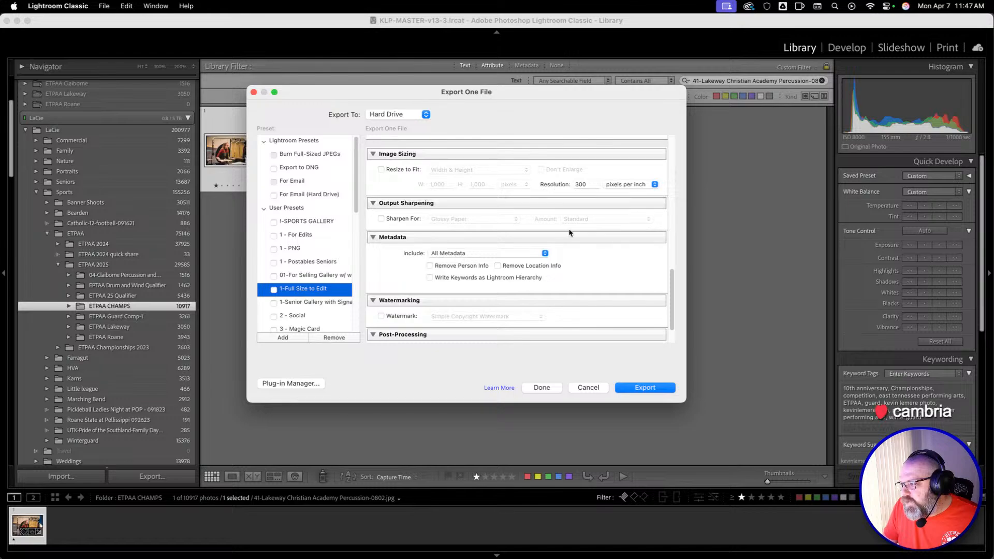
{"action": "scroll", "coordinate": [572, 269], "scroll_direction": "down", "scroll_amount": 3}
{"action": "scroll", "coordinate": [518, 306], "scroll_direction": "up", "scroll_amount": 5}
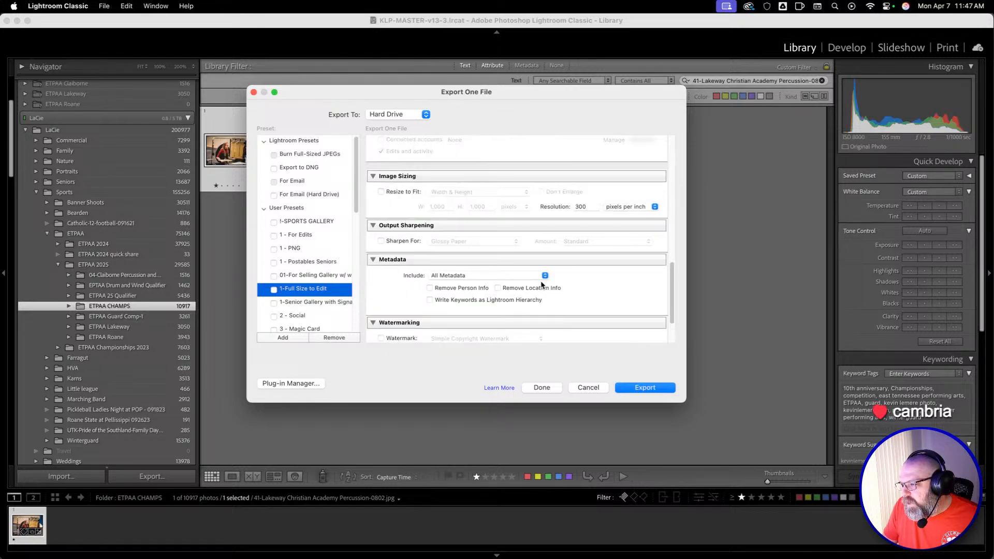
{"action": "scroll", "coordinate": [539, 279], "scroll_direction": "up", "scroll_amount": 5}
{"action": "left_click", "coordinate": [646, 389]}
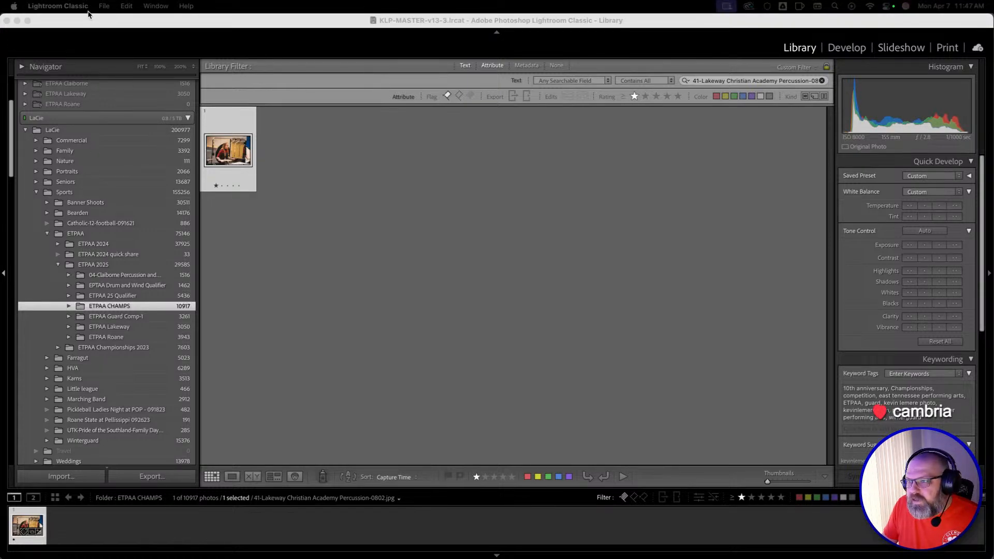
Switch to Photoshop and place the exported 41-Lakeway Christian Academy Percussion-0802 photo into the poster document.
{"action": "left_click", "coordinate": [336, 210]}
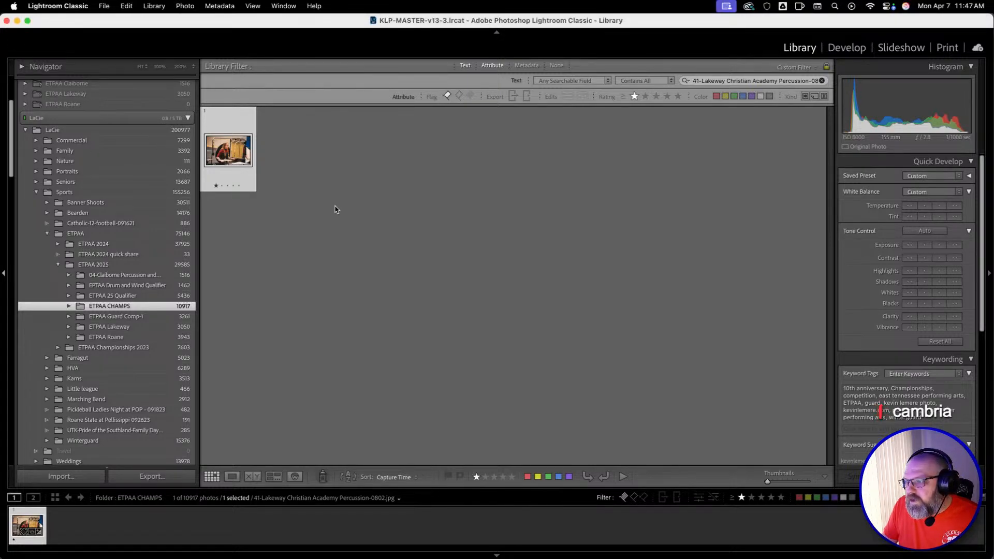
{"action": "key", "text": "super+Tab"}
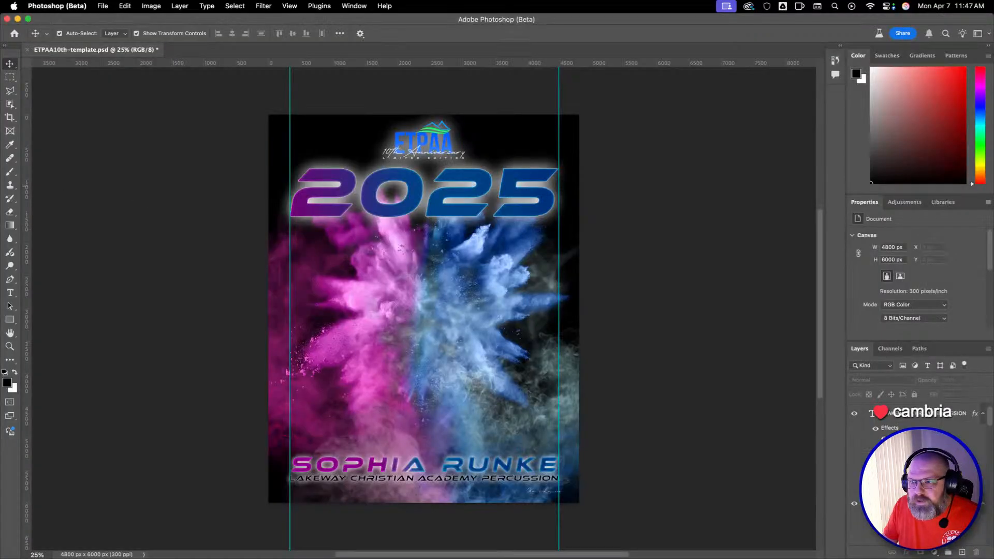
{"action": "left_click_drag", "start_coordinate": [114, 318], "coordinate": [434, 355]}
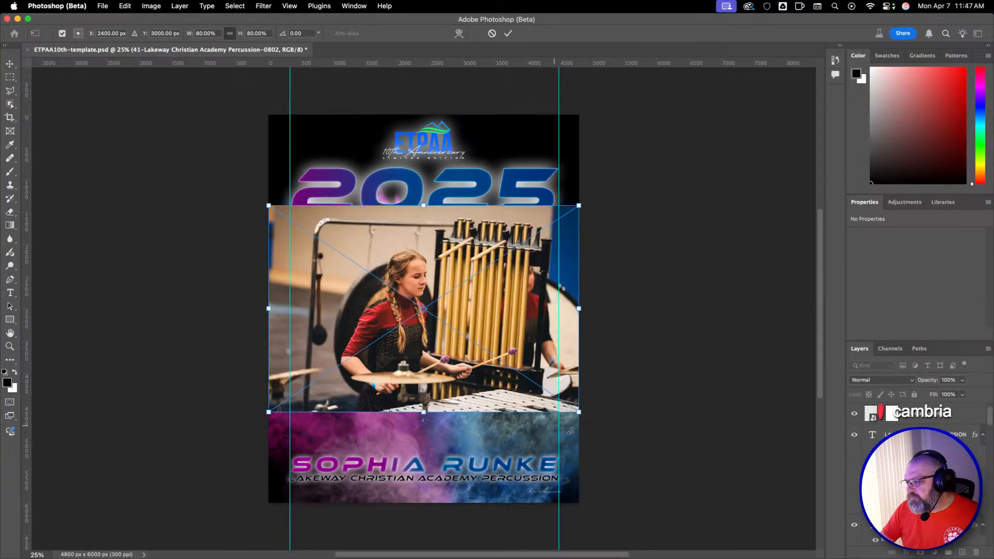
Enlarge the placed photo proportionally to about 148% and move it so the performer fills most of the poster.
{"action": "left_click_drag", "start_coordinate": [575, 414], "coordinate": [657, 464]}
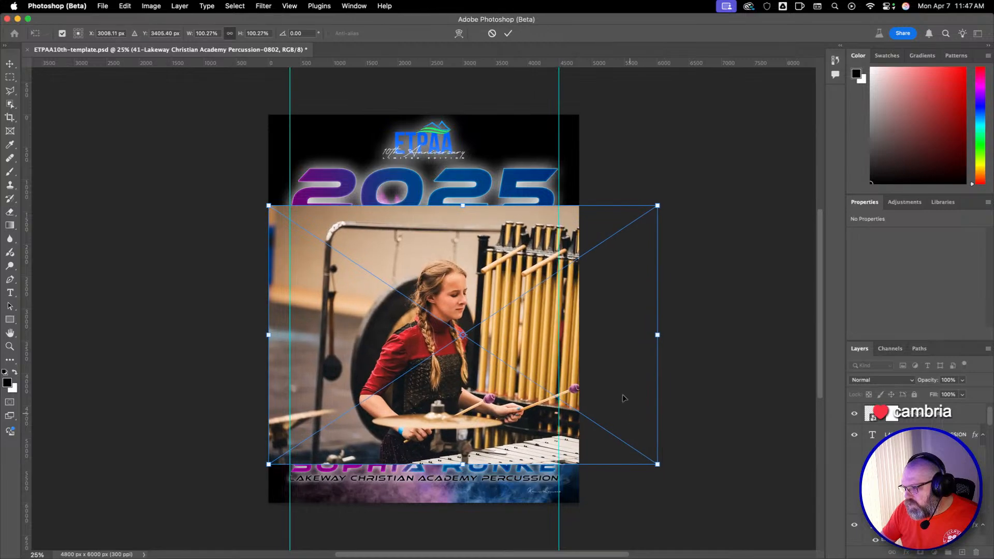
{"action": "left_click_drag", "start_coordinate": [623, 399], "coordinate": [613, 428]}
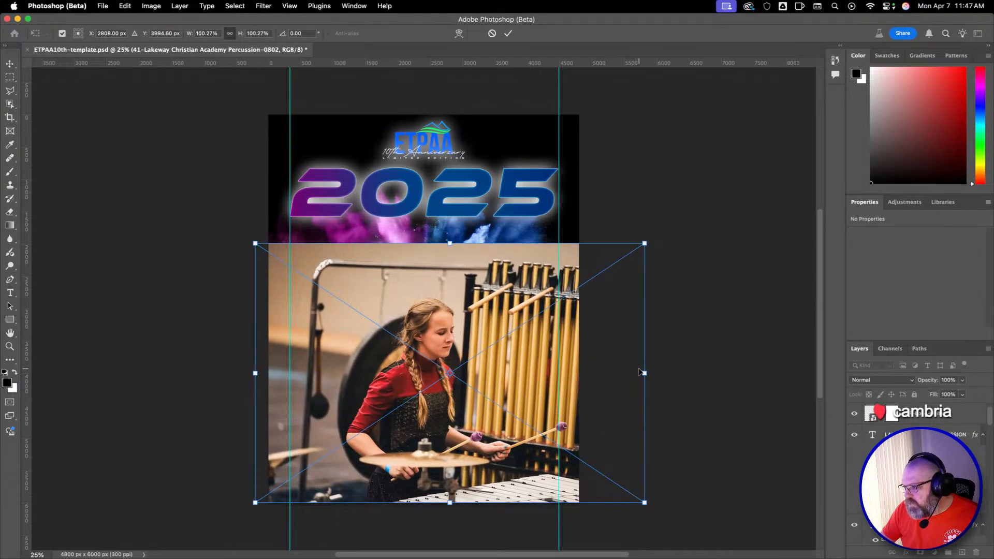
{"action": "left_click_drag", "start_coordinate": [644, 372], "coordinate": [756, 373]}
{"action": "left_click_drag", "start_coordinate": [690, 385], "coordinate": [576, 370]}
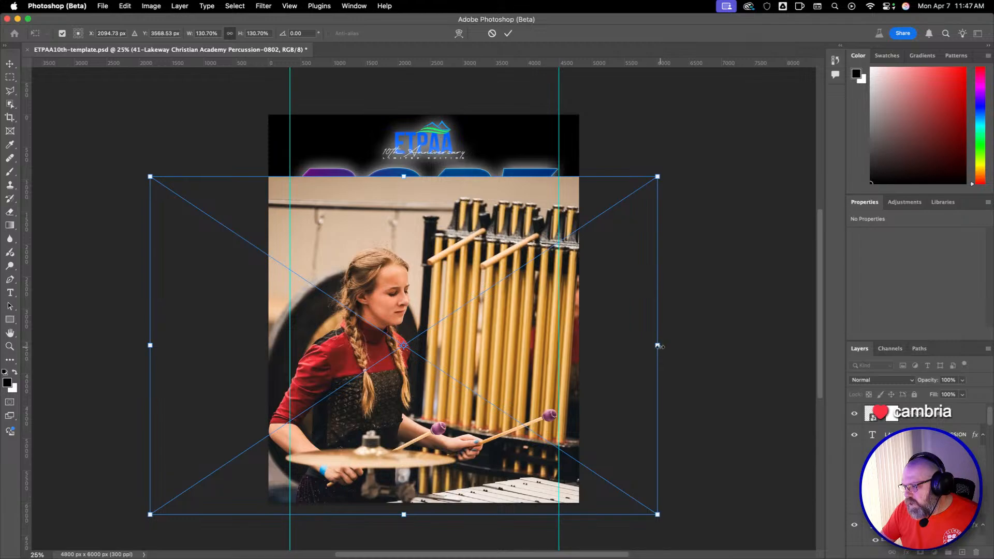
{"action": "left_click_drag", "start_coordinate": [657, 345], "coordinate": [436, 386]}
{"action": "left_click_drag", "start_coordinate": [488, 342], "coordinate": [528, 342]}
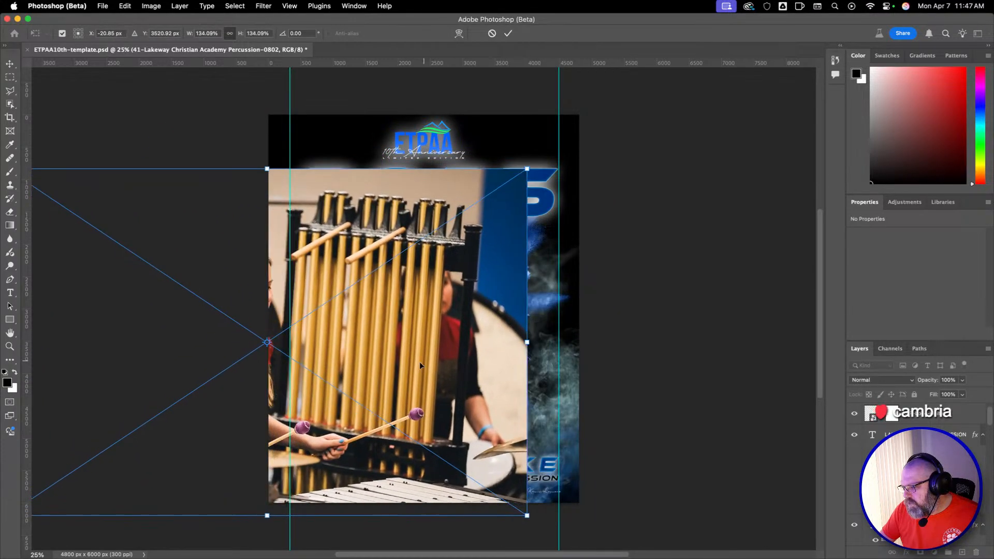
{"action": "left_click_drag", "start_coordinate": [419, 362], "coordinate": [451, 339]}
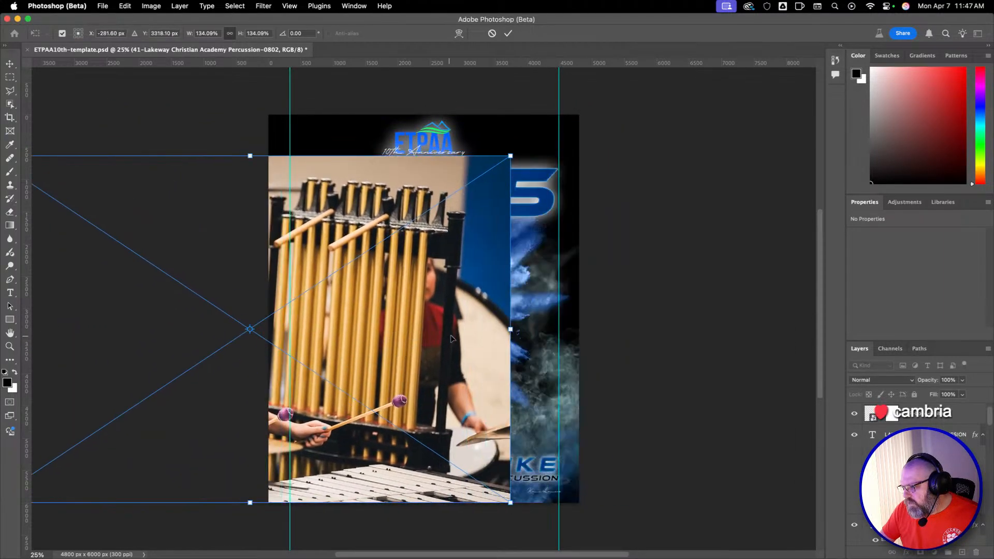
{"action": "left_click_drag", "start_coordinate": [508, 329], "coordinate": [537, 341]}
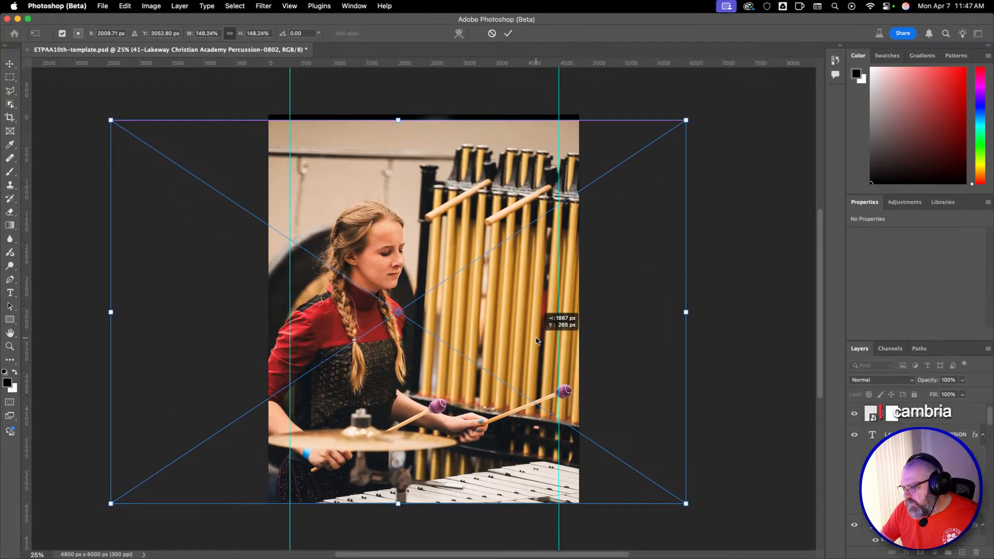
Reduce the photo to about 142%, position it with its lower edge just past the poster's bottom edge, and commit the placement.
{"action": "left_click_drag", "start_coordinate": [686, 313], "coordinate": [661, 312]}
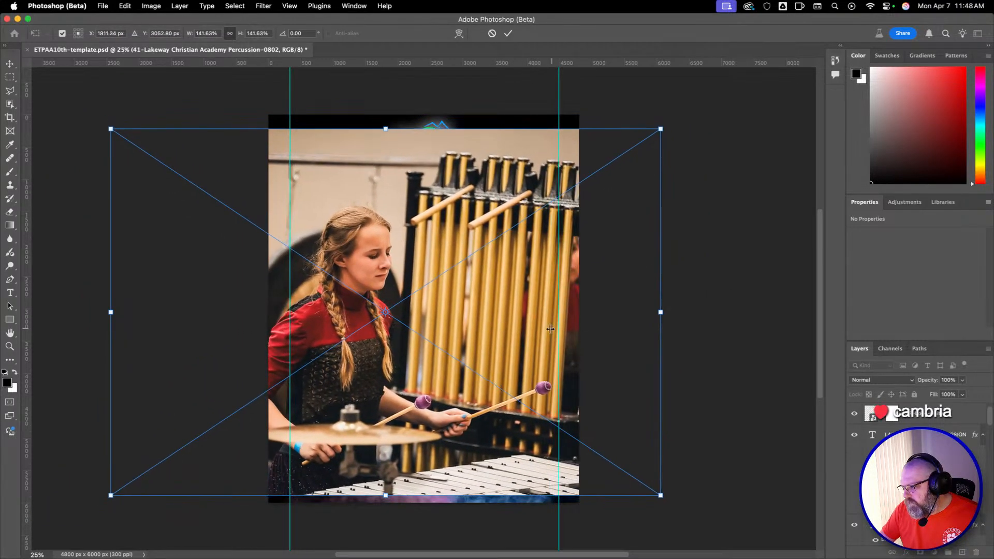
{"action": "left_click_drag", "start_coordinate": [552, 305], "coordinate": [571, 325]}
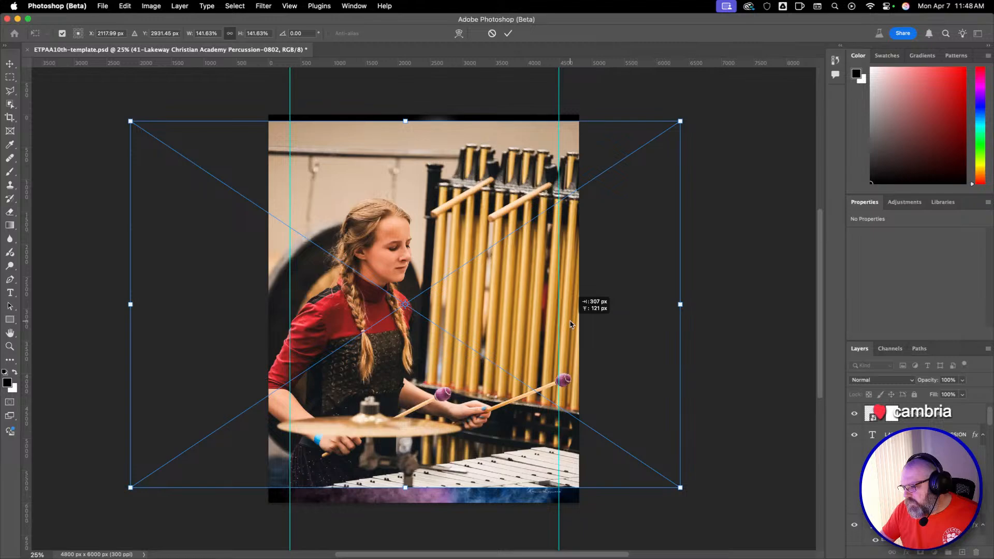
{"action": "left_click_drag", "start_coordinate": [571, 324], "coordinate": [569, 339]}
{"action": "left_click_drag", "start_coordinate": [657, 384], "coordinate": [665, 385]}
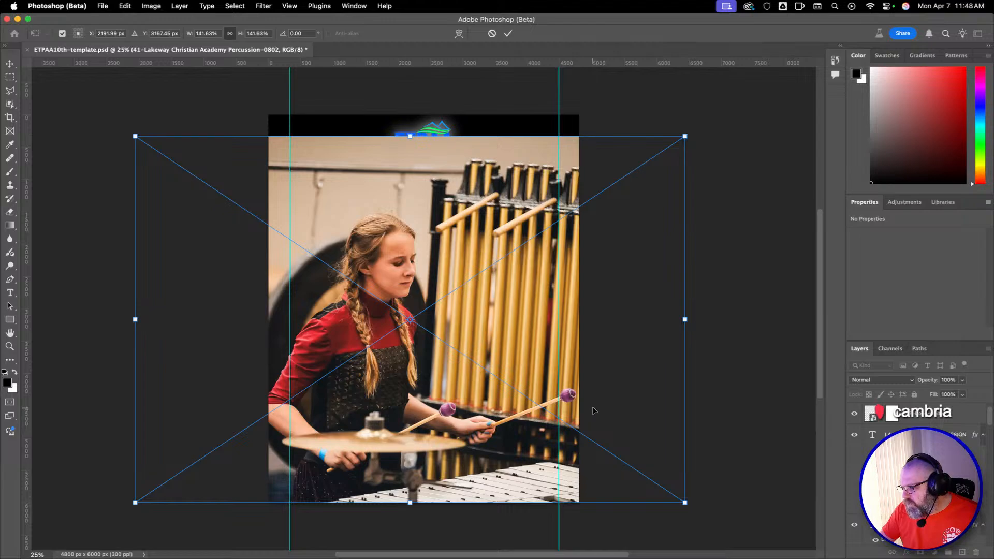
{"action": "key", "text": "Down"}
{"action": "key", "text": "Down"}
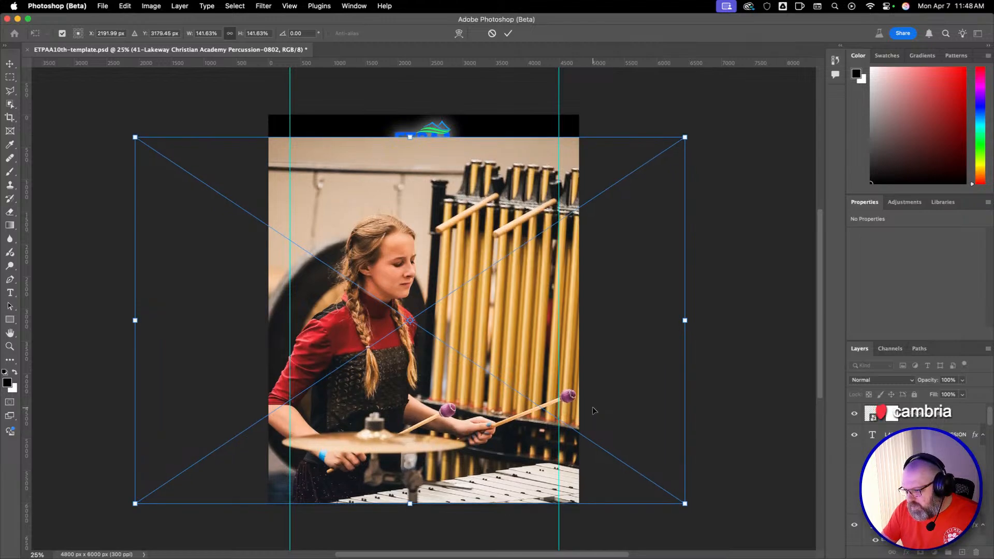
{"action": "key", "text": "Return"}
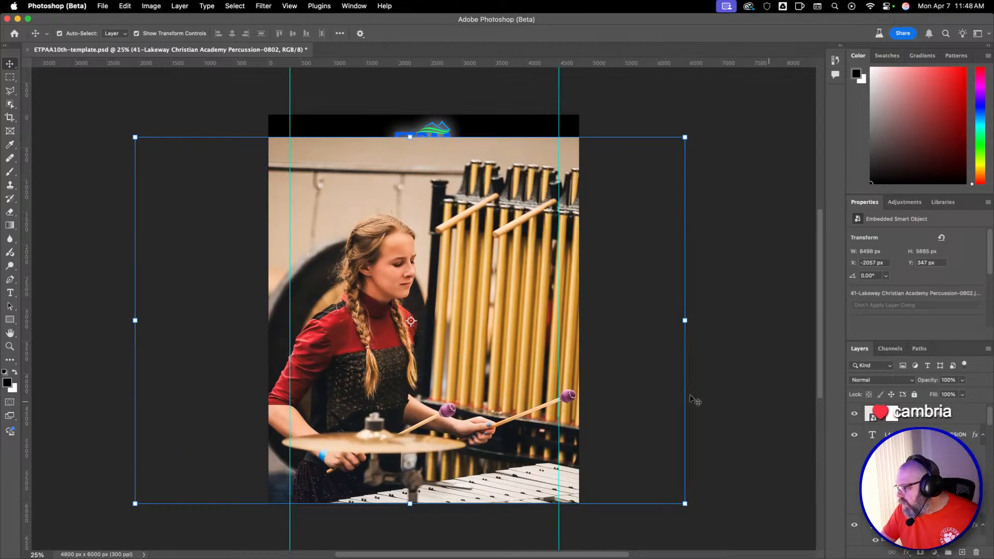
Show the Contextual Task Bar and use Select Subject on the photo to isolate the performer in a layer mask.
{"action": "right_click", "coordinate": [761, 346]}
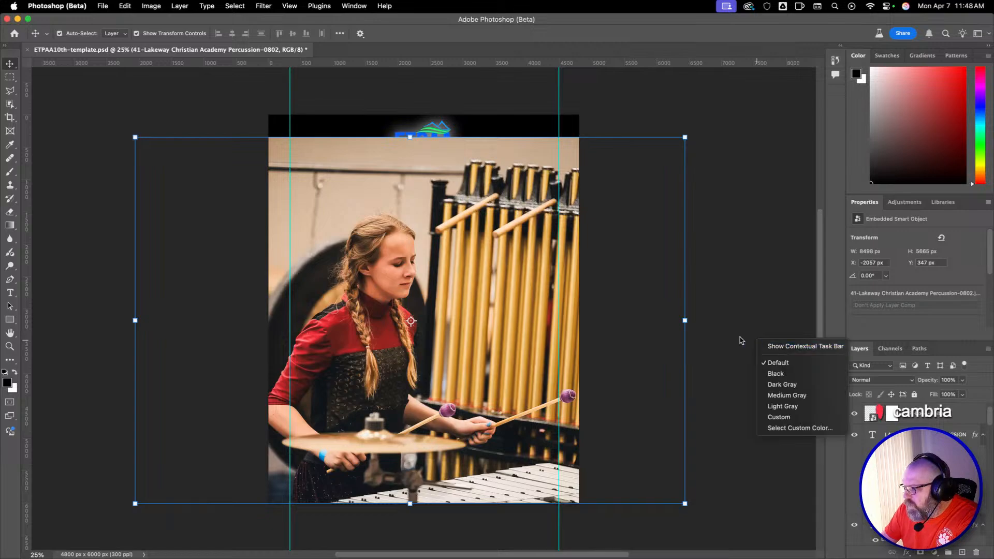
{"action": "left_click", "coordinate": [769, 347]}
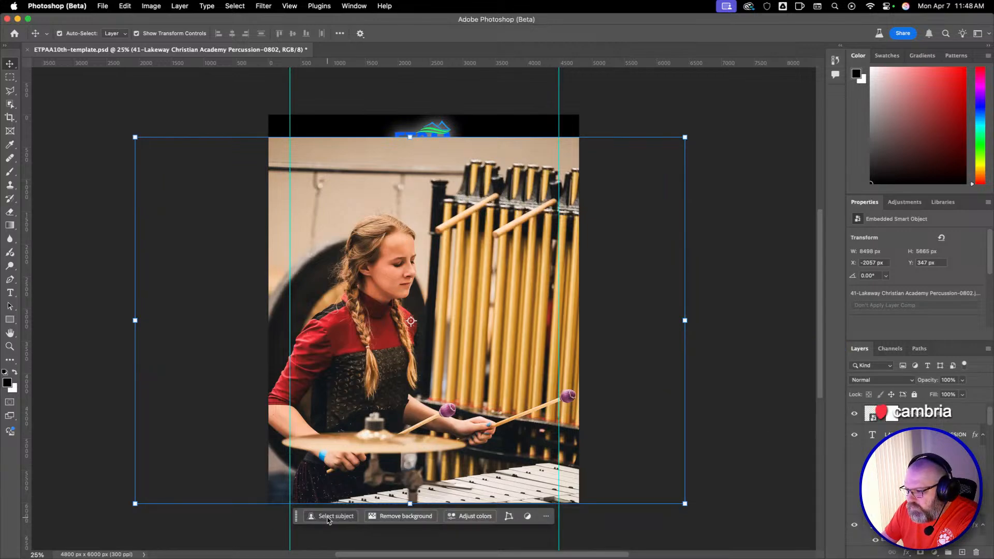
{"action": "left_click", "coordinate": [326, 516]}
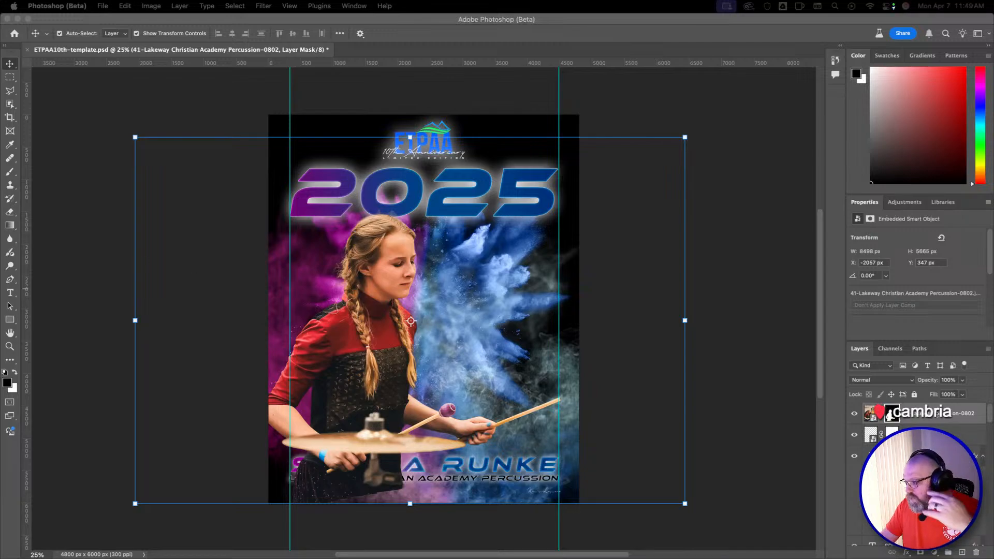
Open the photo's layer mask for refinement and add the missing purple mallet head with the Object Selection tool.
{"action": "left_click", "coordinate": [892, 417]}
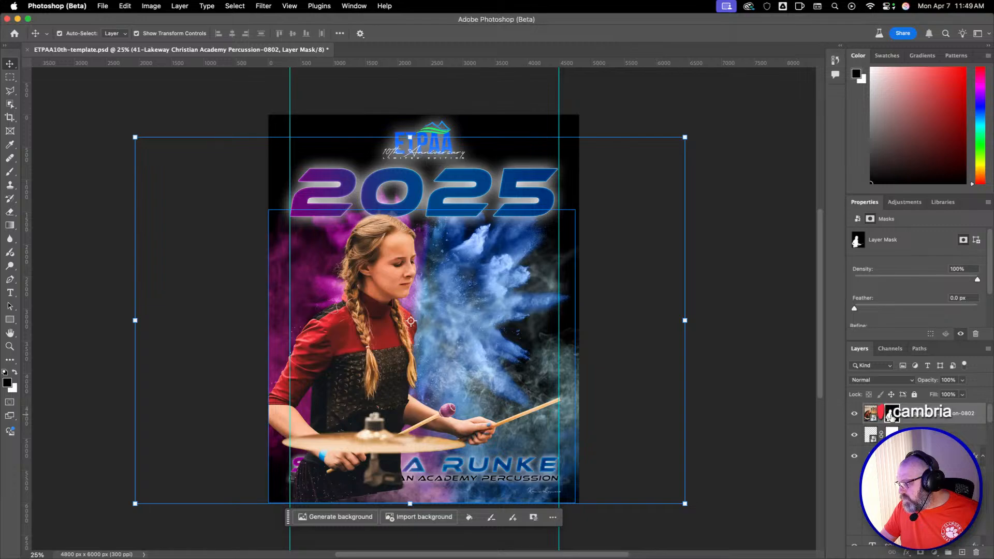
{"action": "double_click", "coordinate": [892, 414]}
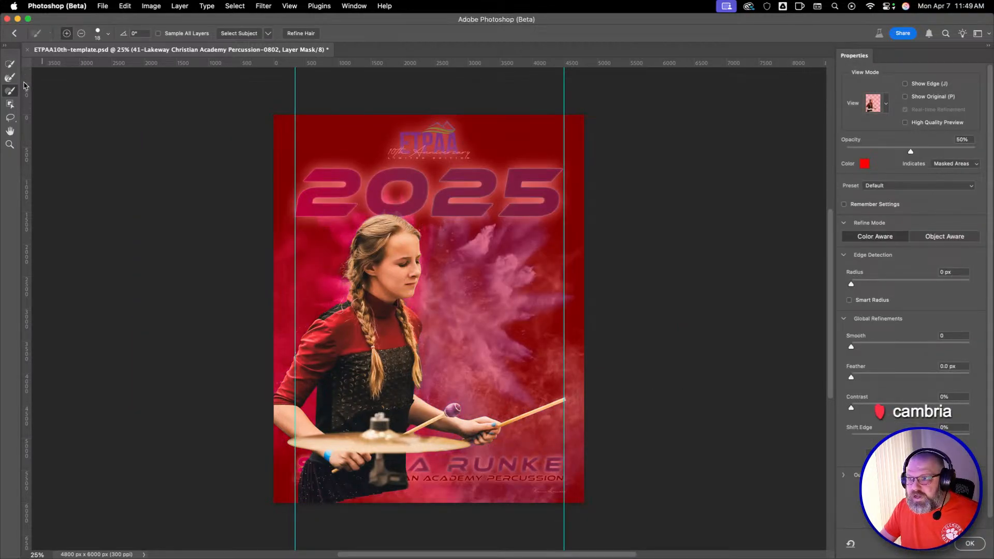
{"action": "left_click", "coordinate": [10, 104]}
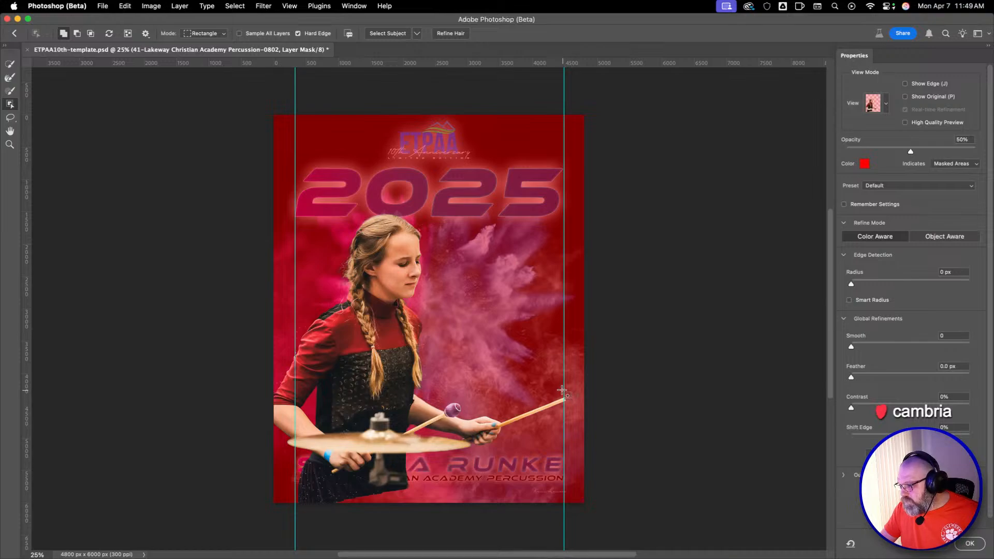
{"action": "left_click_drag", "start_coordinate": [562, 390], "coordinate": [621, 430]}
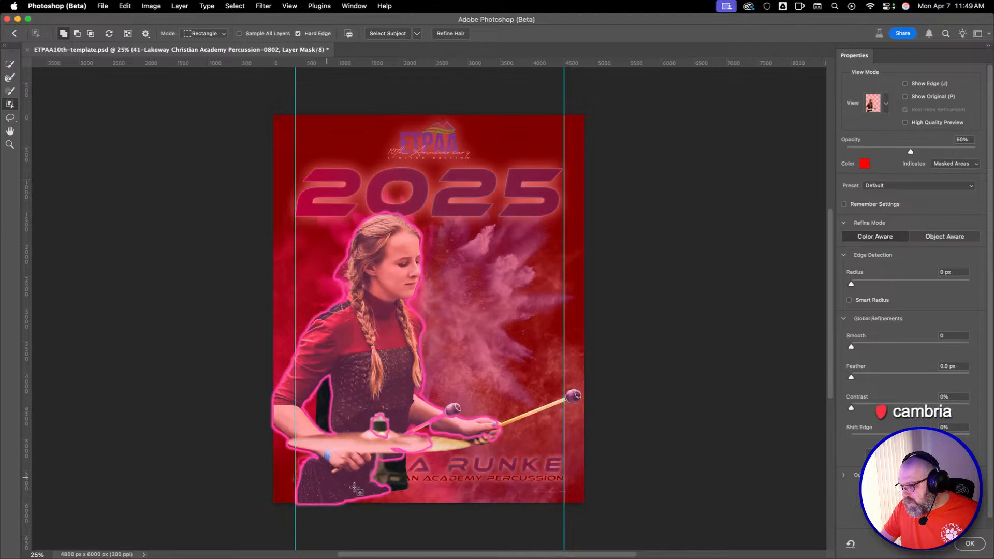
Add the keyboard instrument's bars across the poster's lower edge and the cymbal stand below the cymbal to the mask using Object Selection rectangles.
{"action": "left_click_drag", "start_coordinate": [325, 477], "coordinate": [610, 554]}
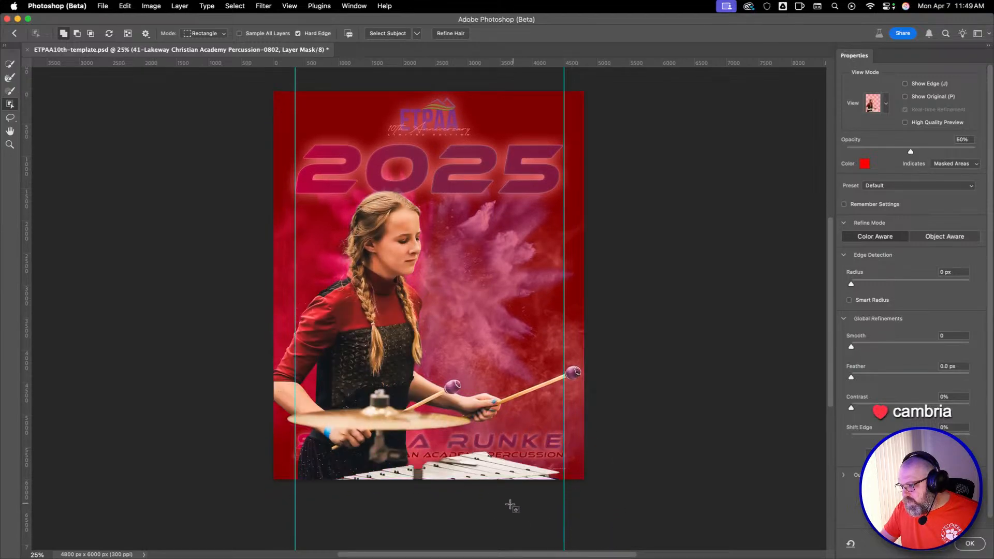
{"action": "left_click_drag", "start_coordinate": [479, 436], "coordinate": [622, 521]}
{"action": "left_click_drag", "start_coordinate": [535, 463], "coordinate": [622, 534]}
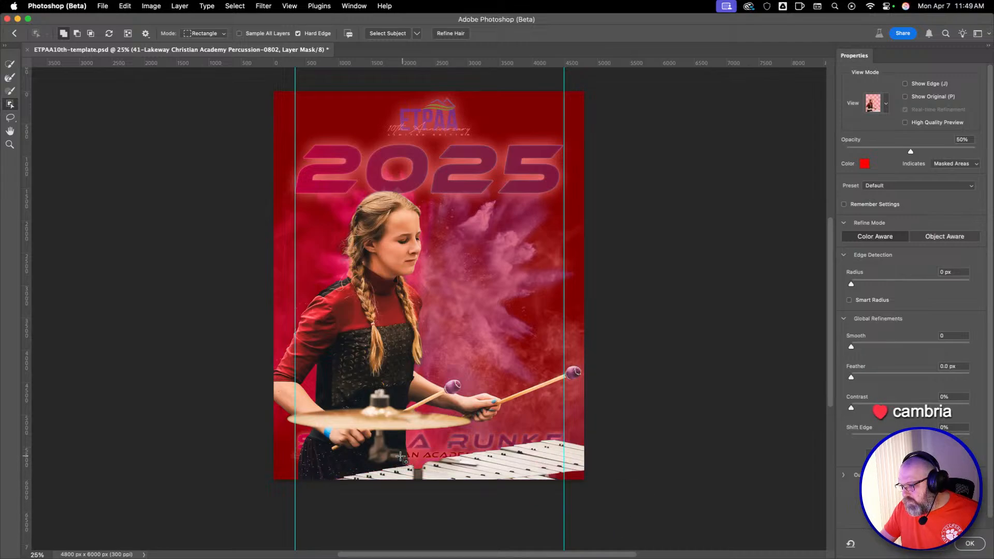
{"action": "left_click_drag", "start_coordinate": [394, 458], "coordinate": [485, 521]}
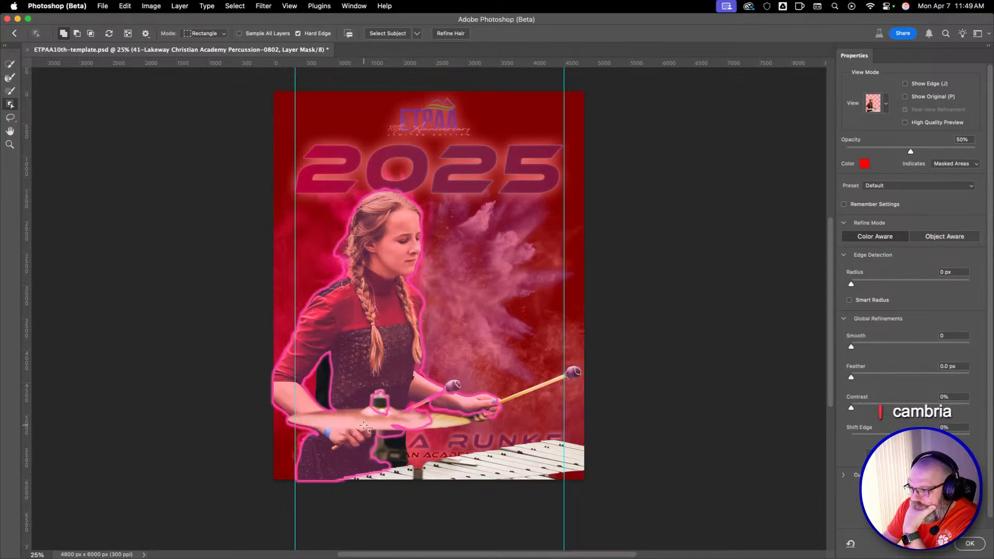
{"action": "left_click_drag", "start_coordinate": [361, 380], "coordinate": [459, 513]}
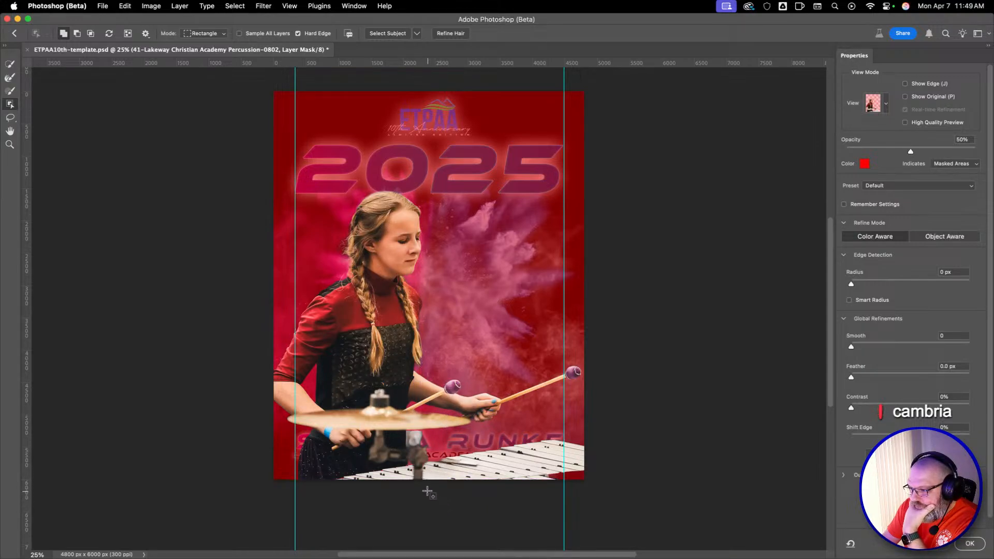
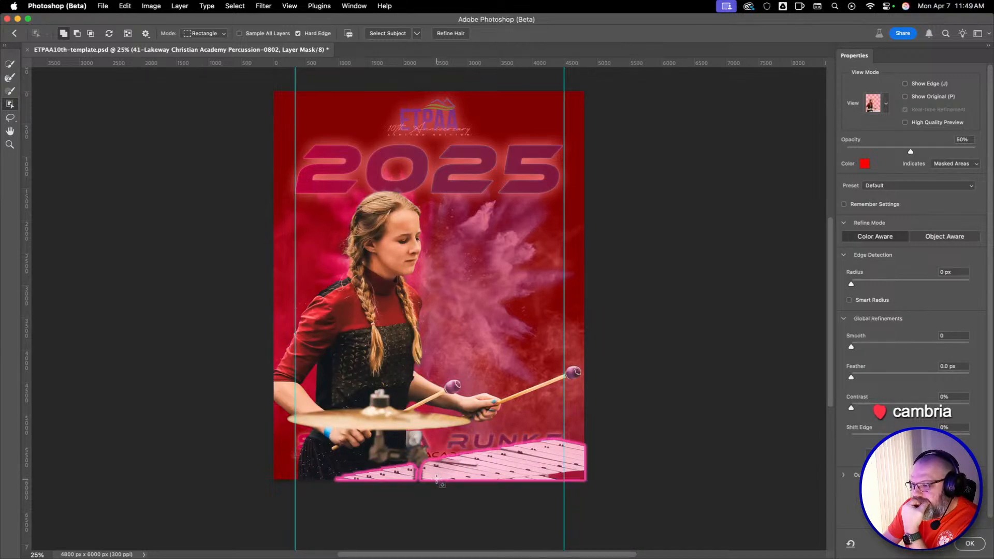
Accept the mask refinement and move the masked performer photo down the layer stack into the Player group.
{"action": "left_click", "coordinate": [977, 550]}
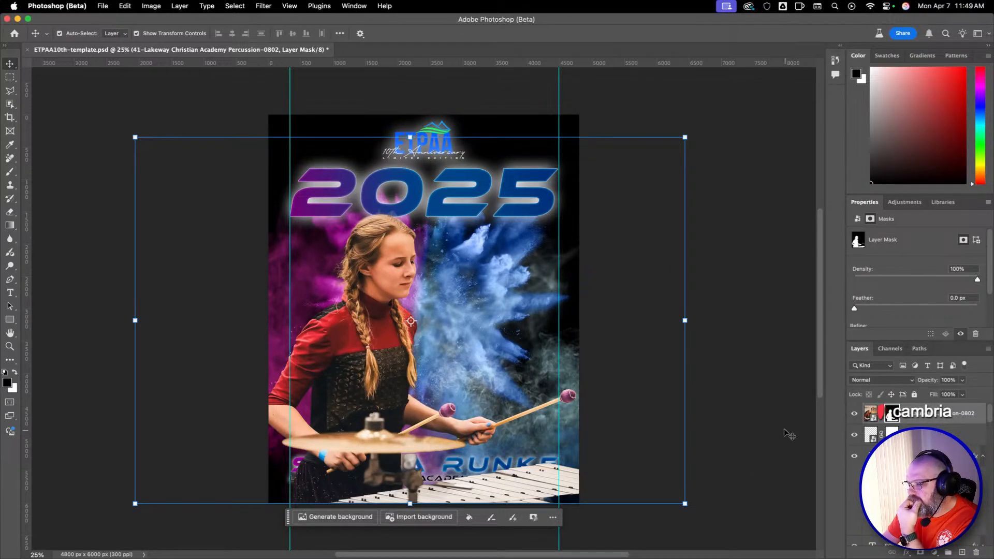
{"action": "scroll", "coordinate": [922, 467], "scroll_direction": "down", "scroll_amount": 3}
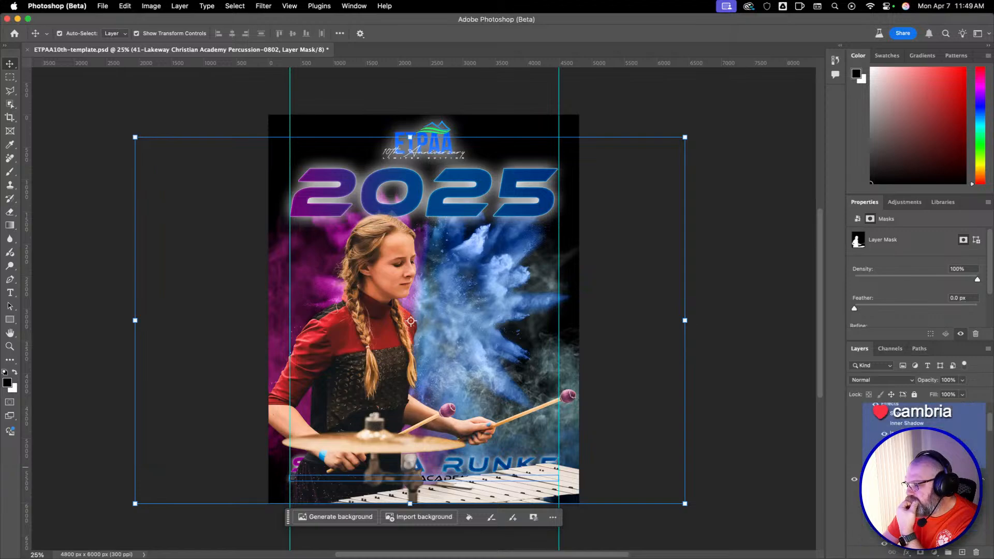
{"action": "scroll", "coordinate": [922, 467], "scroll_direction": "up", "scroll_amount": 3}
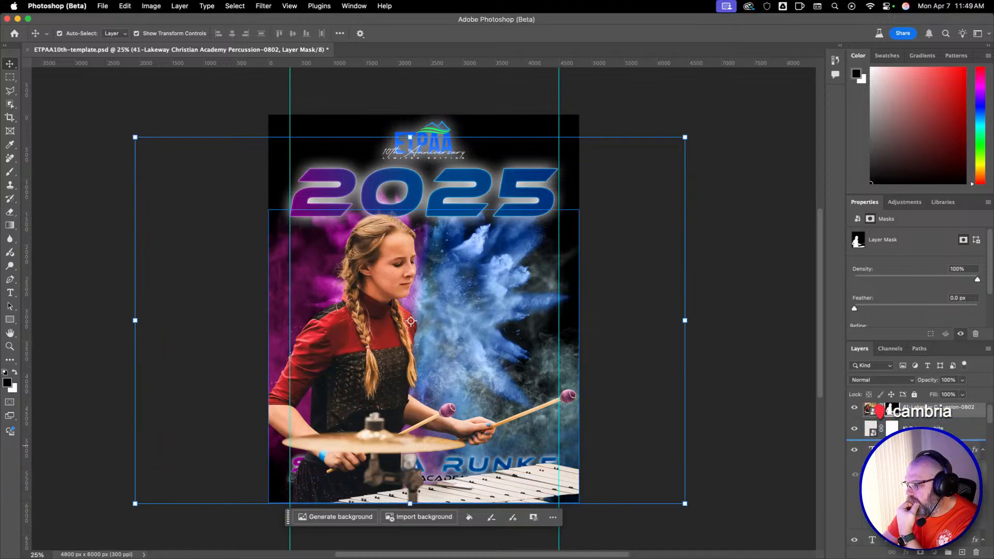
{"action": "left_click_drag", "start_coordinate": [920, 478], "coordinate": [921, 557]}
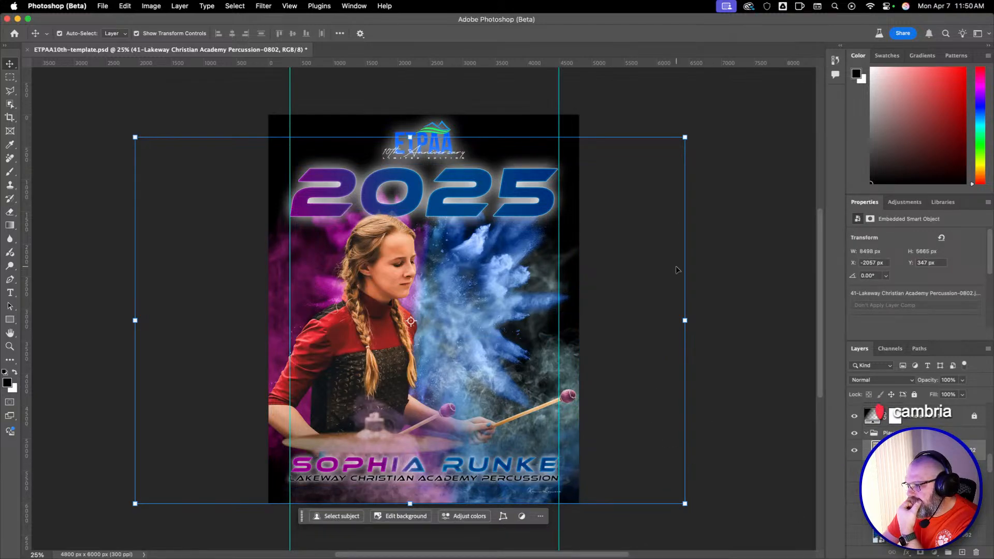
Try raising the photo on the poster and scaling it to 99.23%, committing the transform.
{"action": "key", "text": "super+t"}
{"action": "left_click_drag", "start_coordinate": [606, 336], "coordinate": [608, 310]}
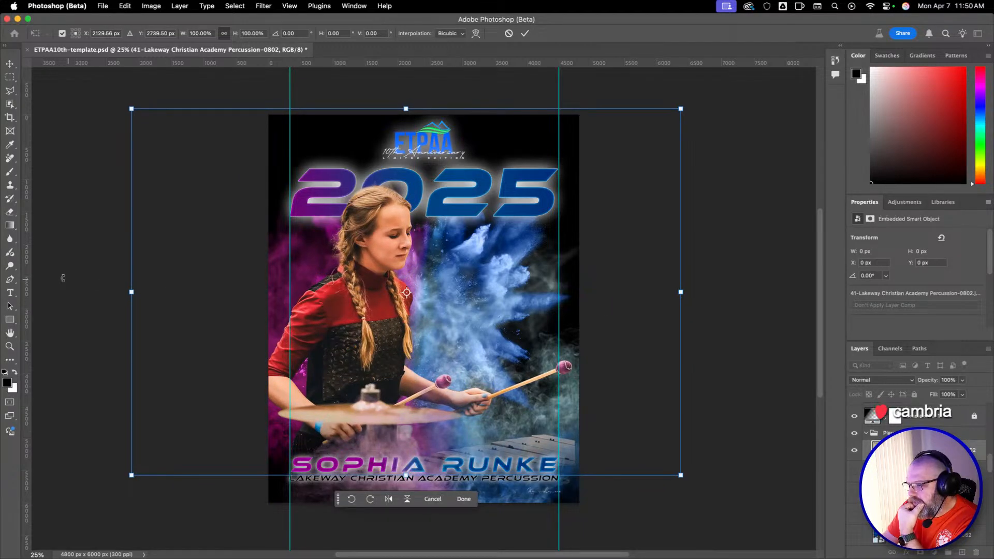
{"action": "mouse_move", "coordinate": [131, 108]}
{"action": "left_mouse_down"}
{"action": "mouse_move", "coordinate": [138, 122]}
{"action": "mouse_move", "coordinate": [129, 118]}
{"action": "left_mouse_up"}
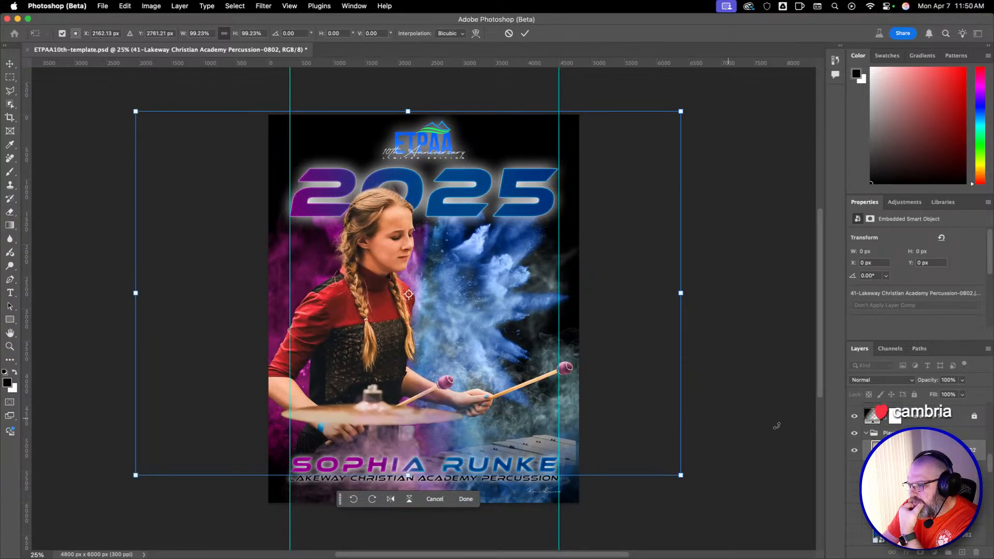
{"action": "key", "text": "Return"}
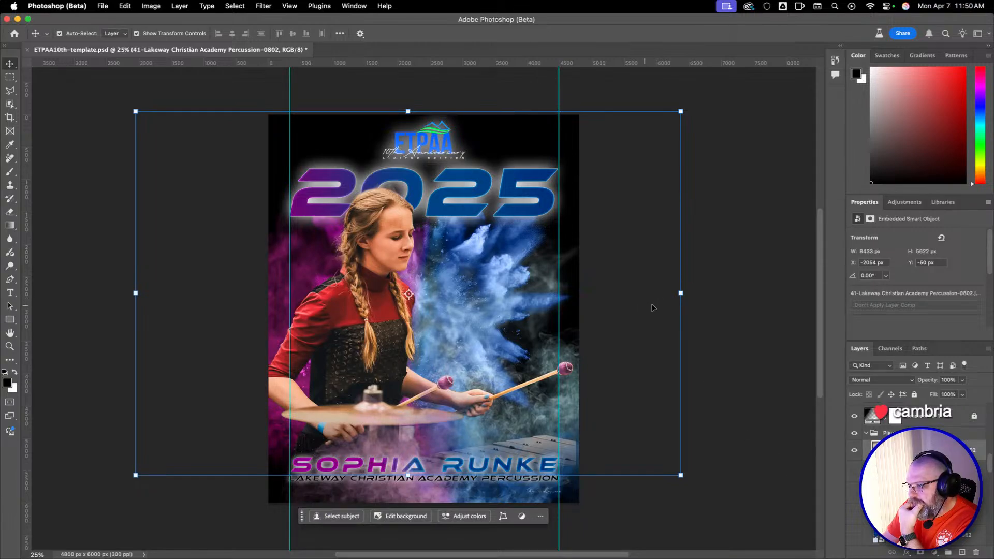
Try enlarging the photo to 100.84% and shifting it up, undoing these changes and the previous transform.
{"action": "left_click_drag", "start_coordinate": [652, 308], "coordinate": [655, 315]}
{"action": "left_click_drag", "start_coordinate": [680, 475], "coordinate": [685, 477]}
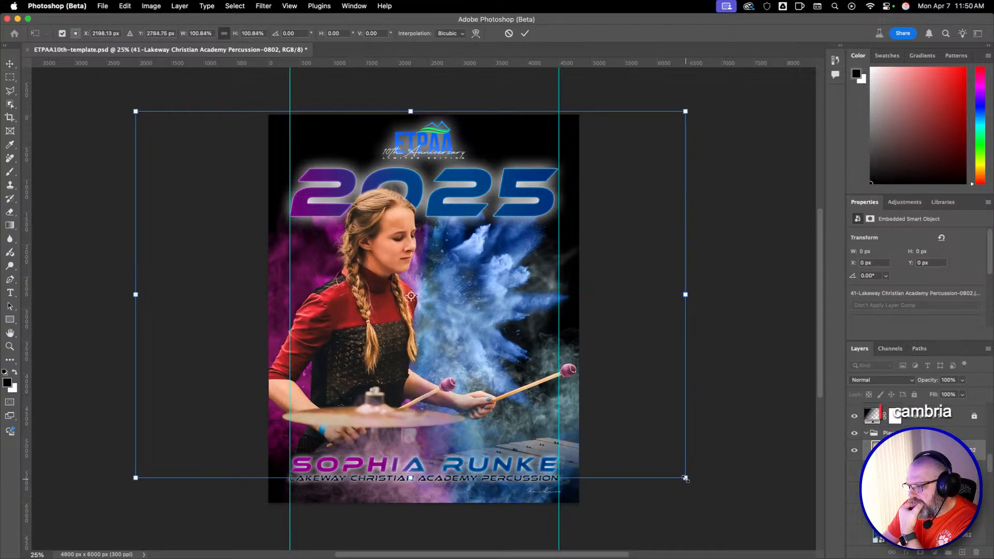
{"action": "key", "text": "super+z"}
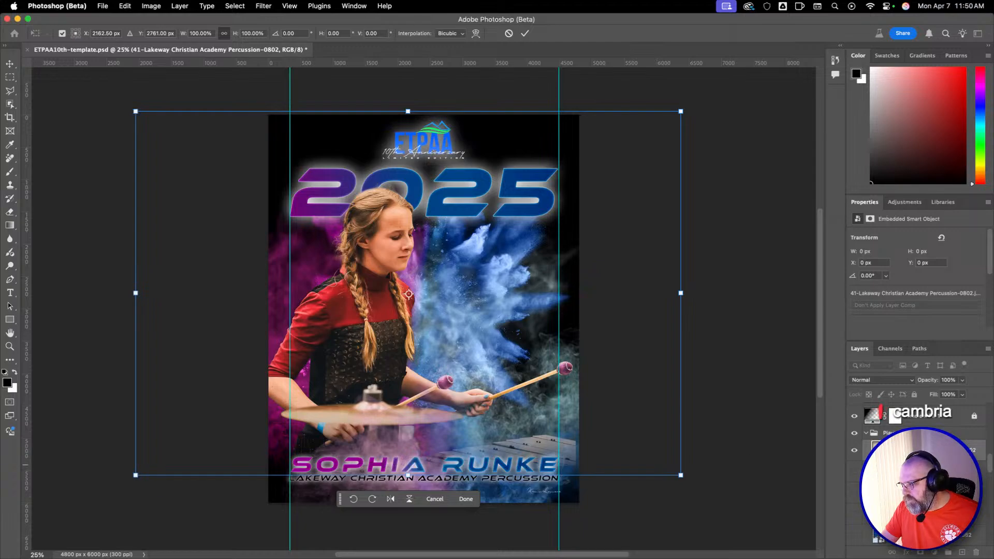
{"action": "key", "text": "Return"}
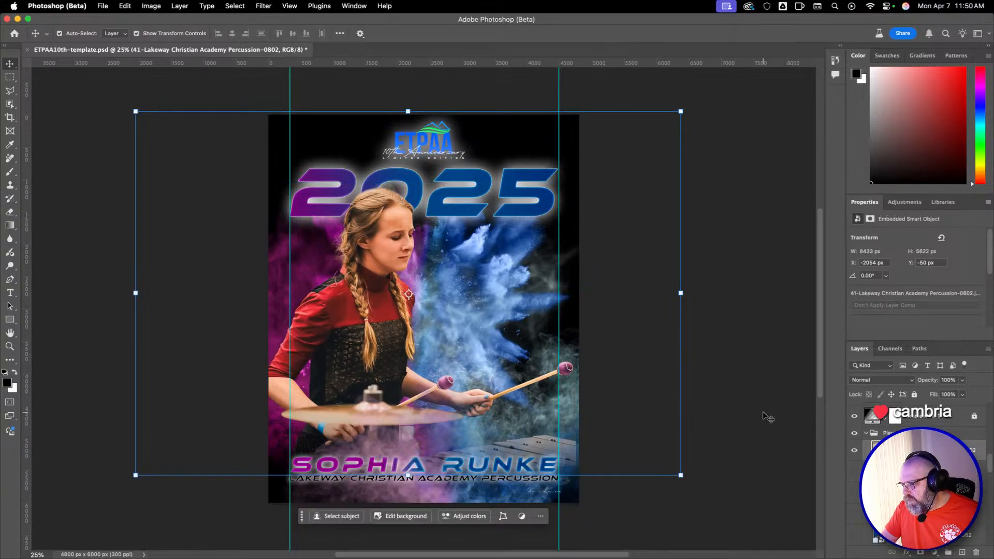
{"action": "key", "text": "super+z"}
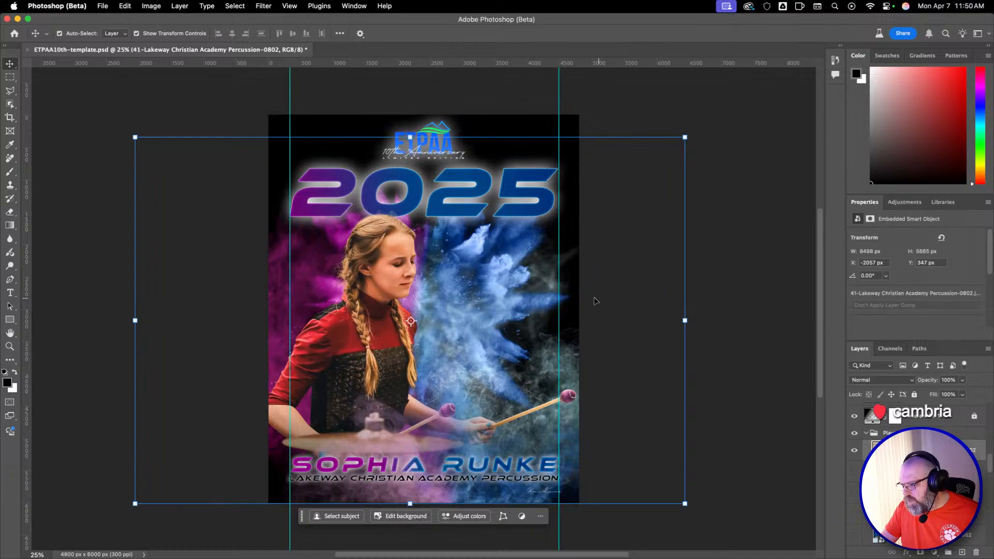
{"action": "left_click_drag", "start_coordinate": [588, 319], "coordinate": [594, 296]}
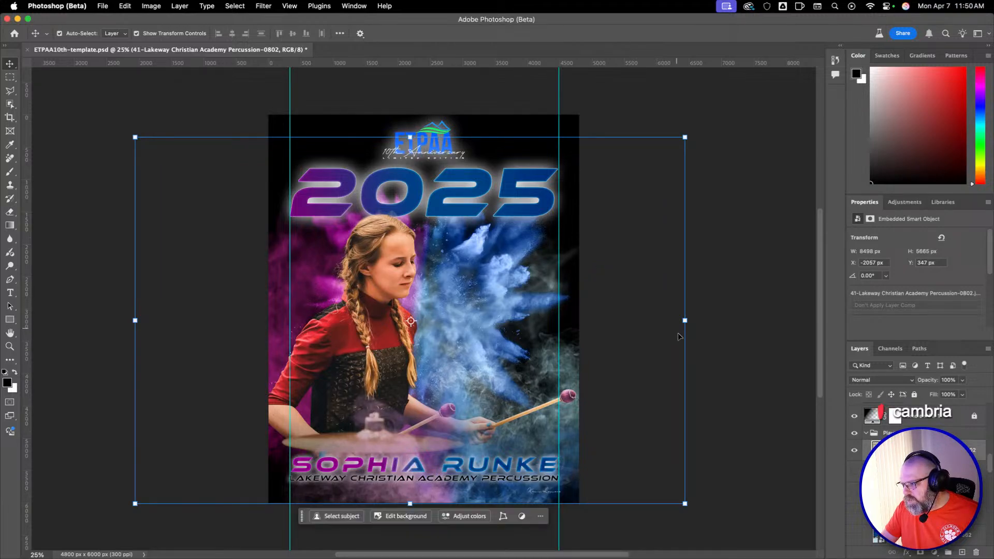
{"action": "key", "text": "super+z"}
Place the photo layer first in the Player group, move the photo straight up to about Y 2827.5 px at its centre, and deselect it.
{"action": "left_click_drag", "start_coordinate": [936, 417], "coordinate": [935, 553]}
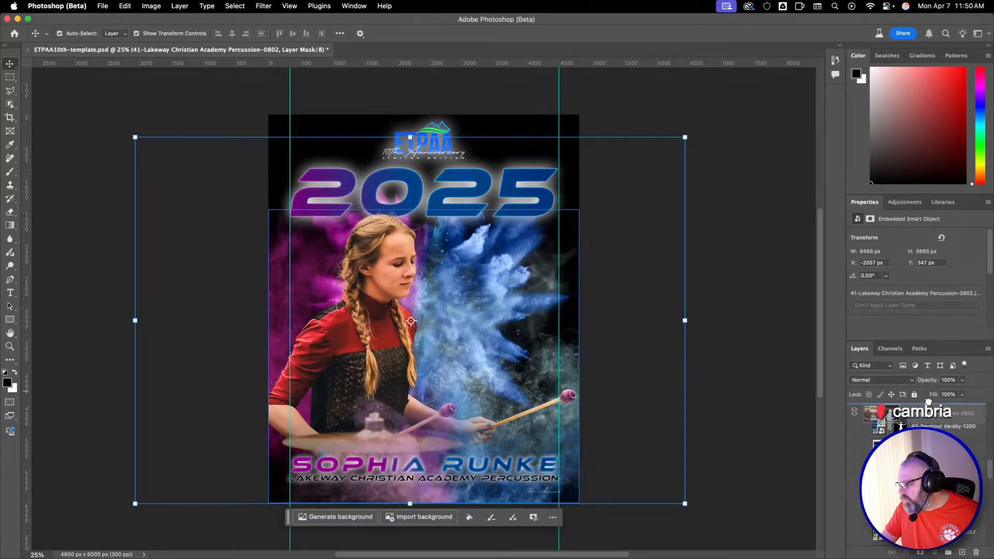
{"action": "left_click_drag", "start_coordinate": [928, 402], "coordinate": [929, 402]}
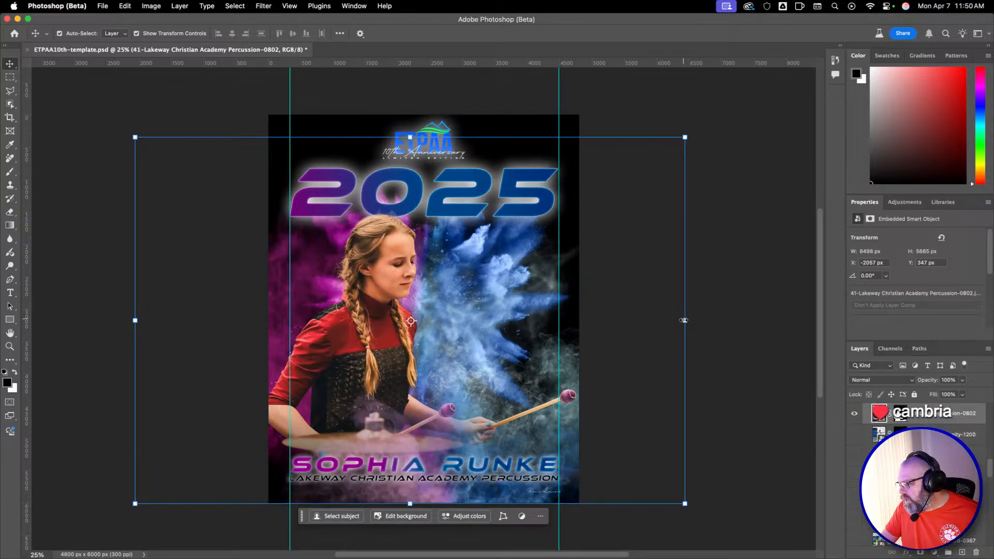
{"action": "left_click_drag", "start_coordinate": [641, 400], "coordinate": [638, 371]}
{"action": "key", "text": "super+z"}
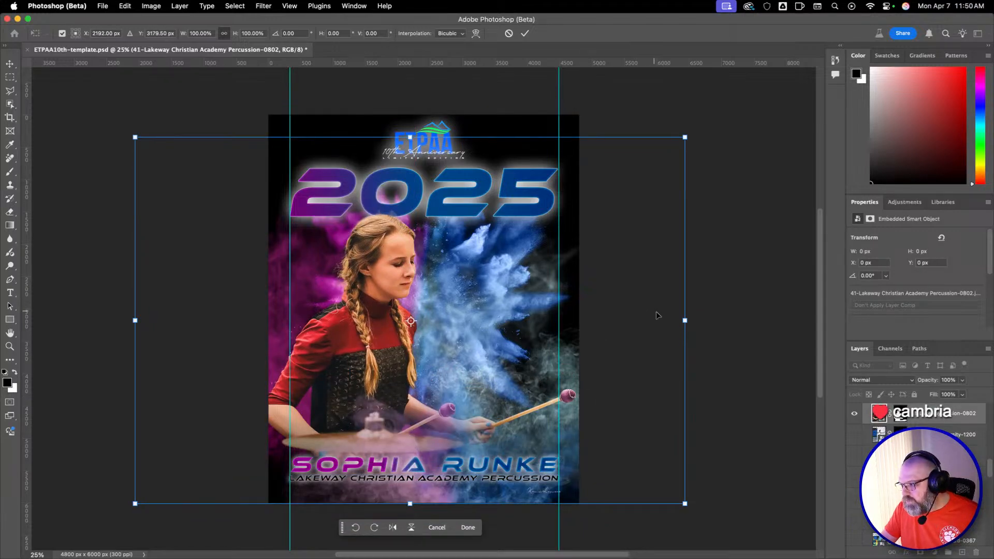
{"action": "left_click_drag", "start_coordinate": [497, 336], "coordinate": [489, 309]}
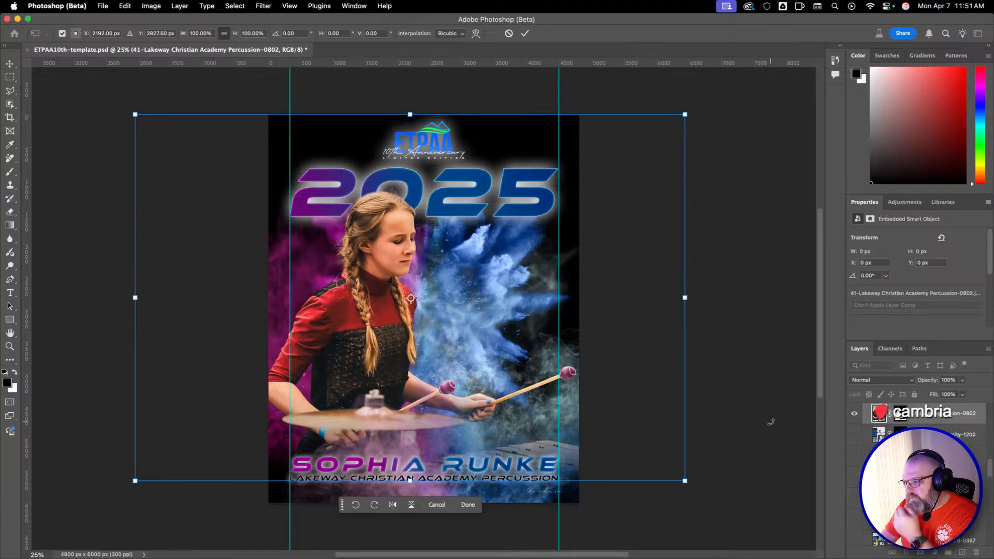
{"action": "key", "text": "Return"}
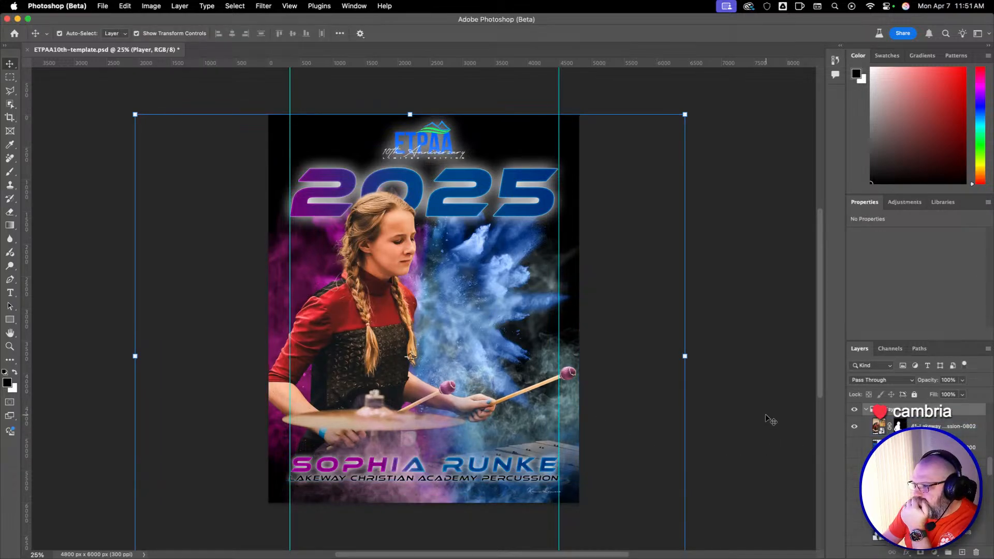
{"action": "left_click", "coordinate": [768, 418]}
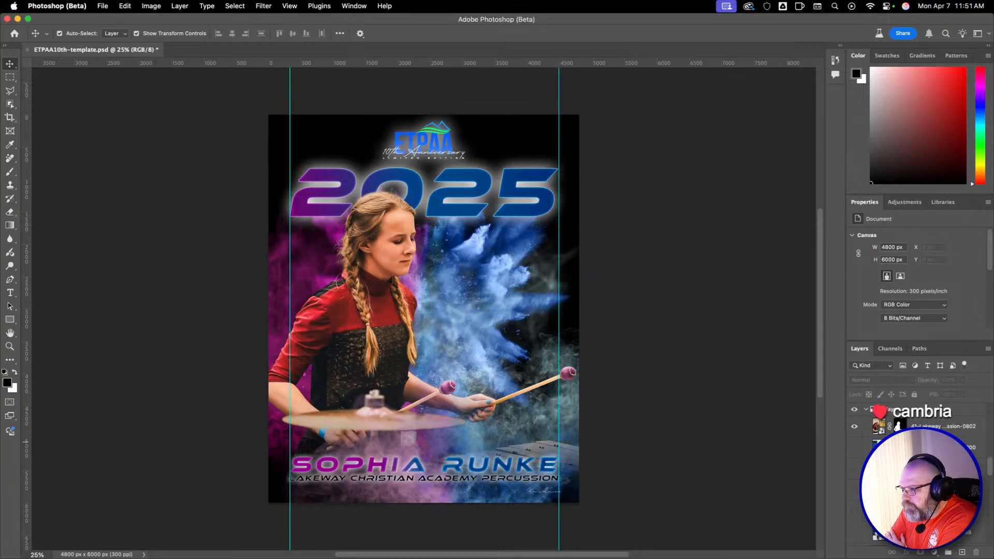
Locate Layer 4 in the layer stack and toggle its visibility to examine what it contributes to the poster.
{"action": "scroll", "coordinate": [880, 412], "scroll_direction": "up", "scroll_amount": 2}
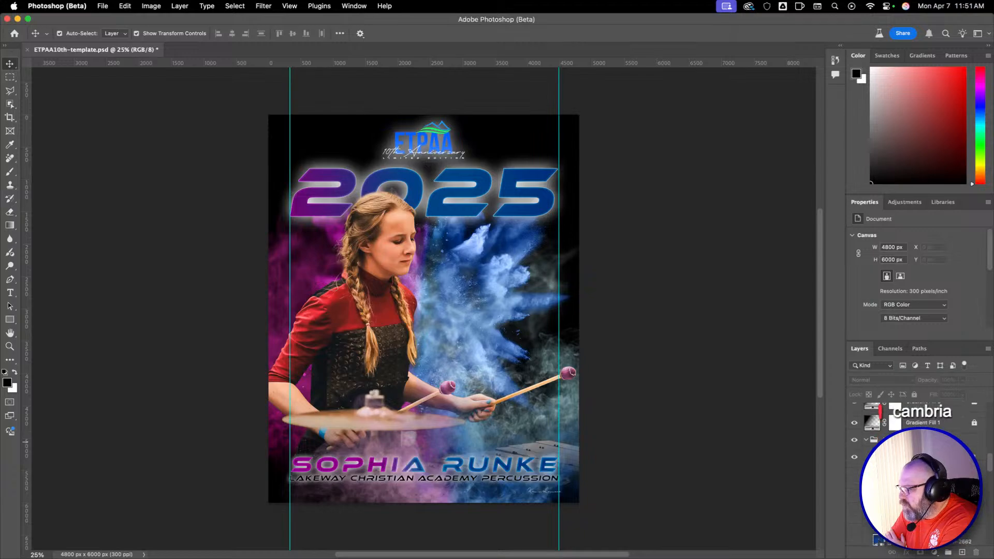
{"action": "left_click", "coordinate": [880, 411]}
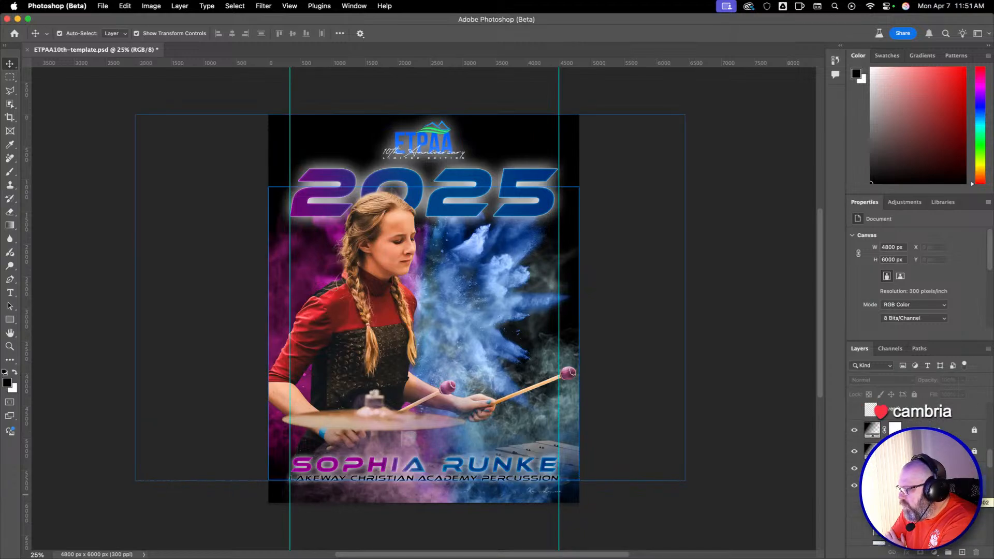
{"action": "scroll", "coordinate": [911, 486], "scroll_direction": "down", "scroll_amount": 10}
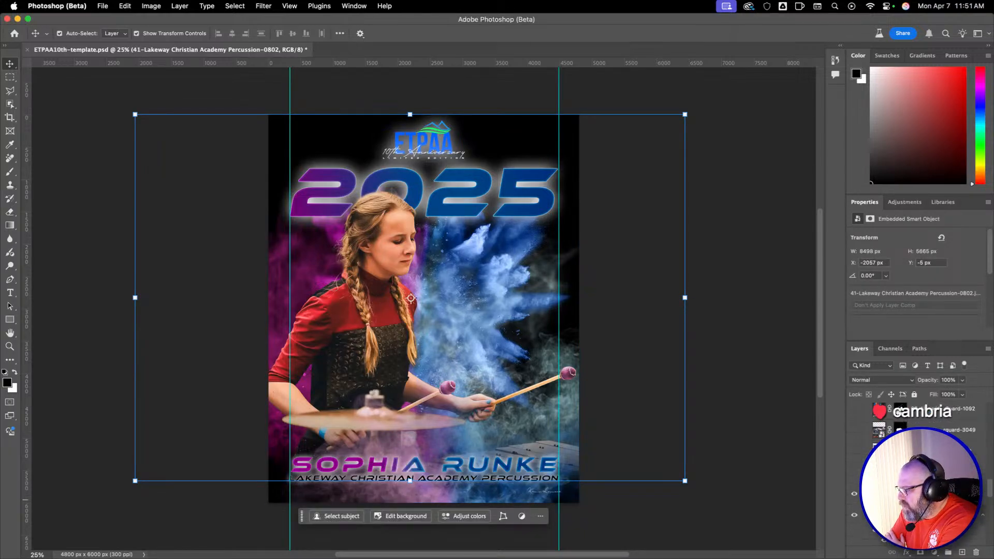
{"action": "left_click", "coordinate": [896, 494]}
{"action": "left_click", "coordinate": [855, 497]}
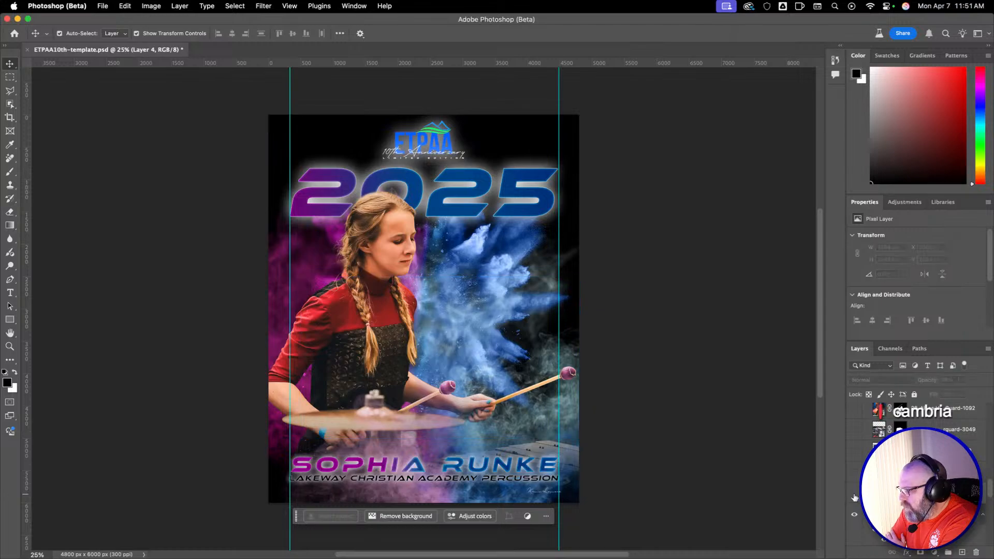
{"action": "left_click", "coordinate": [855, 497]}
{"action": "left_click", "coordinate": [855, 497]}
{"action": "left_click", "coordinate": [855, 497]}
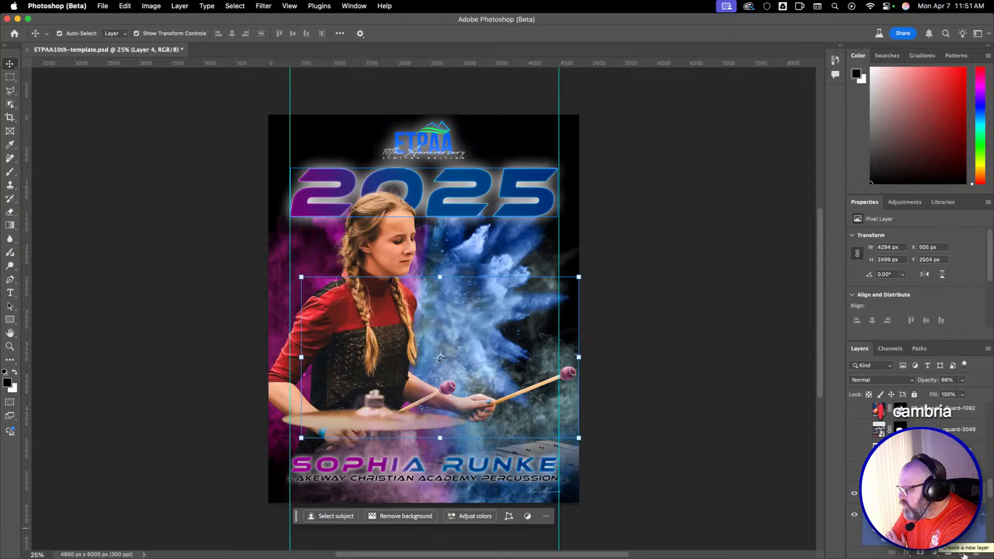
Create a new layer named Rear light and rename Layer 4 to Template Smoke.
{"action": "left_click", "coordinate": [964, 554]}
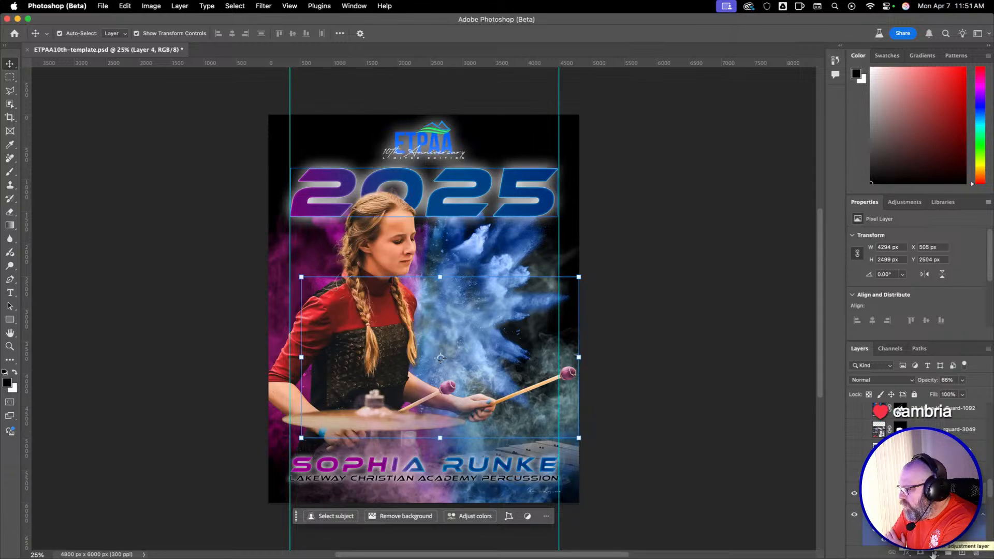
{"action": "left_click", "coordinate": [962, 553]}
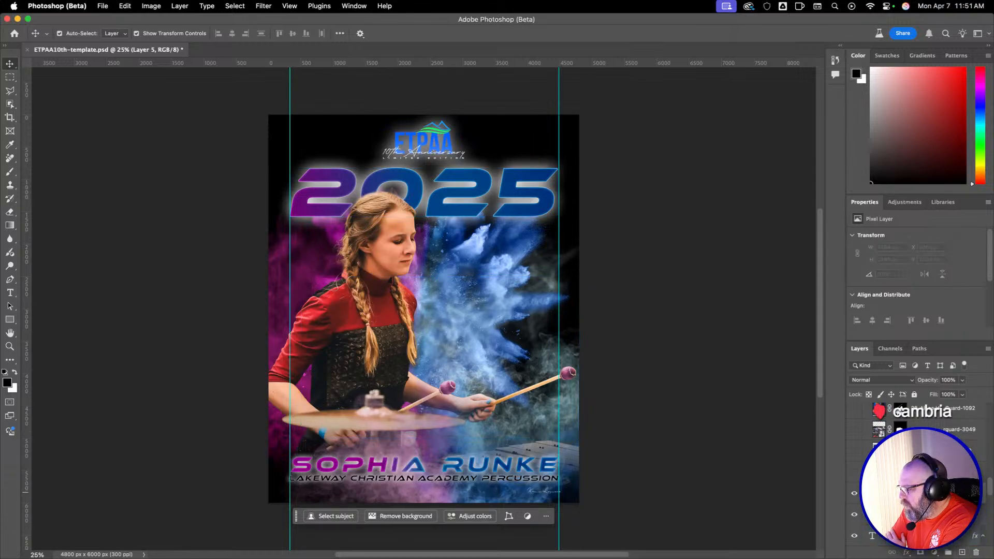
{"action": "left_click", "coordinate": [932, 513]}
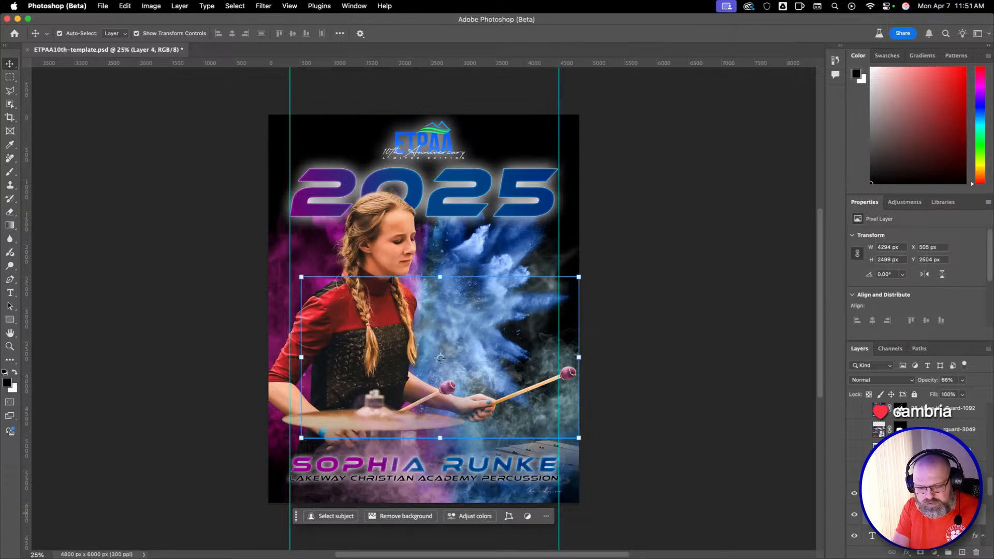
{"action": "key", "text": "Return"}
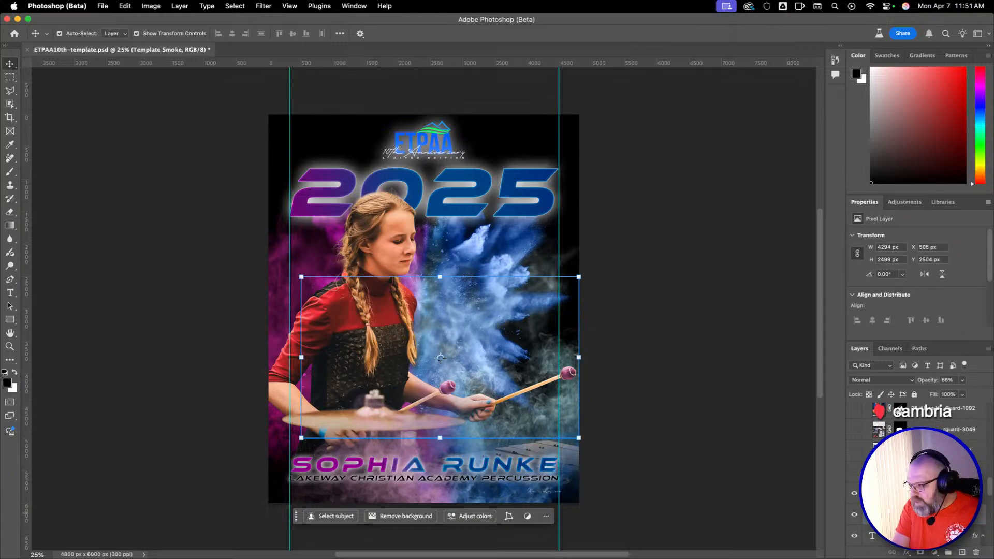
{"action": "left_click", "coordinate": [814, 471]}
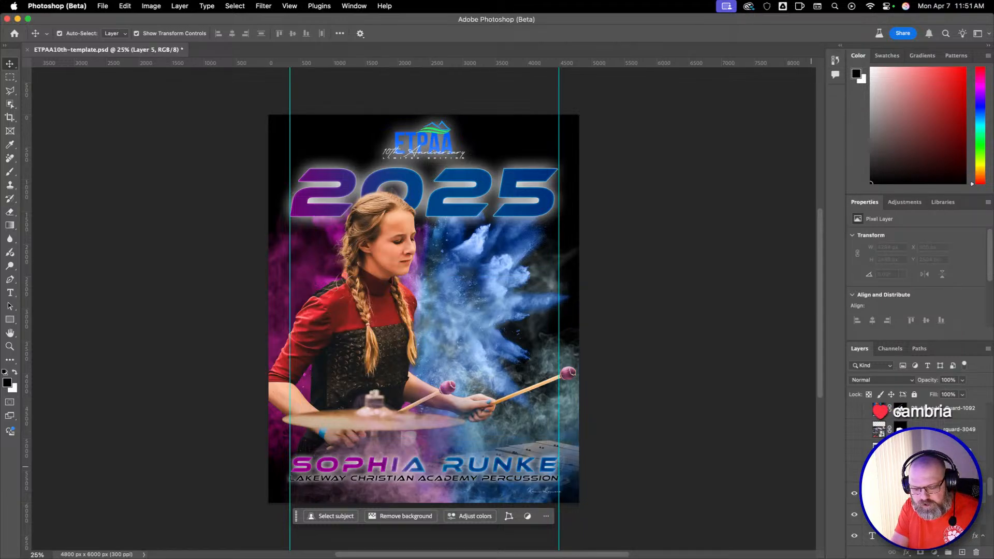
{"action": "key", "text": "Return"}
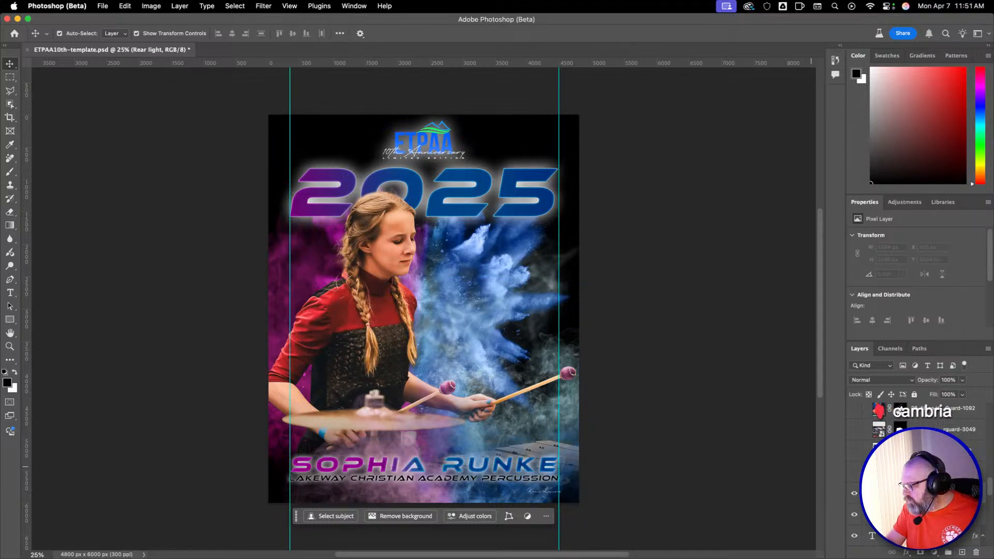
Set the Brush to 4209 px and 100% opacity, and give the Rear light layer the Soft Light blend mode.
{"action": "key", "text": "b"}
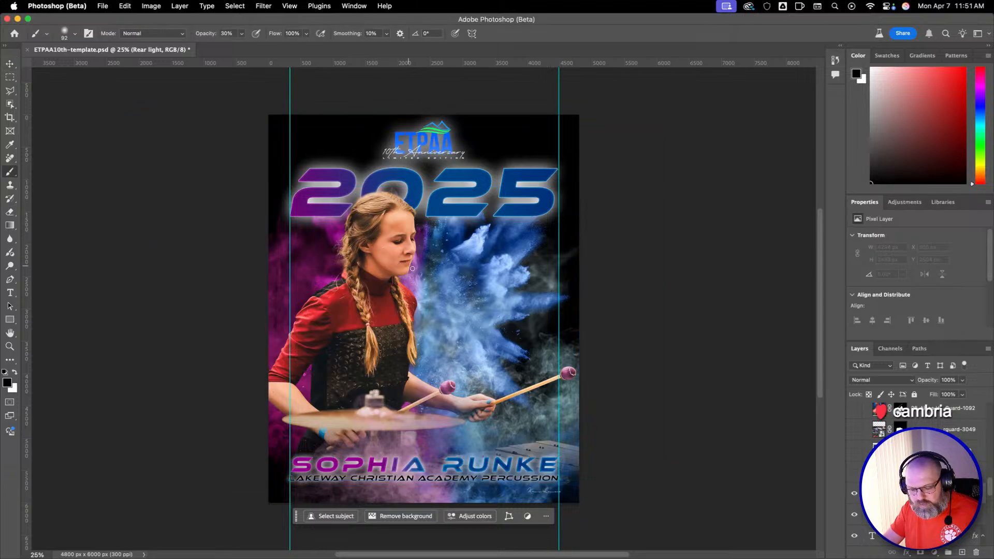
{"action": "left_click_drag", "start_coordinate": [353, 268], "coordinate": [620, 290]}
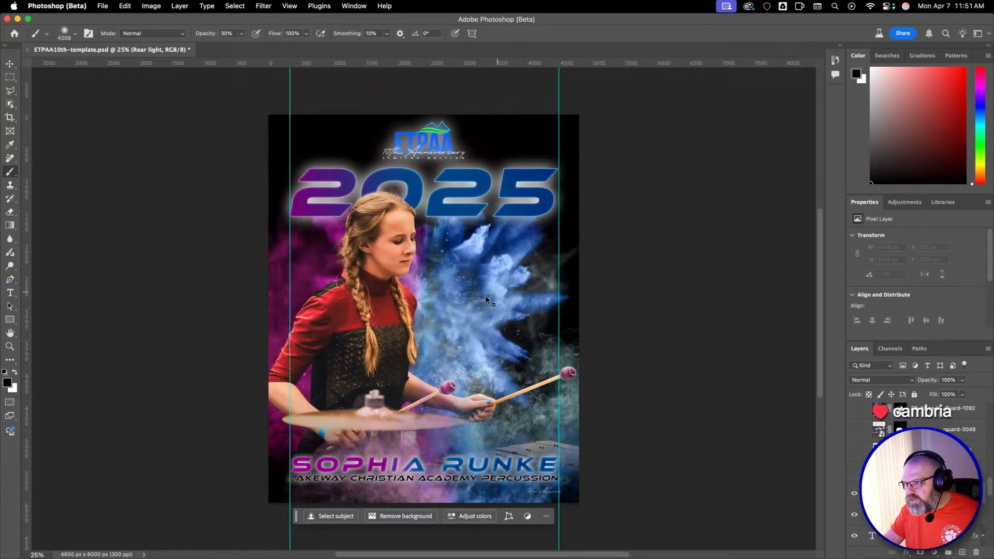
{"action": "key", "text": "0"}
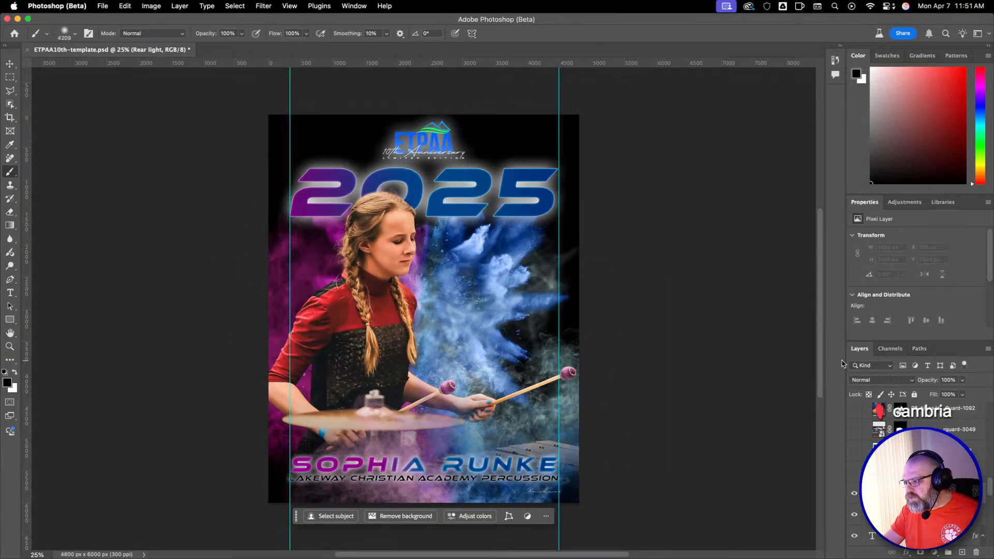
{"action": "left_click", "coordinate": [877, 380]}
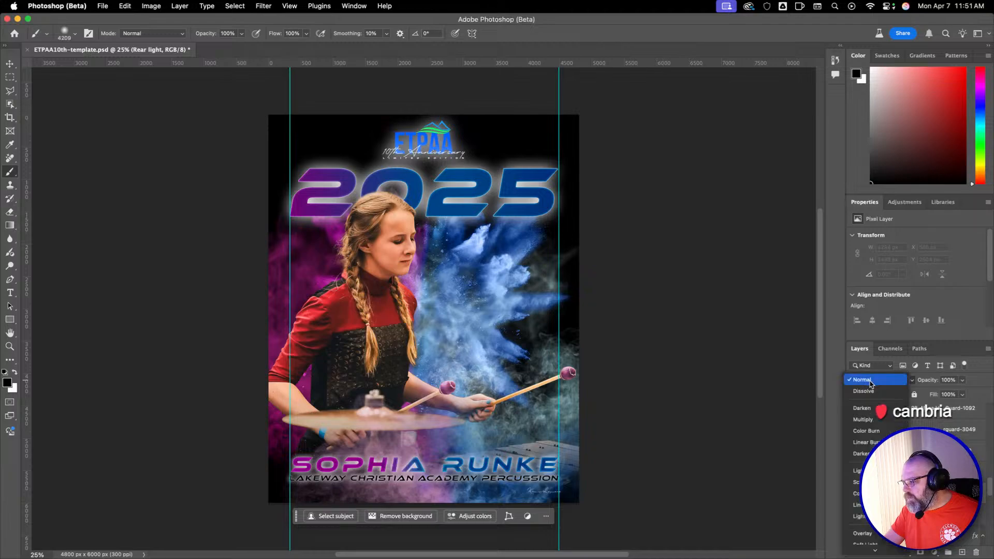
{"action": "mouse_move", "coordinate": [875, 550]}
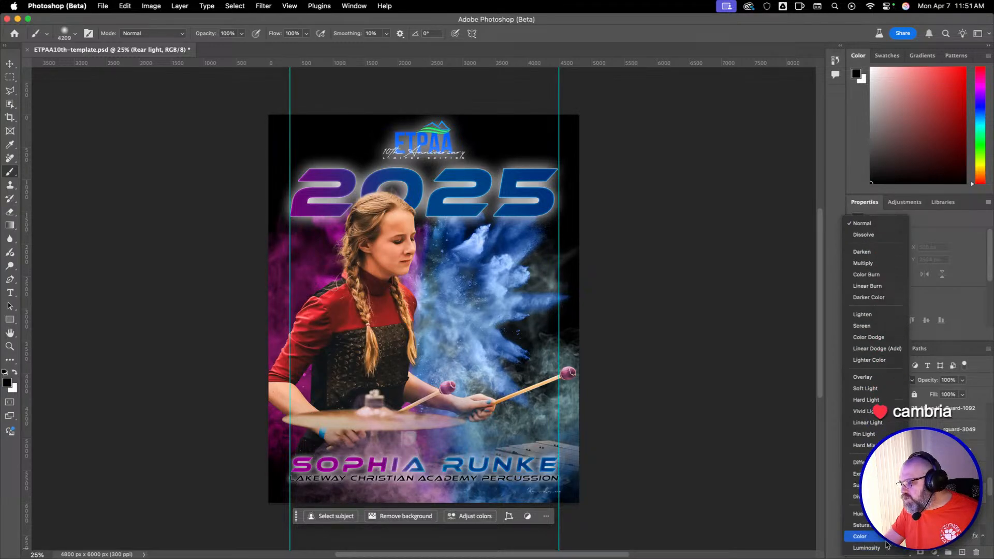
{"action": "left_click", "coordinate": [869, 388]}
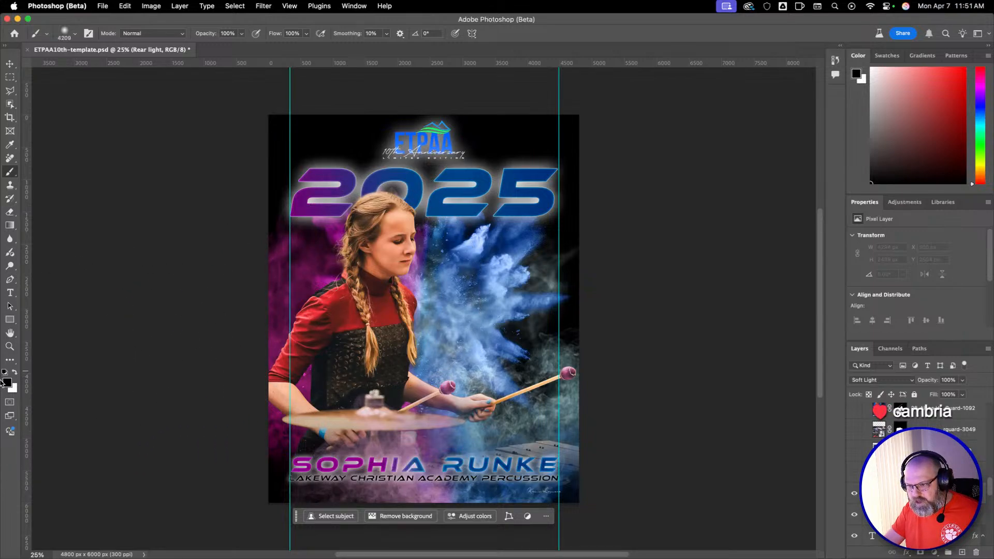
Make white the foreground color and paint a broad soft glow behind the performer on the Rear light layer.
{"action": "key", "text": "x"}
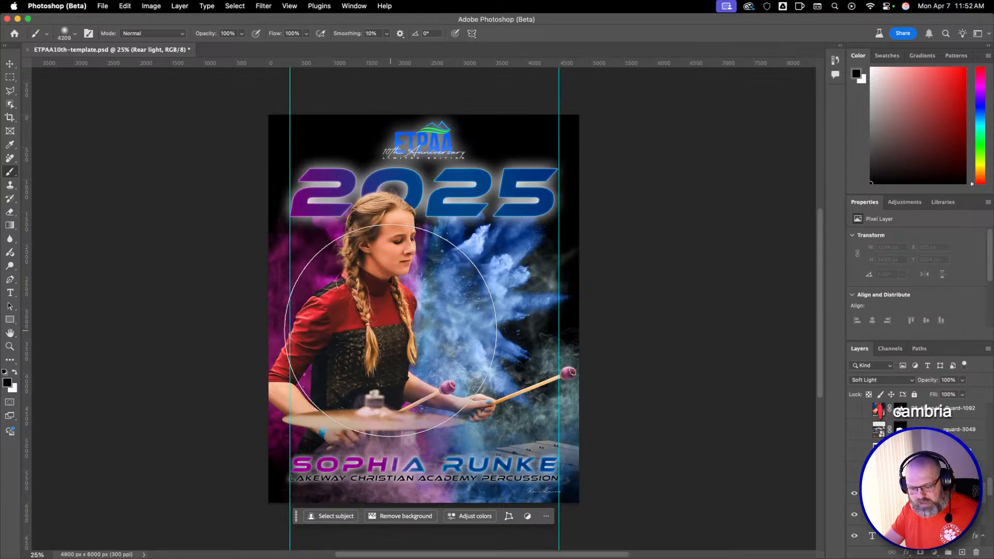
{"action": "left_click_drag", "start_coordinate": [393, 274], "coordinate": [384, 280]}
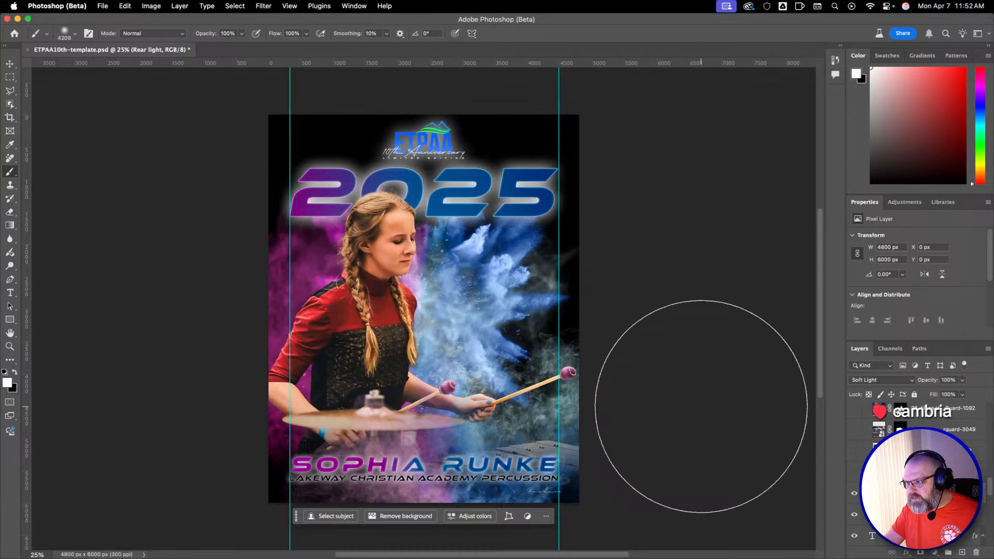
Try Hard Light at 48% opacity on the Rear light layer, then undo those settings and the white brush stroke.
{"action": "left_click", "coordinate": [874, 383]}
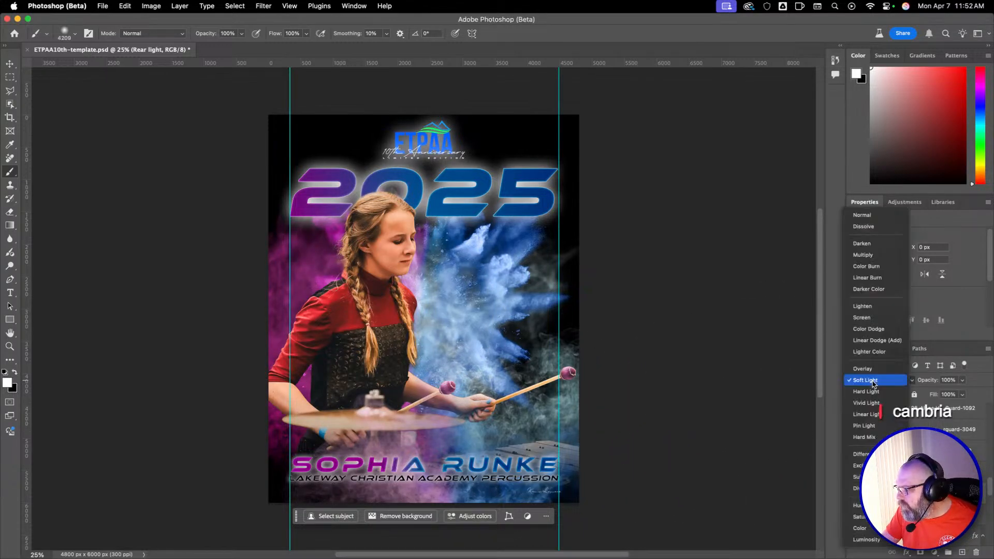
{"action": "left_click", "coordinate": [867, 392]}
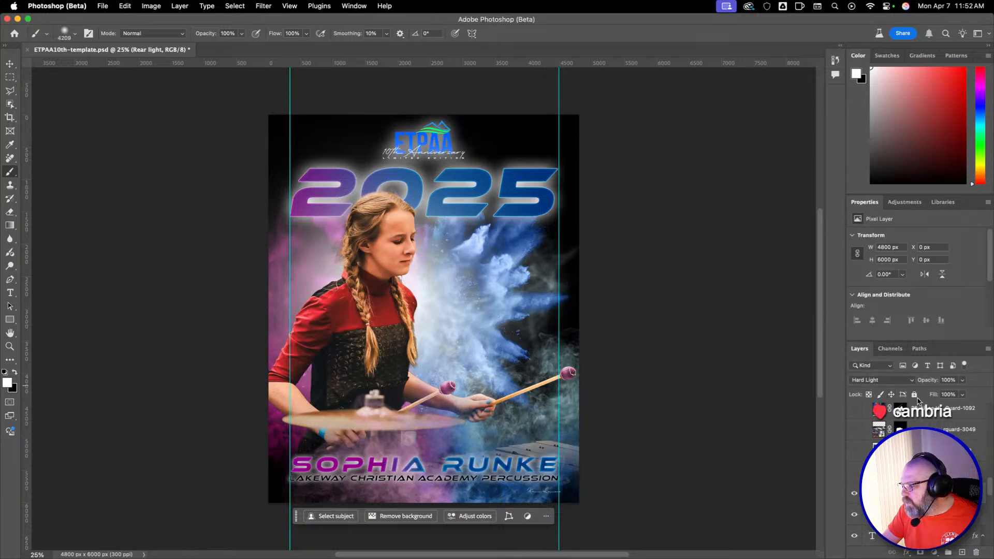
{"action": "left_click_drag", "start_coordinate": [930, 383], "coordinate": [921, 384]}
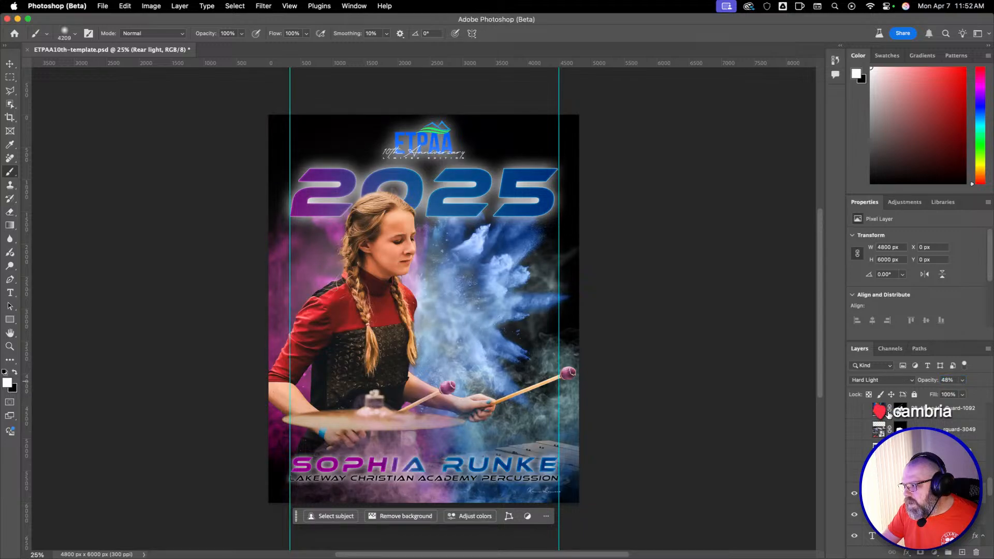
{"action": "key", "text": "super+z"}
{"action": "key", "text": "super+z"}
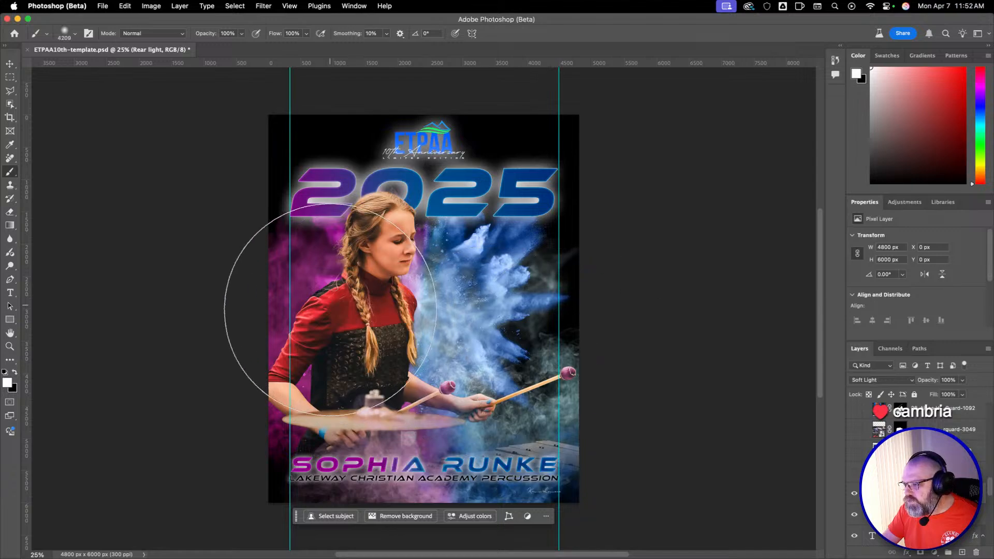
{"action": "key", "text": "super+z"}
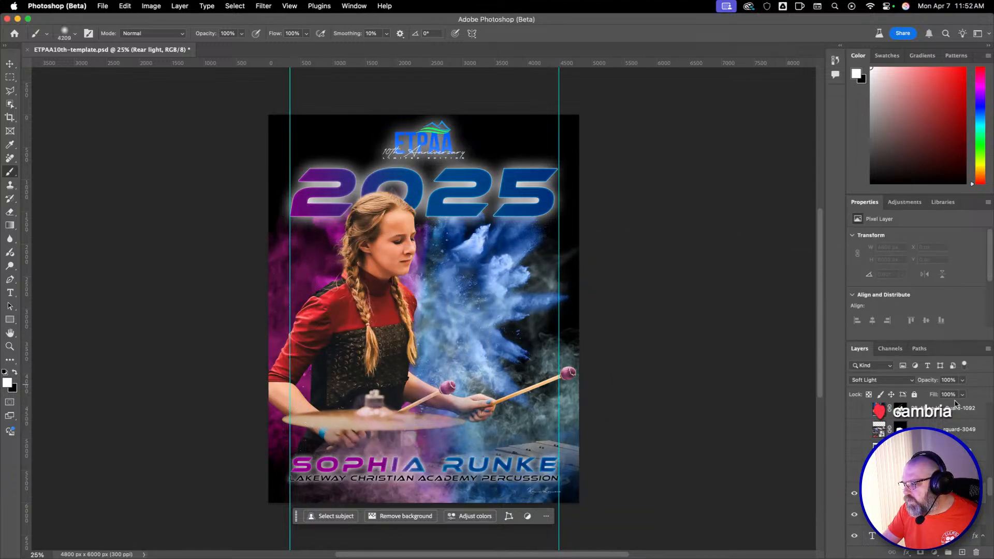
Set the Rear light layer to Hard Light and paint a soft white glow behind the performer at 40% brush opacity.
{"action": "left_click", "coordinate": [908, 382]}
{"action": "left_click", "coordinate": [901, 393]}
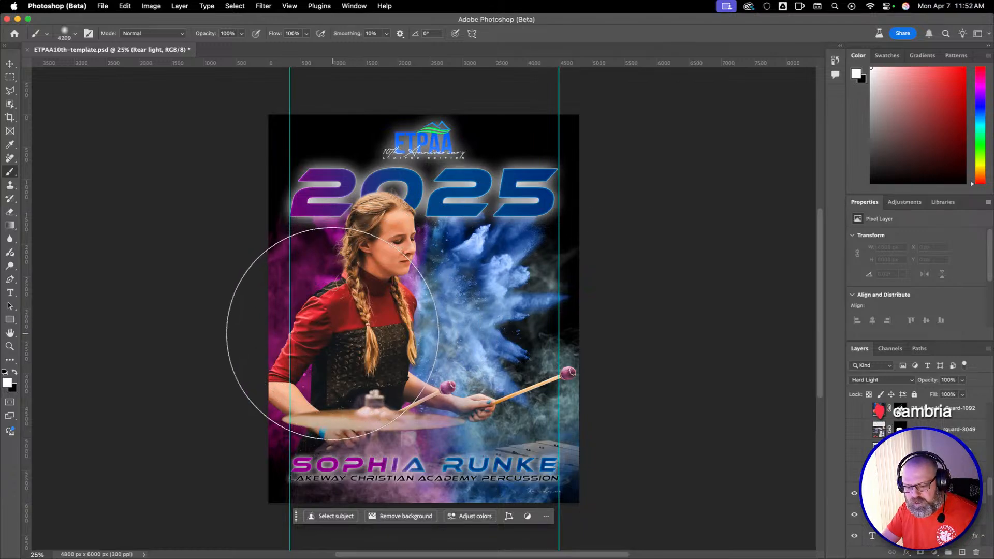
{"action": "key", "text": "4"}
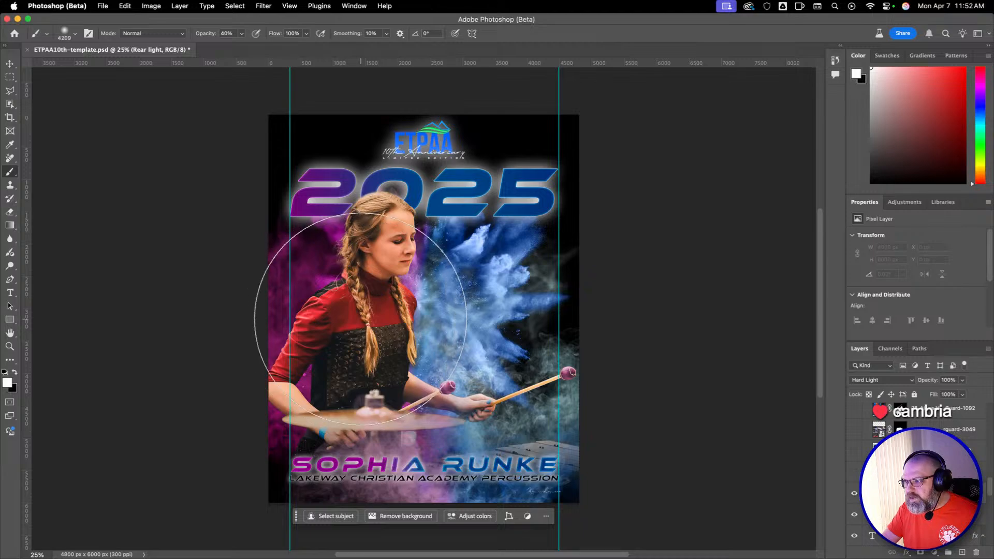
{"action": "mouse_move", "coordinate": [368, 303]}
{"action": "left_mouse_down"}
{"action": "mouse_move", "coordinate": [397, 305]}
{"action": "mouse_move", "coordinate": [304, 308]}
{"action": "mouse_move", "coordinate": [365, 311]}
{"action": "mouse_move", "coordinate": [337, 311]}
{"action": "left_mouse_up"}
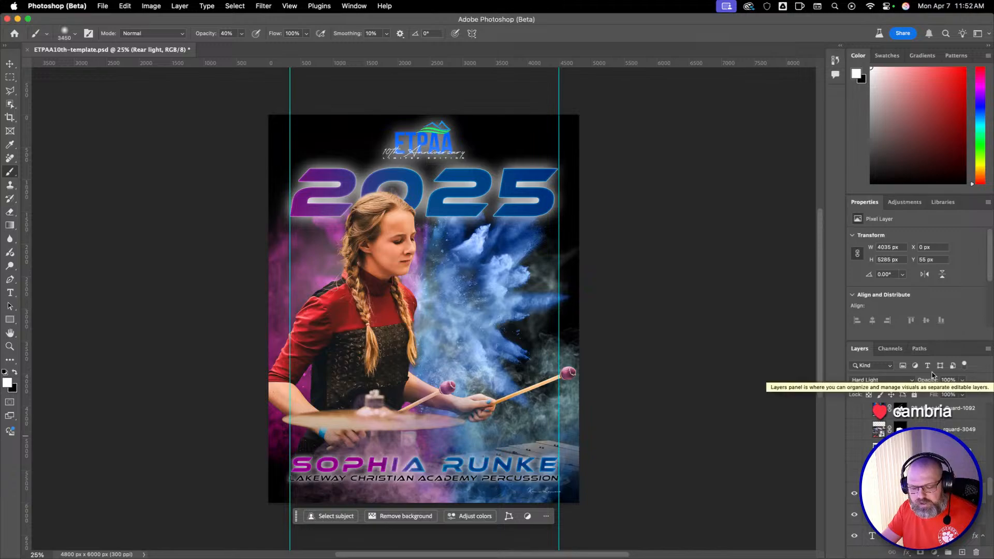
Lower the Brush opacity to 10% and build up the white glow behind the performer's head and torso.
{"action": "key", "text": "2"}
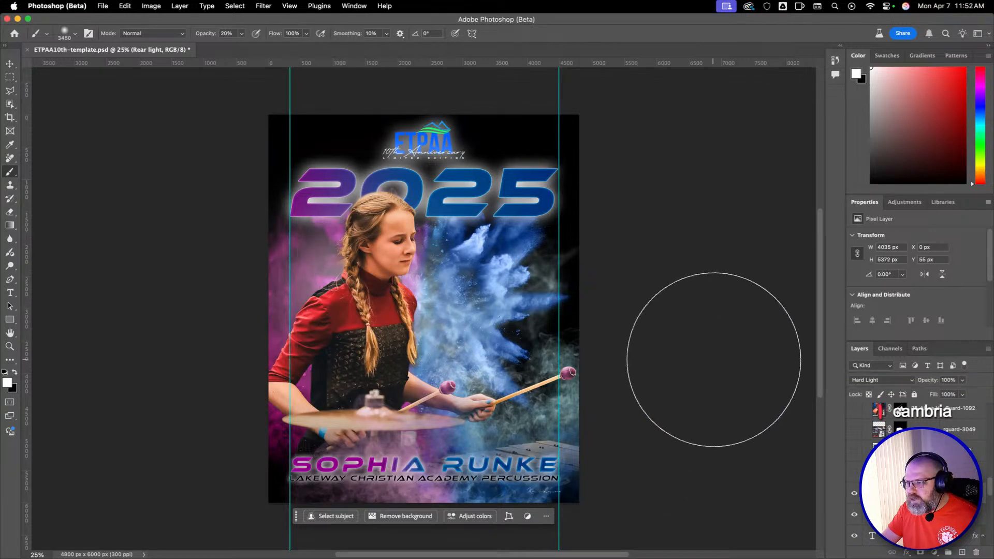
{"action": "key", "text": "1"}
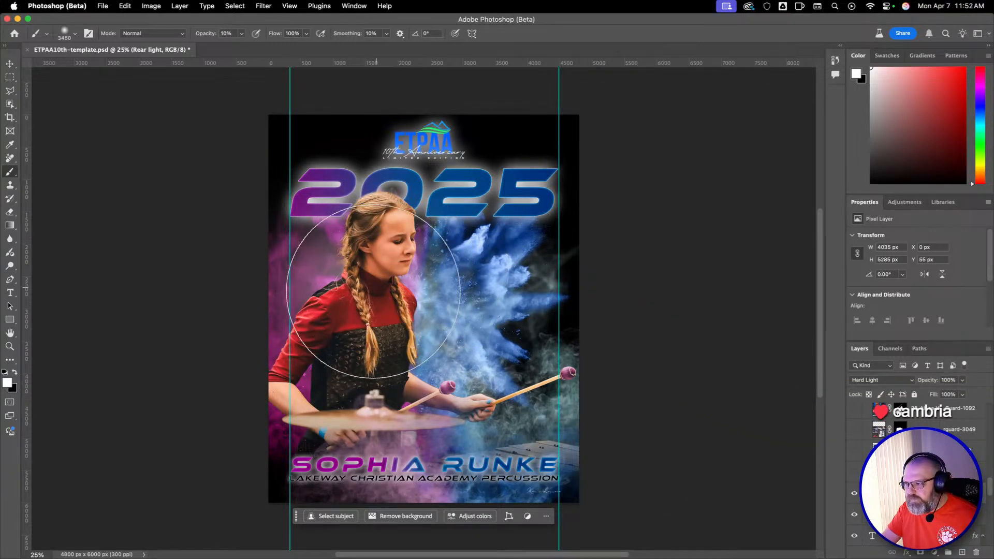
{"action": "left_click_drag", "start_coordinate": [374, 291], "coordinate": [392, 331]}
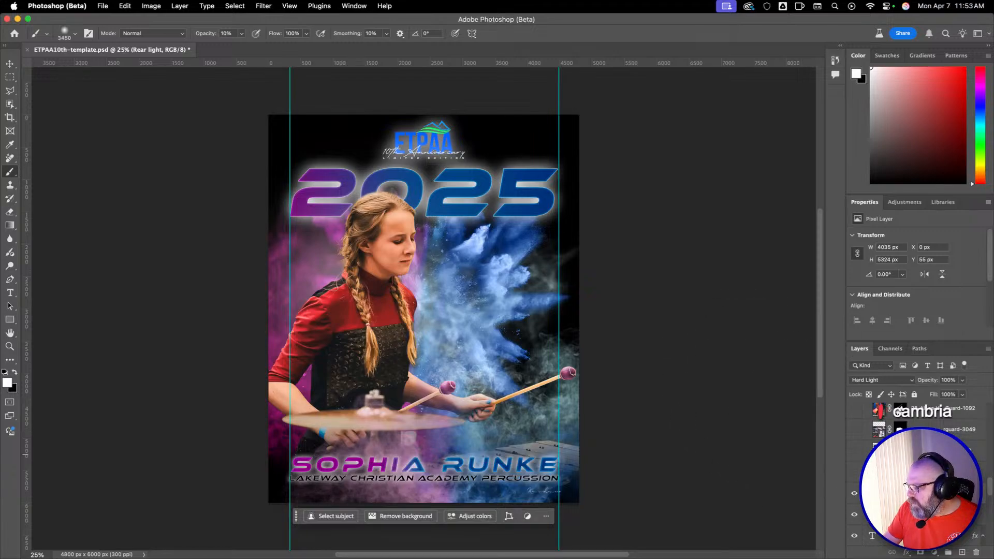
Locate the layers below Layer 3 in the layer stack and add a new empty layer there.
{"action": "scroll", "coordinate": [927, 490], "scroll_direction": "down", "scroll_amount": 4}
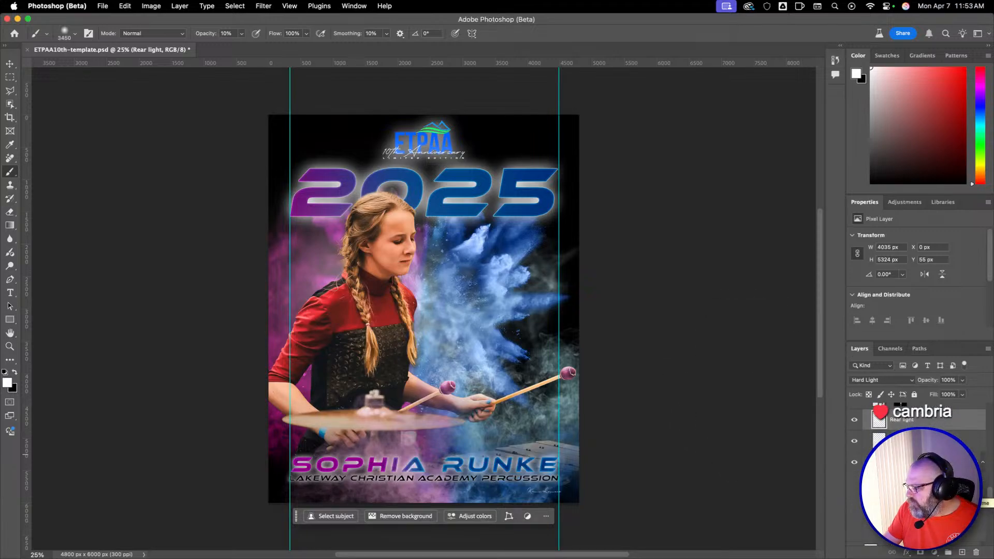
{"action": "scroll", "coordinate": [911, 466], "scroll_direction": "up", "scroll_amount": 3}
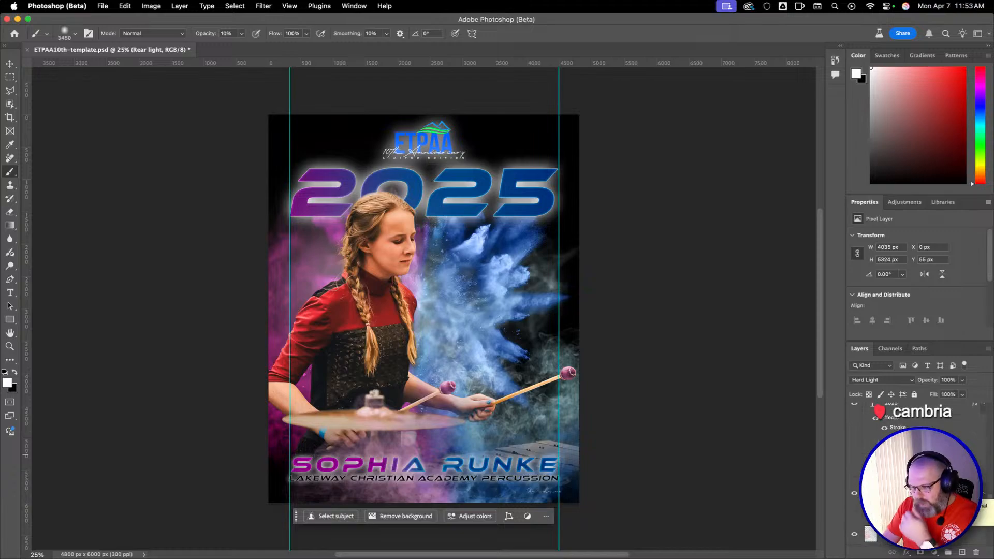
{"action": "scroll", "coordinate": [911, 466], "scroll_direction": "down", "scroll_amount": 3}
{"action": "scroll", "coordinate": [911, 455], "scroll_direction": "up", "scroll_amount": 2}
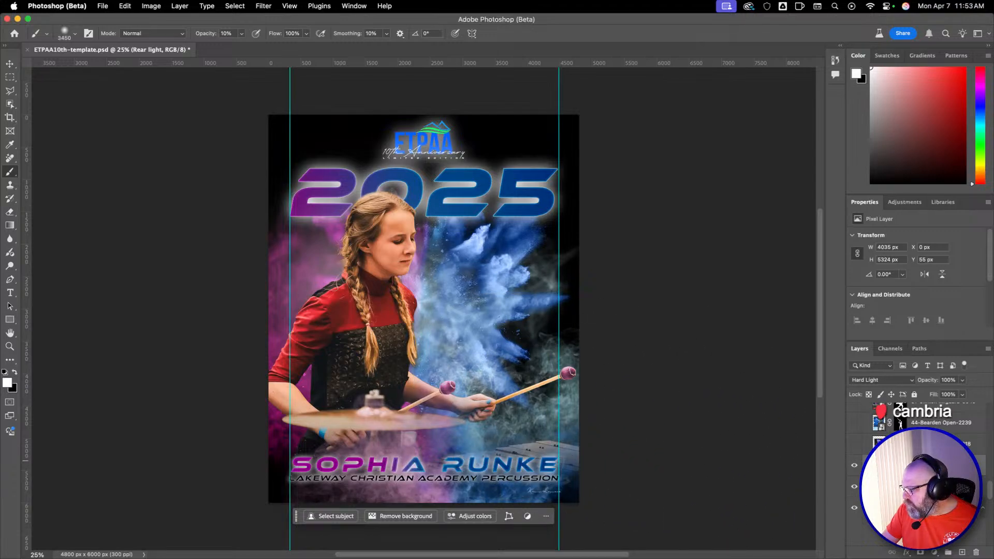
{"action": "scroll", "coordinate": [911, 440], "scroll_direction": "up", "scroll_amount": 3}
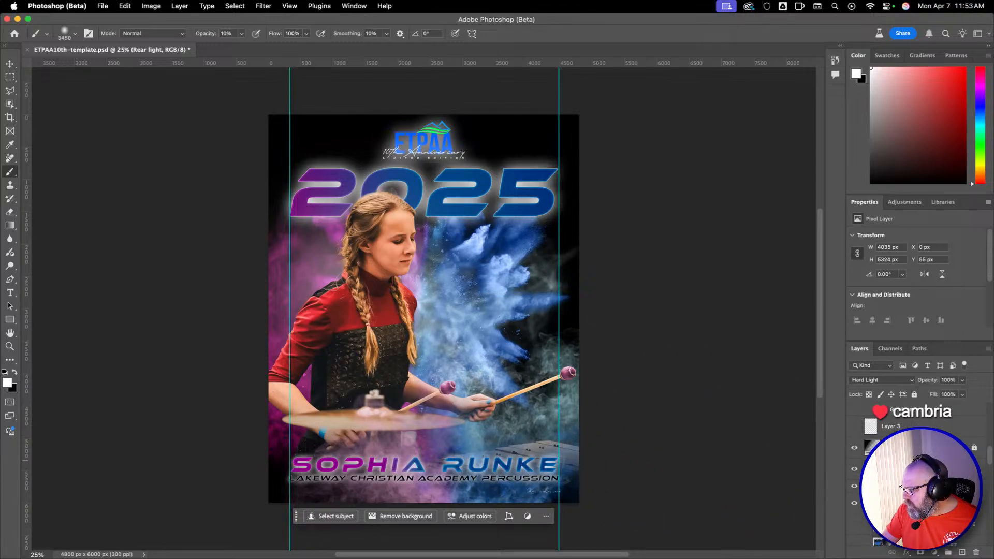
{"action": "left_click", "coordinate": [900, 485]}
{"action": "left_click", "coordinate": [963, 552]}
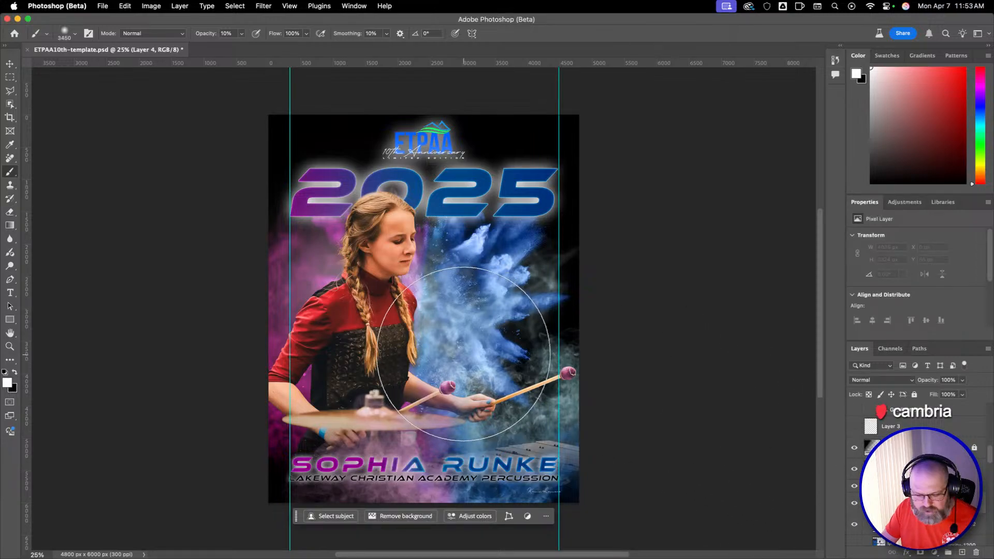
Choose the Shirk Wisps Smoke Brush (17).jpg preset at 2269 px for the Brush.
{"action": "right_click", "coordinate": [471, 282]}
{"action": "left_click_drag", "start_coordinate": [828, 388], "coordinate": [839, 543]}
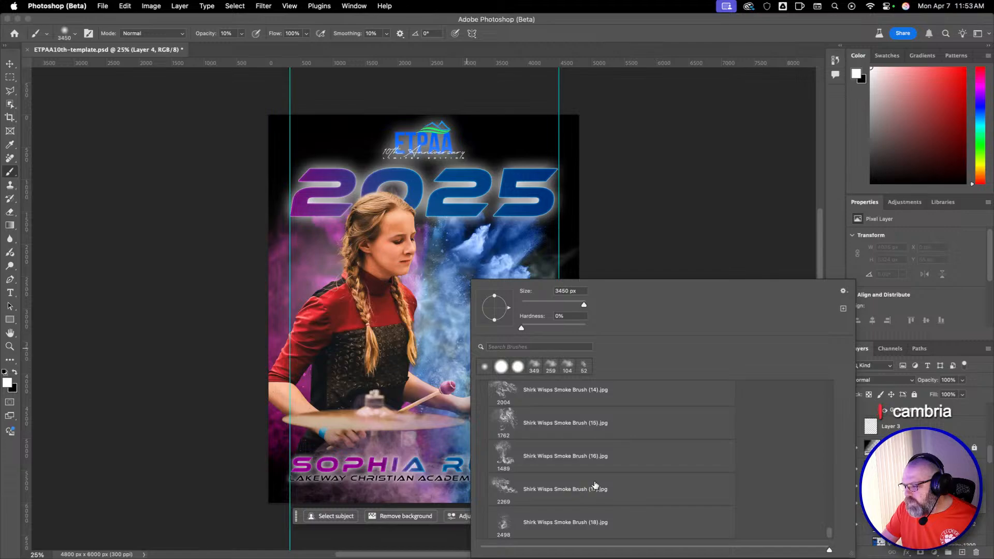
{"action": "scroll", "coordinate": [595, 485], "scroll_direction": "up", "scroll_amount": 8}
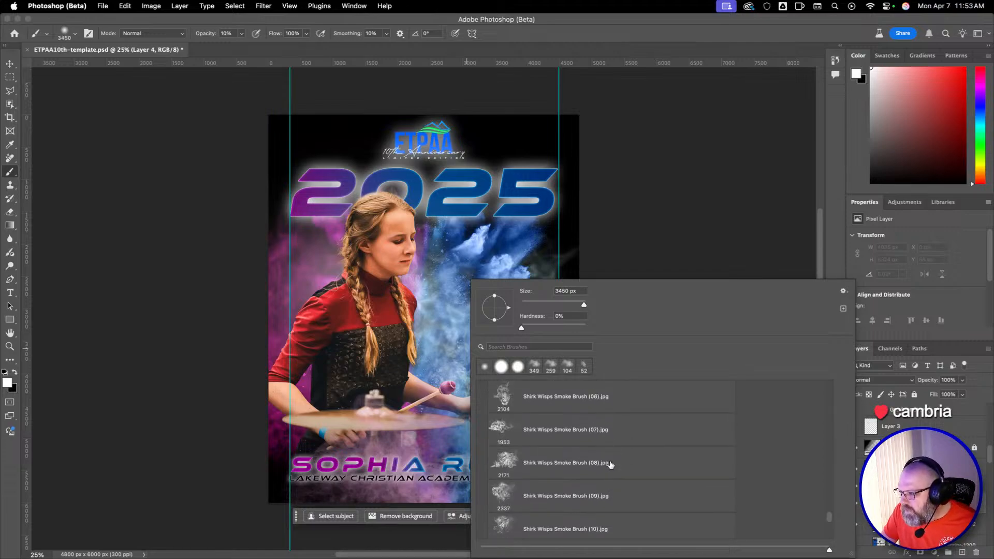
{"action": "scroll", "coordinate": [611, 465], "scroll_direction": "up", "scroll_amount": 10}
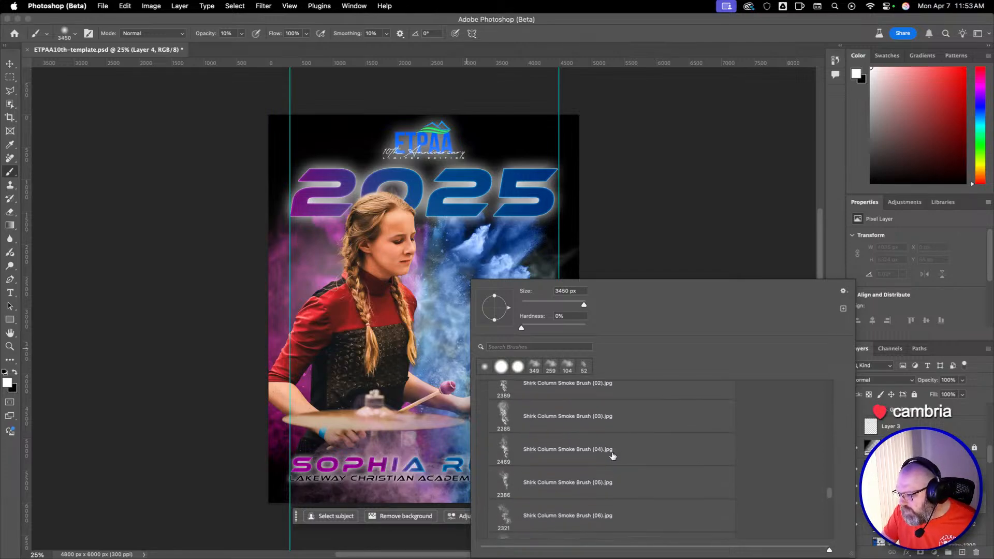
{"action": "scroll", "coordinate": [612, 456], "scroll_direction": "down", "scroll_amount": 8}
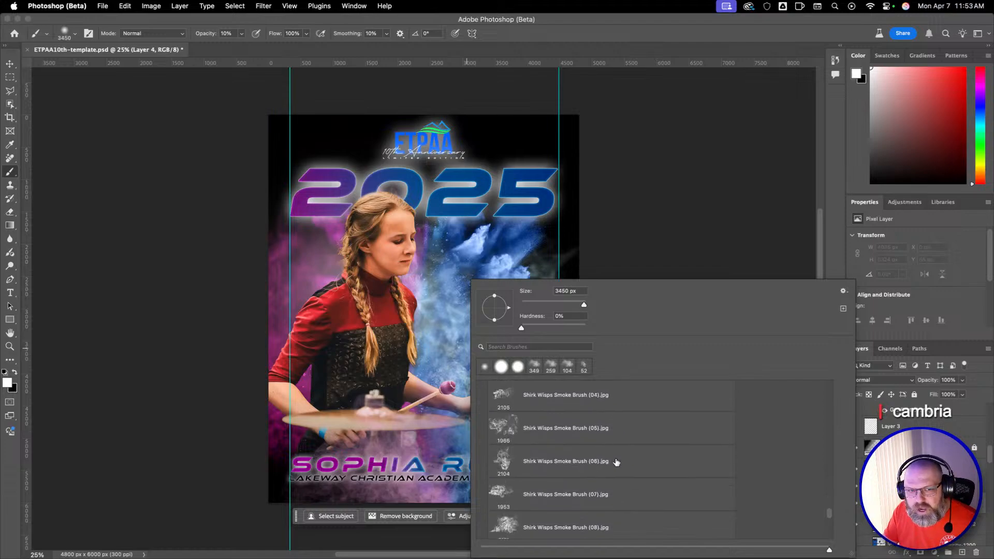
{"action": "scroll", "coordinate": [616, 462], "scroll_direction": "down", "scroll_amount": 10}
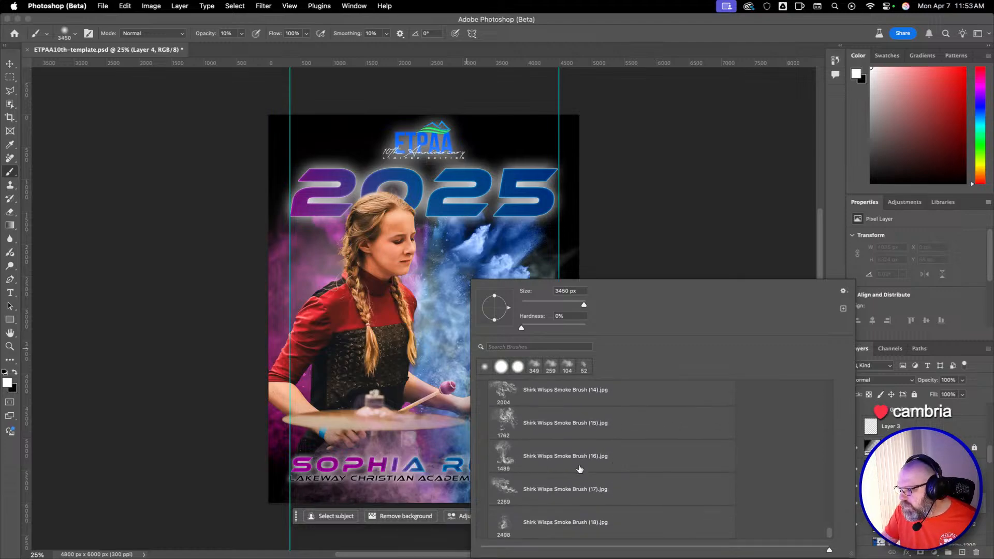
{"action": "left_click", "coordinate": [580, 487]}
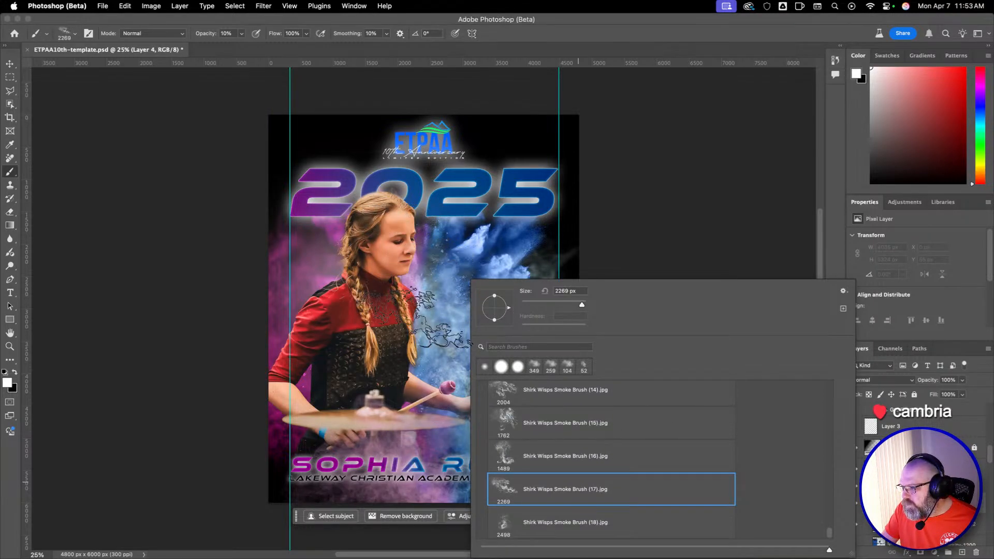
{"action": "left_click", "coordinate": [406, 351]}
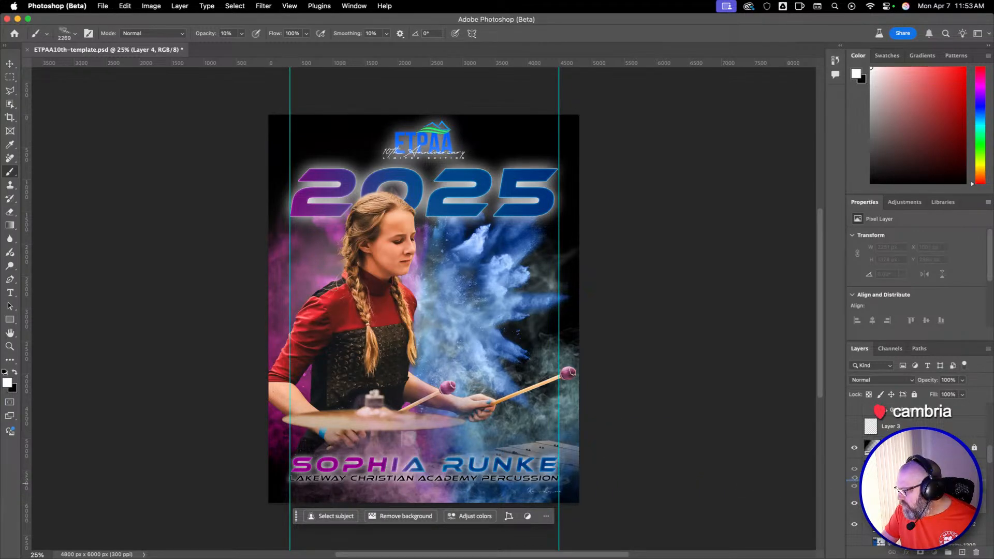
Set the Brush to 100% opacity, try a smoke stamp below the performer's hand and mallet, and undo it.
{"action": "key", "text": "0"}
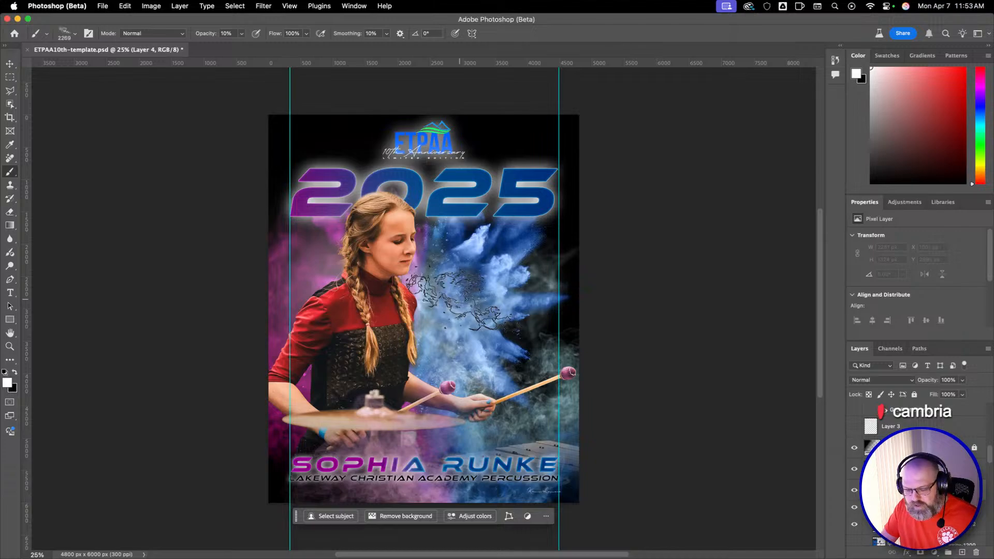
{"action": "left_click", "coordinate": [495, 397]}
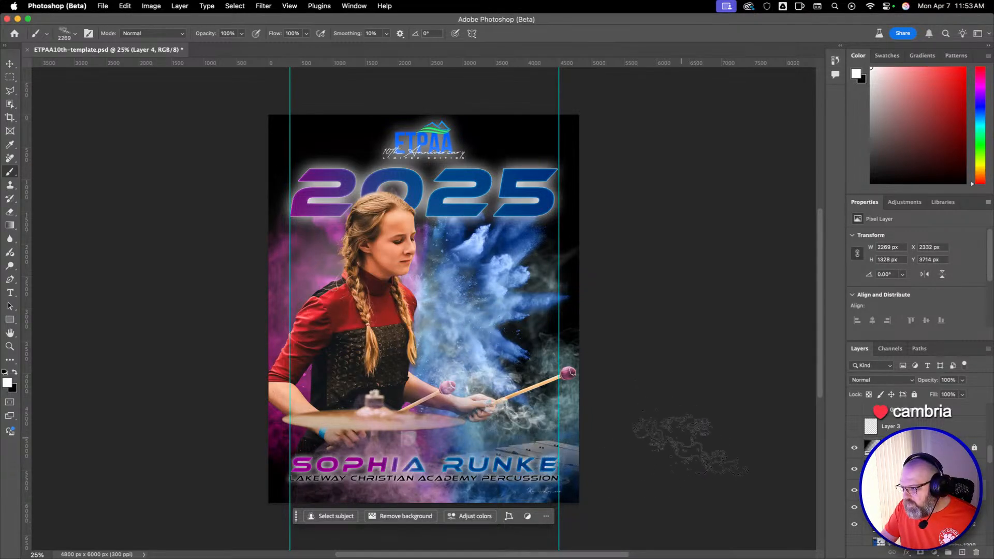
{"action": "key", "text": "super+z"}
Rotate the smoke brush tip to -143°, try a stamp over the outstretched mallet, and undo it.
{"action": "right_click", "coordinate": [517, 383]}
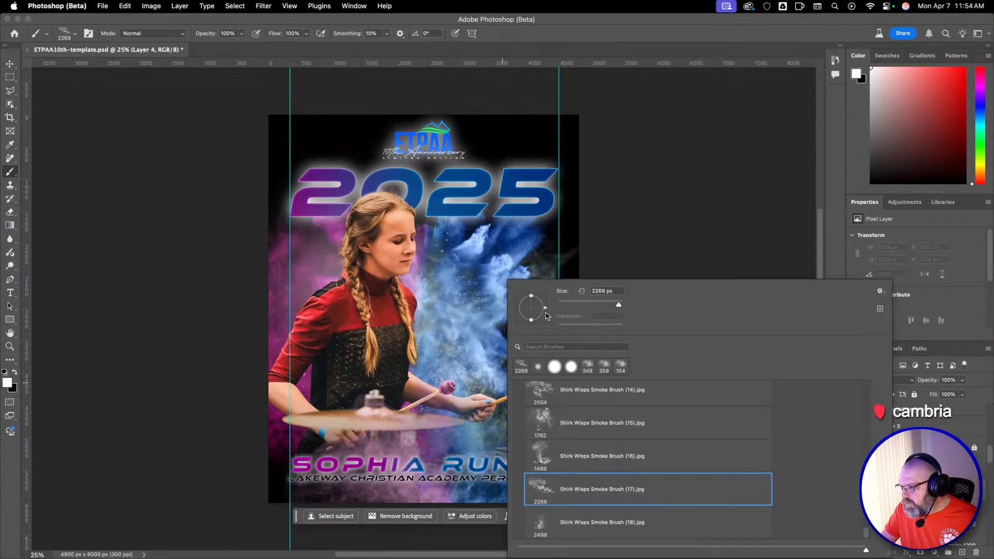
{"action": "left_click_drag", "start_coordinate": [515, 330], "coordinate": [512, 322]}
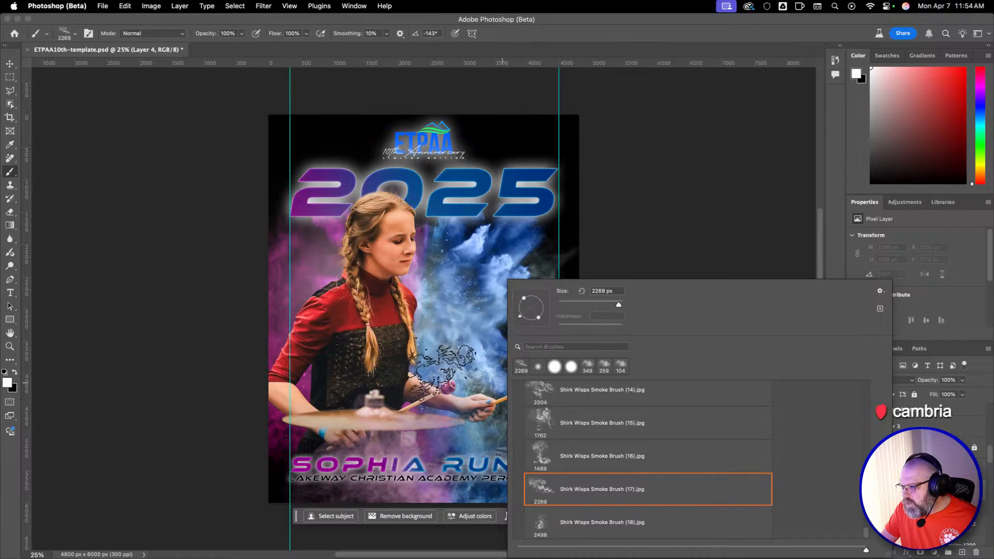
{"action": "left_click", "coordinate": [417, 371]}
{"action": "key", "text": "super+z"}
{"action": "left_click", "coordinate": [527, 395]}
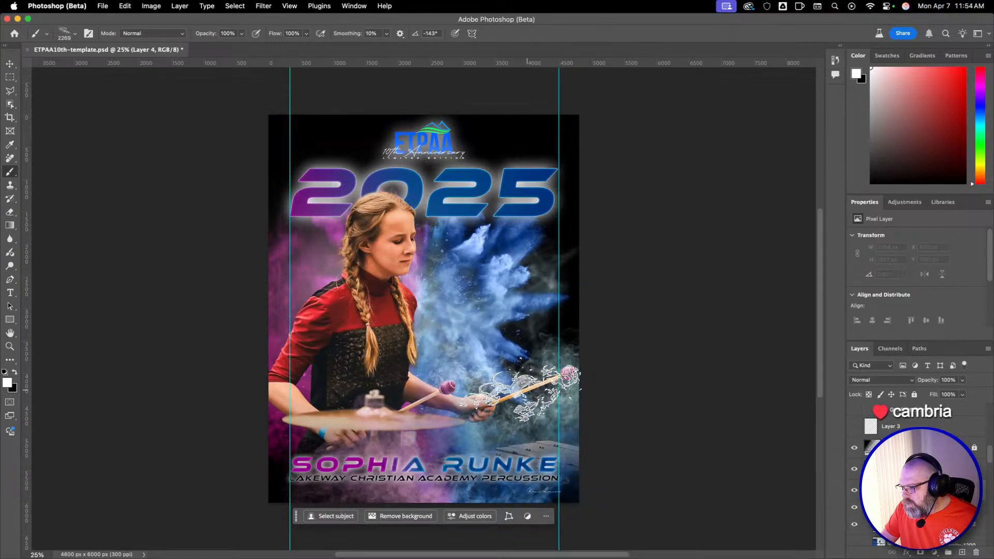
{"action": "key", "text": "super+z"}
Reduce the smoke brush to 1256 px and flatten its tip, keeping it angled at -143° to follow the mallet.
{"action": "left_click_drag", "start_coordinate": [523, 404], "coordinate": [547, 404]}
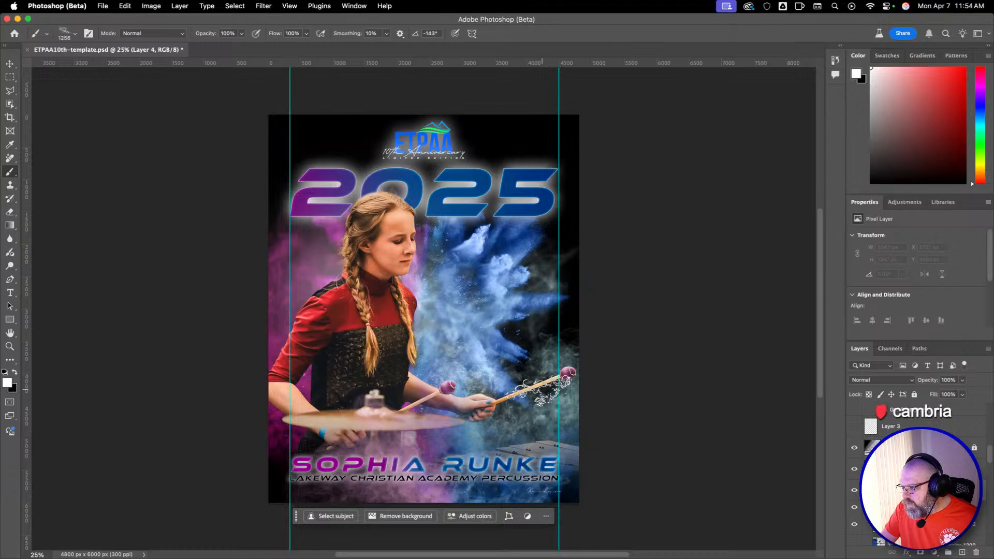
{"action": "right_click", "coordinate": [556, 391]}
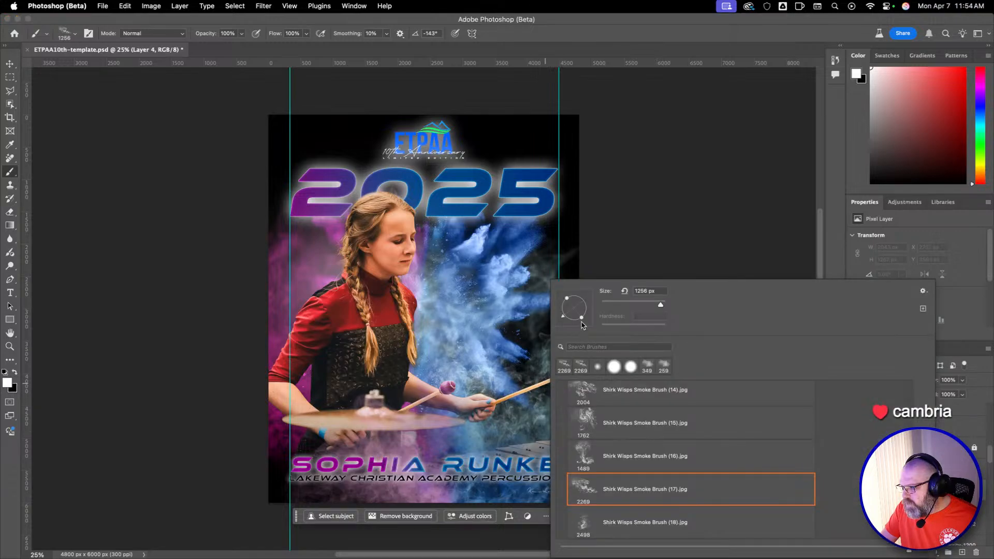
{"action": "left_click_drag", "start_coordinate": [564, 320], "coordinate": [521, 363]}
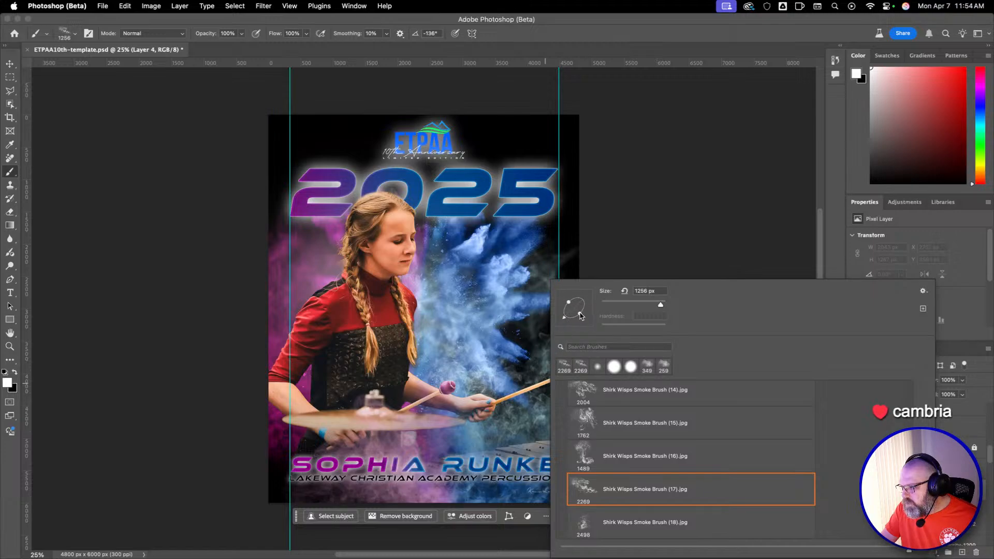
{"action": "left_click_drag", "start_coordinate": [564, 319], "coordinate": [525, 391]}
{"action": "left_click_drag", "start_coordinate": [563, 318], "coordinate": [523, 387]}
{"action": "key", "text": "Return"}
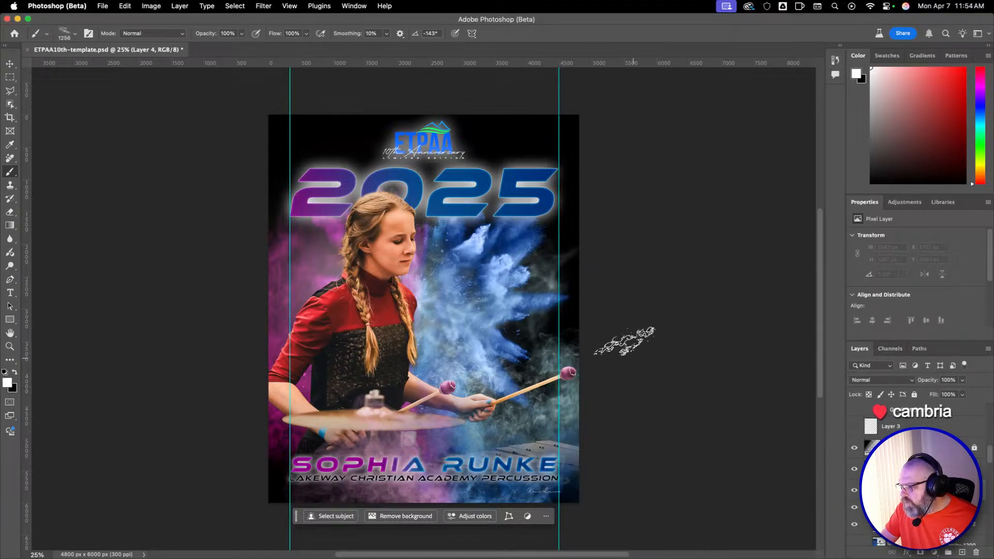
Stamp white wisps of smoke over the stick of the outstretched mallet, undoing the trial stamps in between.
{"action": "right_click", "coordinate": [572, 281]}
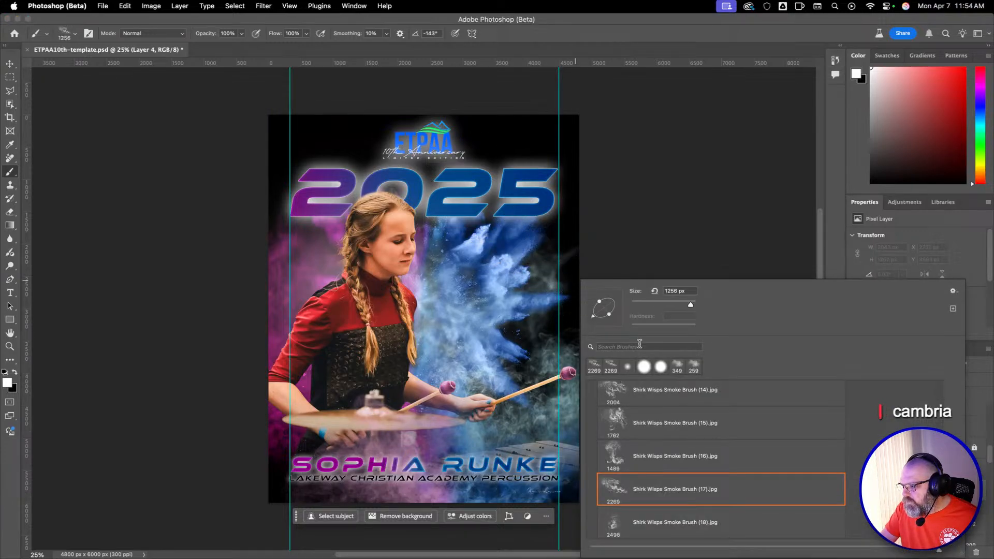
{"action": "left_click", "coordinate": [551, 385]}
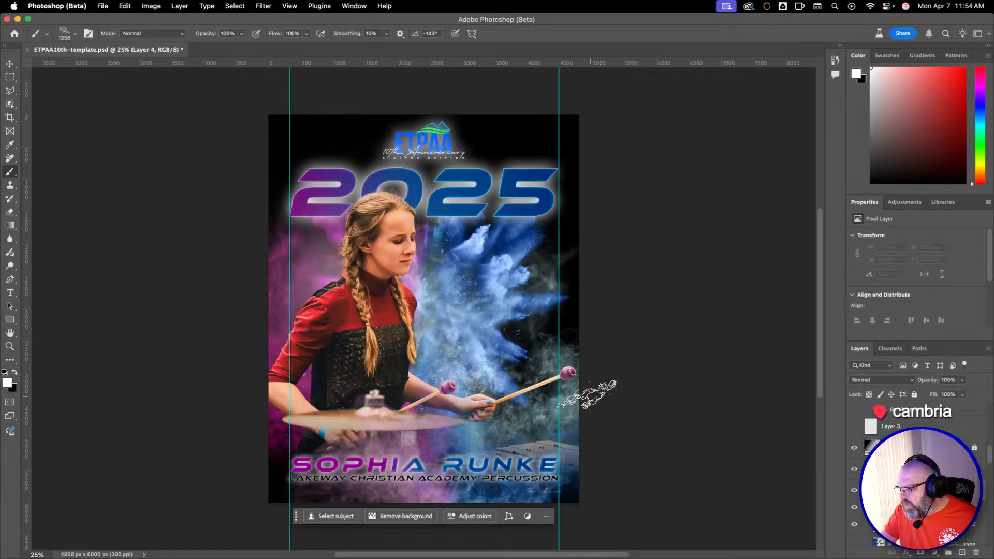
{"action": "left_click", "coordinate": [554, 379]}
{"action": "key", "text": "super+z"}
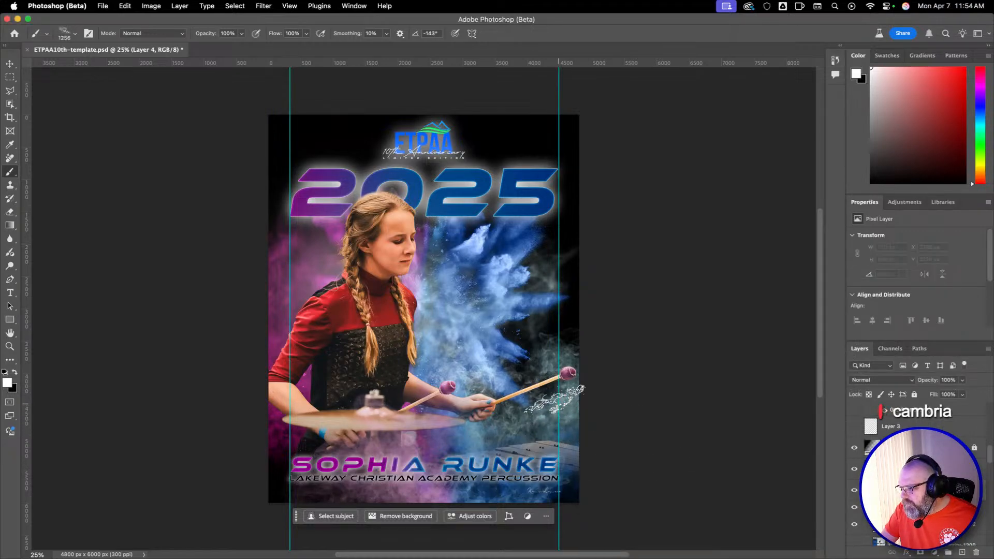
{"action": "left_click", "coordinate": [551, 380]}
{"action": "key", "text": "super+z"}
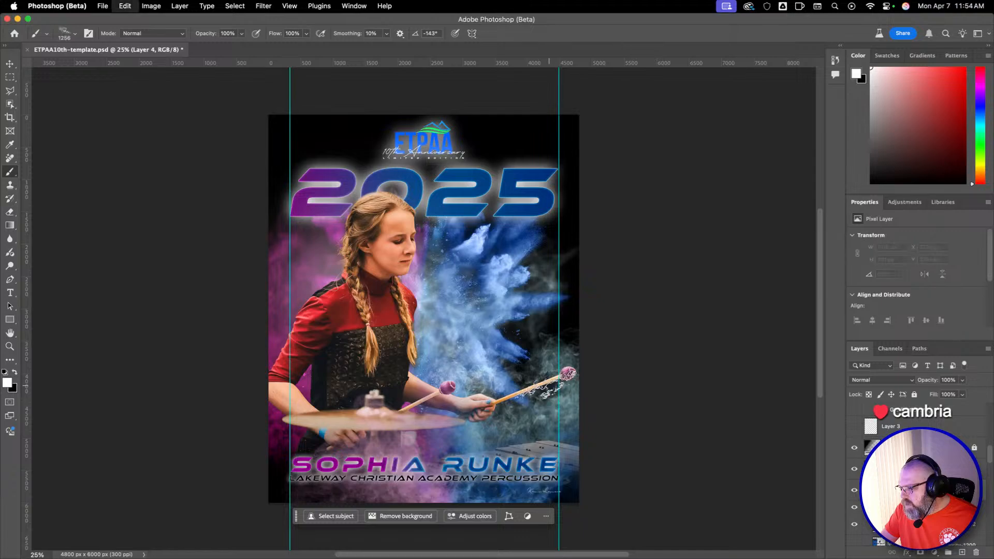
{"action": "left_click", "coordinate": [550, 381]}
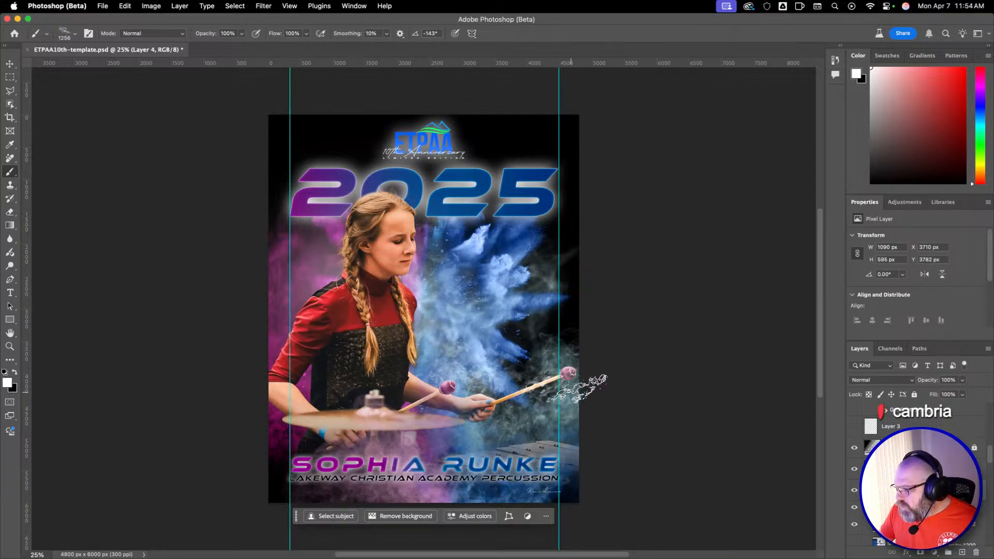
Choose the Shirk Neutral Smoke Brush (03).jpg preset at 2304 px for the Brush.
{"action": "key", "text": "z"}
{"action": "mouse_move", "coordinate": [568, 380]}
{"action": "left_mouse_down"}
{"action": "mouse_move", "coordinate": [567, 399]}
{"action": "mouse_move", "coordinate": [551, 345]}
{"action": "mouse_move", "coordinate": [571, 318]}
{"action": "left_mouse_up"}
{"action": "left_click", "coordinate": [563, 382]}
{"action": "key", "text": "b"}
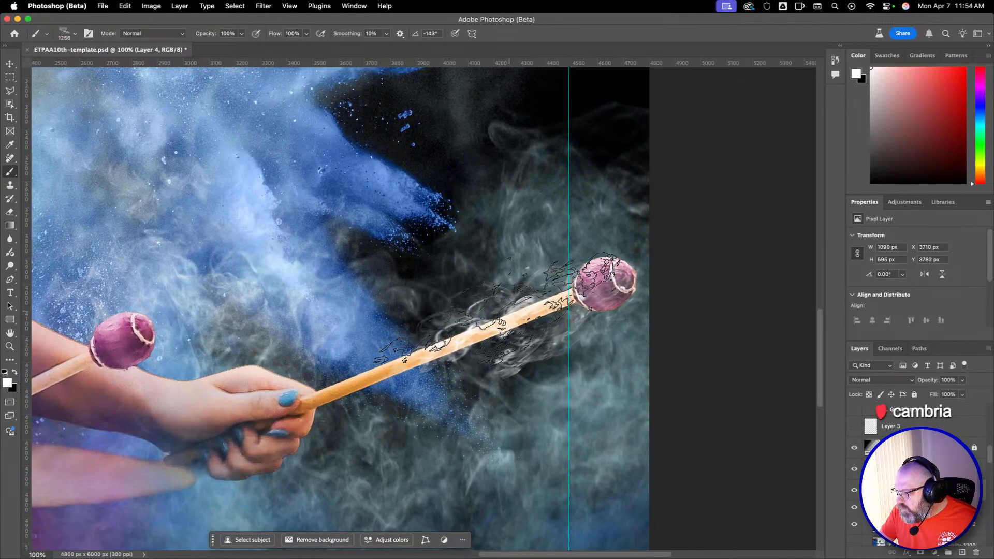
{"action": "right_click", "coordinate": [539, 327]}
{"action": "scroll", "coordinate": [675, 456], "scroll_direction": "up", "scroll_amount": 10}
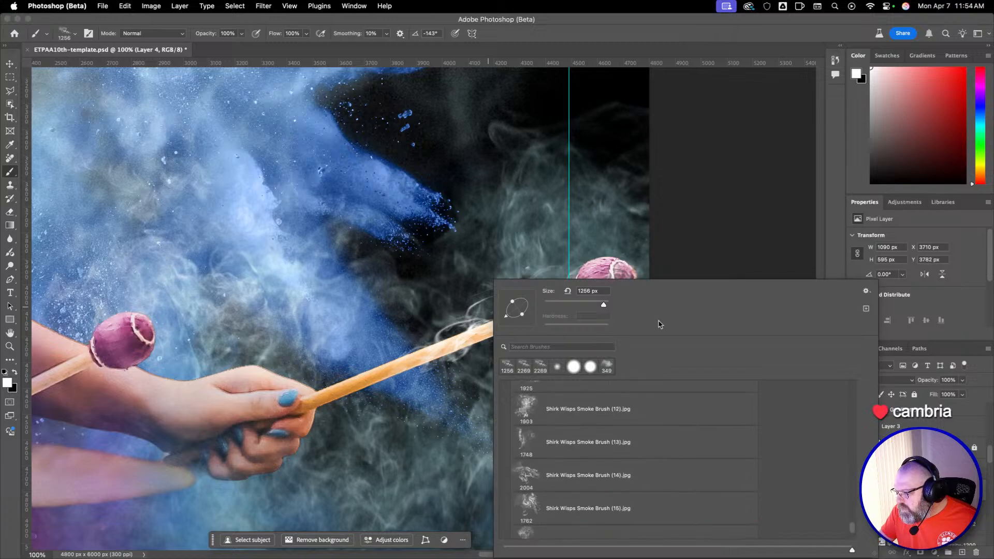
{"action": "scroll", "coordinate": [659, 459], "scroll_direction": "up", "scroll_amount": 10}
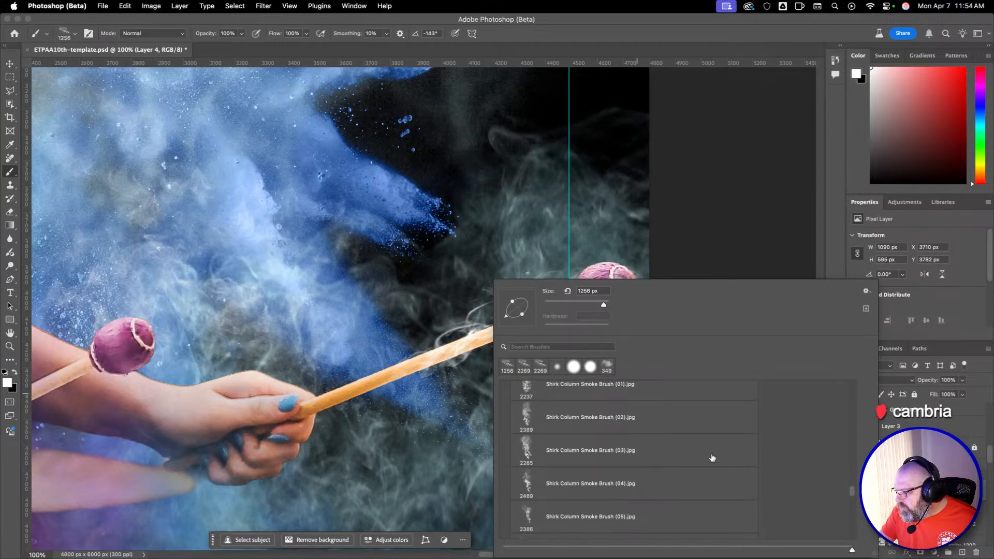
{"action": "scroll", "coordinate": [673, 453], "scroll_direction": "up", "scroll_amount": 10}
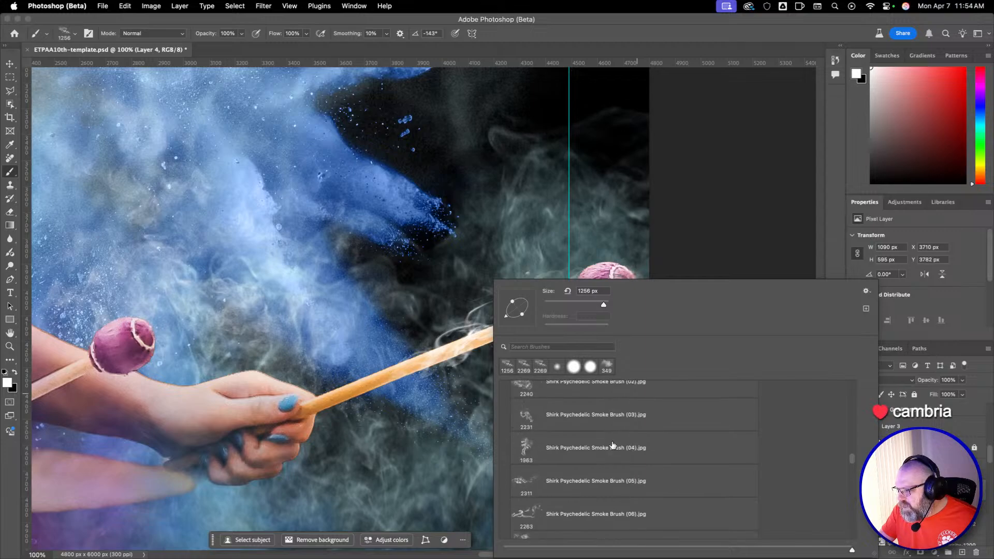
{"action": "scroll", "coordinate": [613, 446], "scroll_direction": "up", "scroll_amount": 5}
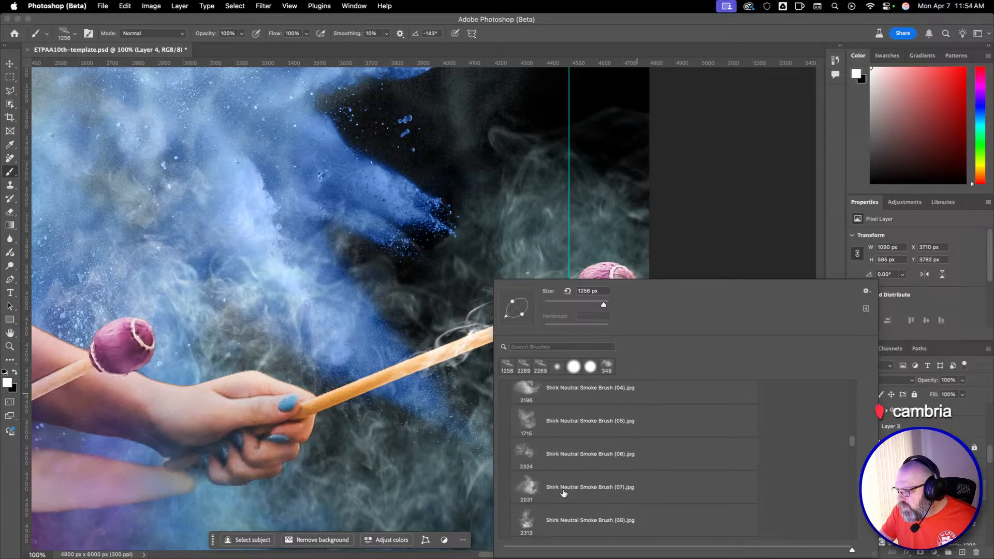
{"action": "scroll", "coordinate": [569, 440], "scroll_direction": "up", "scroll_amount": 2}
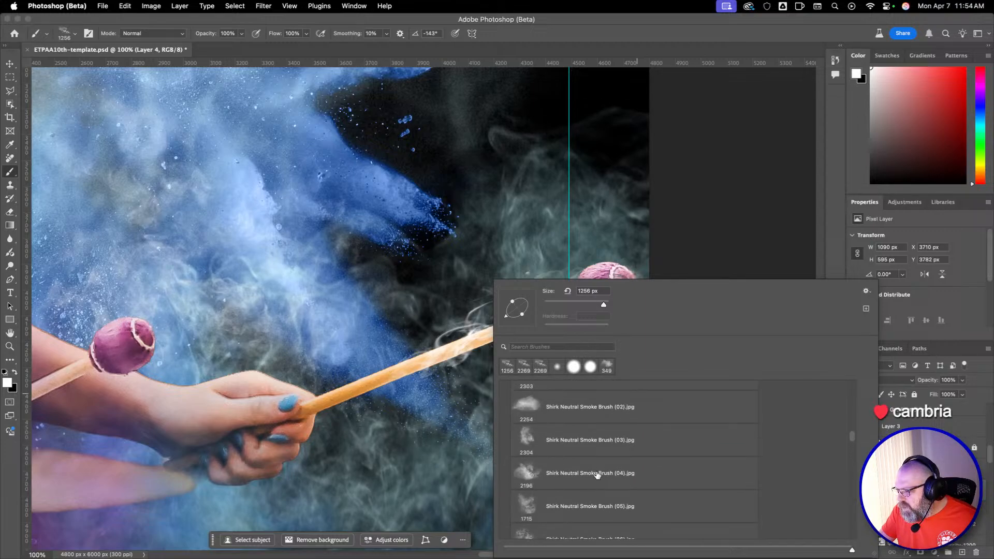
{"action": "left_click", "coordinate": [590, 411]}
{"action": "left_click", "coordinate": [552, 473]}
{"action": "left_click", "coordinate": [571, 444]}
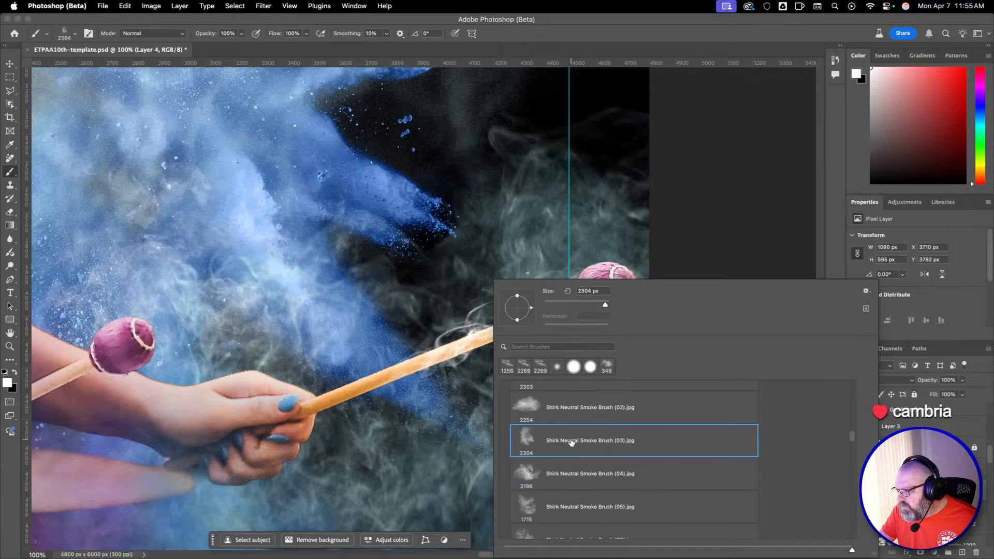
{"action": "key", "text": "Return"}
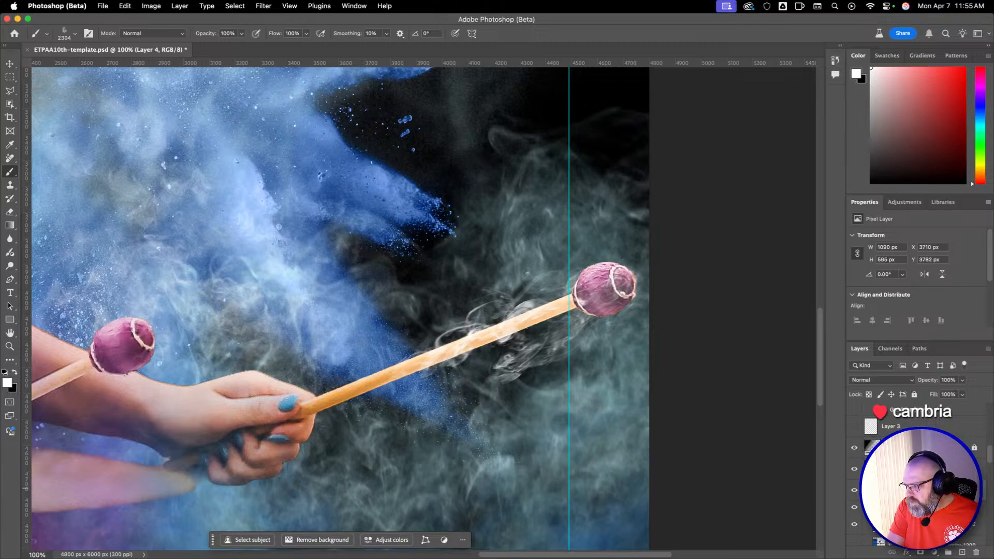
Rename the smoke layer as Smoke on right mallet and add a layer mask to it.
{"action": "key", "text": "Return"}
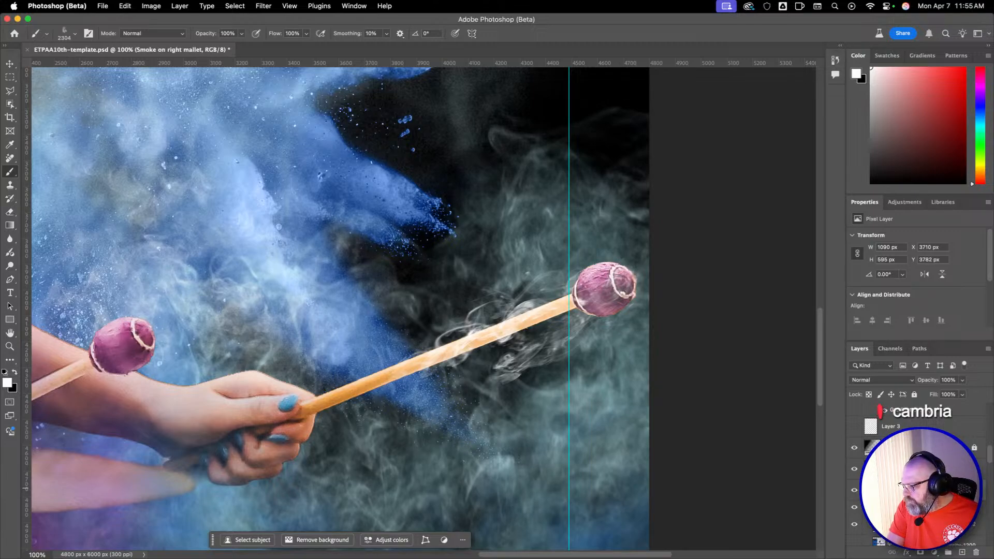
{"action": "left_click", "coordinate": [920, 553]}
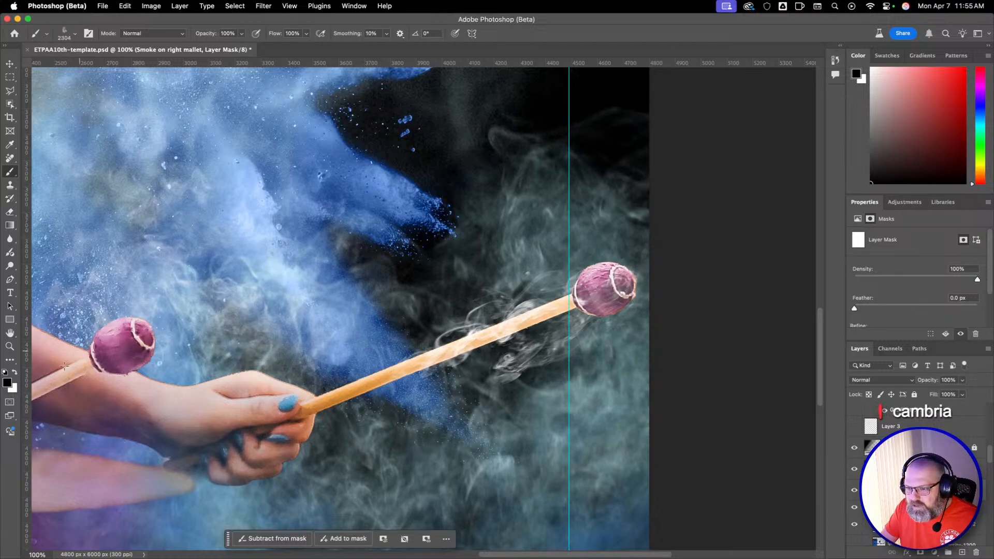
Mask the smoke off the outstretched mallet's head and stick in black, reducing the Brush to 204 px, then 132 px, and its opacity to 40%.
{"action": "mouse_move", "coordinate": [573, 291]}
{"action": "left_mouse_down"}
{"action": "mouse_move", "coordinate": [624, 292]}
{"action": "mouse_move", "coordinate": [155, 304]}
{"action": "left_mouse_up"}
{"action": "mouse_move", "coordinate": [601, 297]}
{"action": "left_mouse_down"}
{"action": "mouse_move", "coordinate": [501, 306]}
{"action": "mouse_move", "coordinate": [606, 286]}
{"action": "left_mouse_up"}
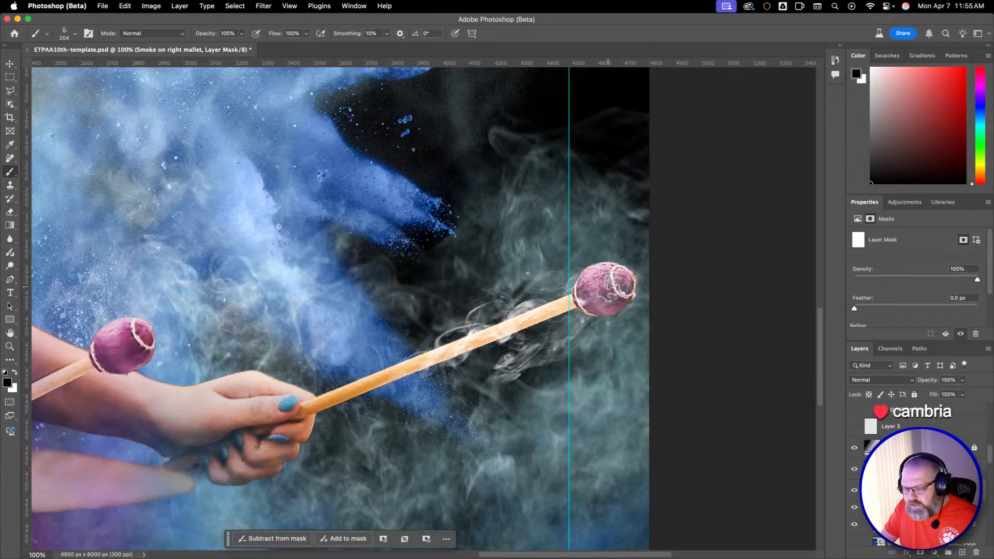
{"action": "key", "text": "4"}
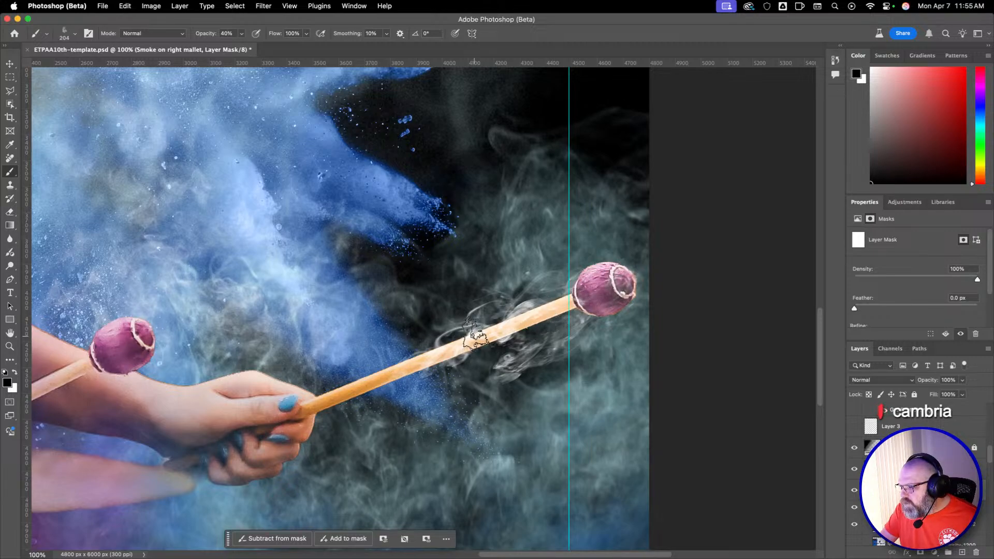
{"action": "left_click_drag", "start_coordinate": [513, 328], "coordinate": [469, 339]}
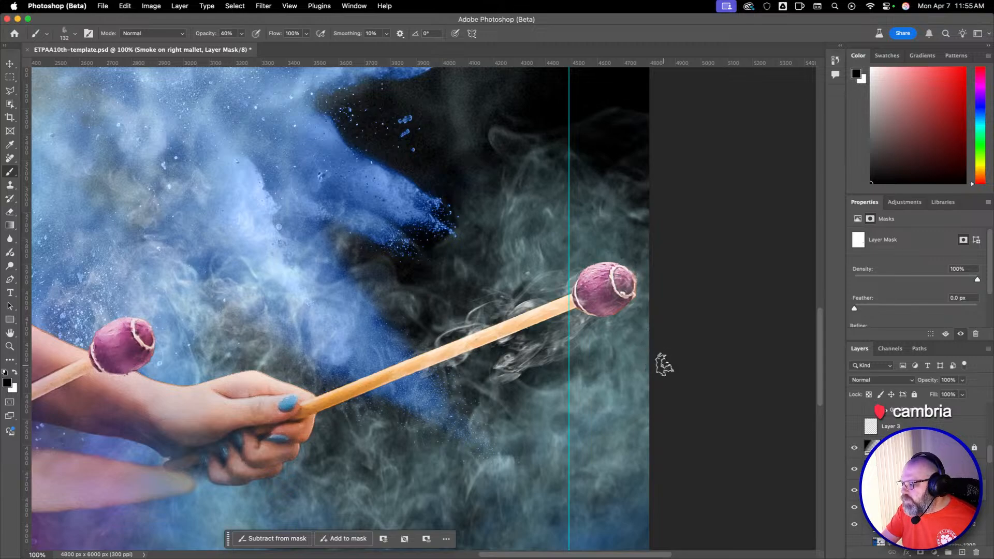
Add a new layer above the masked smoke and name it smoke on mallet head.
{"action": "left_click", "coordinate": [872, 485]}
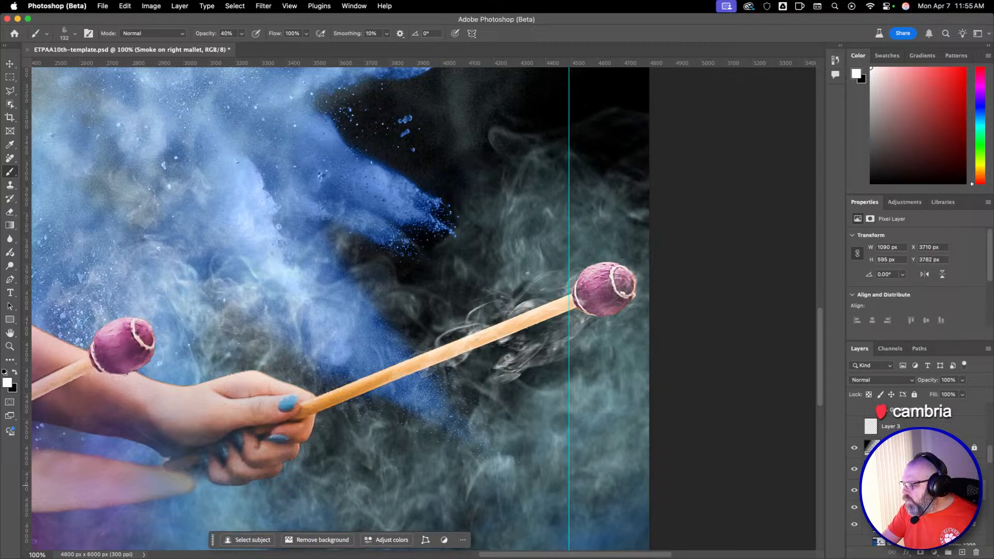
{"action": "left_click", "coordinate": [963, 552]}
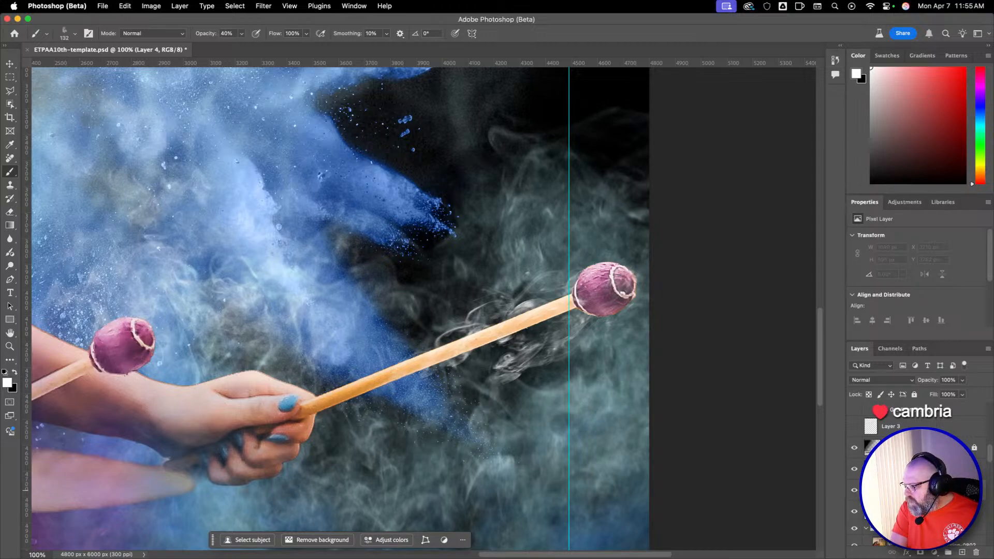
{"action": "key", "text": "Return"}
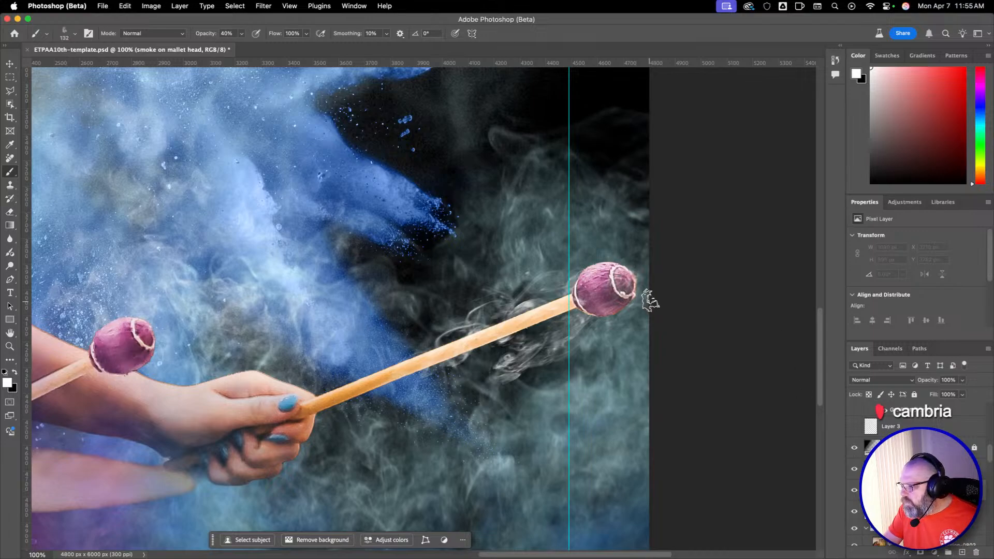
Choose the Shirk Psychedelic Smoke Brush (05).jpg preset and reduce the Brush to 1167 px.
{"action": "right_click", "coordinate": [584, 283]}
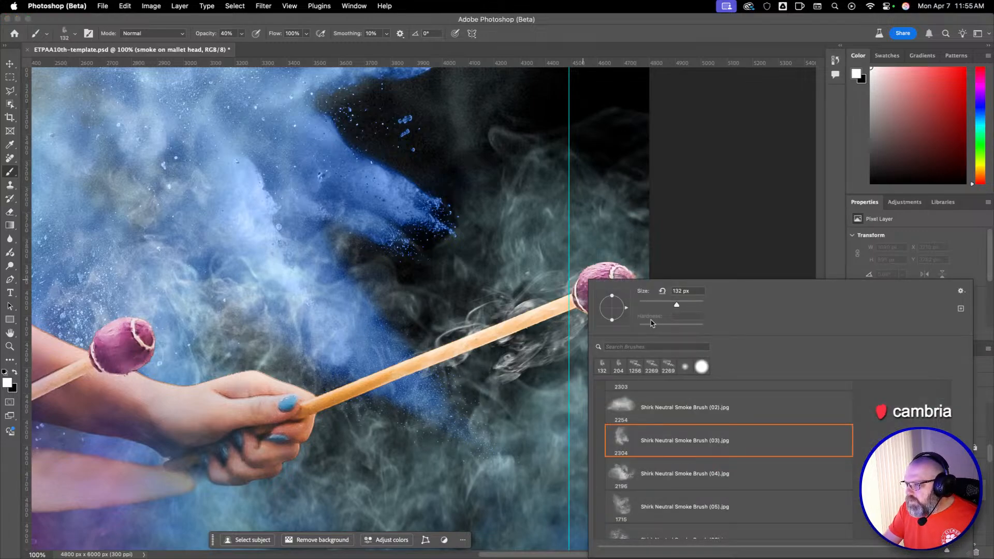
{"action": "scroll", "coordinate": [828, 493], "scroll_direction": "down", "scroll_amount": 15}
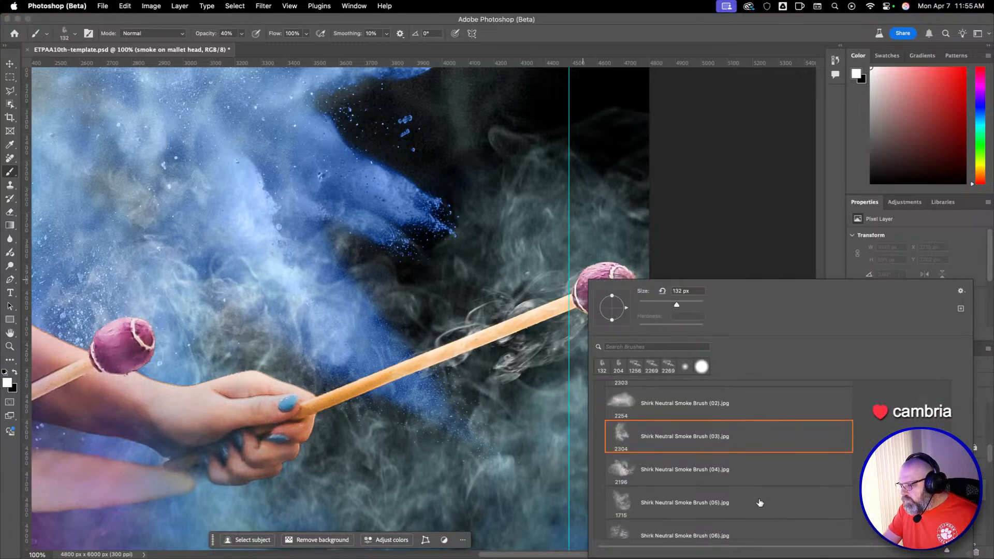
{"action": "scroll", "coordinate": [747, 505], "scroll_direction": "up", "scroll_amount": 5}
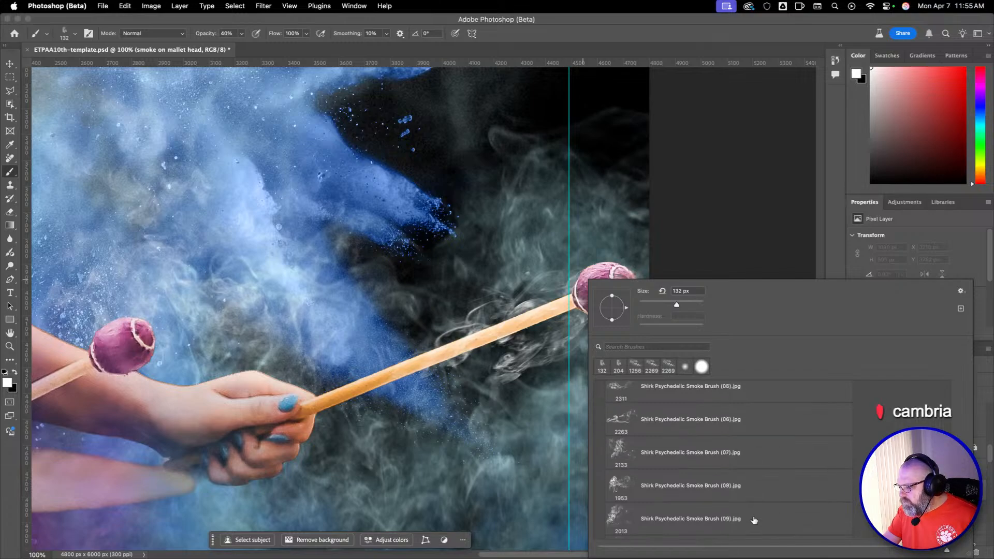
{"action": "left_click", "coordinate": [705, 479]}
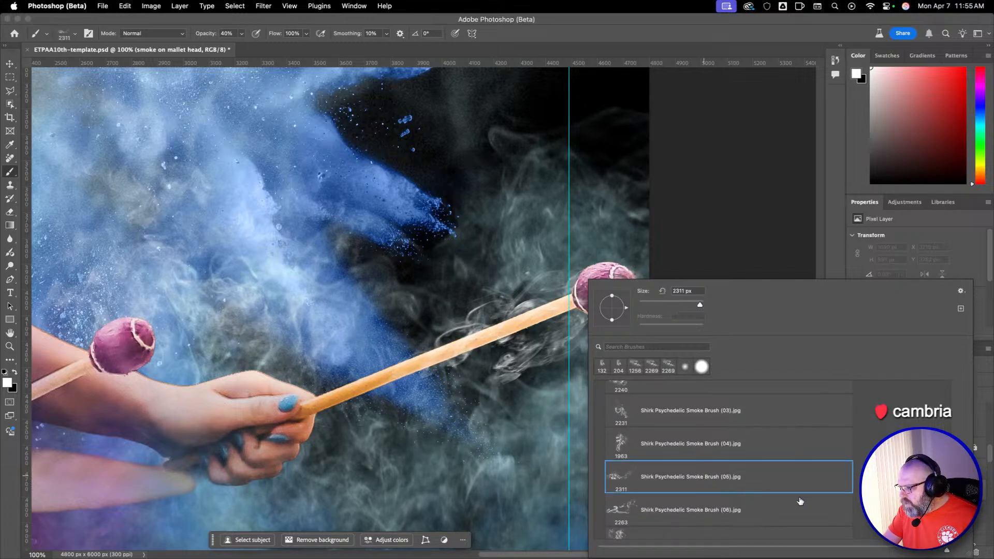
{"action": "left_click_drag", "start_coordinate": [552, 259], "coordinate": [404, 260], "text": "ctrl+alt"}
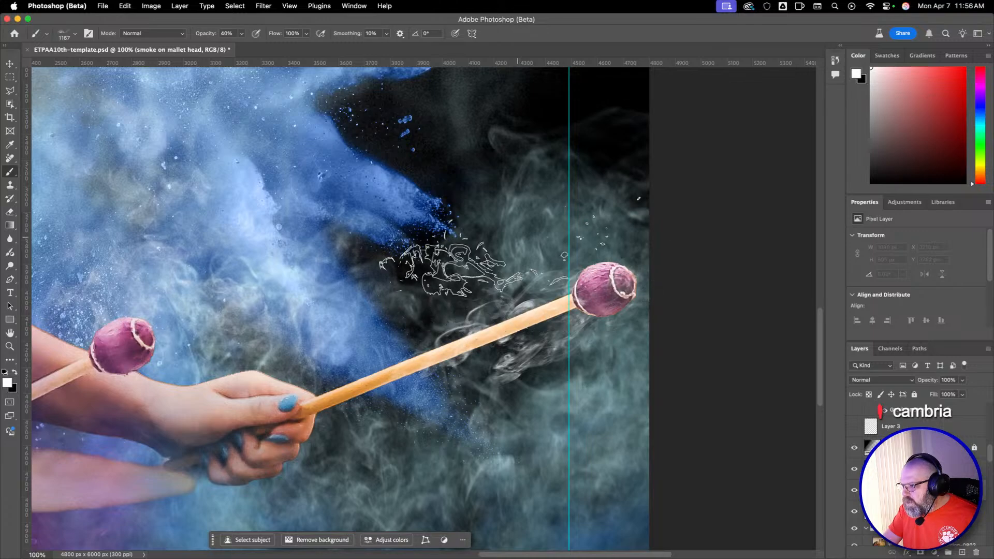
Rotate the smoke brush tip to 175° and reduce it to 1100 px.
{"action": "right_click", "coordinate": [524, 239]}
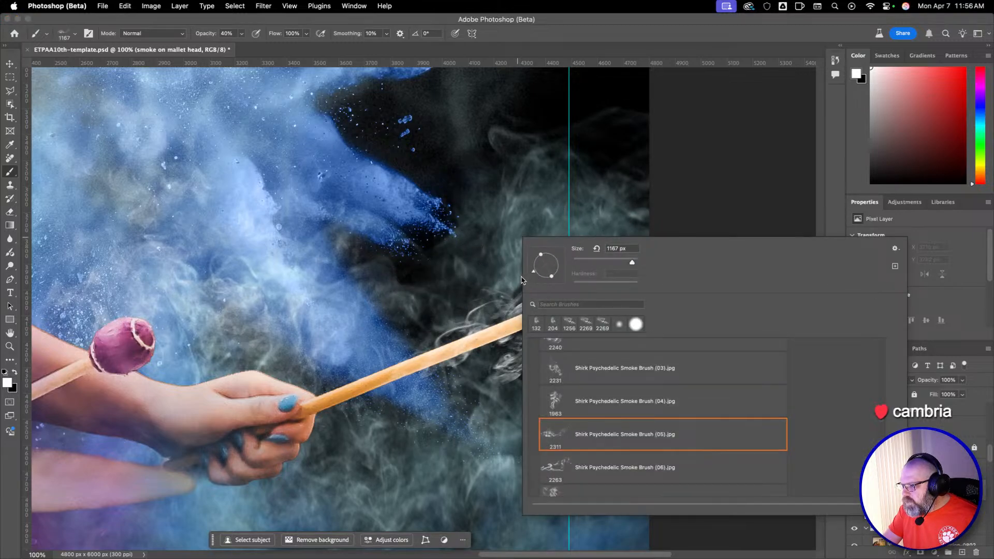
{"action": "mouse_move", "coordinate": [532, 264]}
{"action": "left_mouse_down"}
{"action": "mouse_move", "coordinate": [544, 276]}
{"action": "mouse_move", "coordinate": [532, 264]}
{"action": "left_mouse_up"}
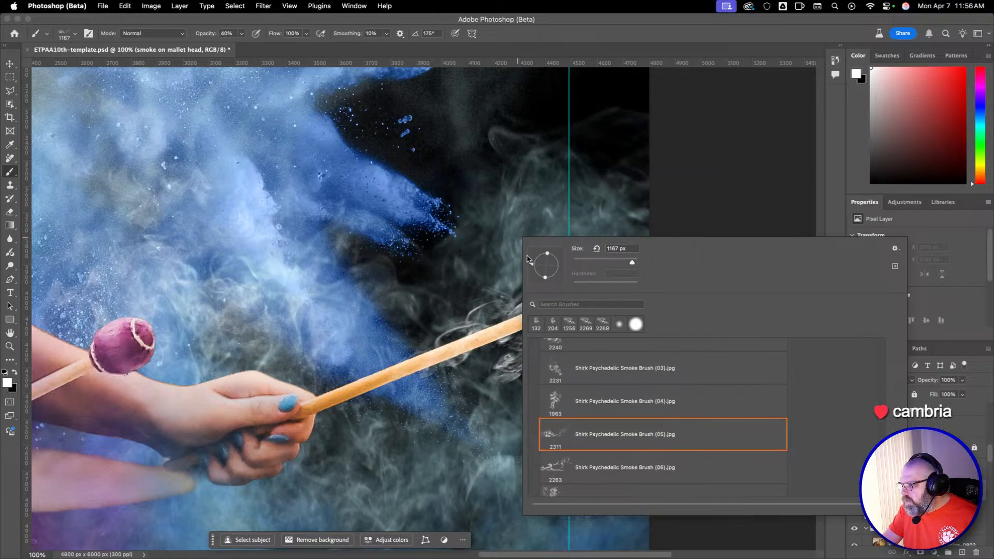
{"action": "left_click_drag", "start_coordinate": [444, 231], "coordinate": [417, 234]}
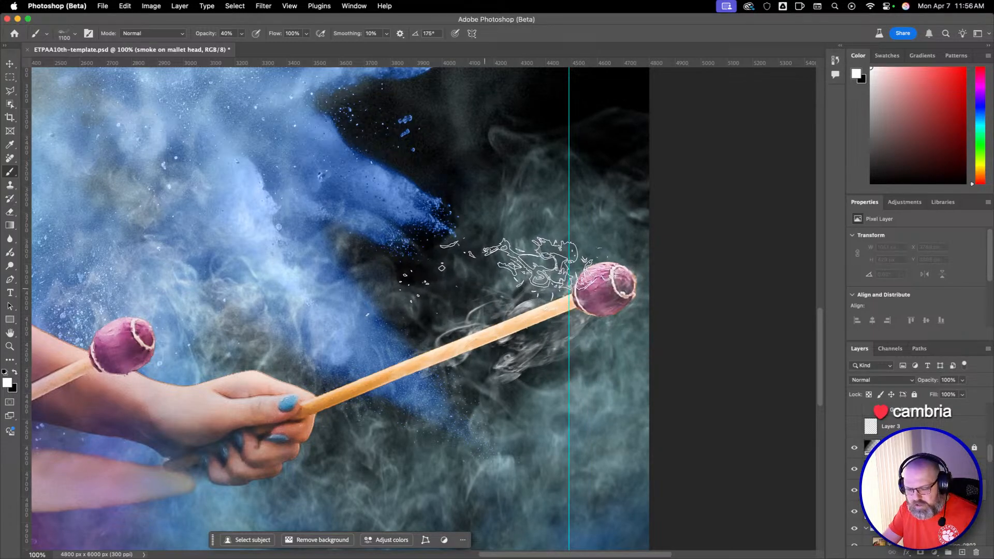
Stamp smoke around the outstretched mallet's head at 100% opacity, undoing the trial stamp and enlarging the Brush to 1154 px.
{"action": "left_click", "coordinate": [544, 272]}
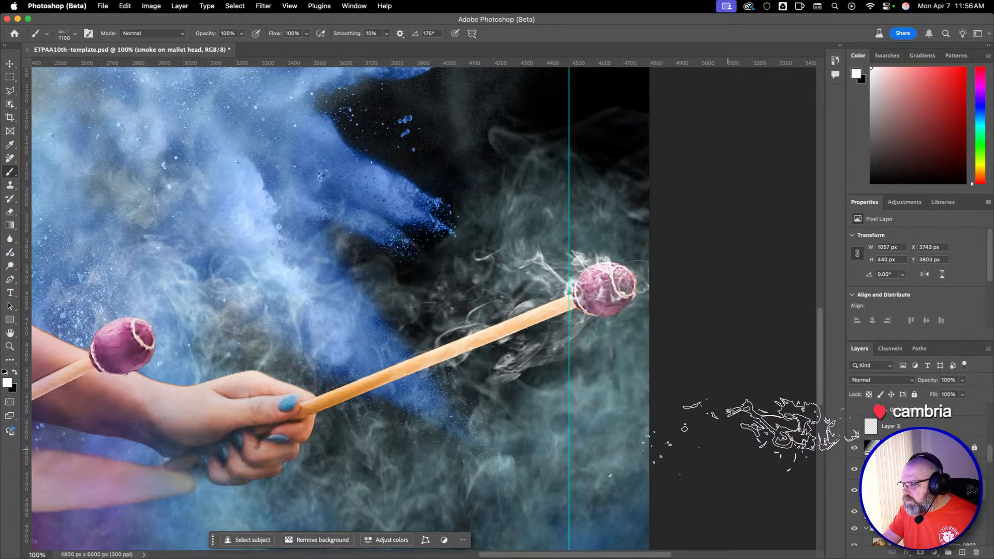
{"action": "key", "text": "super+z"}
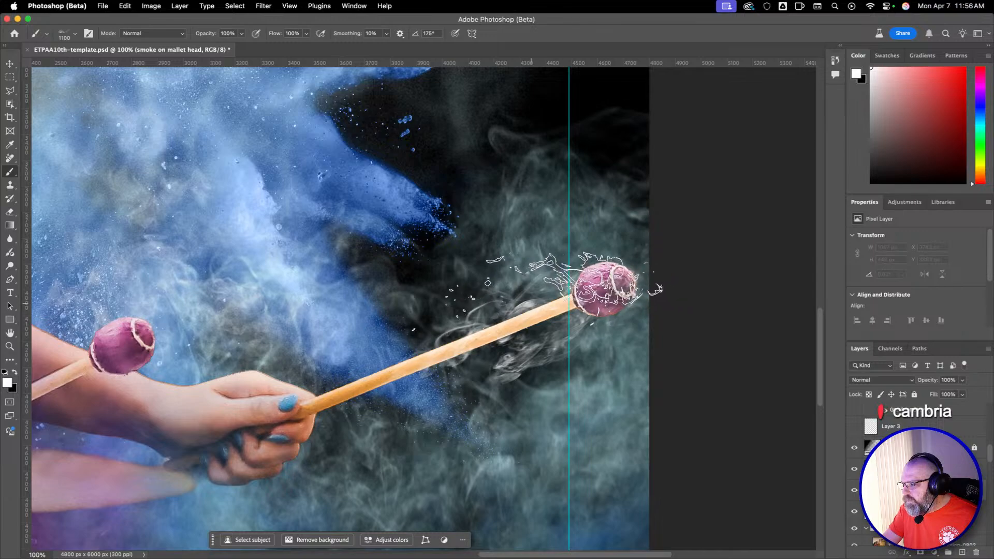
{"action": "left_click", "coordinate": [524, 299]}
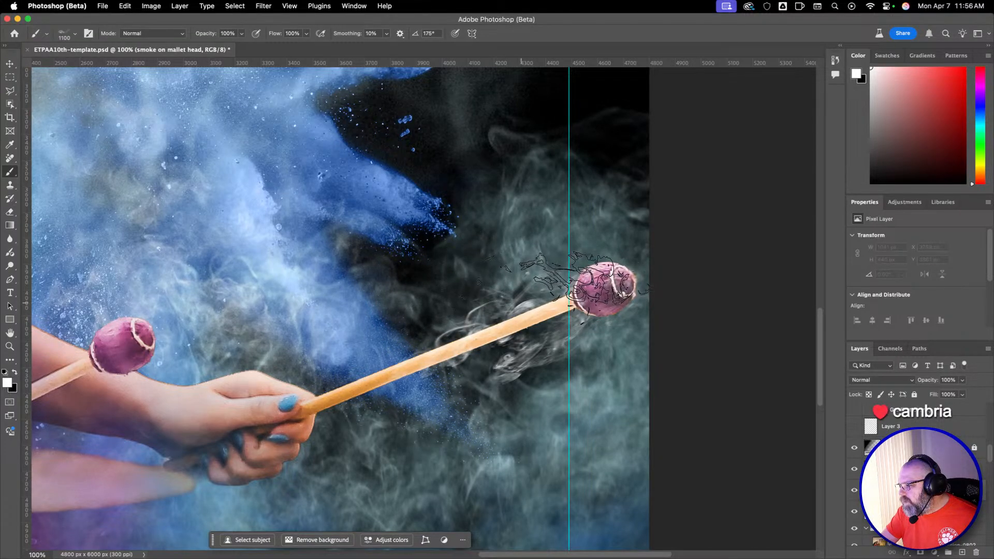
{"action": "mouse_move", "coordinate": [519, 305]}
{"action": "left_mouse_down"}
{"action": "mouse_move", "coordinate": [510, 305]}
{"action": "mouse_move", "coordinate": [530, 306]}
{"action": "mouse_move", "coordinate": [508, 305]}
{"action": "mouse_move", "coordinate": [596, 321]}
{"action": "left_mouse_up"}
{"action": "left_click", "coordinate": [523, 302]}
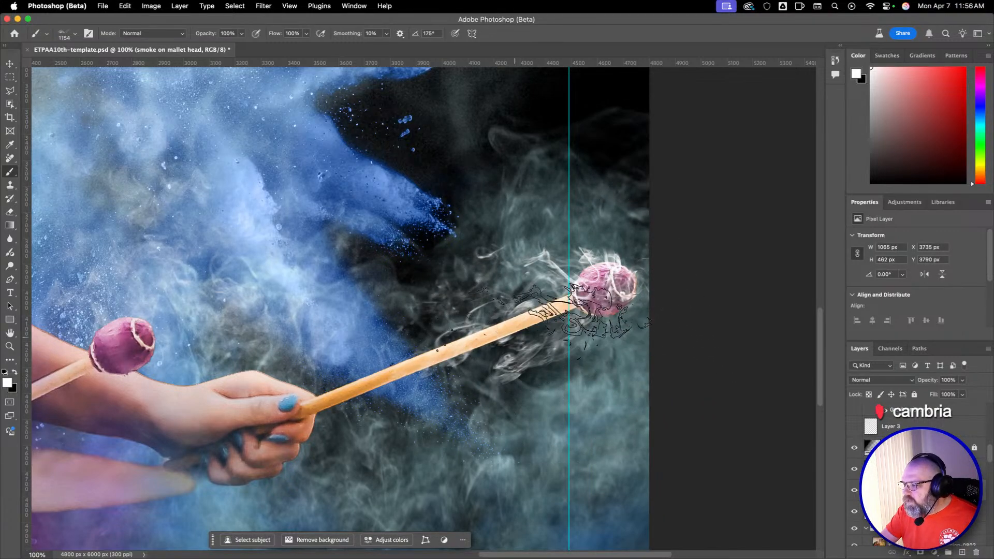
Choose the Shirk Neutral Smoke Brush (01).jpg preset for the Brush.
{"action": "right_click", "coordinate": [515, 337]}
{"action": "scroll", "coordinate": [691, 414], "scroll_direction": "down", "scroll_amount": 10}
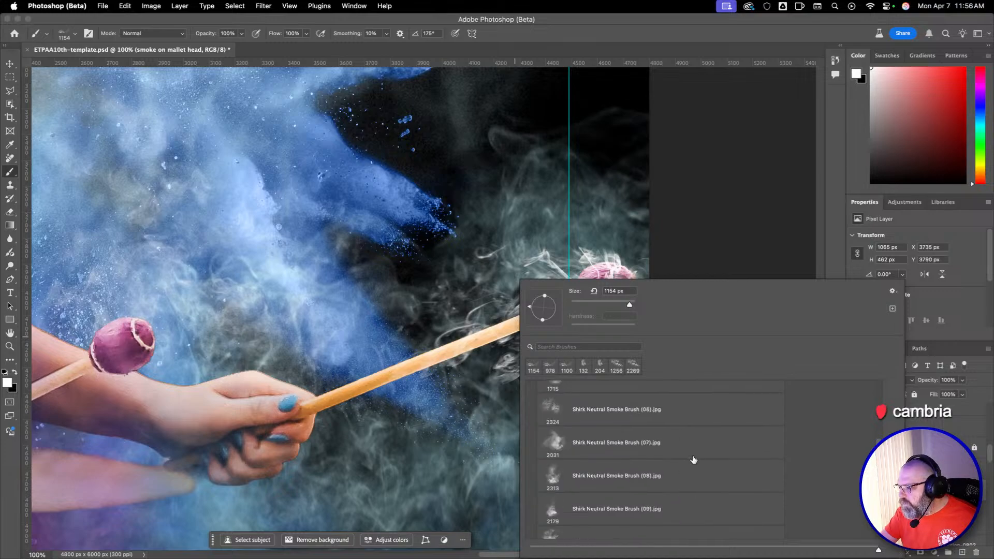
{"action": "scroll", "coordinate": [655, 411], "scroll_direction": "up", "scroll_amount": 3}
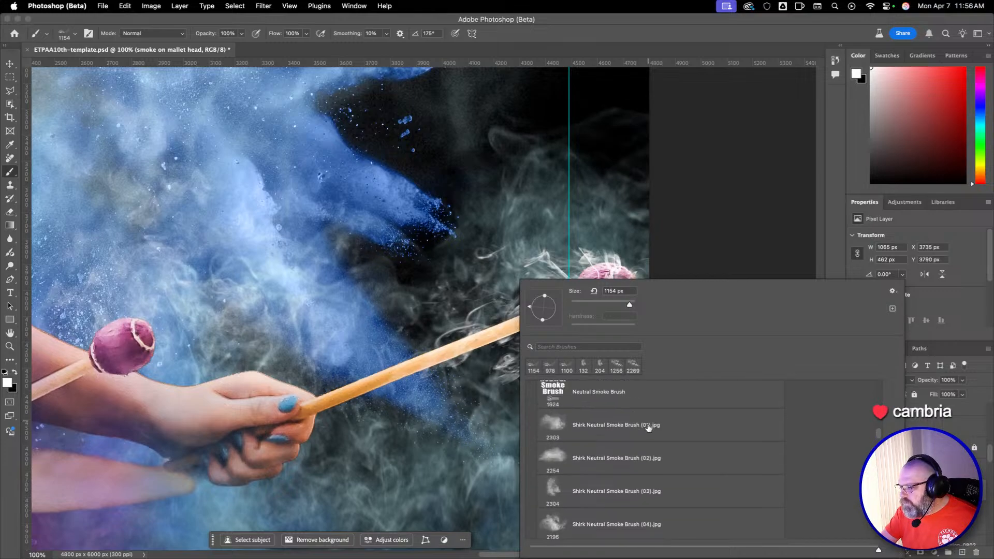
{"action": "left_click", "coordinate": [636, 433]}
{"action": "key", "text": "Return"}
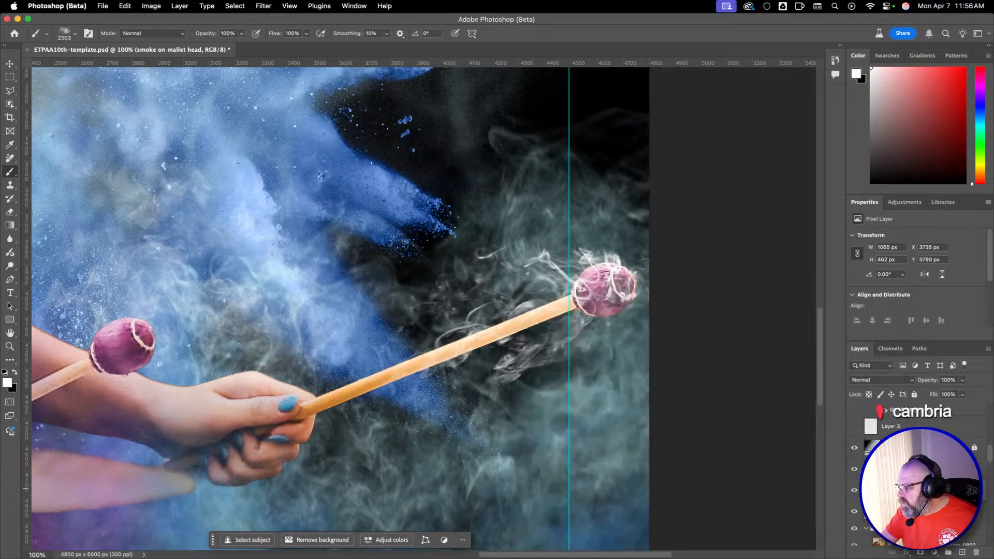
Add a layer mask to the smoke on mallet head layer and fade its smoke with a 212 px black Brush at 30% opacity.
{"action": "left_click", "coordinate": [921, 552]}
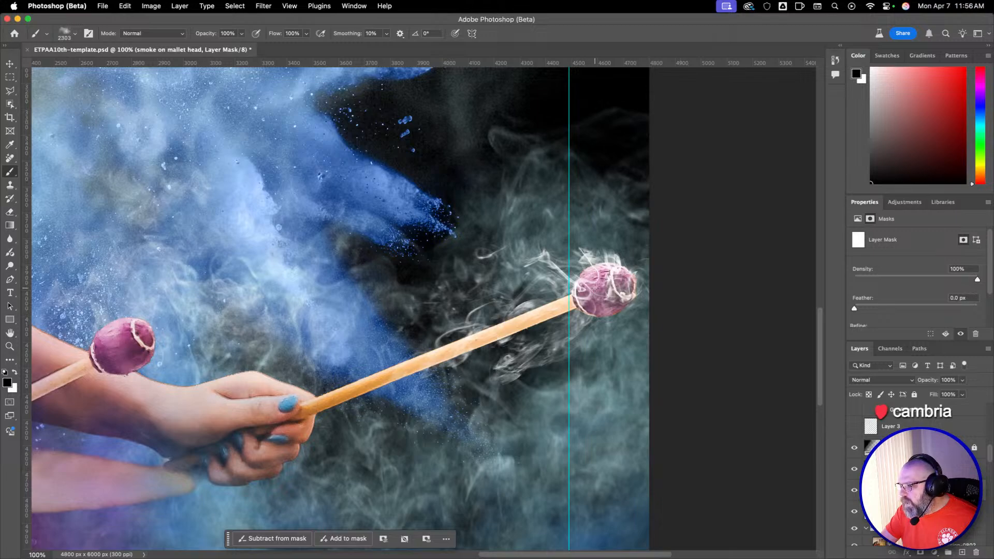
{"action": "left_click_drag", "start_coordinate": [575, 274], "coordinate": [312, 280]}
{"action": "left_click_drag", "start_coordinate": [625, 296], "coordinate": [344, 290]}
{"action": "key", "text": "3"}
{"action": "left_click_drag", "start_coordinate": [601, 290], "coordinate": [580, 290]}
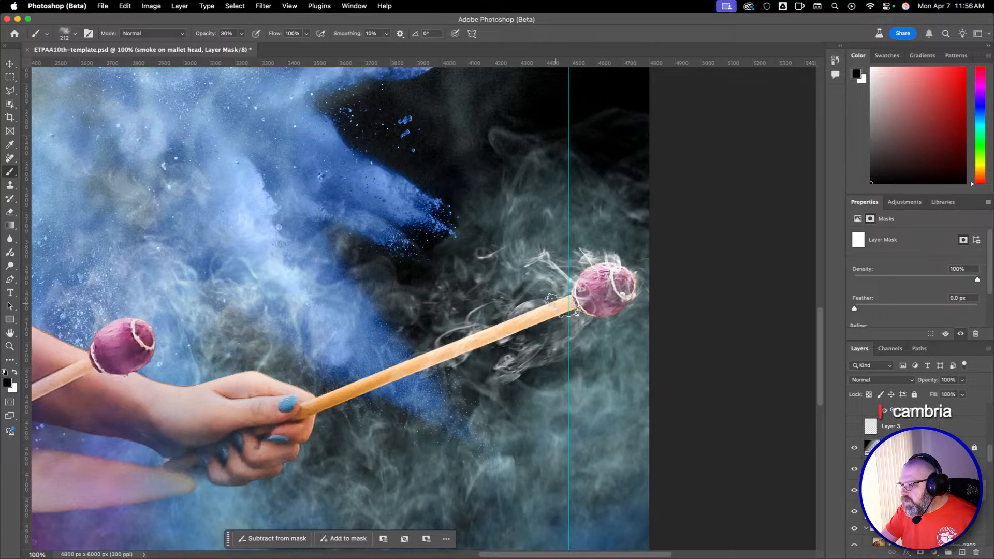
Fade the smoke below the outstretched mallet's head on the Smoke on right mallet layer's mask at 30% opacity, then reselect the layer's pixels.
{"action": "left_click_drag", "start_coordinate": [559, 310], "coordinate": [566, 305]}
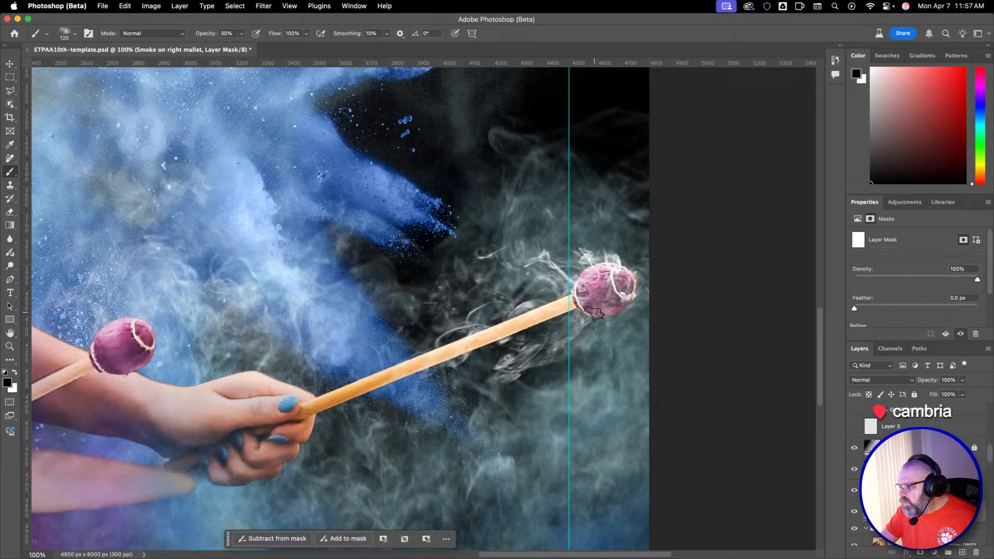
{"action": "mouse_move", "coordinate": [577, 338]}
{"action": "left_mouse_down"}
{"action": "mouse_move", "coordinate": [607, 328]}
{"action": "mouse_move", "coordinate": [507, 370]}
{"action": "mouse_move", "coordinate": [572, 332]}
{"action": "mouse_move", "coordinate": [526, 361]}
{"action": "mouse_move", "coordinate": [493, 363]}
{"action": "mouse_move", "coordinate": [565, 349]}
{"action": "mouse_move", "coordinate": [600, 328]}
{"action": "mouse_move", "coordinate": [491, 377]}
{"action": "mouse_move", "coordinate": [528, 374]}
{"action": "mouse_move", "coordinate": [590, 321]}
{"action": "left_mouse_up"}
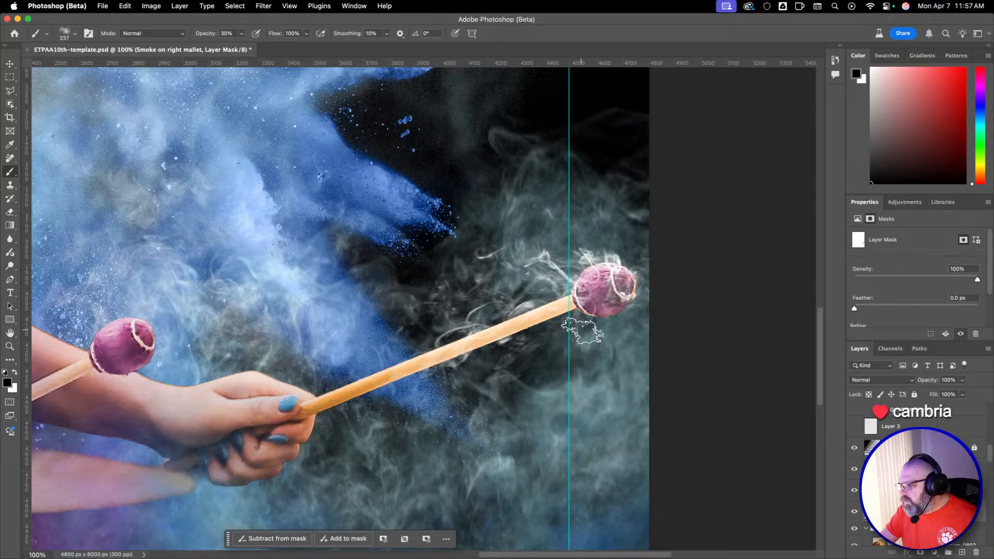
{"action": "left_click", "coordinate": [871, 512]}
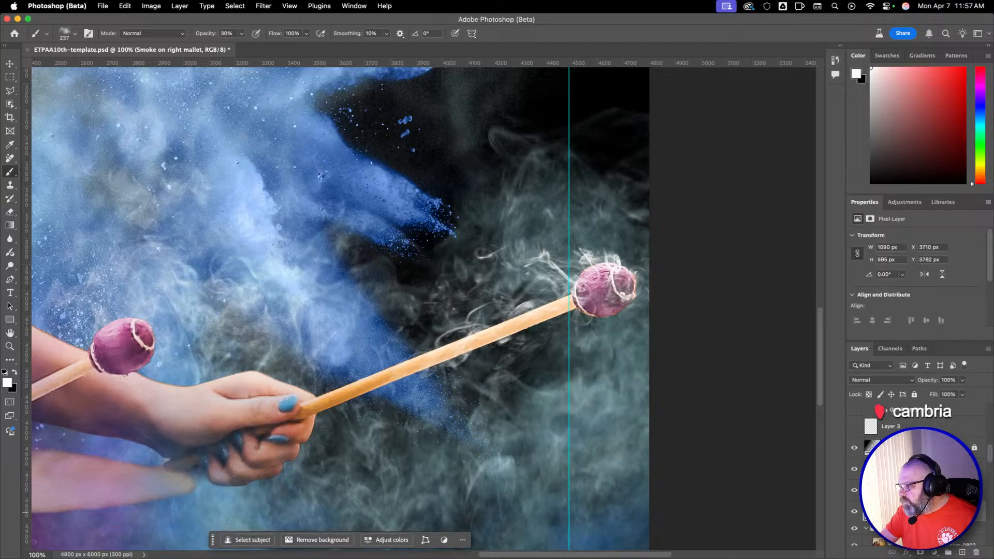
Add a new layer above the smoke on mallet head layer.
{"action": "key", "text": "z"}
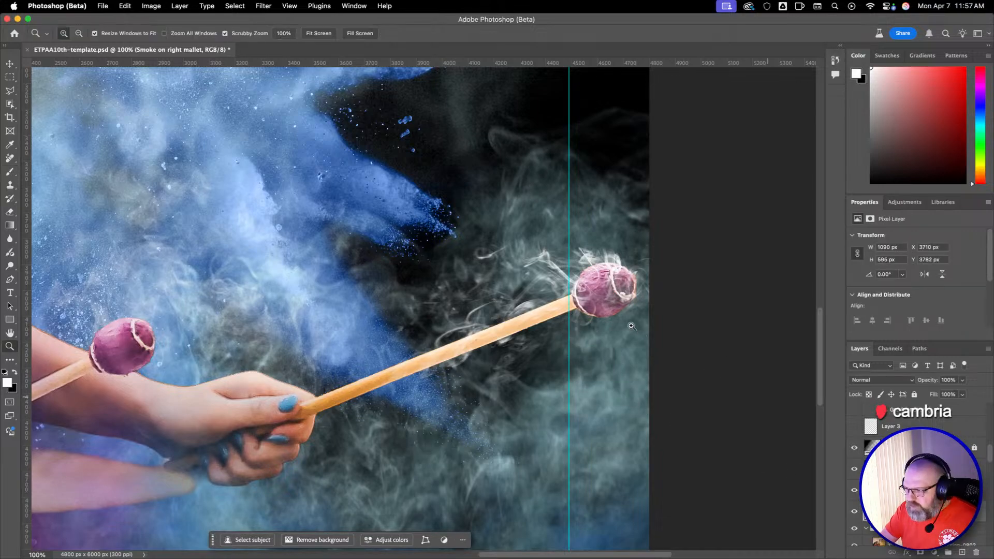
{"action": "left_click", "coordinate": [613, 322], "text": "alt"}
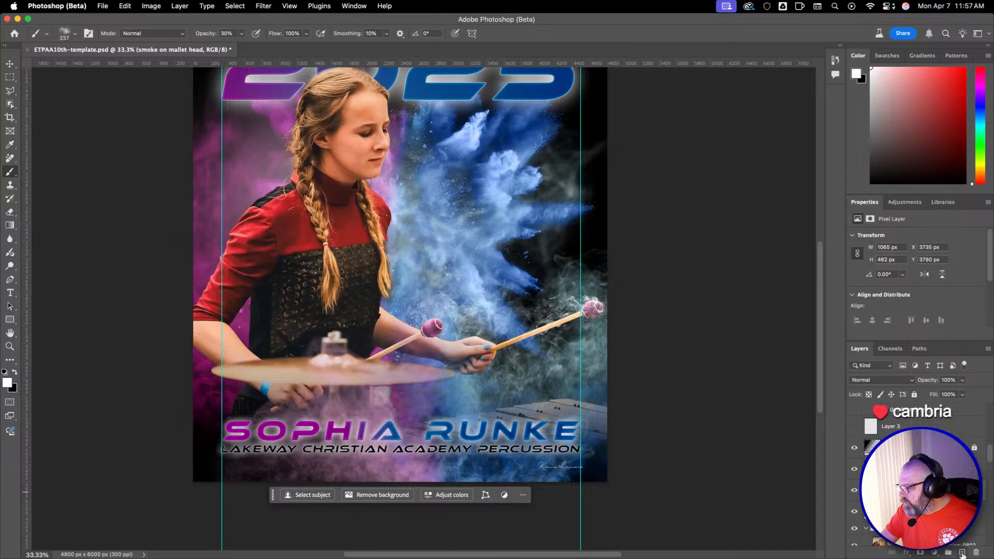
{"action": "left_click", "coordinate": [962, 554]}
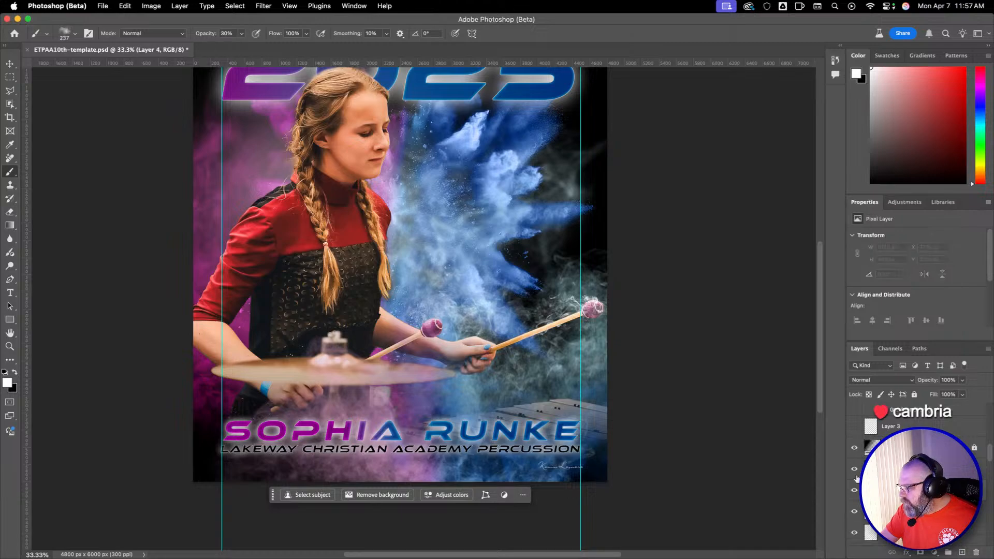
Choose the Shirk Psychedelic Smoke Brush (03).jpg preset for smoke on the left mallet.
{"action": "left_click", "coordinate": [426, 332], "text": "super"}
{"action": "left_click", "coordinate": [406, 332], "text": "super"}
{"action": "left_click", "coordinate": [401, 333], "text": "super"}
{"action": "left_click_drag", "start_coordinate": [402, 333], "coordinate": [495, 302]}
{"action": "right_click", "coordinate": [589, 272]}
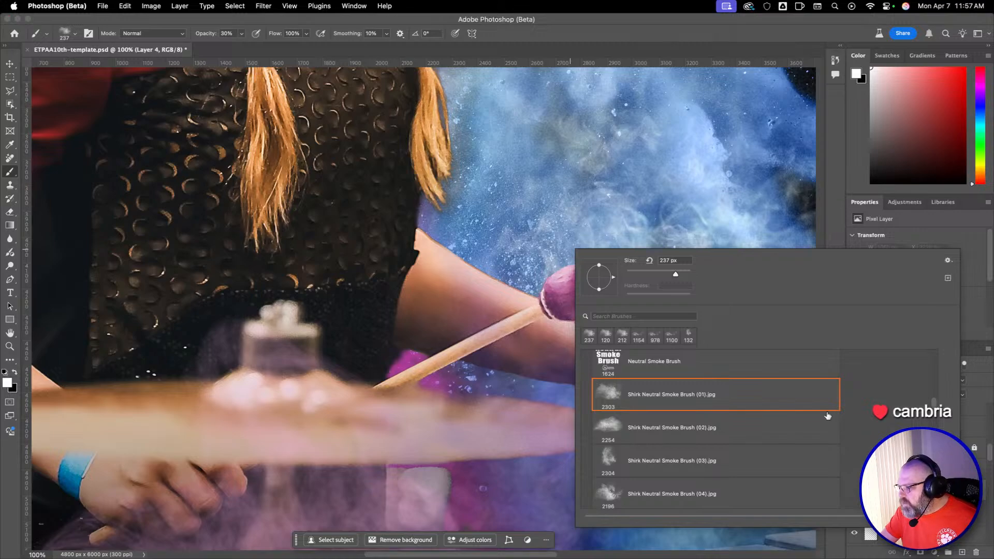
{"action": "scroll", "coordinate": [827, 416], "scroll_direction": "down", "scroll_amount": 10}
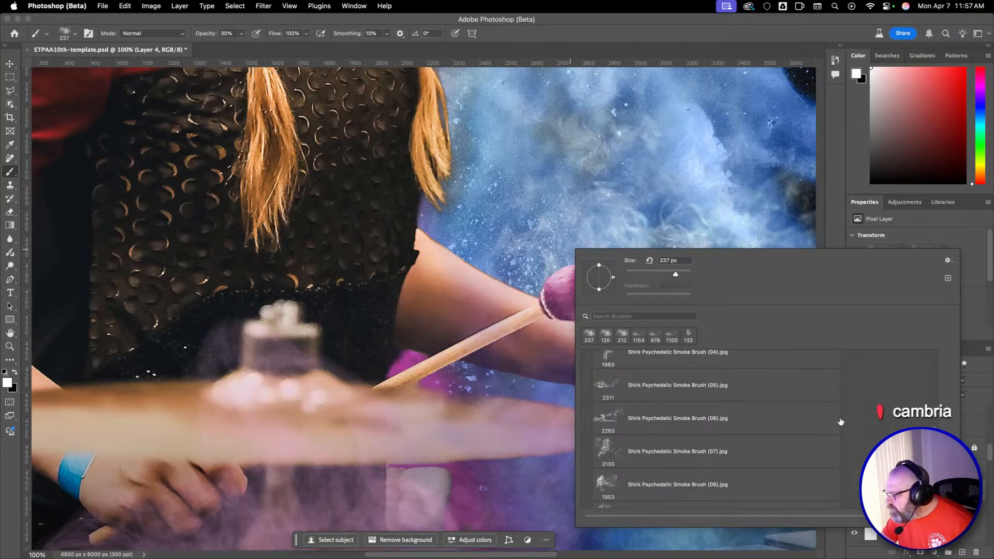
{"action": "scroll", "coordinate": [840, 422], "scroll_direction": "up", "scroll_amount": 1}
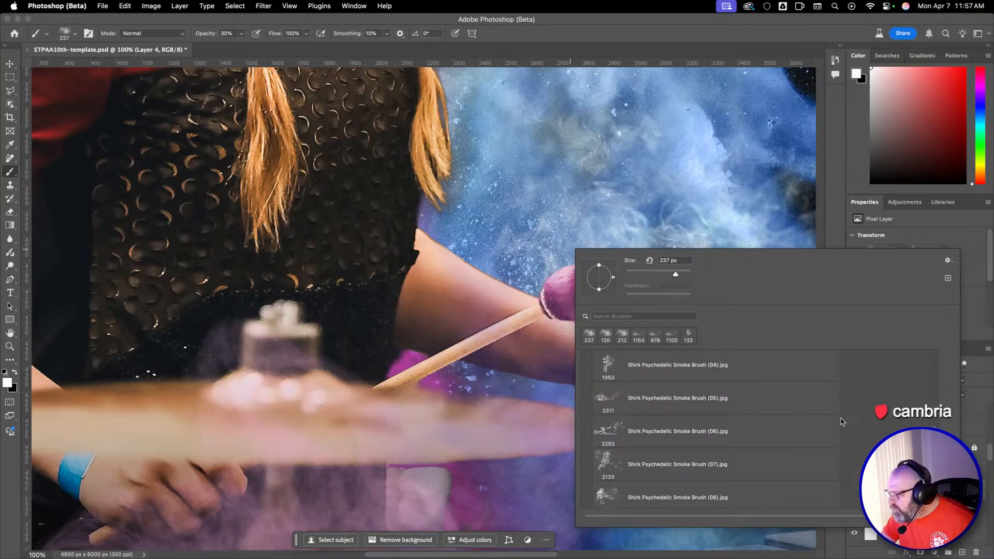
{"action": "scroll", "coordinate": [839, 417], "scroll_direction": "up", "scroll_amount": 6}
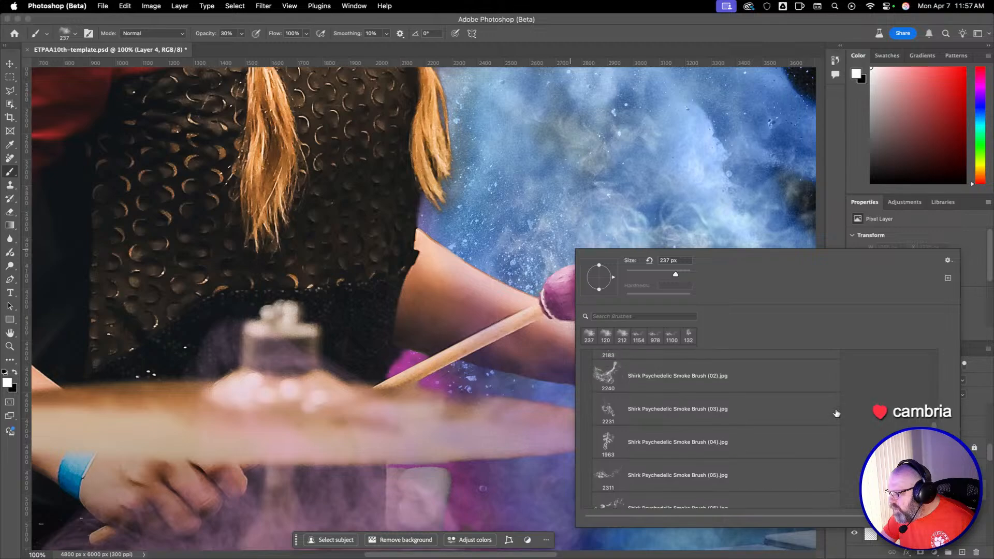
{"action": "left_click", "coordinate": [687, 417]}
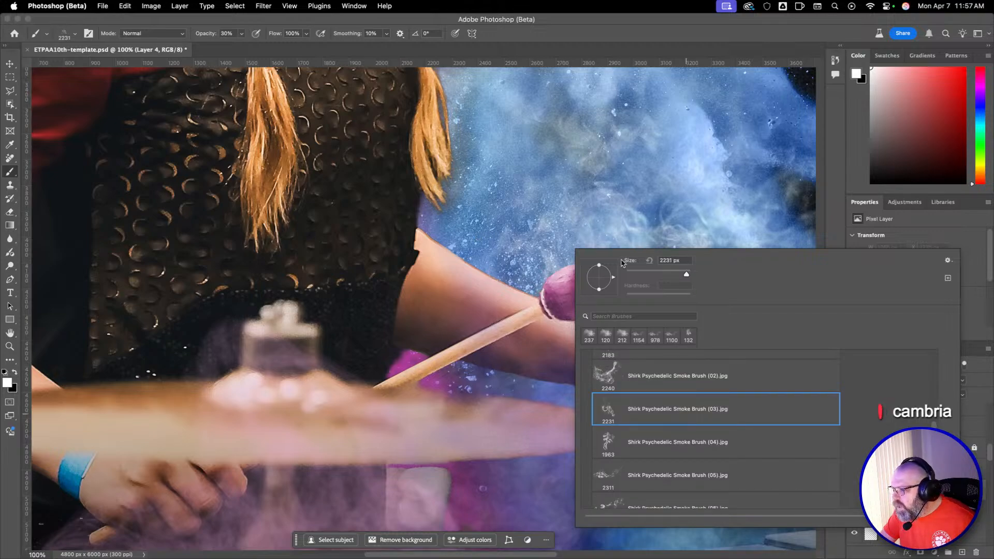
Try the Shirk Neutral Smoke Brush (09).jpg preset at 1139 px over the left mallet's head.
{"action": "left_click_drag", "start_coordinate": [374, 238], "coordinate": [464, 248]}
{"action": "right_click", "coordinate": [479, 252]}
{"action": "left_click", "coordinate": [558, 263]}
{"action": "mouse_move", "coordinate": [455, 211]}
{"action": "left_mouse_down"}
{"action": "mouse_move", "coordinate": [541, 219]}
{"action": "mouse_move", "coordinate": [418, 238]}
{"action": "left_mouse_up"}
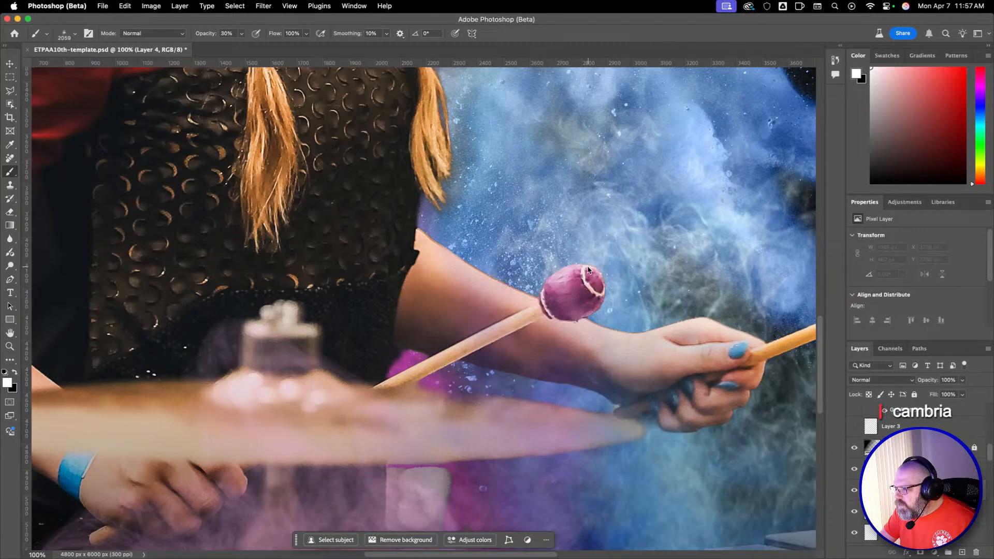
{"action": "left_click_drag", "start_coordinate": [588, 269], "coordinate": [350, 269]}
Switch the Brush back to the Shirk Psychedelic Smoke Brush (03).jpg preset and reduce it to 630 px.
{"action": "right_click", "coordinate": [534, 219]}
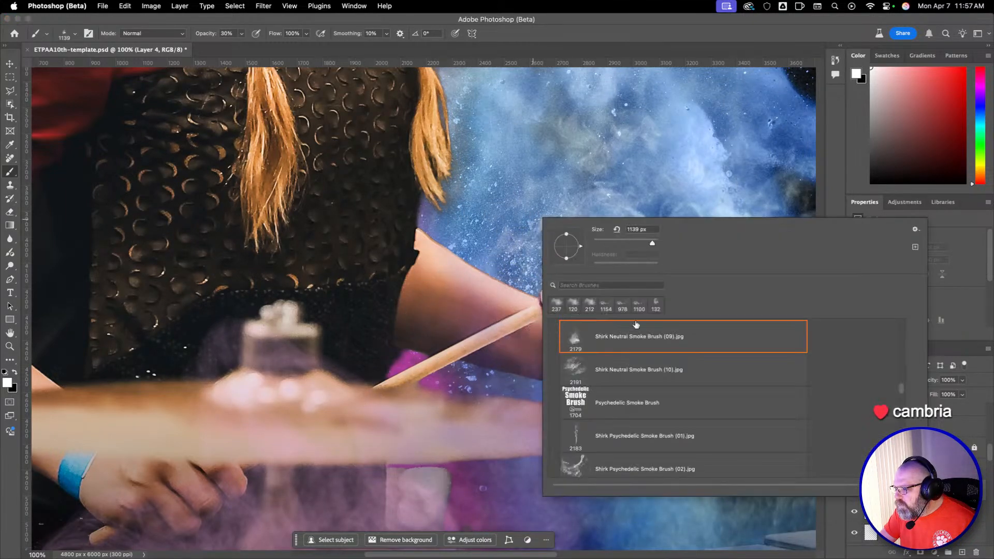
{"action": "scroll", "coordinate": [694, 442], "scroll_direction": "down", "scroll_amount": 5}
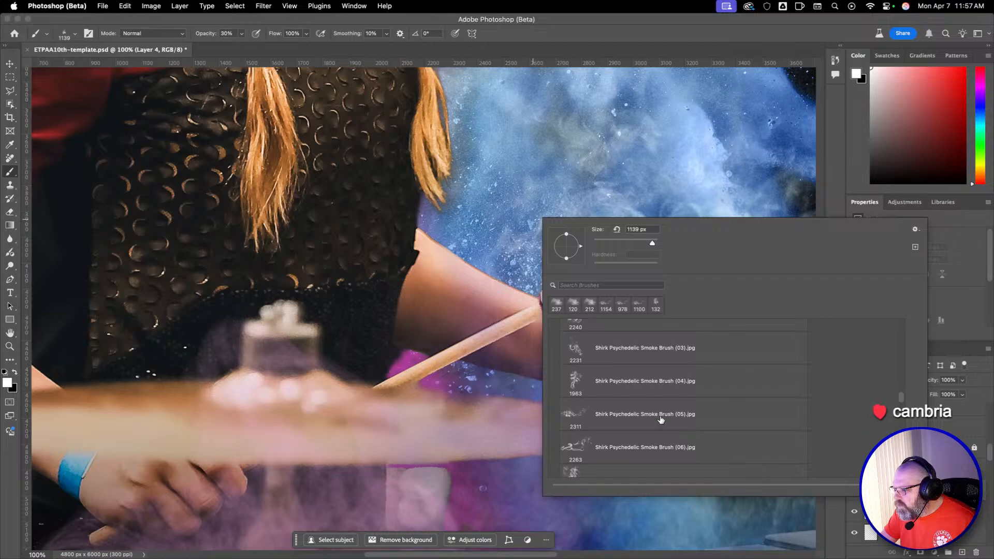
{"action": "scroll", "coordinate": [660, 420], "scroll_direction": "down", "scroll_amount": 1}
{"action": "left_click", "coordinate": [665, 335]}
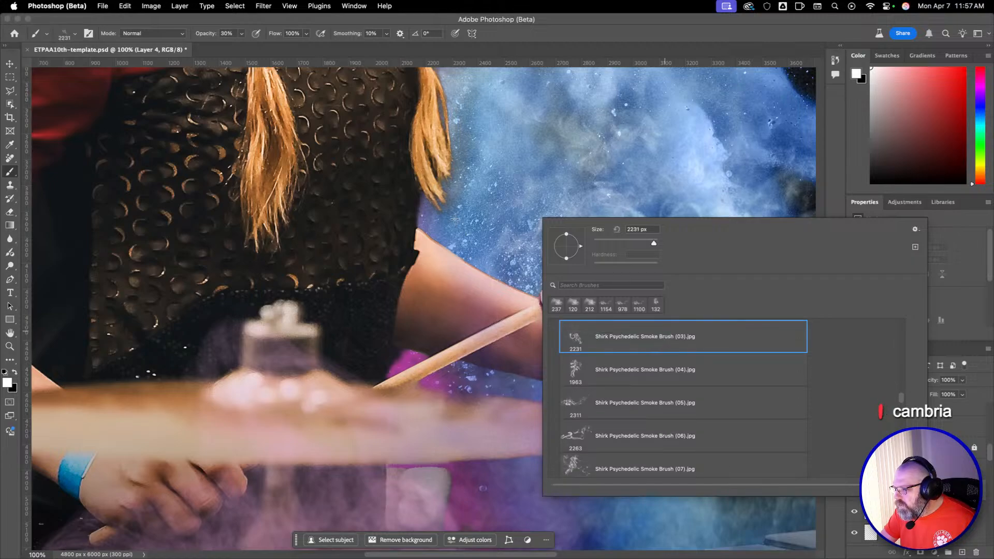
{"action": "left_click_drag", "start_coordinate": [550, 187], "coordinate": [435, 190]}
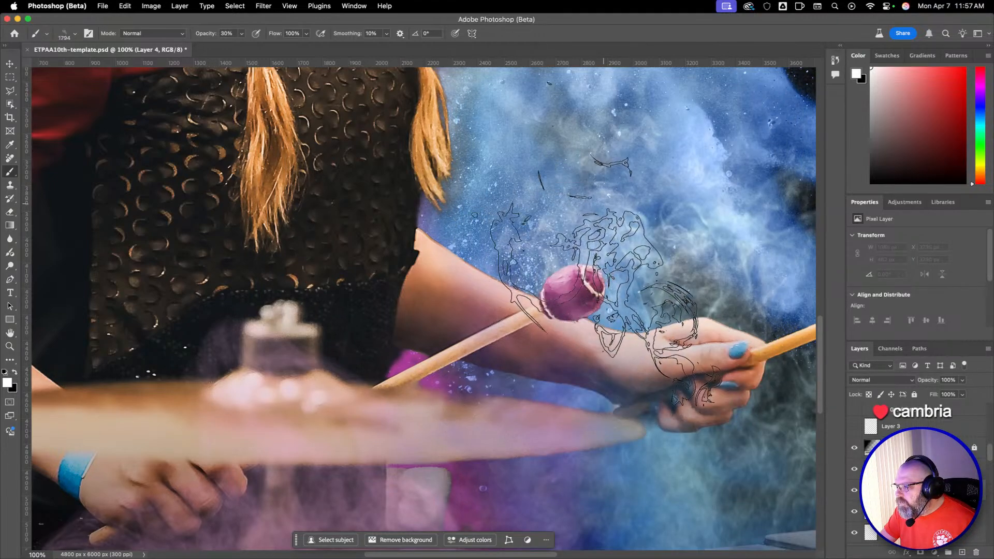
{"action": "left_click_drag", "start_coordinate": [517, 226], "coordinate": [348, 226]}
{"action": "left_click_drag", "start_coordinate": [554, 284], "coordinate": [494, 285]}
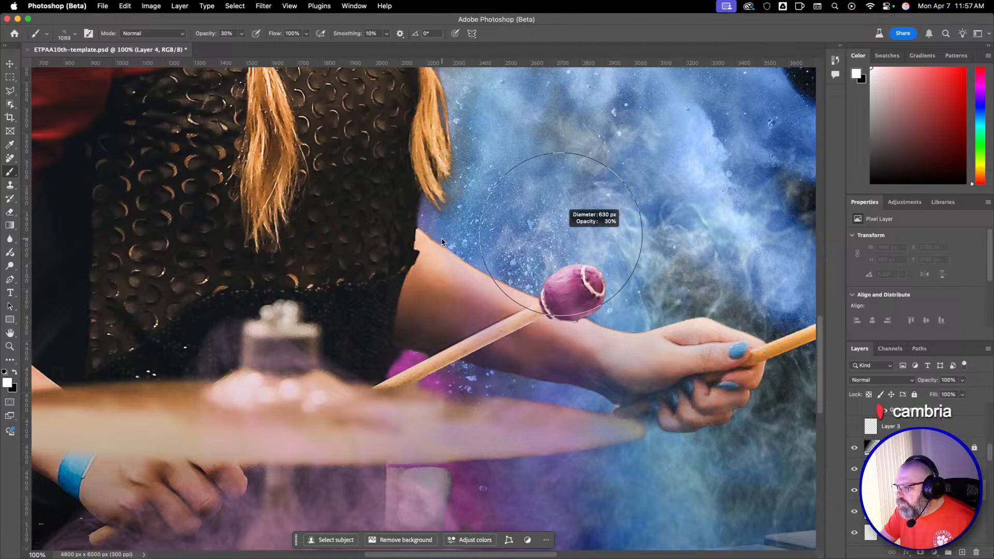
Rotate the smoke brush tip to -100° and enlarge the Brush to 770 px to fit the left mallet's head.
{"action": "right_click", "coordinate": [499, 253]}
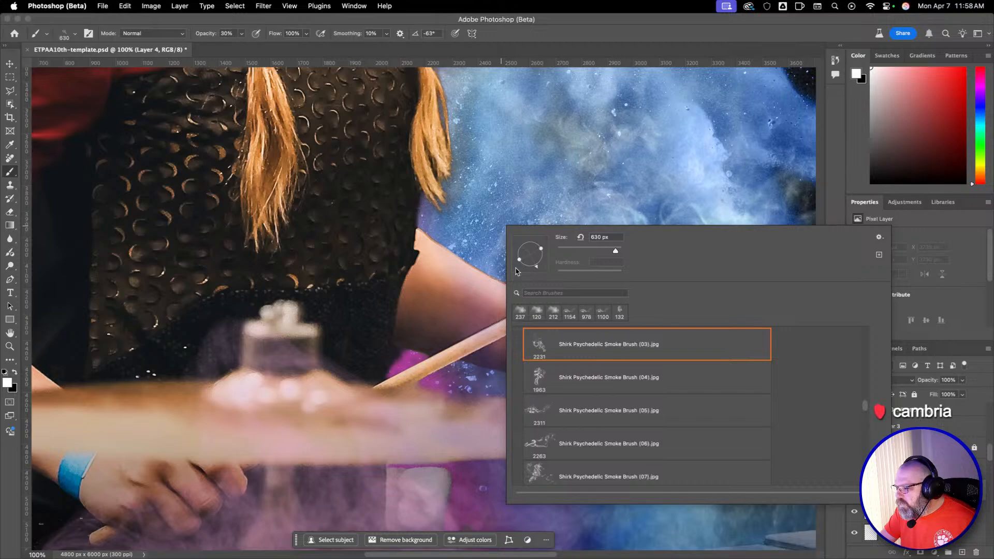
{"action": "left_click_drag", "start_coordinate": [516, 272], "coordinate": [528, 268]}
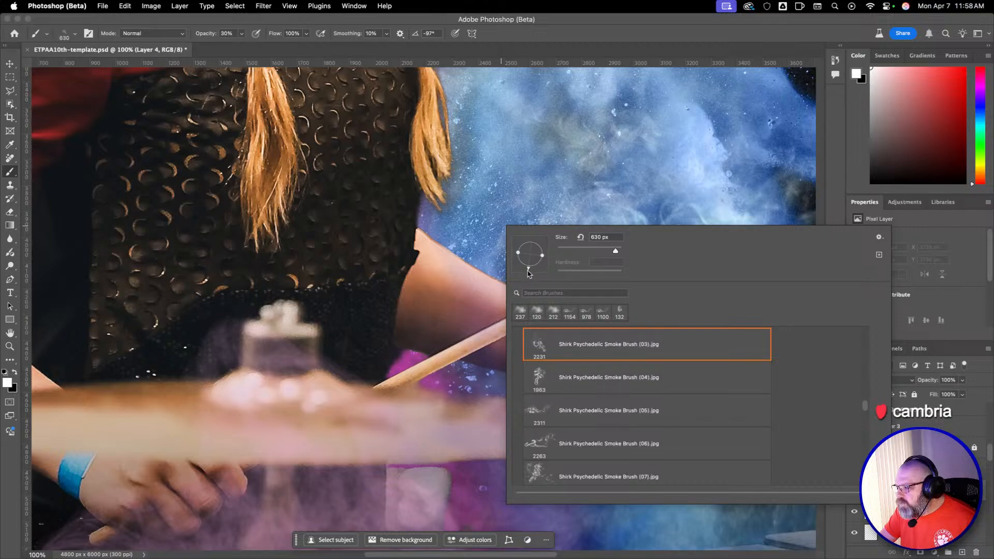
{"action": "left_click_drag", "start_coordinate": [529, 275], "coordinate": [531, 275]}
{"action": "left_click_drag", "start_coordinate": [616, 252], "coordinate": [615, 252]}
{"action": "left_click_drag", "start_coordinate": [454, 259], "coordinate": [478, 259]}
{"action": "left_click_drag", "start_coordinate": [568, 303], "coordinate": [593, 299]}
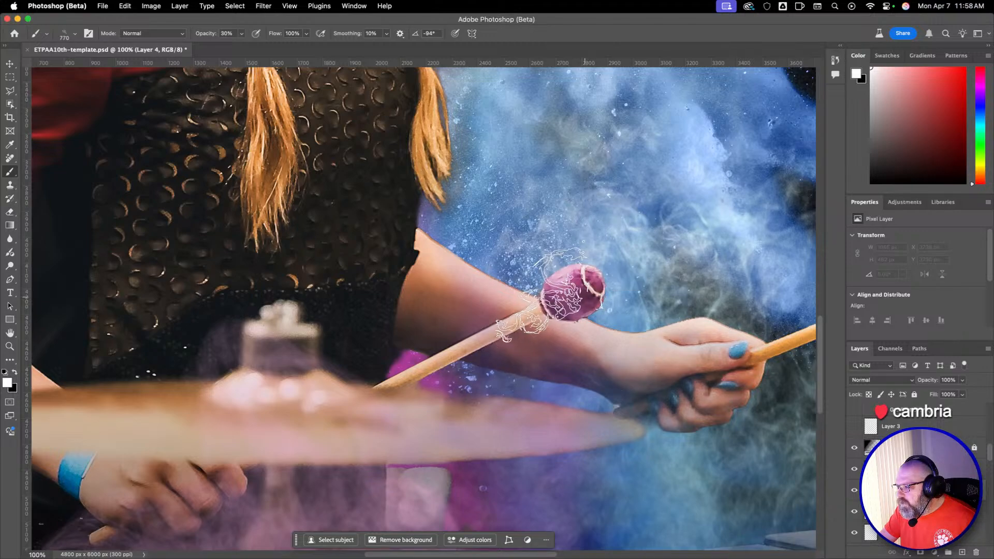
{"action": "right_click", "coordinate": [589, 299]}
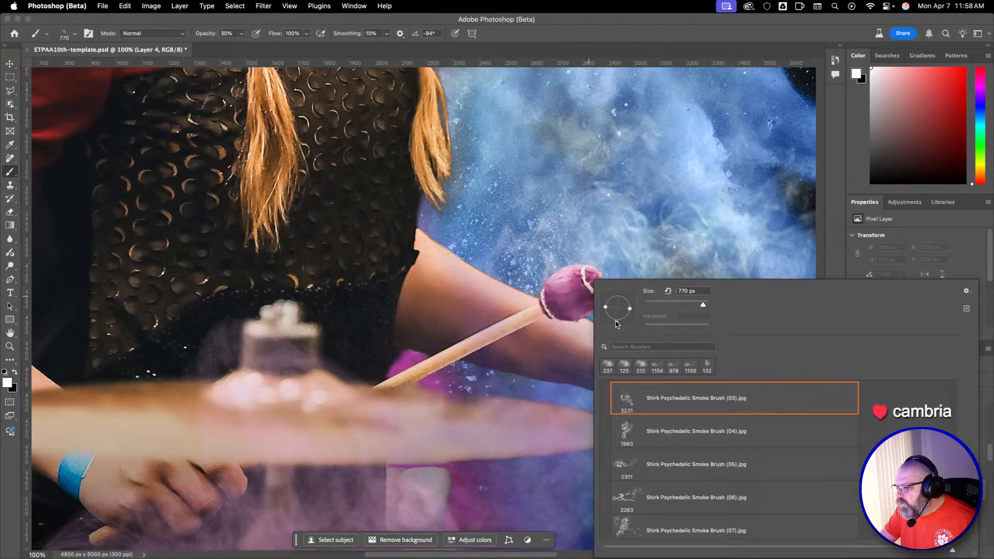
{"action": "left_click_drag", "start_coordinate": [616, 325], "coordinate": [613, 325]}
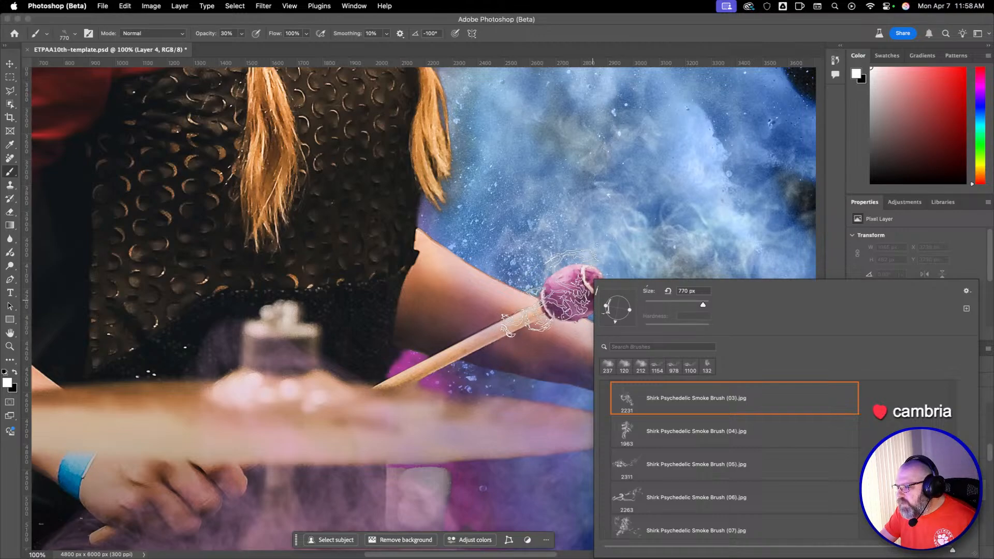
Stamp smoke around the left mallet's head at 100% opacity, undoing the misplaced trial stamps.
{"action": "left_click", "coordinate": [592, 299]}
{"action": "key", "text": "super+z"}
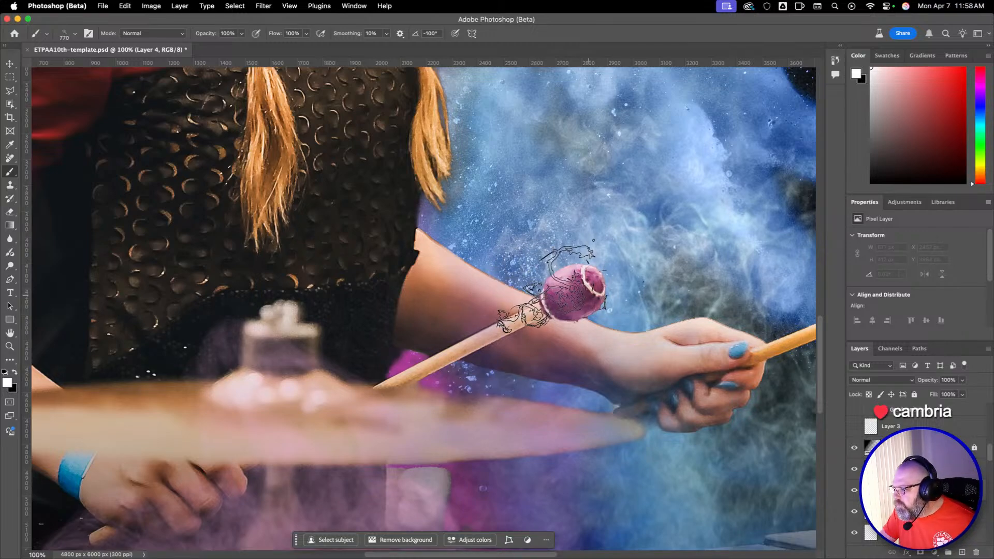
{"action": "left_click", "coordinate": [544, 289]}
{"action": "key", "text": "super+z"}
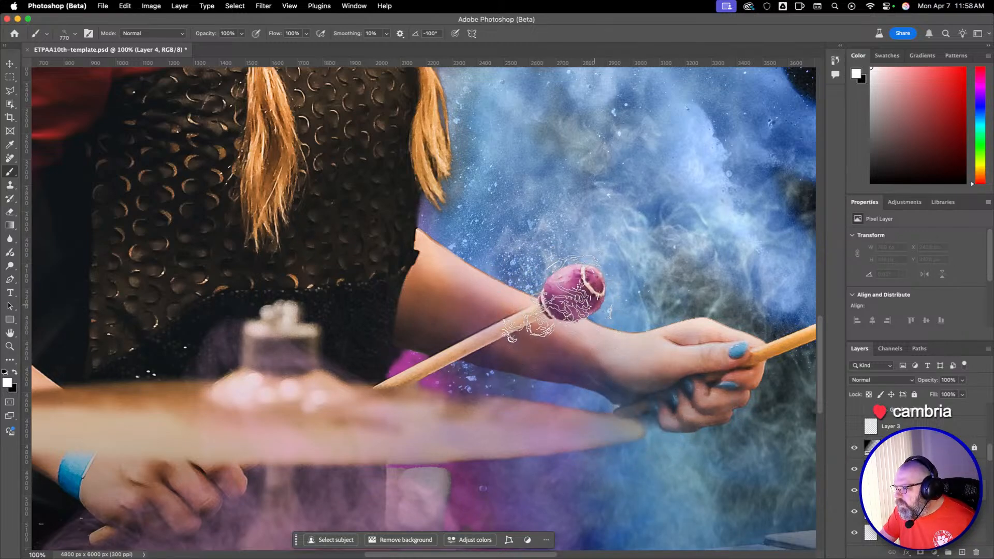
{"action": "left_click", "coordinate": [549, 297]}
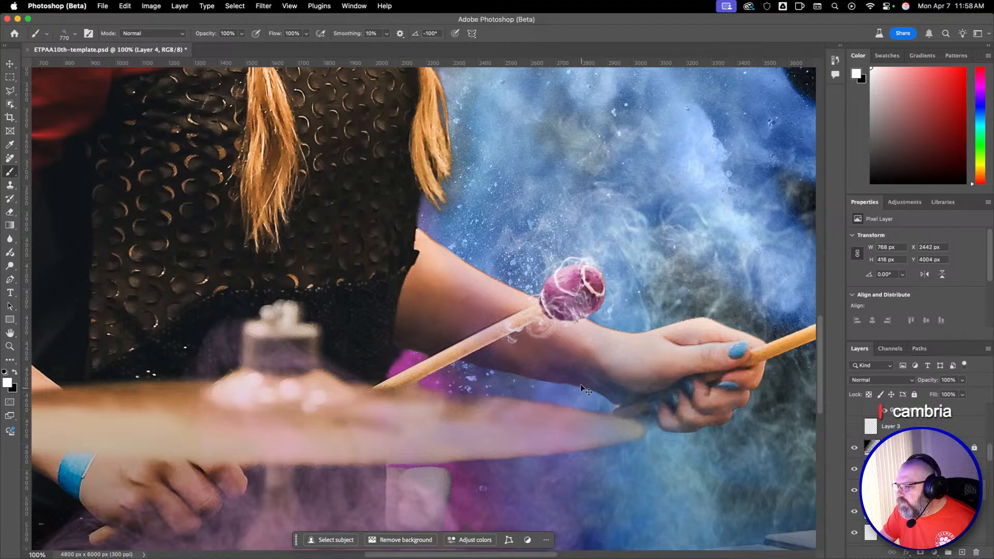
{"action": "key", "text": "super+z"}
{"action": "left_click", "coordinate": [551, 295]}
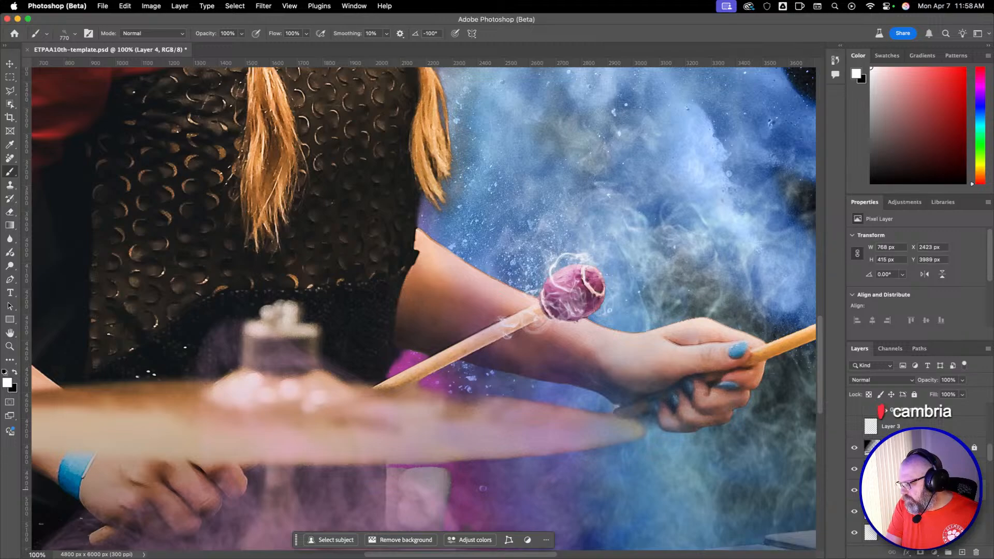
Rename the stamped layer smoke on left mallet head and add another layer named smoke 2 on left mallet head.
{"action": "key", "text": "Return"}
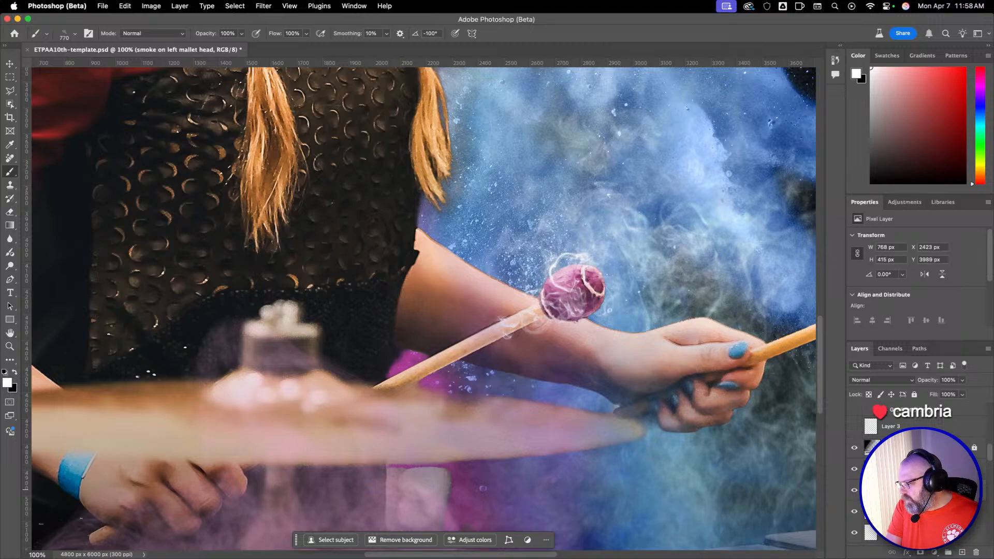
{"action": "left_click", "coordinate": [962, 552]}
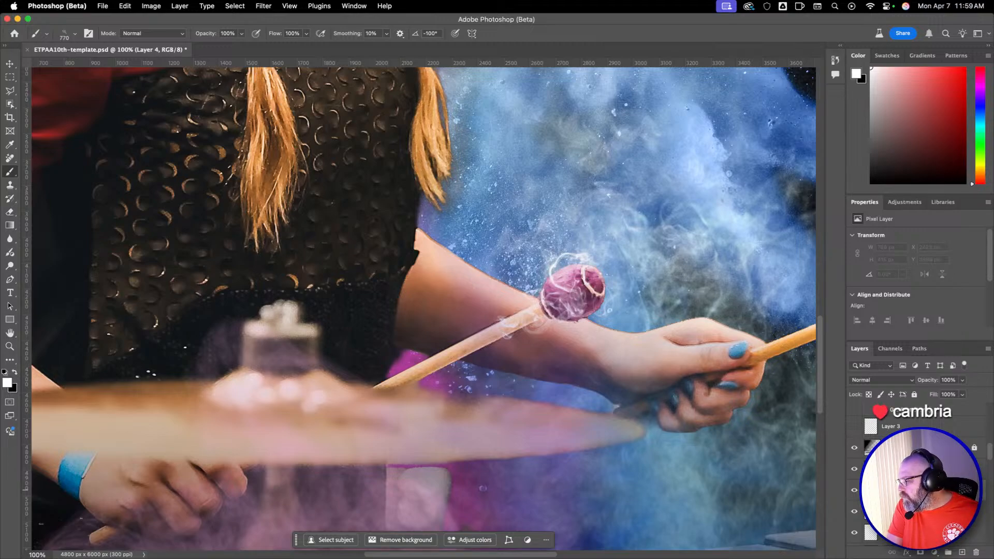
{"action": "key", "text": "Return"}
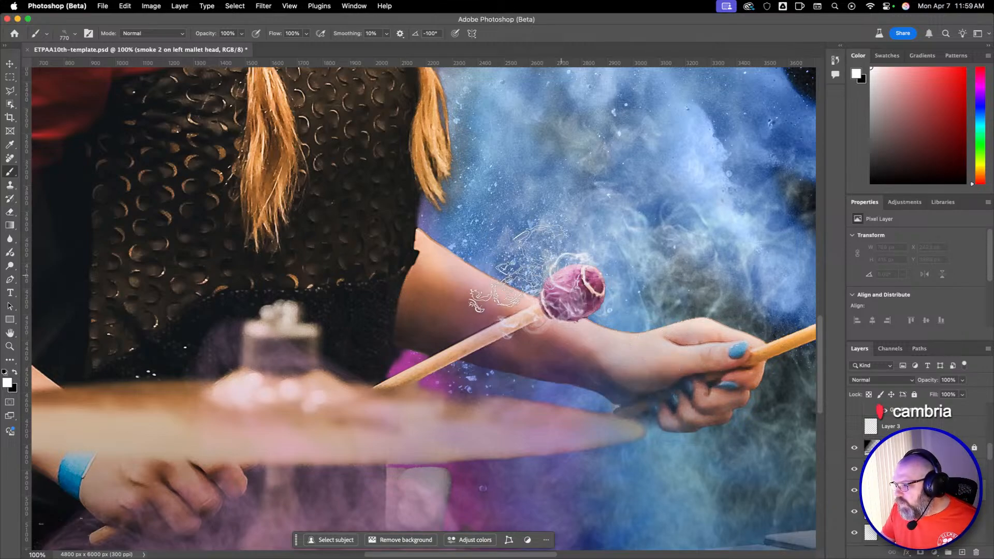
Try a stamp of Shirk Psychedelic Smoke Brush (12).jpg at 749 px beside the left mallet's head, and undo it.
{"action": "right_click", "coordinate": [556, 275]}
{"action": "scroll", "coordinate": [694, 497], "scroll_direction": "up", "scroll_amount": 5}
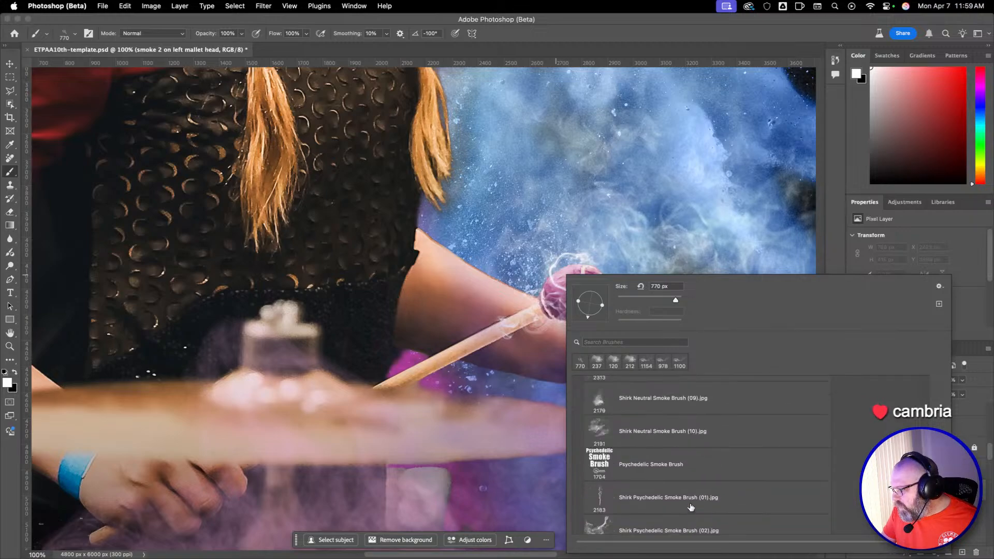
{"action": "scroll", "coordinate": [691, 508], "scroll_direction": "down", "scroll_amount": 7}
{"action": "scroll", "coordinate": [690, 507], "scroll_direction": "down", "scroll_amount": 3}
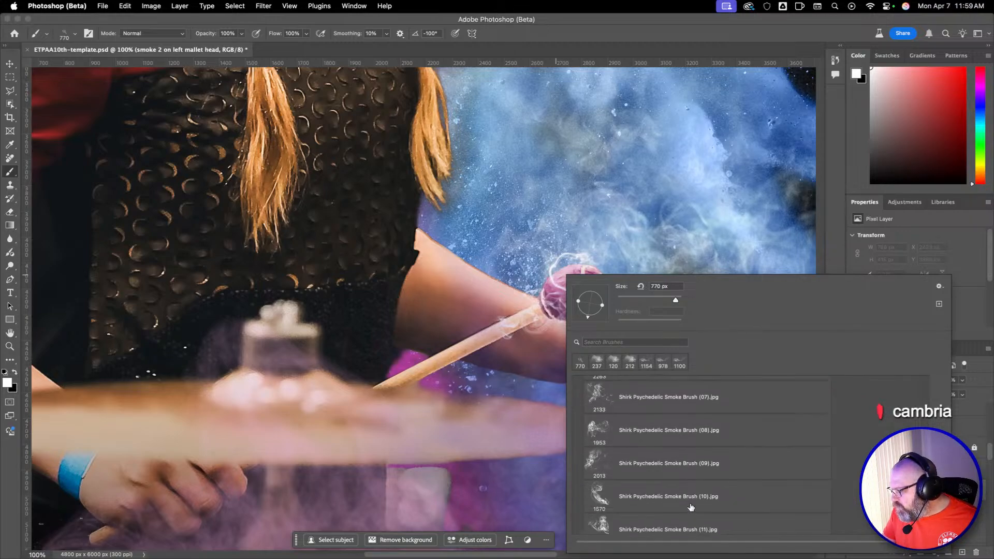
{"action": "left_click", "coordinate": [687, 450]}
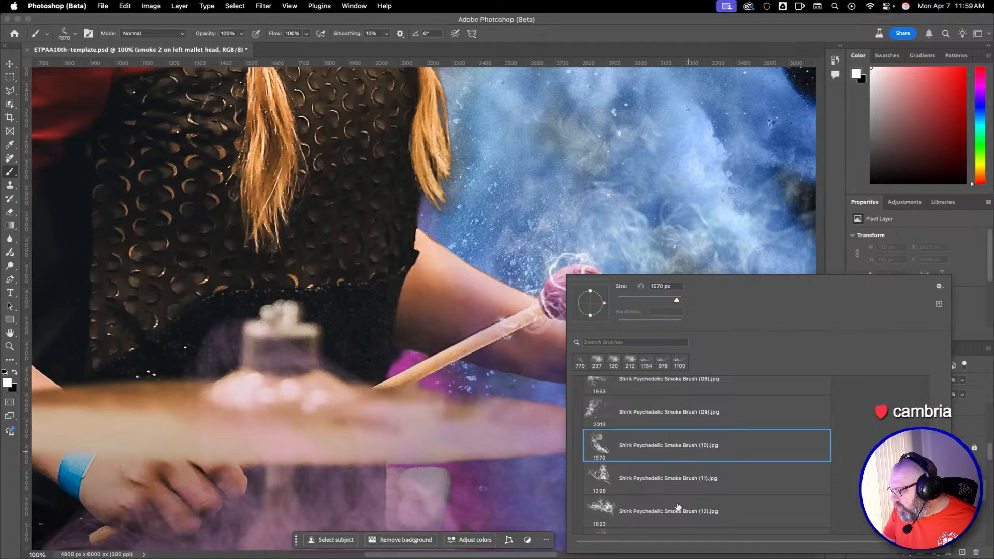
{"action": "left_click", "coordinate": [685, 510]}
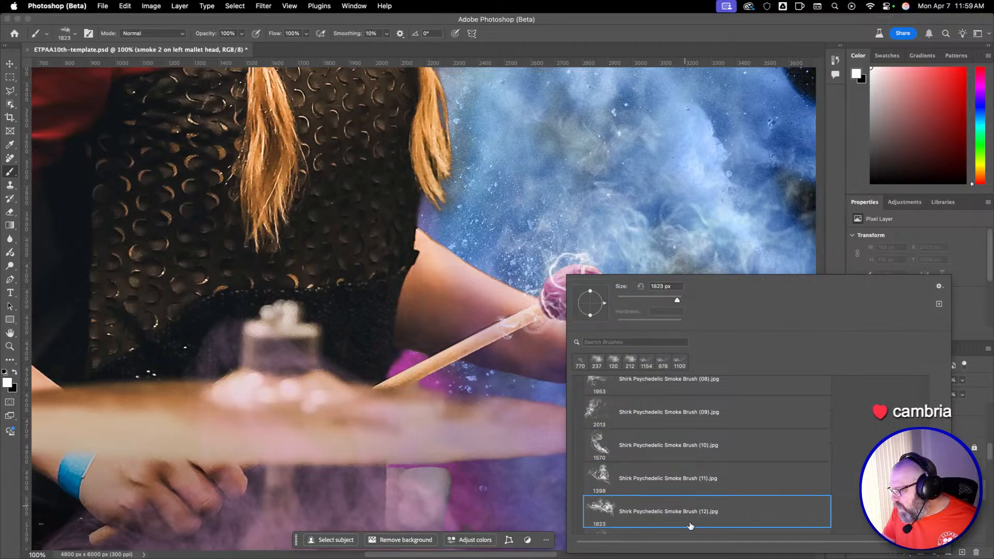
{"action": "mouse_move", "coordinate": [431, 262]}
{"action": "left_mouse_down"}
{"action": "mouse_move", "coordinate": [369, 242]}
{"action": "mouse_move", "coordinate": [292, 241]}
{"action": "left_mouse_up"}
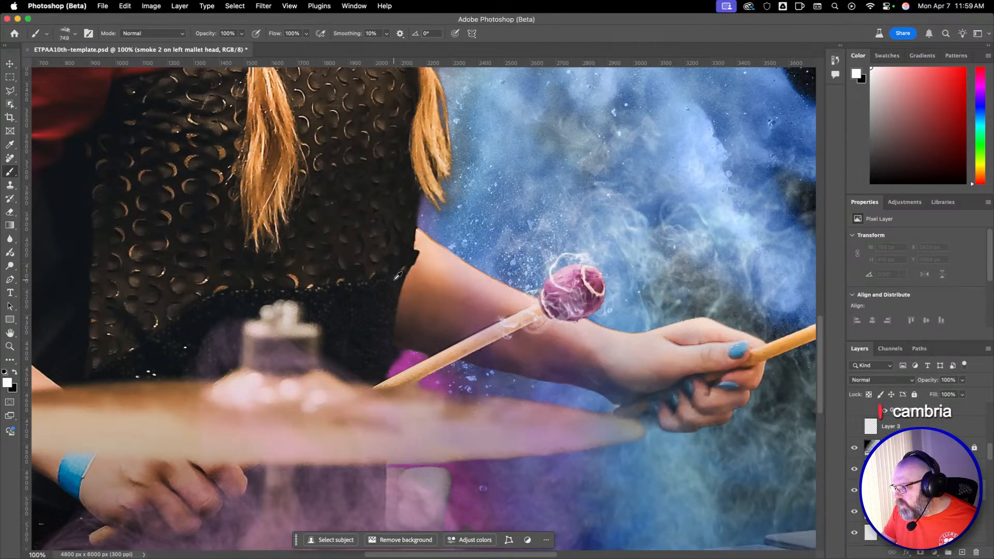
{"action": "left_click", "coordinate": [482, 273]}
{"action": "key", "text": "super+z"}
Switch the Brush to the Shirk Psychedelic Smoke Brush (10).jpg preset at 483 px and rotate its tip to -139°.
{"action": "right_click", "coordinate": [511, 326]}
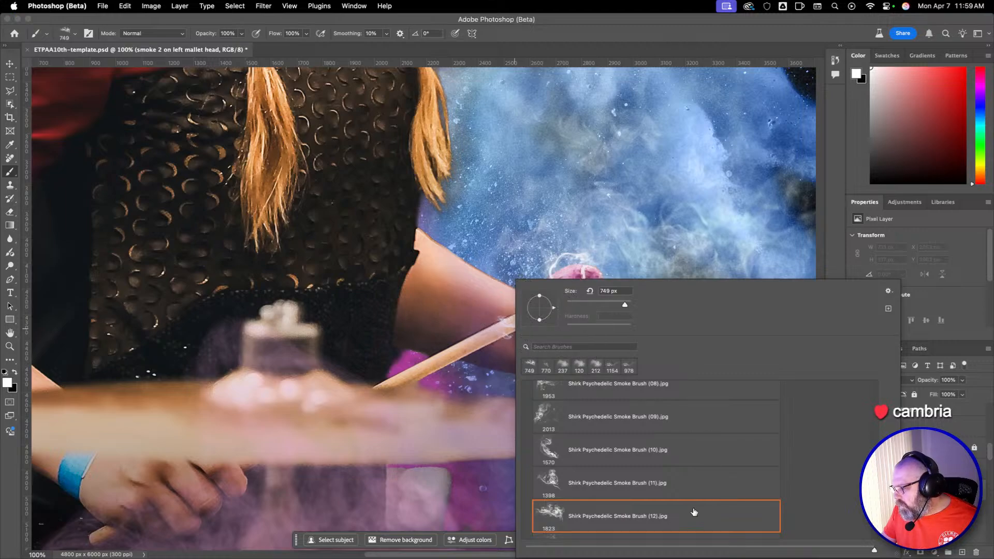
{"action": "left_click", "coordinate": [629, 441]}
{"action": "left_click_drag", "start_coordinate": [449, 257], "coordinate": [347, 270]}
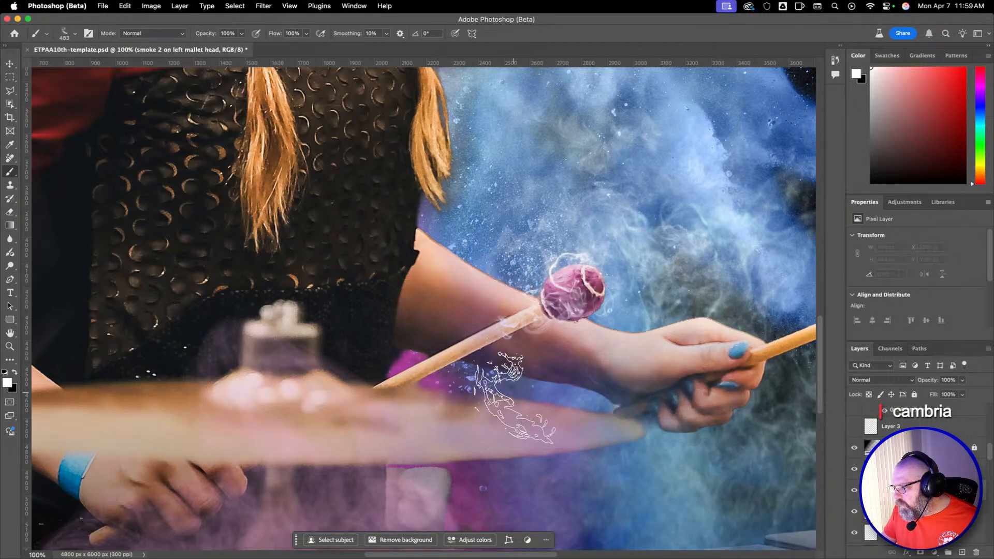
{"action": "right_click", "coordinate": [506, 264]}
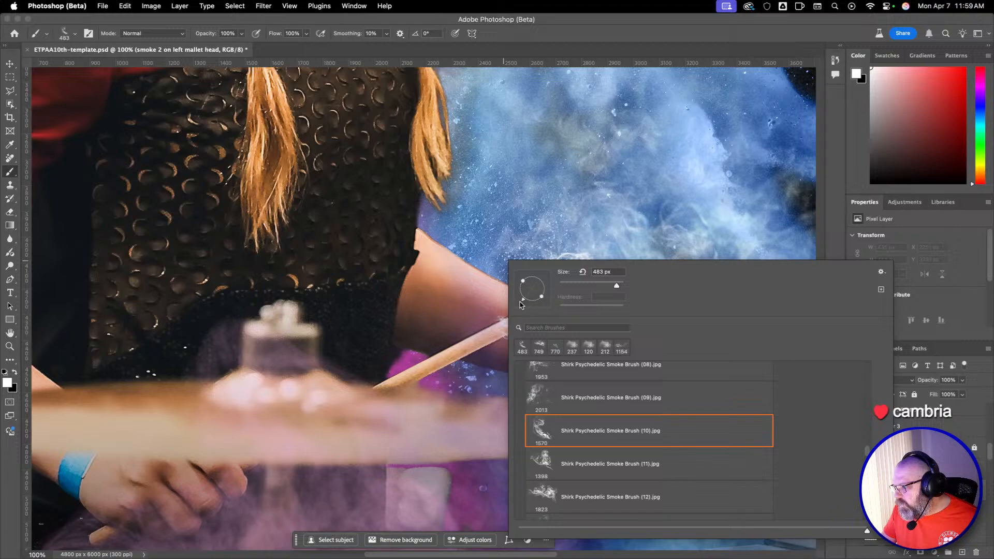
{"action": "left_click_drag", "start_coordinate": [520, 301], "coordinate": [519, 301]}
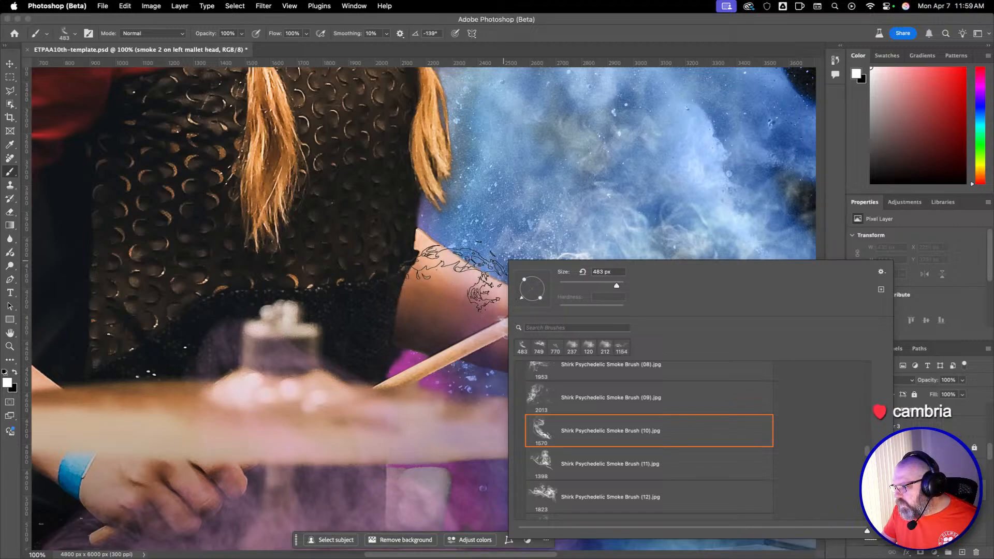
Rotate the smoke brush tip to -156° and set its size to 588 px, undoing the trial stamps made at 766 px.
{"action": "left_click_drag", "start_coordinate": [440, 283], "coordinate": [513, 283]}
{"action": "left_click", "coordinate": [499, 261]}
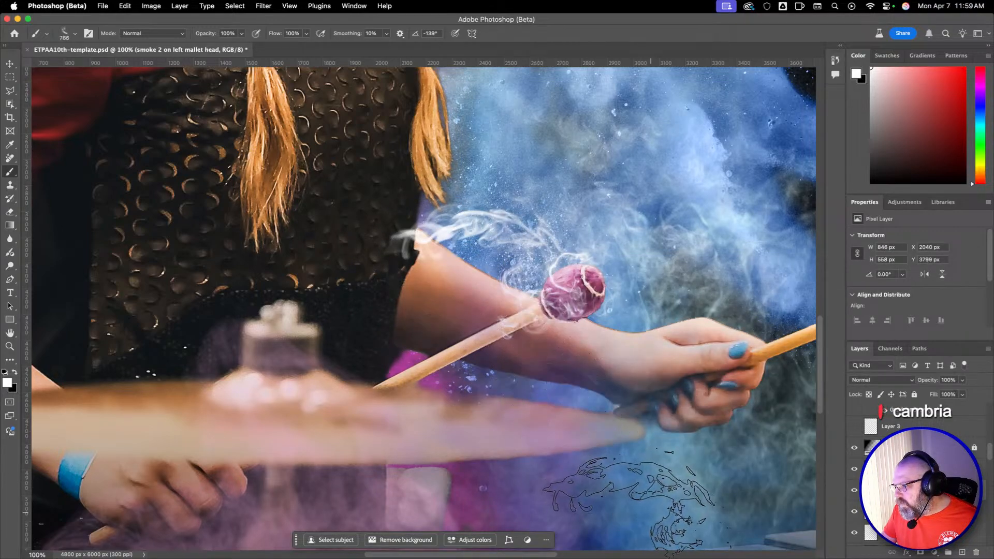
{"action": "right_click", "coordinate": [495, 288]}
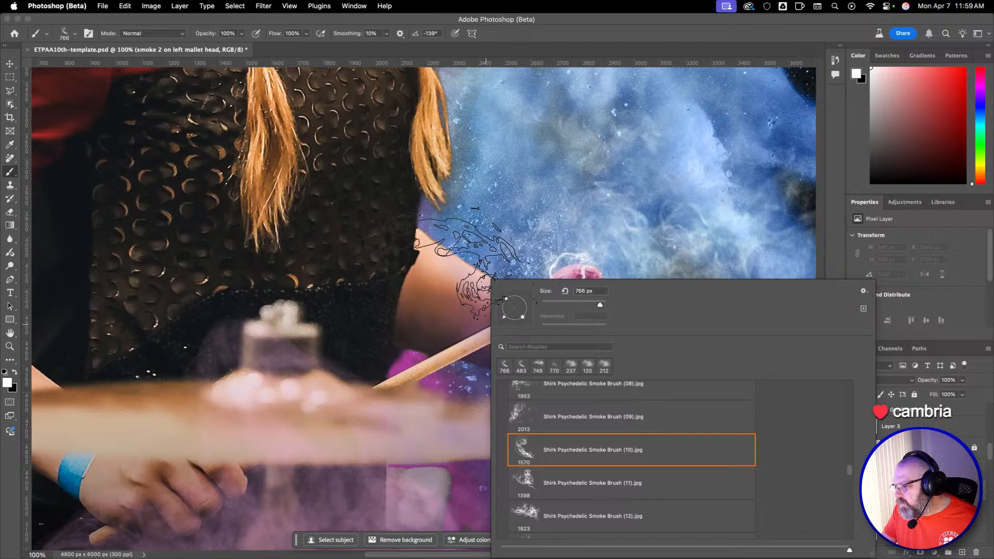
{"action": "left_click_drag", "start_coordinate": [503, 317], "coordinate": [502, 313]}
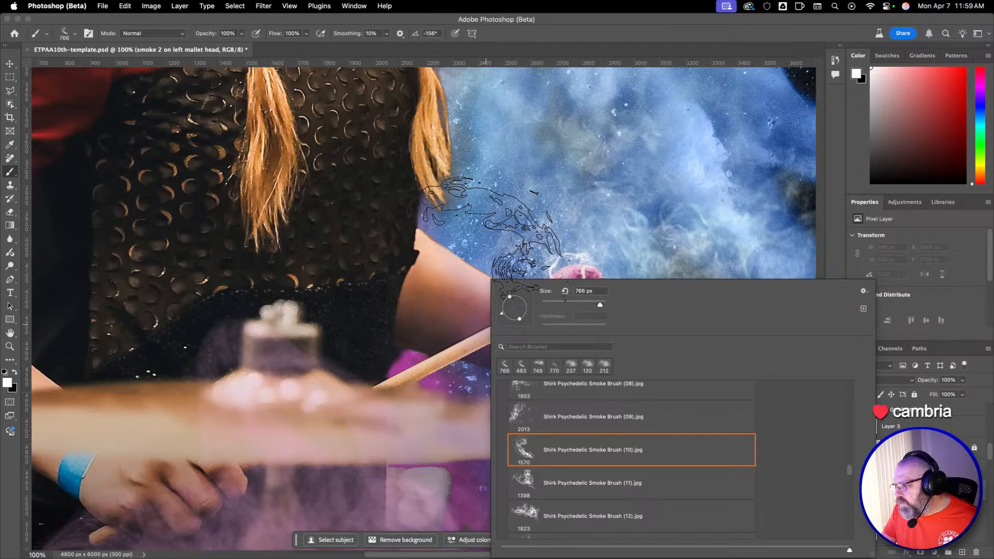
{"action": "left_click", "coordinate": [510, 246]}
{"action": "key", "text": "super+z"}
{"action": "left_click_drag", "start_coordinate": [518, 271], "coordinate": [471, 271]}
Stamp a smoke trail rising from the left mallet's head toward the hair, undoing the misplaced trial stamps.
{"action": "left_click", "coordinate": [542, 271]}
{"action": "key", "text": "super+z"}
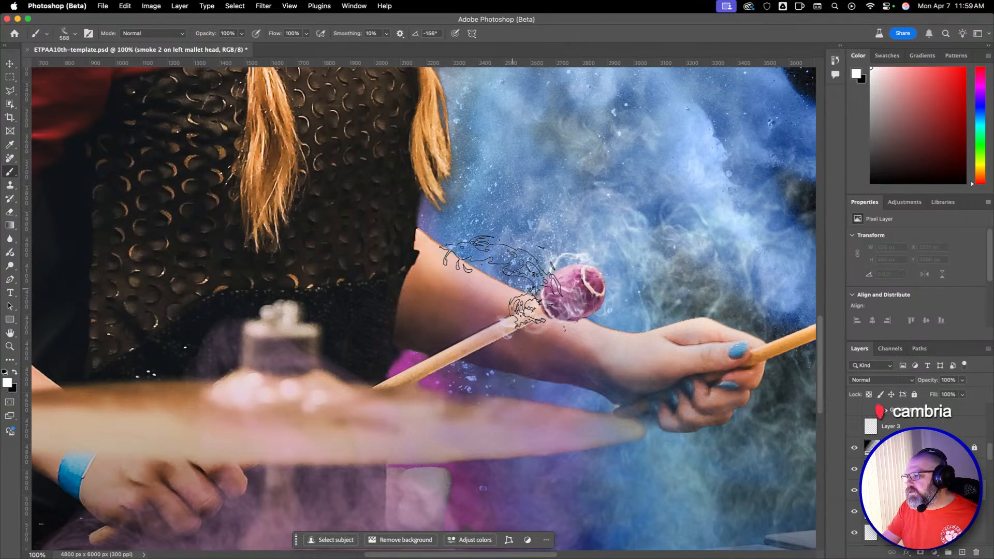
{"action": "left_click", "coordinate": [521, 277]}
{"action": "key", "text": "super+z"}
{"action": "left_click", "coordinate": [540, 275]}
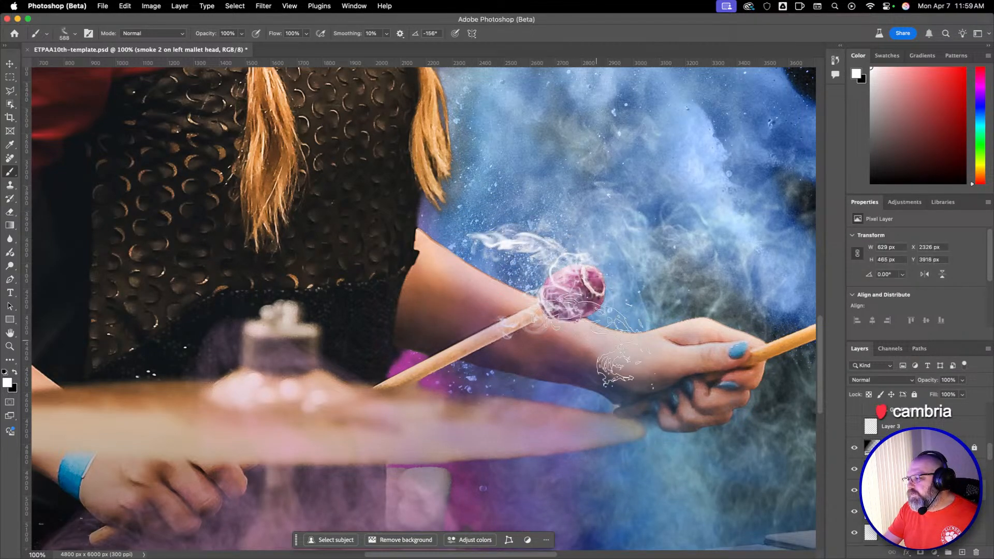
{"action": "key", "text": "super+z"}
{"action": "left_click", "coordinate": [536, 267]}
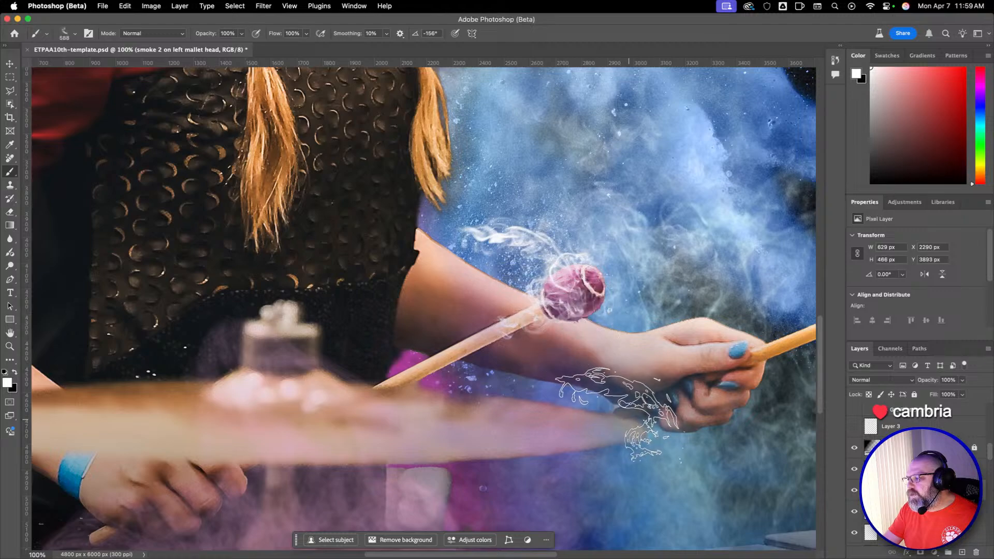
Warp the smoke 2 on left mallet head layer, pulling its upper-left corner up and out toward the tips of the hair.
{"action": "left_click_drag", "start_coordinate": [679, 334], "coordinate": [387, 327]}
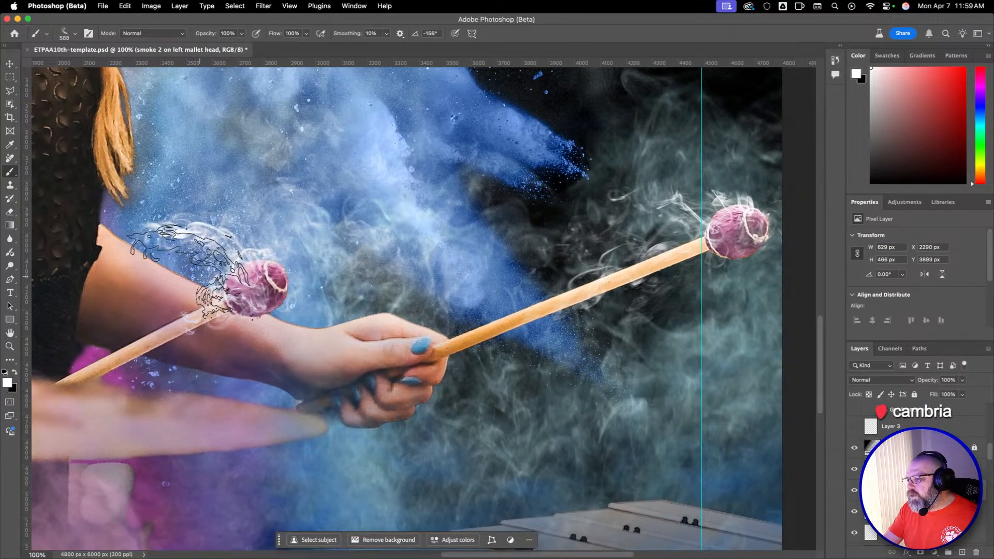
{"action": "left_click_drag", "start_coordinate": [287, 323], "coordinate": [366, 328]}
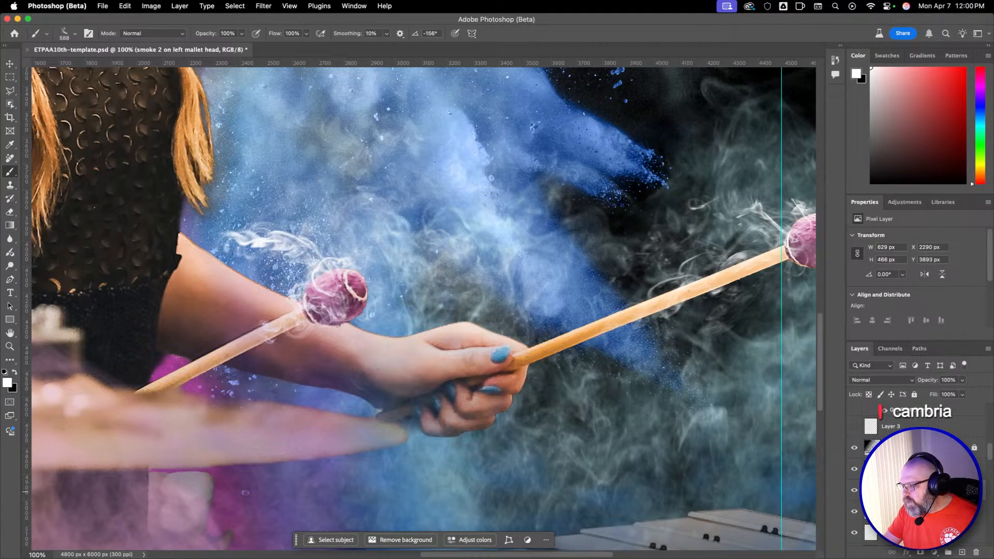
{"action": "left_click", "coordinate": [125, 7]}
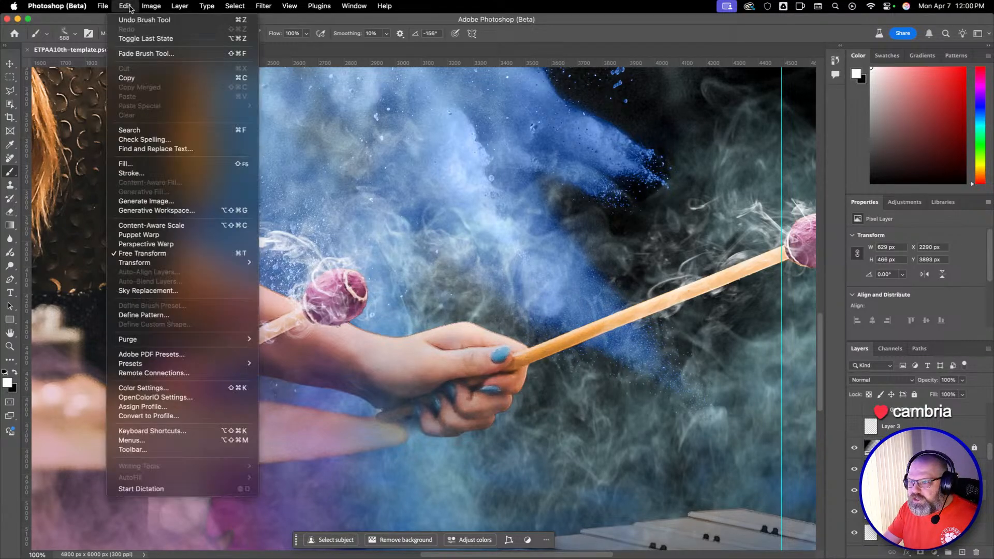
{"action": "mouse_move", "coordinate": [166, 263]}
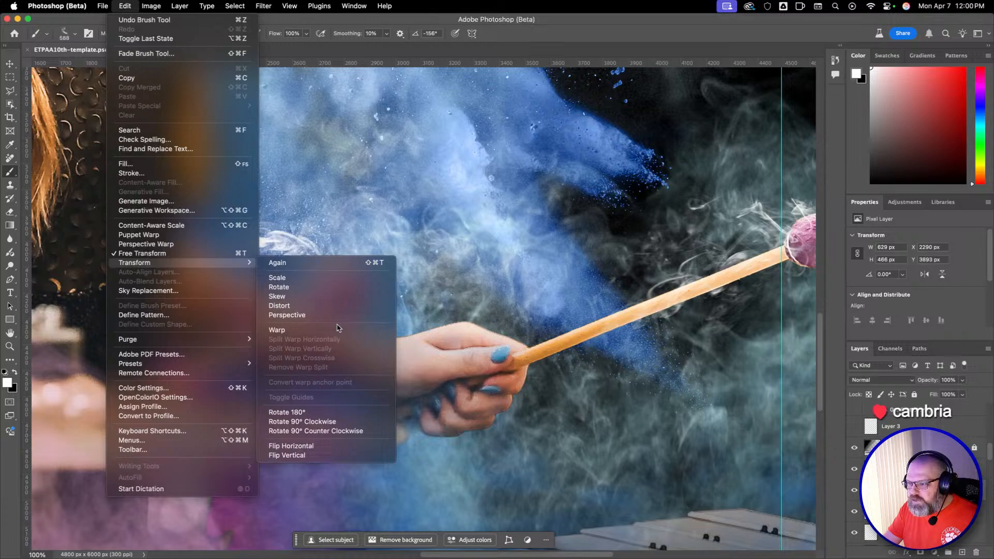
{"action": "left_click", "coordinate": [336, 330]}
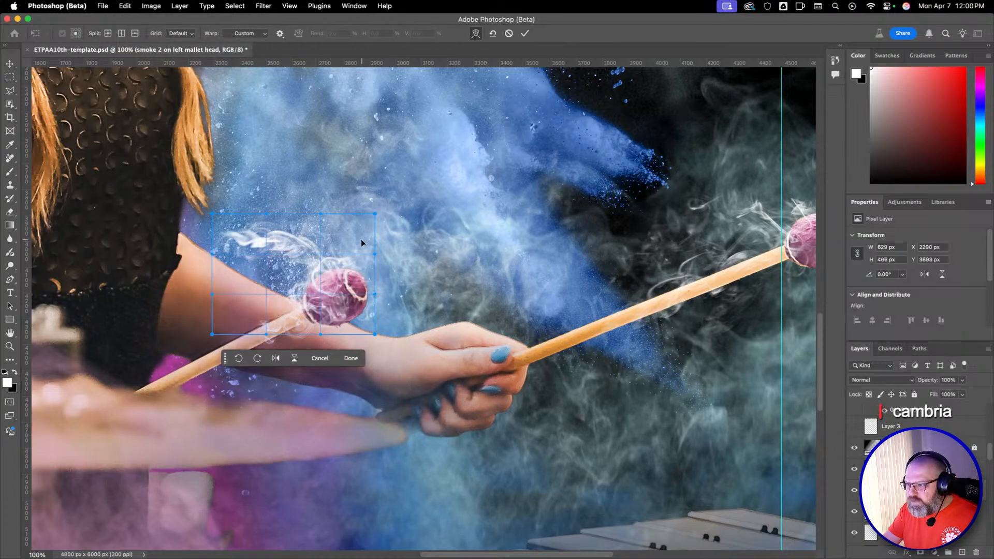
{"action": "left_click_drag", "start_coordinate": [213, 214], "coordinate": [170, 182]}
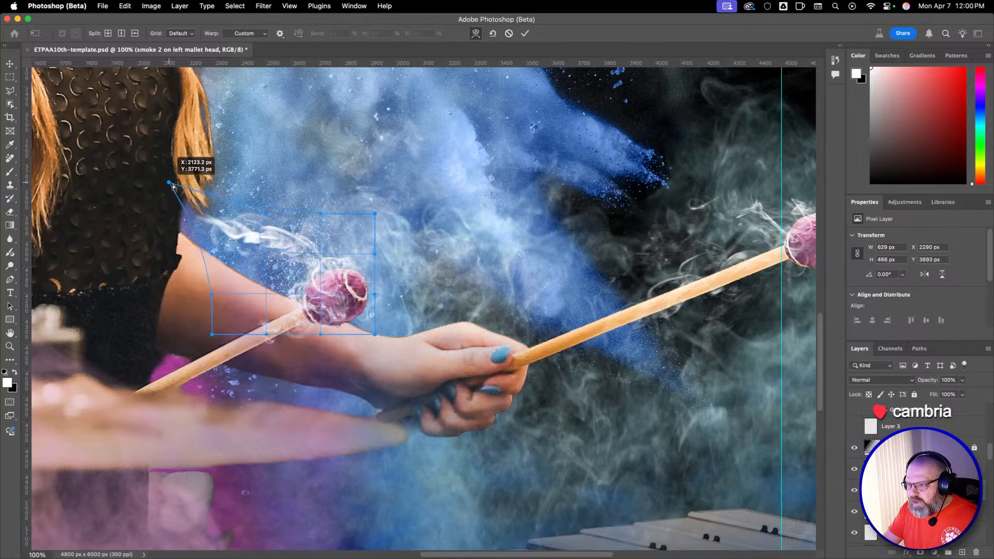
{"action": "left_click_drag", "start_coordinate": [265, 212], "coordinate": [214, 172]}
{"action": "left_click_drag", "start_coordinate": [216, 178], "coordinate": [293, 218]}
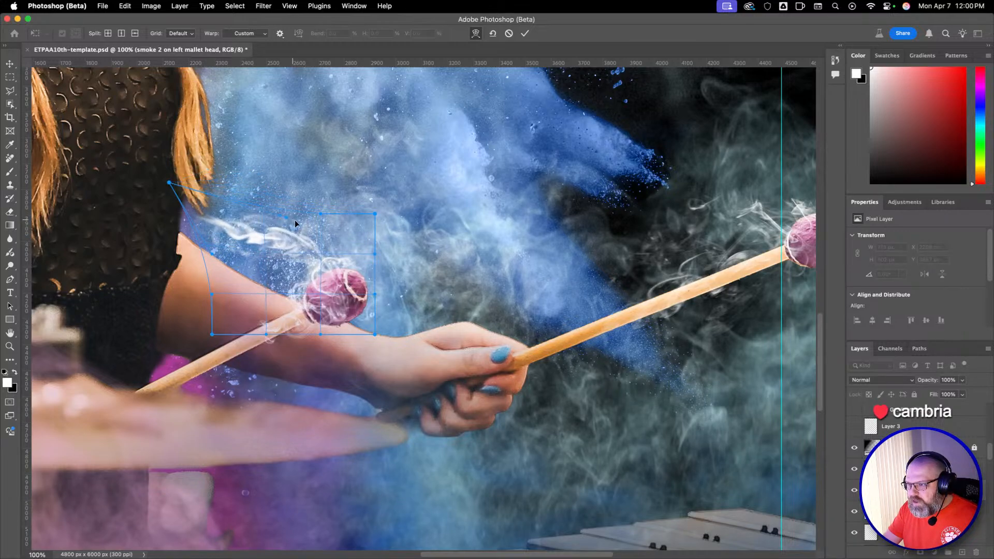
{"action": "left_click_drag", "start_coordinate": [205, 253], "coordinate": [209, 209]}
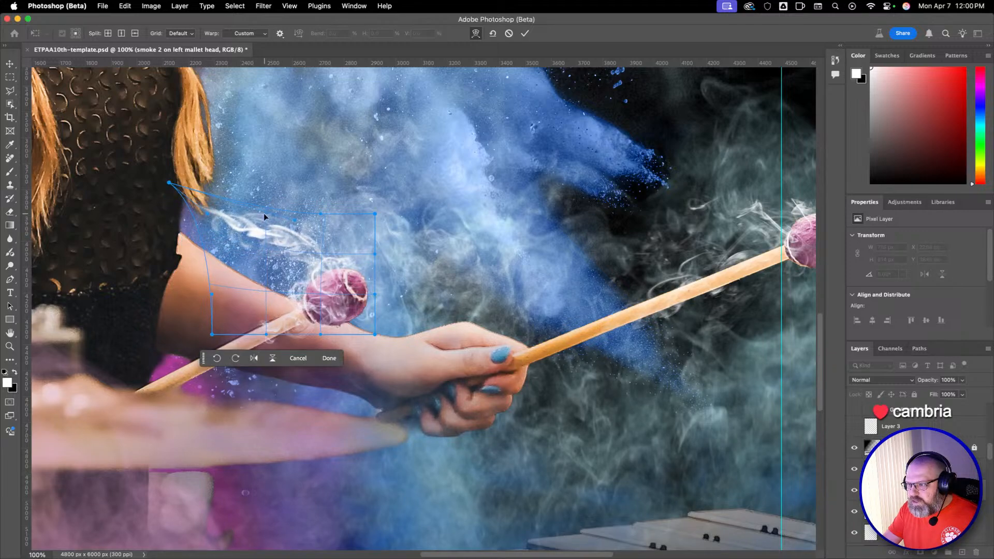
Bulge the warp's top, right and lower edges outward to curve the smoke around the left mallet's head, and apply the warp.
{"action": "left_click_drag", "start_coordinate": [321, 214], "coordinate": [321, 166]}
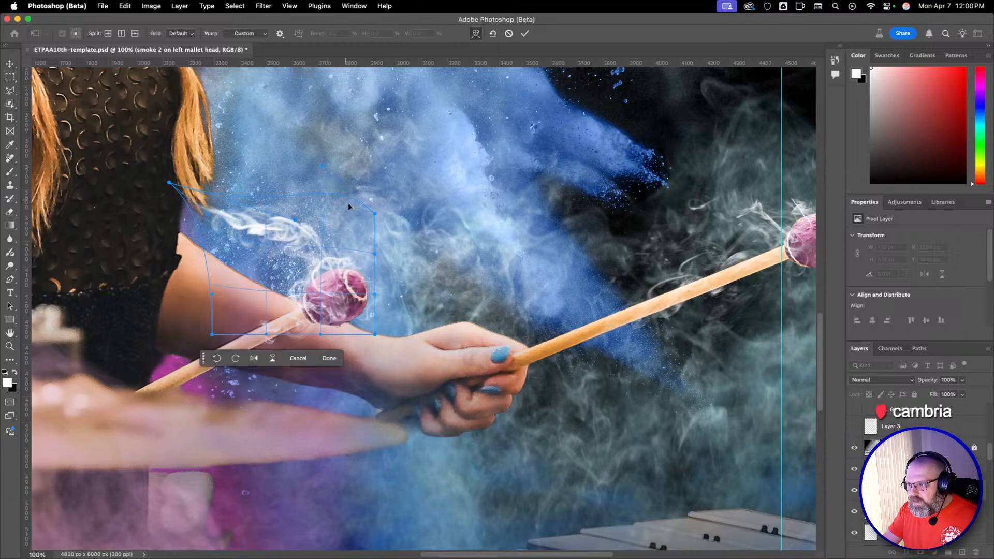
{"action": "left_click_drag", "start_coordinate": [375, 253], "coordinate": [370, 256]}
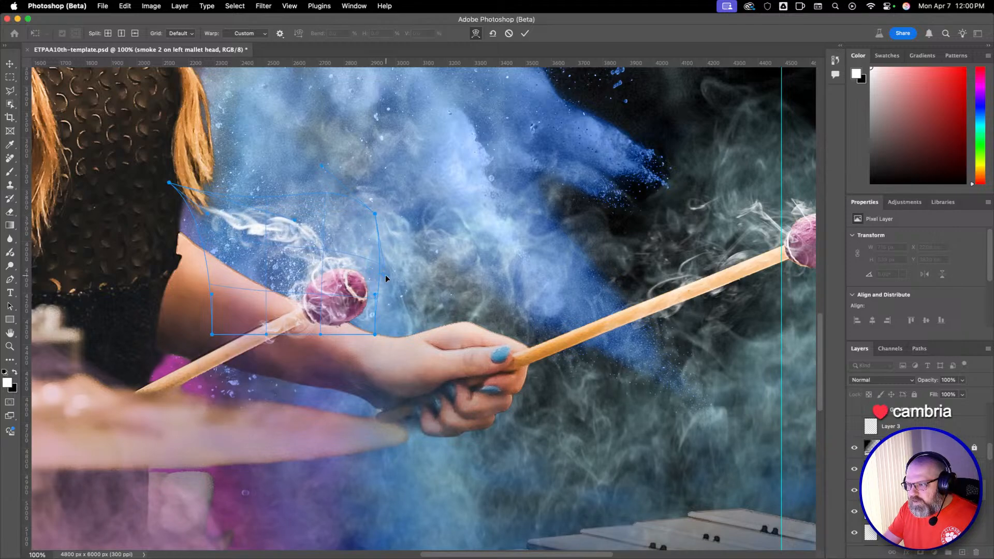
{"action": "left_click_drag", "start_coordinate": [453, 294], "coordinate": [435, 306]}
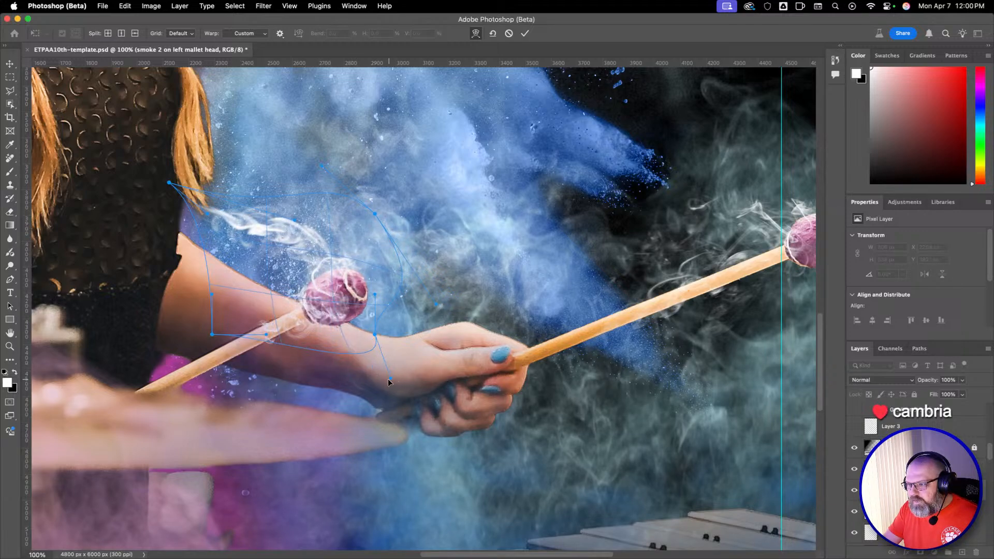
{"action": "left_click_drag", "start_coordinate": [388, 384], "coordinate": [389, 382]}
{"action": "left_click_drag", "start_coordinate": [213, 294], "coordinate": [162, 269]}
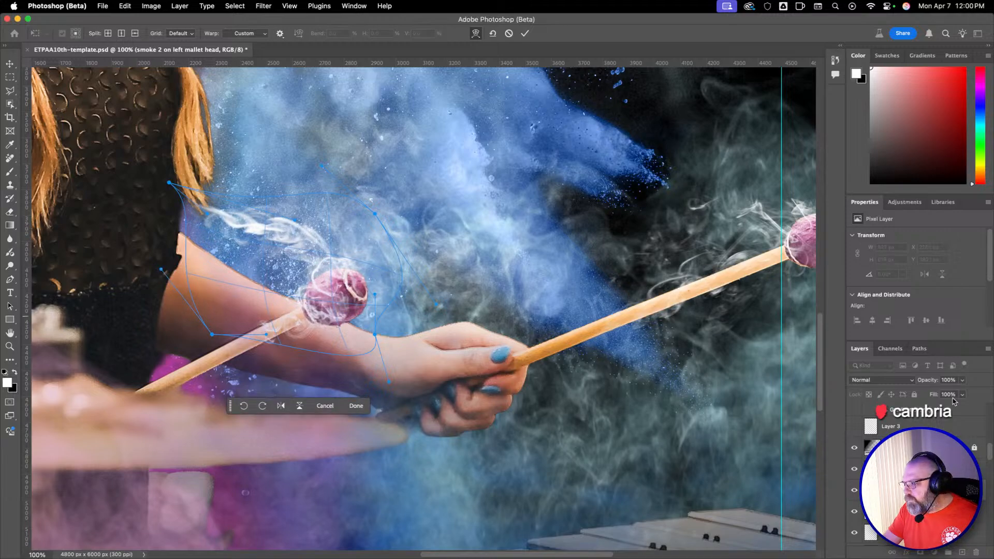
{"action": "key", "text": "Return"}
{"action": "key", "text": "b"}
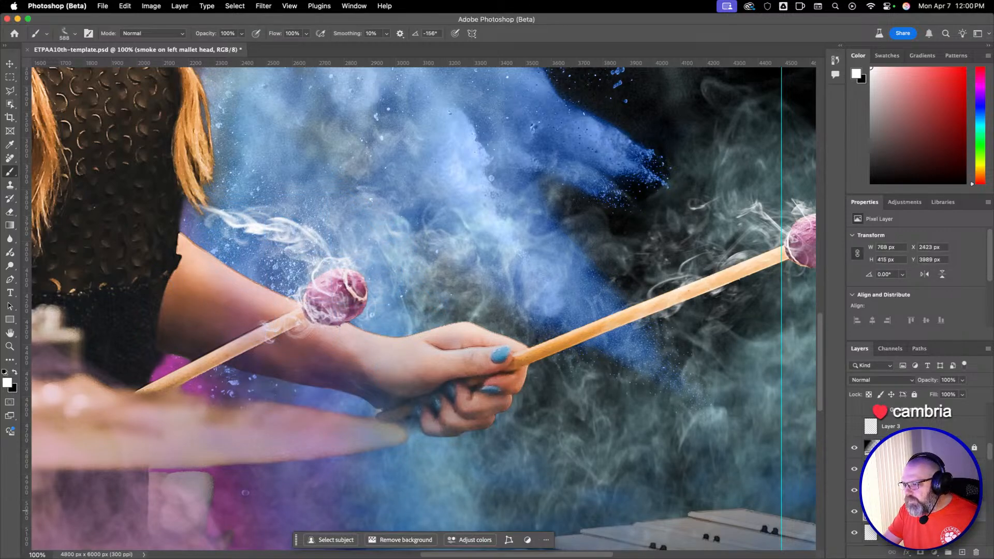
Warp the smoke on mallet head layer, pulling its upper-left corner and edge up and outward toward the blue powder.
{"action": "left_click", "coordinate": [924, 495]}
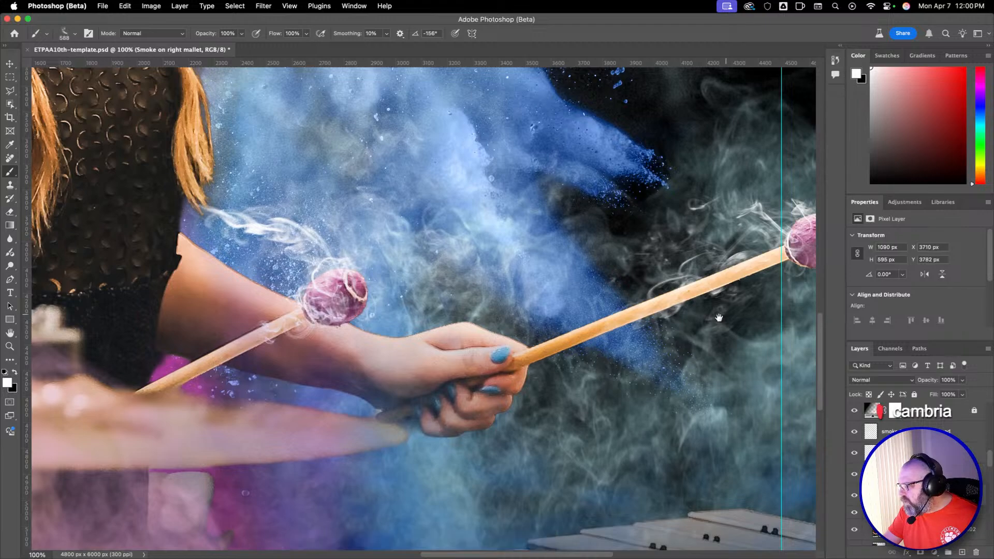
{"action": "left_click_drag", "start_coordinate": [719, 315], "coordinate": [520, 306]}
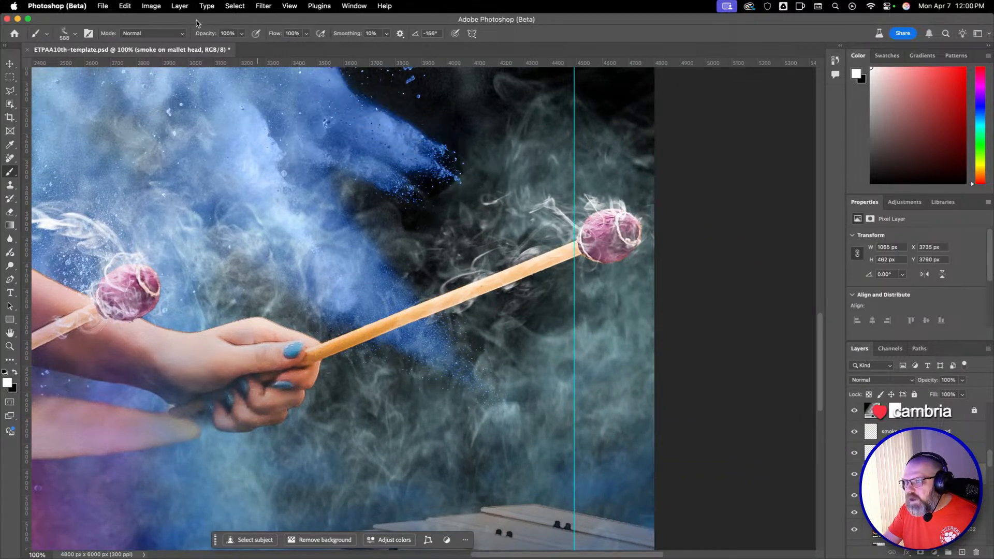
{"action": "left_click", "coordinate": [126, 6]}
{"action": "mouse_move", "coordinate": [199, 264]}
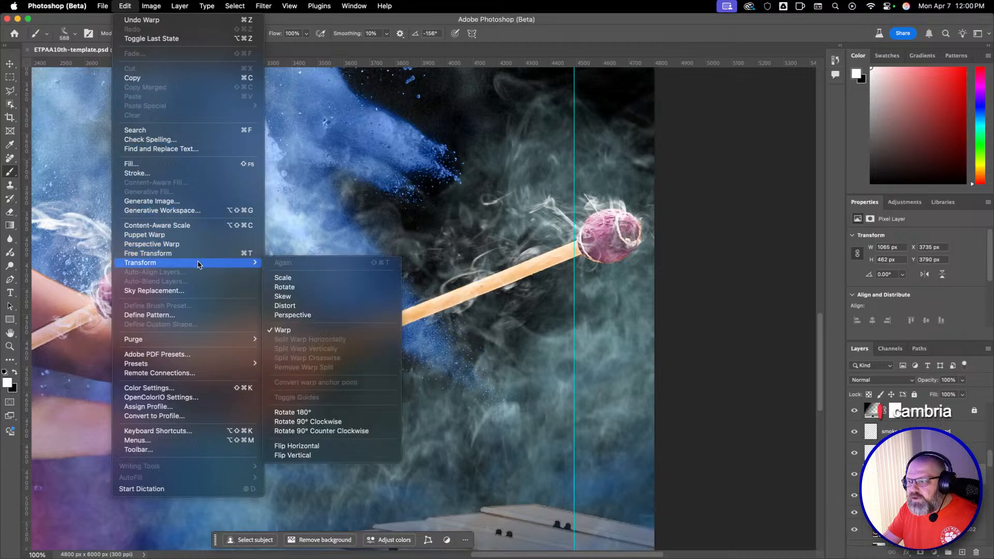
{"action": "left_click", "coordinate": [332, 330]}
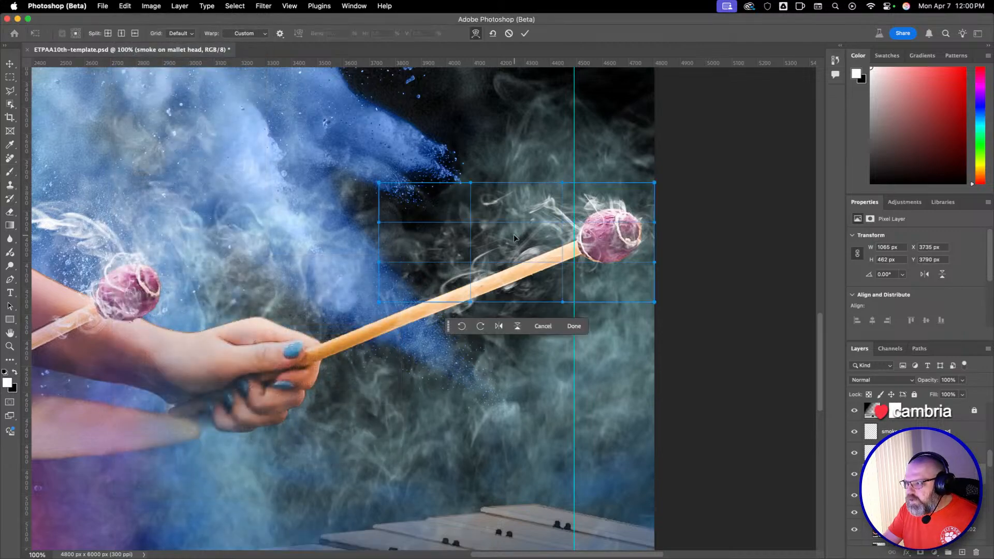
{"action": "left_click_drag", "start_coordinate": [471, 182], "coordinate": [389, 146]}
{"action": "left_click_drag", "start_coordinate": [380, 183], "coordinate": [325, 154]}
{"action": "left_click_drag", "start_coordinate": [379, 264], "coordinate": [290, 140]}
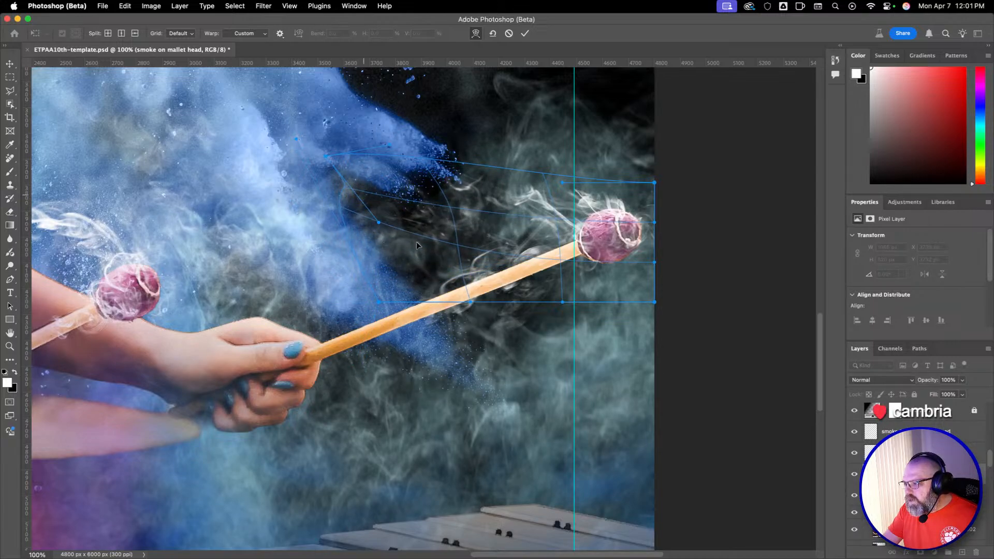
Reshape the bottom, top and right edges of the warp to curve the smoke around the right mallet's head, and apply the warp.
{"action": "left_click_drag", "start_coordinate": [471, 301], "coordinate": [425, 270]}
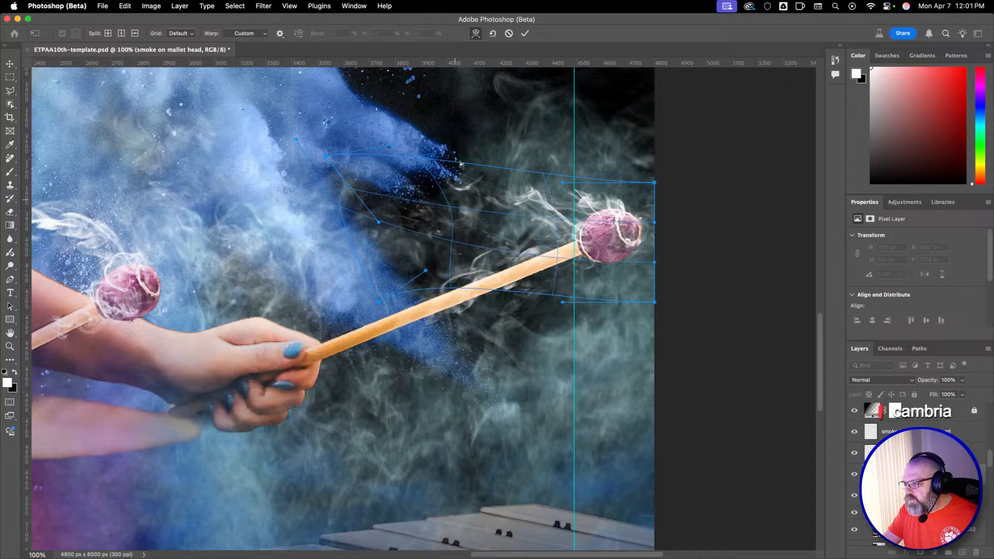
{"action": "left_click_drag", "start_coordinate": [565, 182], "coordinate": [528, 165]}
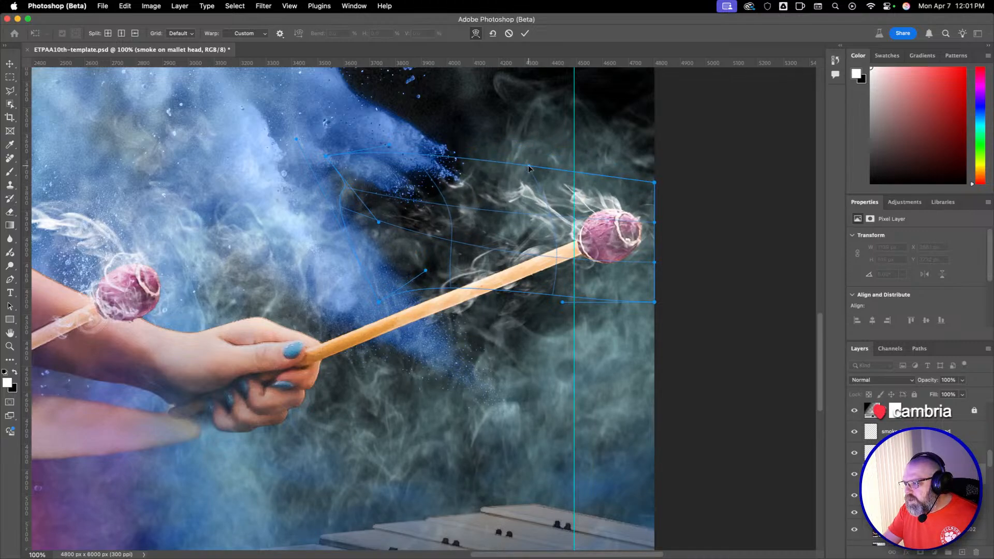
{"action": "left_click_drag", "start_coordinate": [655, 225], "coordinate": [655, 273]}
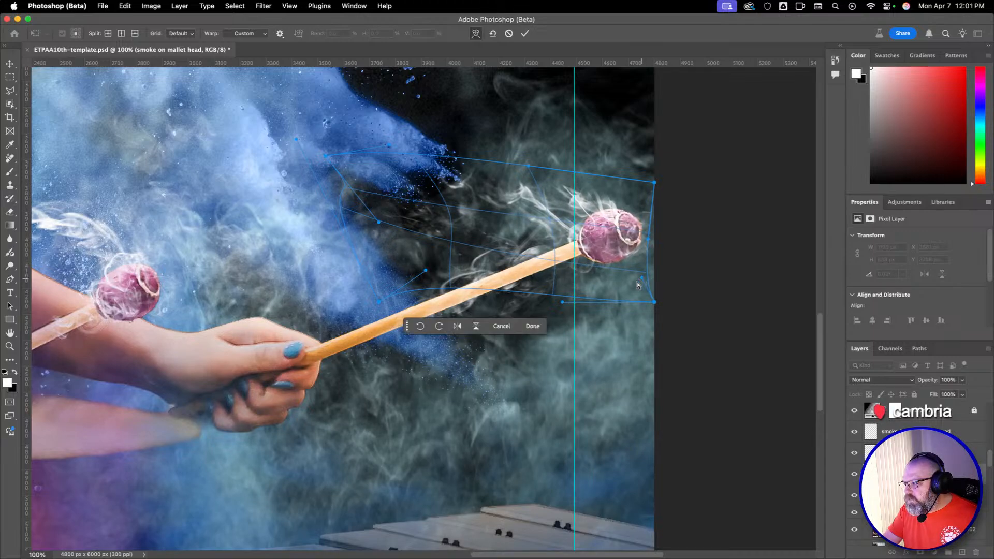
{"action": "left_click_drag", "start_coordinate": [563, 301], "coordinate": [564, 301]}
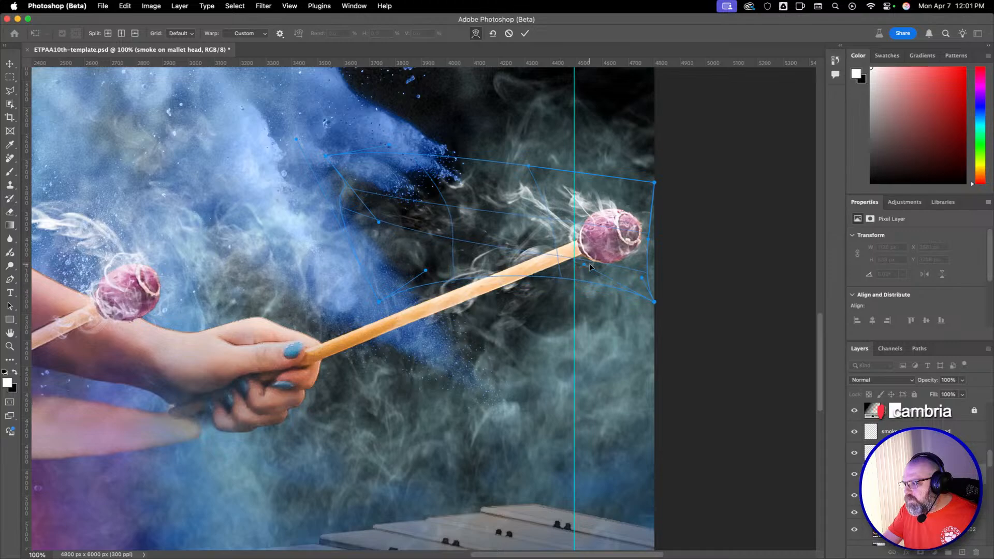
{"action": "left_click_drag", "start_coordinate": [625, 268], "coordinate": [636, 265]}
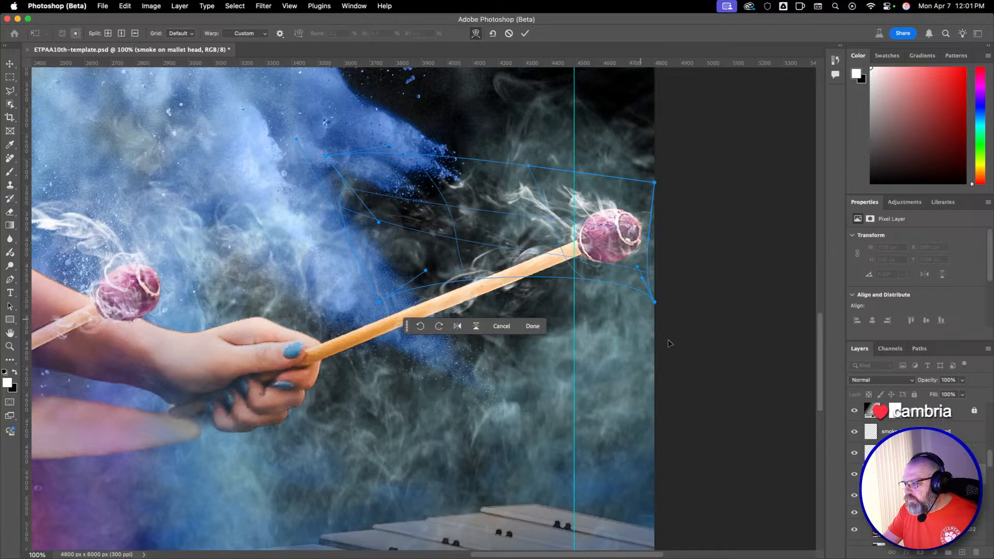
{"action": "key", "text": "Return"}
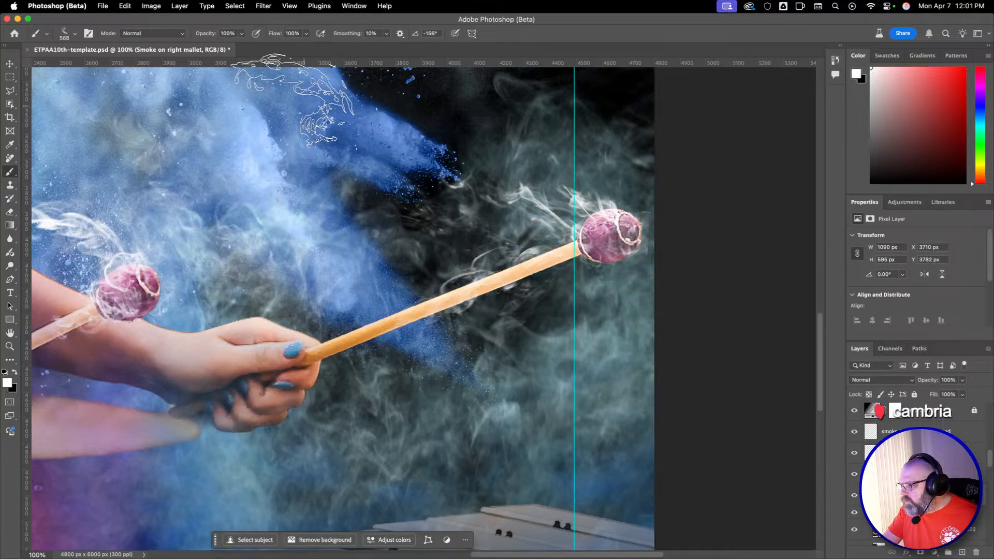
Warp the Smoke on right mallet layer, drawing its lower-left corner, bottom edge and top edge inward along the stick, and apply it.
{"action": "left_click", "coordinate": [124, 5]}
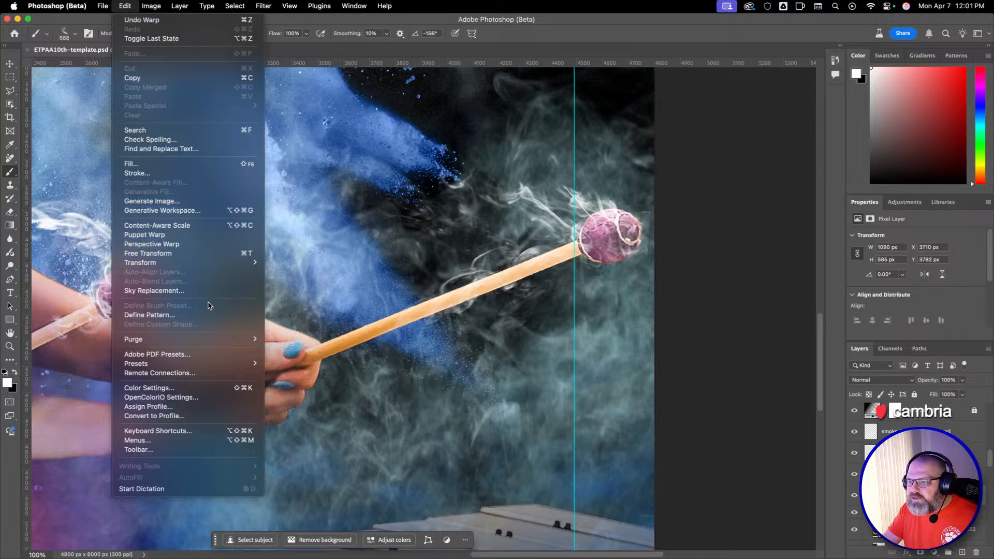
{"action": "mouse_move", "coordinate": [238, 262]}
{"action": "left_click", "coordinate": [365, 331]}
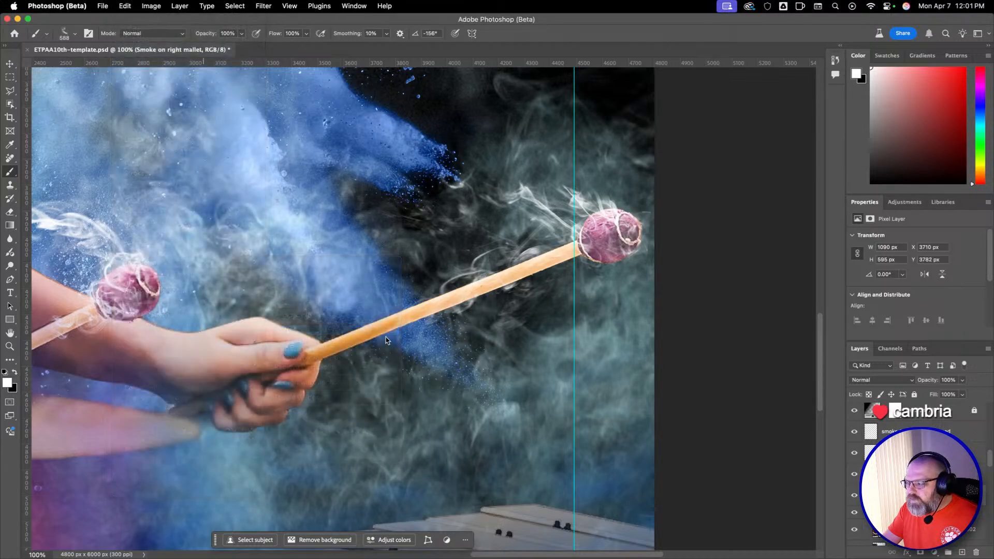
{"action": "left_click_drag", "start_coordinate": [370, 233], "coordinate": [403, 309]}
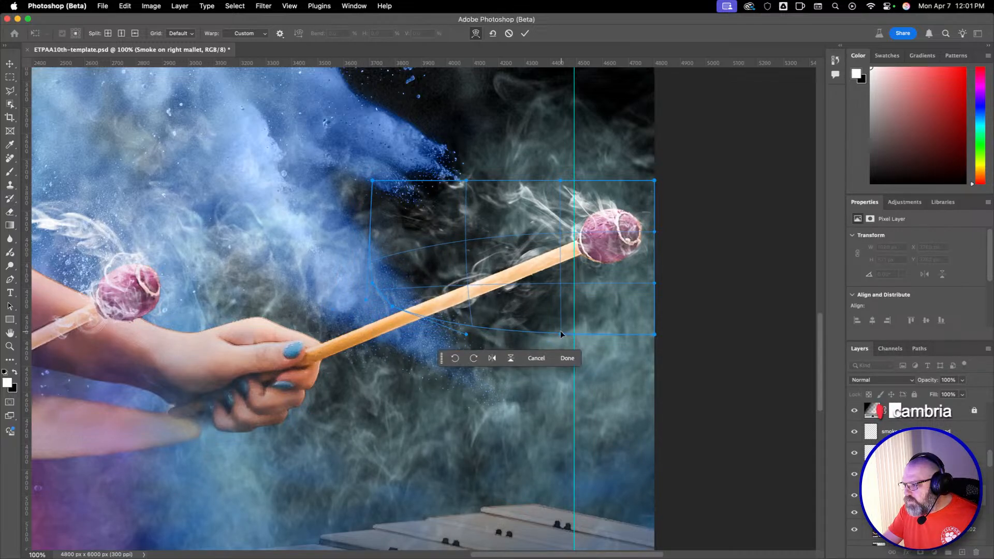
{"action": "left_click_drag", "start_coordinate": [561, 333], "coordinate": [527, 304]}
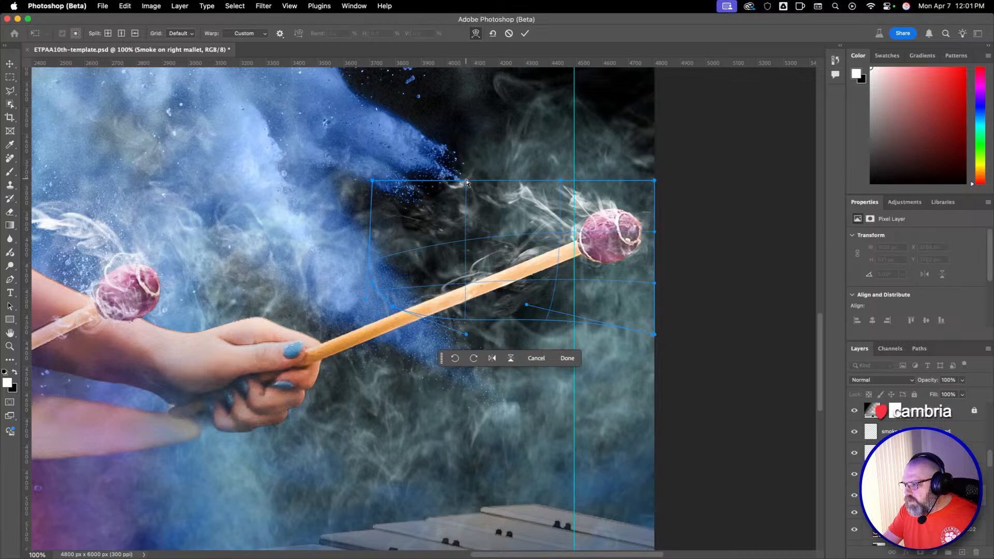
{"action": "left_click_drag", "start_coordinate": [466, 182], "coordinate": [481, 217]}
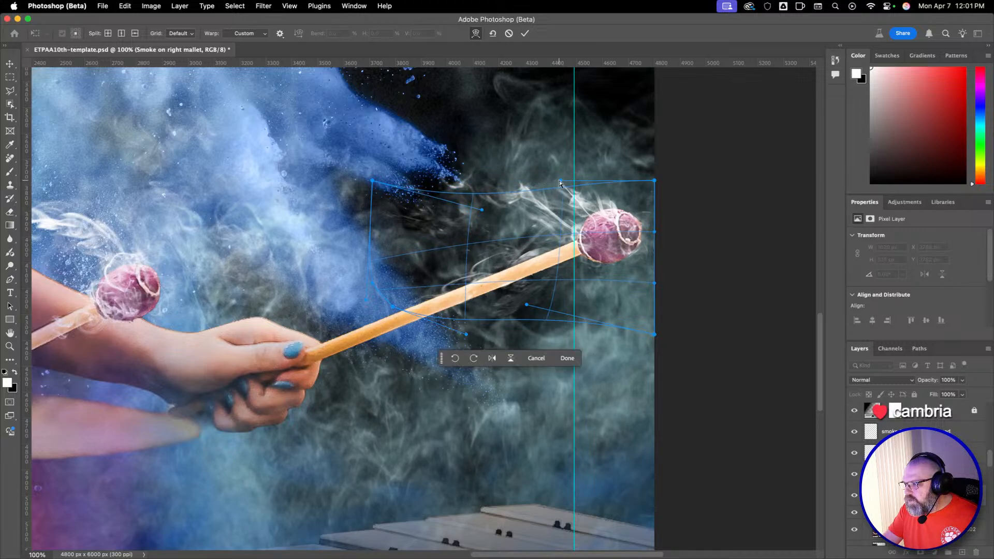
{"action": "left_click_drag", "start_coordinate": [561, 181], "coordinate": [560, 200]}
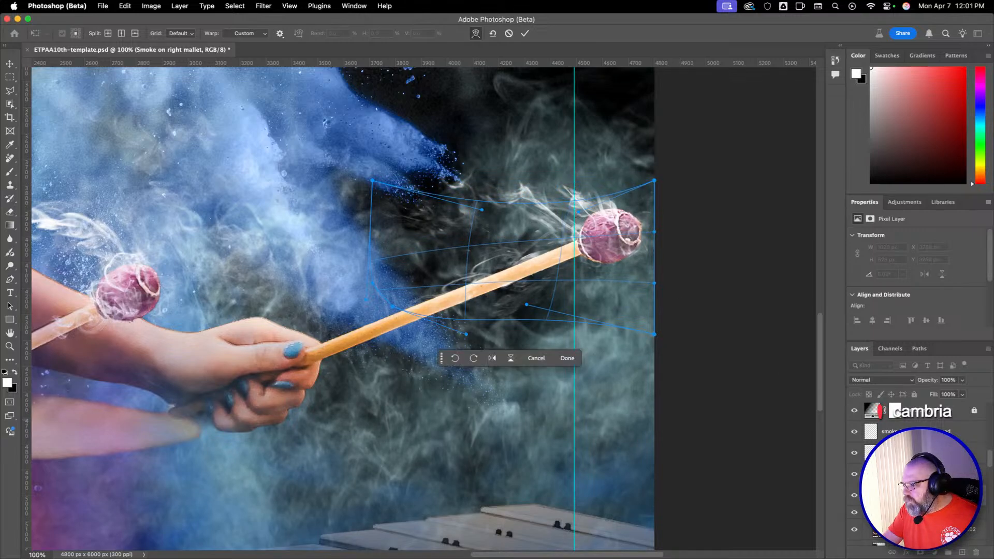
{"action": "key", "text": "Return"}
{"action": "key", "text": "b"}
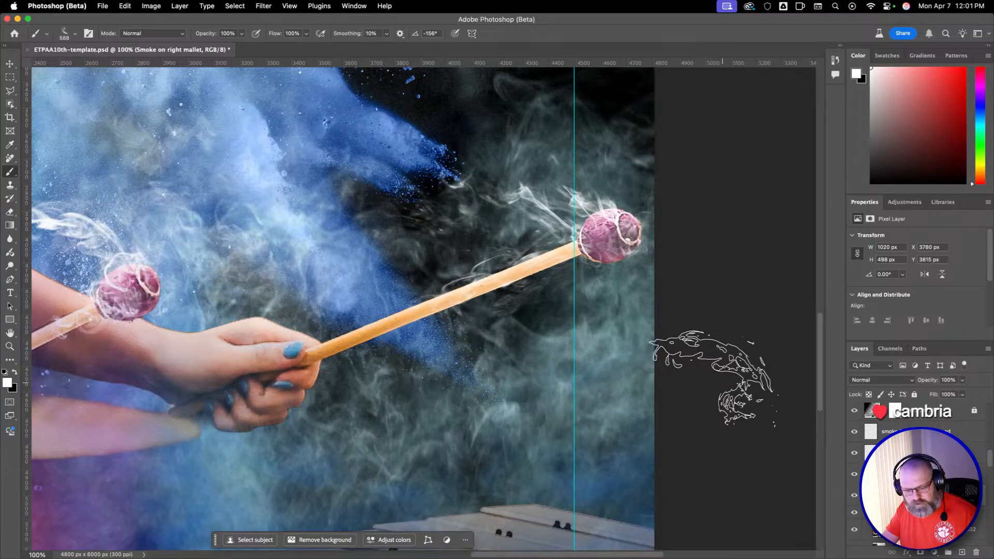
Add a new blank layer and move it directly beneath the performer's masked photo layer.
{"action": "key", "text": "z"}
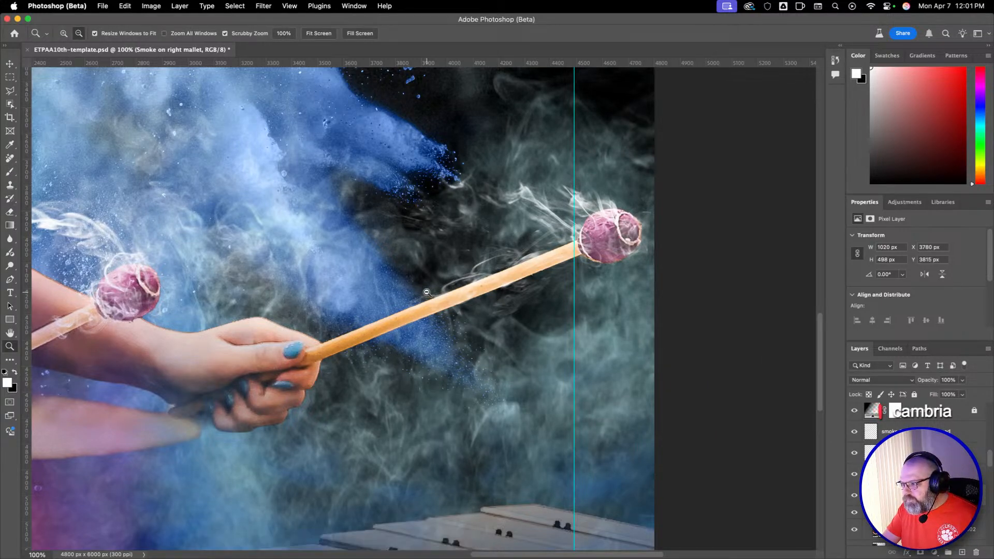
{"action": "left_click", "coordinate": [427, 293], "text": "alt"}
{"action": "left_click", "coordinate": [311, 293], "text": "alt"}
{"action": "left_click", "coordinate": [311, 294], "text": "alt"}
{"action": "key", "text": "b"}
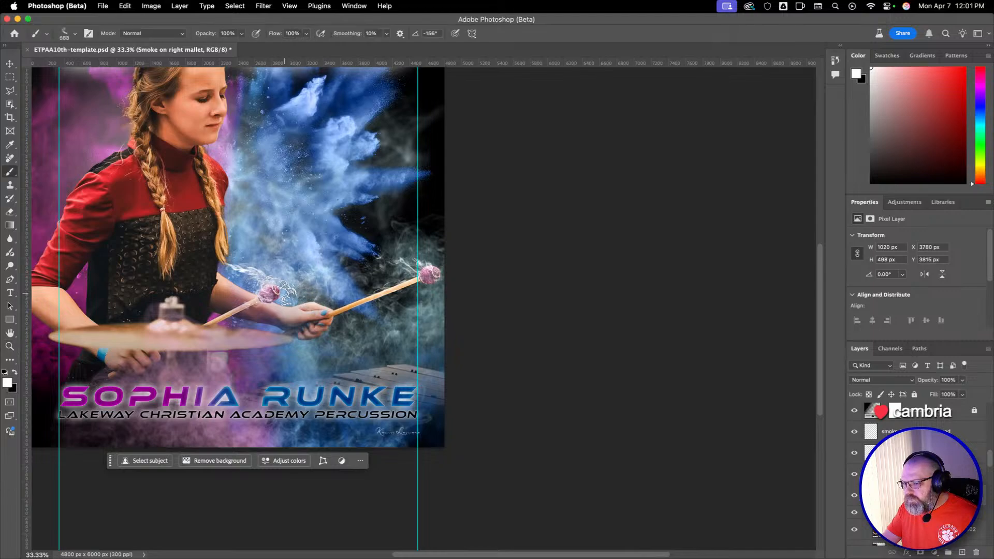
{"action": "scroll", "coordinate": [313, 290], "scroll_direction": "left", "scroll_amount": 8}
{"action": "scroll", "coordinate": [313, 290], "scroll_direction": "up", "scroll_amount": 3}
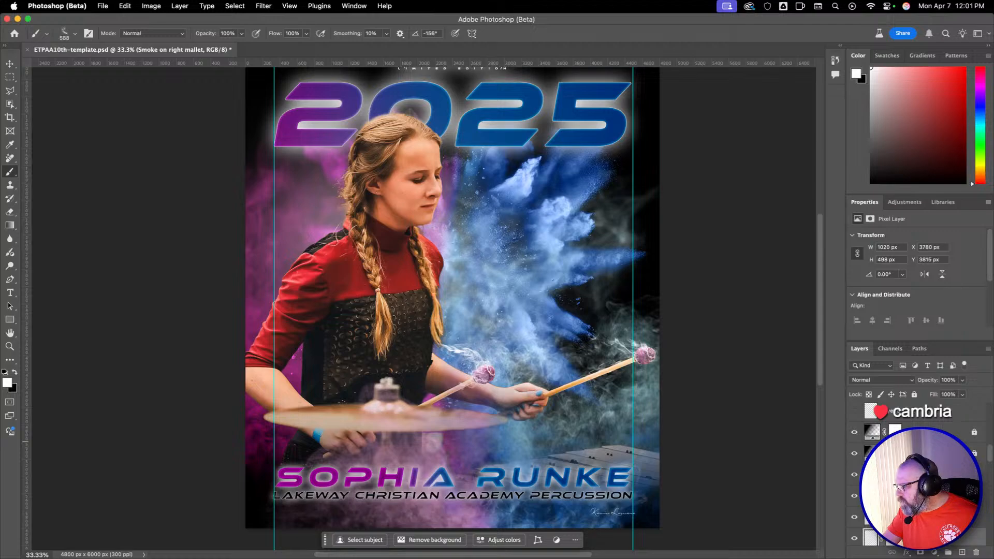
{"action": "left_click", "coordinate": [963, 553]}
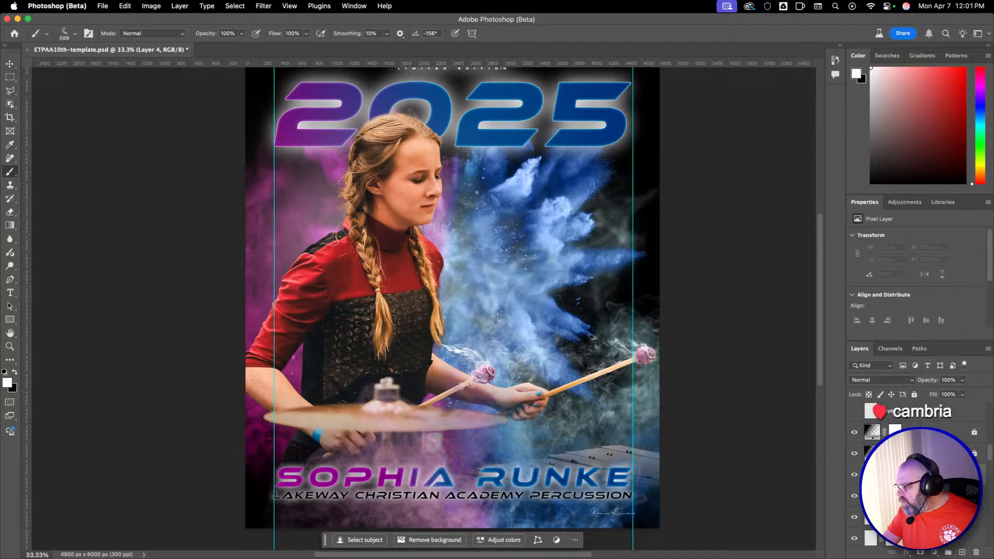
{"action": "left_click_drag", "start_coordinate": [930, 558], "coordinate": [930, 558]}
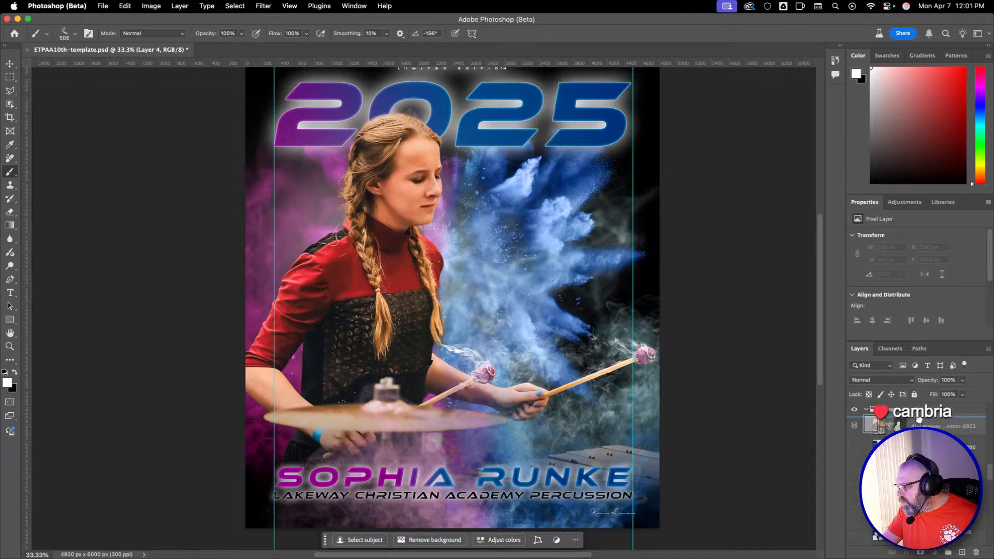
Try stamping smoke behind the performer's shoulder with Shirk Wisps Smoke Brush (06) at 2140 px, and undo it.
{"action": "right_click", "coordinate": [409, 233]}
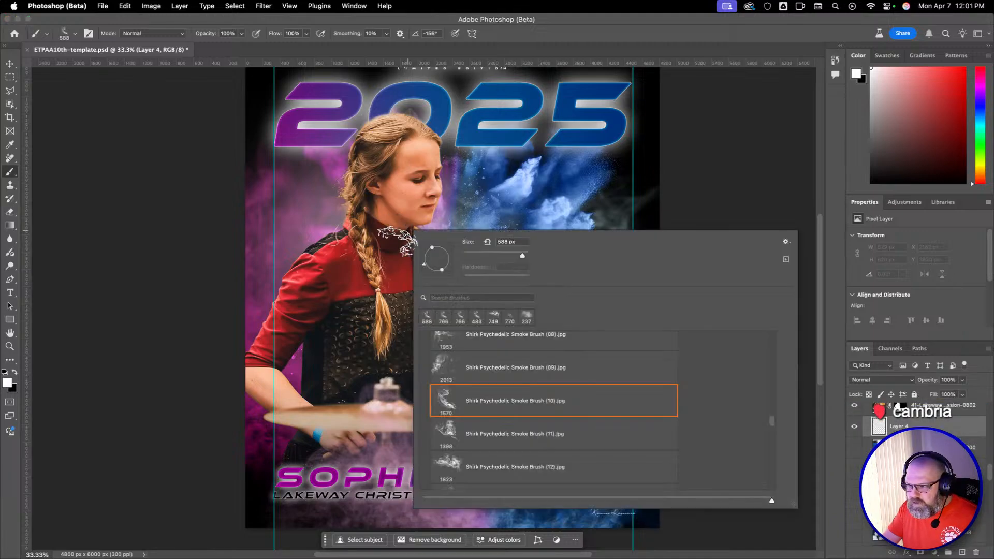
{"action": "scroll", "coordinate": [653, 392], "scroll_direction": "down", "scroll_amount": 10}
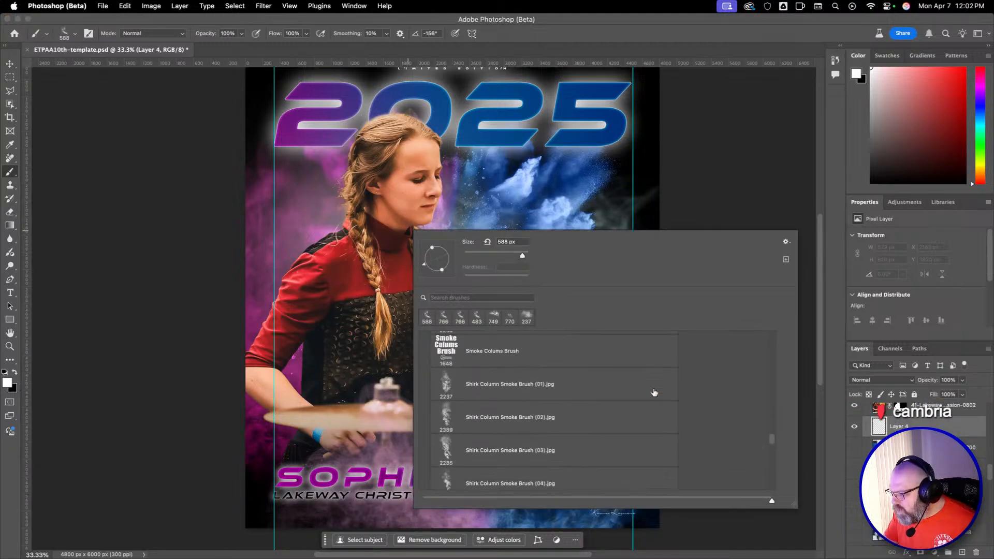
{"action": "scroll", "coordinate": [654, 392], "scroll_direction": "down", "scroll_amount": 5}
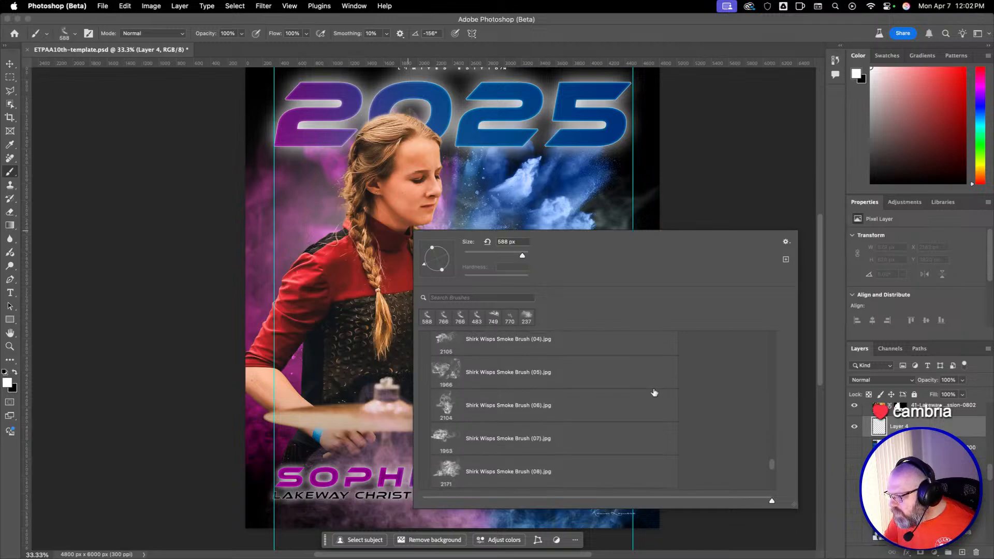
{"action": "left_click", "coordinate": [600, 372]}
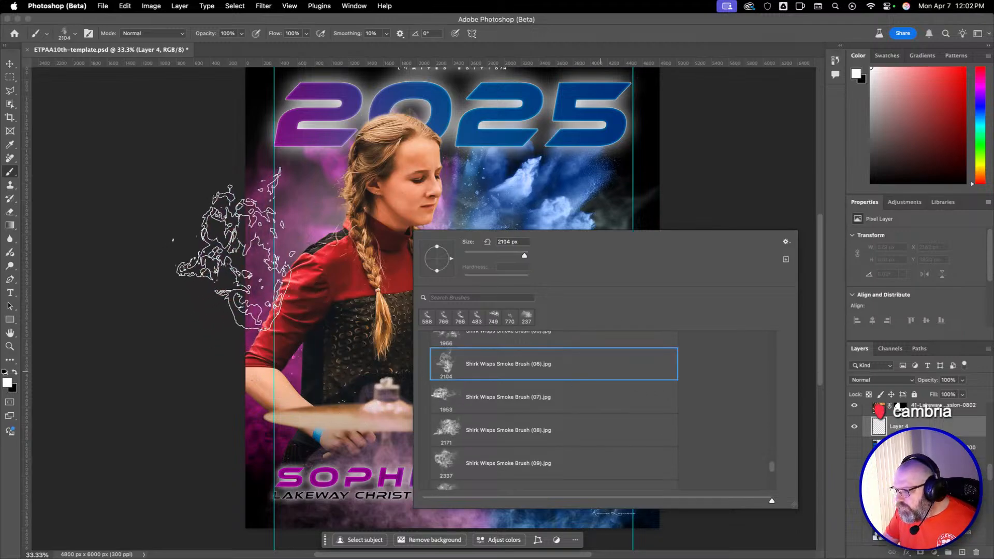
{"action": "key", "text": "Return"}
{"action": "left_click_drag", "start_coordinate": [322, 246], "coordinate": [242, 281]}
{"action": "left_click_drag", "start_coordinate": [309, 288], "coordinate": [357, 238]}
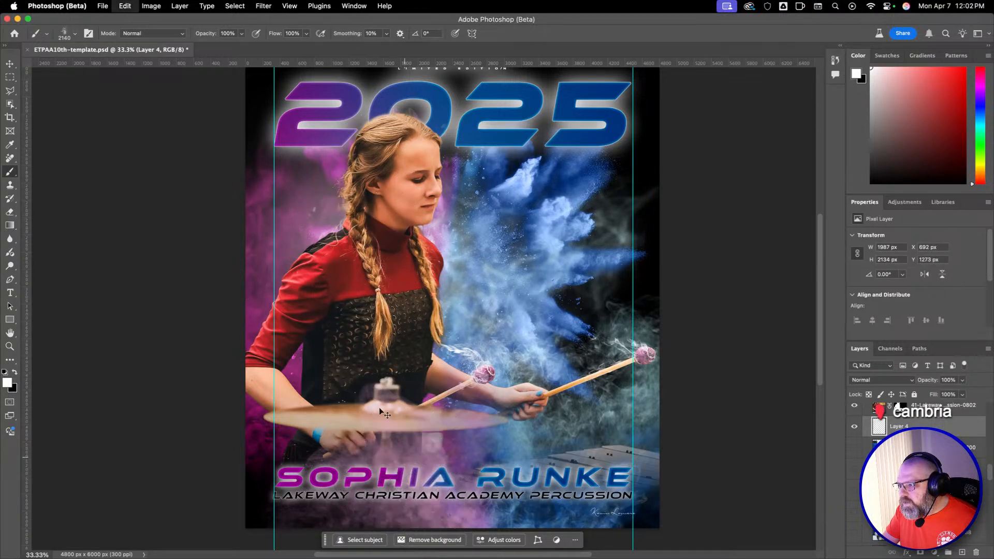
{"action": "left_click", "coordinate": [363, 317]}
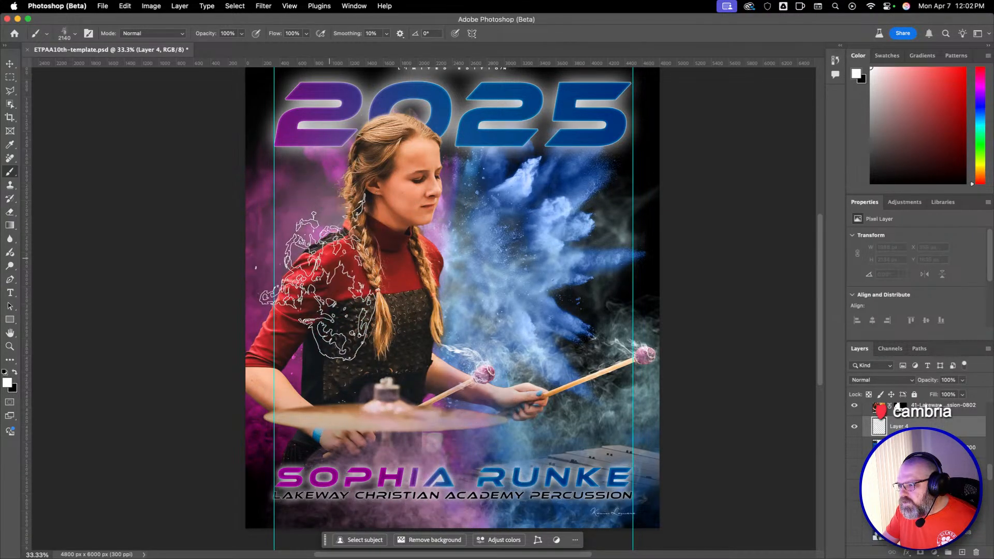
Stamp smoke behind the performer's head and shoulder with Shirk Wisps Smoke Brush (18) at 2023 px, undoing the misplaced trial stamp.
{"action": "right_click", "coordinate": [339, 275]}
{"action": "scroll", "coordinate": [517, 491], "scroll_direction": "down", "scroll_amount": 5}
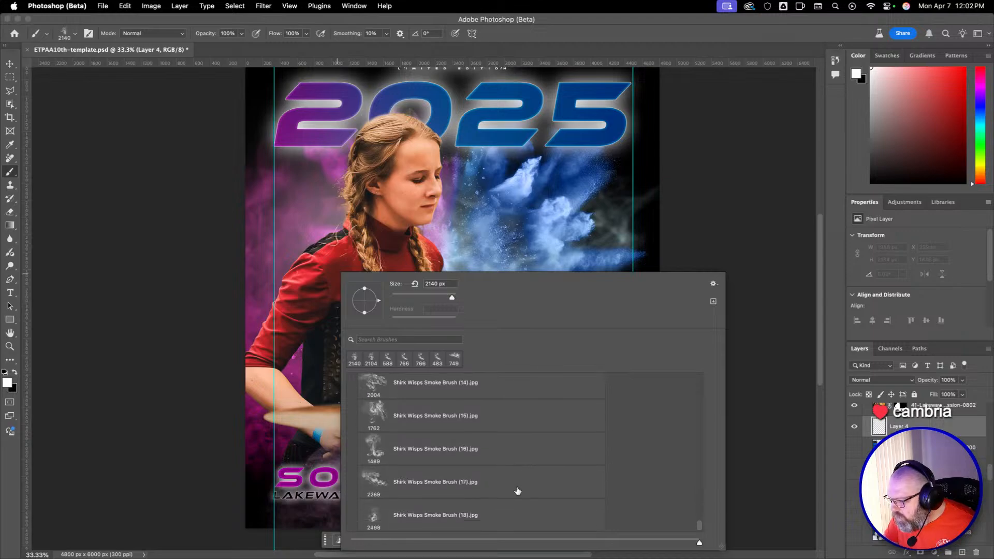
{"action": "left_click", "coordinate": [505, 513]}
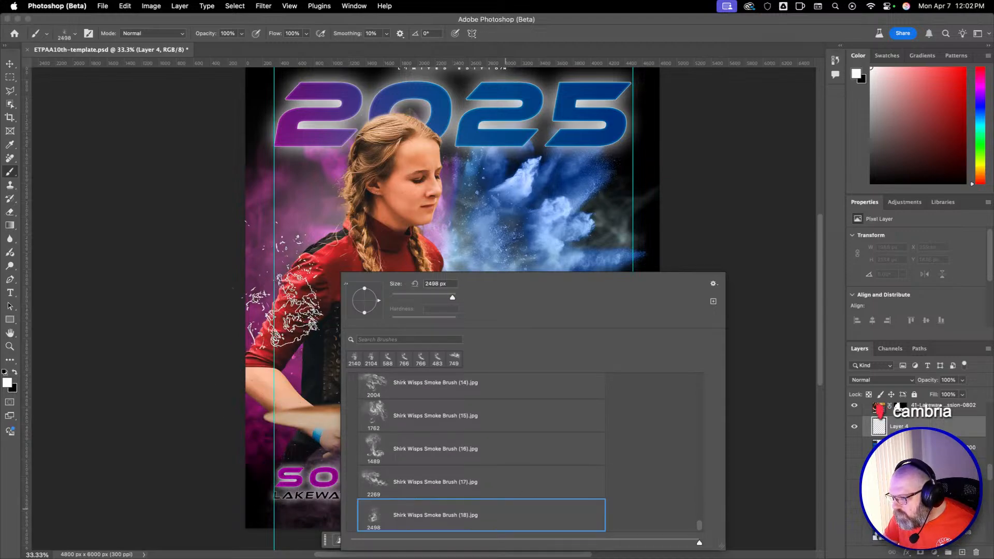
{"action": "key", "text": "Return"}
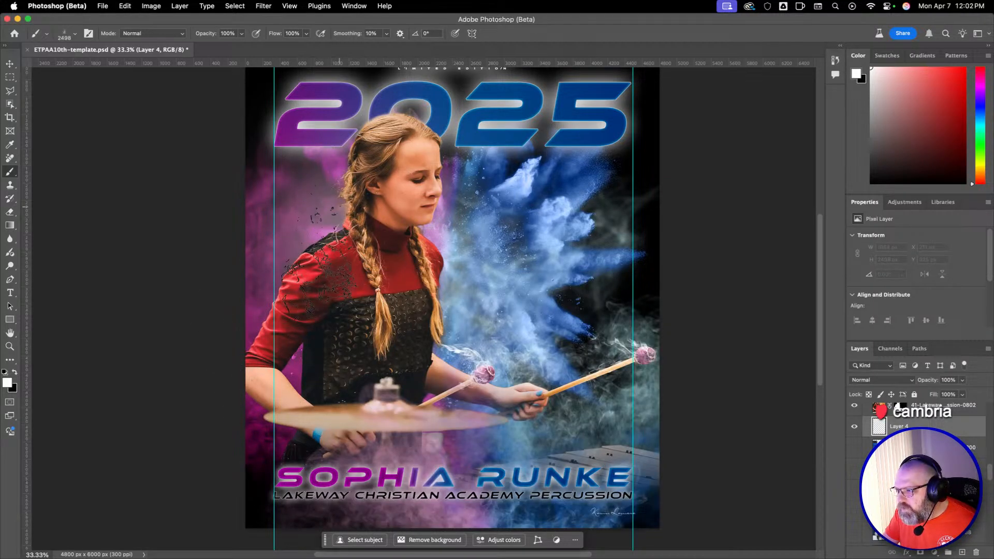
{"action": "left_click_drag", "start_coordinate": [339, 207], "coordinate": [298, 233]}
{"action": "left_click", "coordinate": [341, 199]}
{"action": "key", "text": "super+z"}
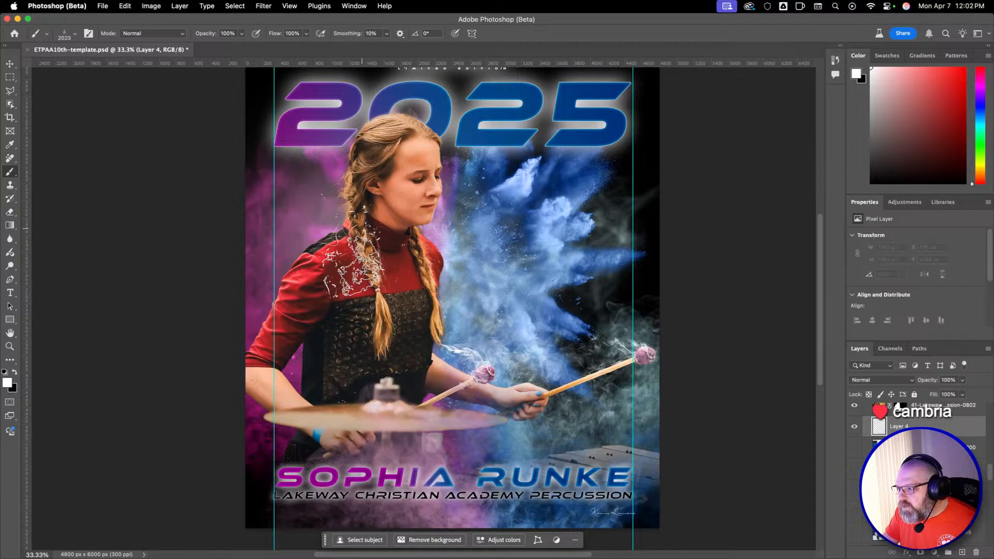
Choose Shirk Wisps Smoke Brush (15) and add a new blank layer directly beneath the performer's masked photo.
{"action": "right_click", "coordinate": [372, 336]}
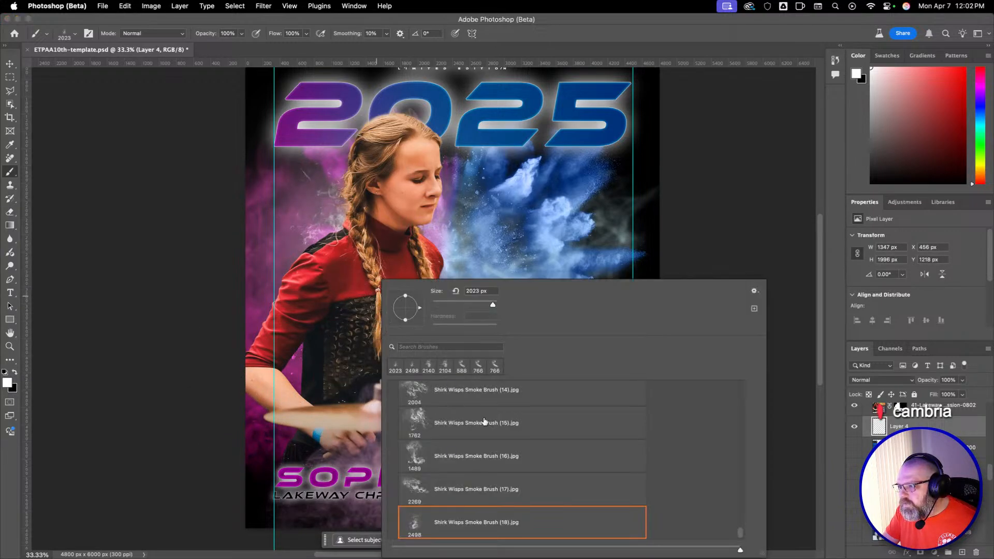
{"action": "left_click", "coordinate": [509, 428]}
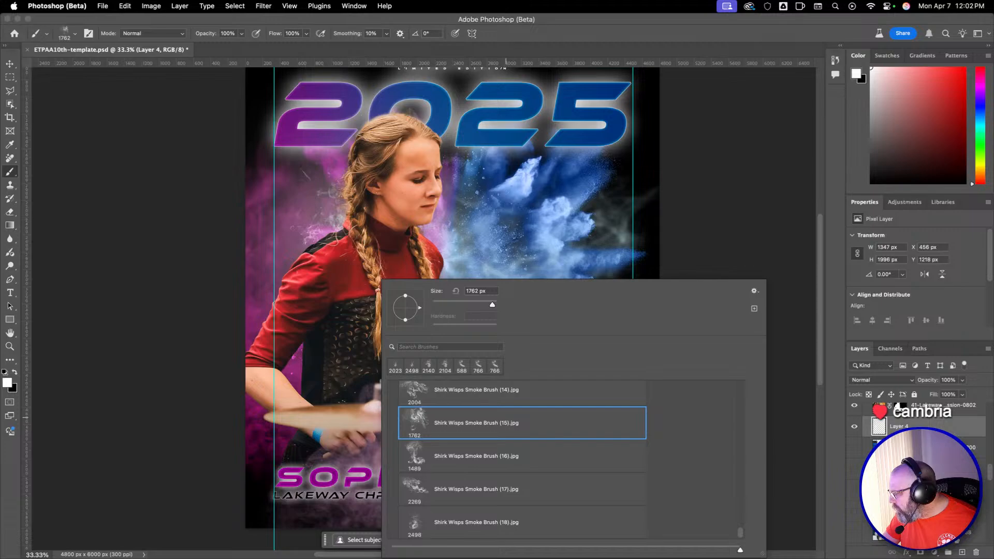
{"action": "left_click", "coordinate": [962, 553]}
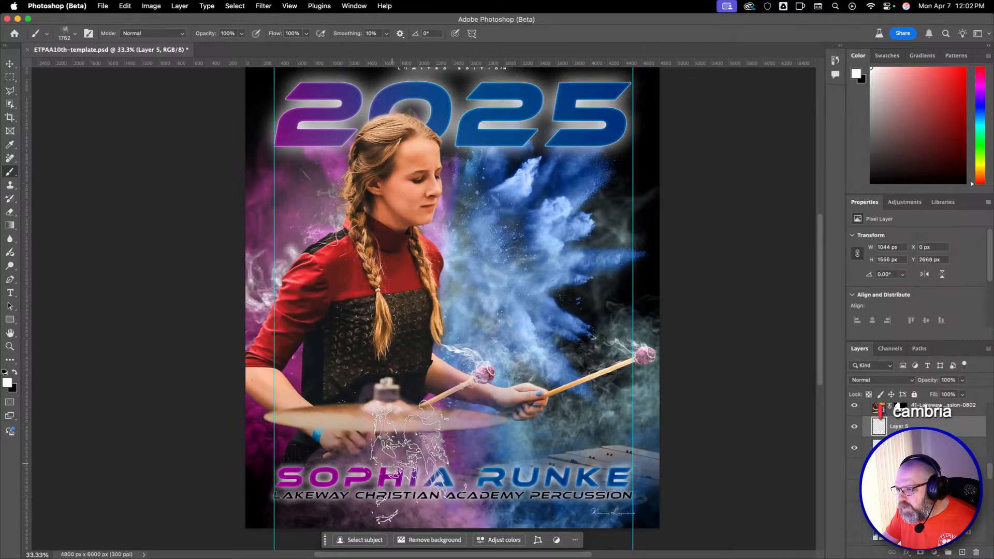
Try stamping smoke behind the performer's shoulder with Shirk Wisps Smoke Brush (15) at 820 px and 902 px, undoing each stamp.
{"action": "left_click_drag", "start_coordinate": [273, 285], "coordinate": [181, 302]}
{"action": "left_click", "coordinate": [282, 265]}
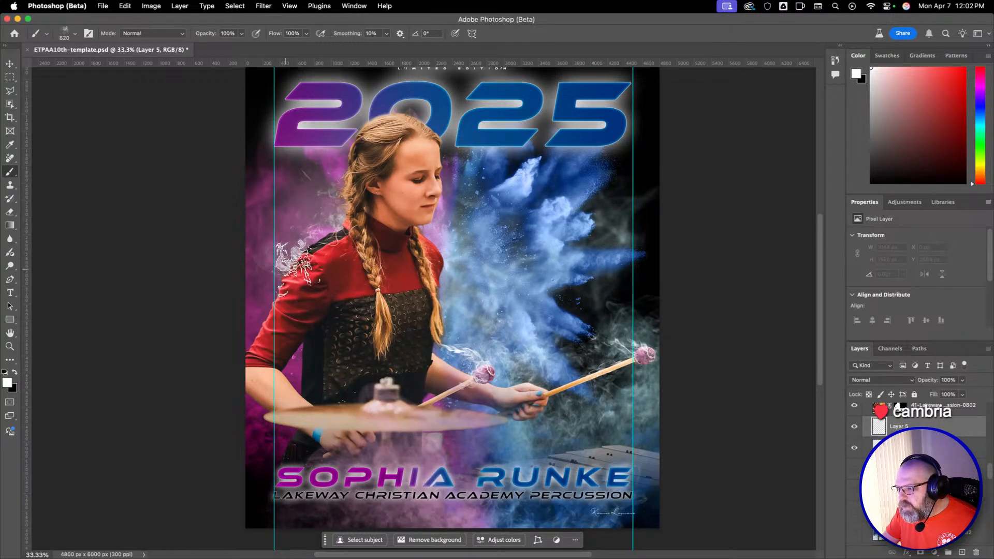
{"action": "key", "text": "super+z"}
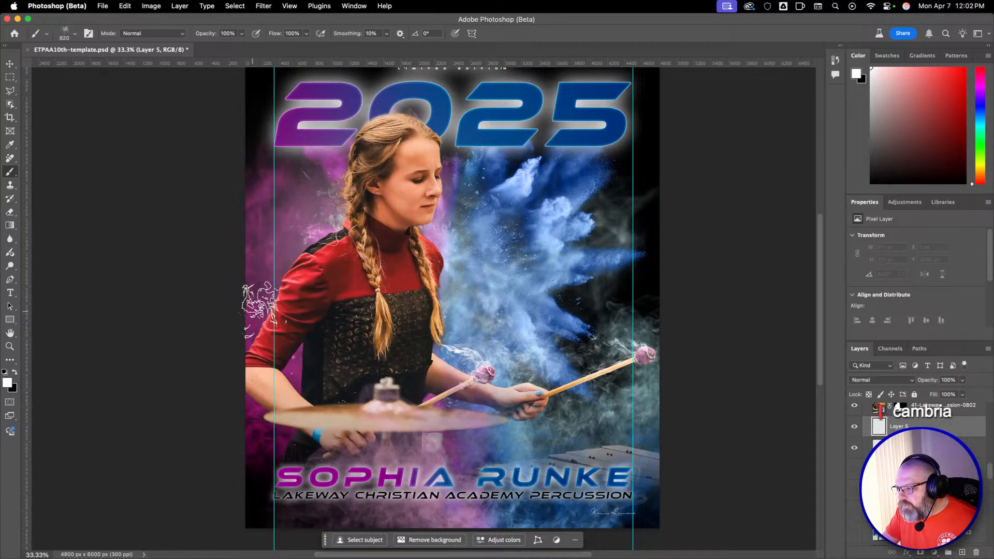
{"action": "left_click_drag", "start_coordinate": [252, 312], "coordinate": [259, 312]}
{"action": "left_click", "coordinate": [271, 276]}
{"action": "key", "text": "super+z"}
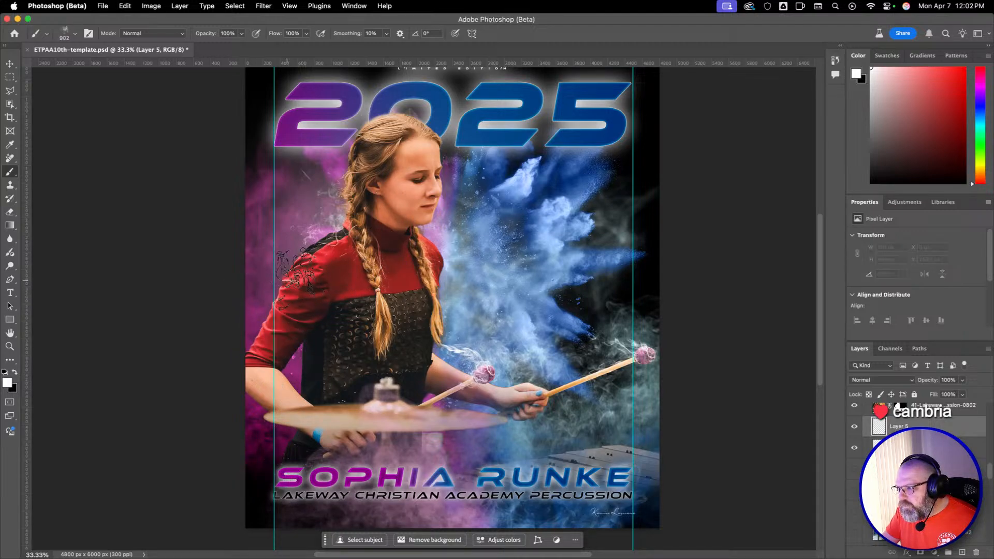
{"action": "right_click", "coordinate": [383, 282]}
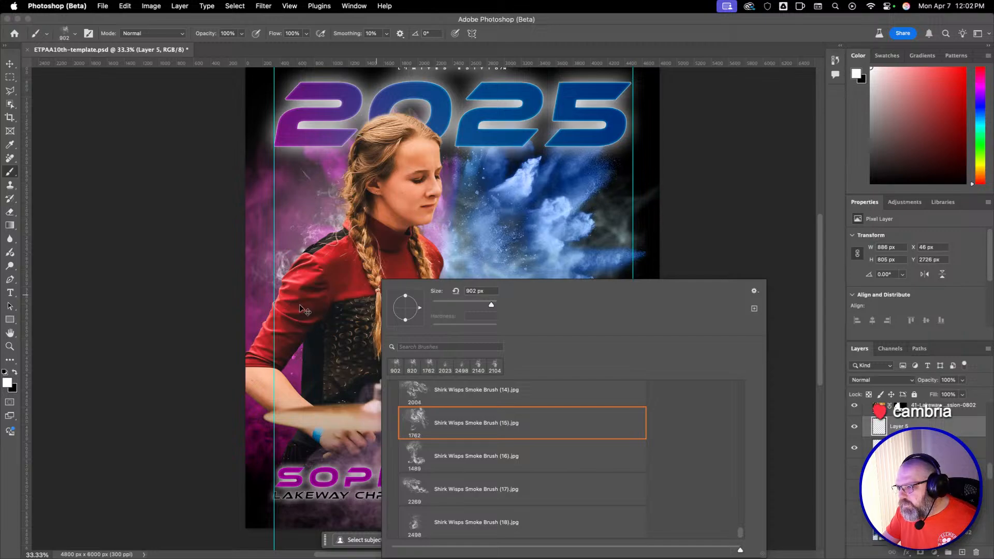
{"action": "key", "text": "super+z"}
{"action": "left_click", "coordinate": [293, 276]}
{"action": "key", "text": "super+z"}
{"action": "left_click", "coordinate": [305, 275]}
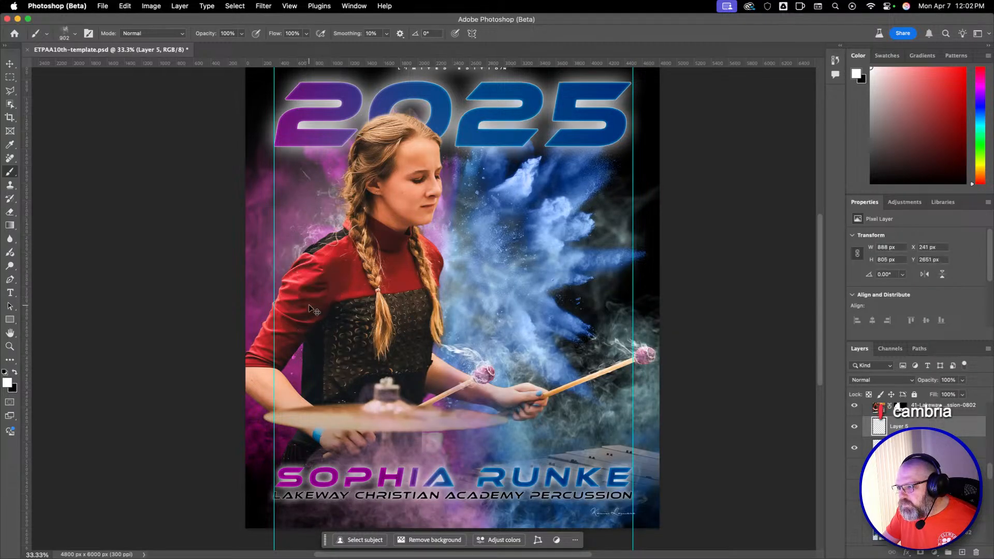
{"action": "key", "text": "super+z"}
Stamp smoke behind the performer's upper arm and forearm with Shirk Wisps Smoke Brush (18) at 1696 px, undoing the misplaced trial stamp.
{"action": "right_click", "coordinate": [371, 324]}
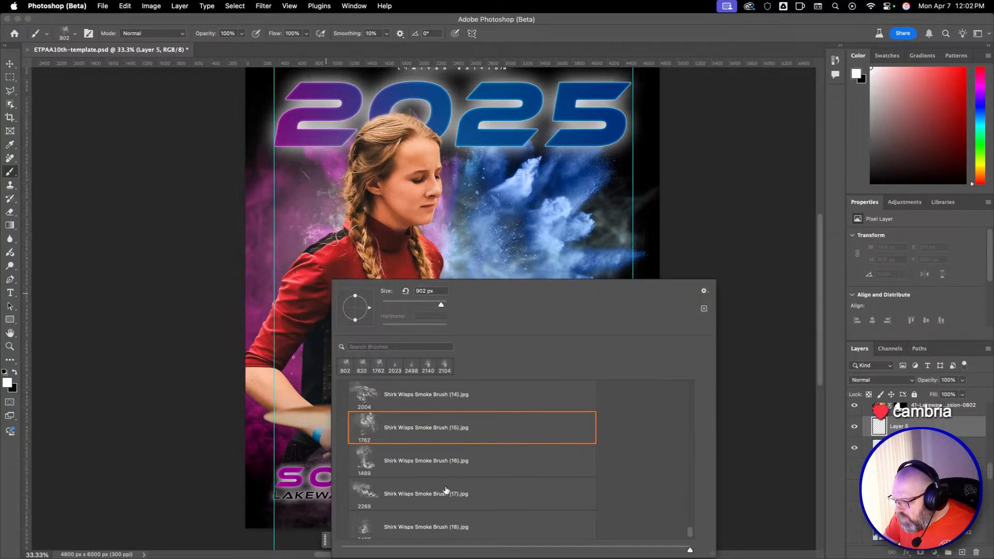
{"action": "left_click", "coordinate": [436, 535]}
{"action": "mouse_move", "coordinate": [289, 235]}
{"action": "left_mouse_down"}
{"action": "mouse_move", "coordinate": [260, 242]}
{"action": "mouse_move", "coordinate": [258, 259]}
{"action": "left_mouse_up"}
{"action": "left_click", "coordinate": [276, 252]}
{"action": "key", "text": "super+z"}
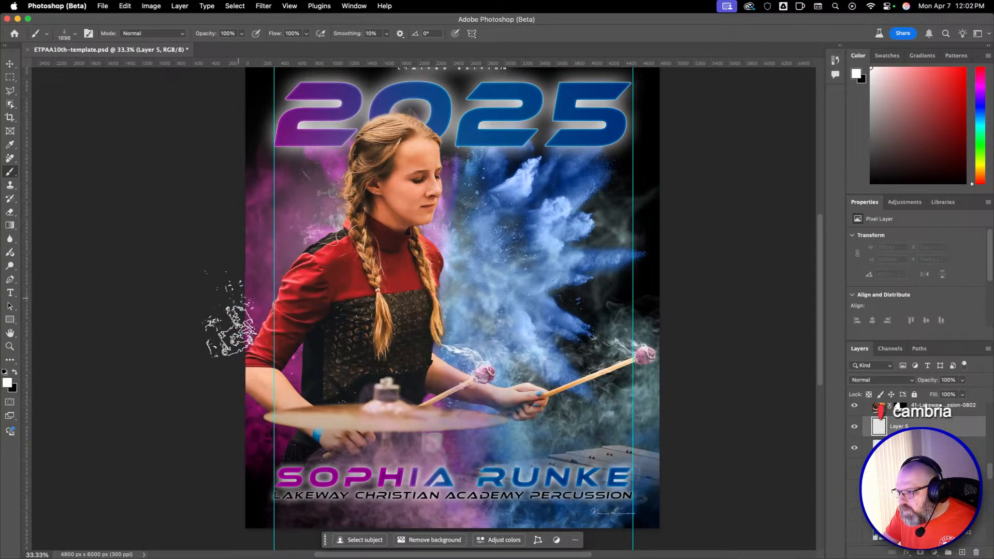
{"action": "left_click", "coordinate": [295, 290]}
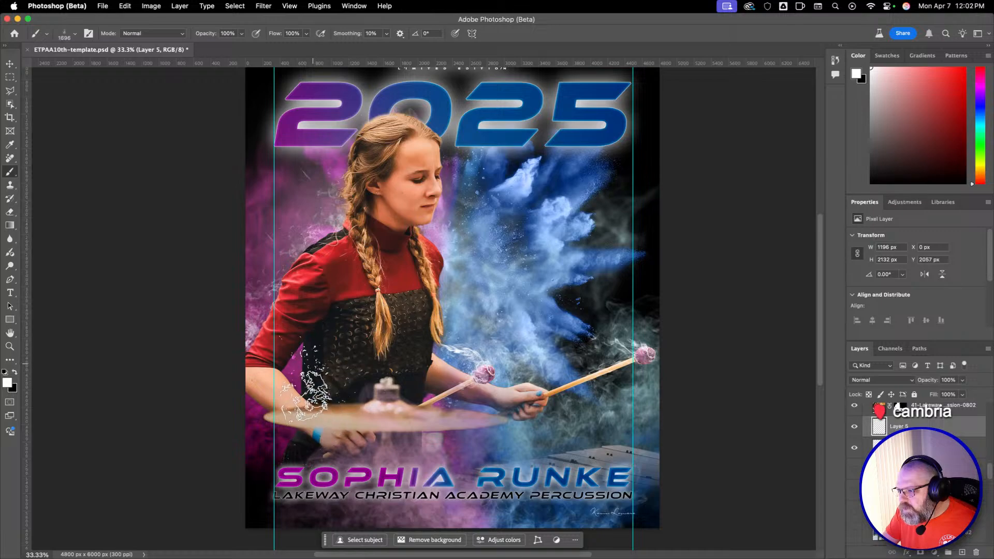
{"action": "left_click", "coordinate": [292, 369]}
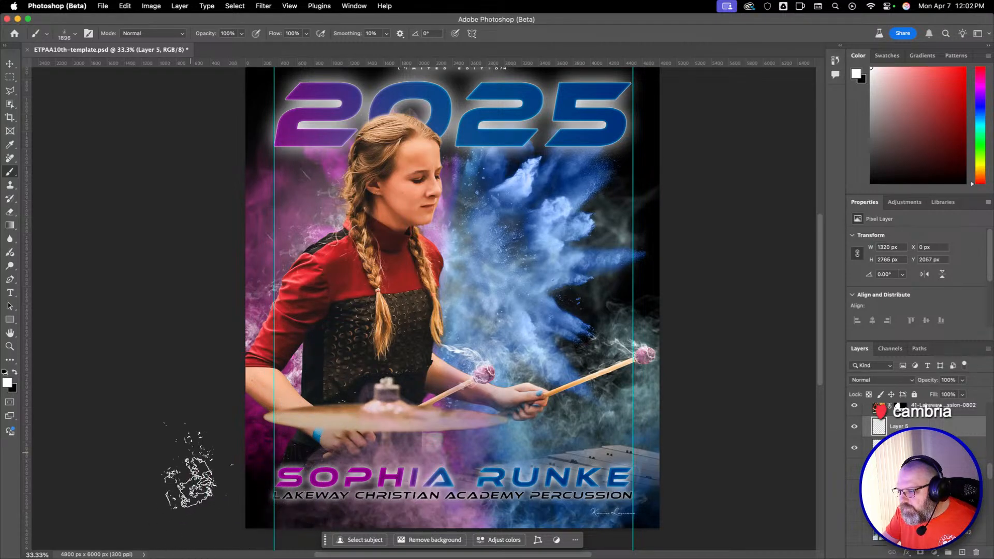
Try stamping smoke in the poster's lower-left corner with Shirk Wisps Smoke Brush (10) at 2114 px and (06) at 2104 px, undoing both.
{"action": "right_click", "coordinate": [368, 409]}
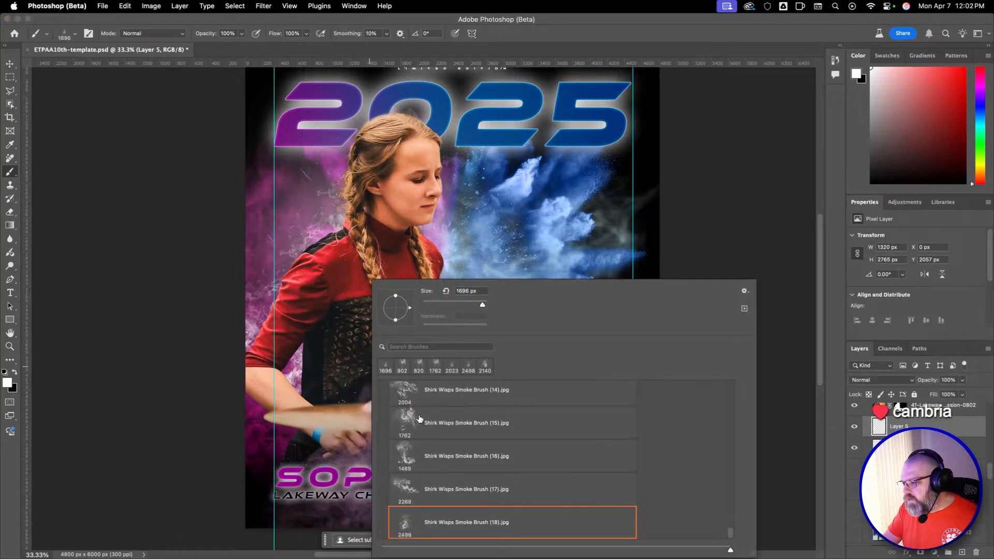
{"action": "scroll", "coordinate": [487, 509], "scroll_direction": "up", "scroll_amount": 6}
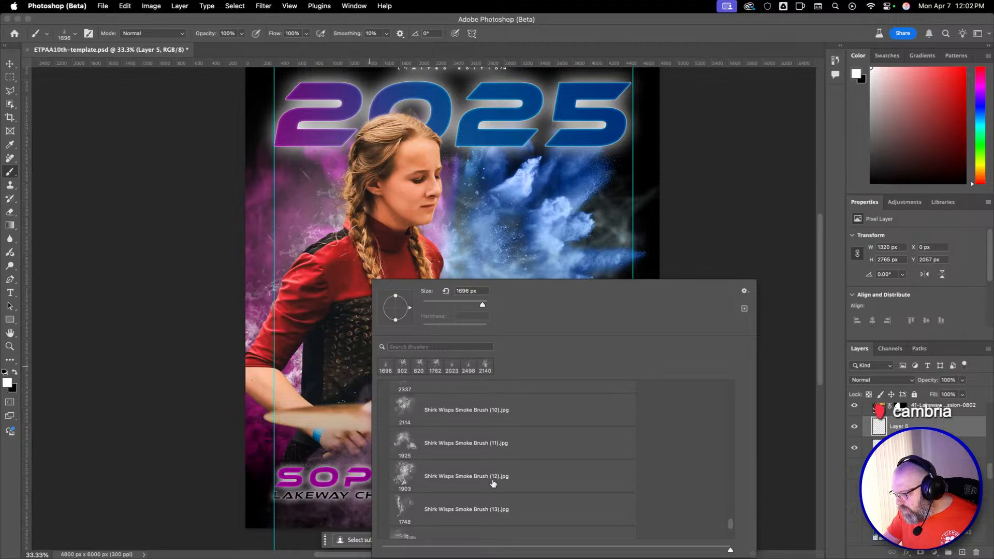
{"action": "left_click", "coordinate": [275, 427]}
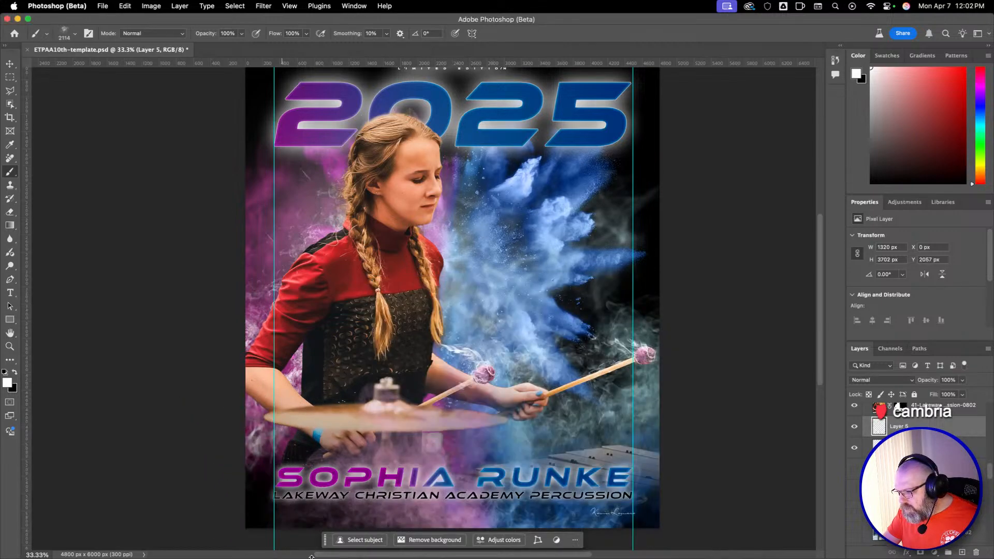
{"action": "key", "text": "super+z"}
{"action": "right_click", "coordinate": [343, 409]}
{"action": "scroll", "coordinate": [472, 470], "scroll_direction": "up", "scroll_amount": 3}
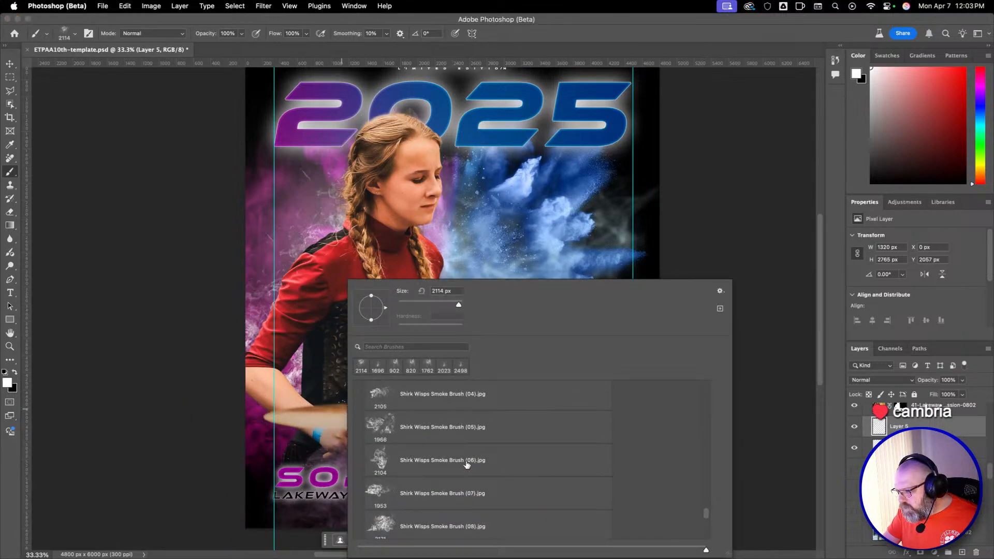
{"action": "left_click", "coordinate": [466, 465]}
{"action": "left_click", "coordinate": [239, 462]}
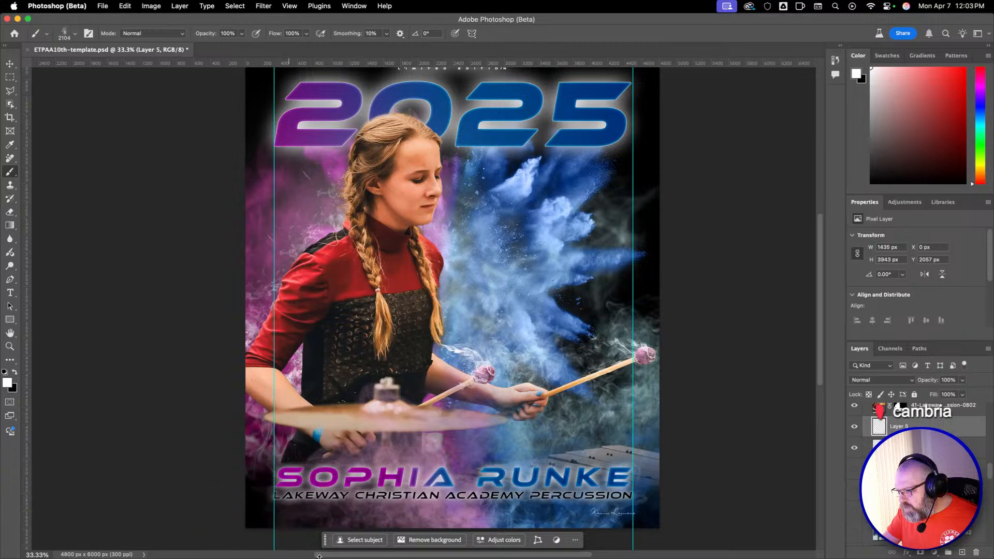
{"action": "key", "text": "super+z"}
Try stamping smoke in the poster's lower-left corner with Shirk Neutral Smoke Brush (05) at 1715 px.
{"action": "right_click", "coordinate": [310, 414]}
{"action": "scroll", "coordinate": [466, 421], "scroll_direction": "up", "scroll_amount": 3}
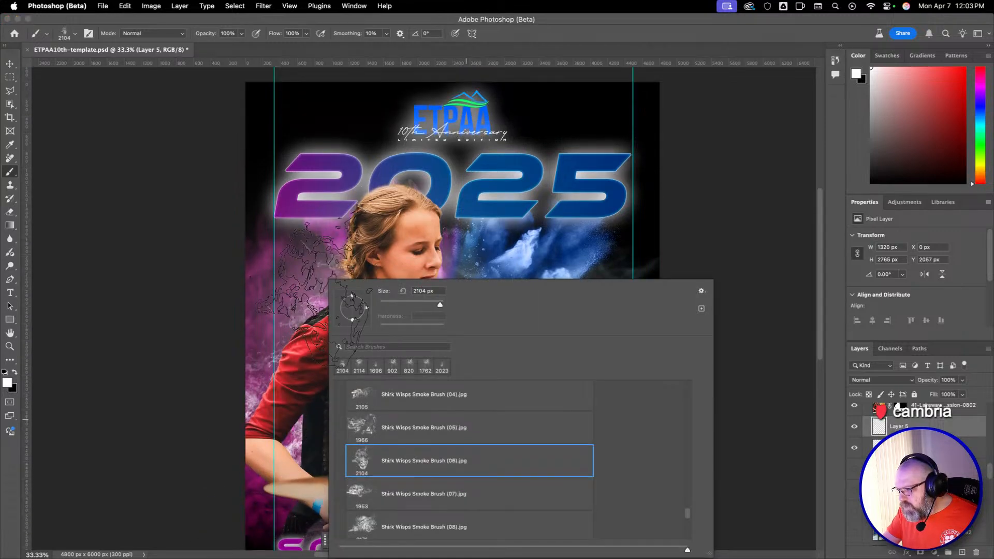
{"action": "scroll", "coordinate": [311, 295], "scroll_direction": "down", "scroll_amount": 3}
{"action": "scroll", "coordinate": [448, 437], "scroll_direction": "up", "scroll_amount": 5}
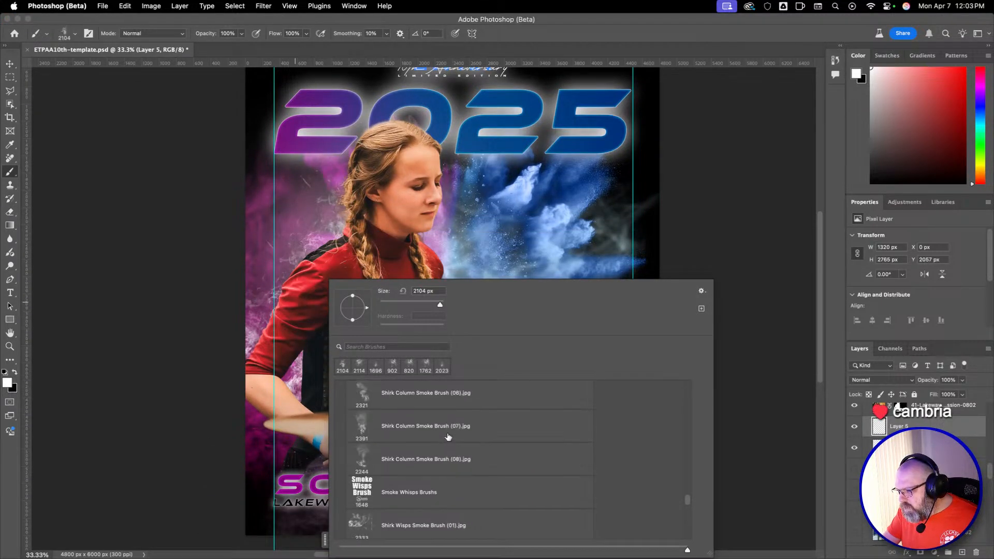
{"action": "scroll", "coordinate": [448, 437], "scroll_direction": "up", "scroll_amount": 5}
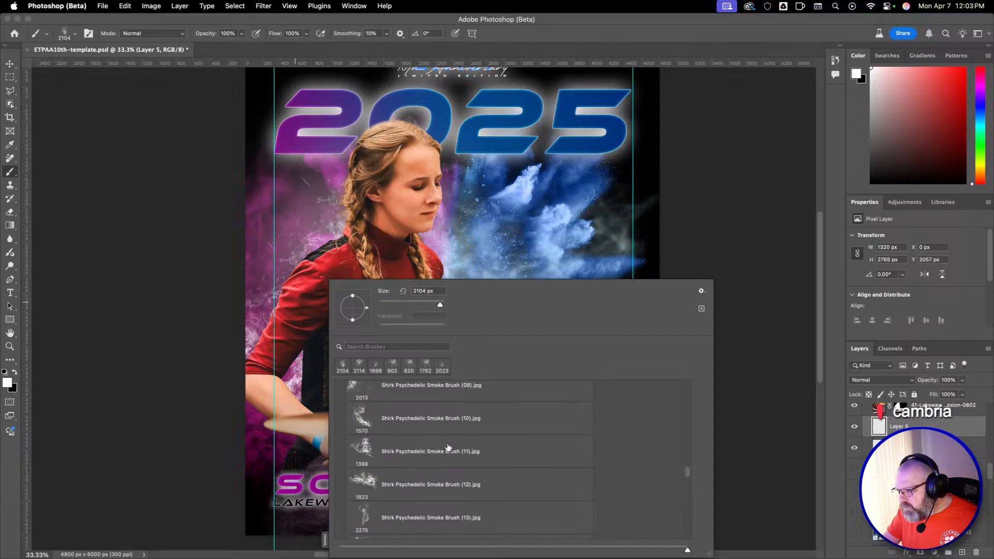
{"action": "scroll", "coordinate": [448, 448], "scroll_direction": "up", "scroll_amount": 5}
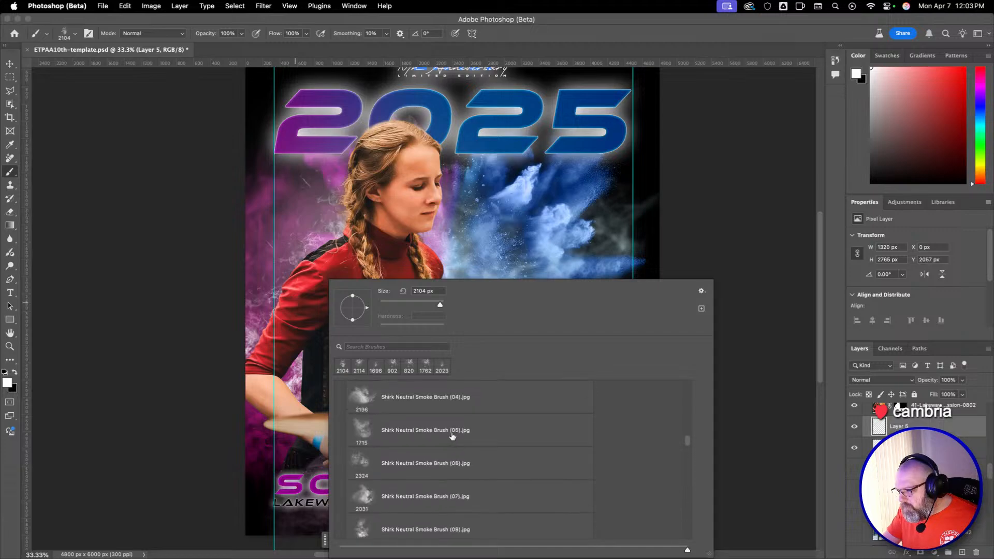
{"action": "double_click", "coordinate": [374, 446]}
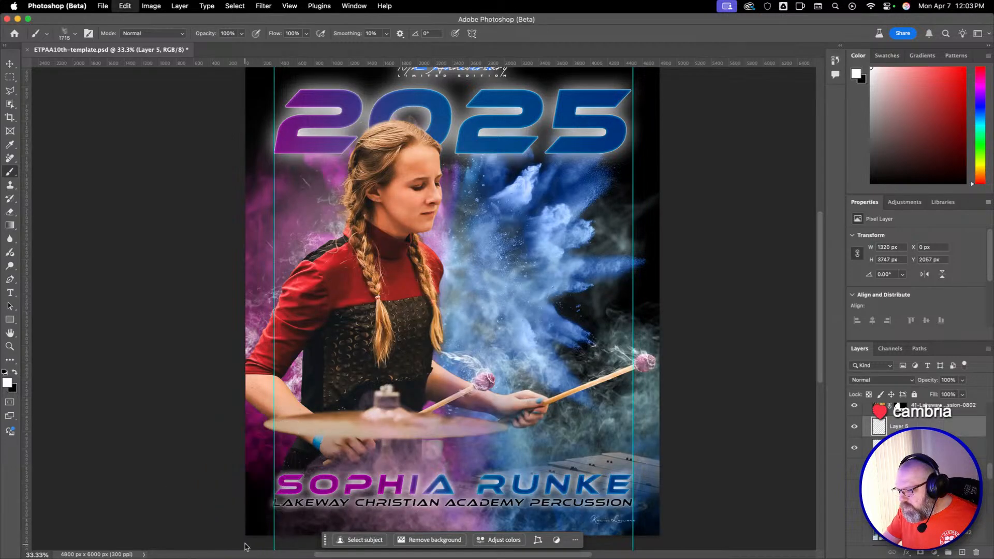
Choose Shirk Neutral Smoke Brush (01), try a 2303 px smoke stamp in the poster's lower-left corner, and undo it.
{"action": "right_click", "coordinate": [365, 439]}
{"action": "scroll", "coordinate": [445, 440], "scroll_direction": "up", "scroll_amount": 5}
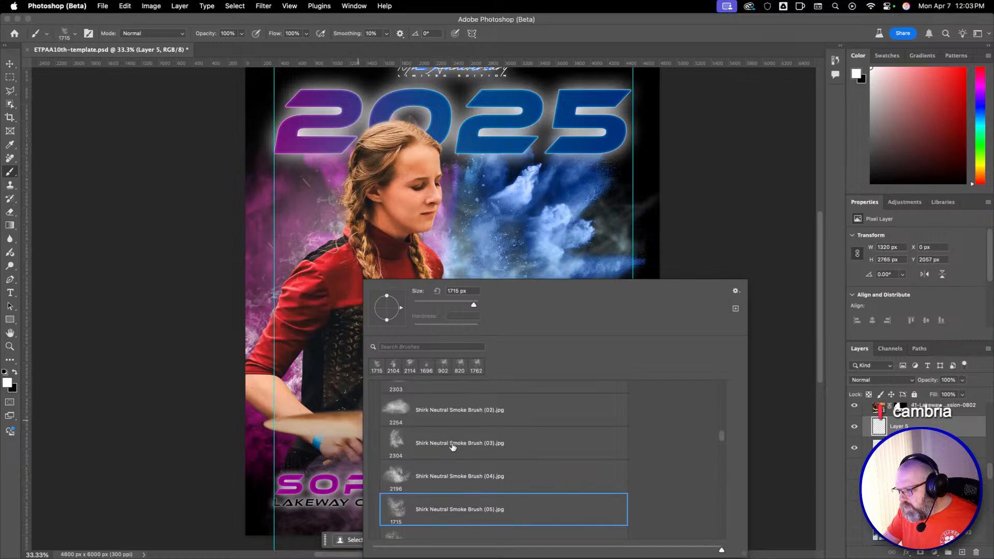
{"action": "scroll", "coordinate": [463, 449], "scroll_direction": "down", "scroll_amount": 4}
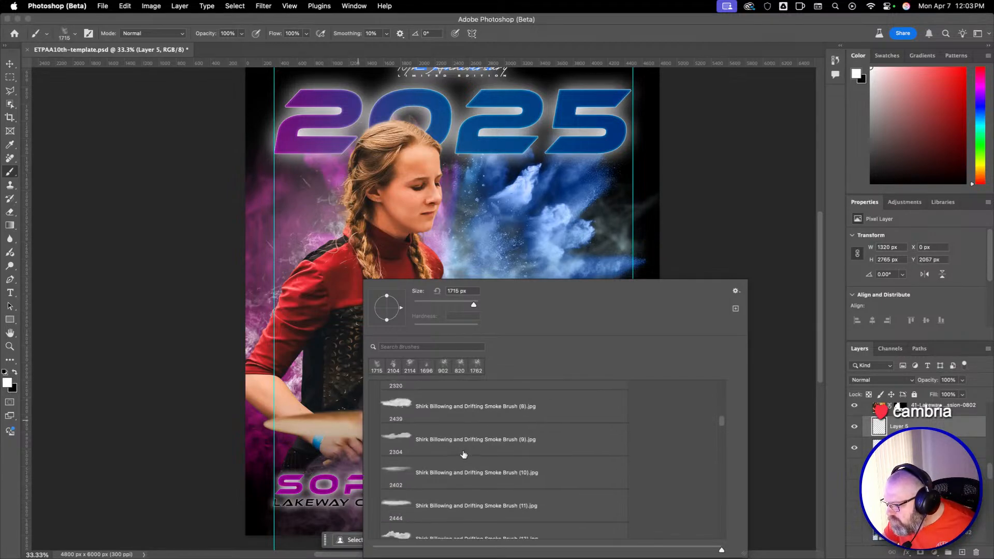
{"action": "scroll", "coordinate": [457, 444], "scroll_direction": "down", "scroll_amount": 1}
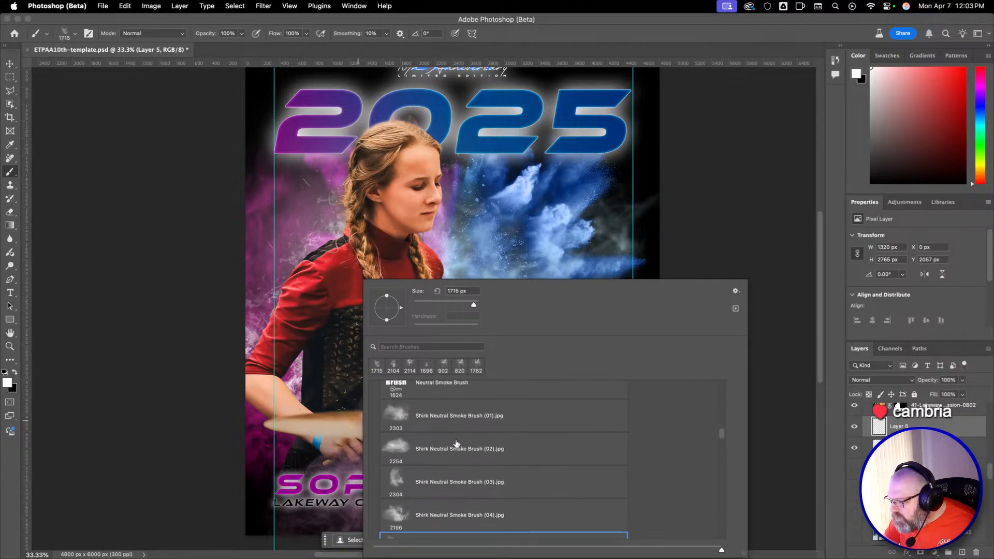
{"action": "left_click", "coordinate": [465, 427]}
{"action": "left_click", "coordinate": [257, 465]}
{"action": "key", "text": "super+z"}
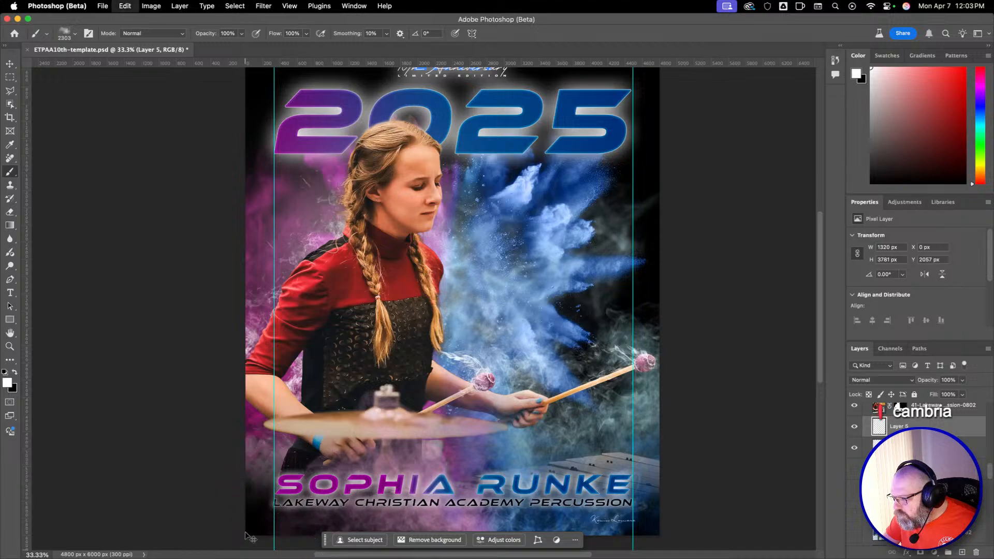
Enlarge the Shirk Neutral Smoke Brush (01) to 4998 px, try a stamp in the poster's lower-left corner, and undo it.
{"action": "right_click", "coordinate": [227, 451]}
{"action": "left_click", "coordinate": [358, 447]}
{"action": "left_click_drag", "start_coordinate": [303, 425], "coordinate": [641, 407]}
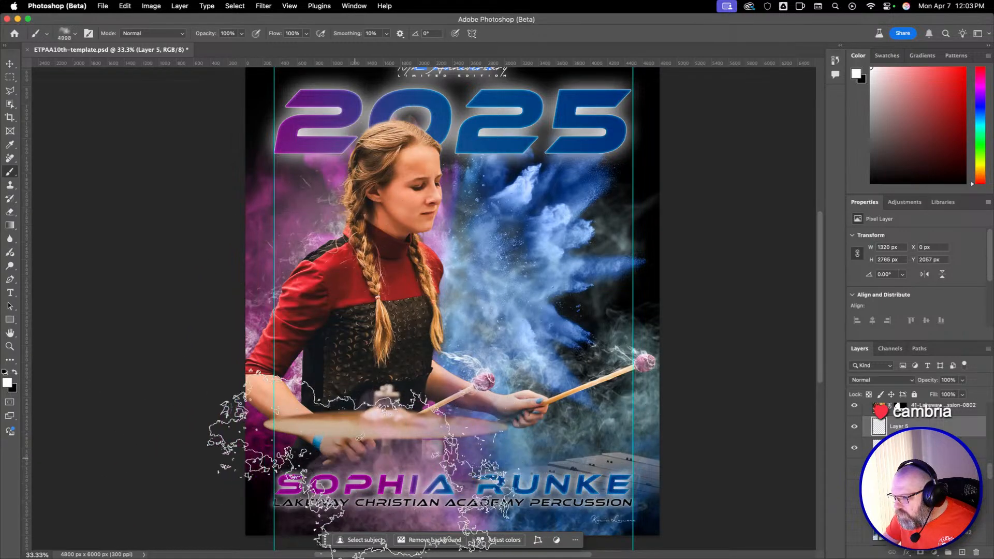
{"action": "left_click", "coordinate": [249, 472]}
{"action": "key", "text": "super+z"}
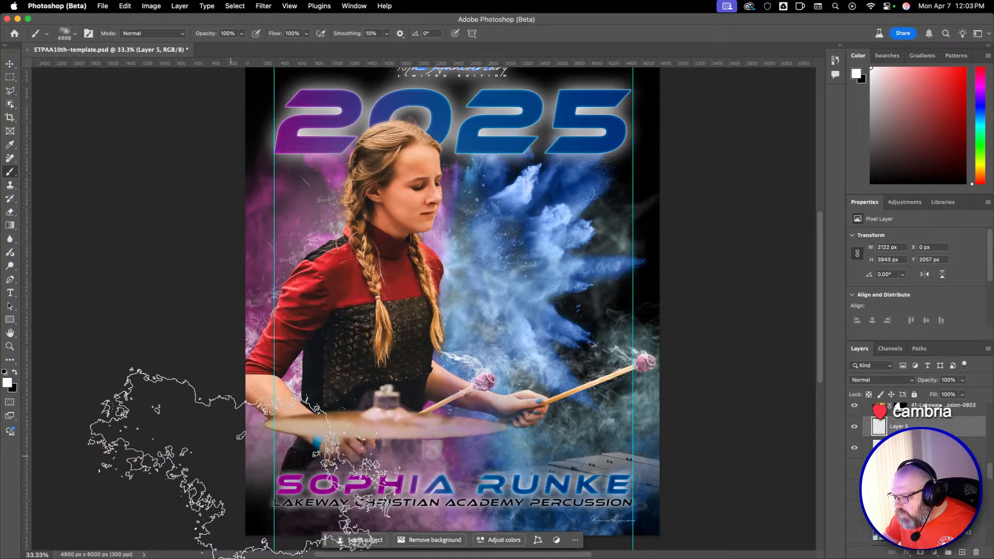
Set the brush opacity to 60% and stamp smoke in the poster's lower-left corner at 4998 px, undoing the misplaced trial stamps.
{"action": "key", "text": "6"}
{"action": "left_click", "coordinate": [282, 452]}
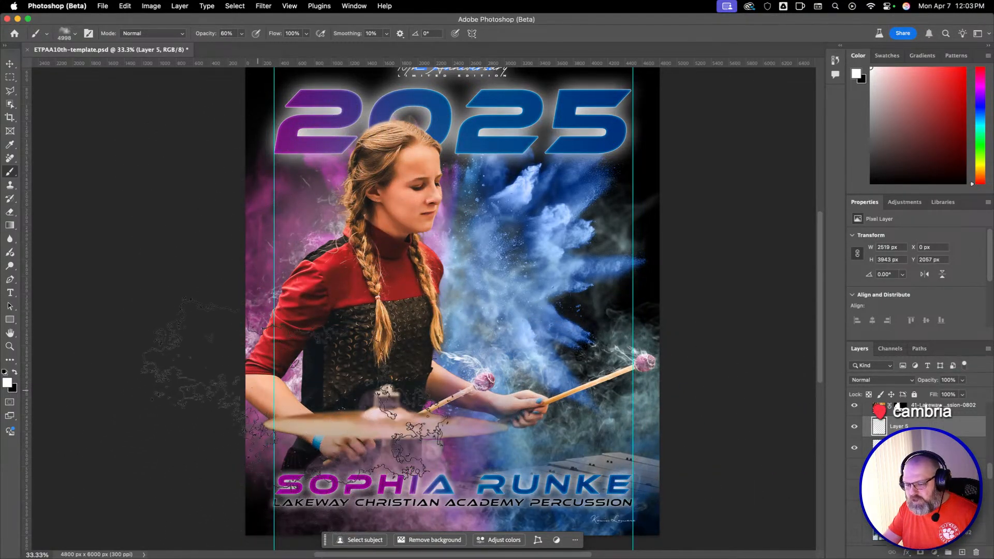
{"action": "key", "text": "super+z"}
{"action": "key", "text": "super+z"}
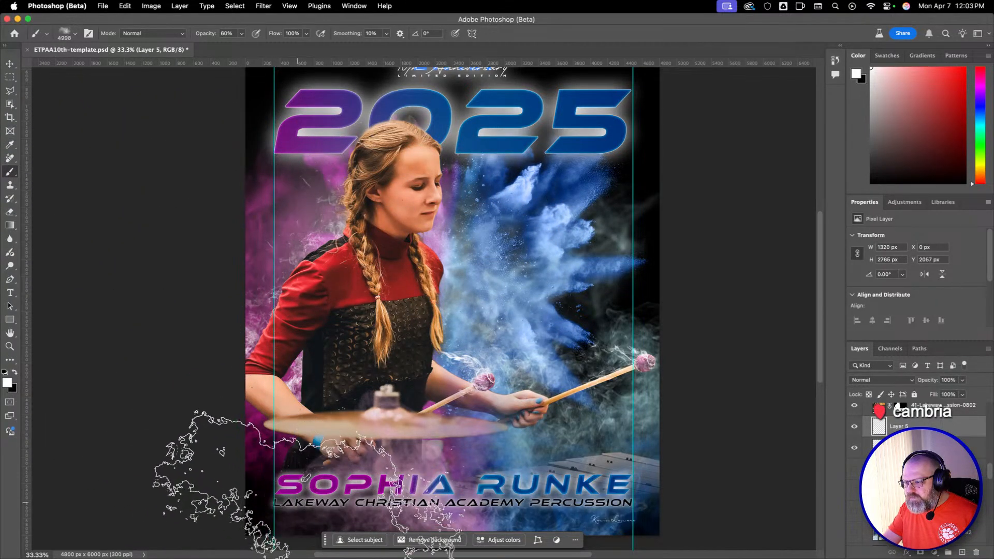
{"action": "left_click", "coordinate": [275, 433]}
{"action": "key", "text": "super+z"}
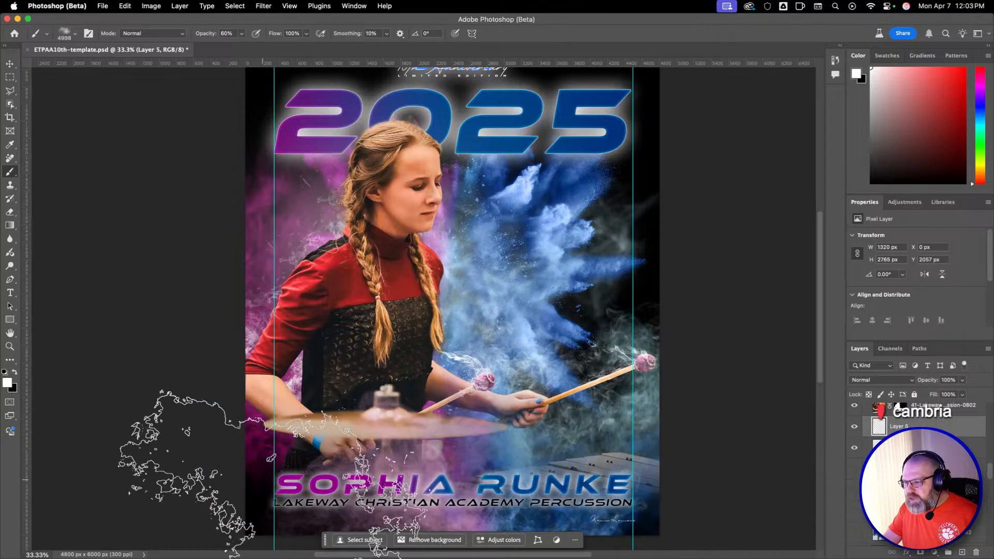
{"action": "left_click", "coordinate": [194, 469]}
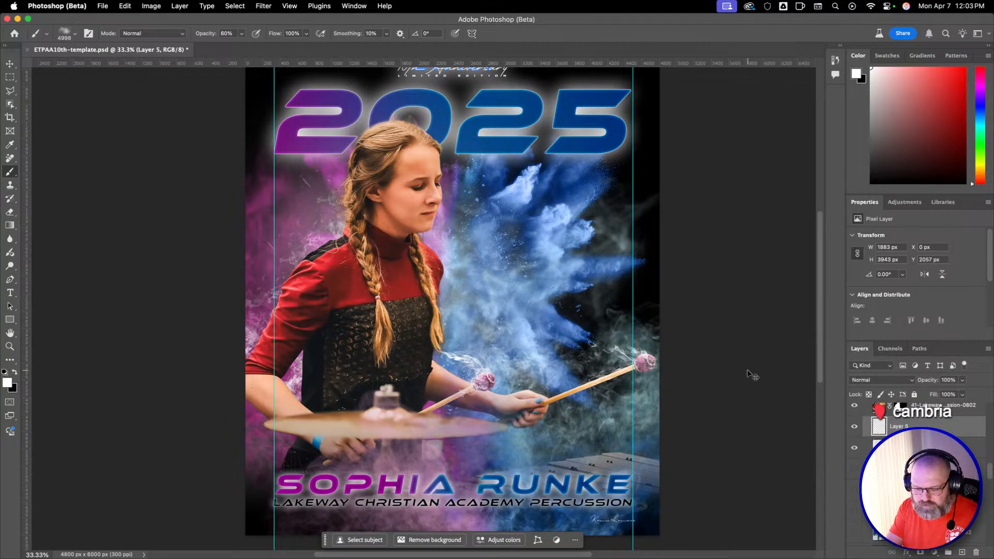
Switch the brush to the Soft Round preset from General Brushes, then activate the Move tool and deselect the smoke layer.
{"action": "scroll", "coordinate": [735, 378], "scroll_direction": "down", "scroll_amount": 1}
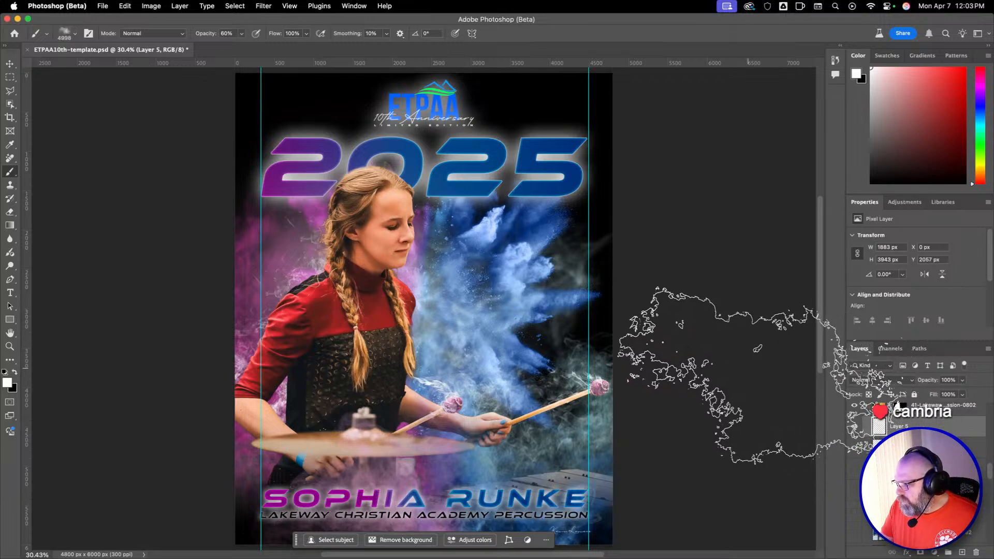
{"action": "right_click", "coordinate": [737, 363]}
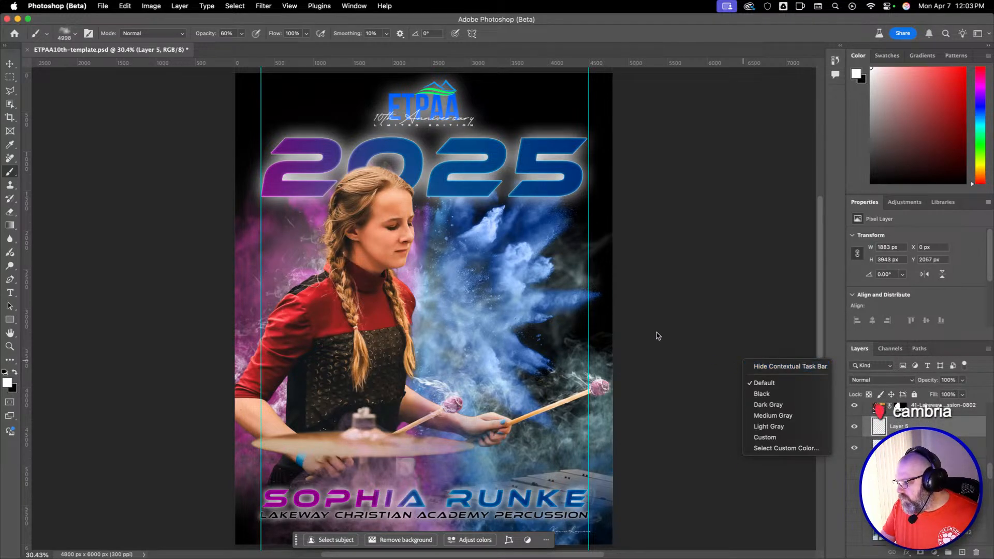
{"action": "right_click", "coordinate": [564, 321]}
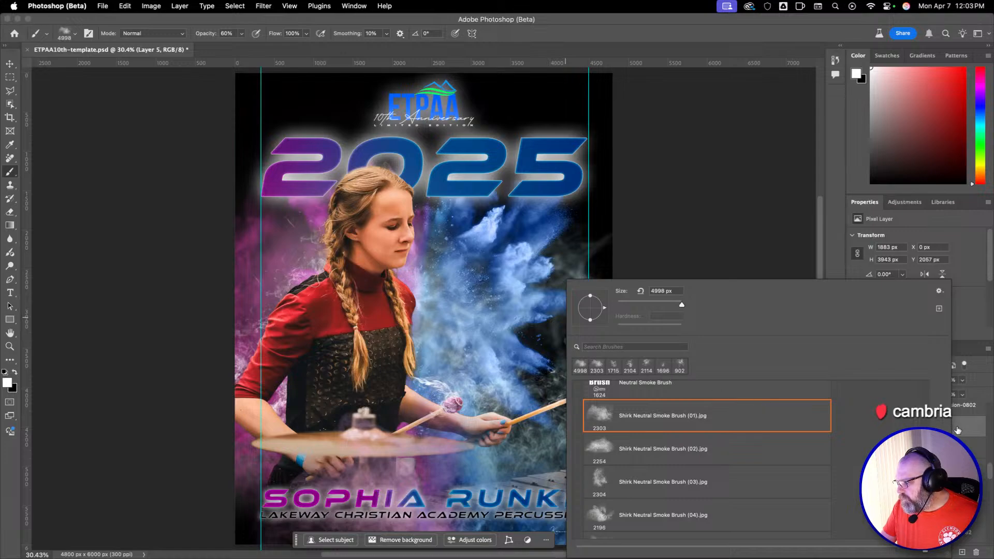
{"action": "scroll", "coordinate": [722, 414], "scroll_direction": "up", "scroll_amount": 10}
{"action": "left_click", "coordinate": [712, 409]}
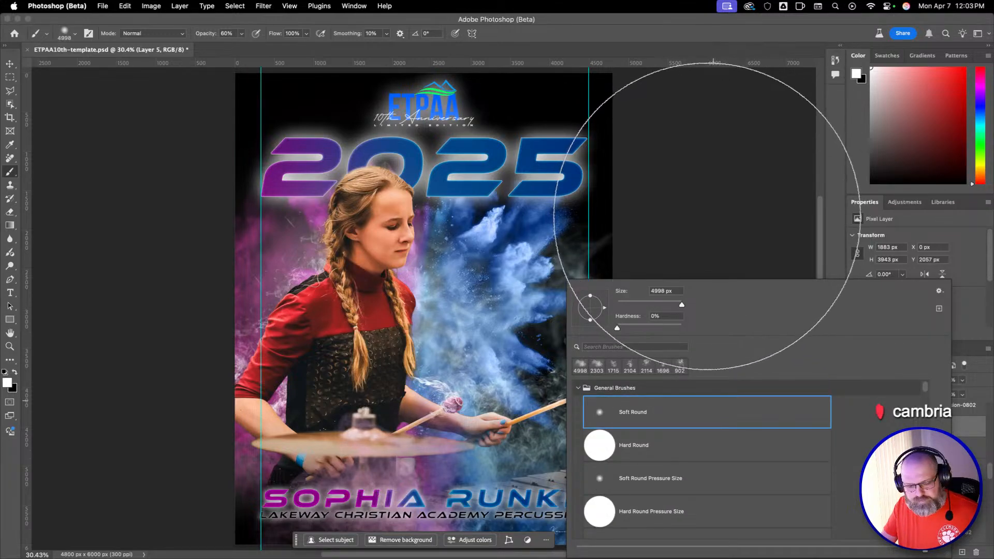
{"action": "key", "text": "Escape"}
{"action": "key", "text": "v"}
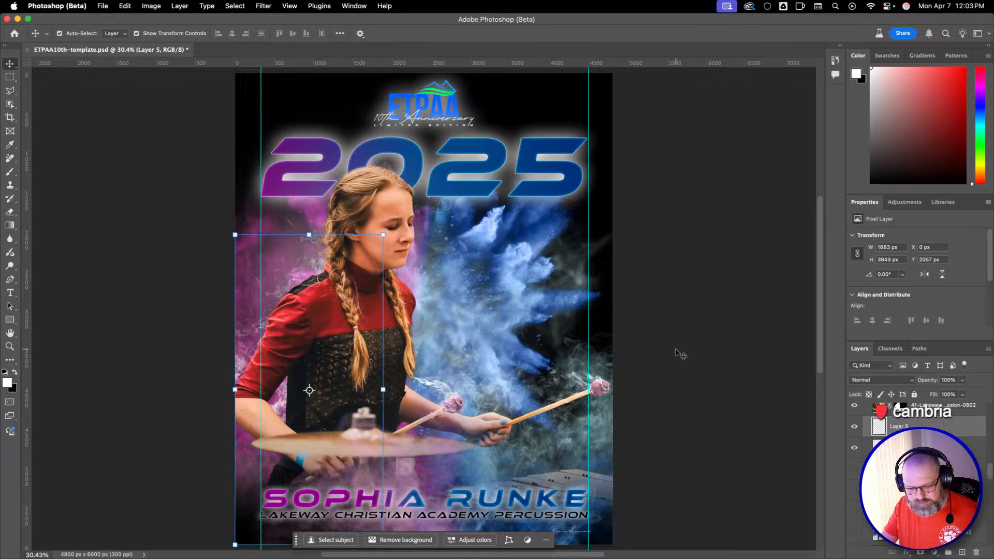
{"action": "left_click", "coordinate": [676, 351]}
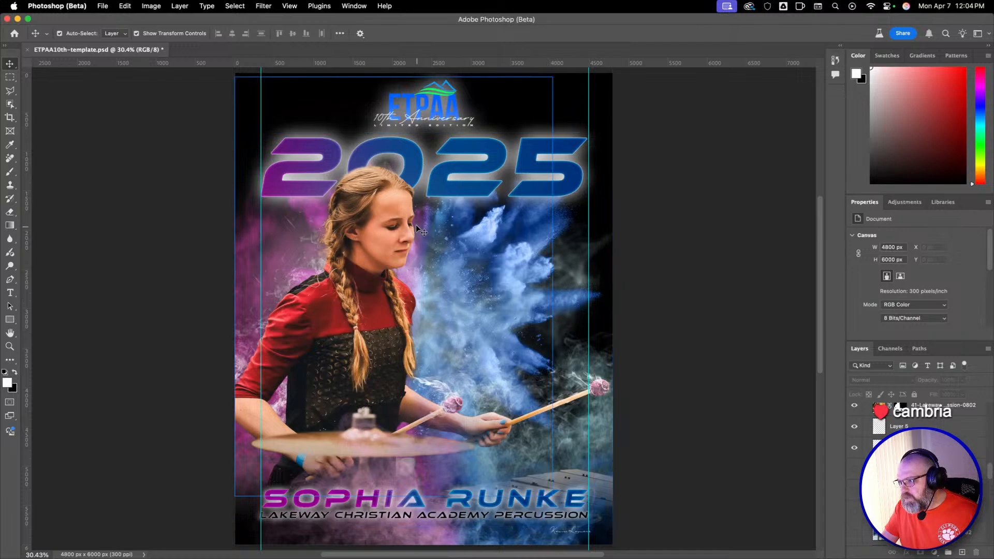
{"action": "left_click", "coordinate": [376, 190]}
Save the poster as a new Photoshop file on the Desktop, named with the performer's full name followed by "Design 2".
{"action": "left_click", "coordinate": [102, 6]}
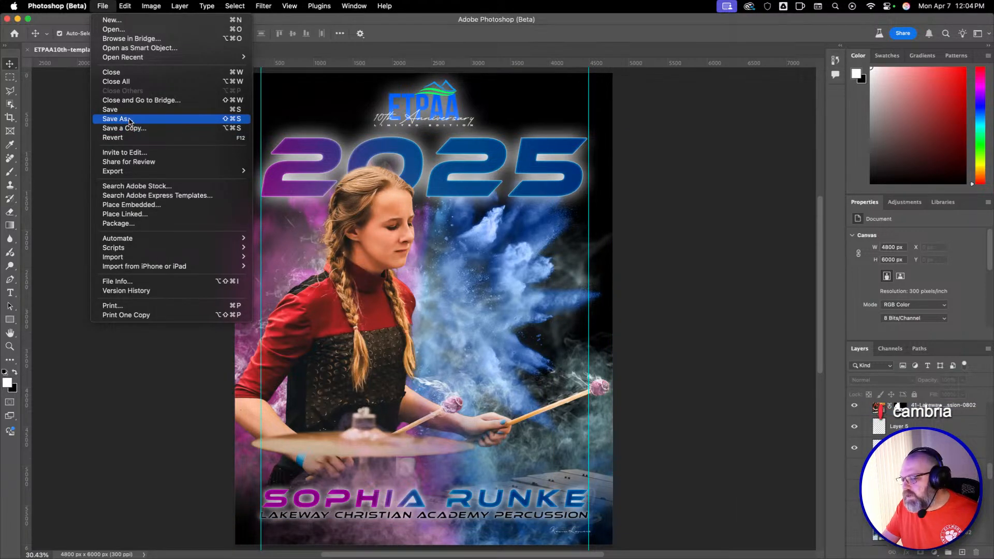
{"action": "left_click", "coordinate": [129, 119]}
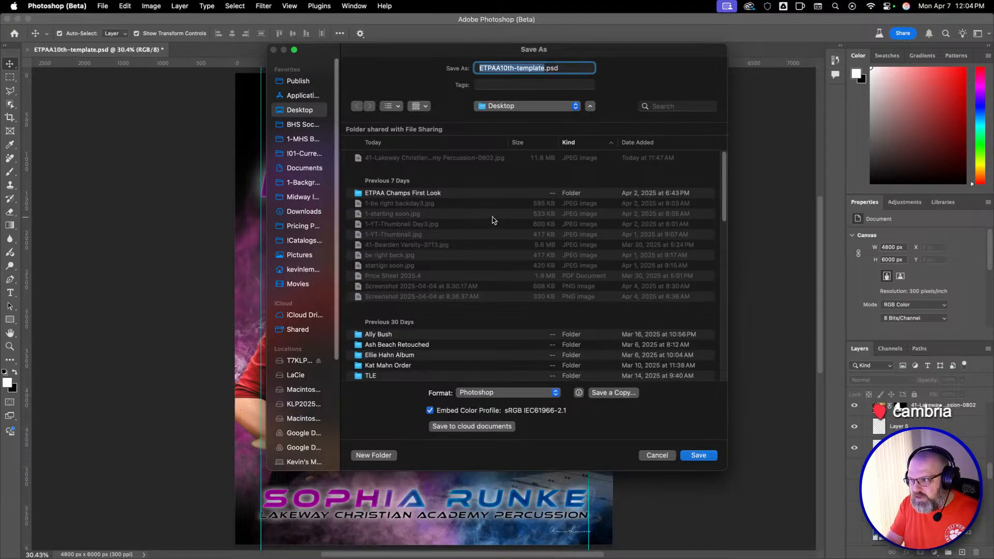
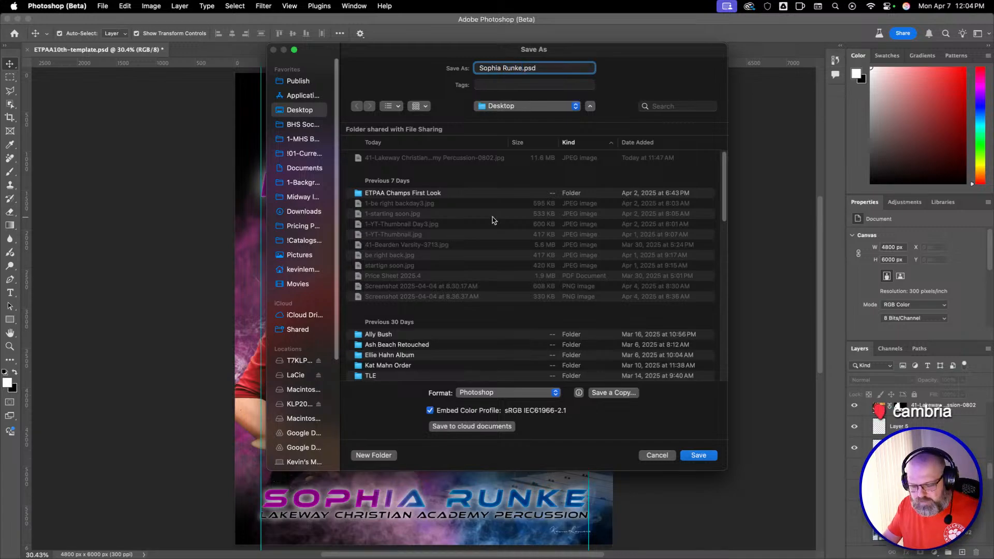
{"action": "type", "text": " Design "}
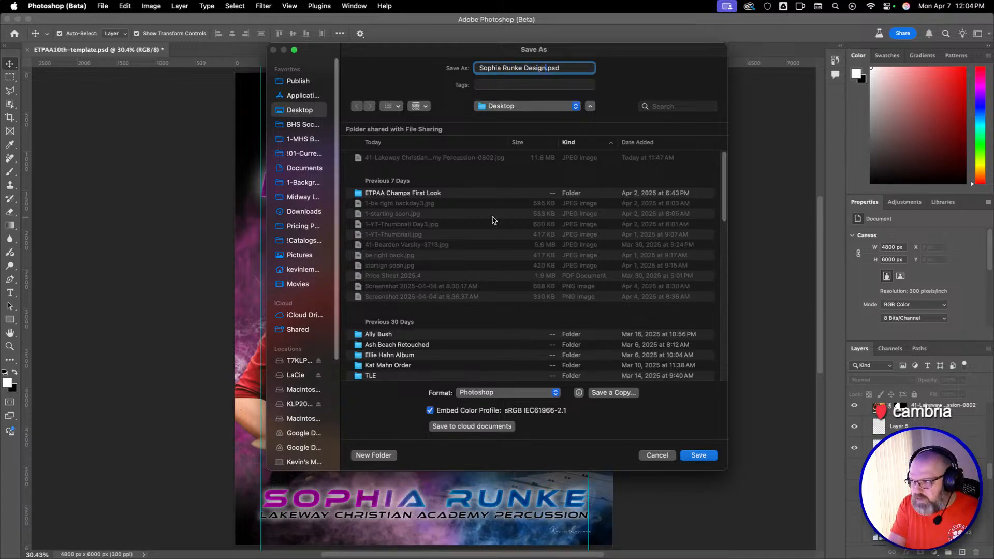
{"action": "type", "text": "2"}
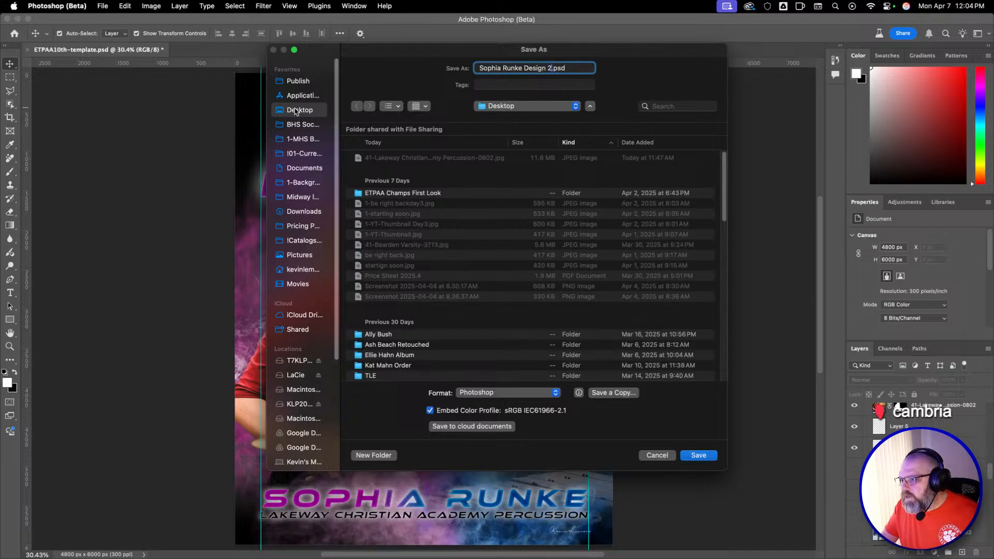
{"action": "left_click", "coordinate": [699, 456]}
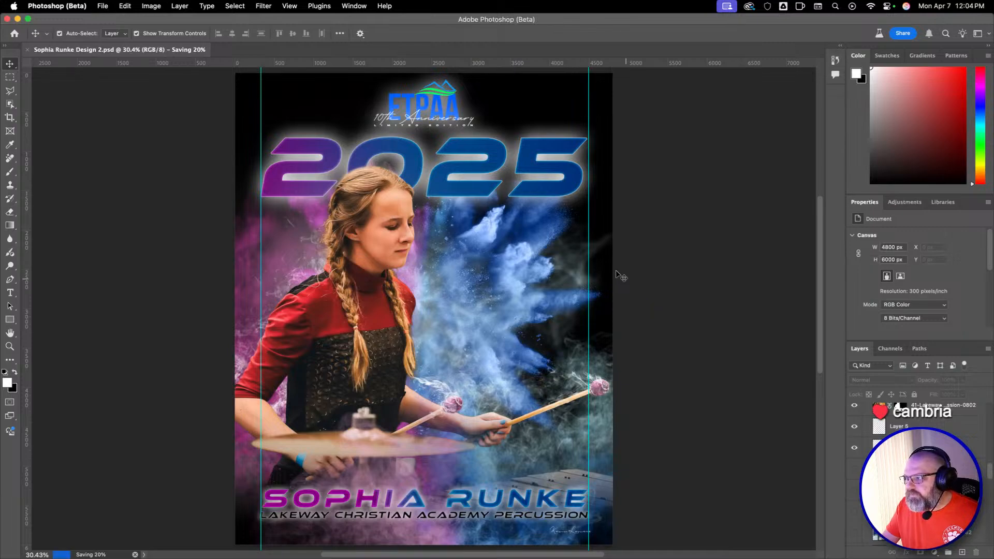